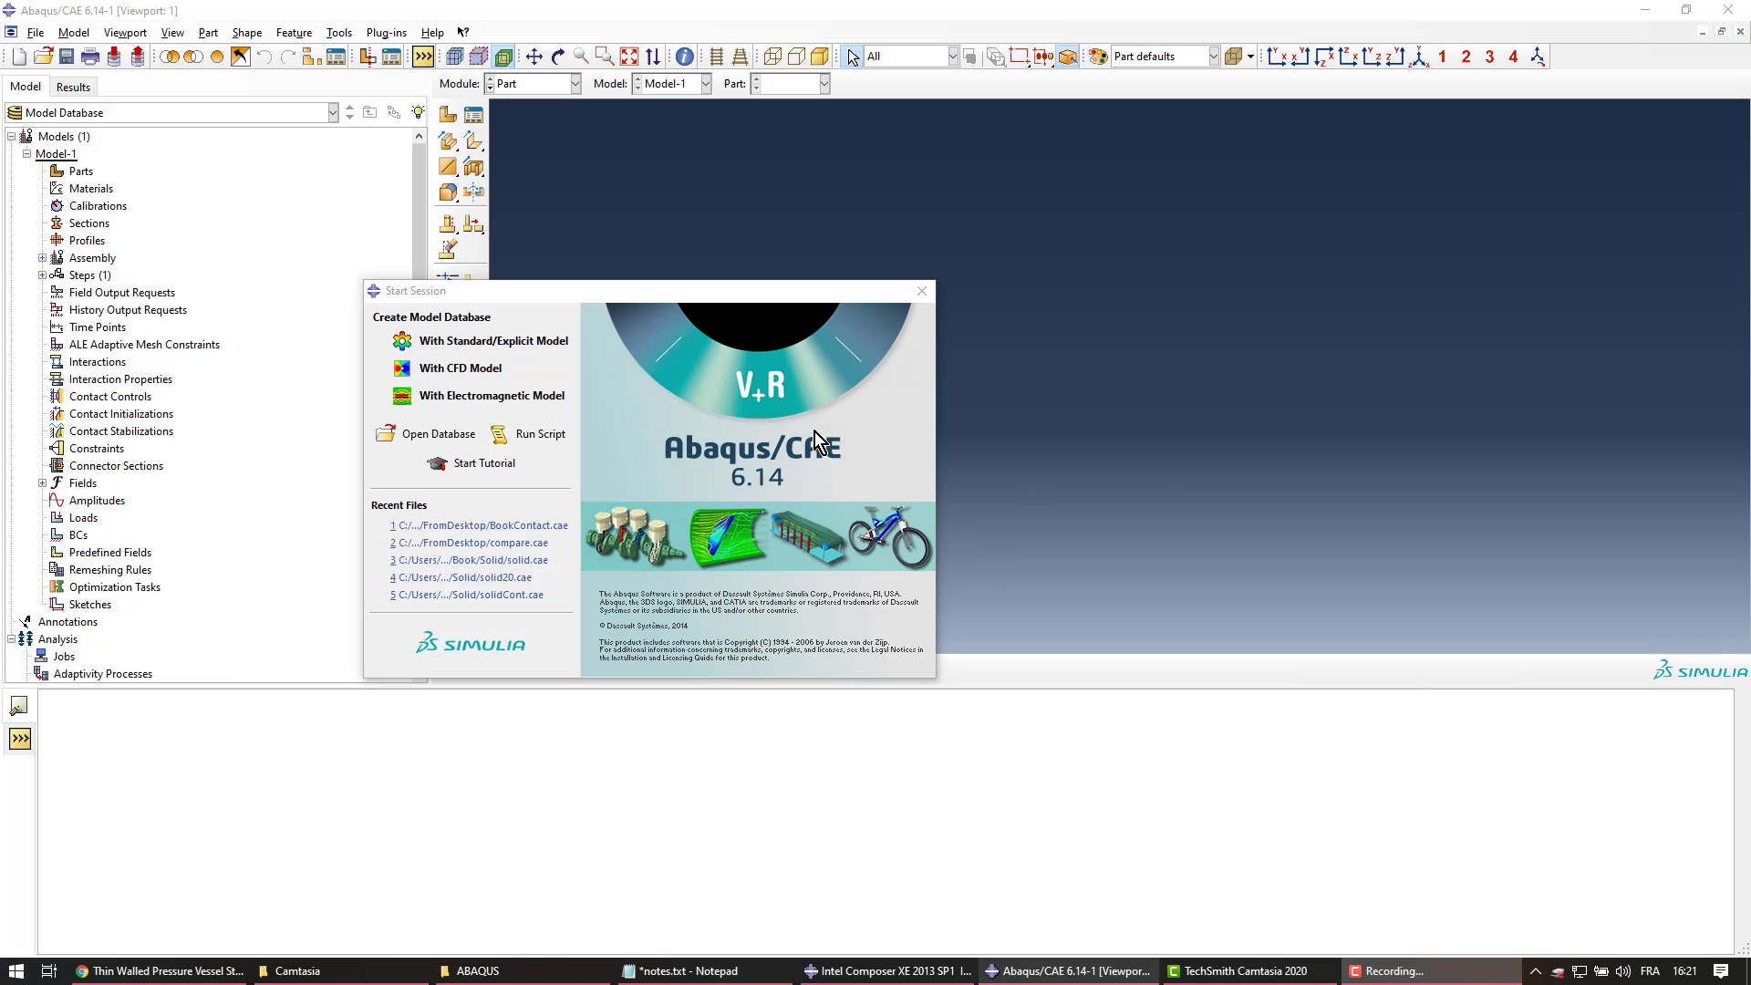
Create a new model database with a Standard/Explicit model, Model-1
click(494, 342)
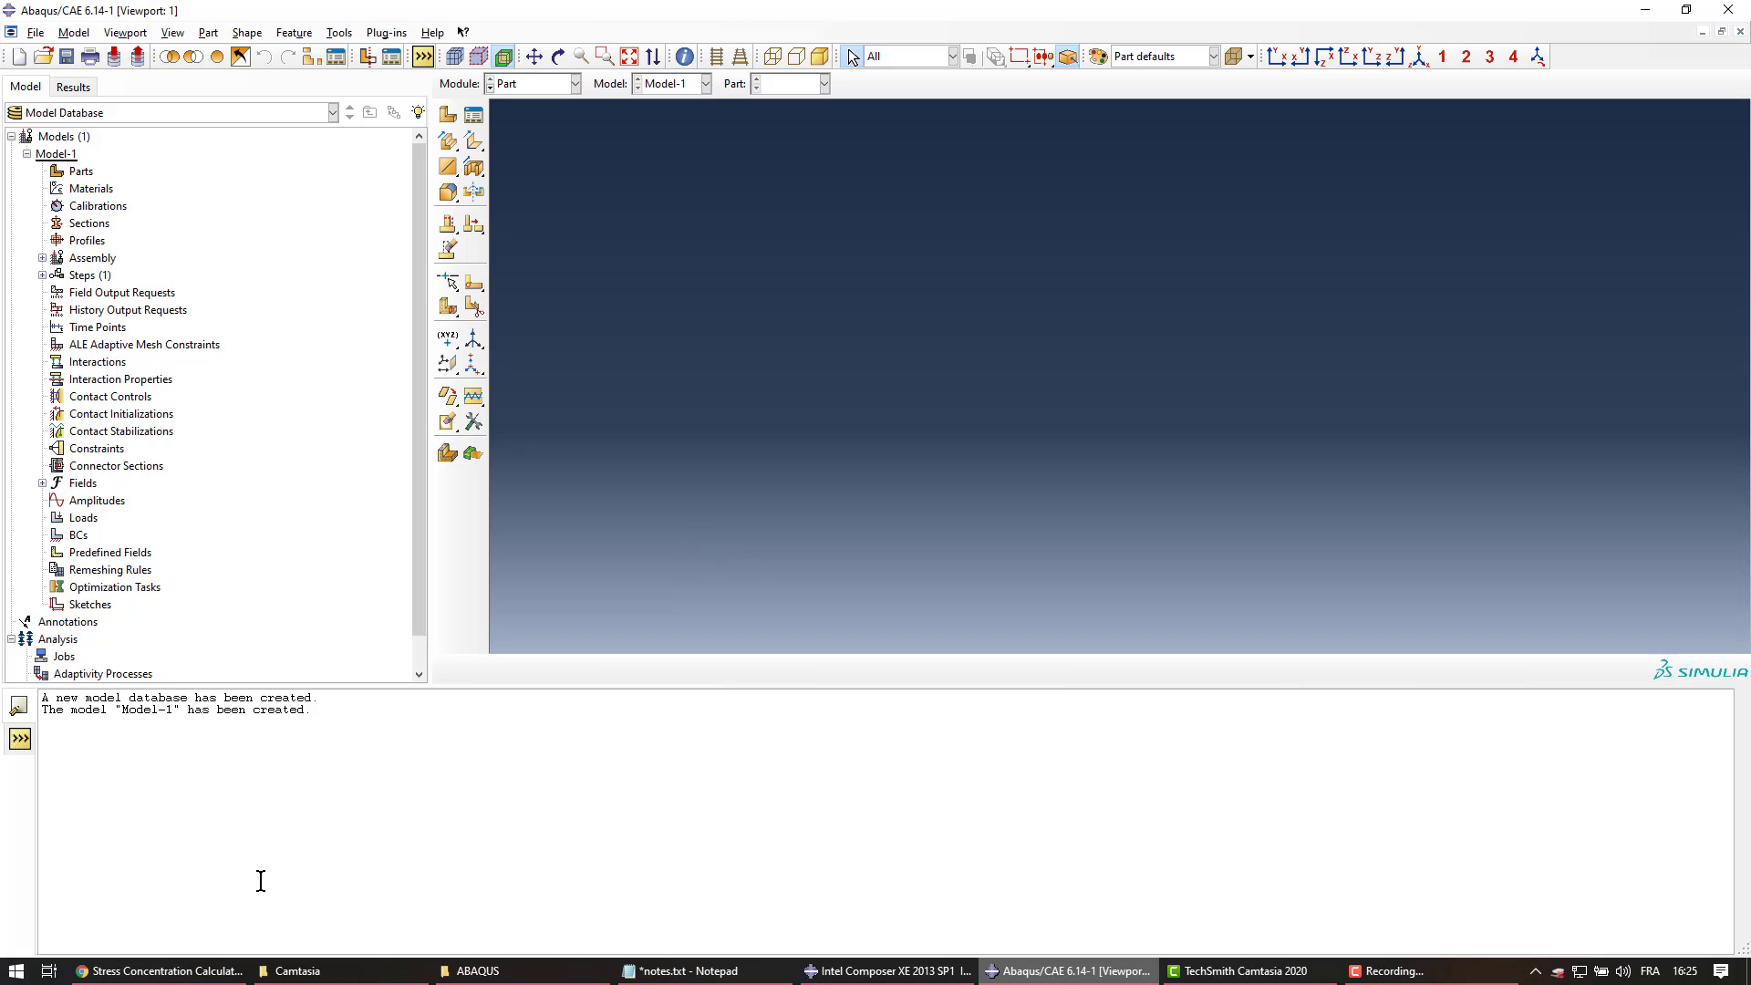
click(201, 972)
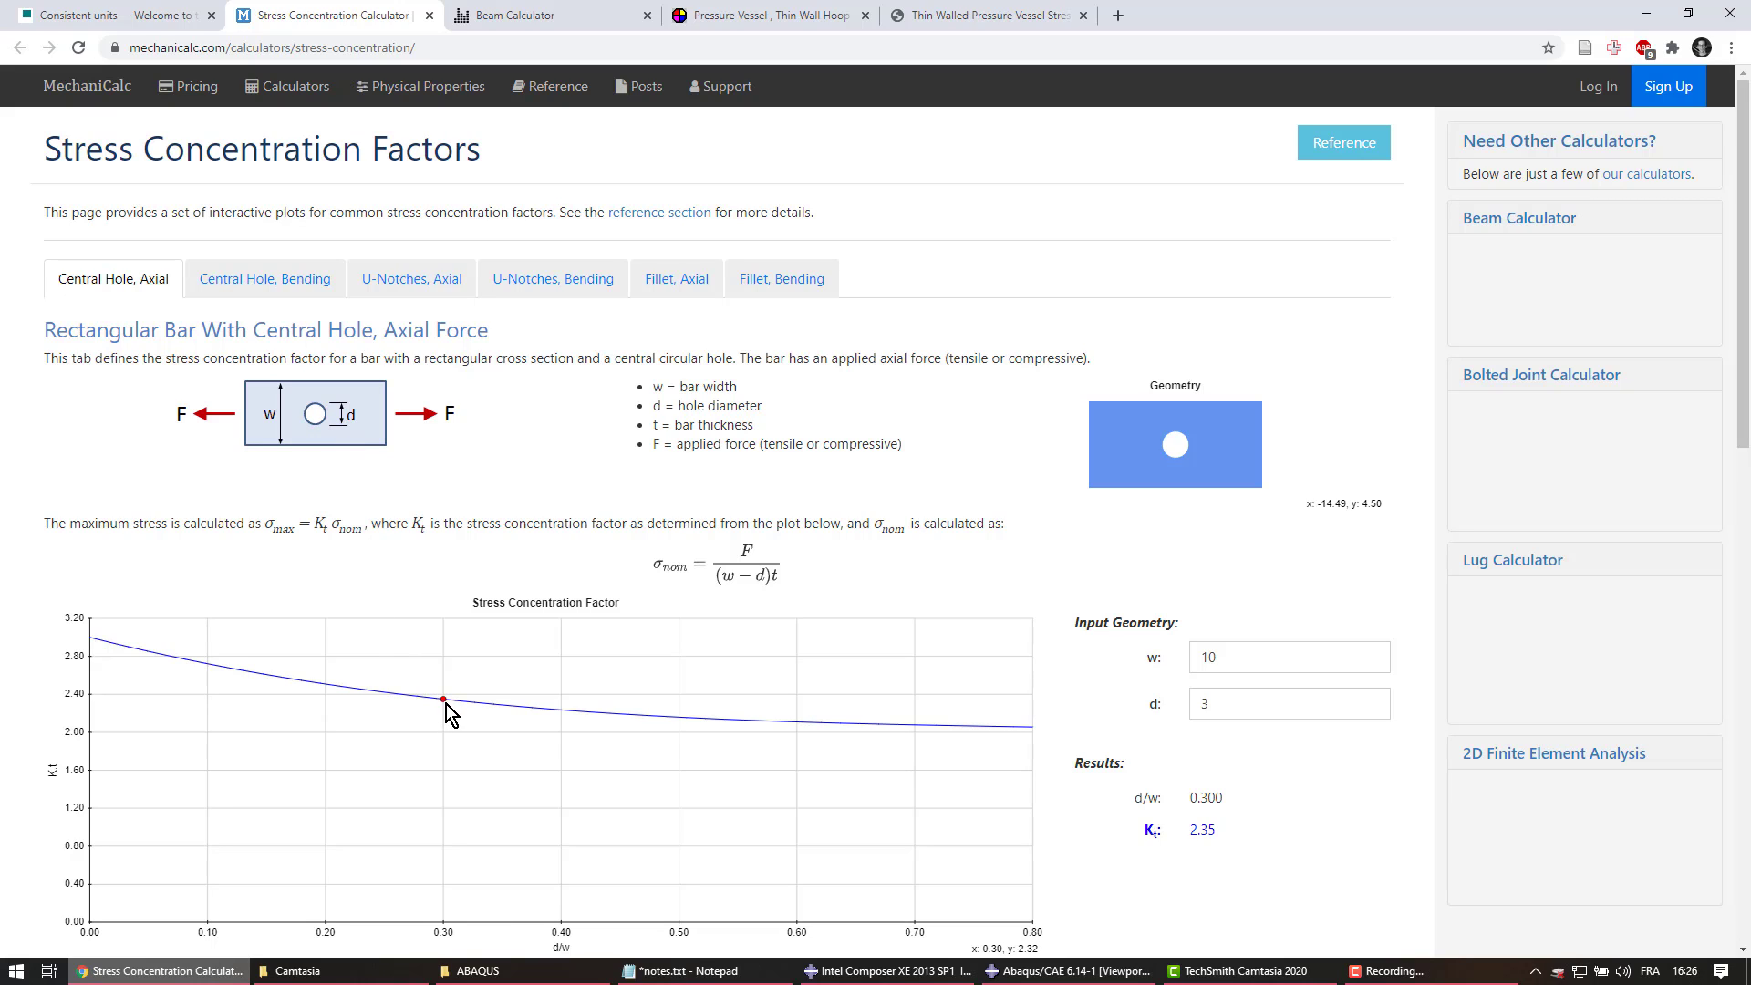
click(1067, 971)
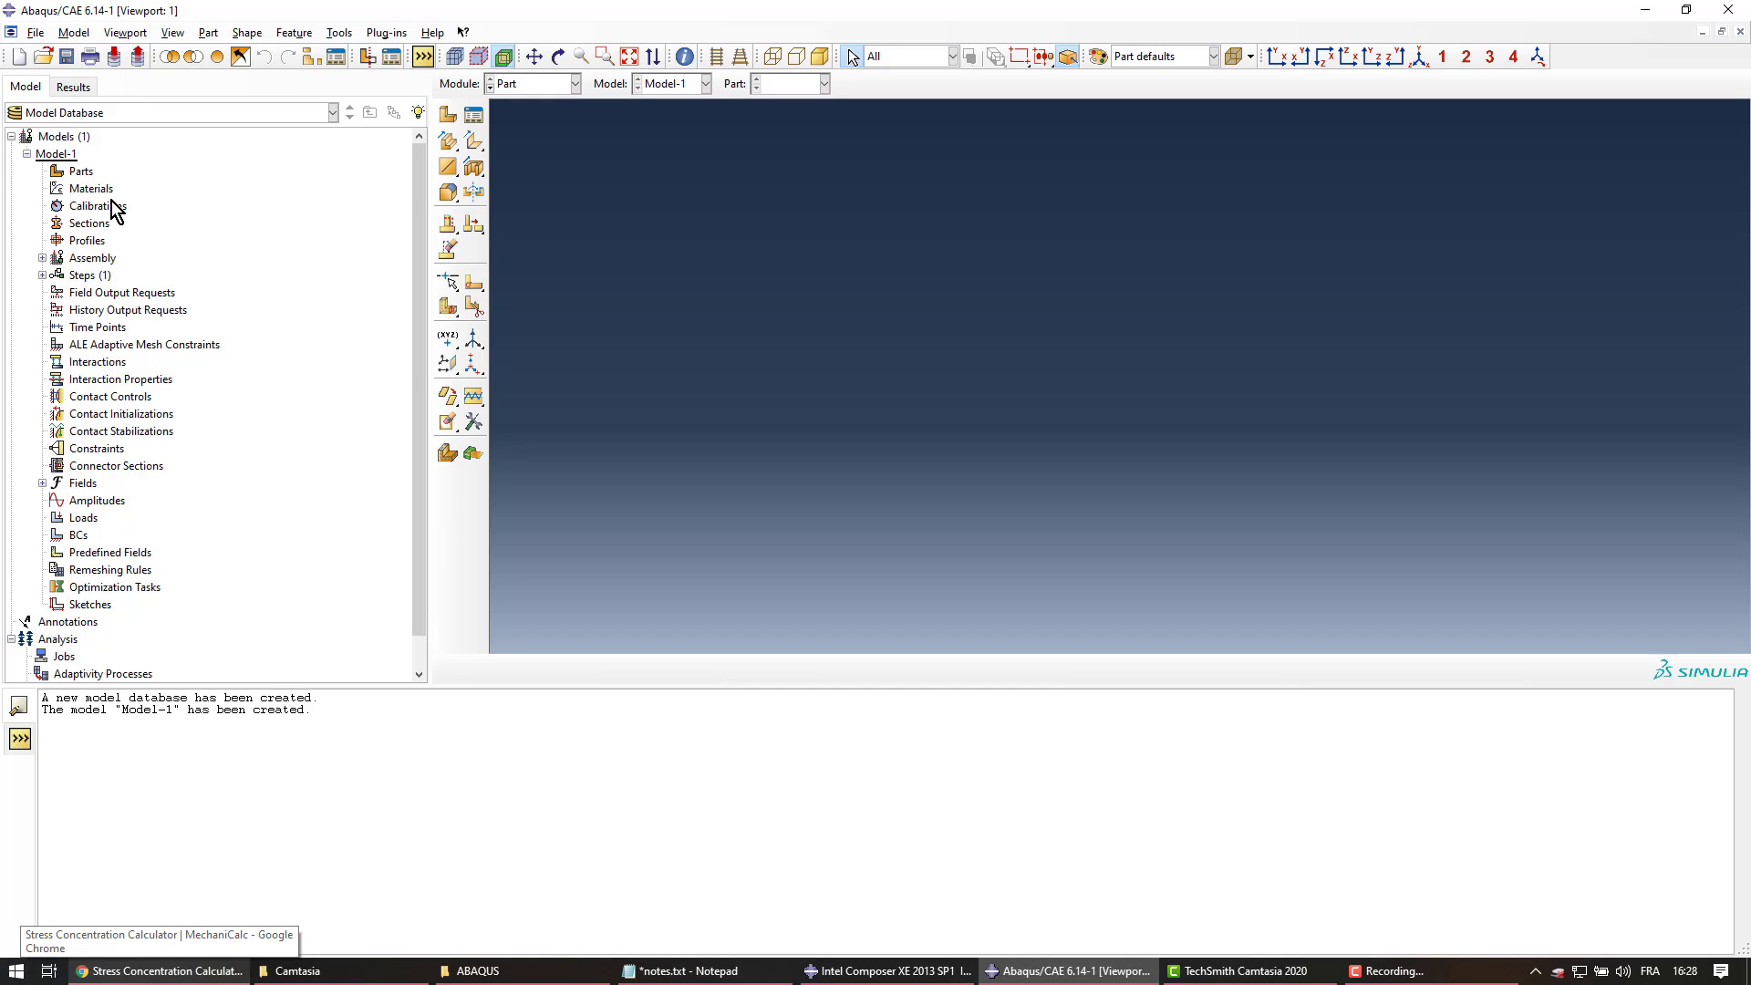
double_click(88, 173)
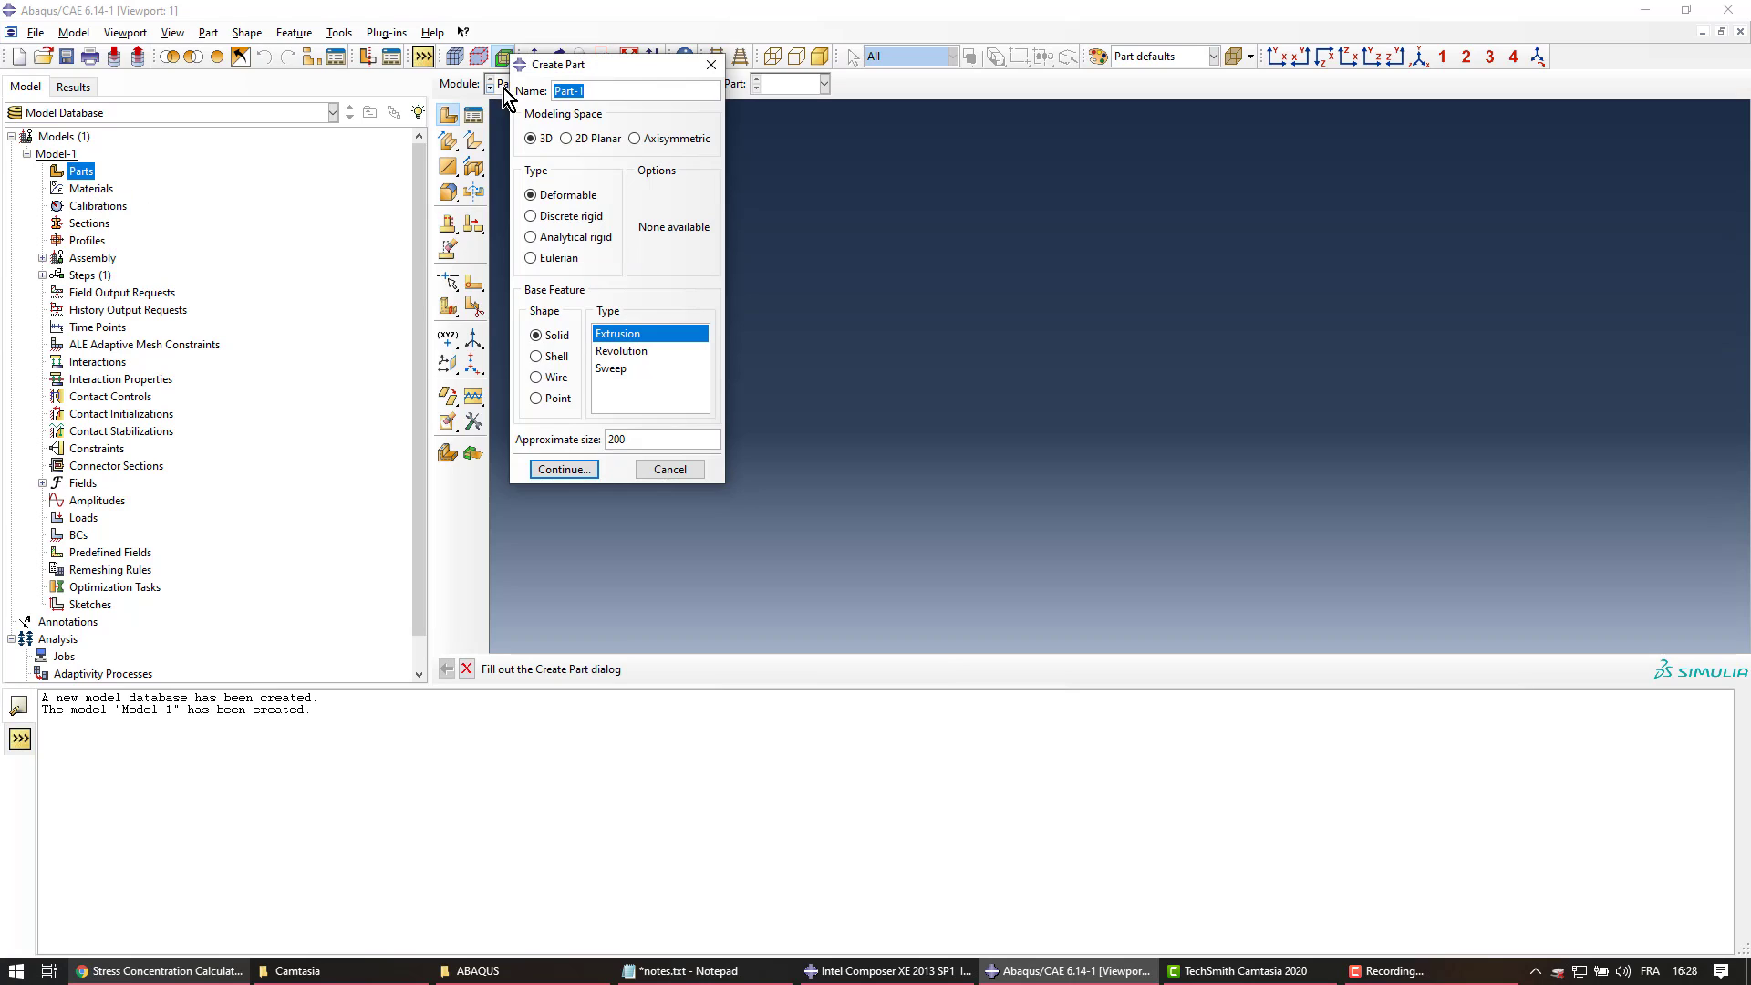
drag(587, 62, 595, 134)
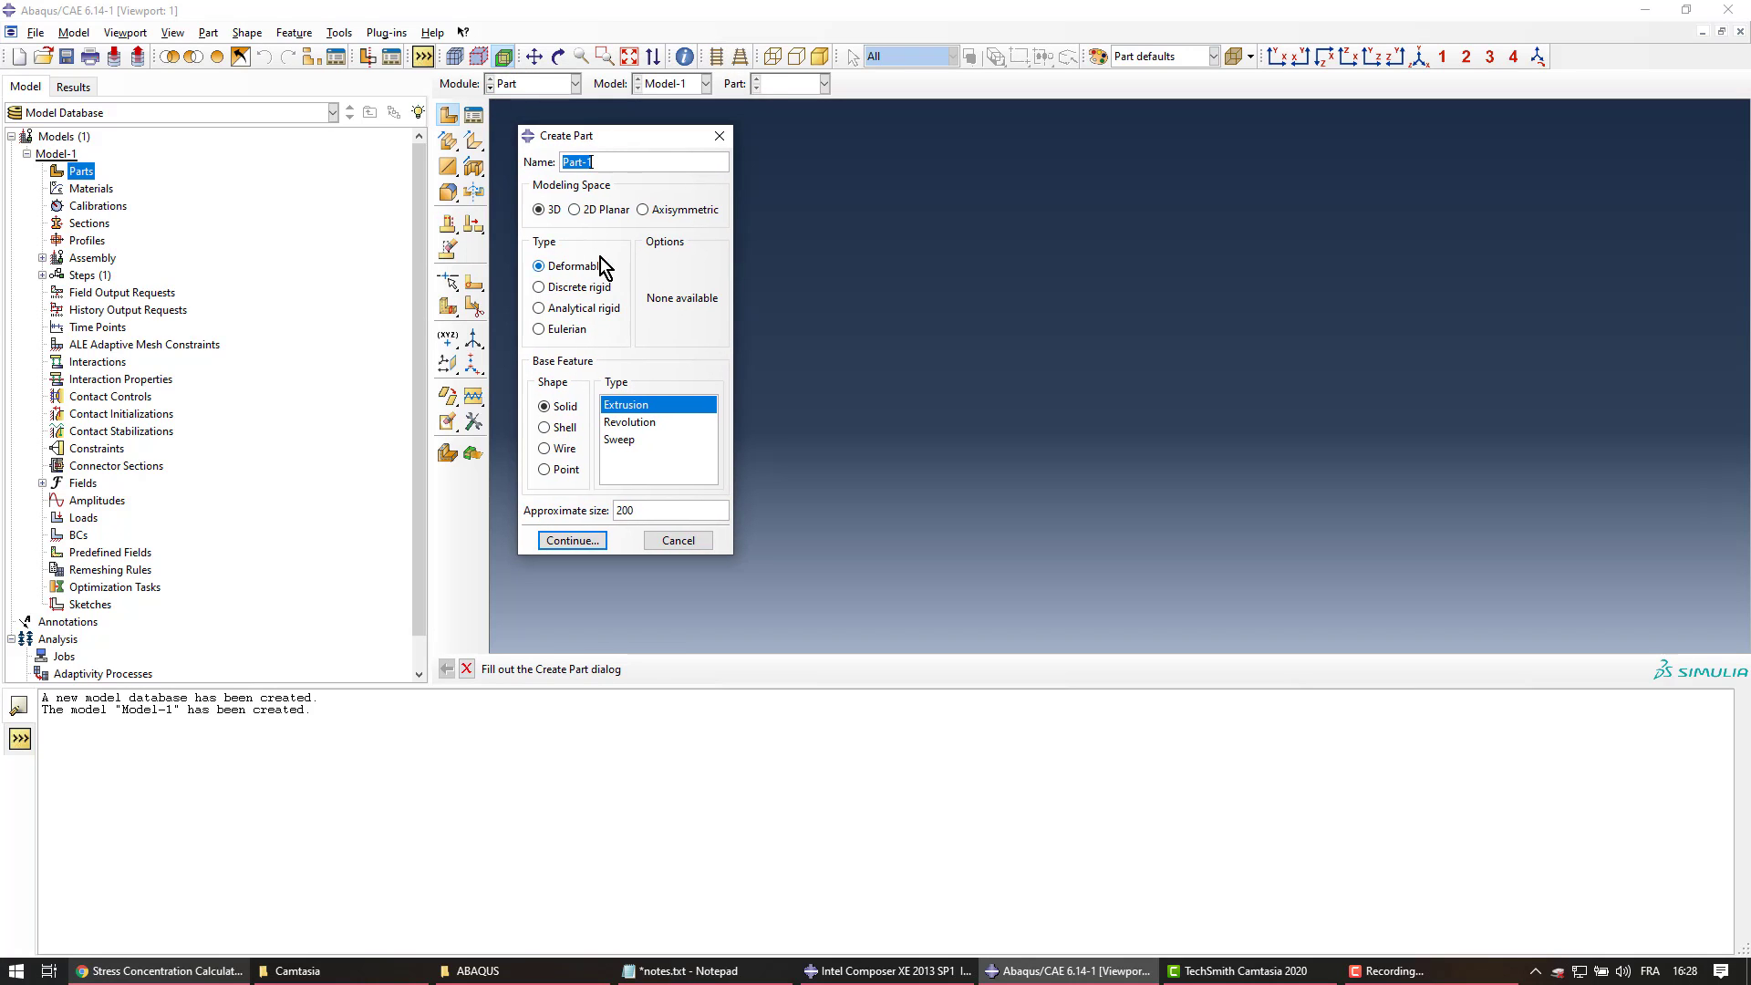
click(678, 541)
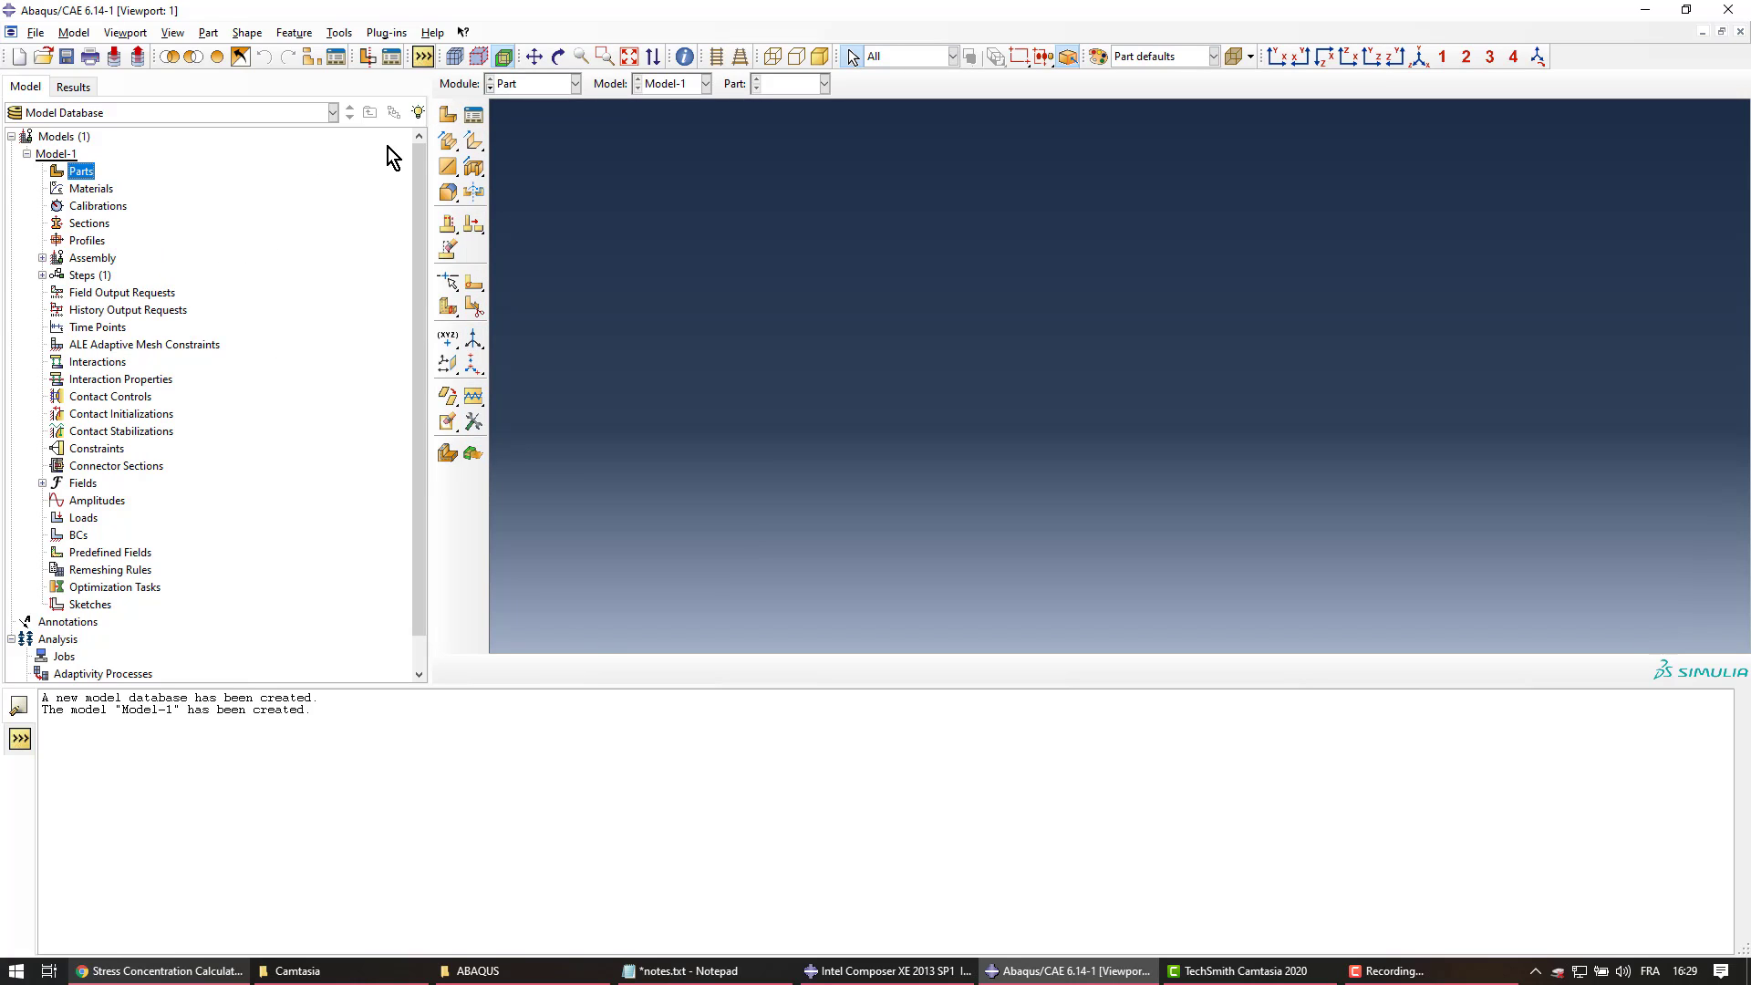
click(448, 116)
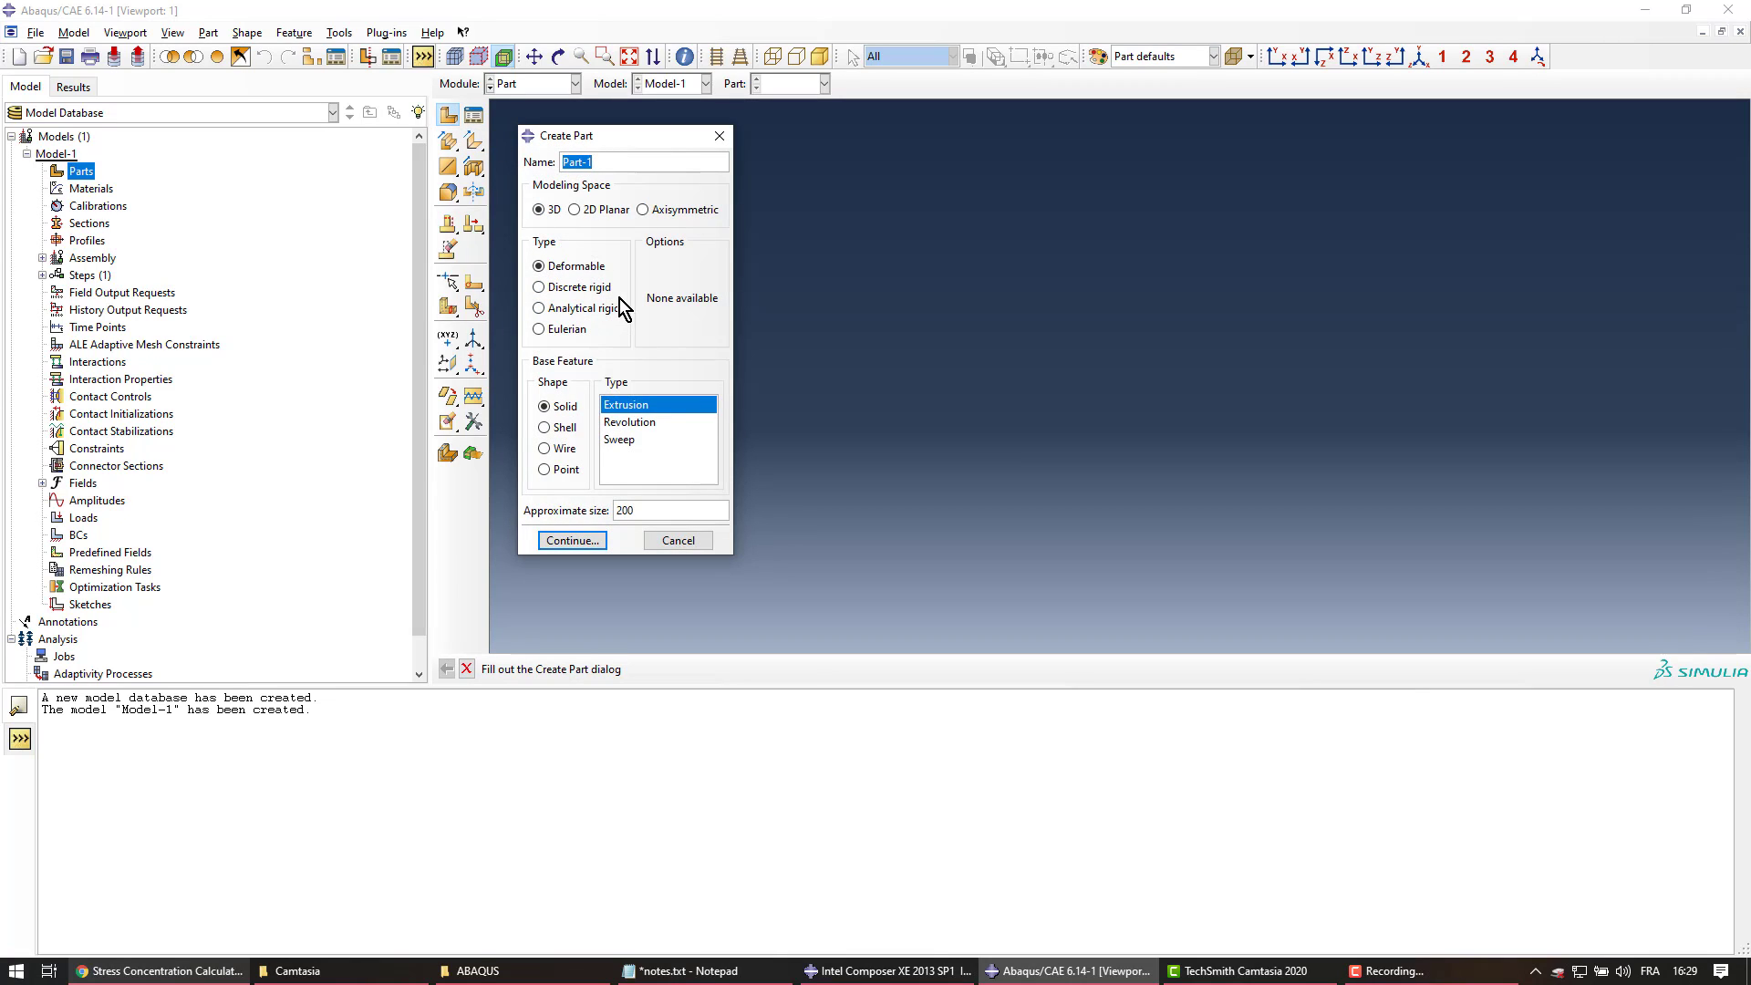
key(Escape)
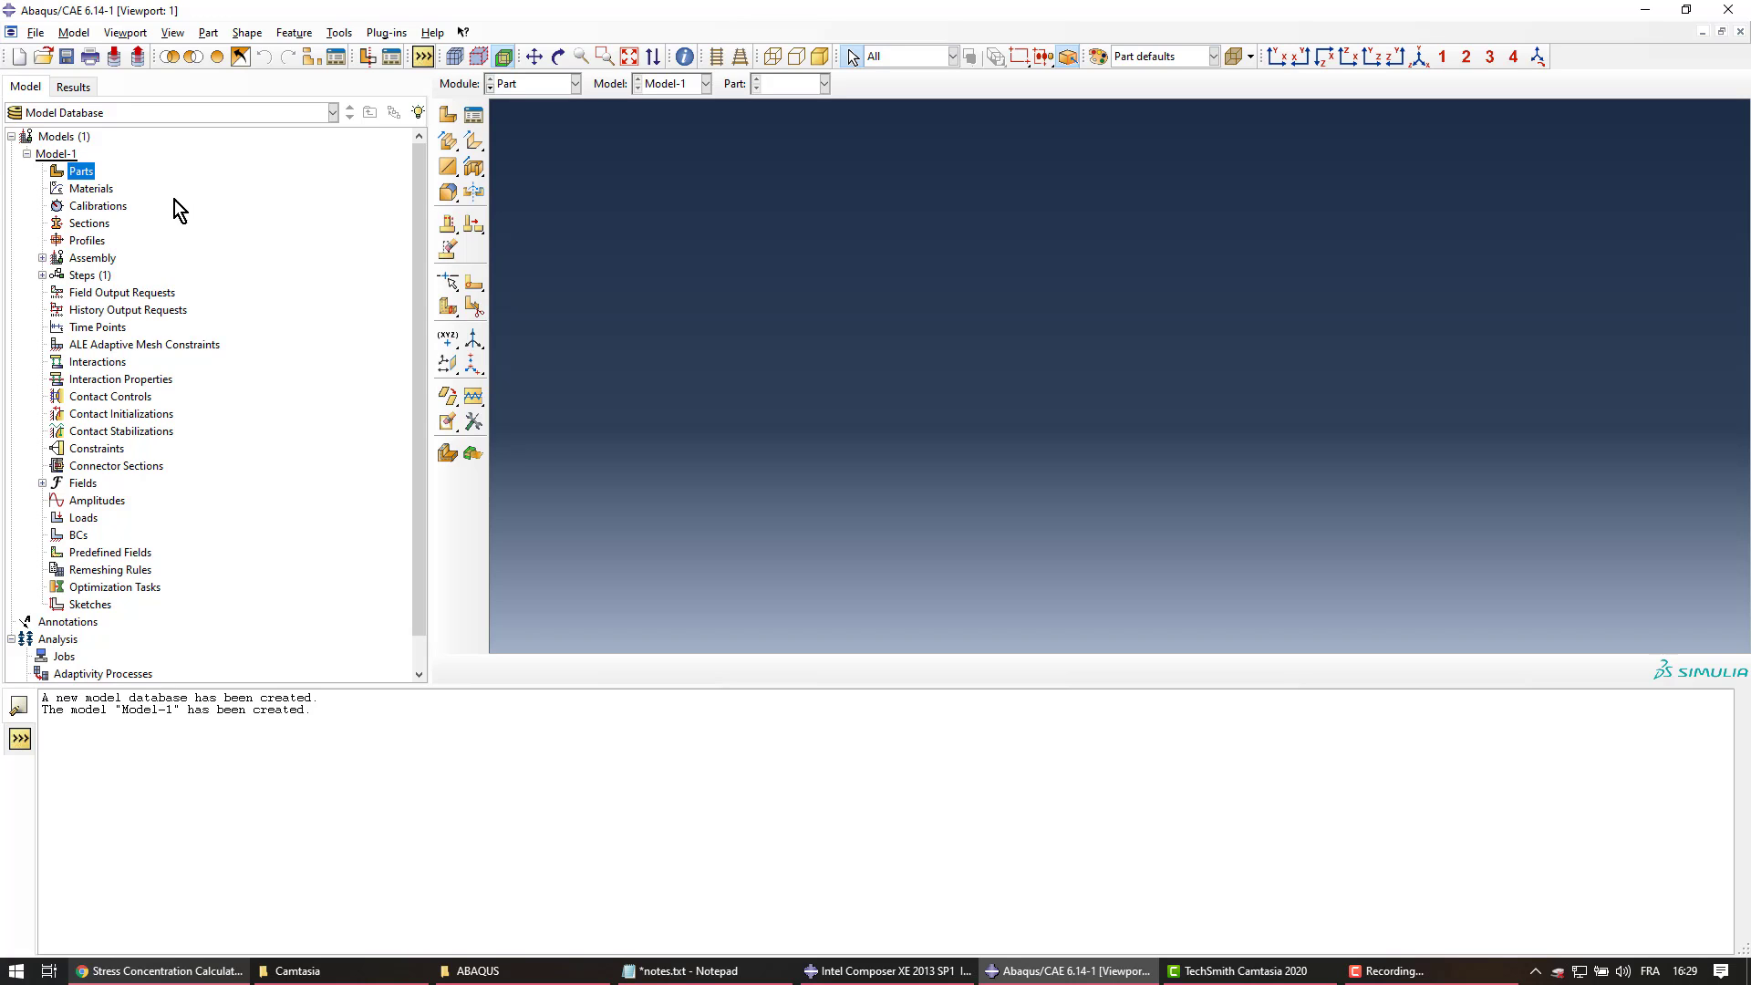
double_click(90, 189)
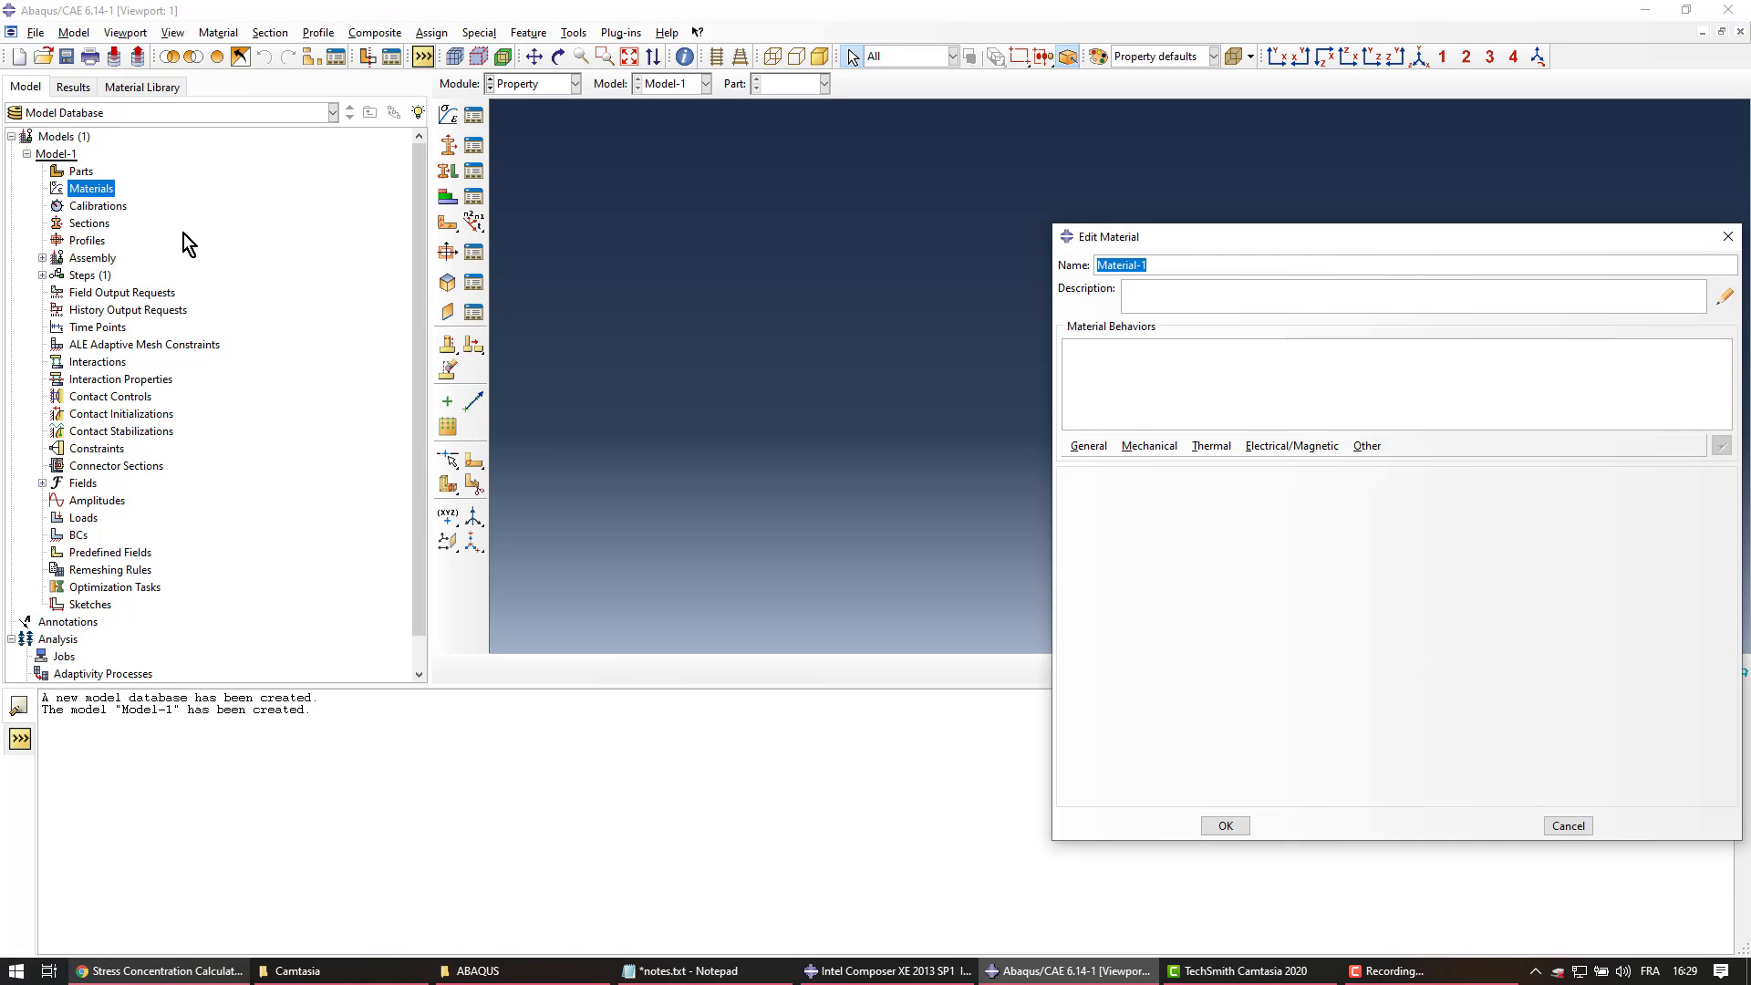
drag(1164, 238, 736, 212)
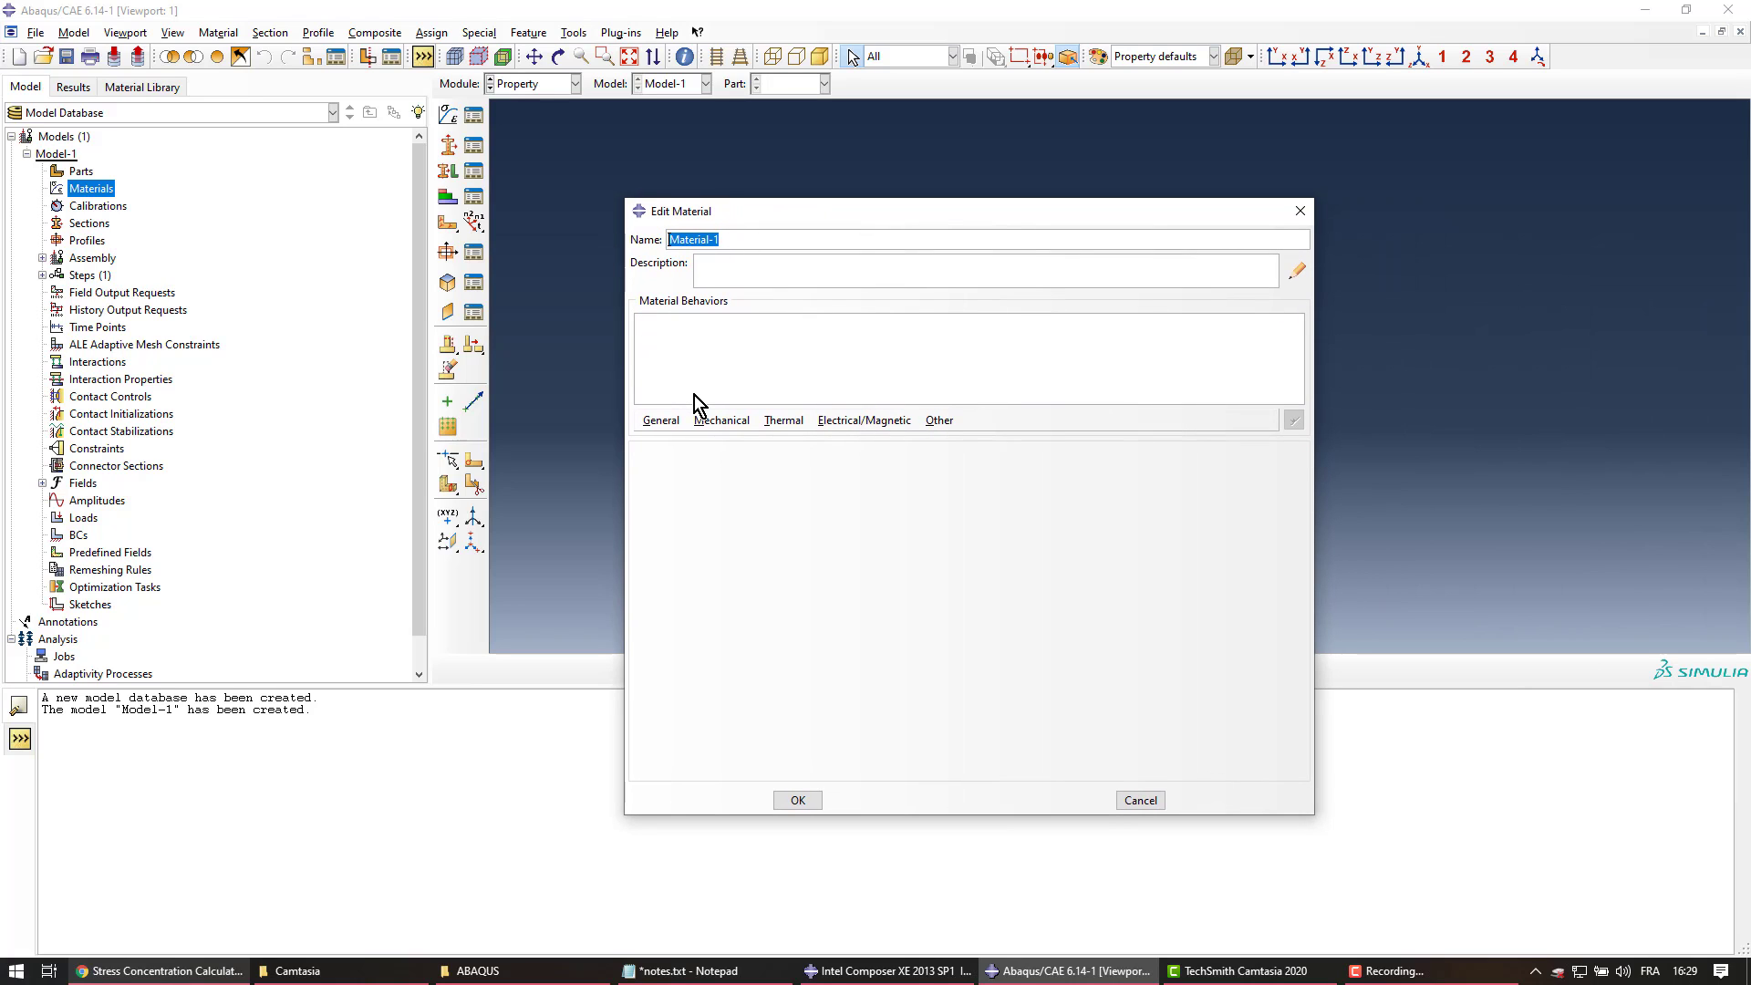
click(1299, 211)
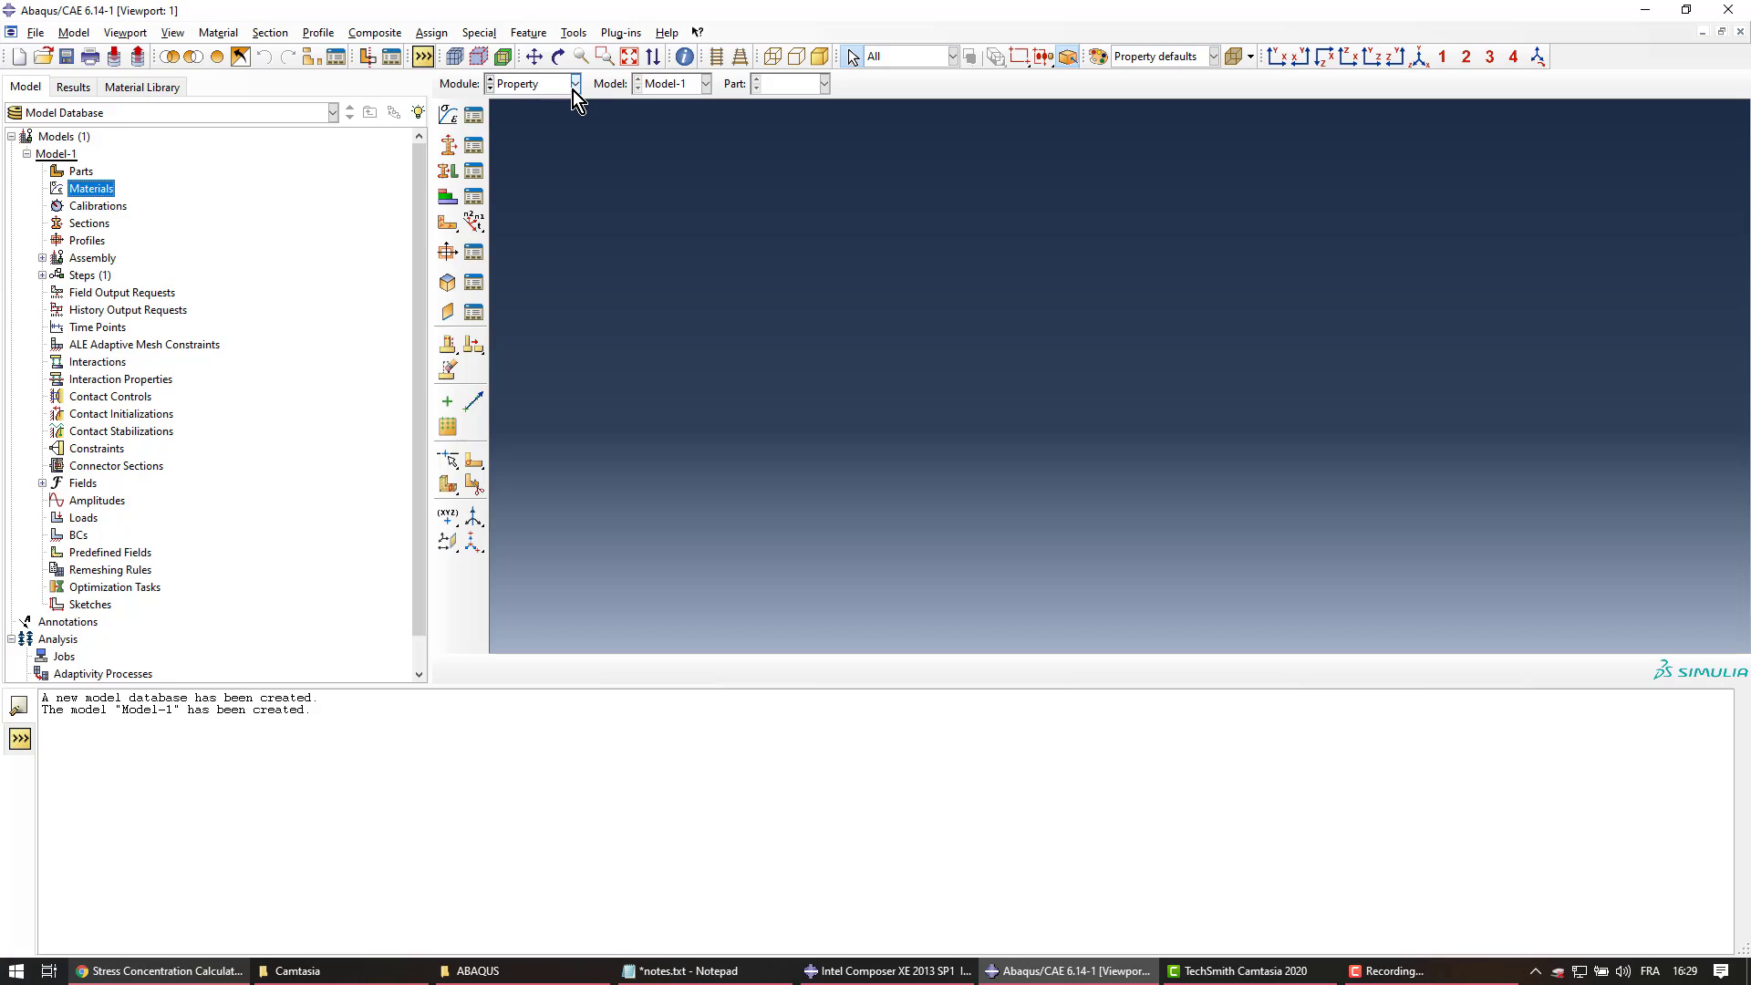
click(574, 84)
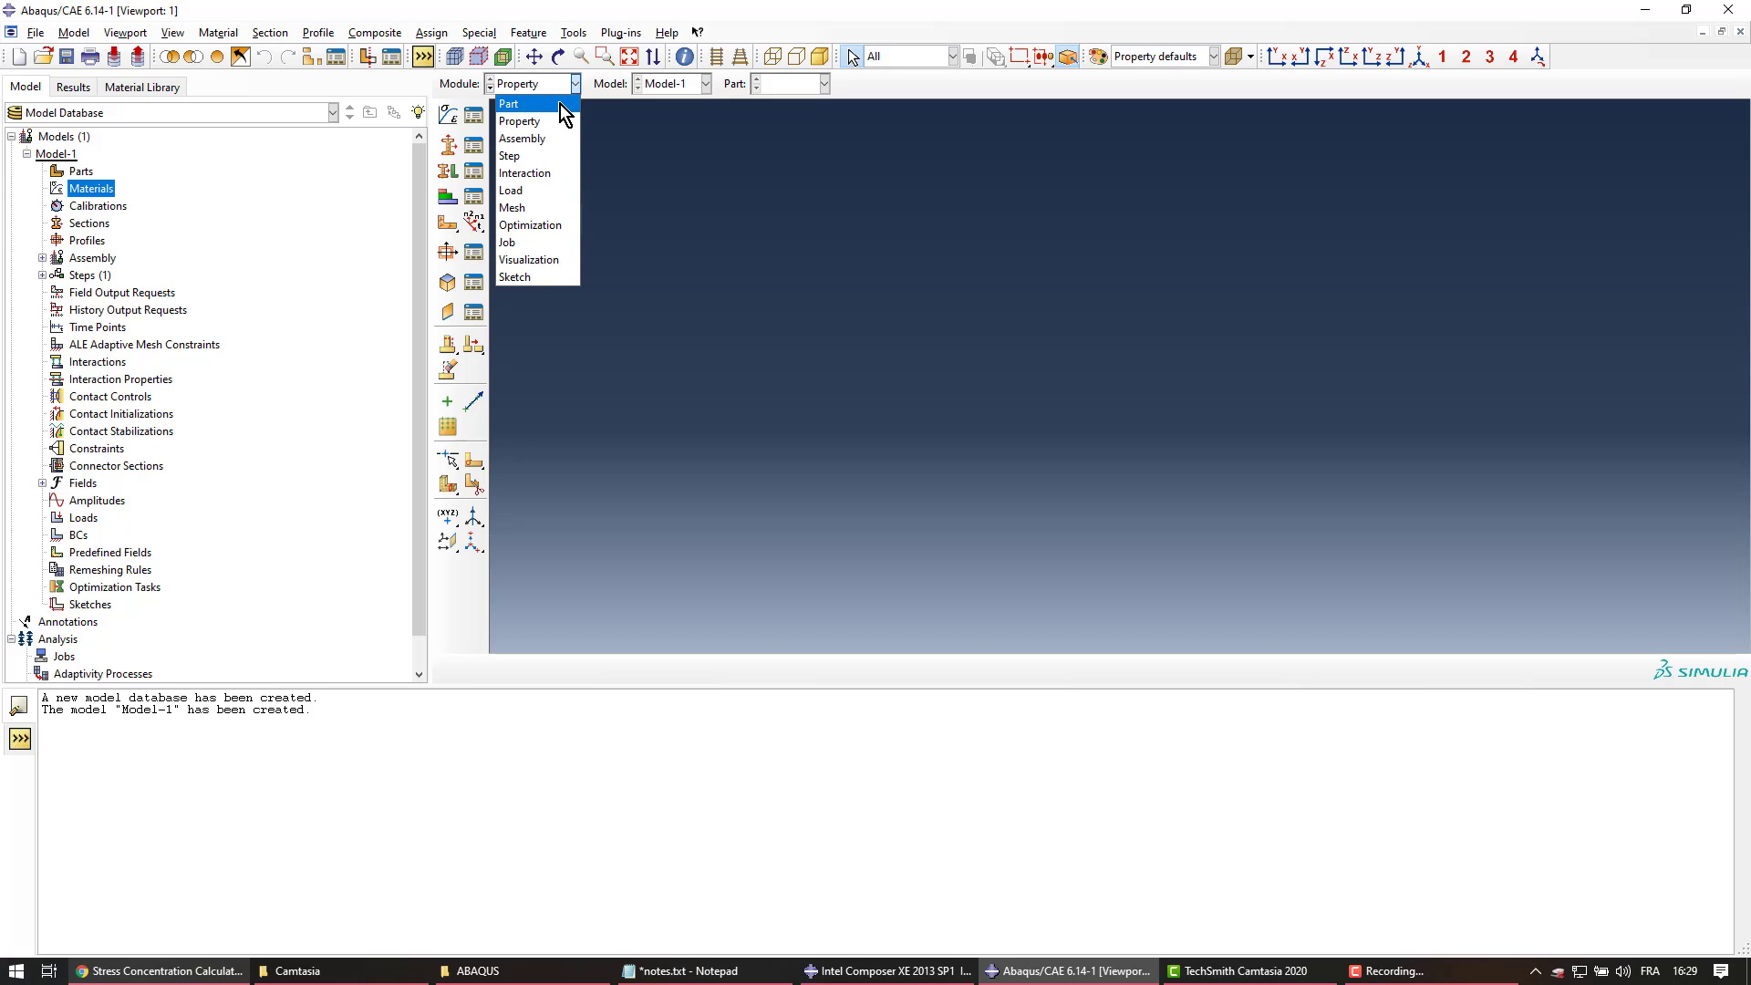
click(560, 104)
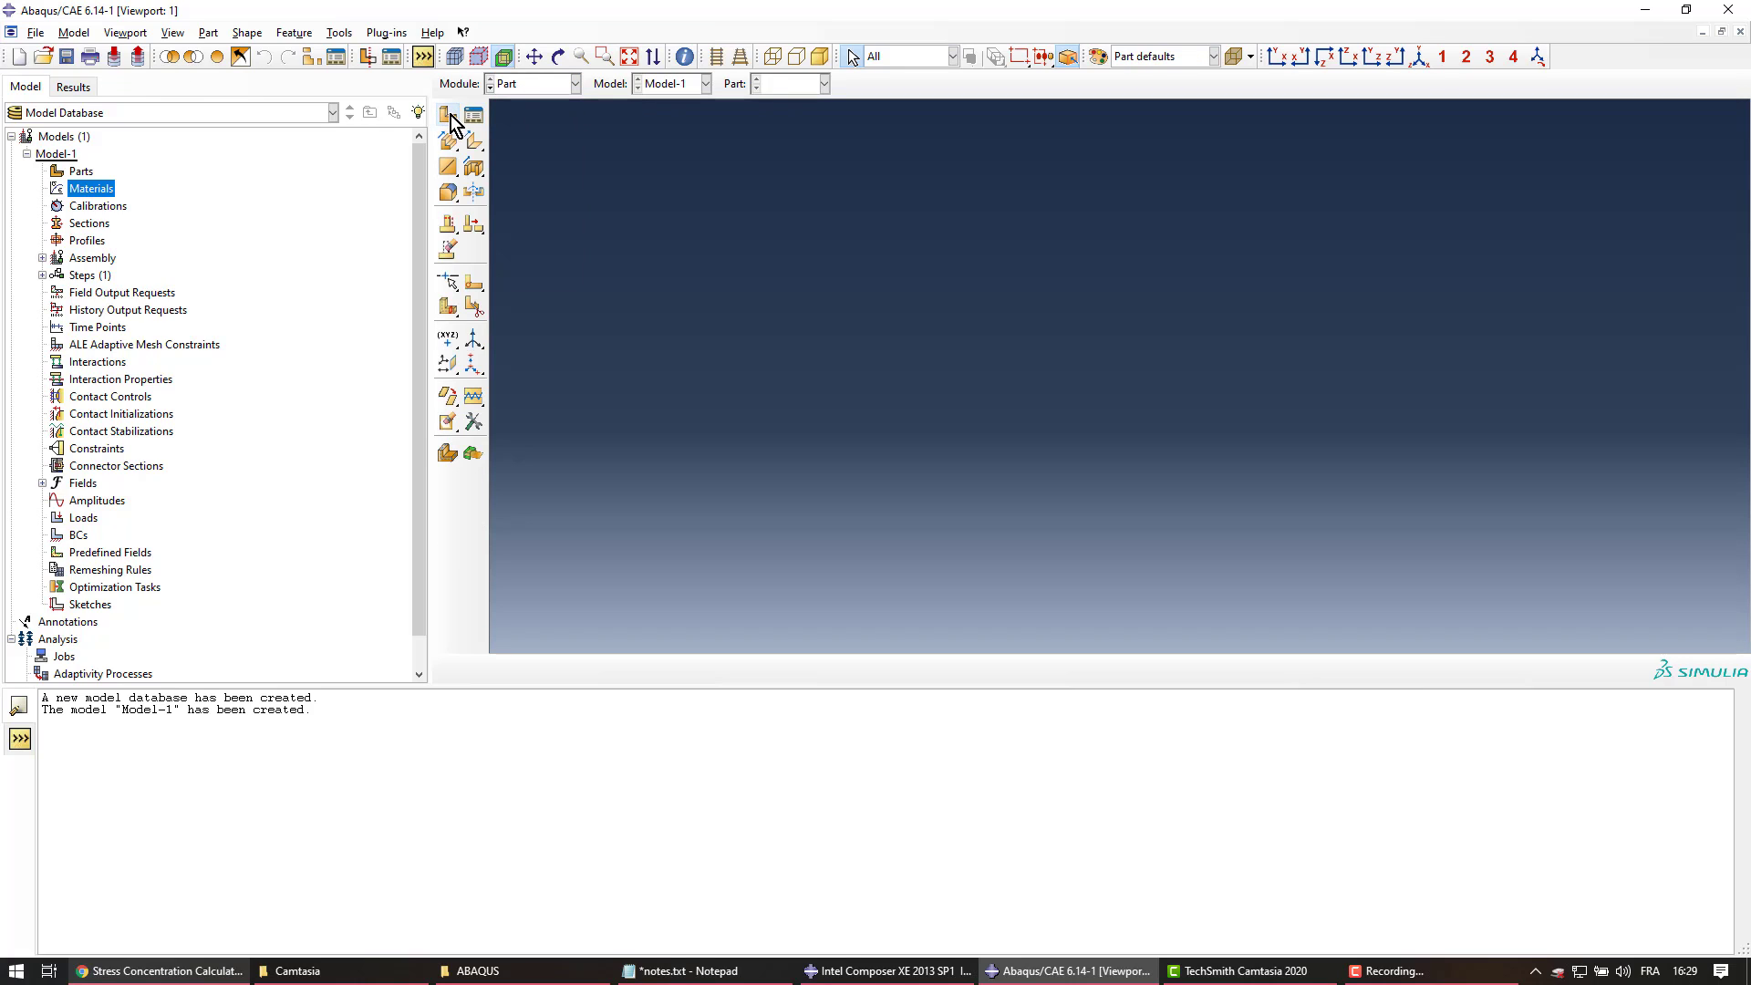
click(575, 84)
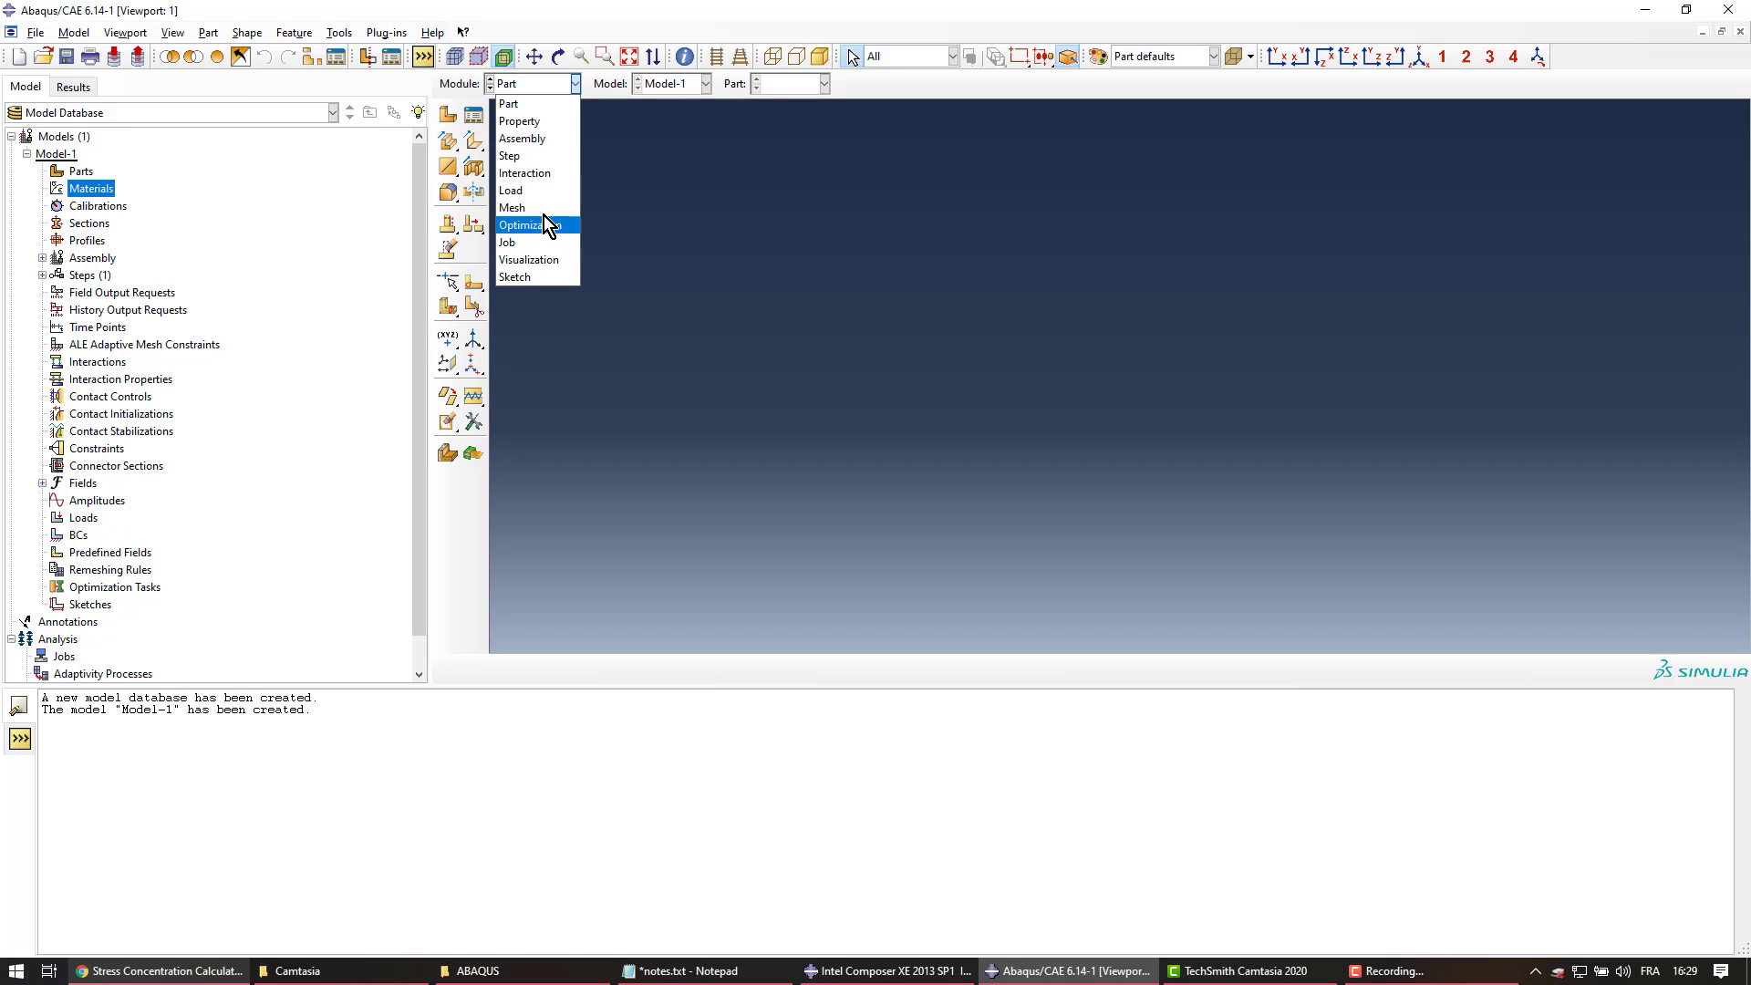
click(546, 121)
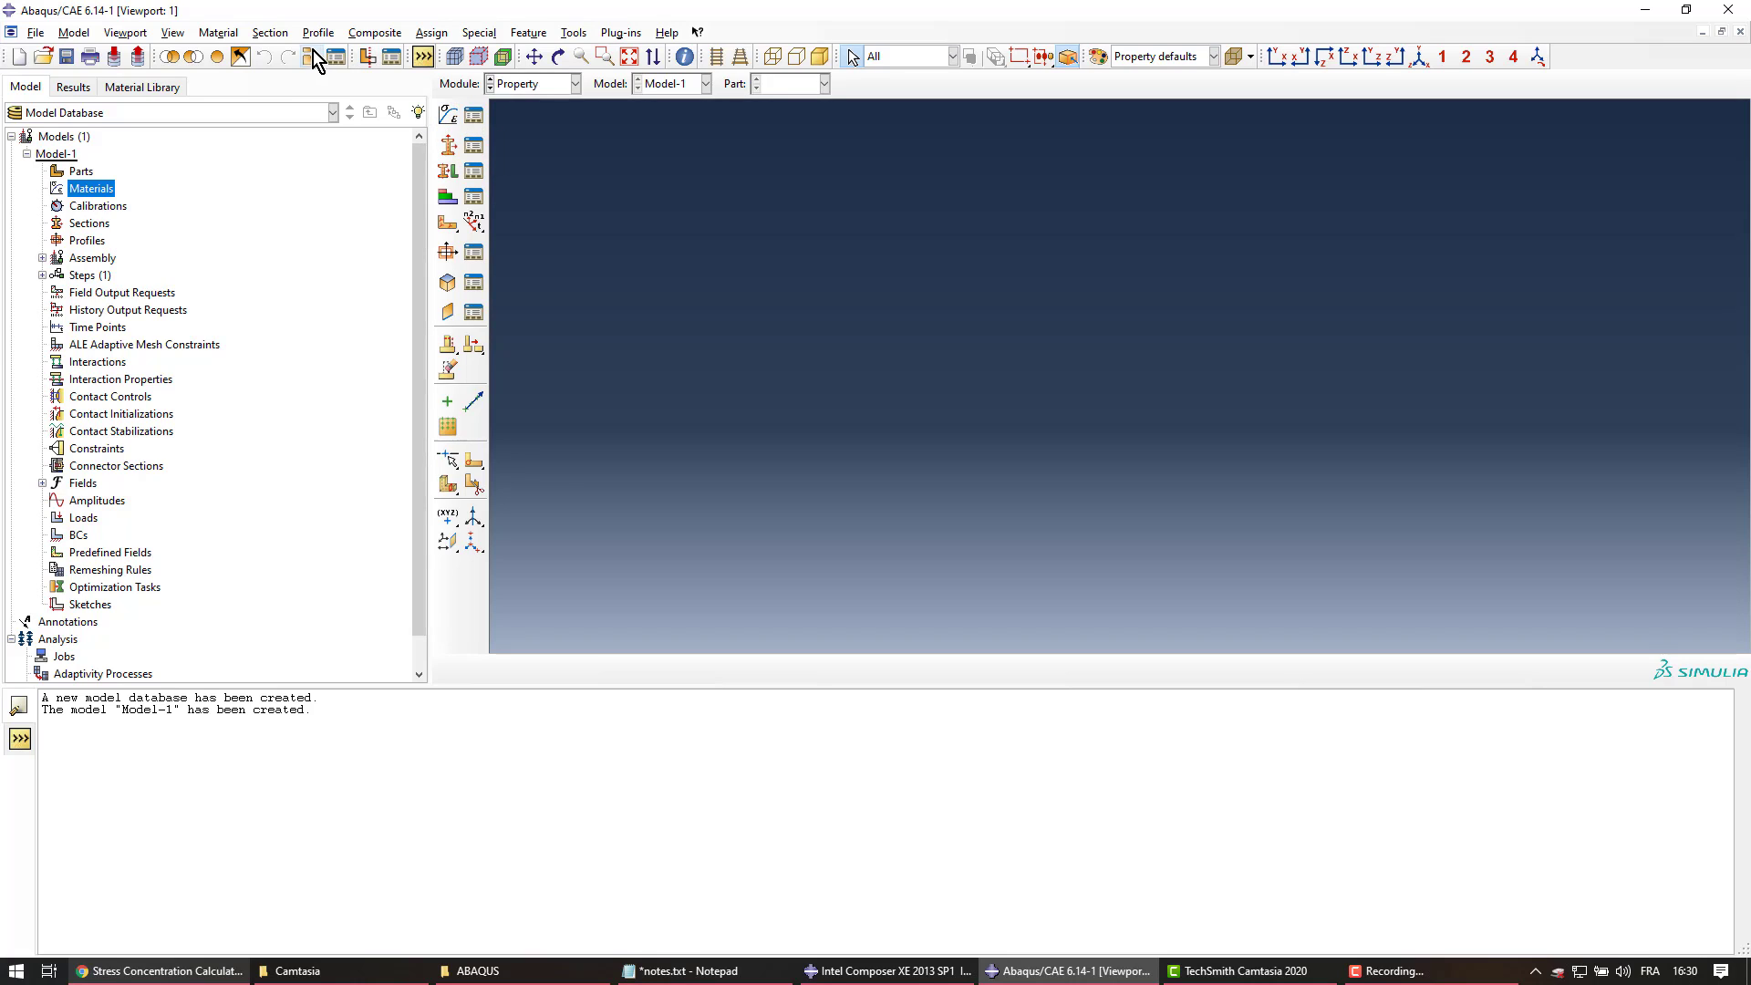
click(227, 34)
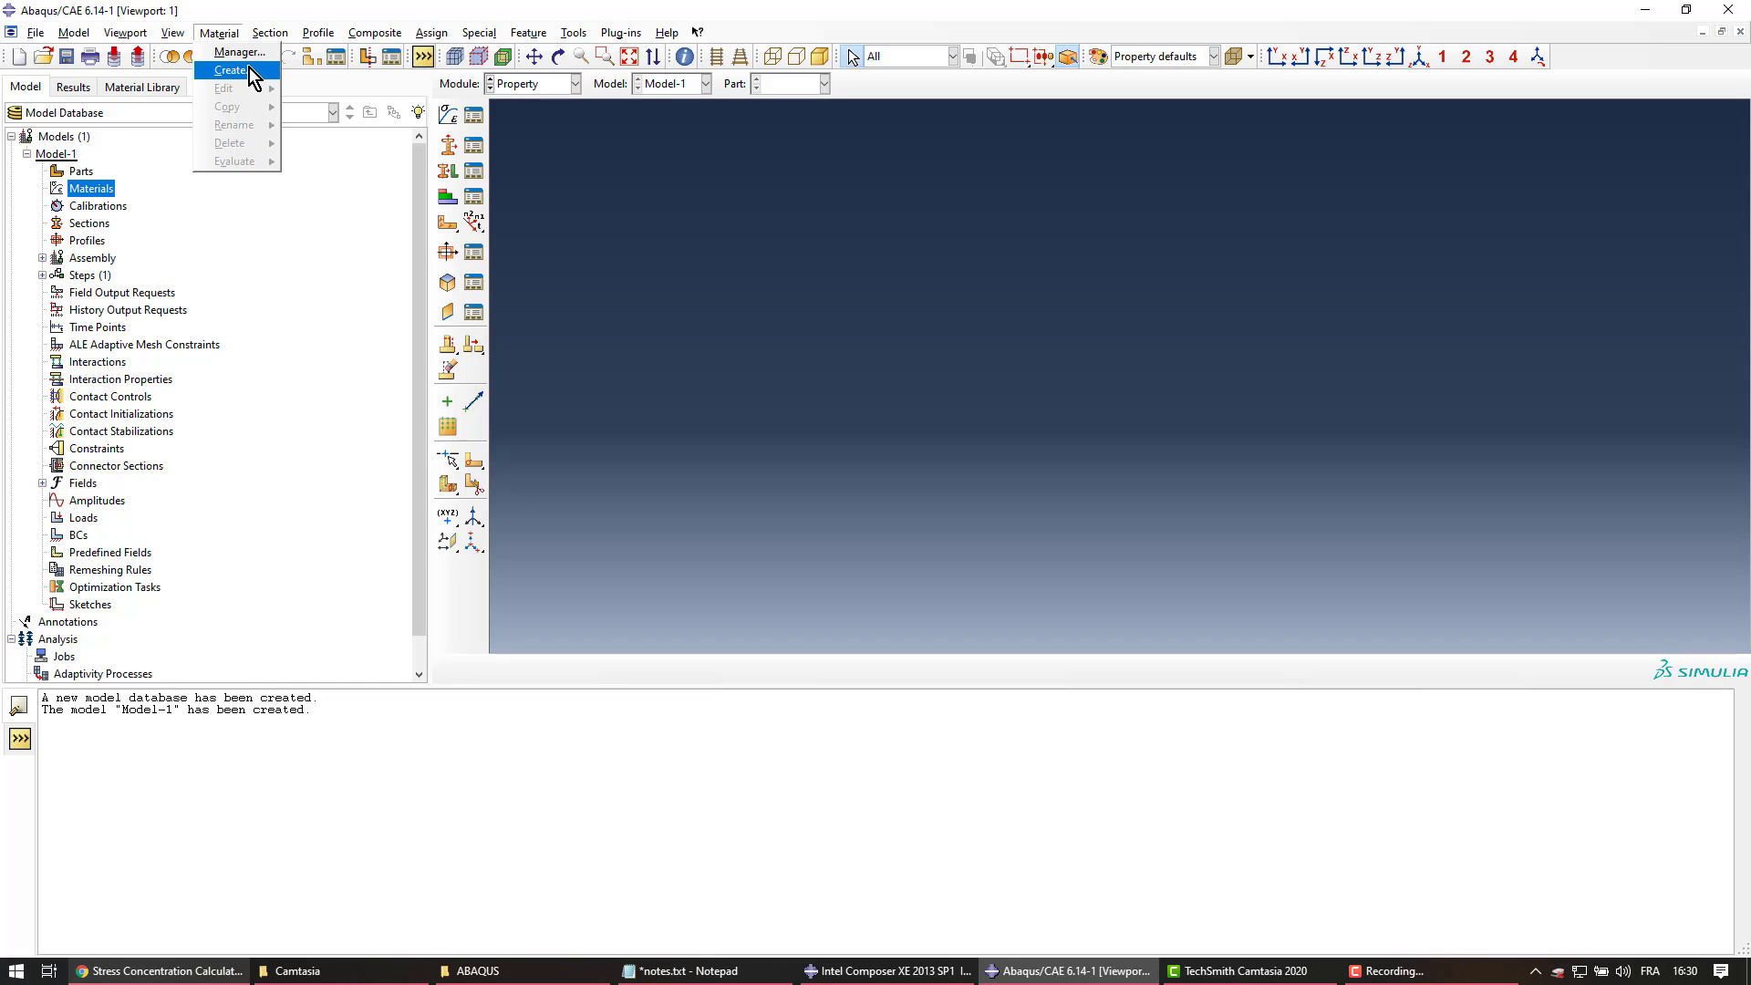
click(244, 70)
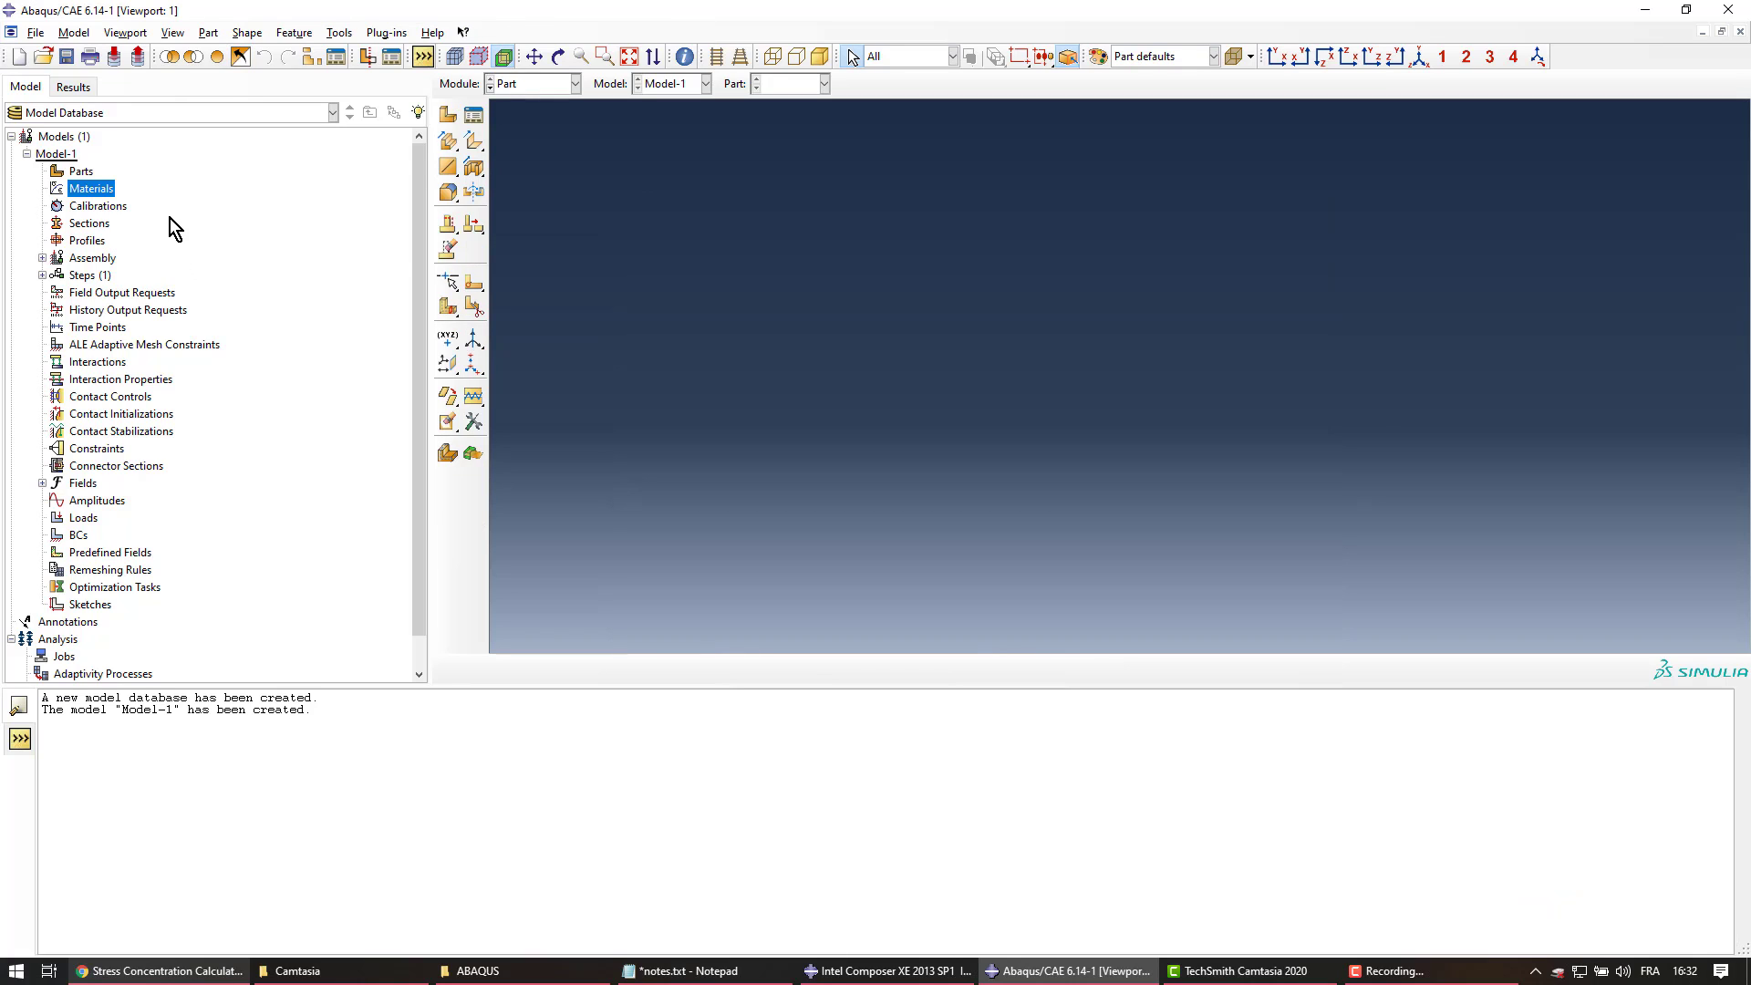
Name the new part Plate, make it 2D planar, and set approximate size to 150
double_click(84, 172)
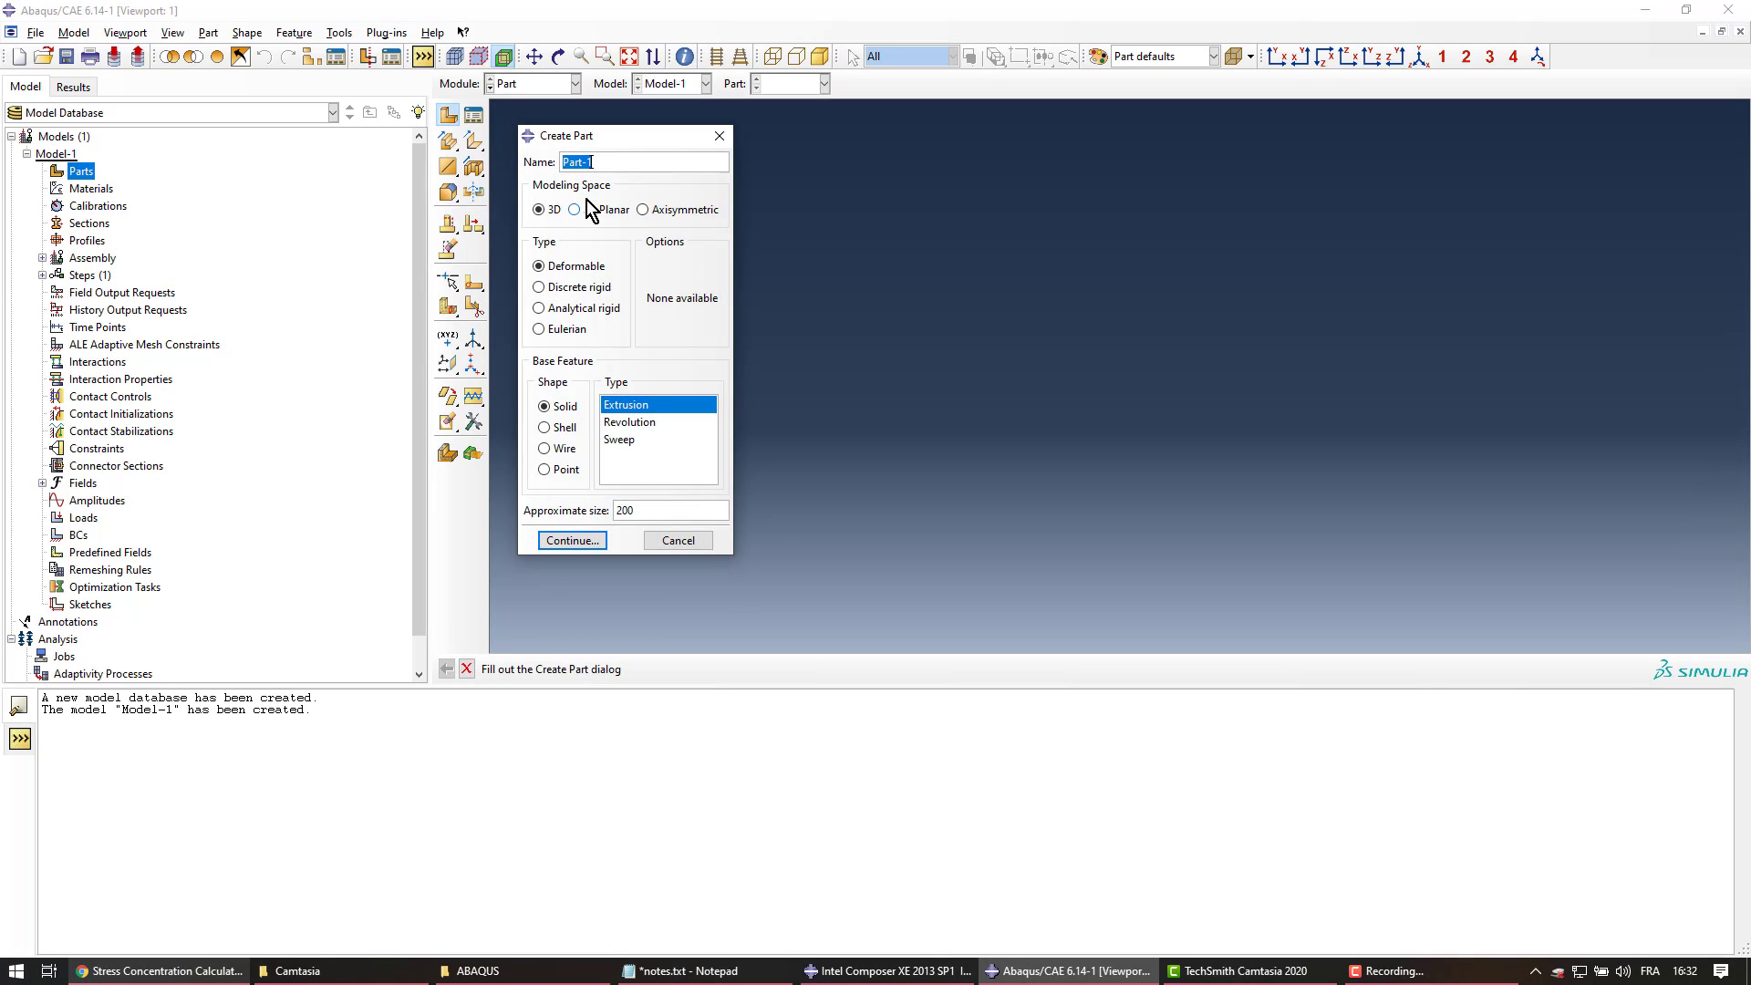
text(Plate)
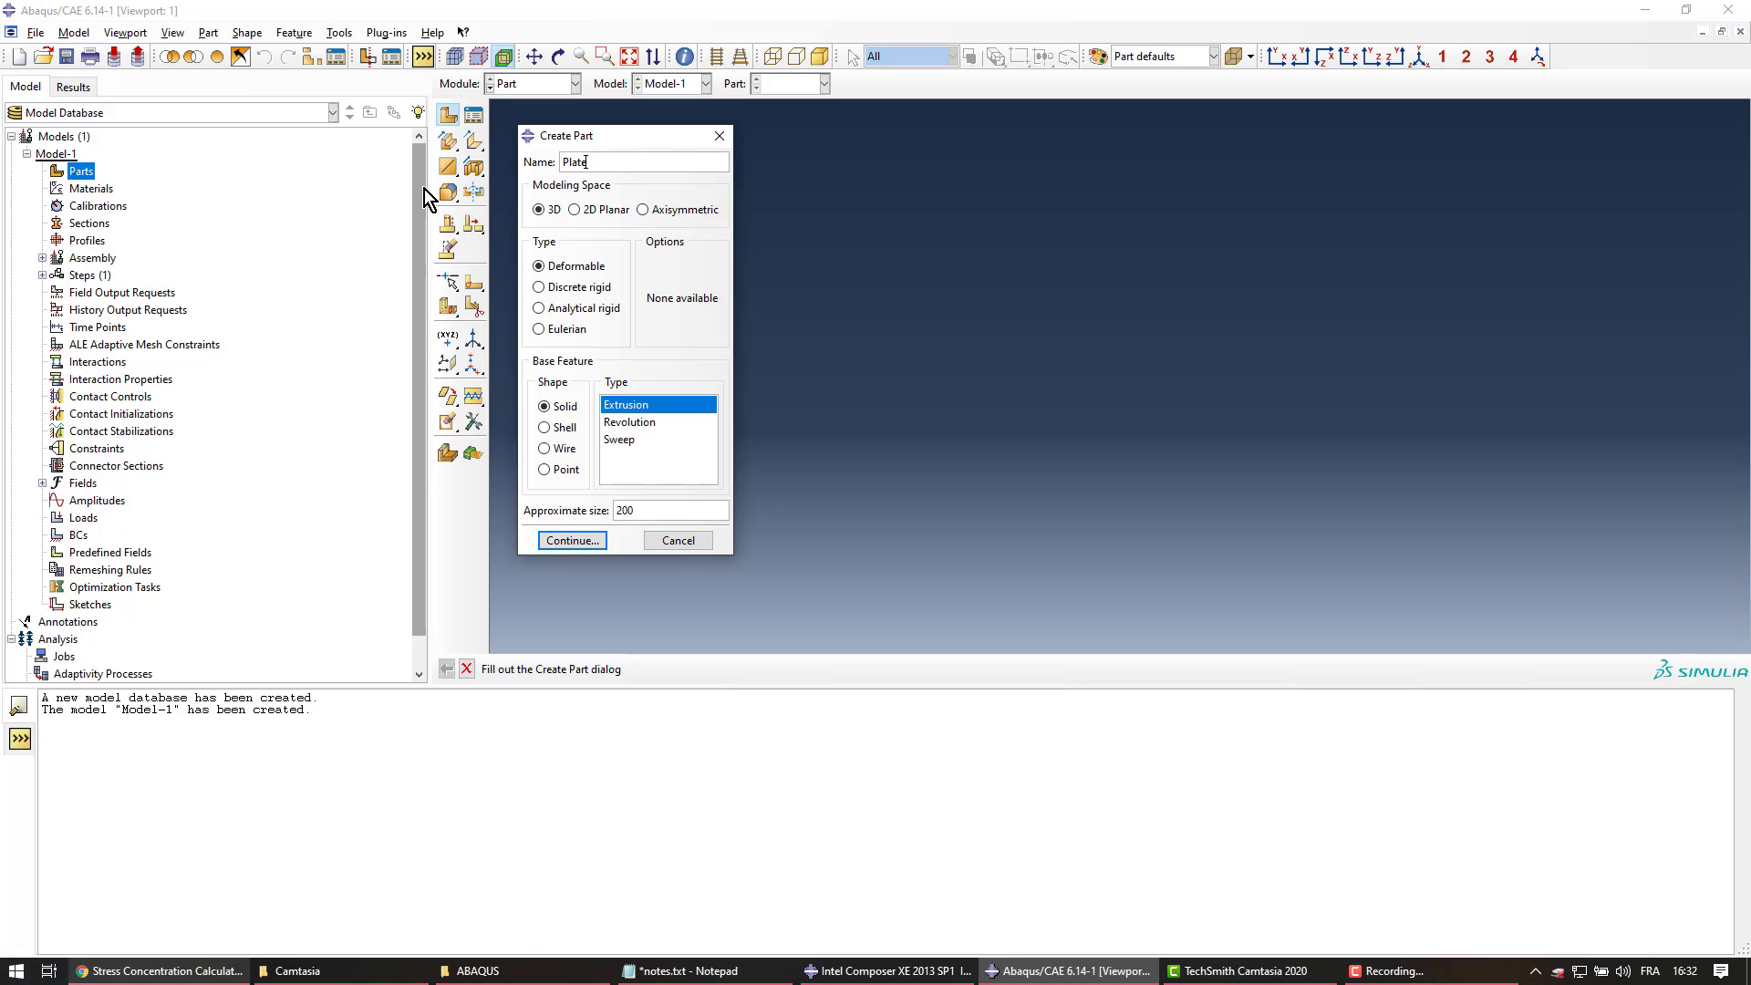
click(577, 214)
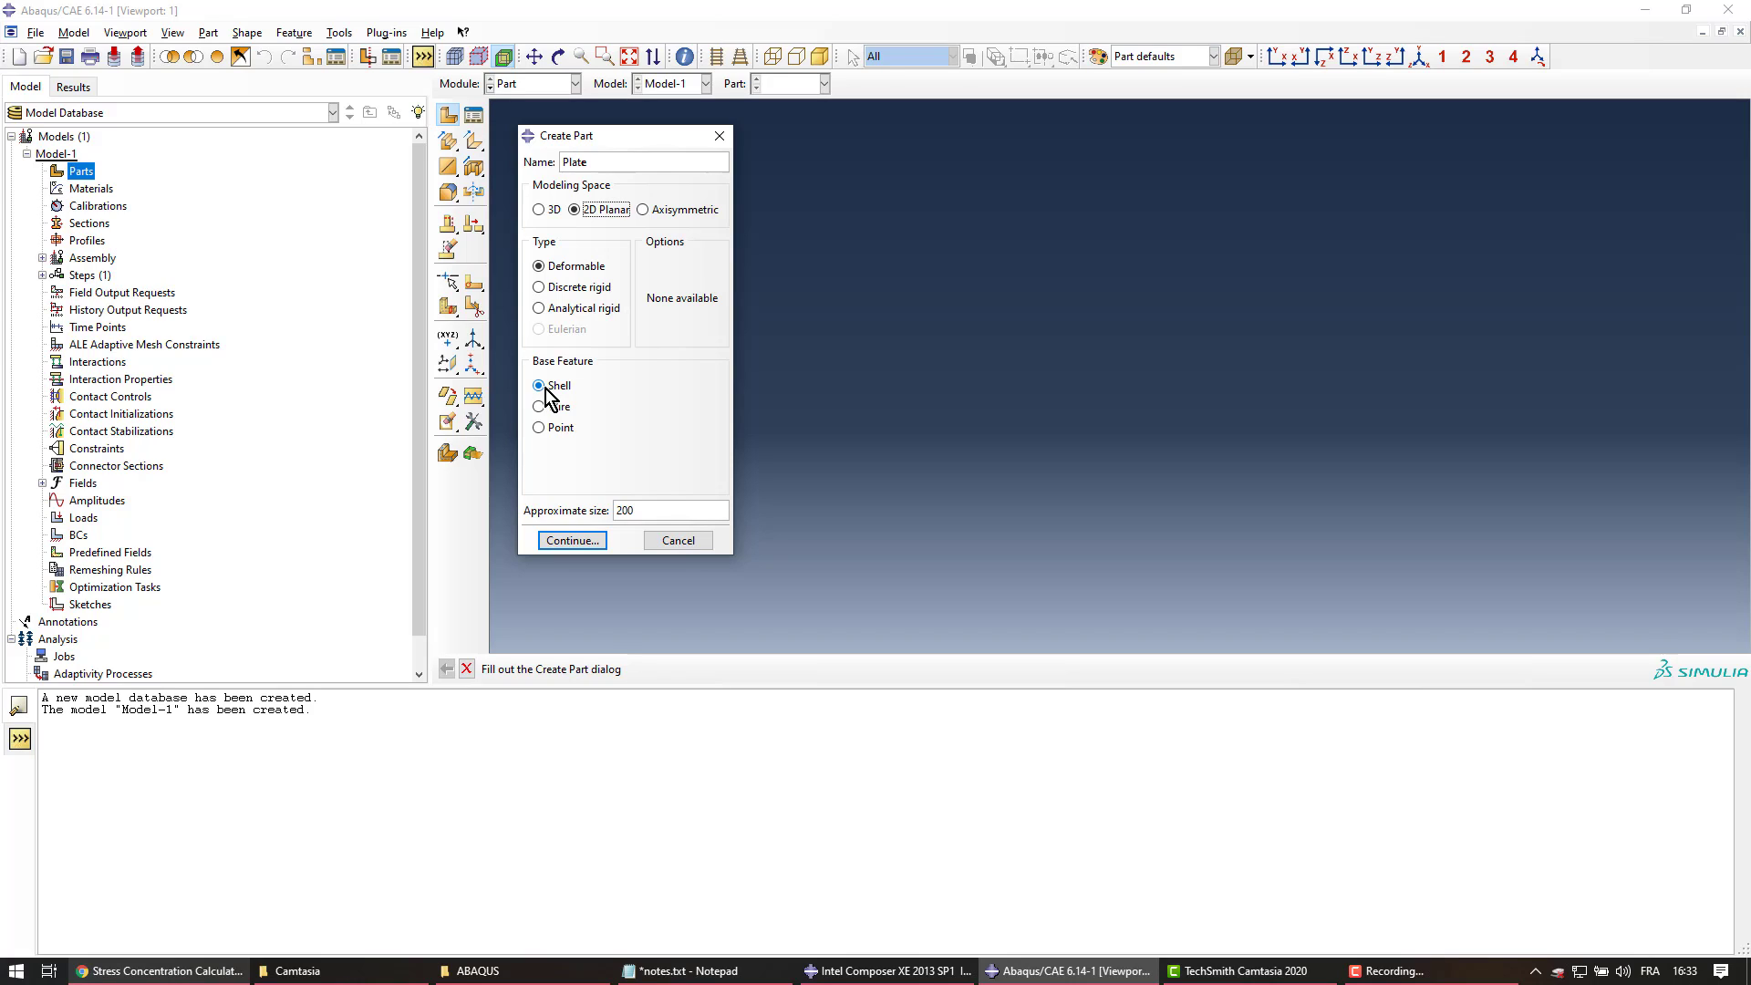
drag(651, 509, 602, 507)
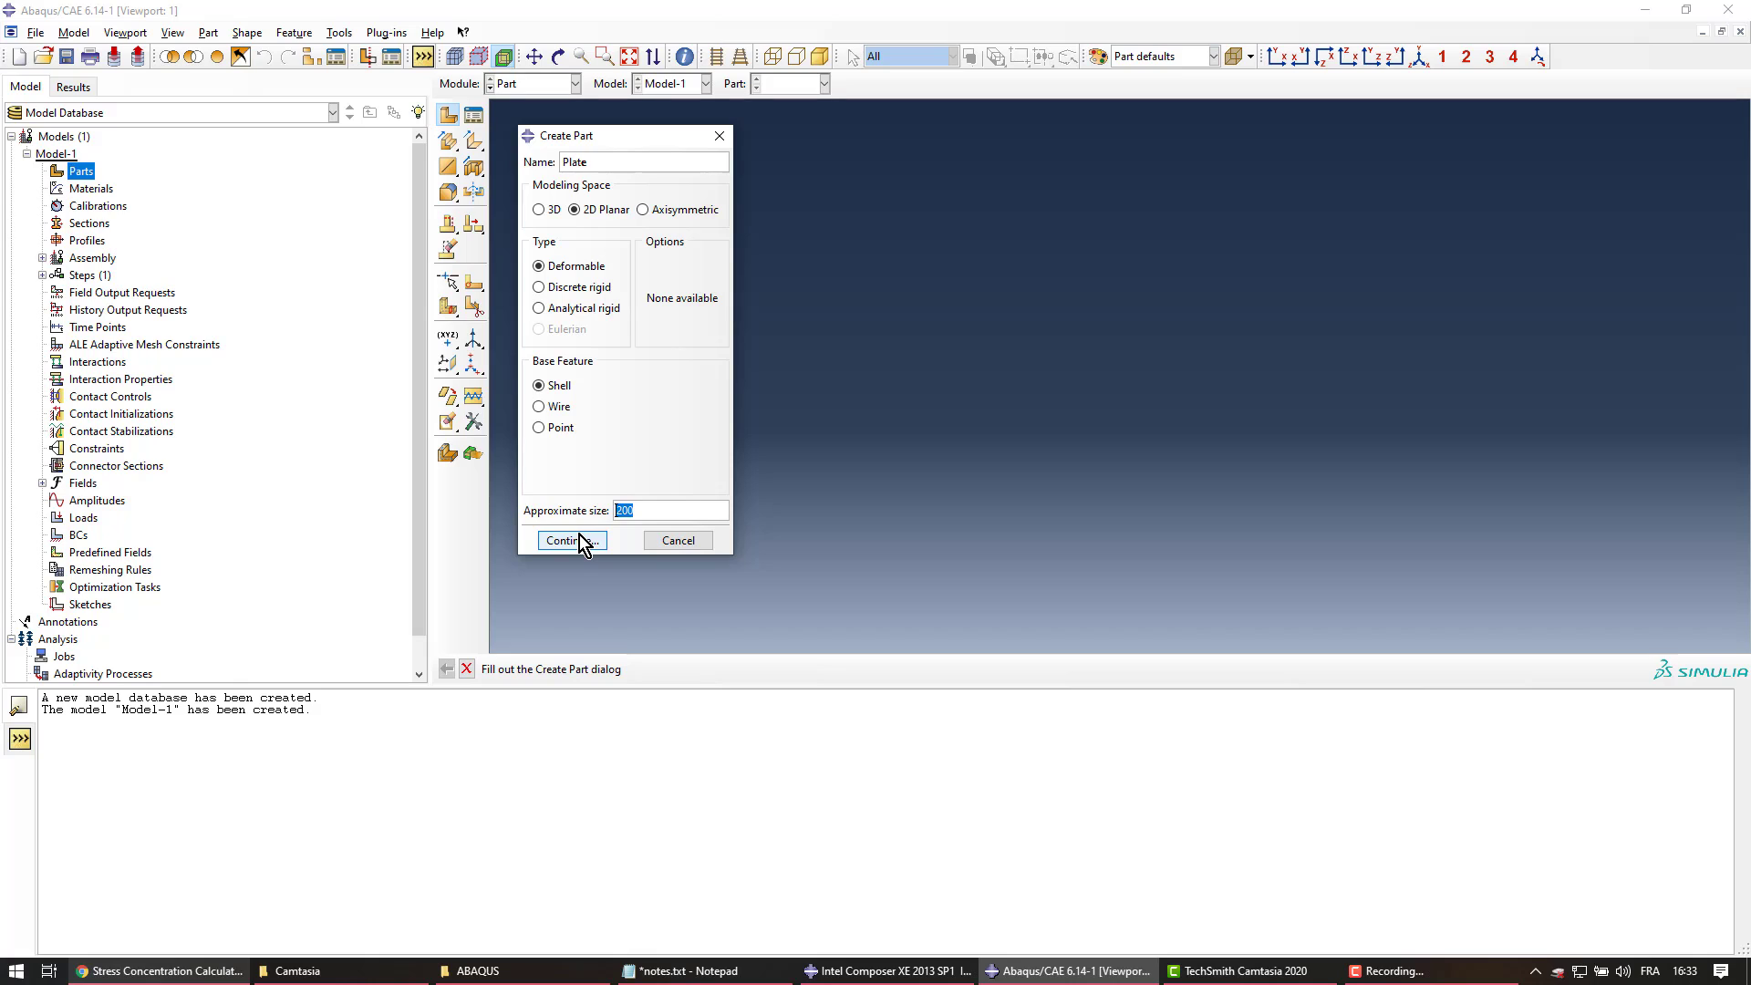
text(150)
drag(642, 510, 612, 507)
Bring up the consistent units page and highlight the kg, m, s unit-system row
click(233, 971)
click(110, 15)
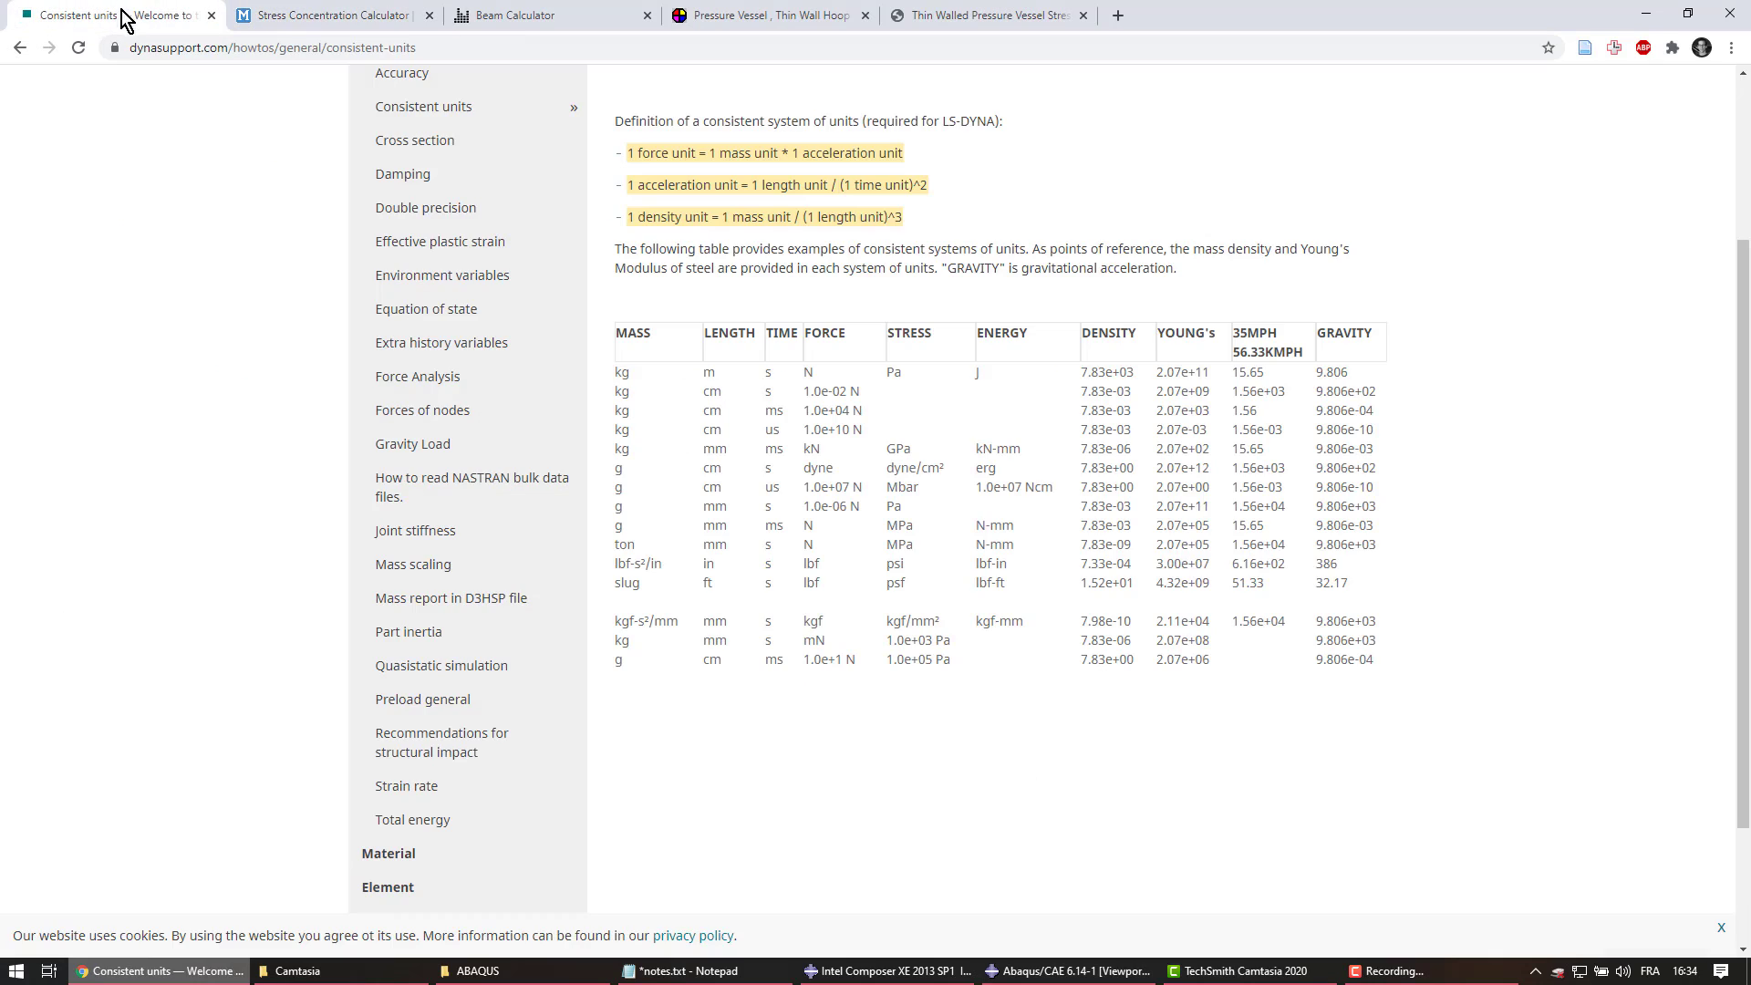
scroll(730, 536, up, 3)
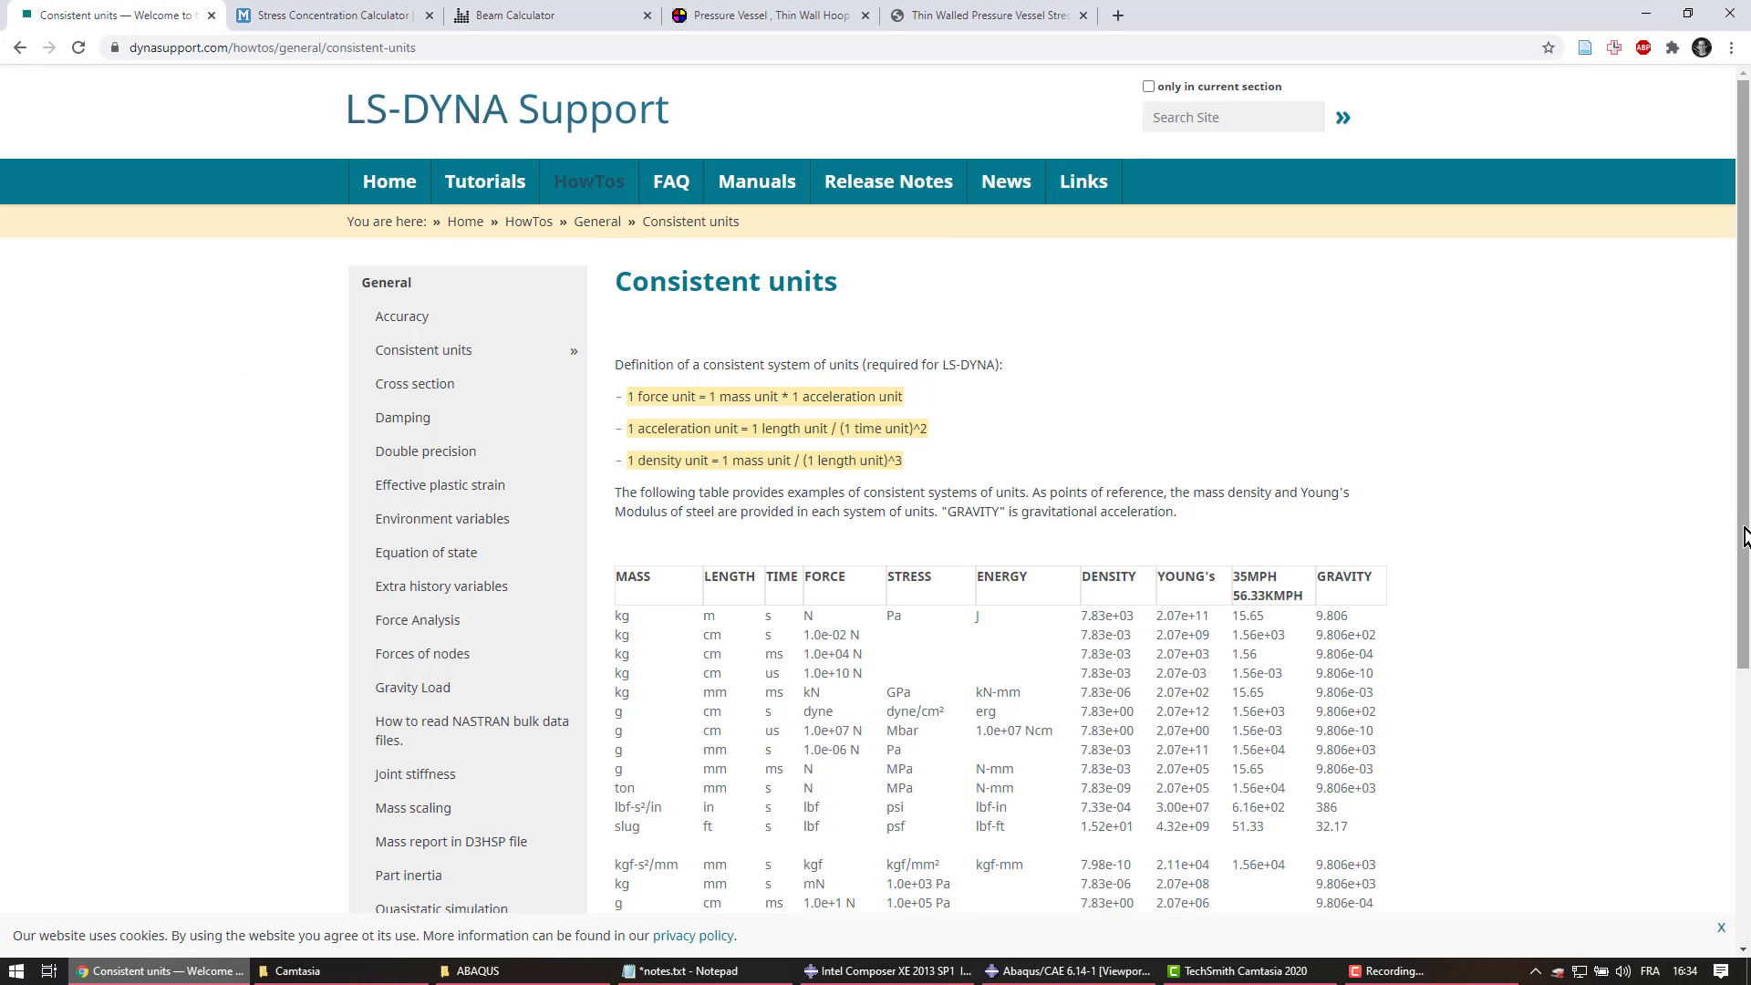
drag(1745, 537, 1744, 570)
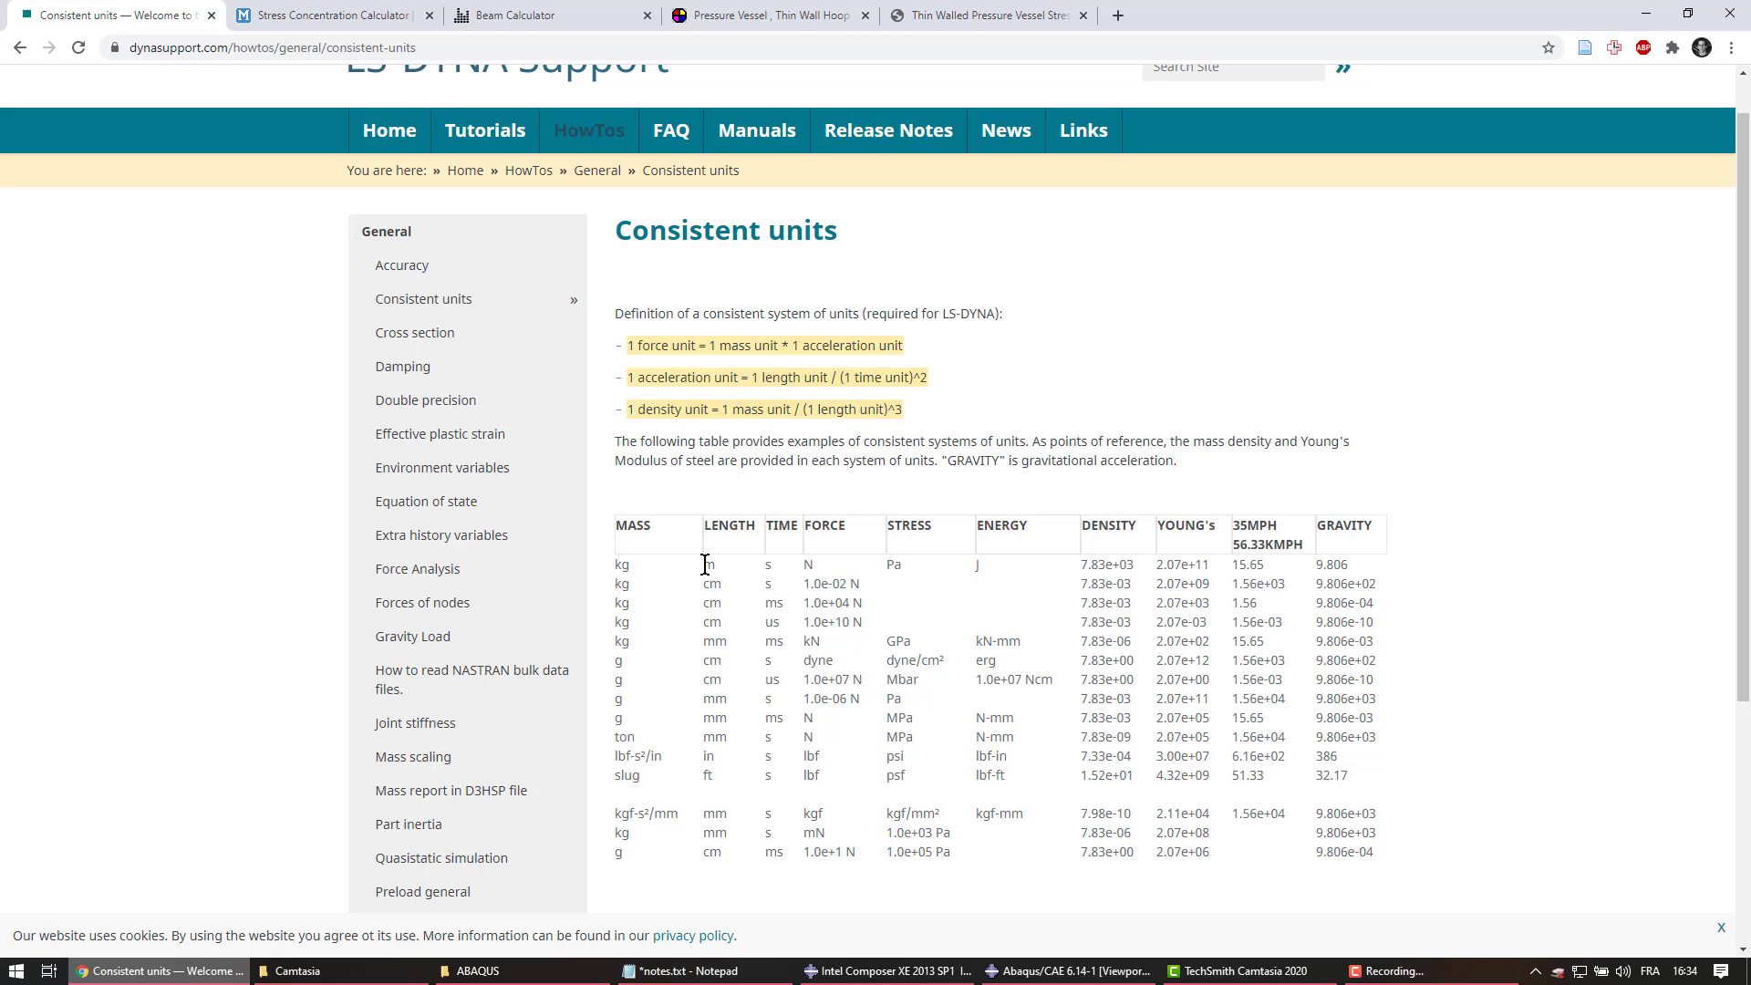
drag(703, 563, 720, 575)
drag(616, 566, 1029, 575)
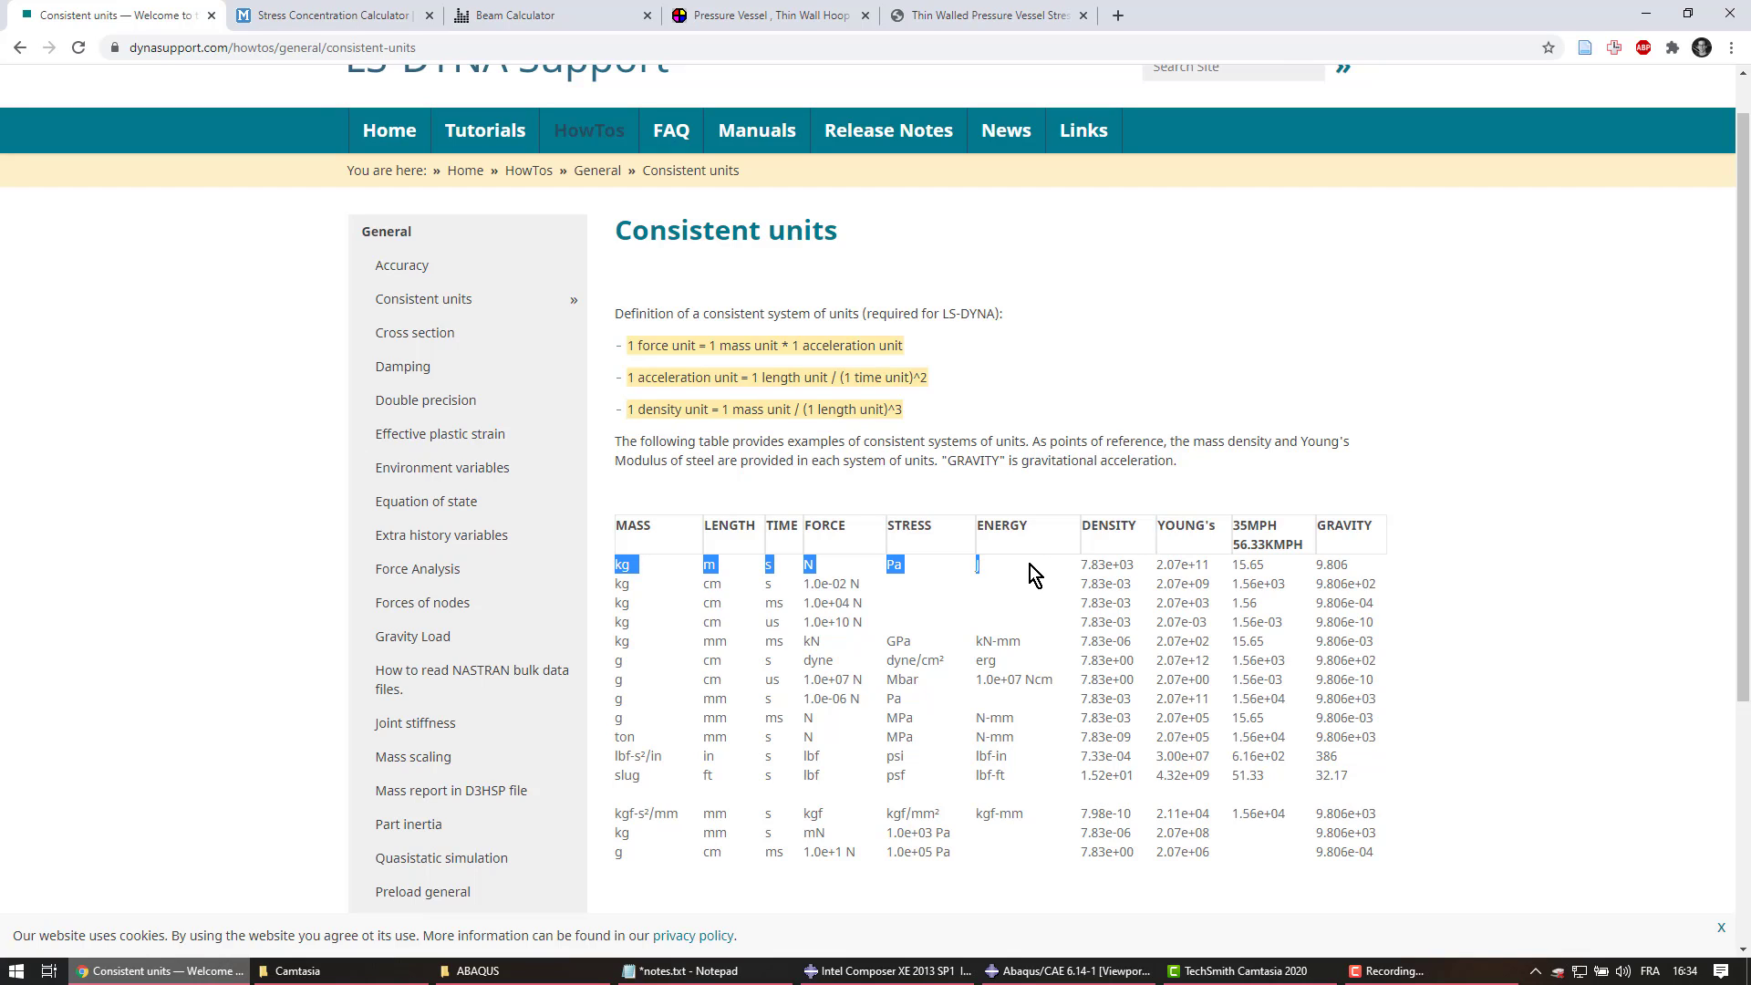
Check the Pa stress unit and the ton, mm, s row, then return to Abaqus
click(811, 565)
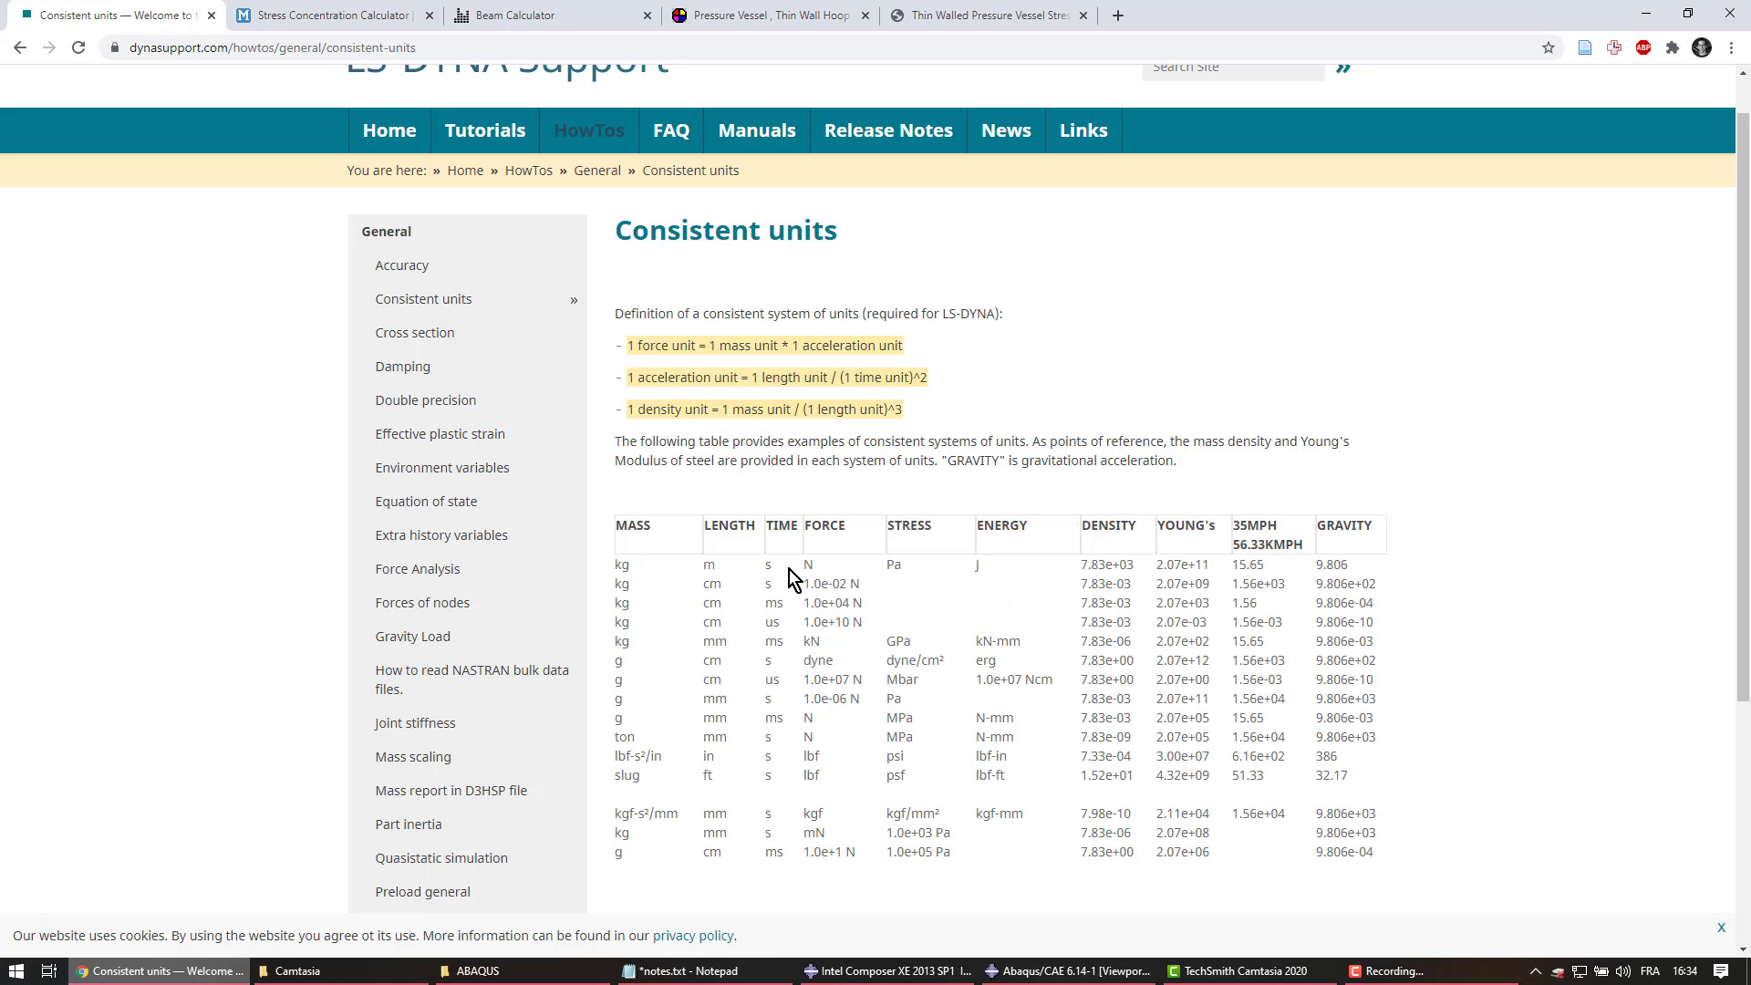
double_click(892, 563)
click(623, 658)
drag(615, 737, 1378, 734)
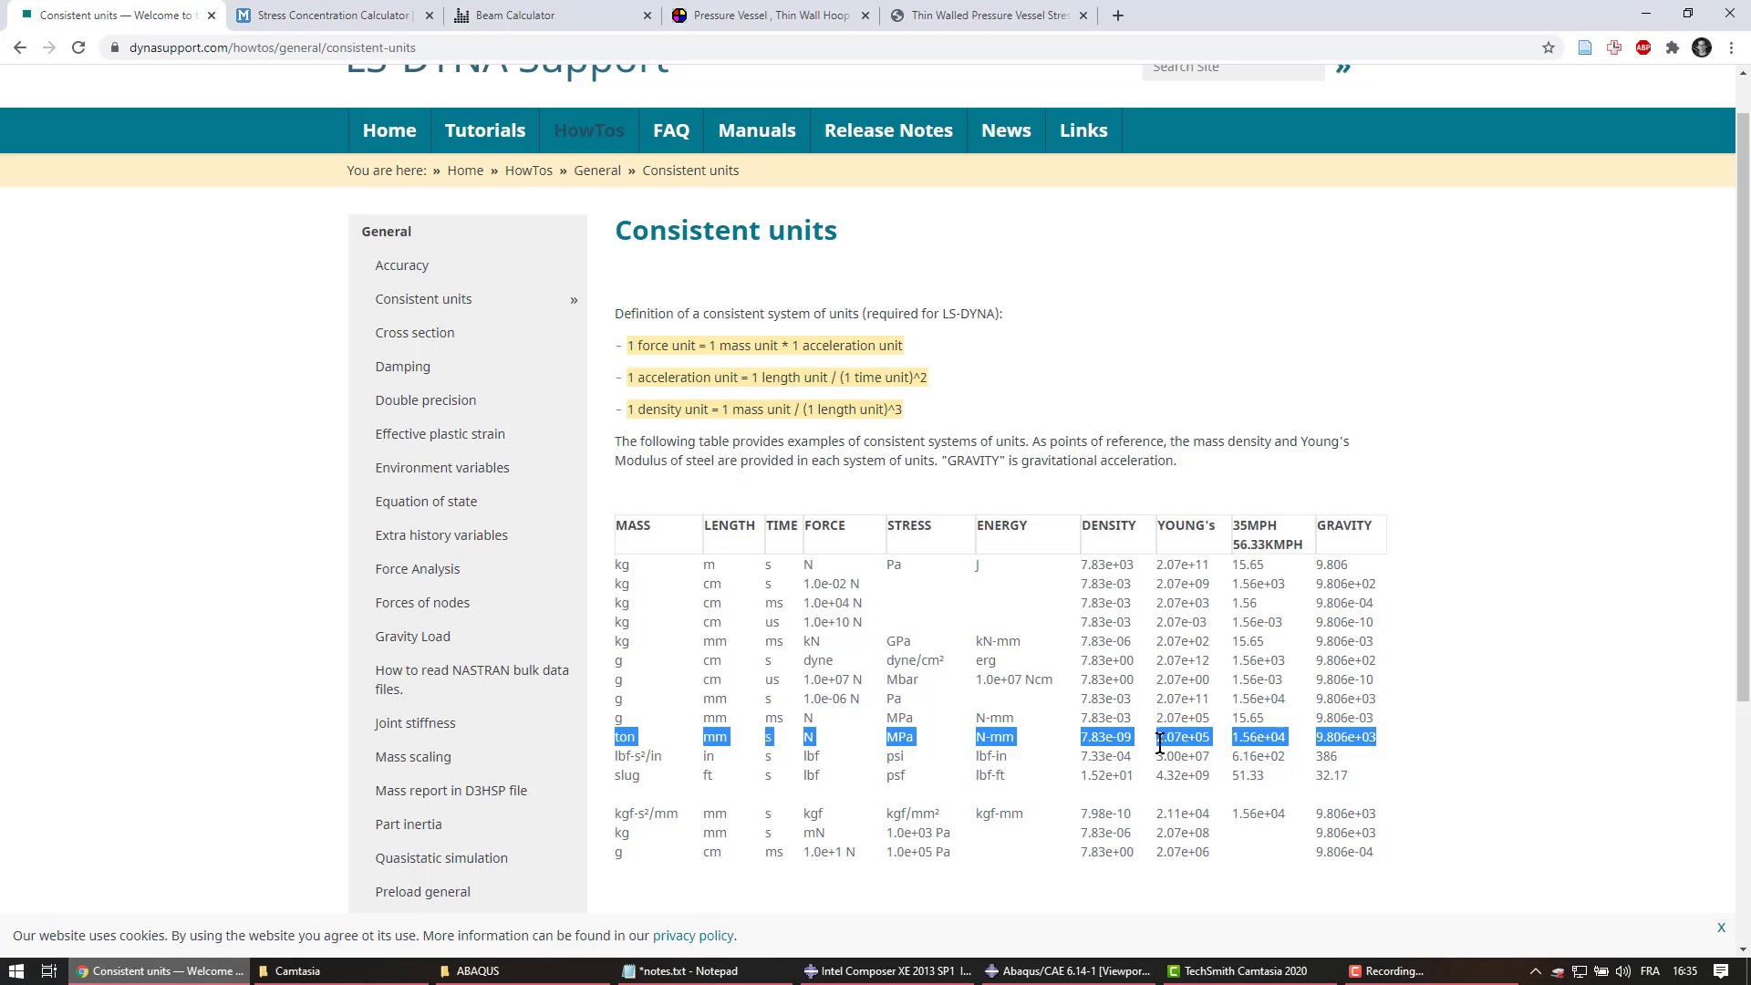
mouse_move(620, 726)
mouse_down()
mouse_move(614, 743)
mouse_move(633, 735)
mouse_up()
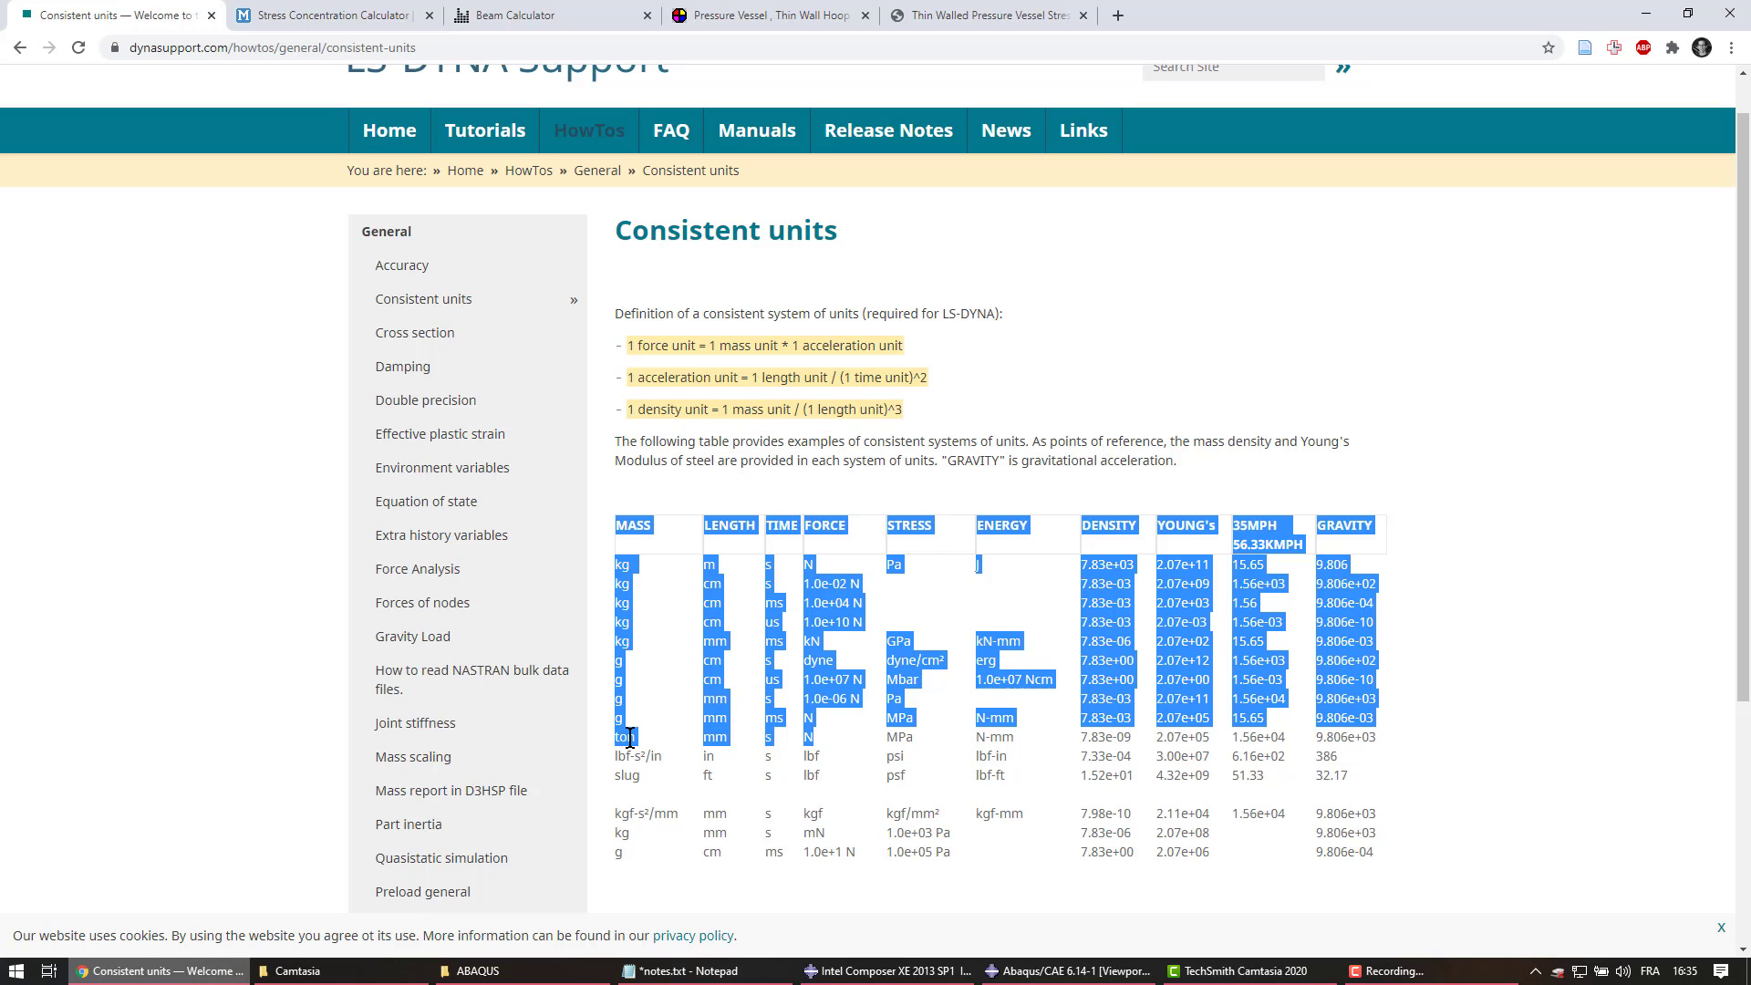
click(709, 738)
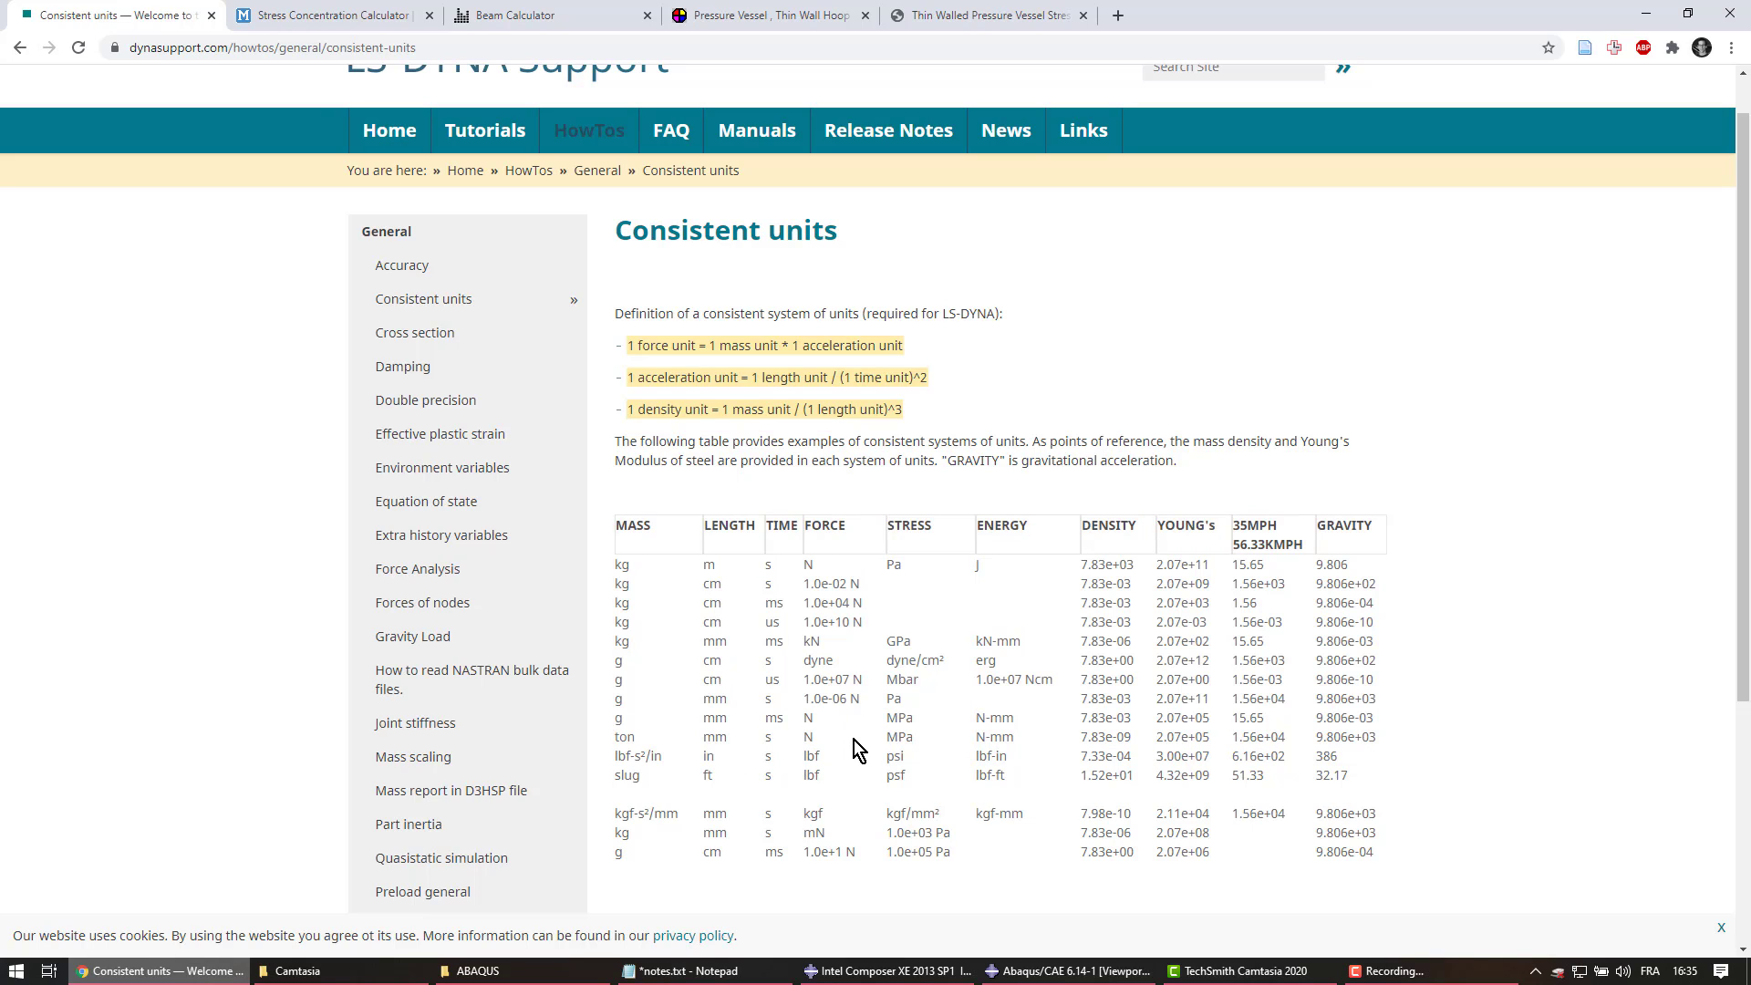
key(alt+Tab)
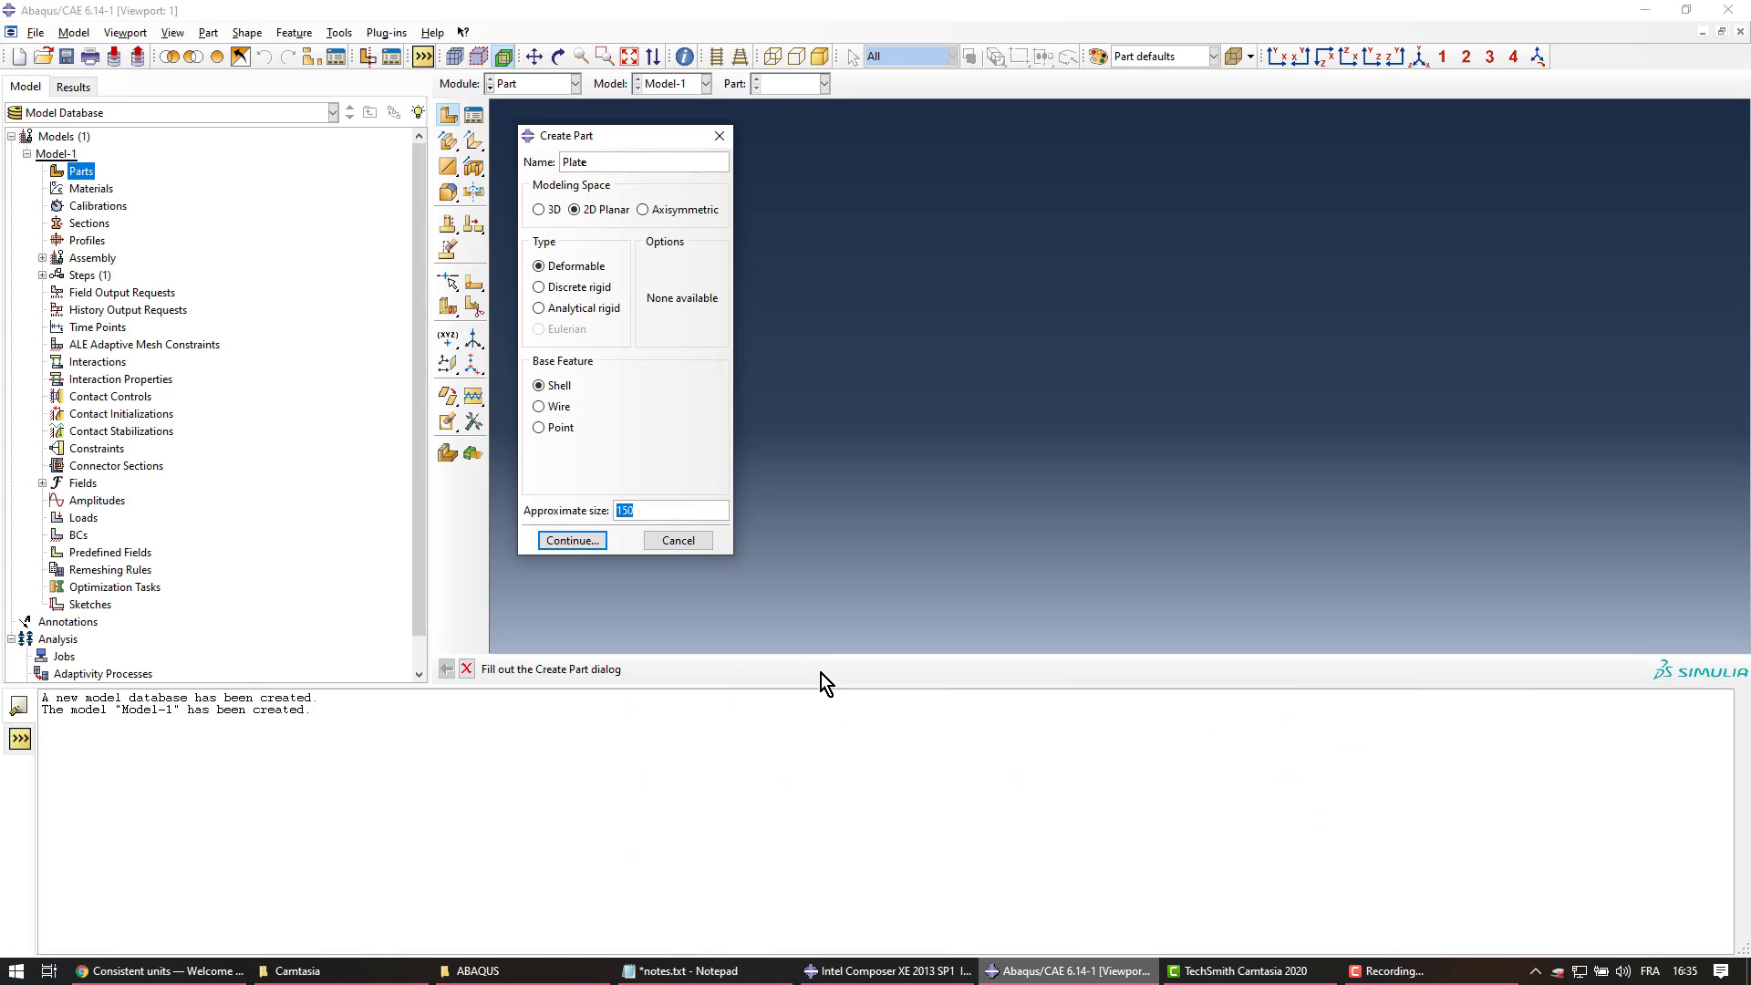
Accept the Plate part settings with approximate size 150 and frame the sketch grid
click(645, 511)
click(573, 545)
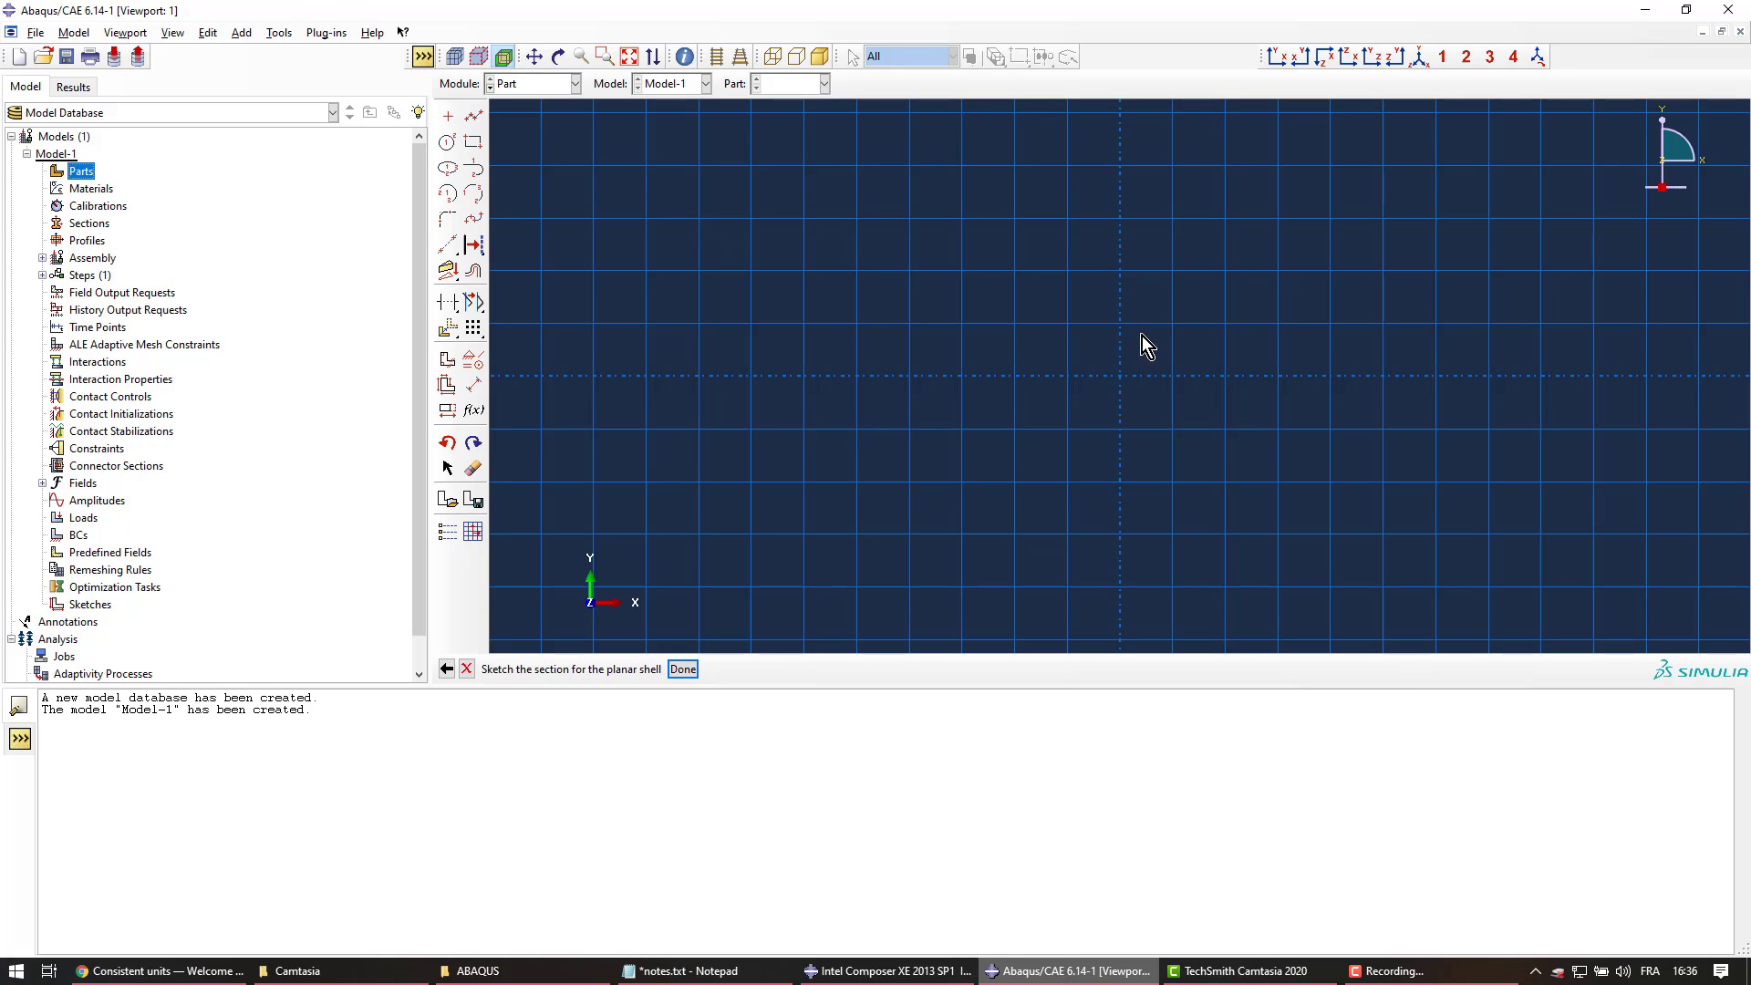
ctrl+alt+right_drag(1372, 356, 1027, 366)
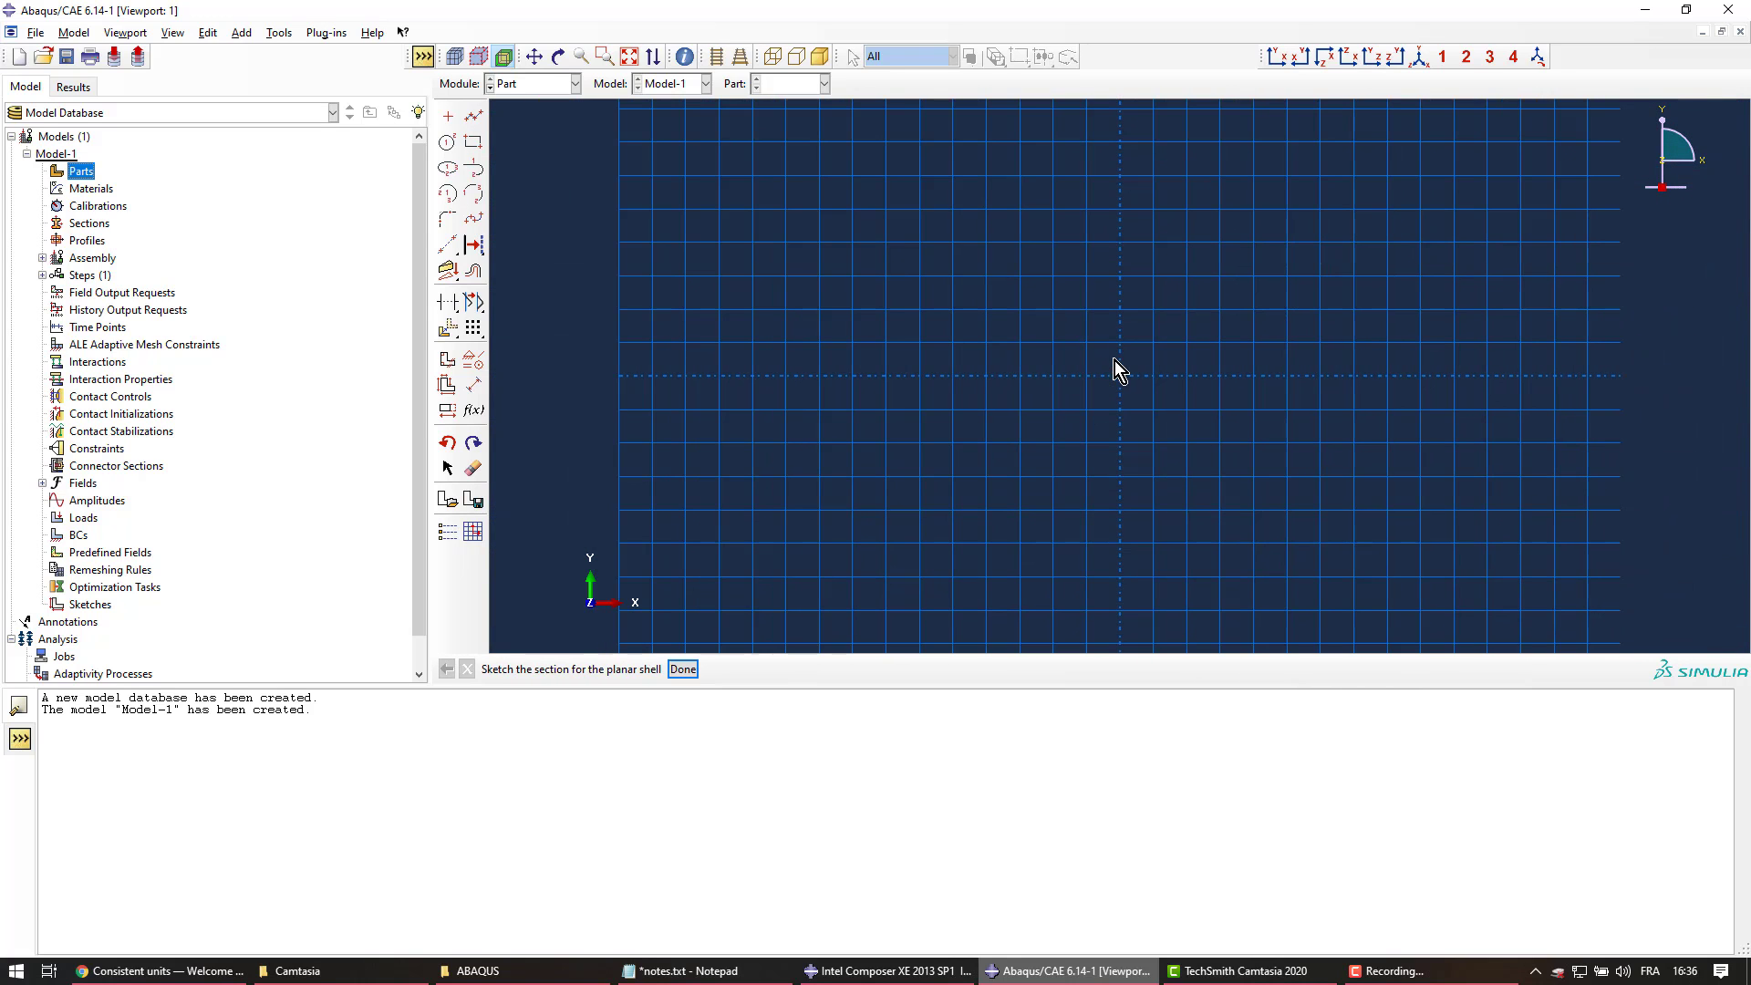
mouse_move(1114, 359)
ctrl+alt+middle_down()
mouse_move(915, 395)
mouse_move(1001, 362)
ctrl+alt+middle_up()
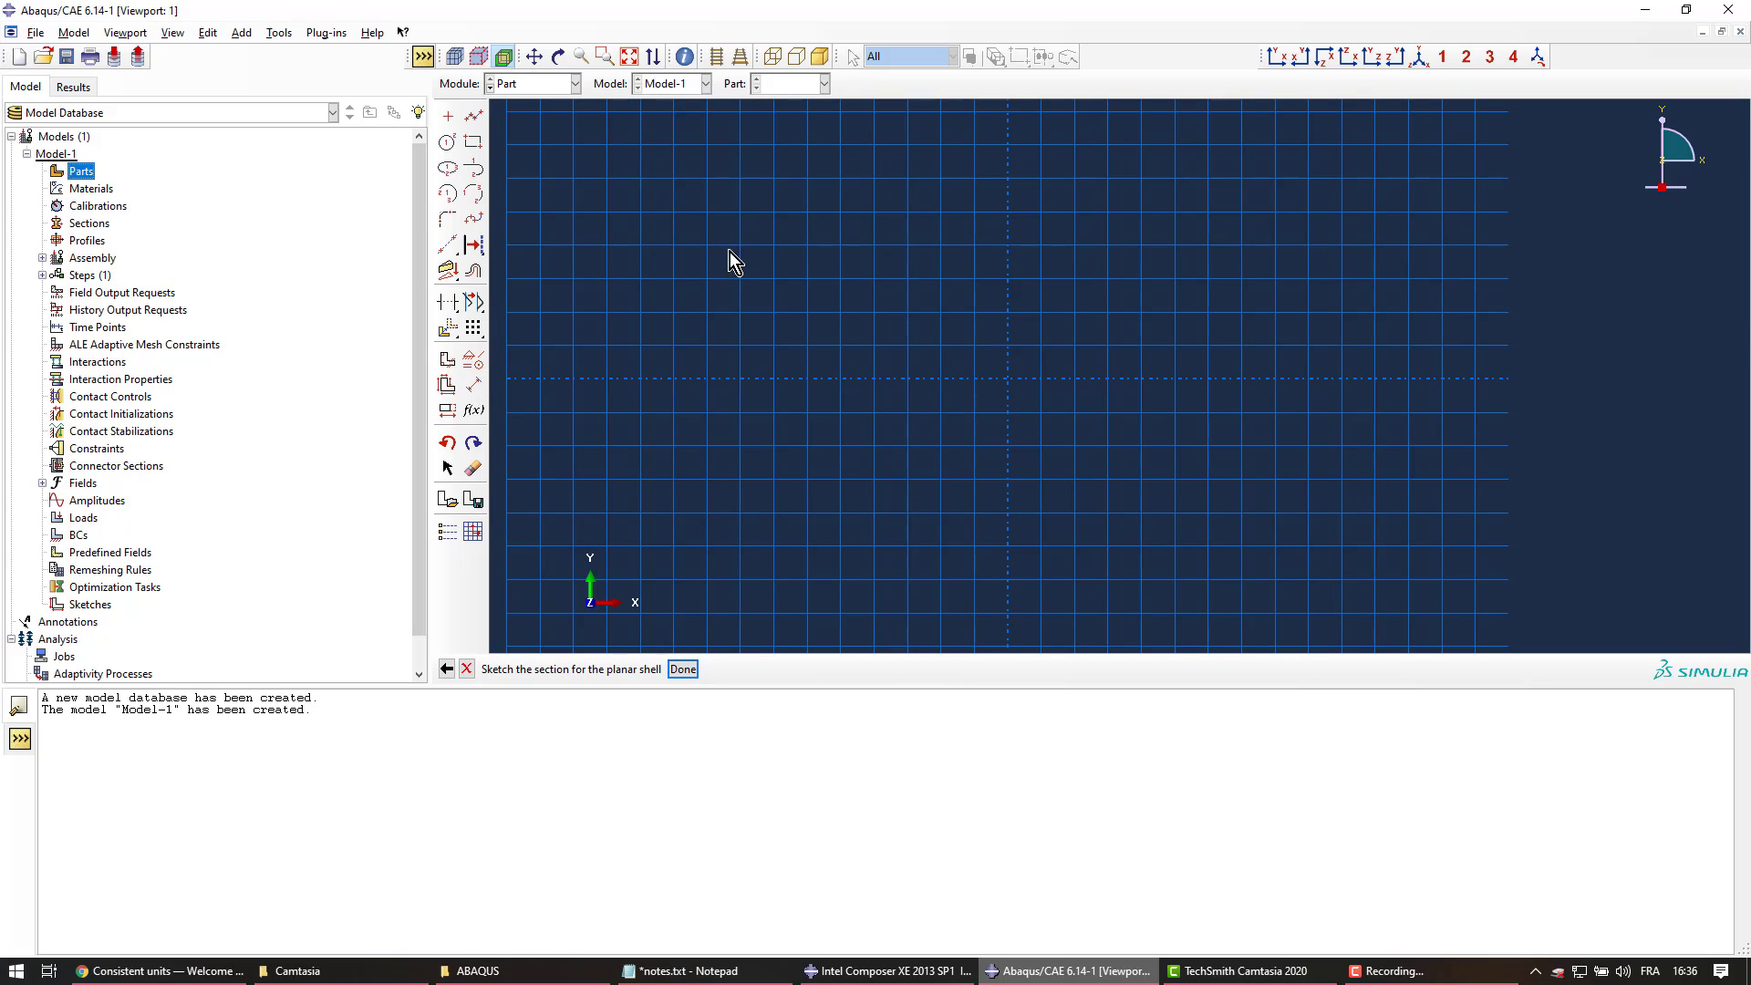
Sketch a rectangle from -50,-12 to 50,12 and finish the Plate part
click(479, 149)
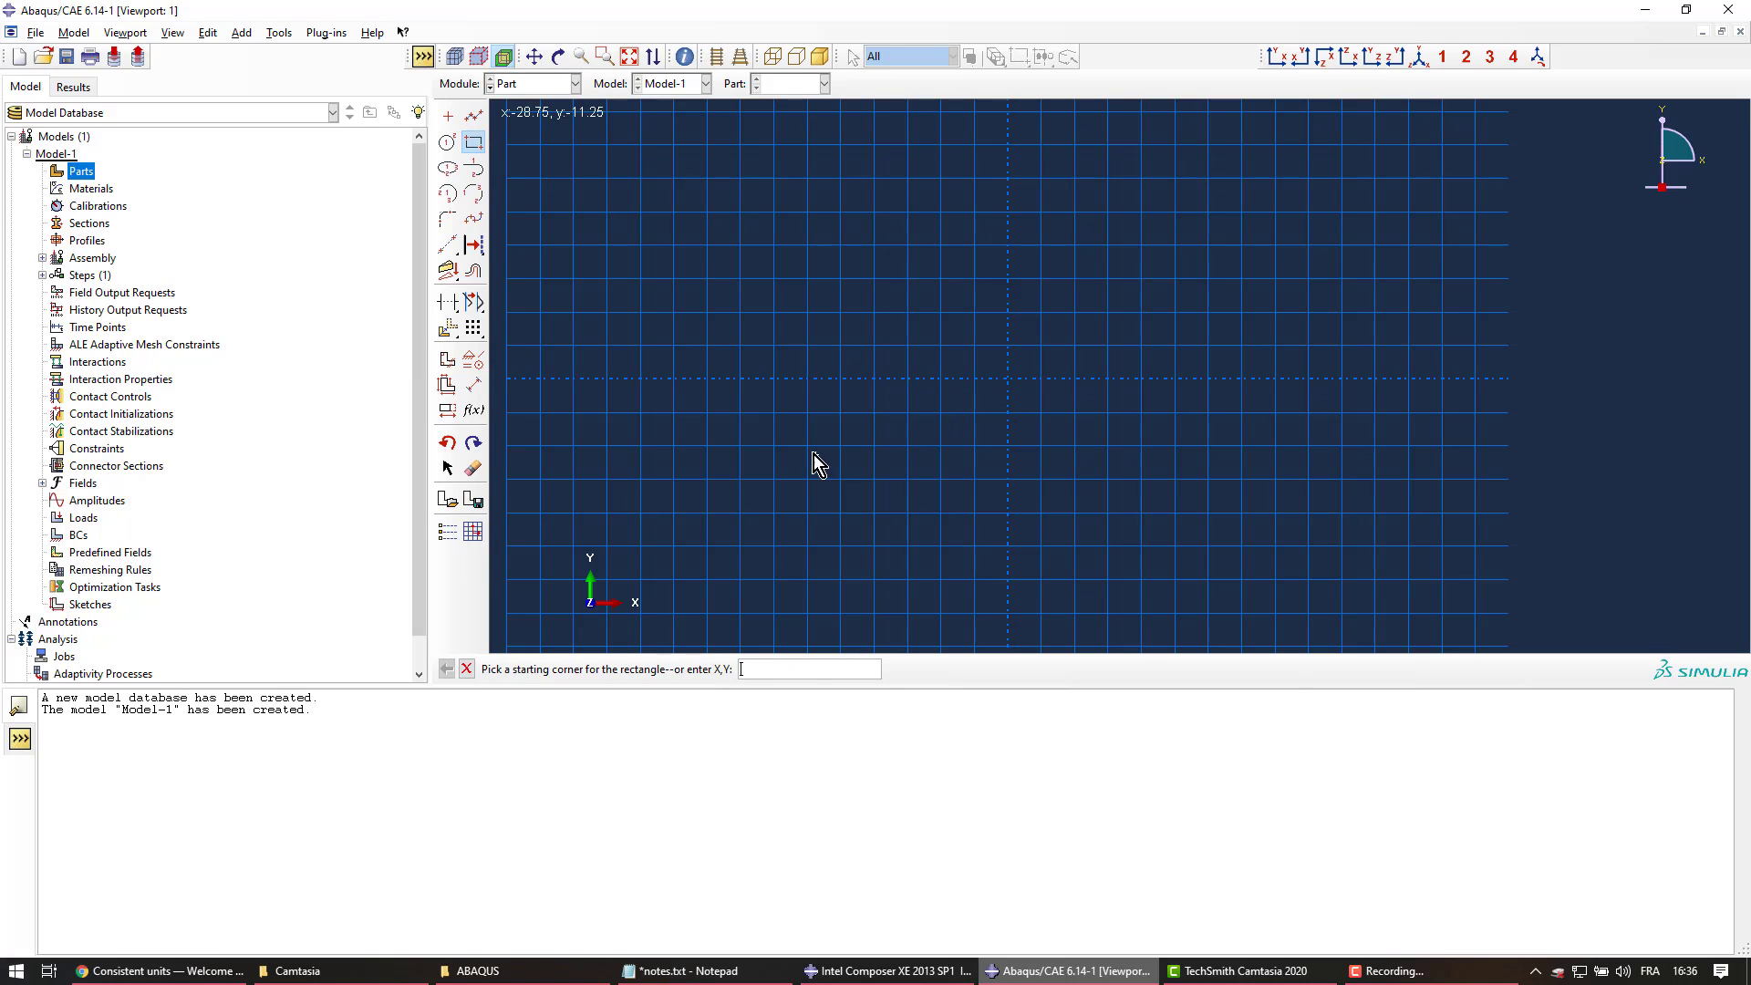
text(-50,-12)
key(Return)
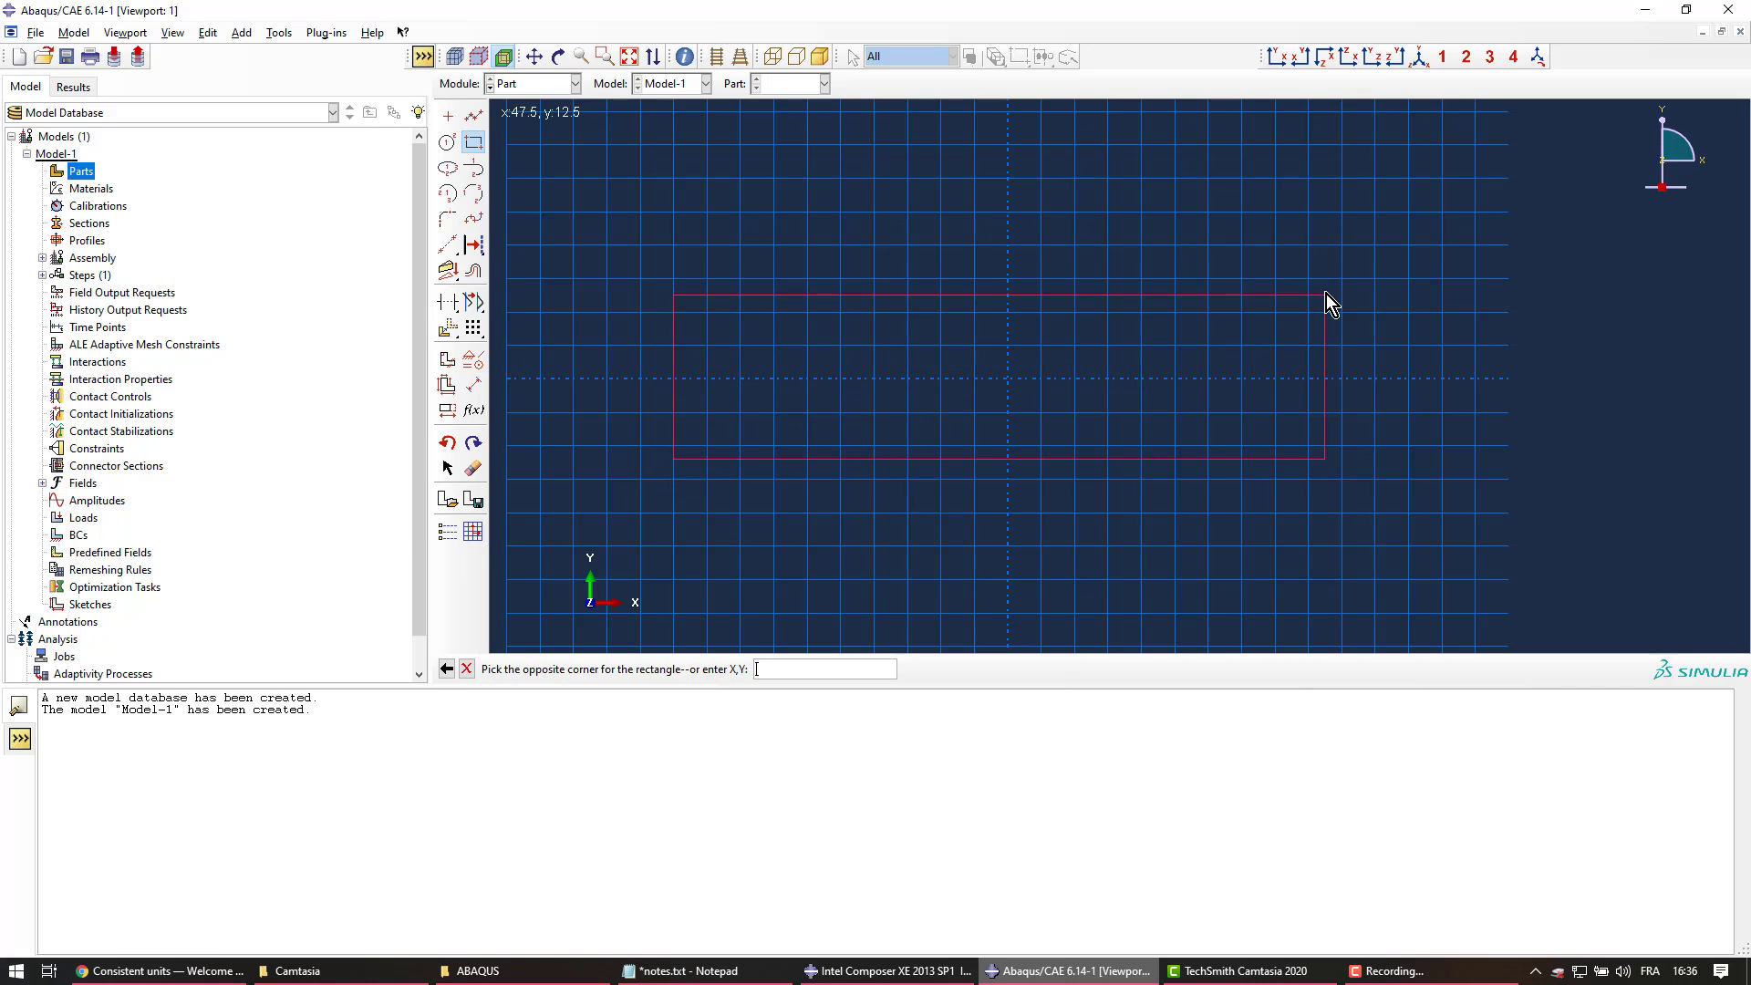
text(50,12)
key(Return)
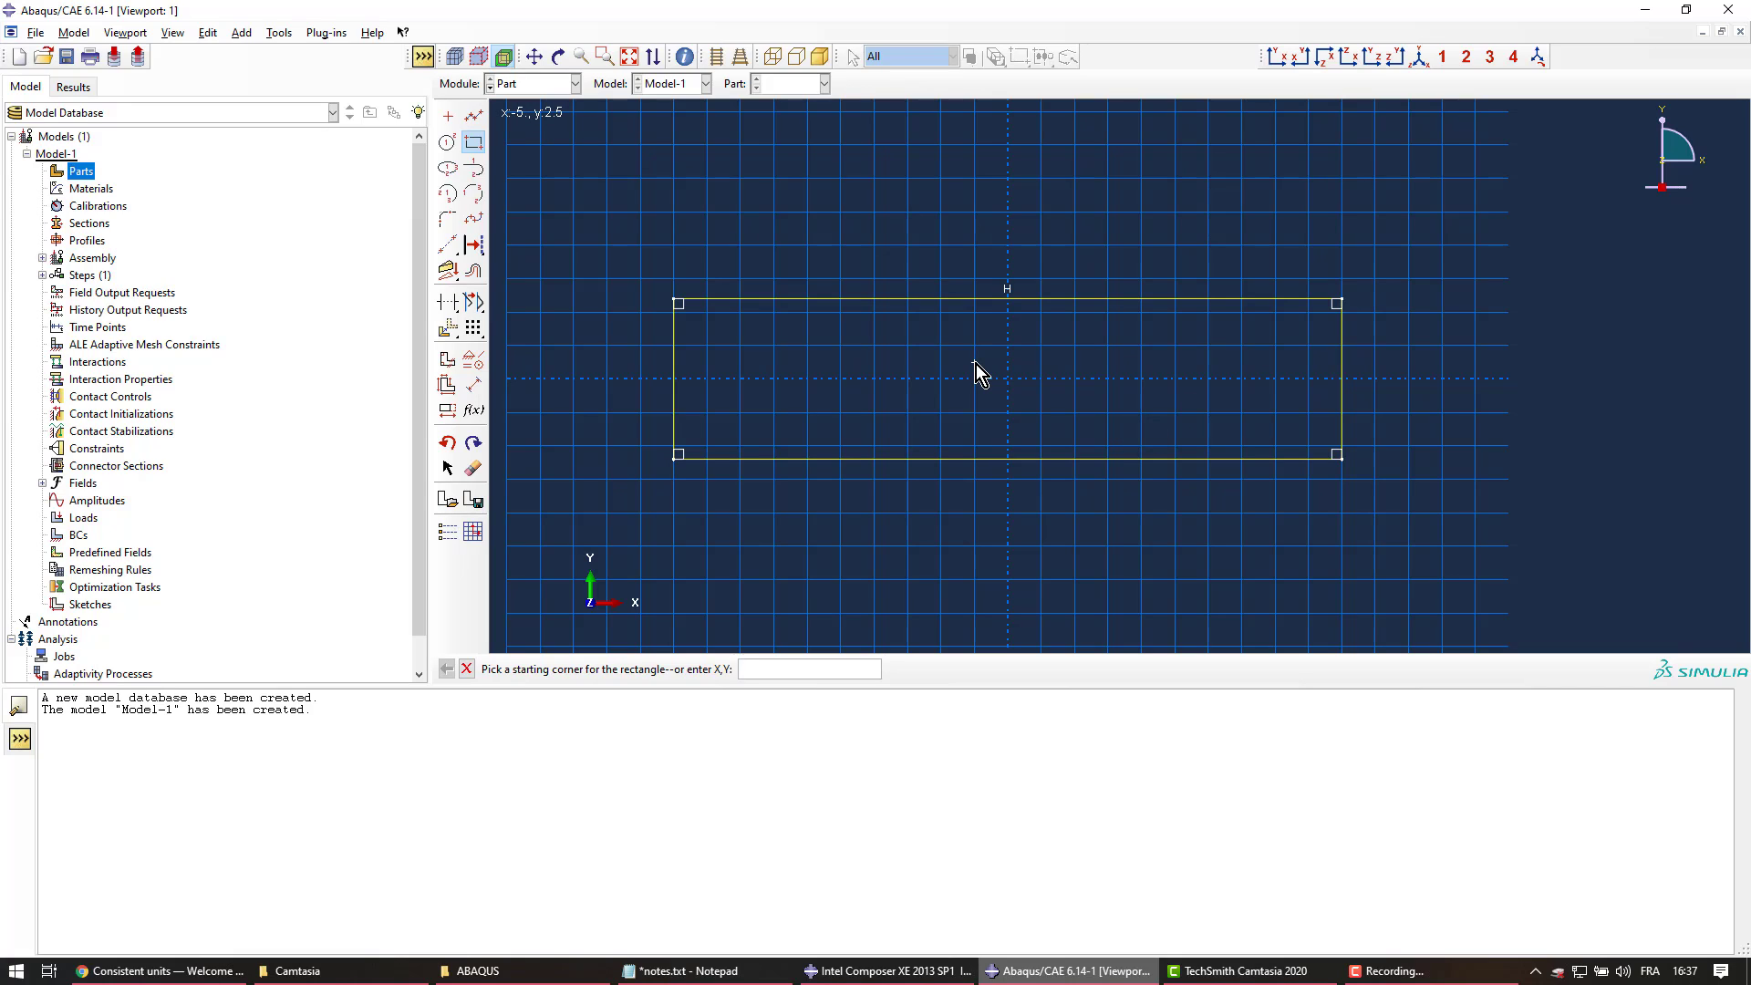
key(Escape)
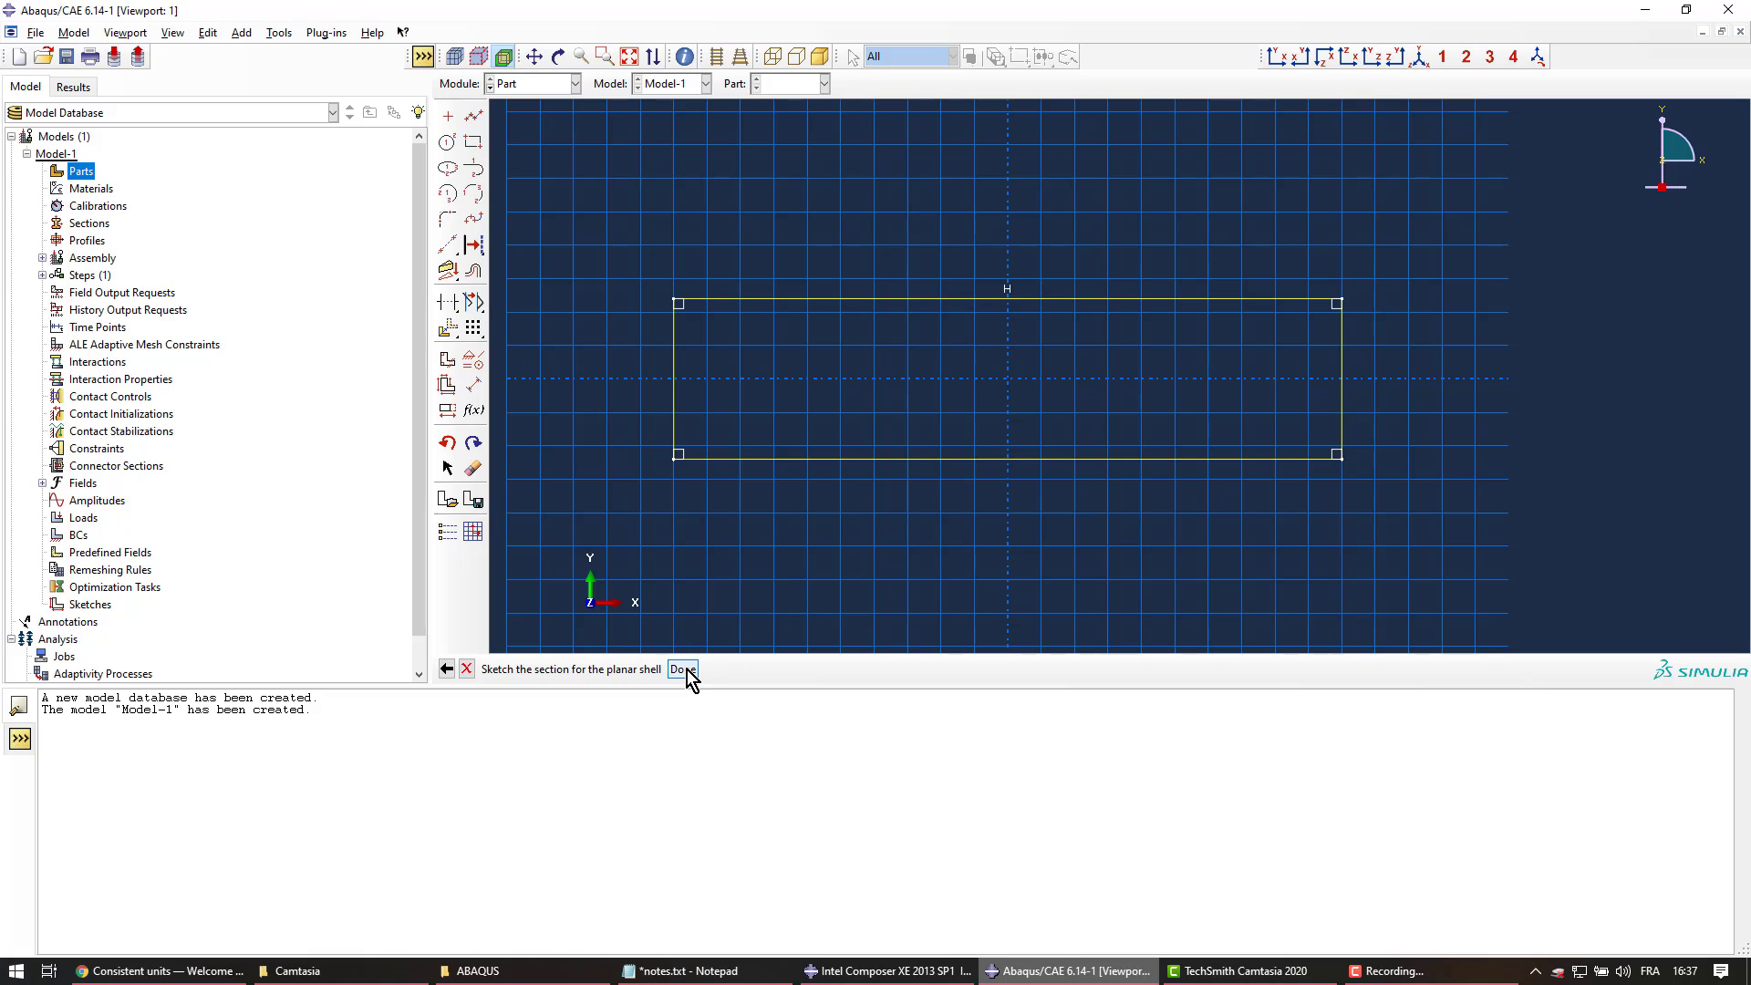
middle_click(808, 561)
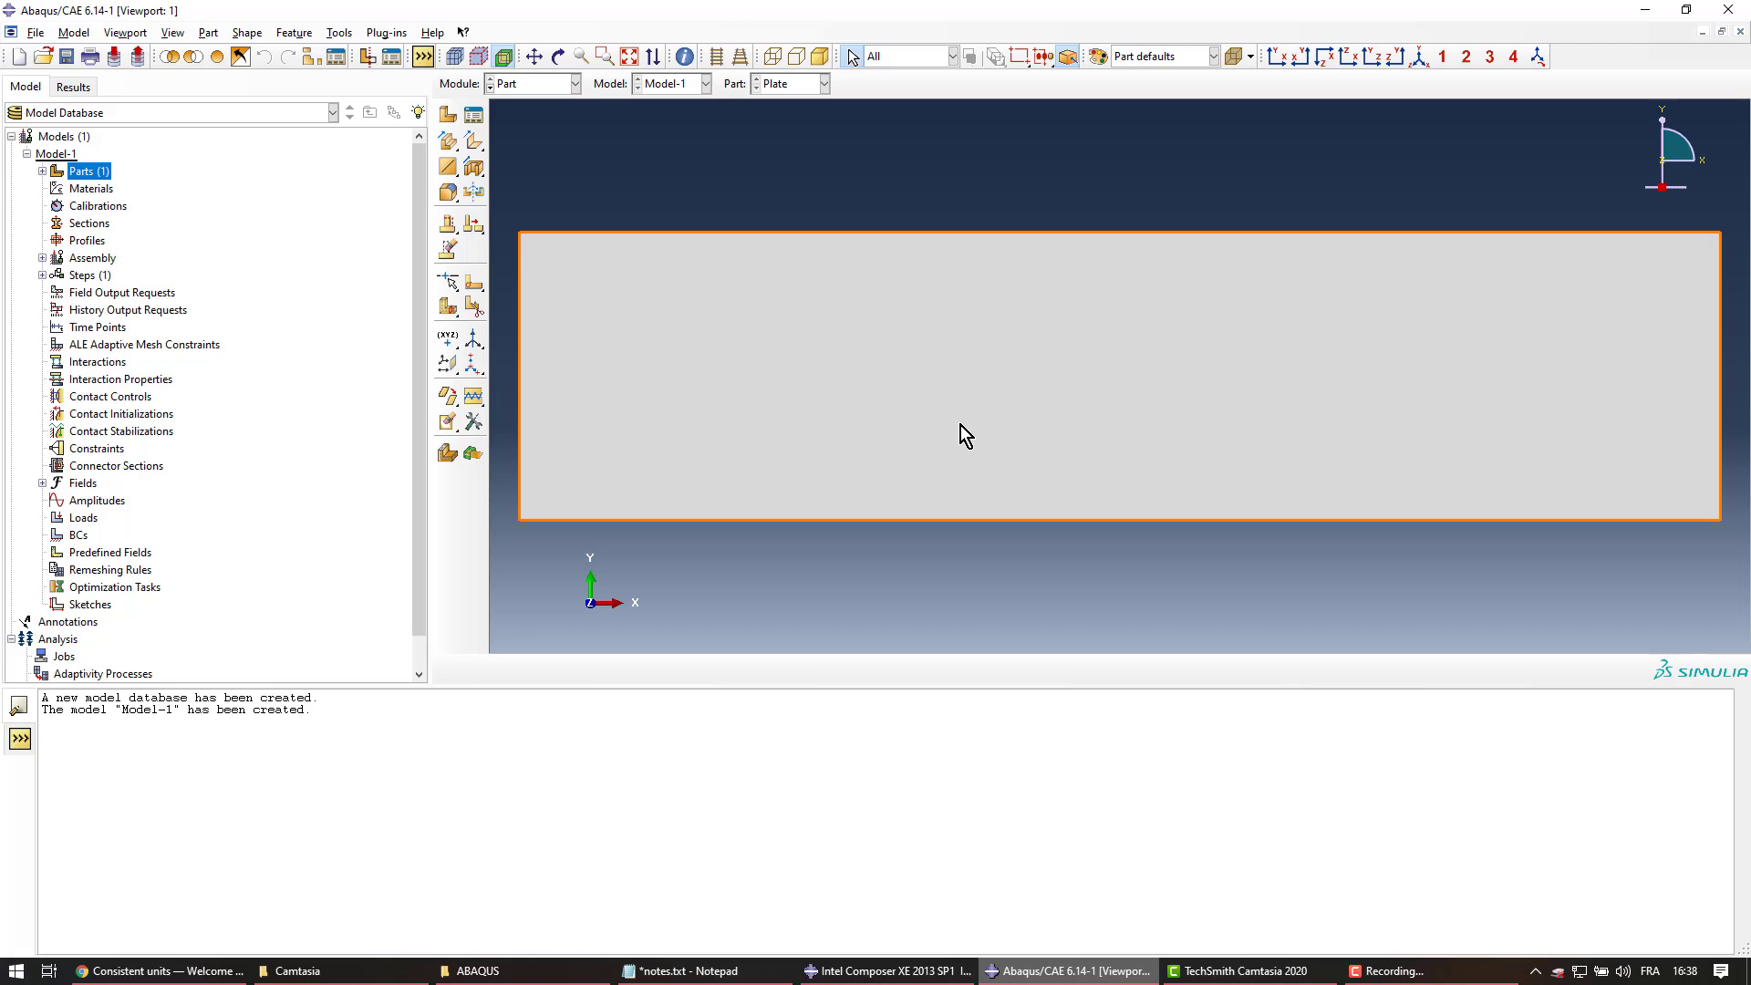
Extrude-cut a circle centred at 0,0 with perimeter point 3,0 through the plate
click(475, 168)
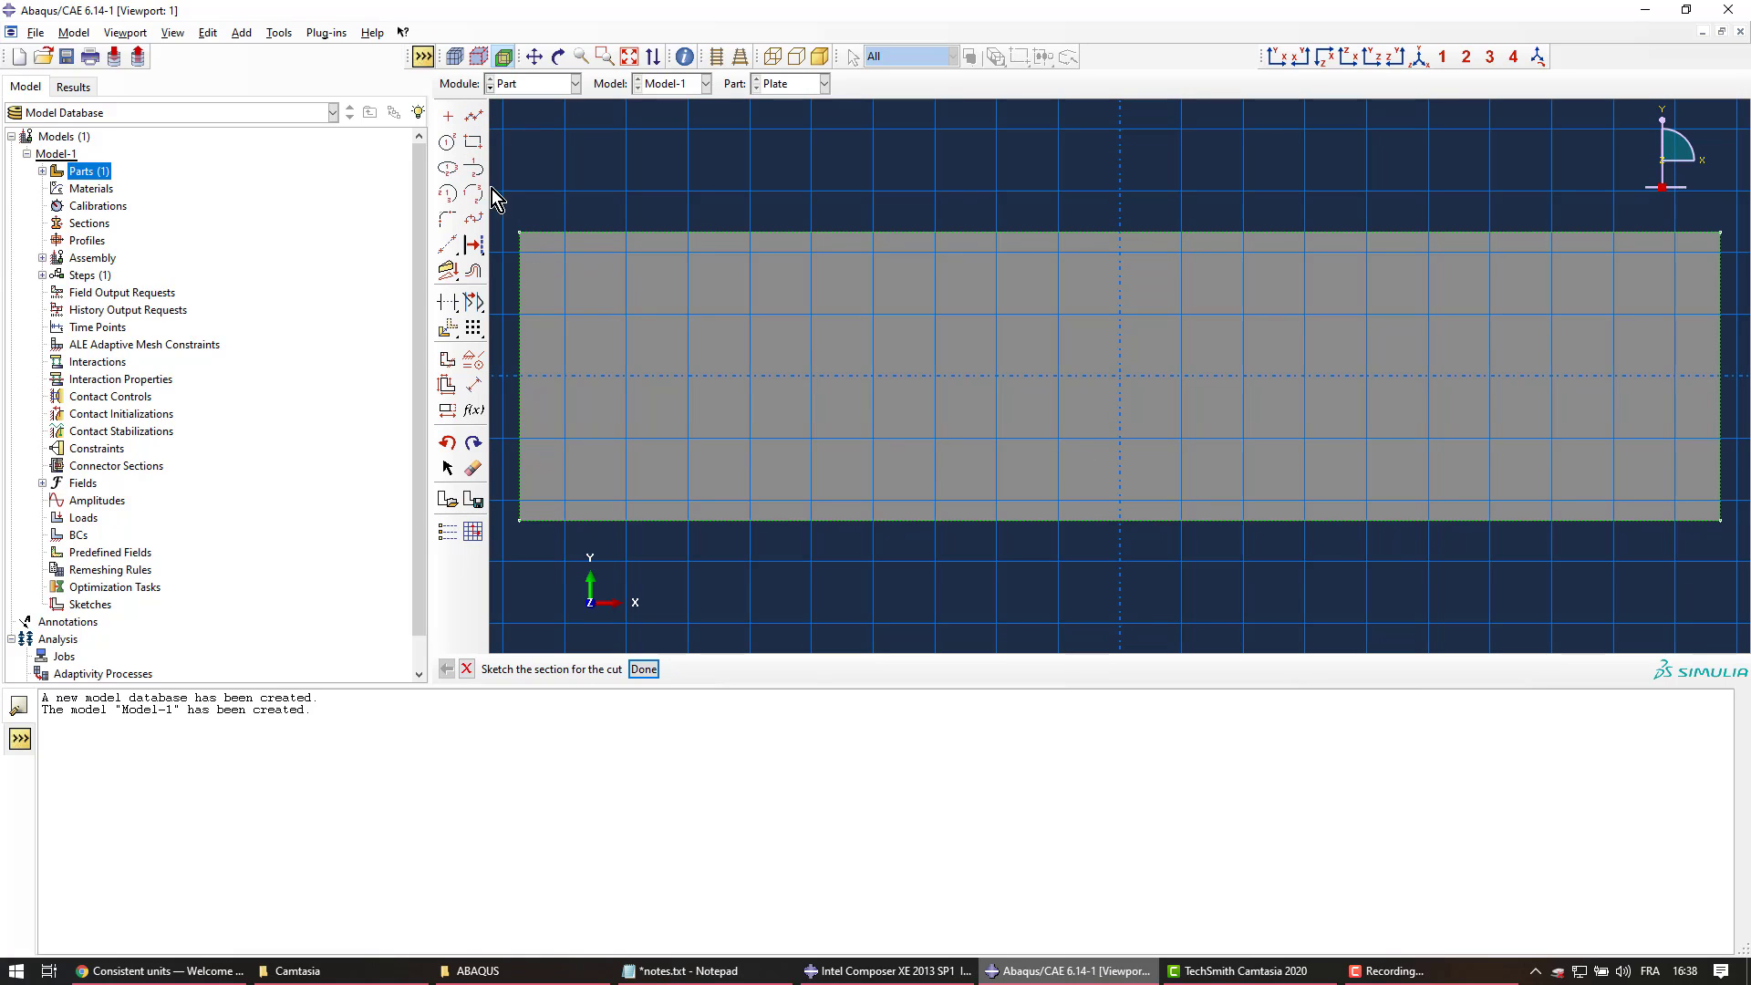
click(447, 142)
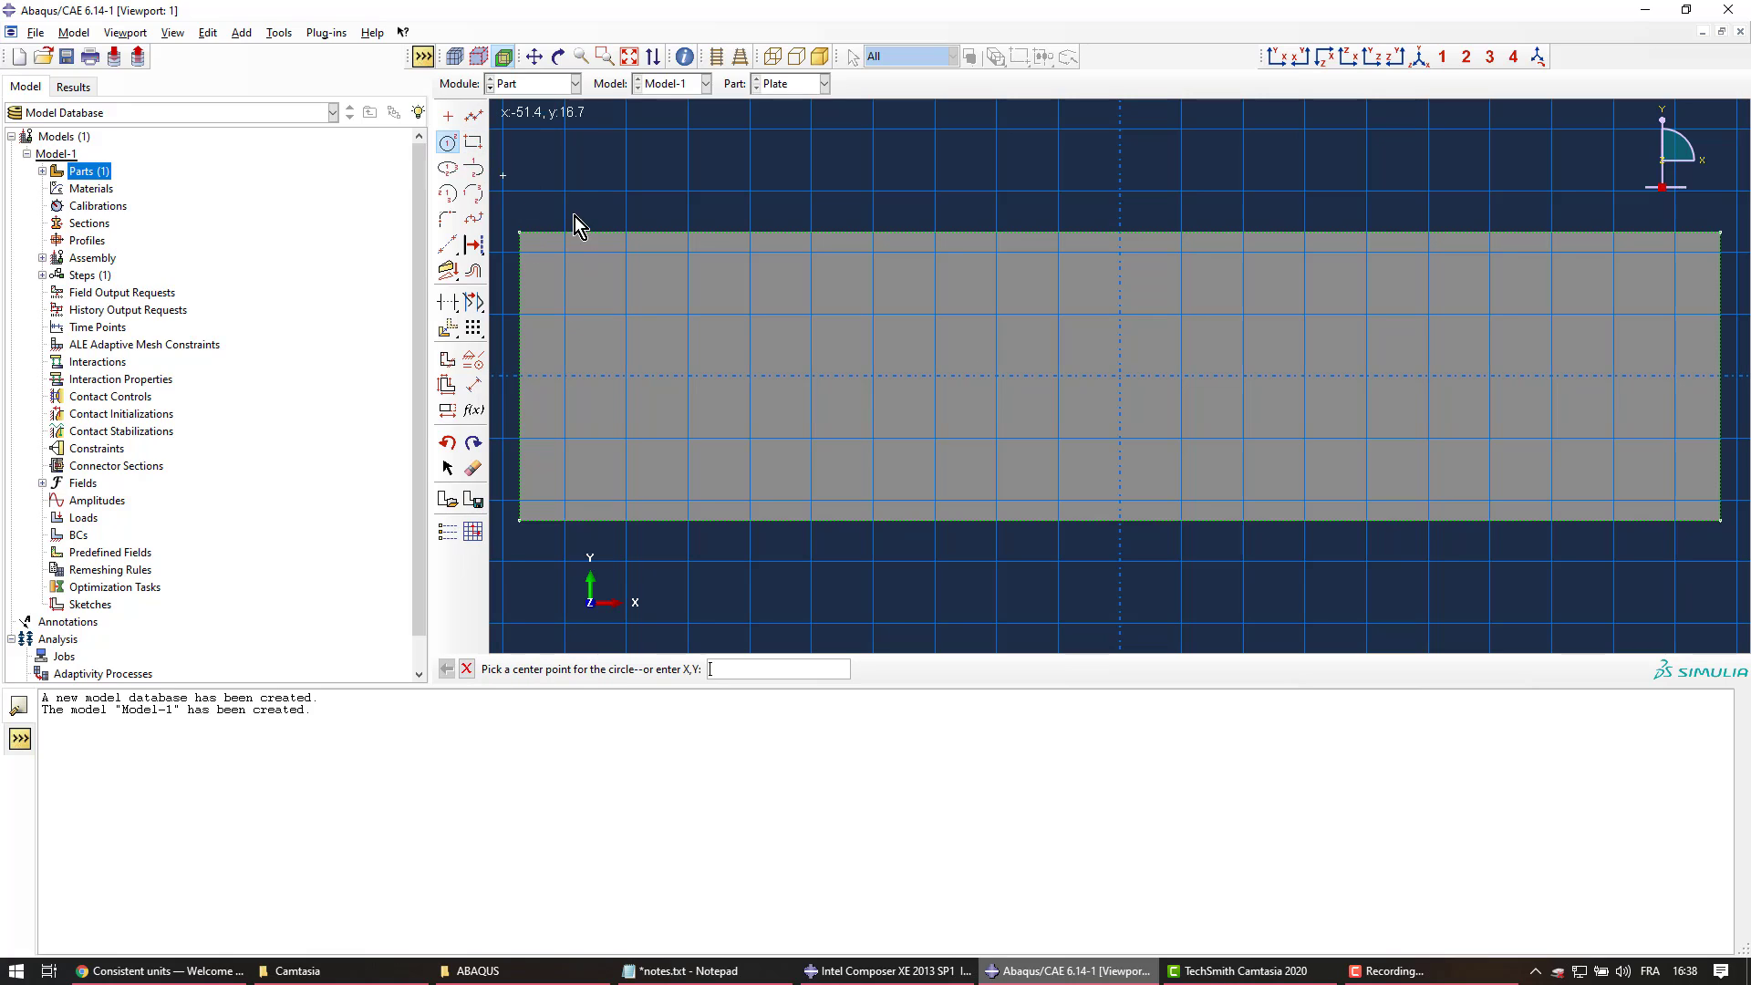
click(1120, 380)
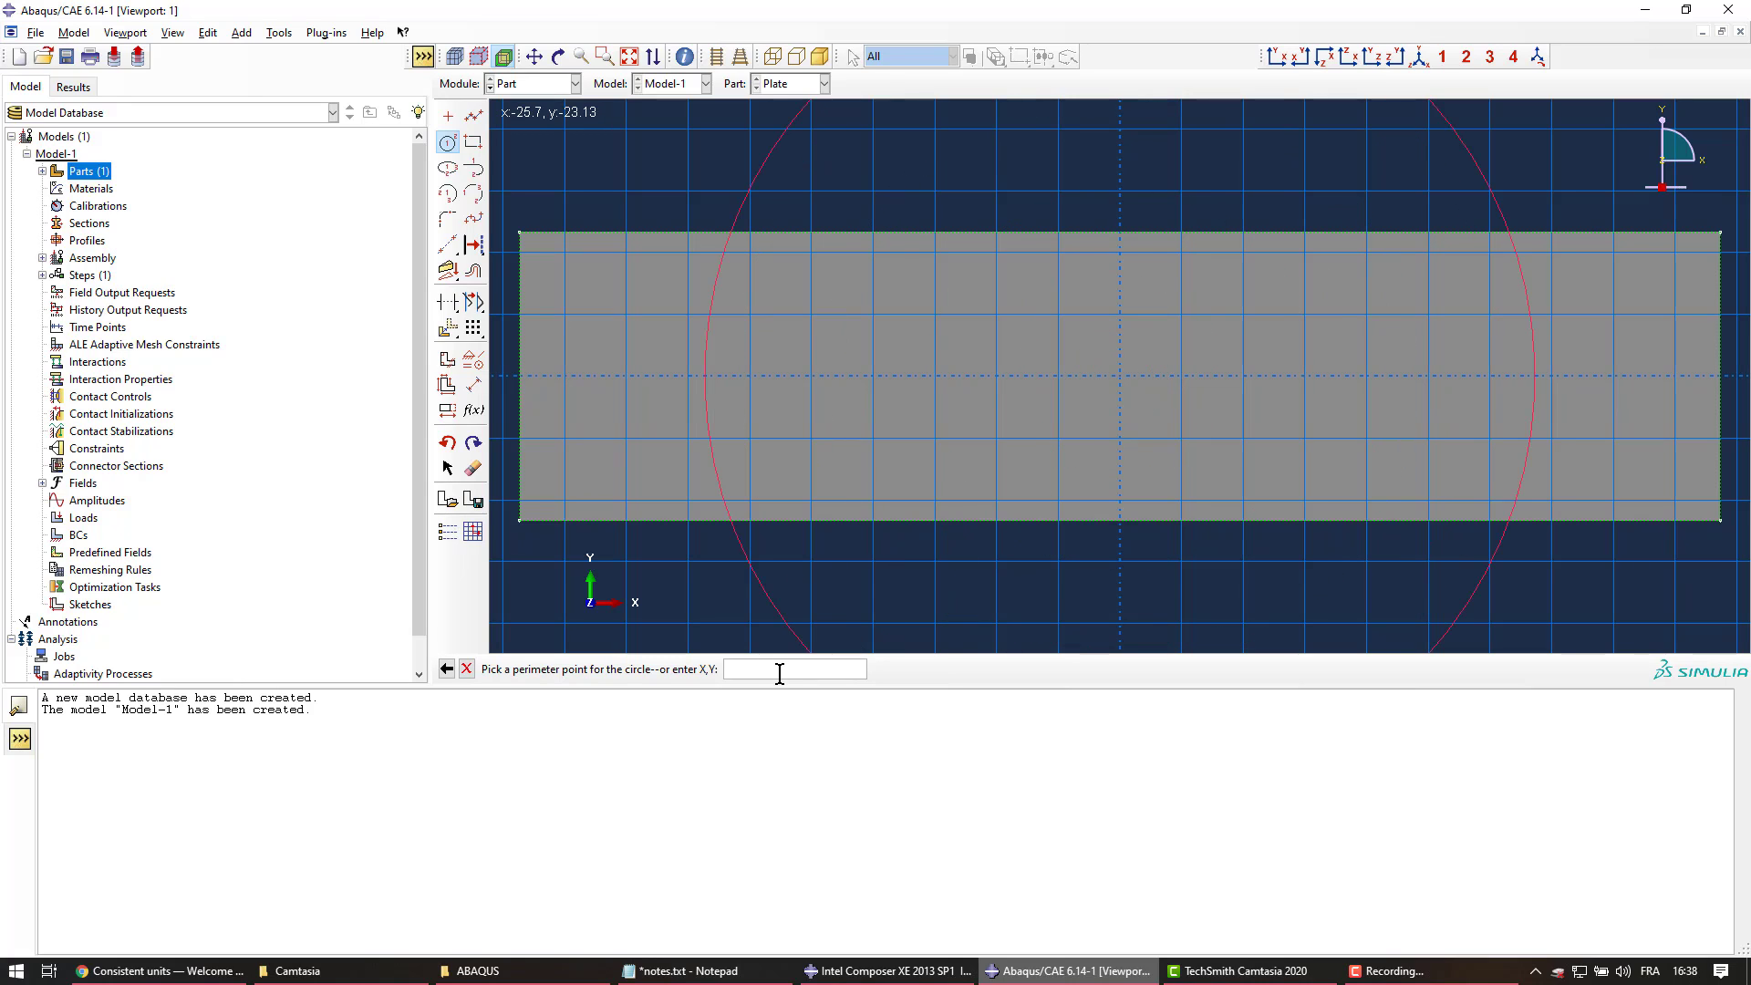
text(3,0)
key(Return)
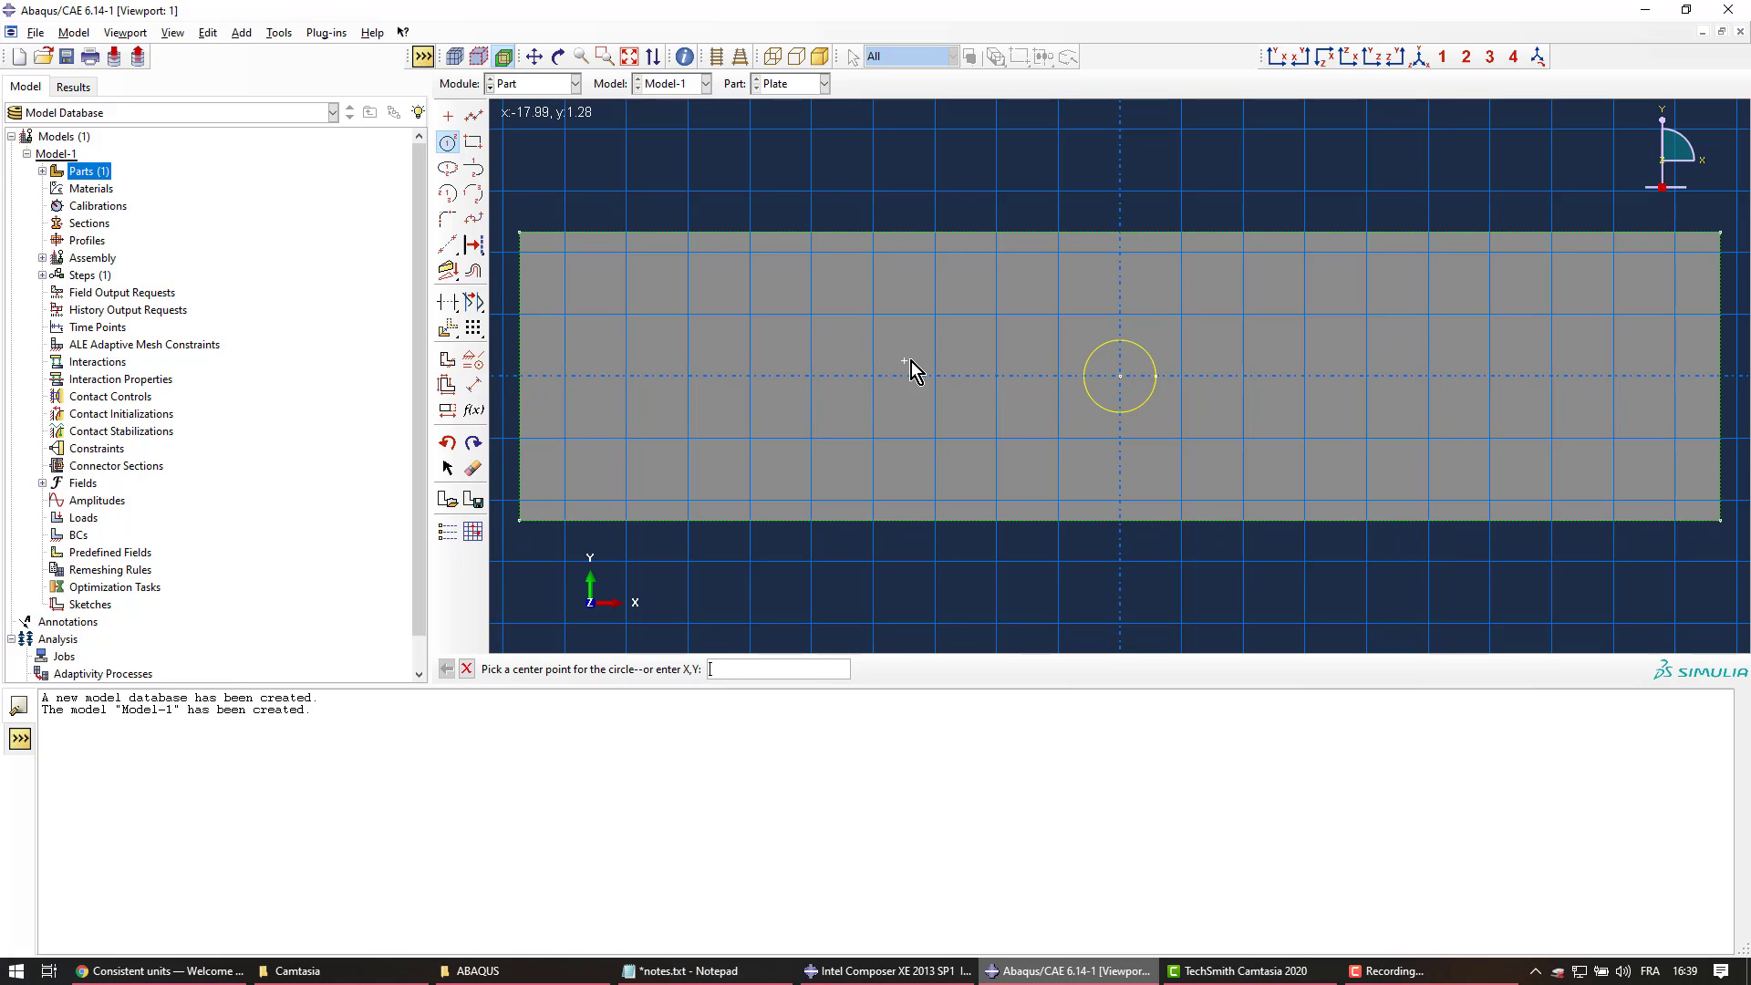
key(Escape)
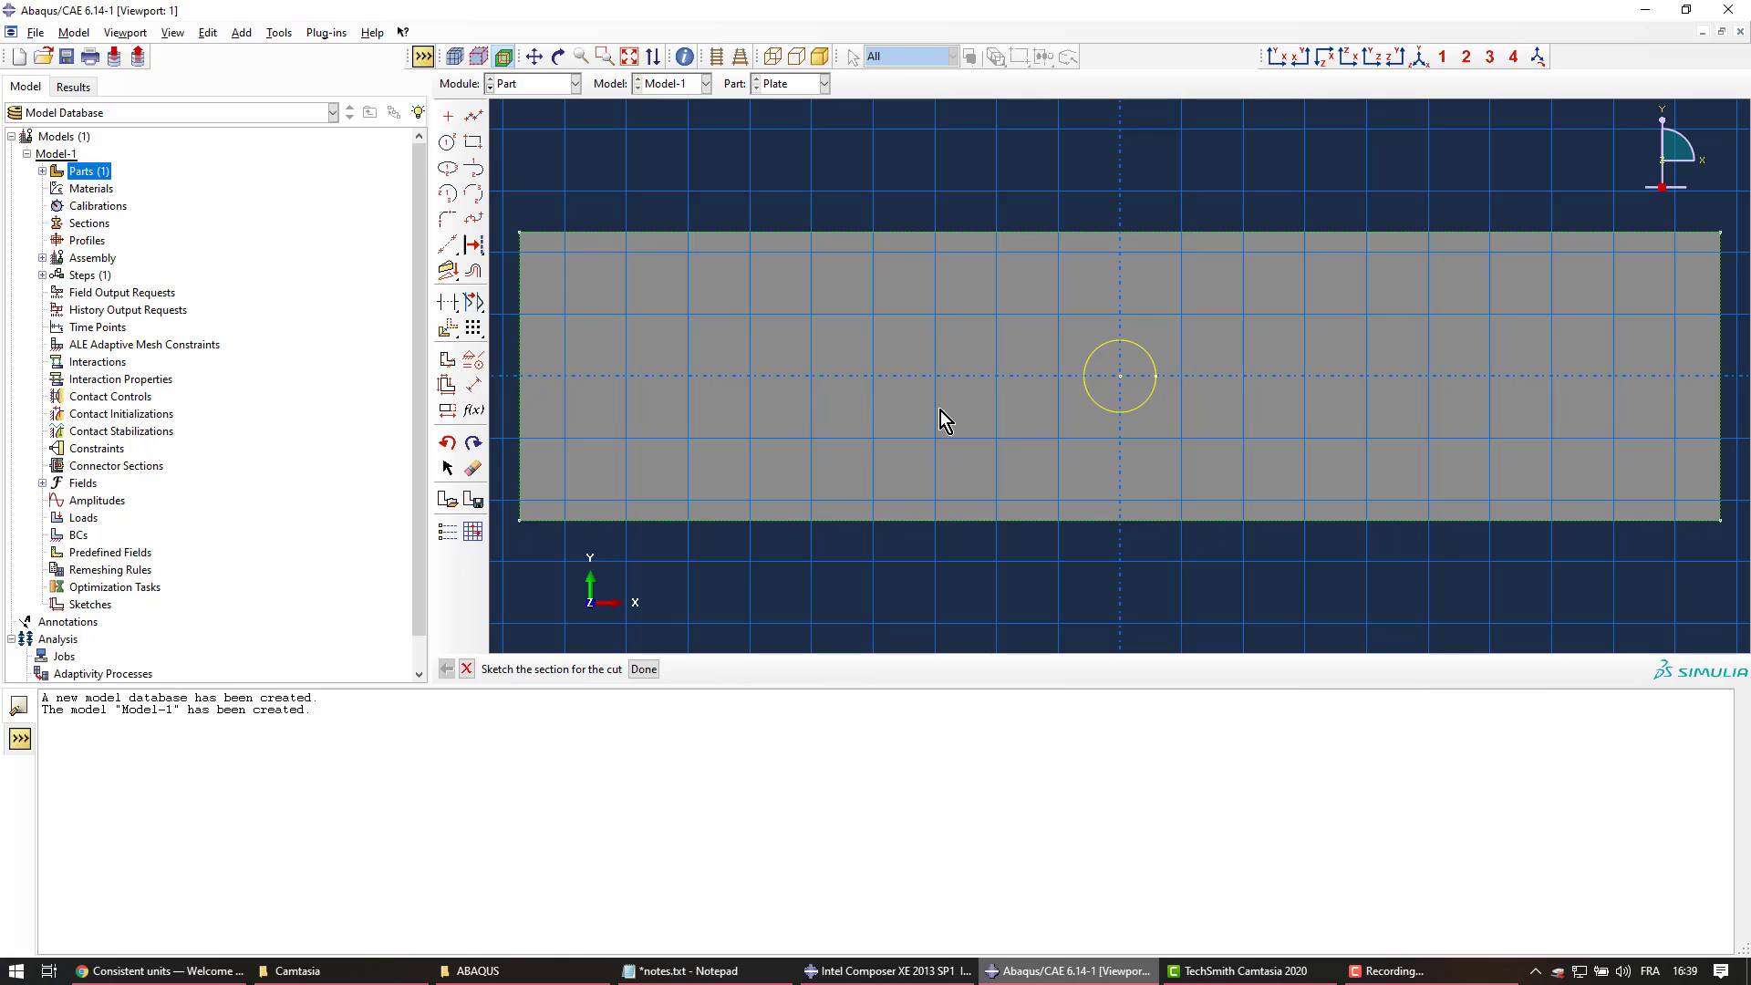
middle_click(1010, 364)
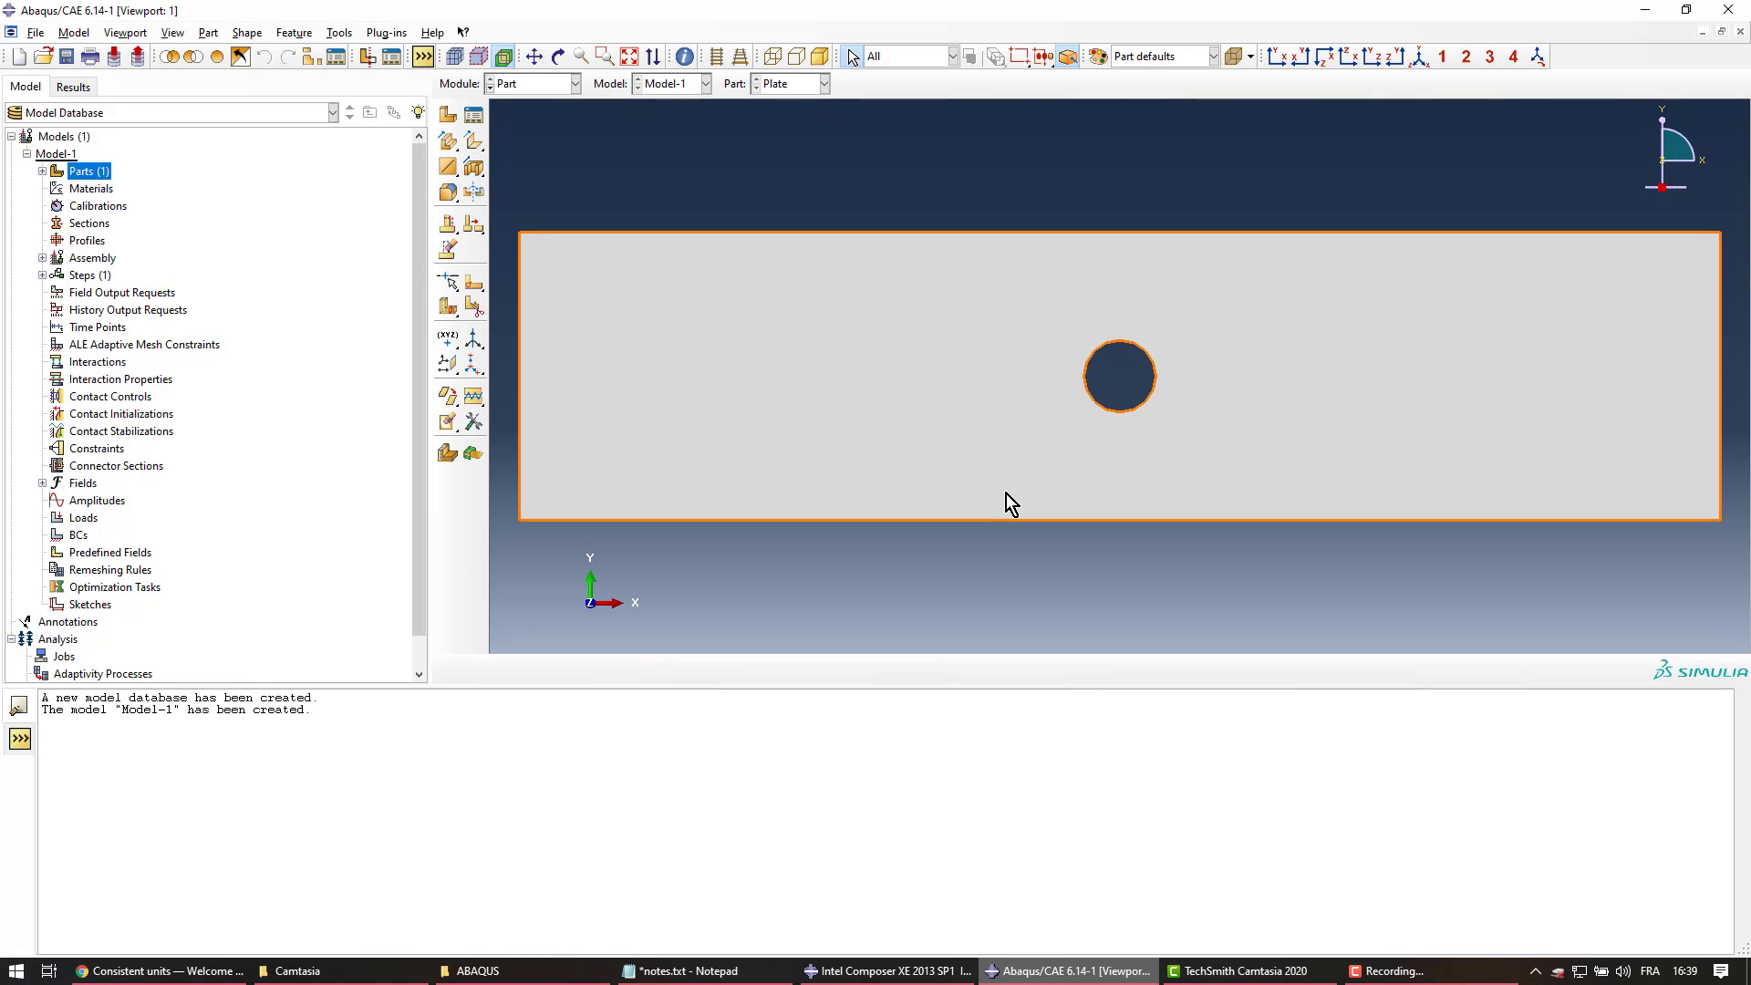
Expand Parts > Plate in the model tree and enter meshing via its empty Mesh entry
key(ctrl+s)
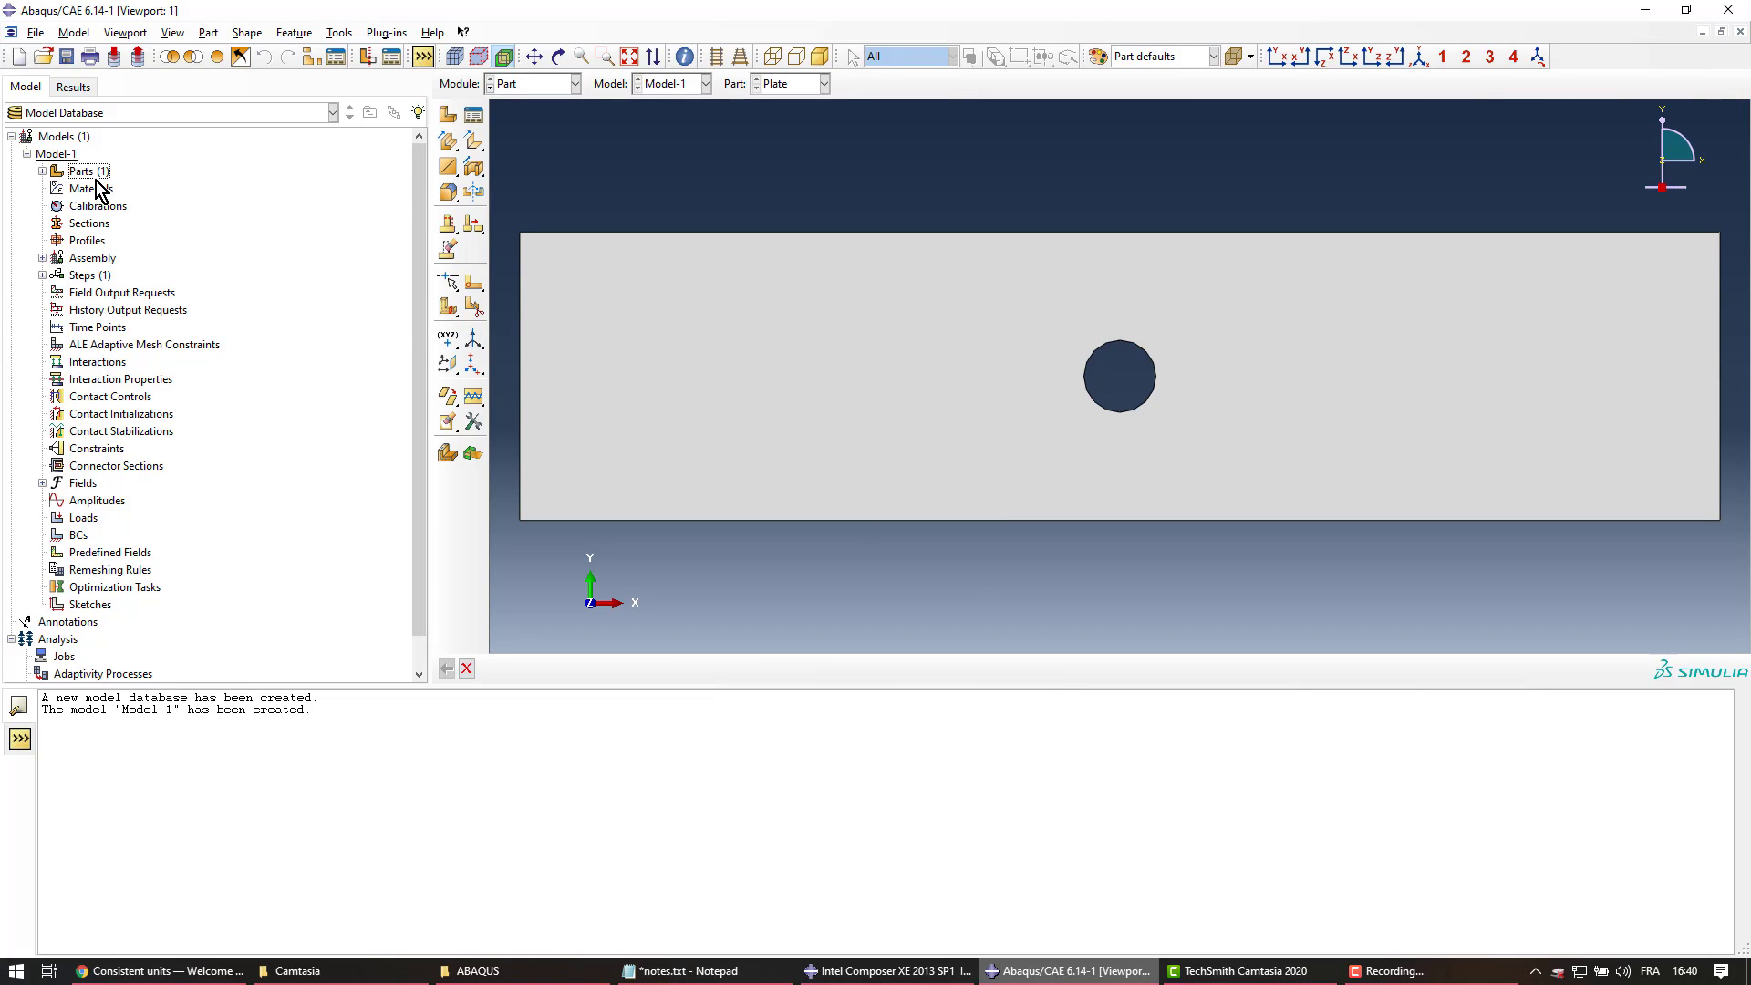
click(42, 172)
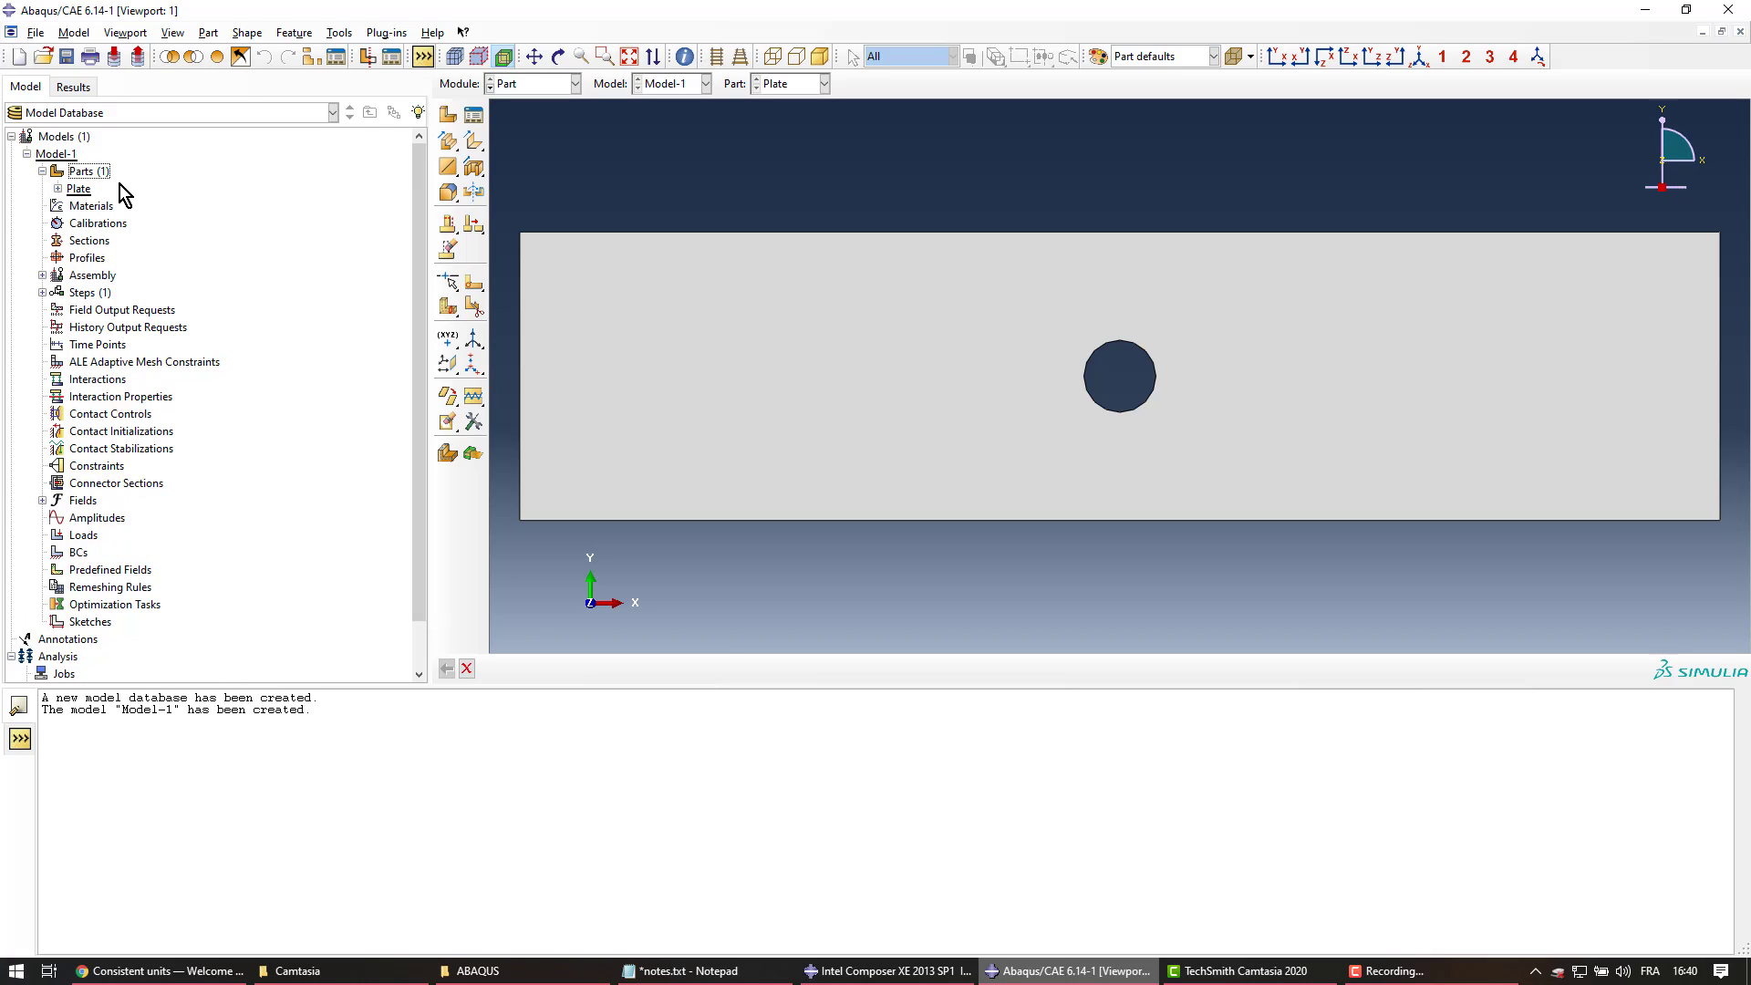
click(58, 189)
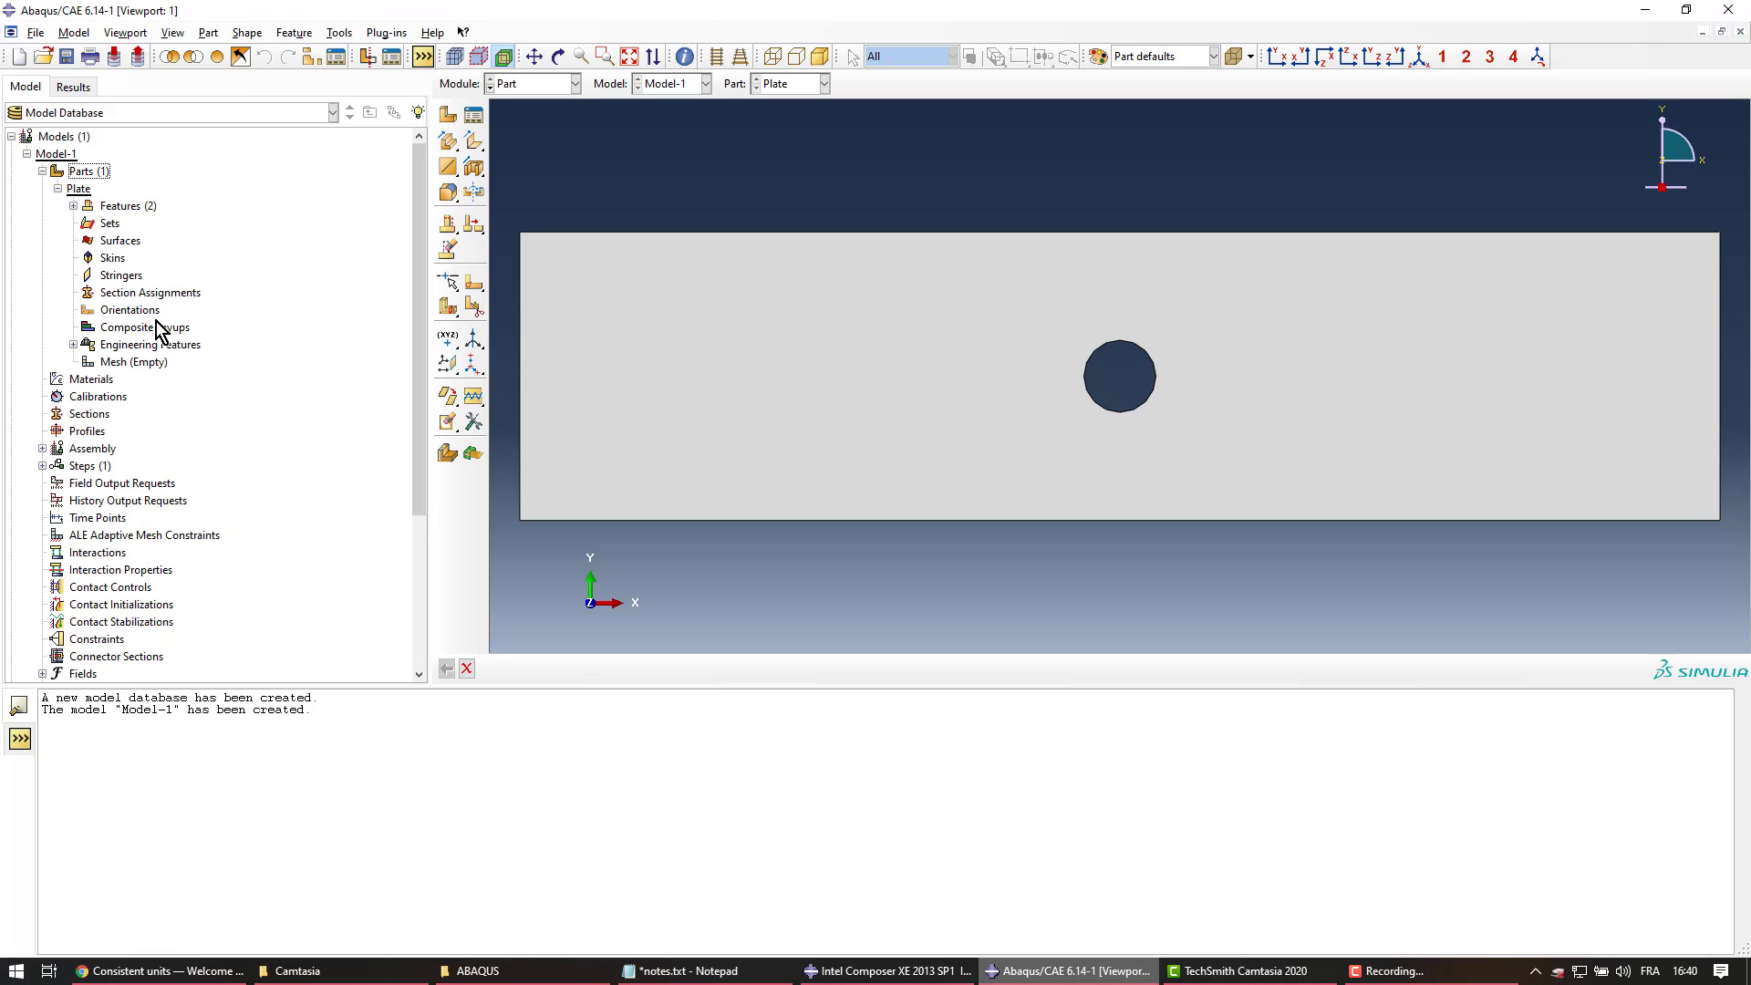
click(141, 364)
double_click(128, 363)
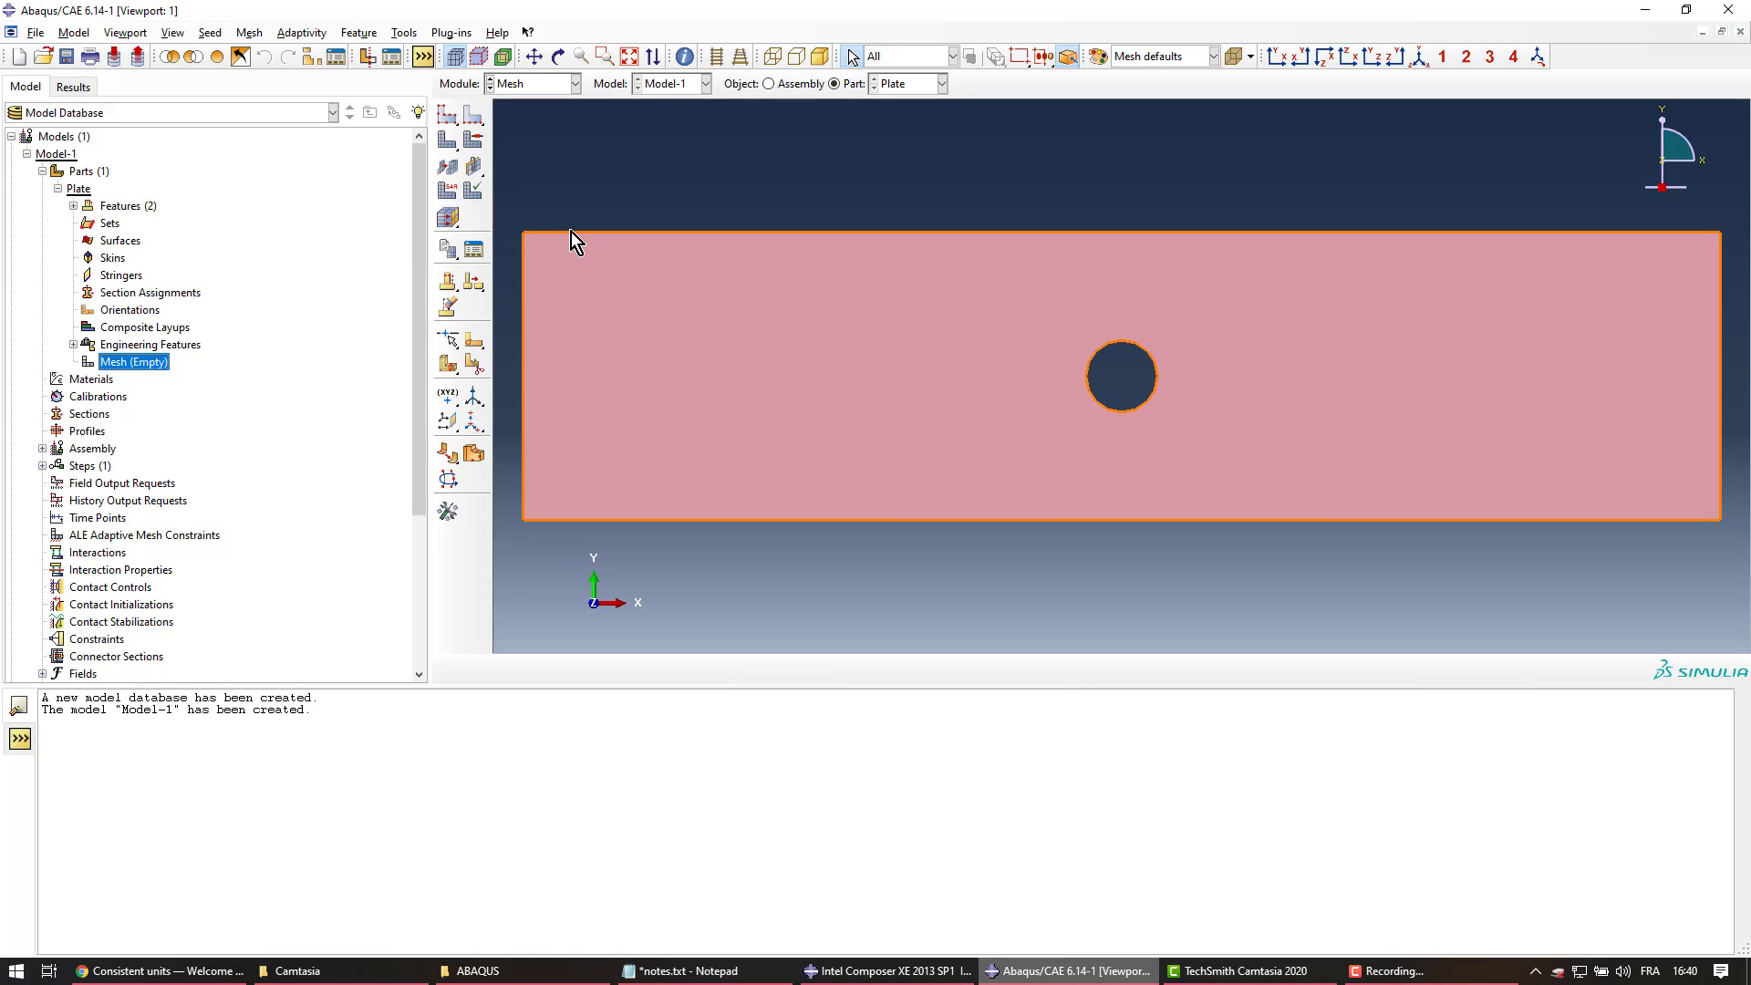
Assign global seeds with approximate size 2 to the Plate part
click(447, 115)
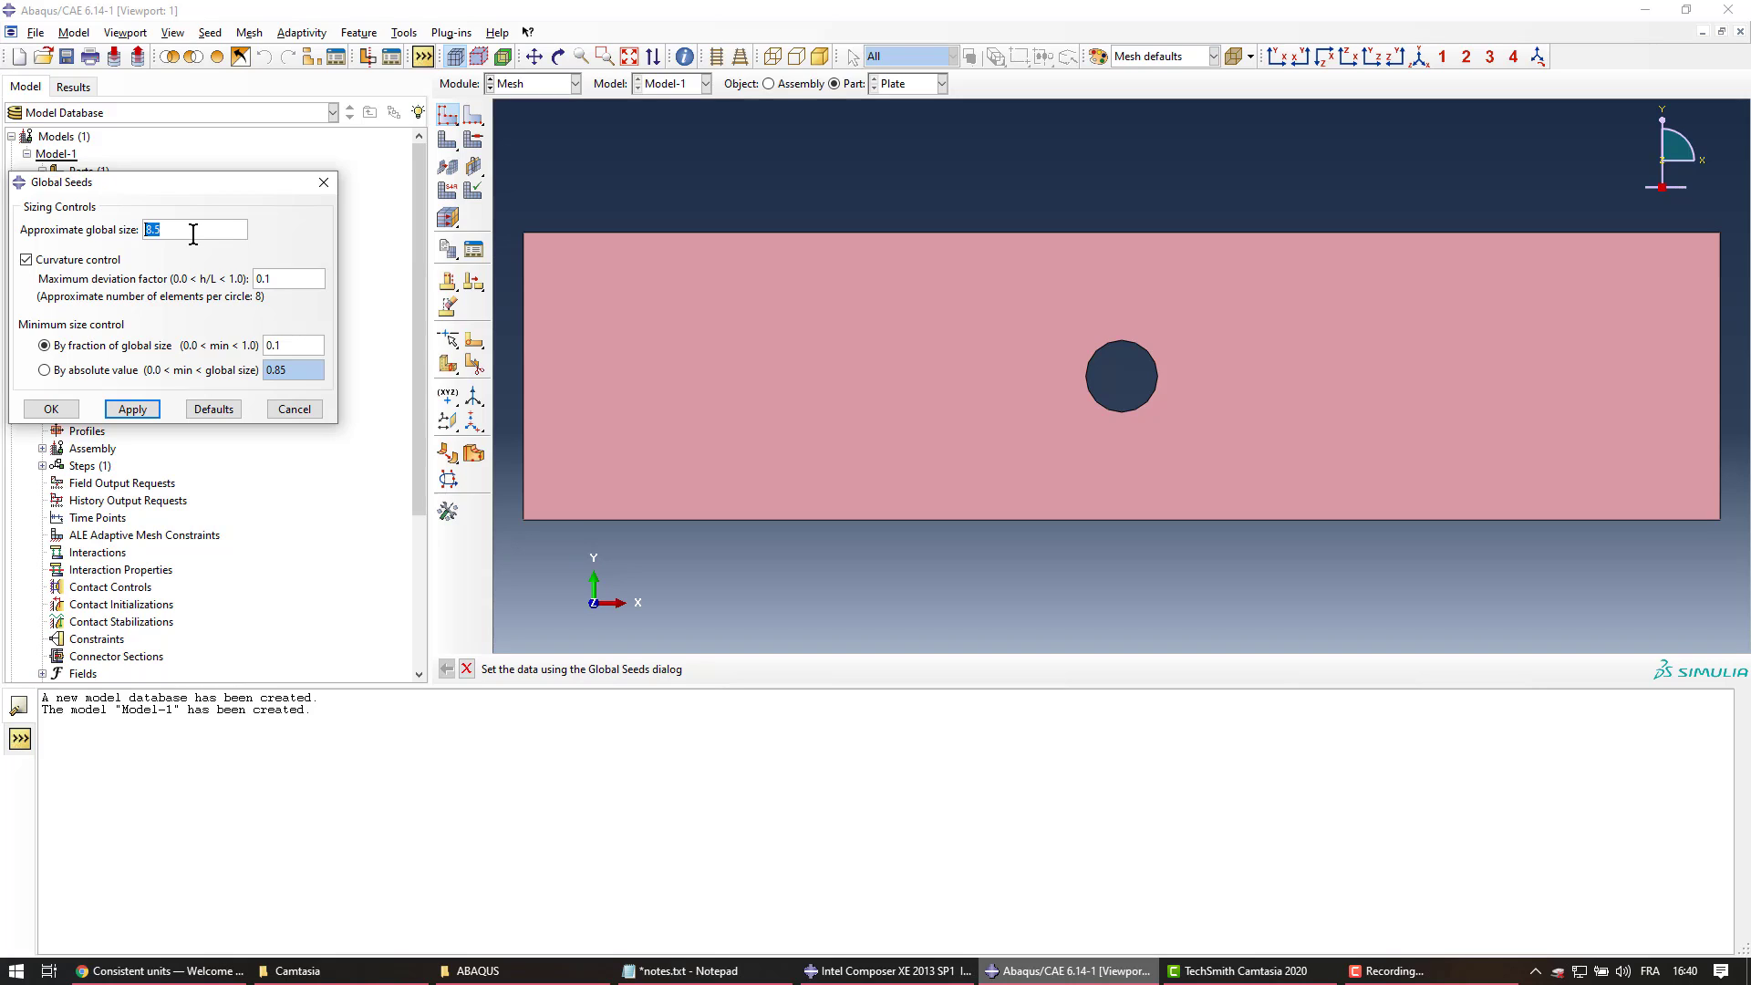
text(2)
click(153, 407)
click(52, 409)
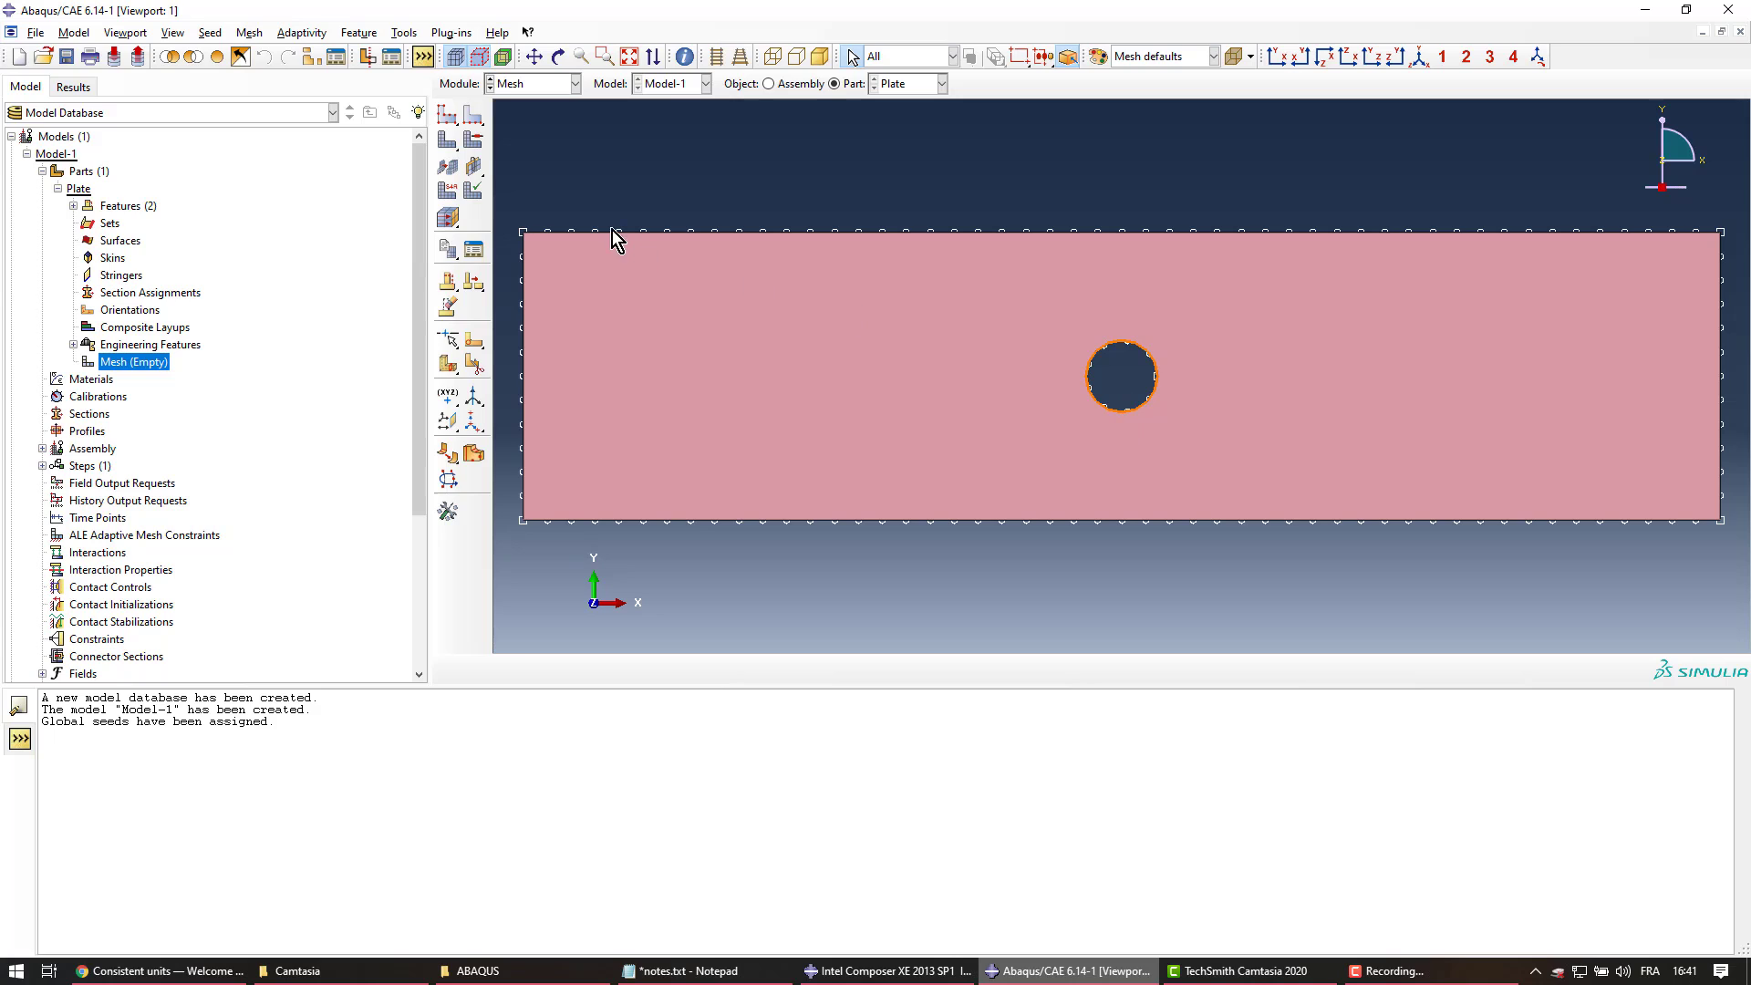
Seed the hole edge at 0.5 element size, then mesh the Plate into 1019 elements
click(474, 115)
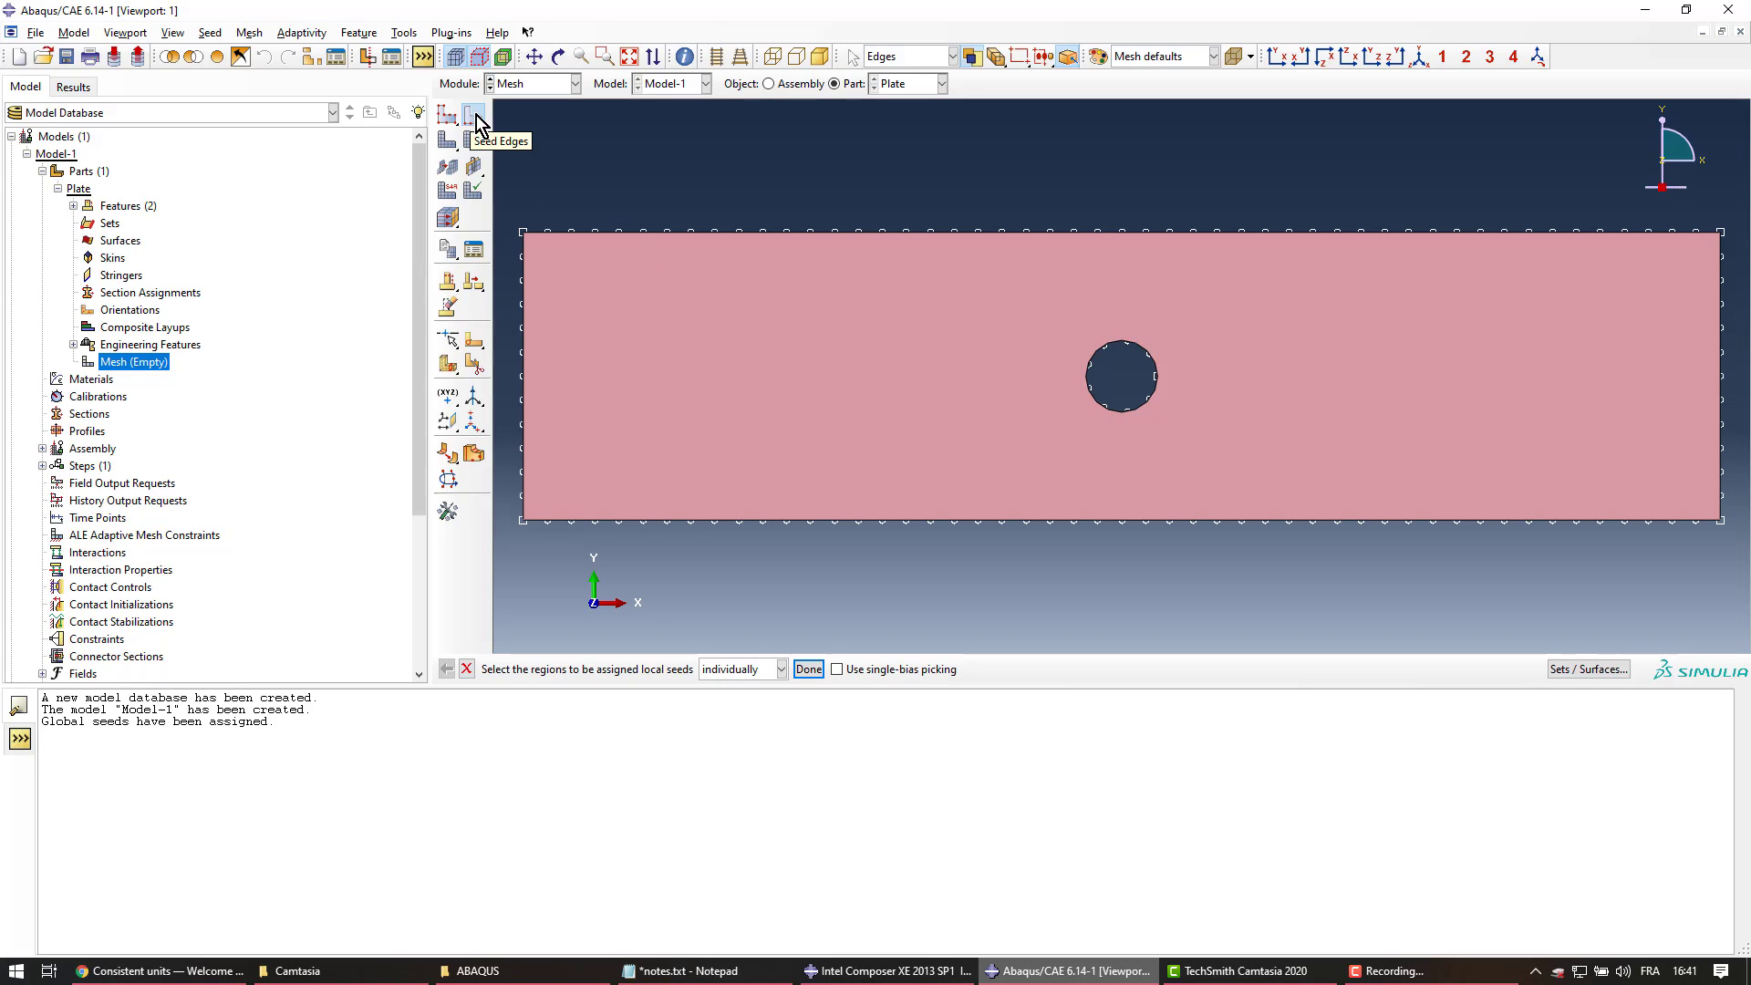
click(1096, 403)
middle_click(899, 387)
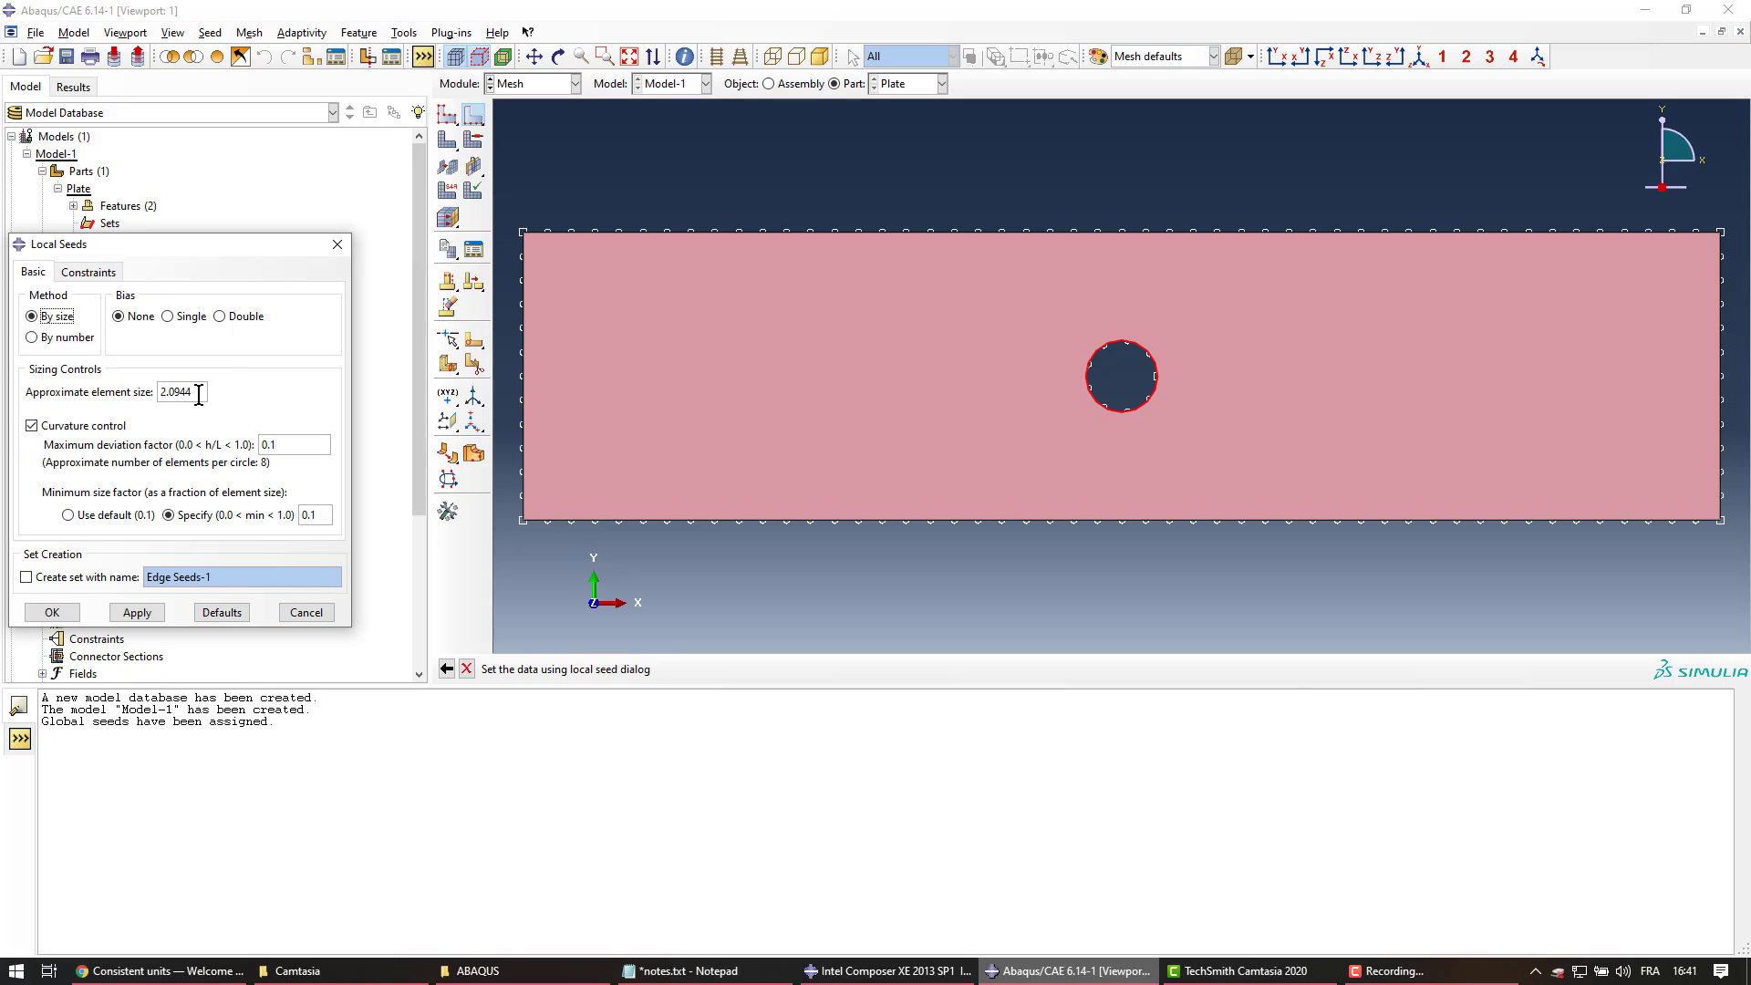
drag(198, 395, 128, 398)
text(.5)
click(137, 612)
click(47, 613)
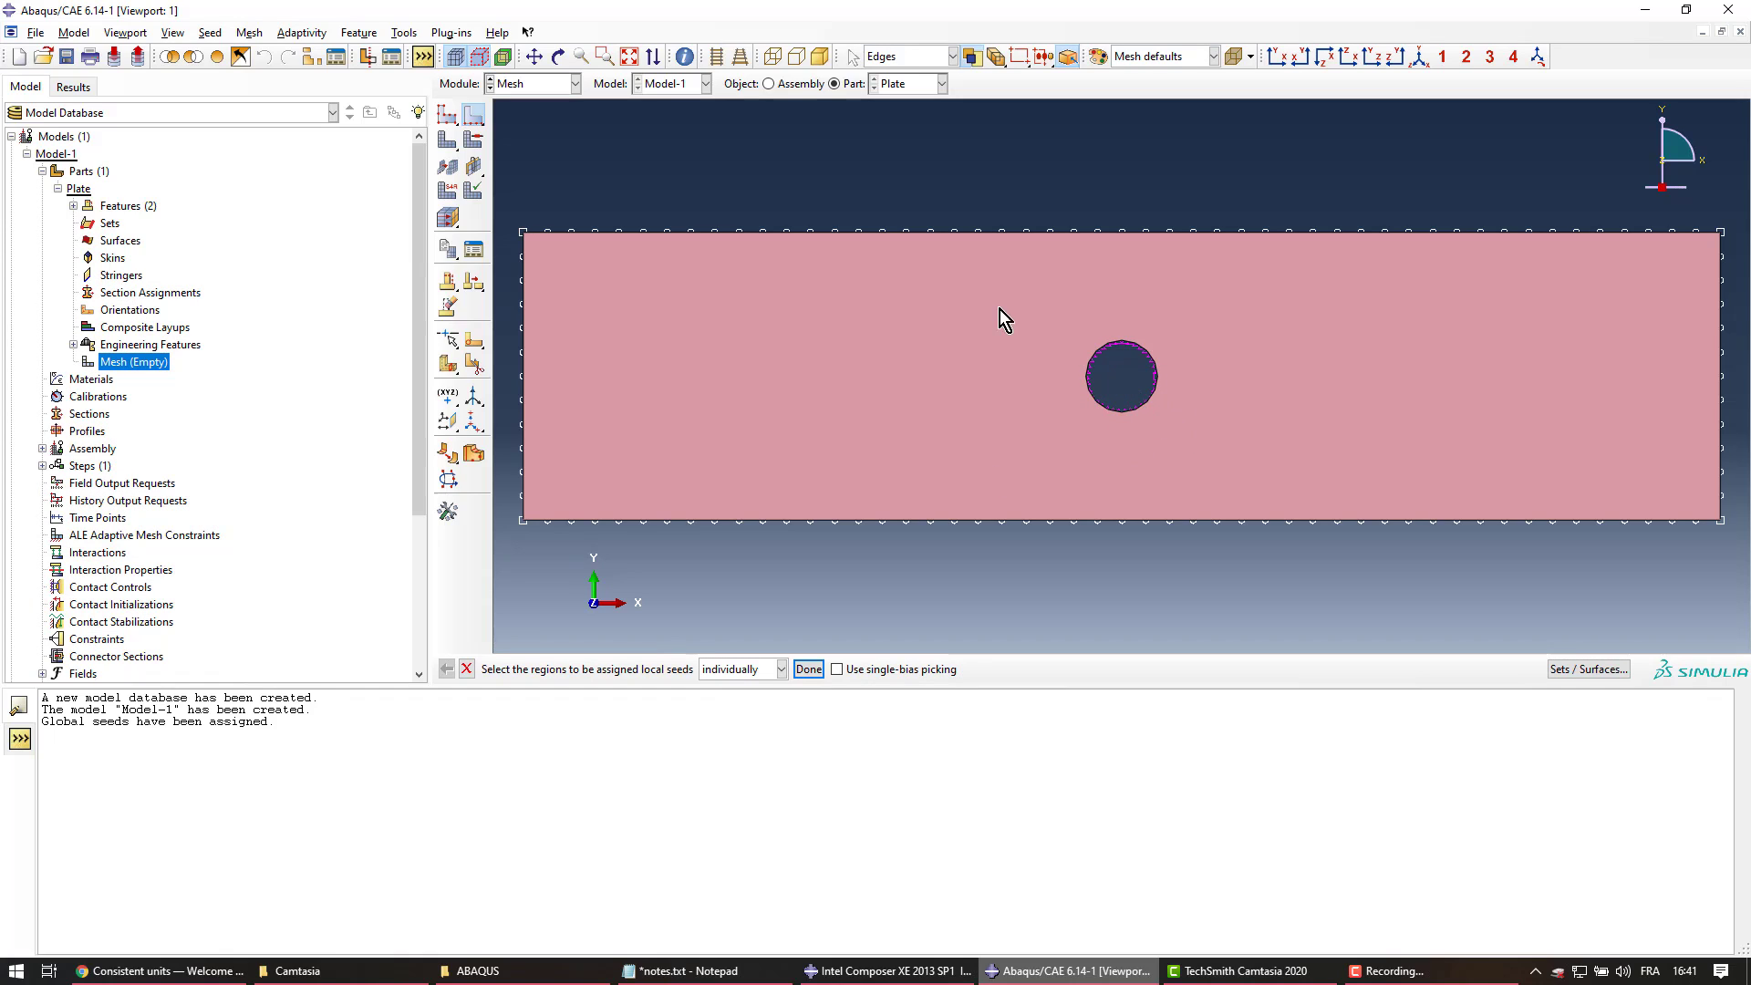
click(446, 141)
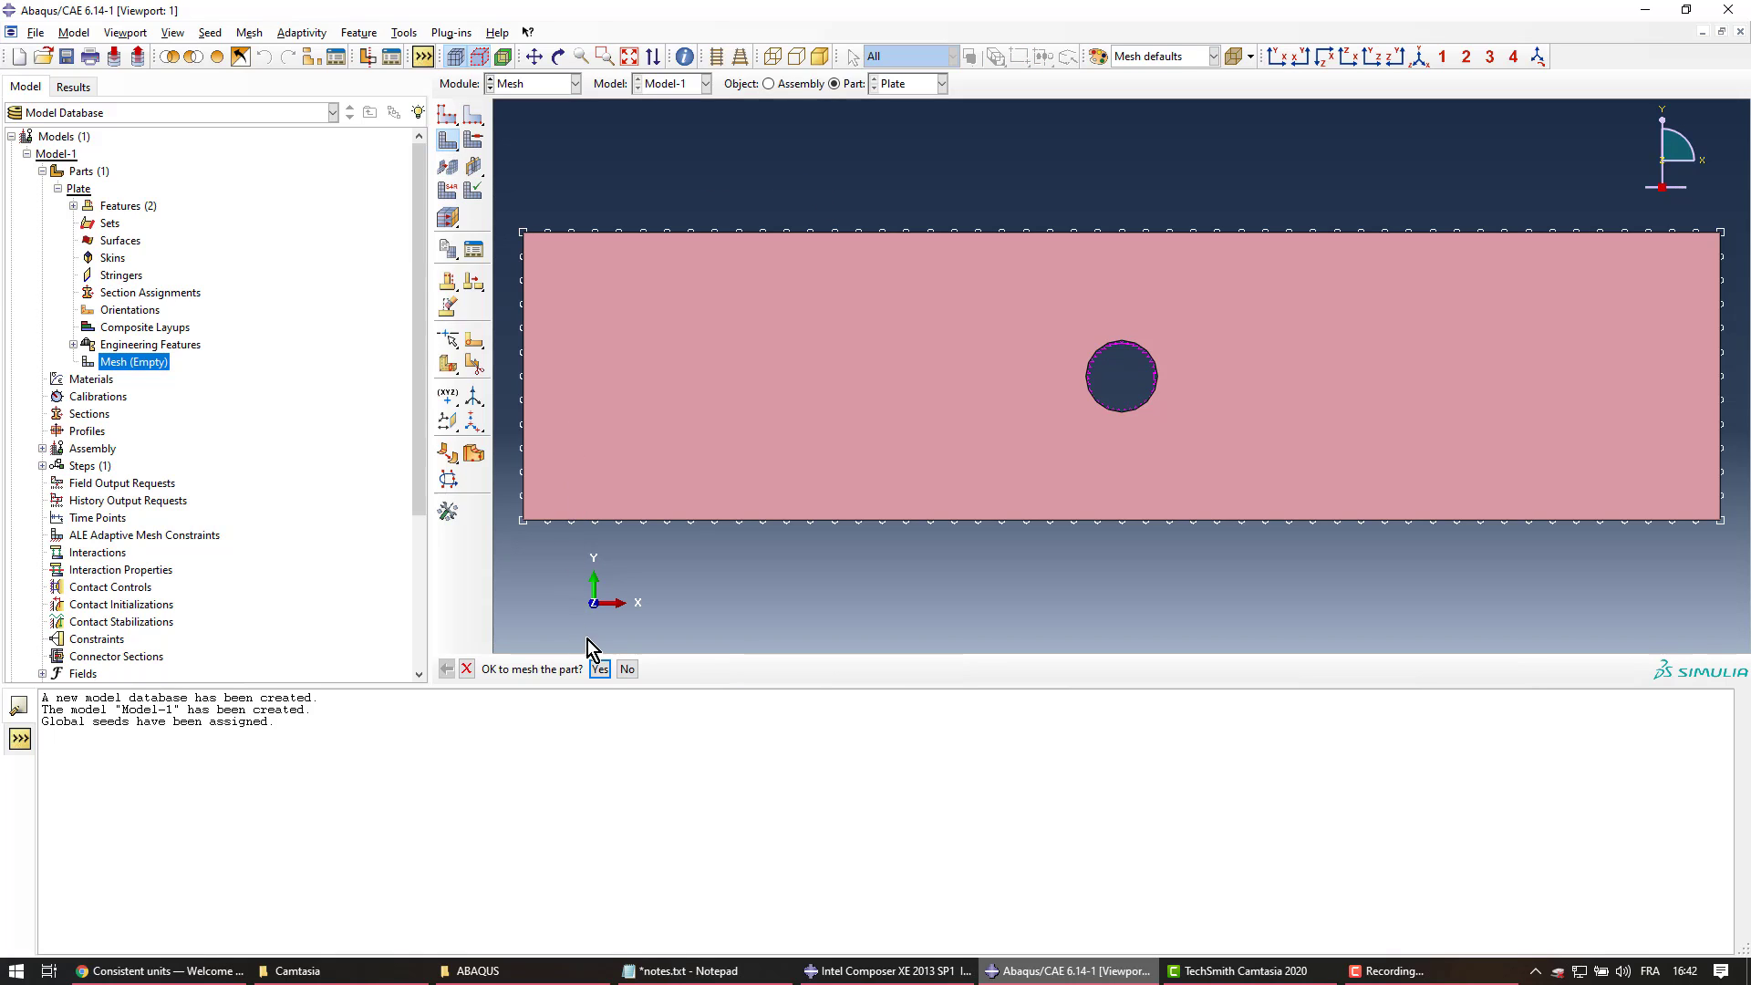
click(599, 669)
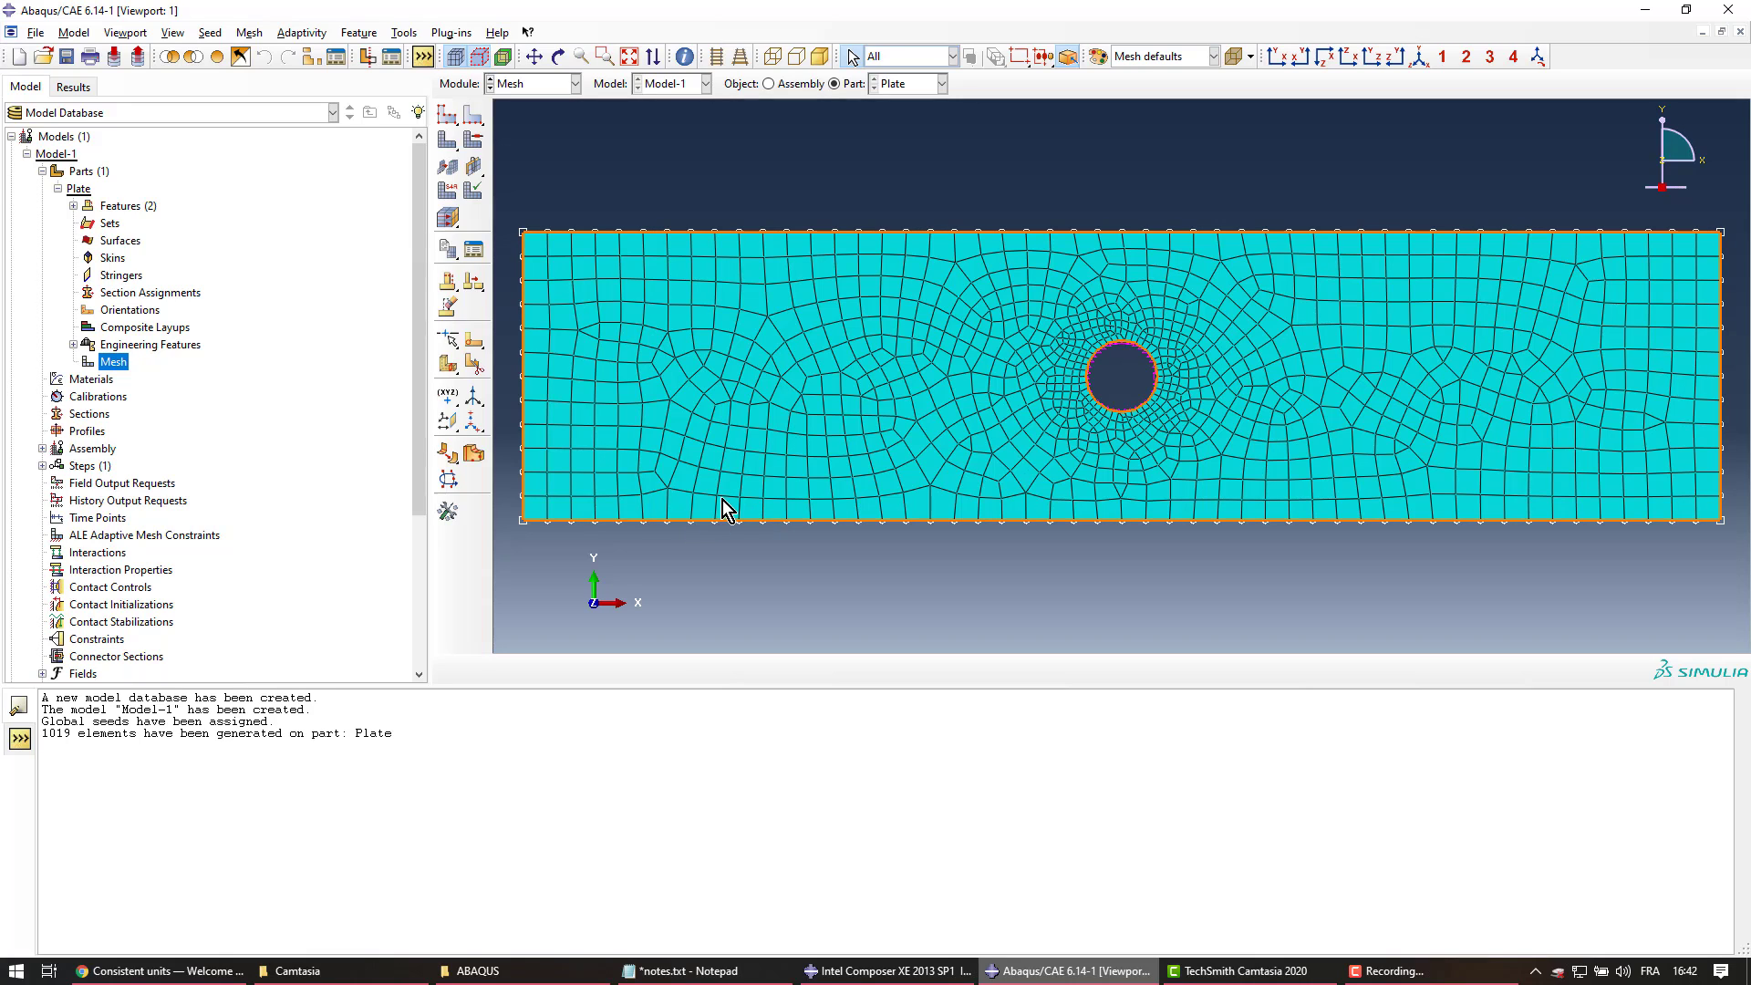
click(448, 193)
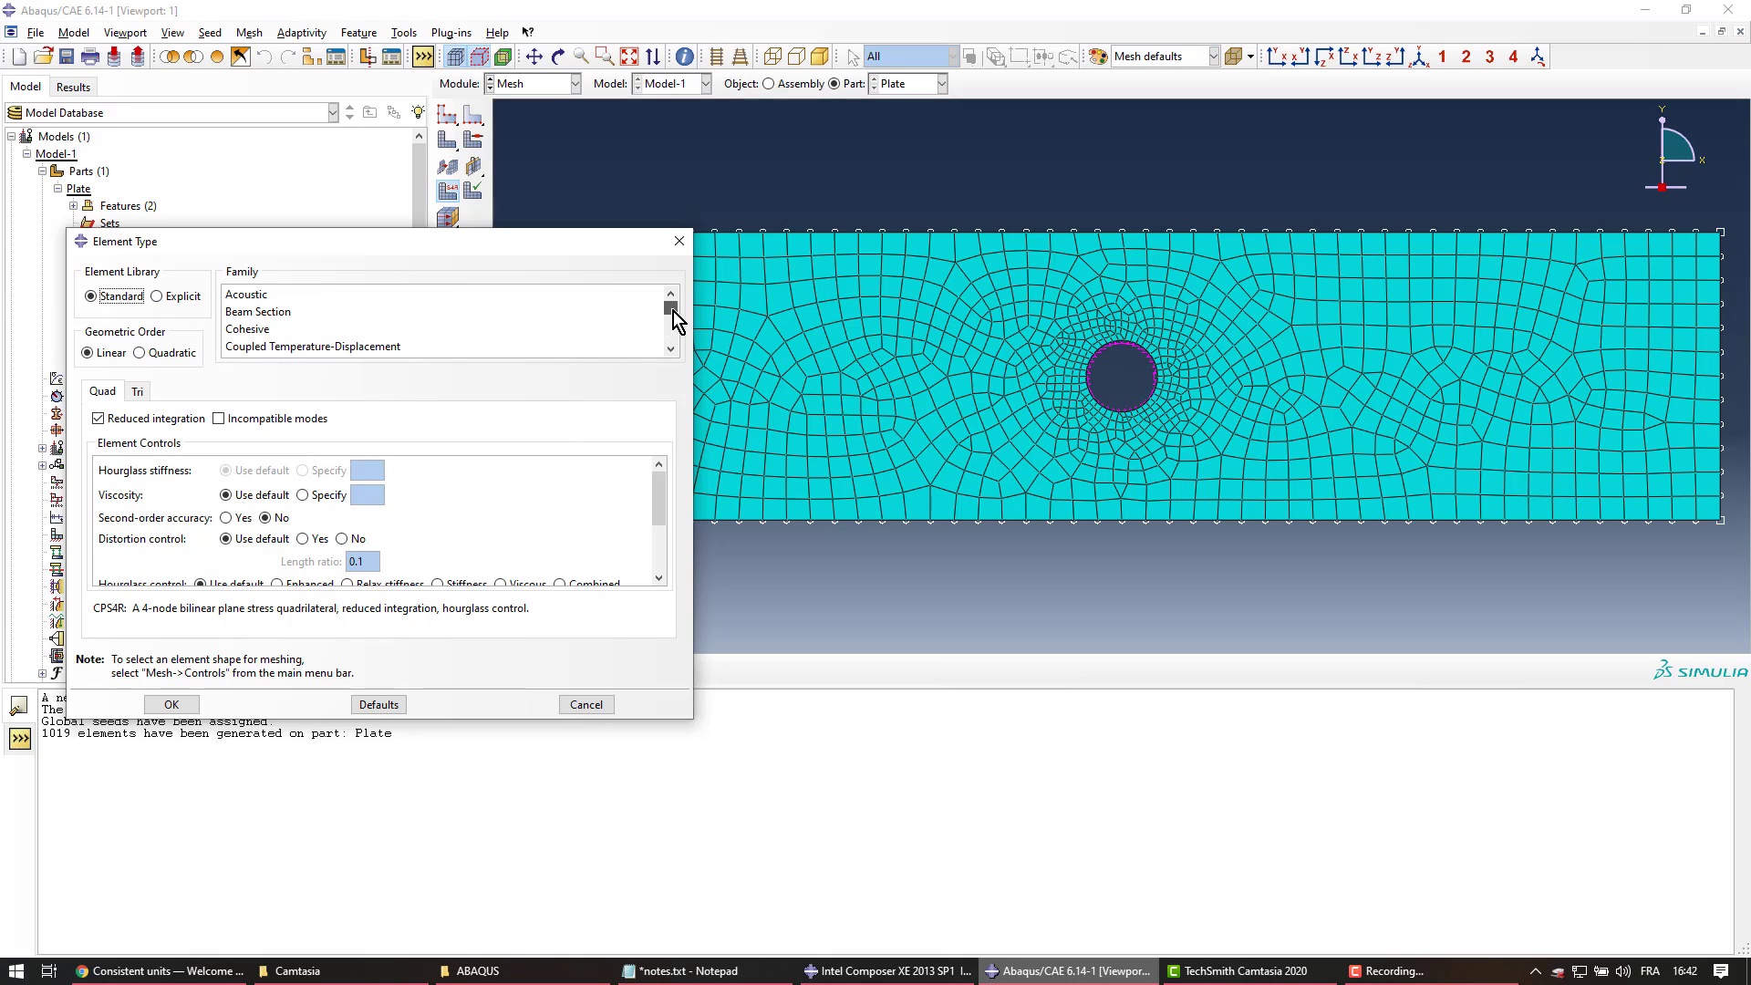
drag(673, 310, 678, 335)
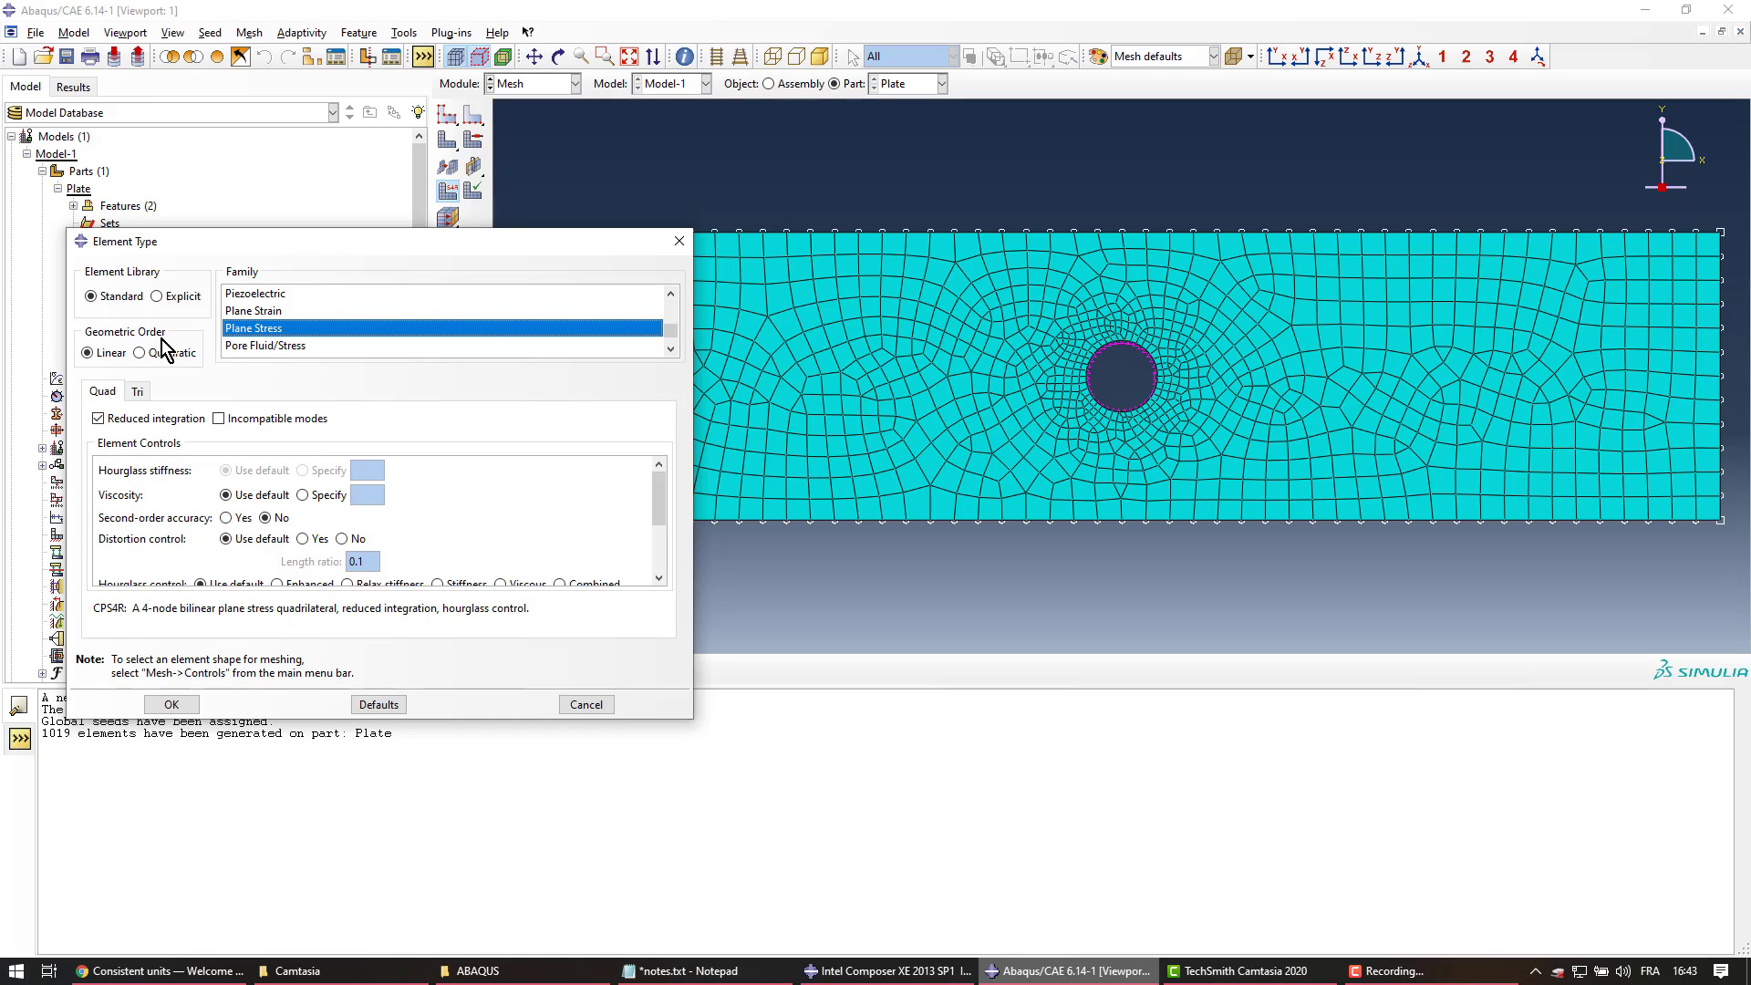
click(96, 354)
Compare quadratic, full-integration and plane-strain options, keeping linear plane-stress CPS4R elements
drag(95, 609, 125, 610)
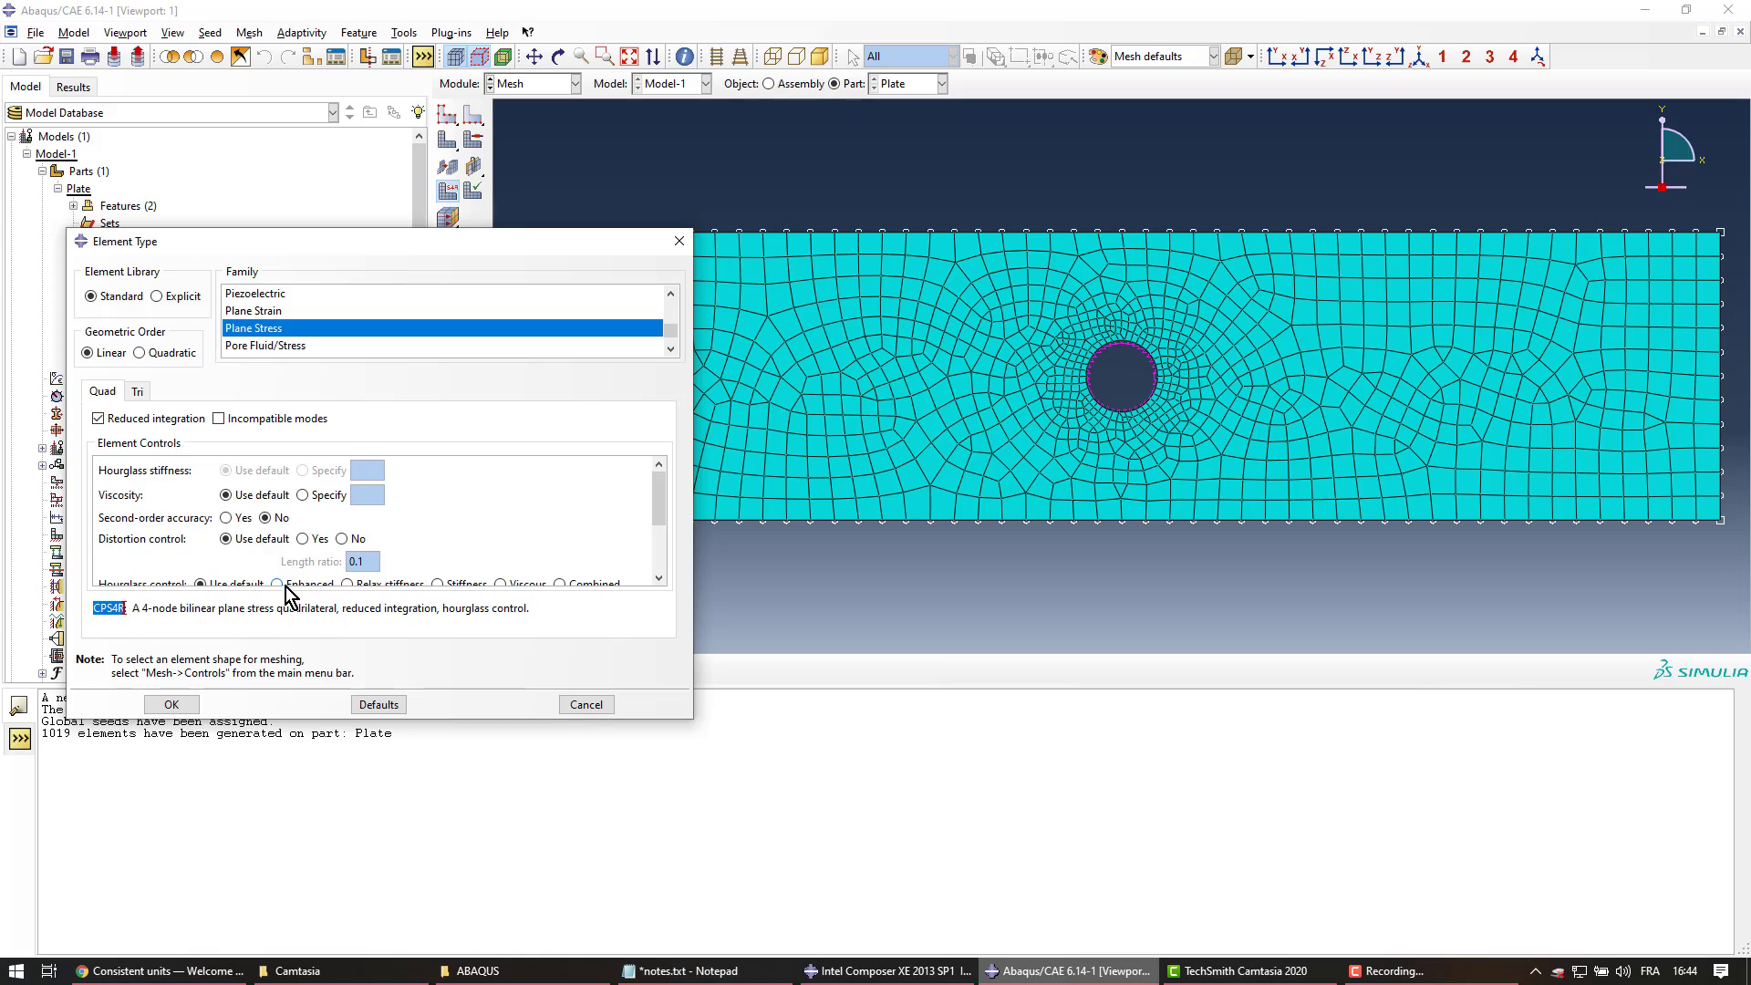
click(211, 614)
click(156, 355)
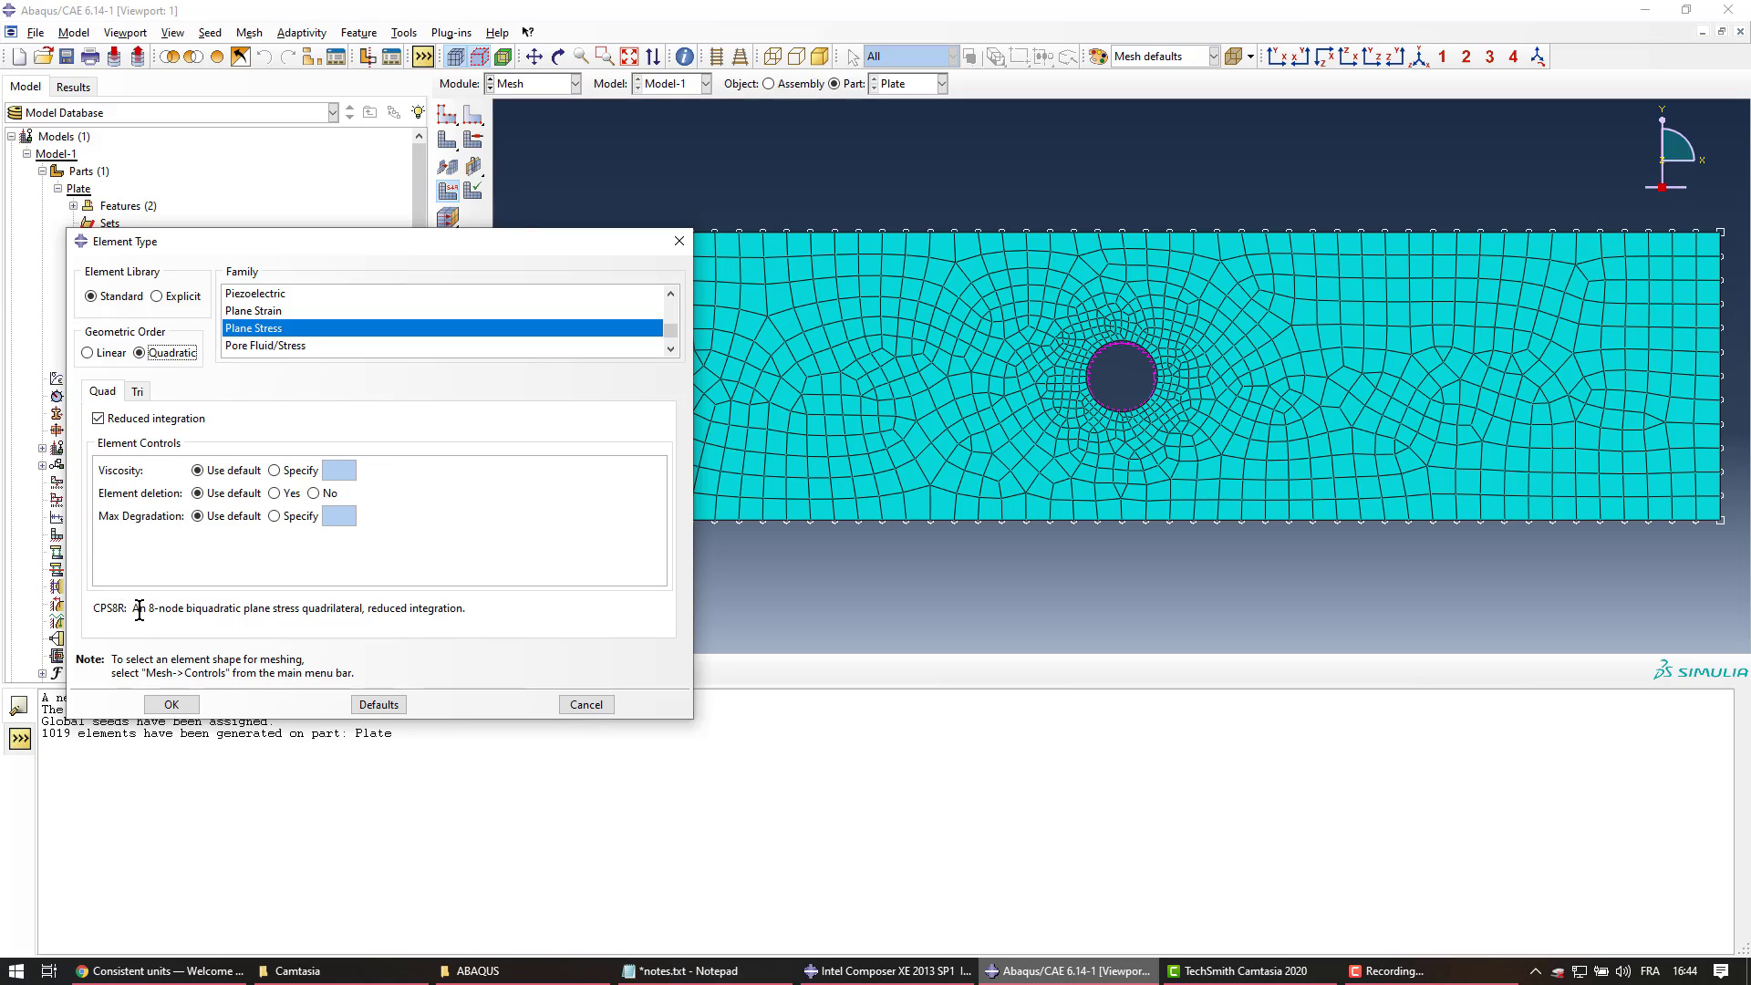
drag(119, 609, 113, 609)
click(103, 362)
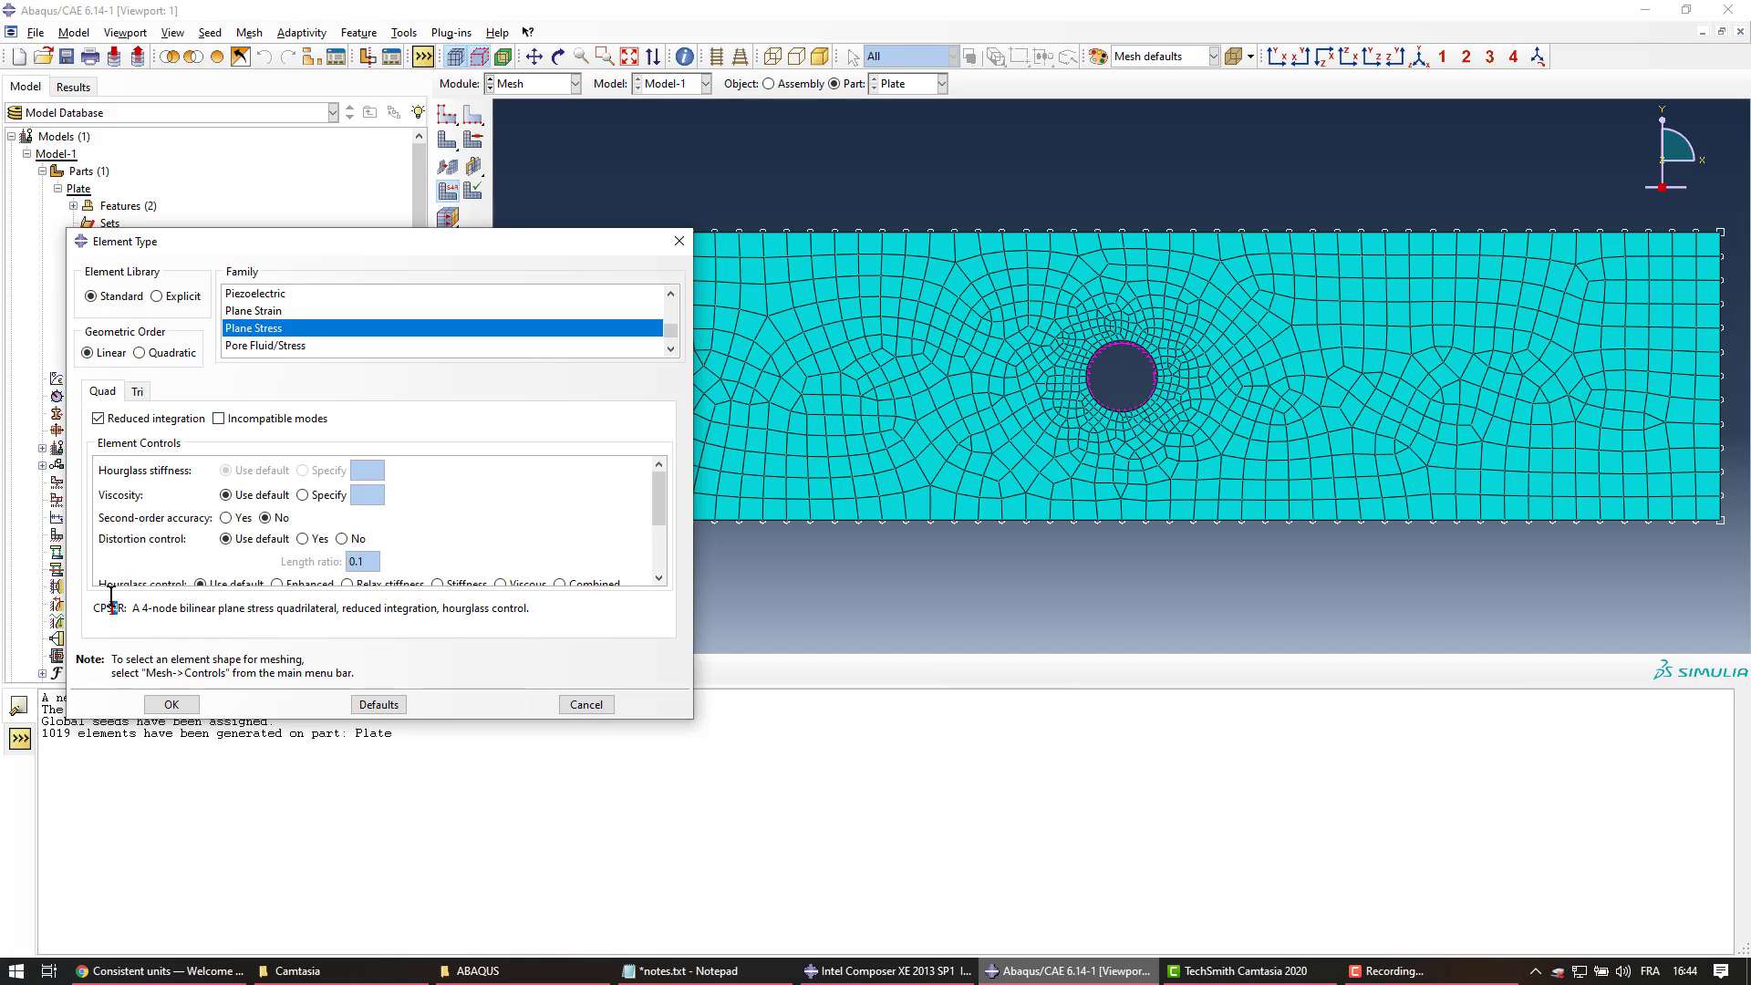
click(126, 421)
click(129, 423)
drag(118, 611, 123, 619)
click(290, 310)
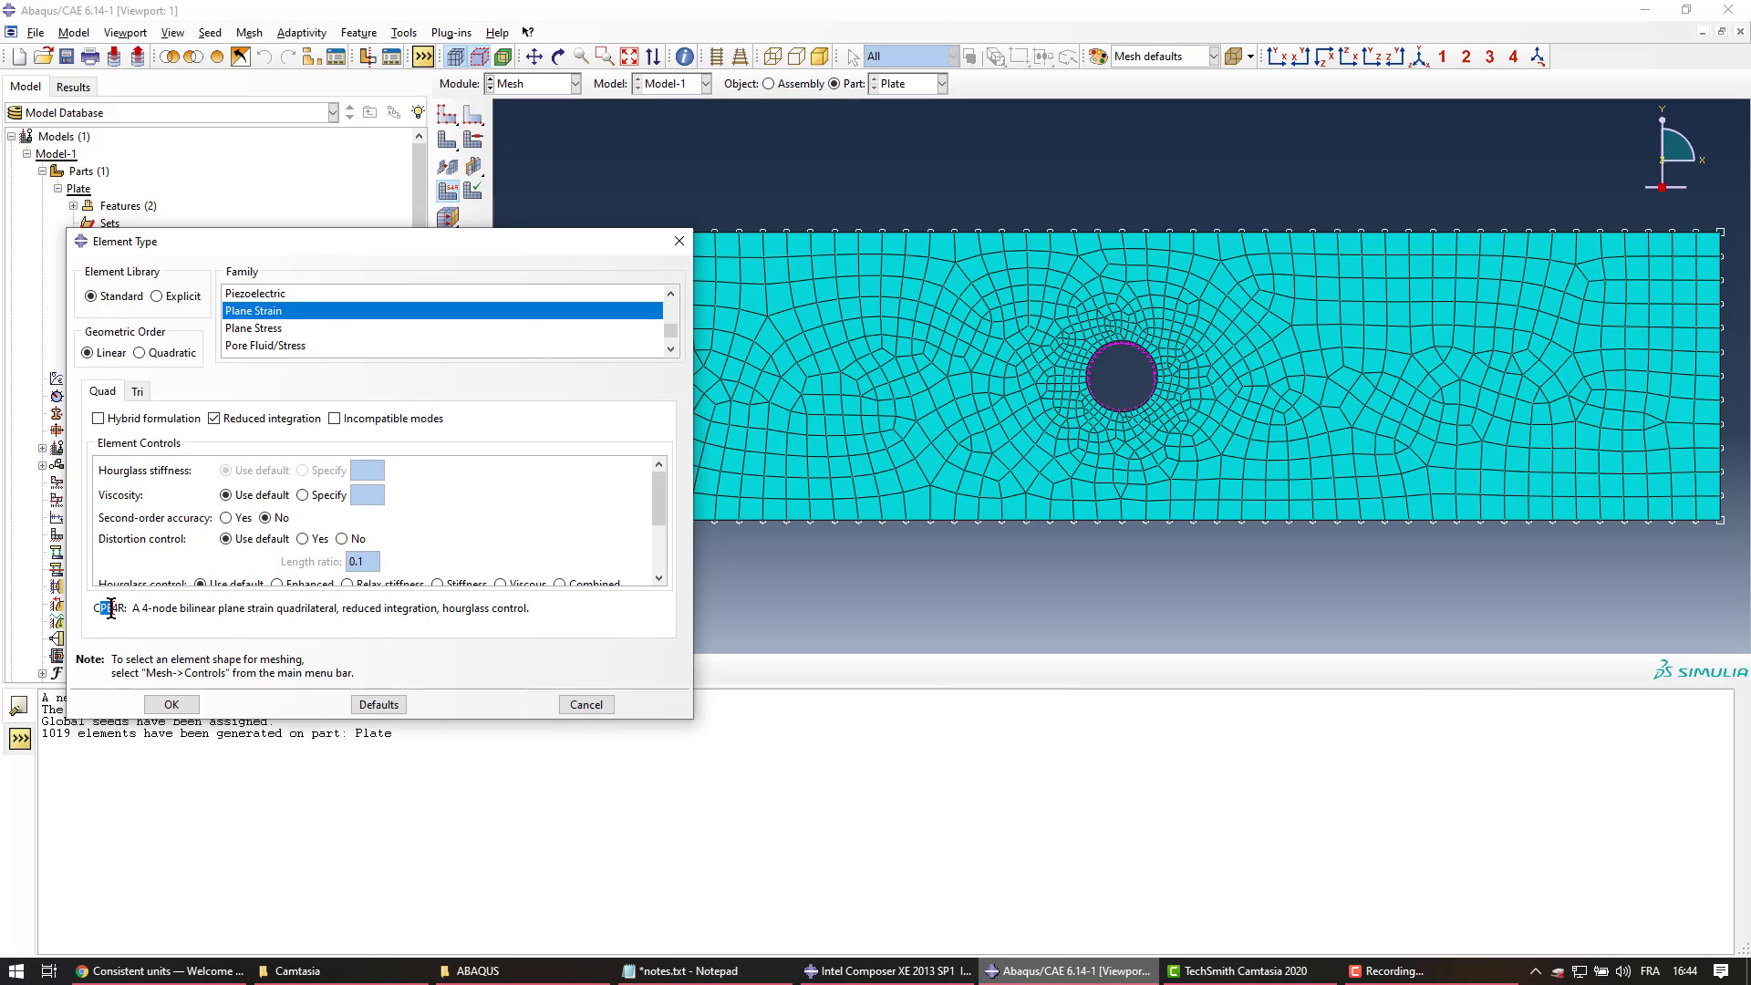
click(277, 330)
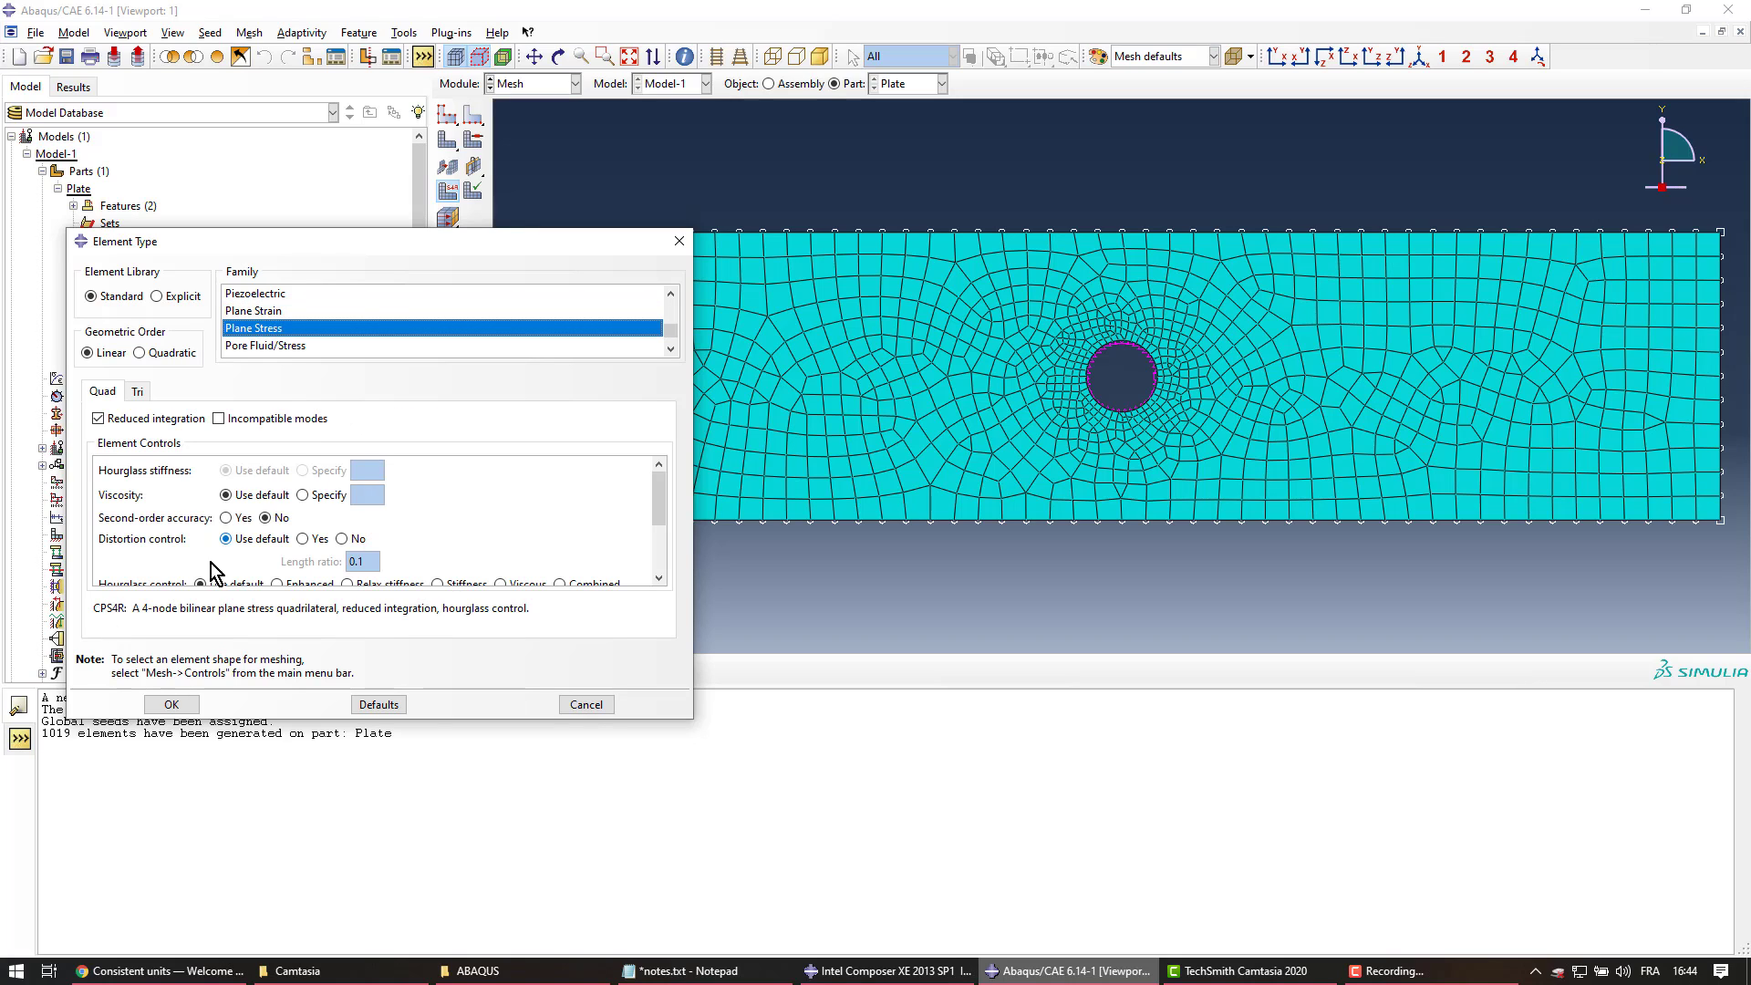
drag(92, 607, 125, 607)
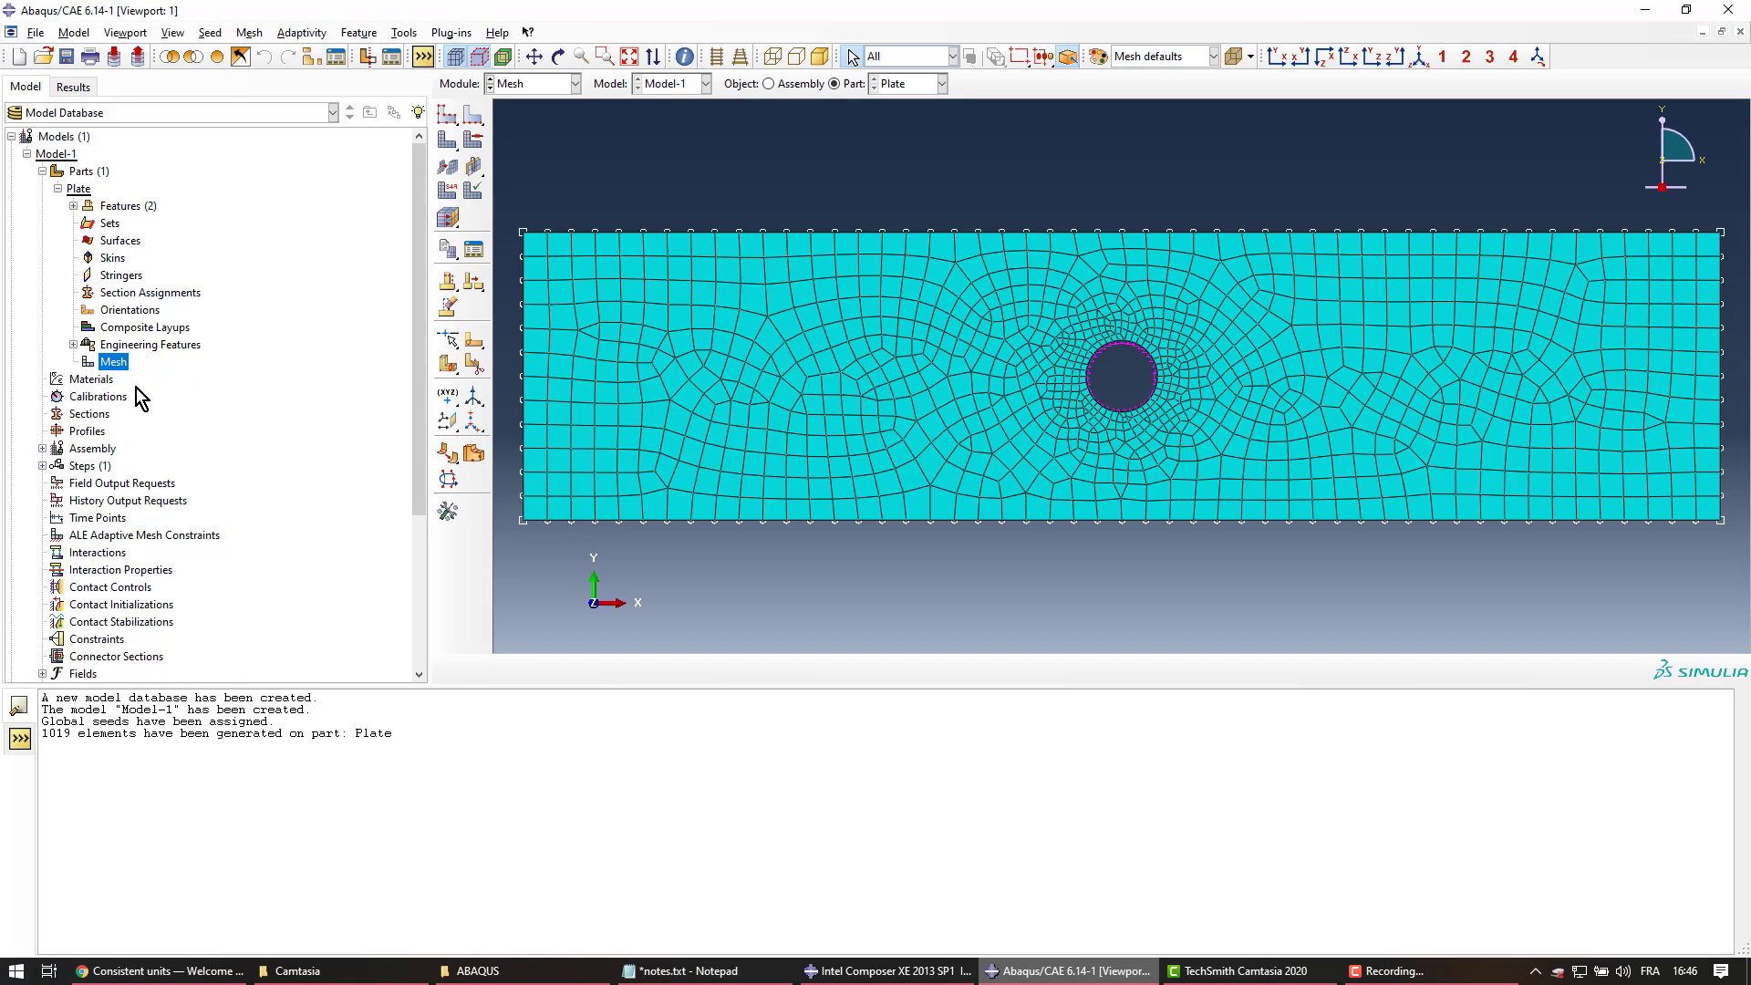
Create a new material named Beskar and browse its General behaviour options
click(42, 171)
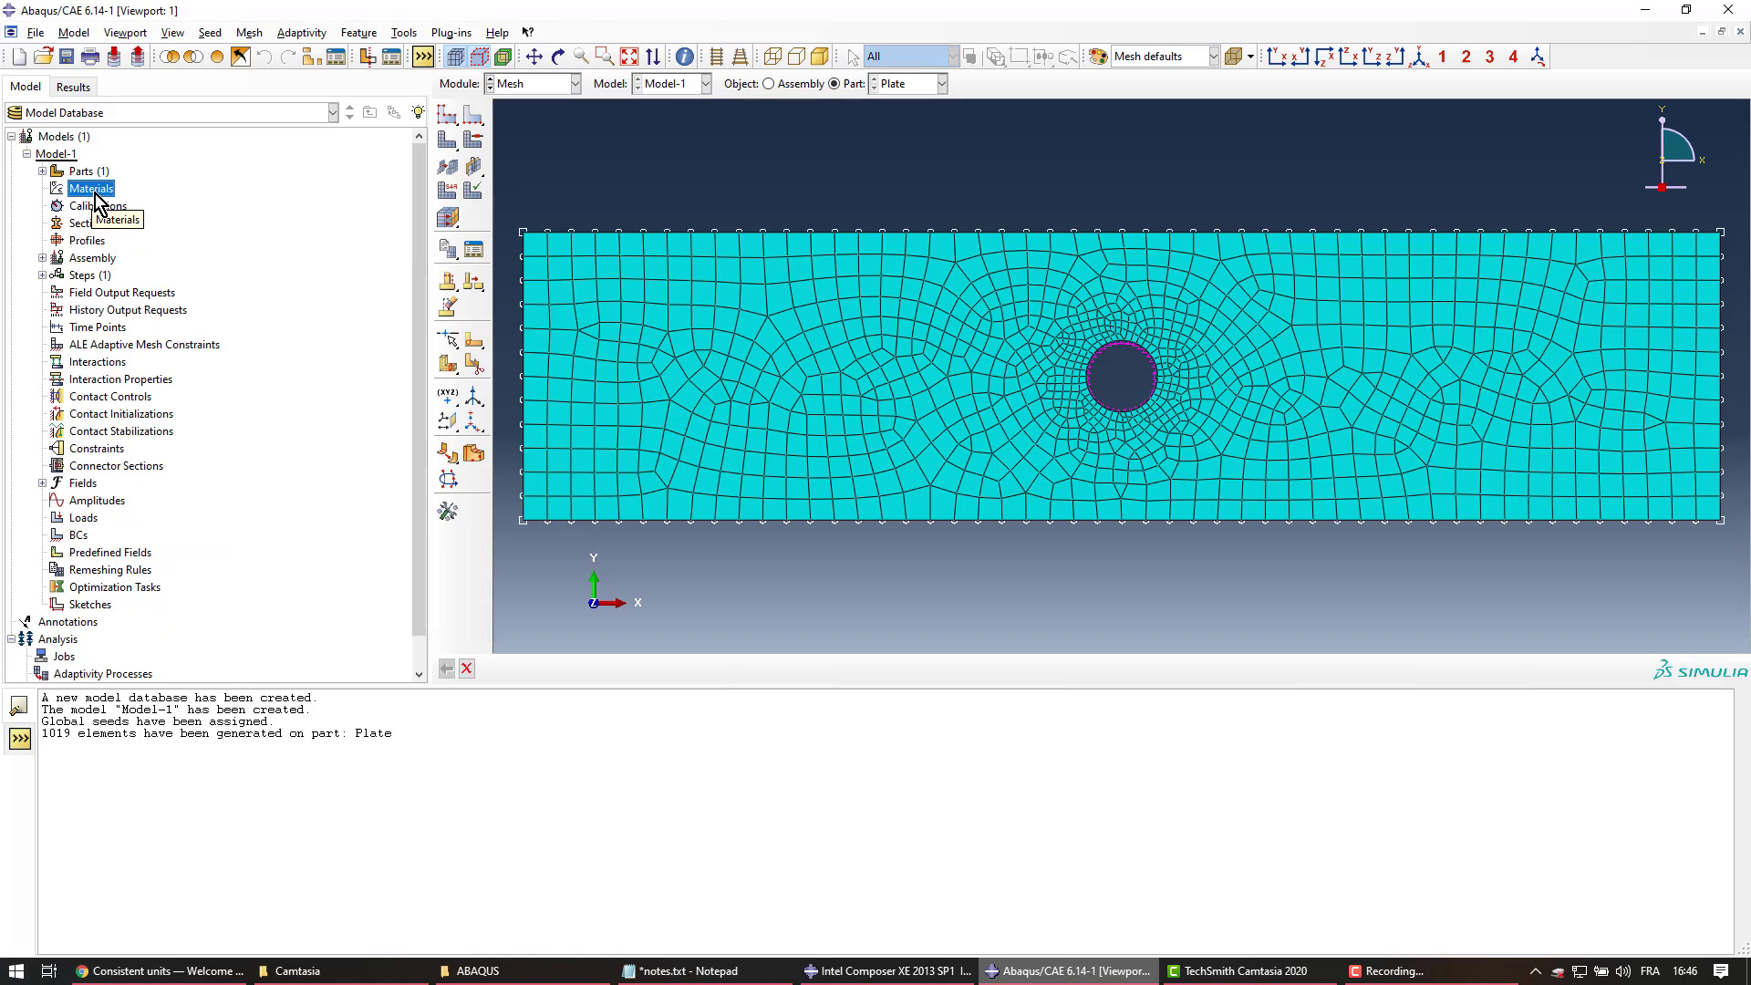
double_click(95, 194)
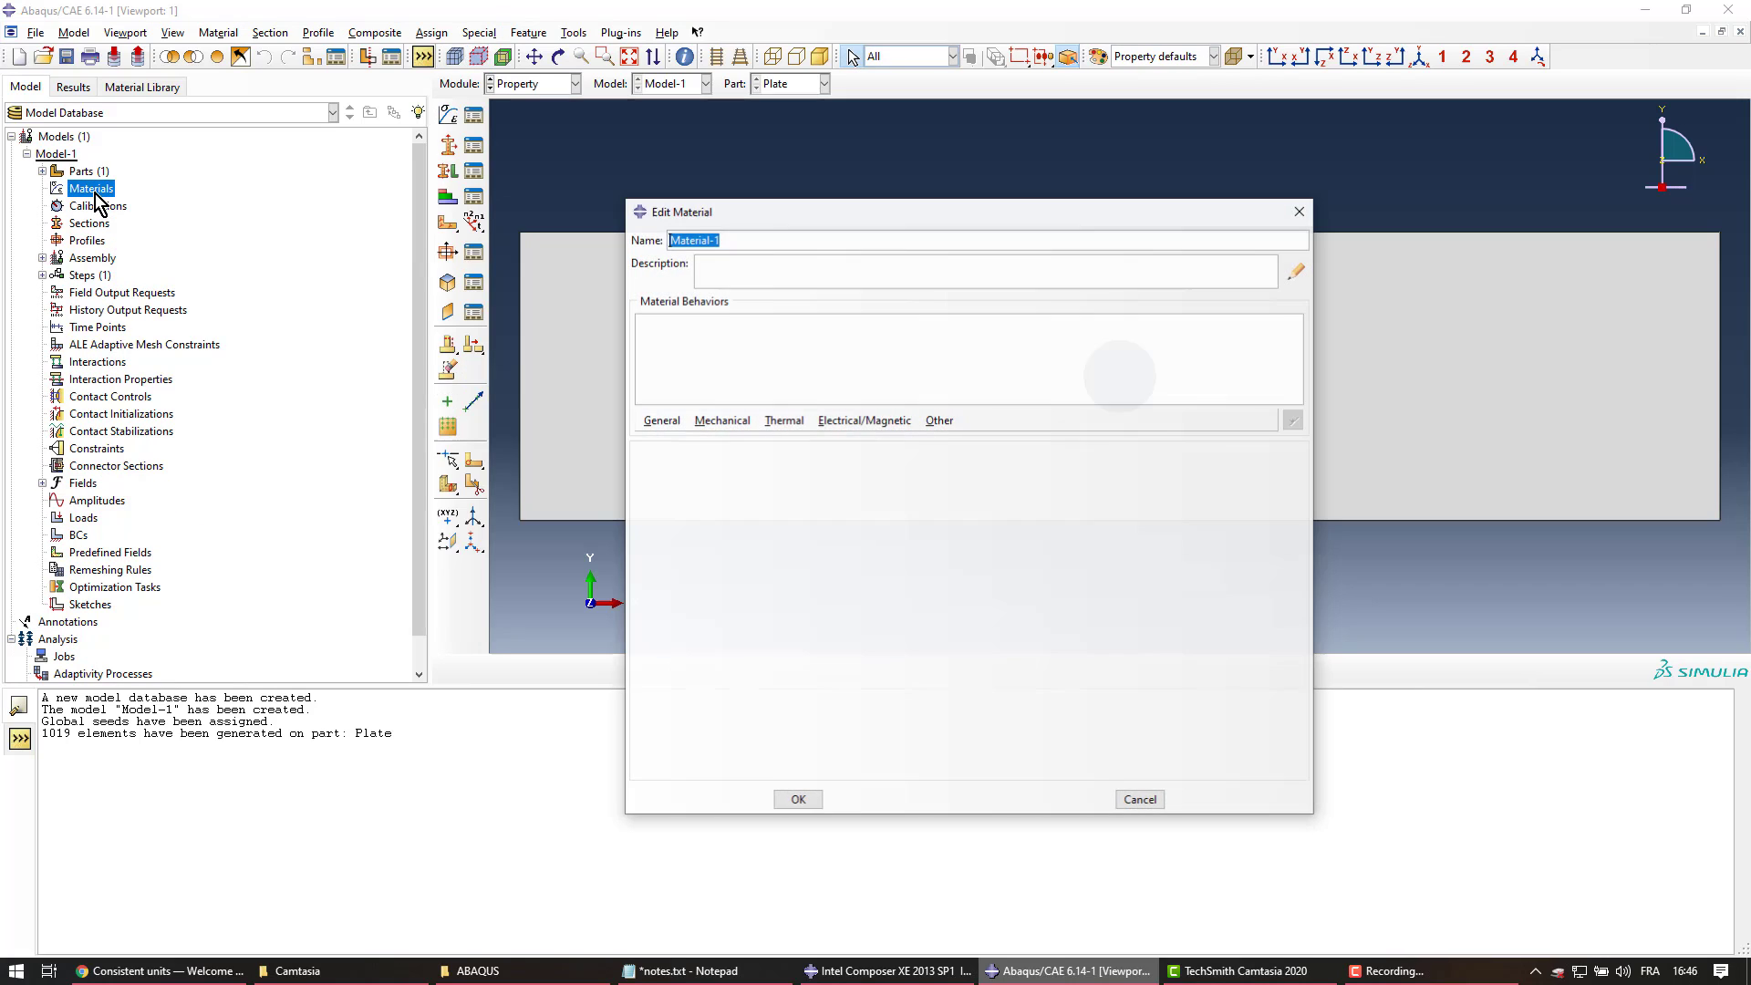
drag(742, 245, 586, 228)
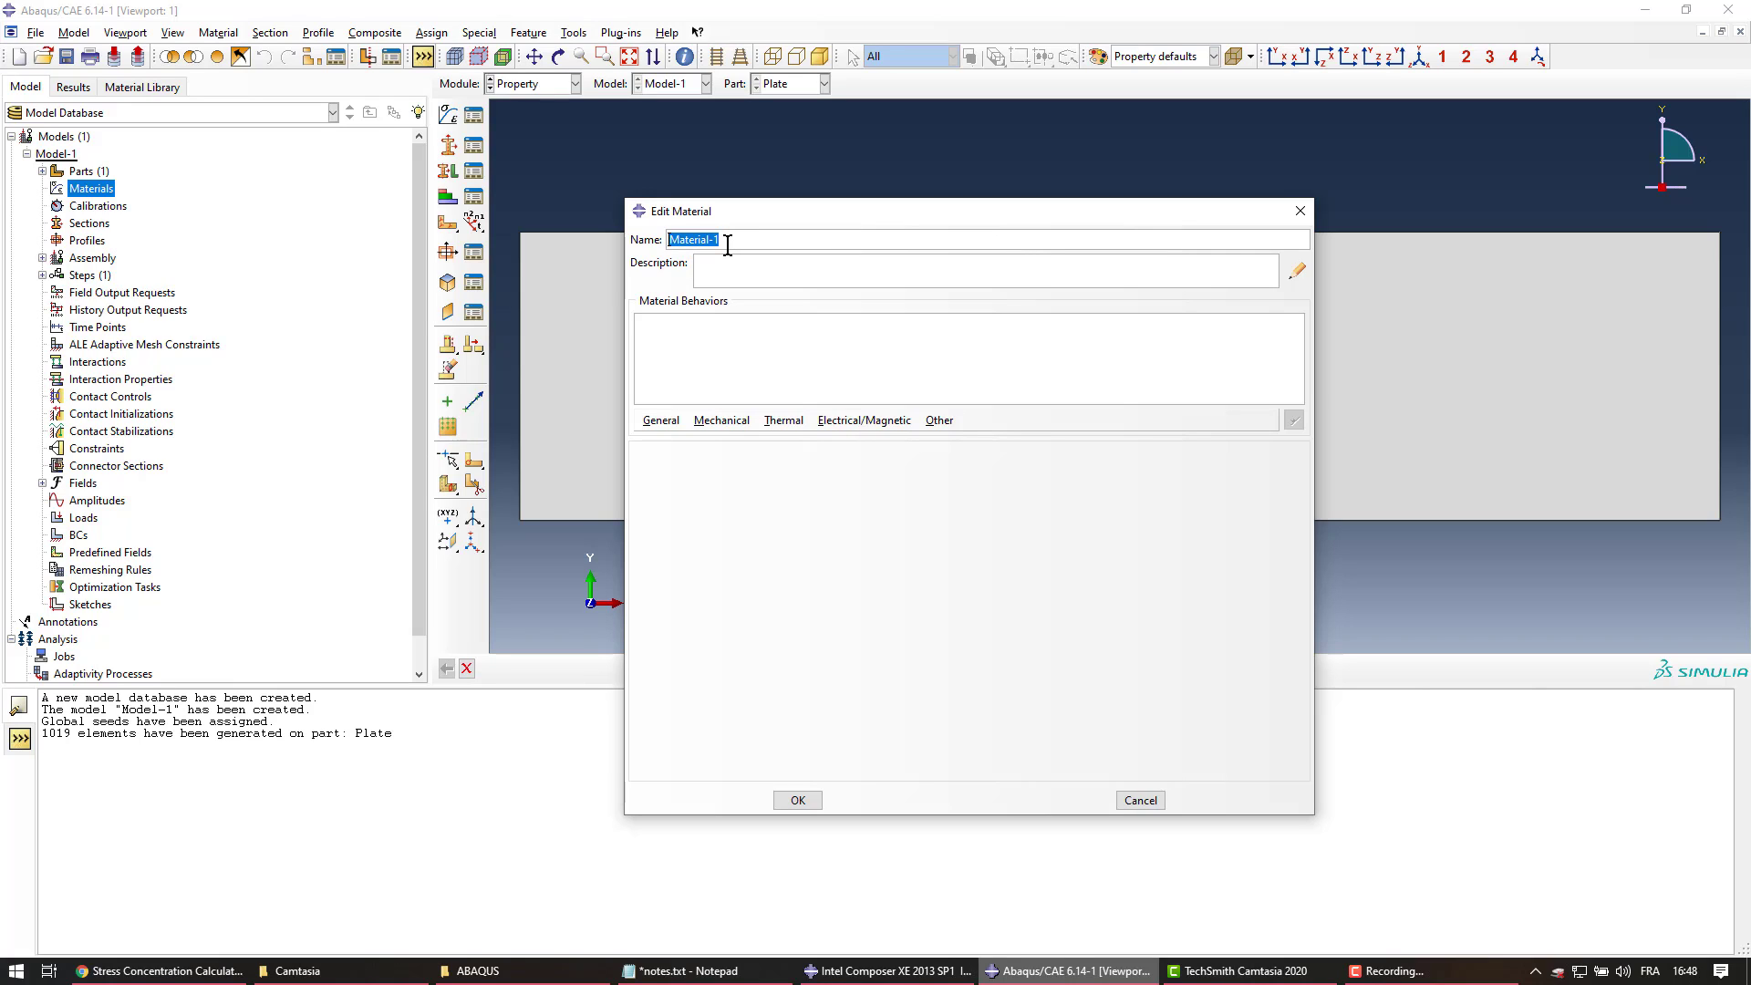
text(Beskar)
click(668, 422)
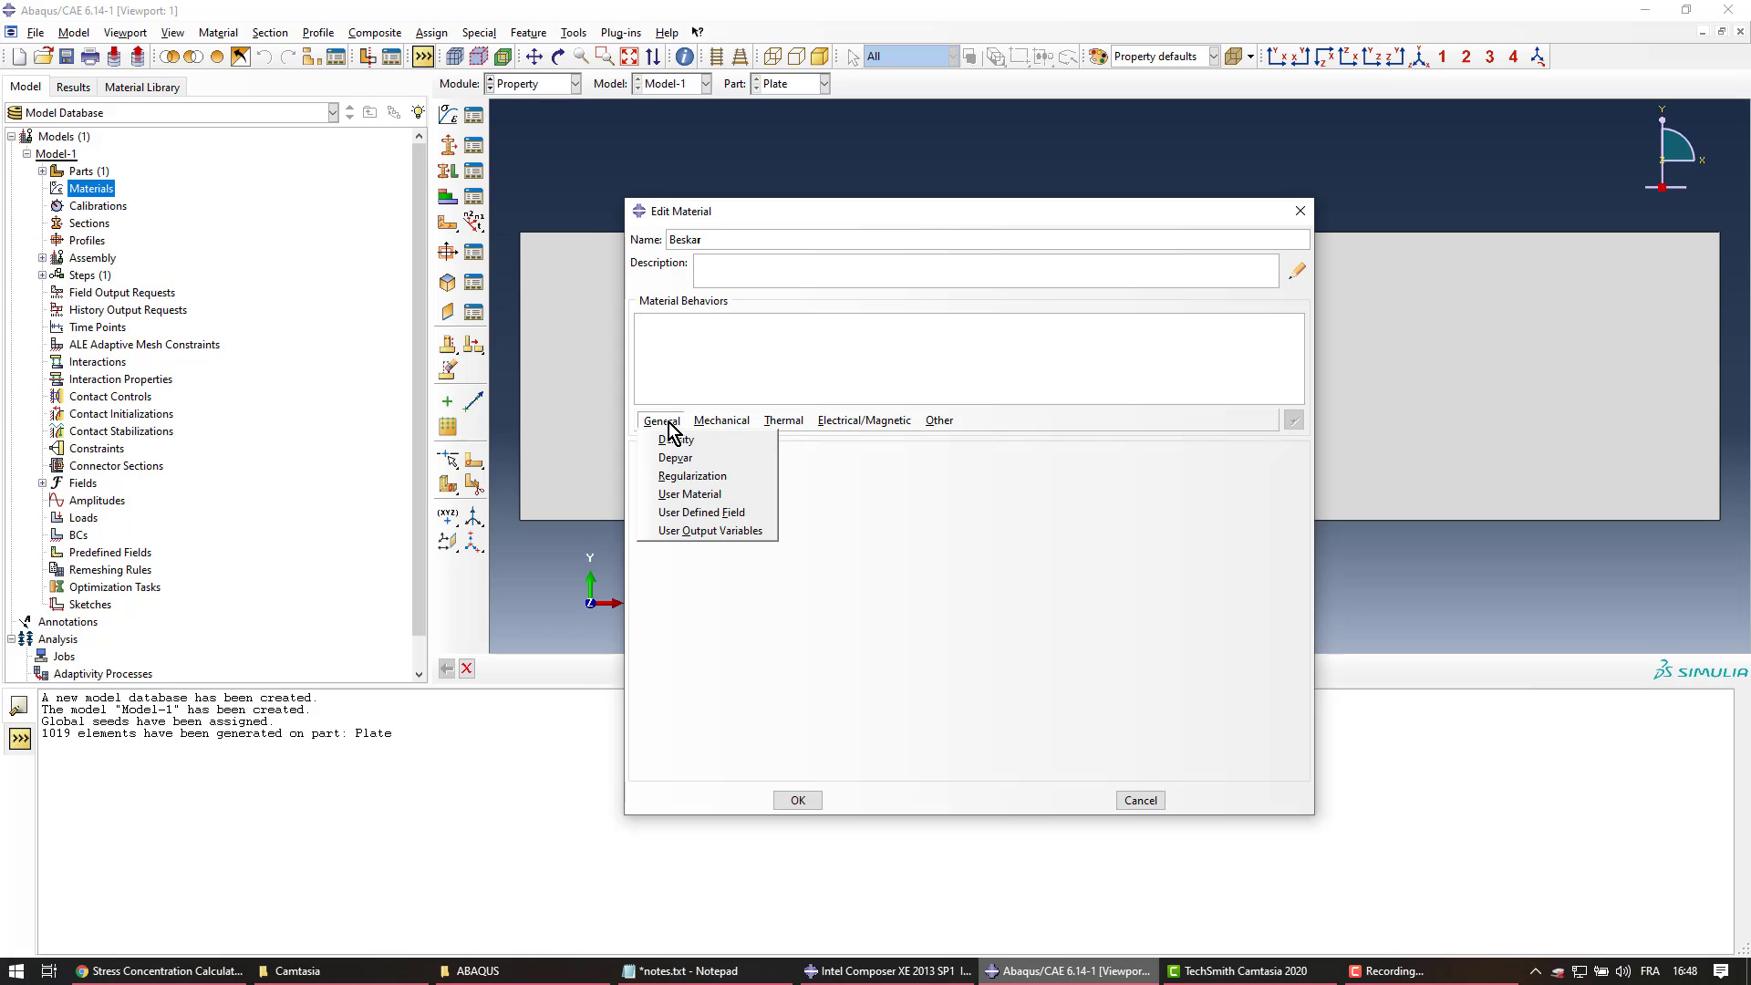
mouse_move(785, 423)
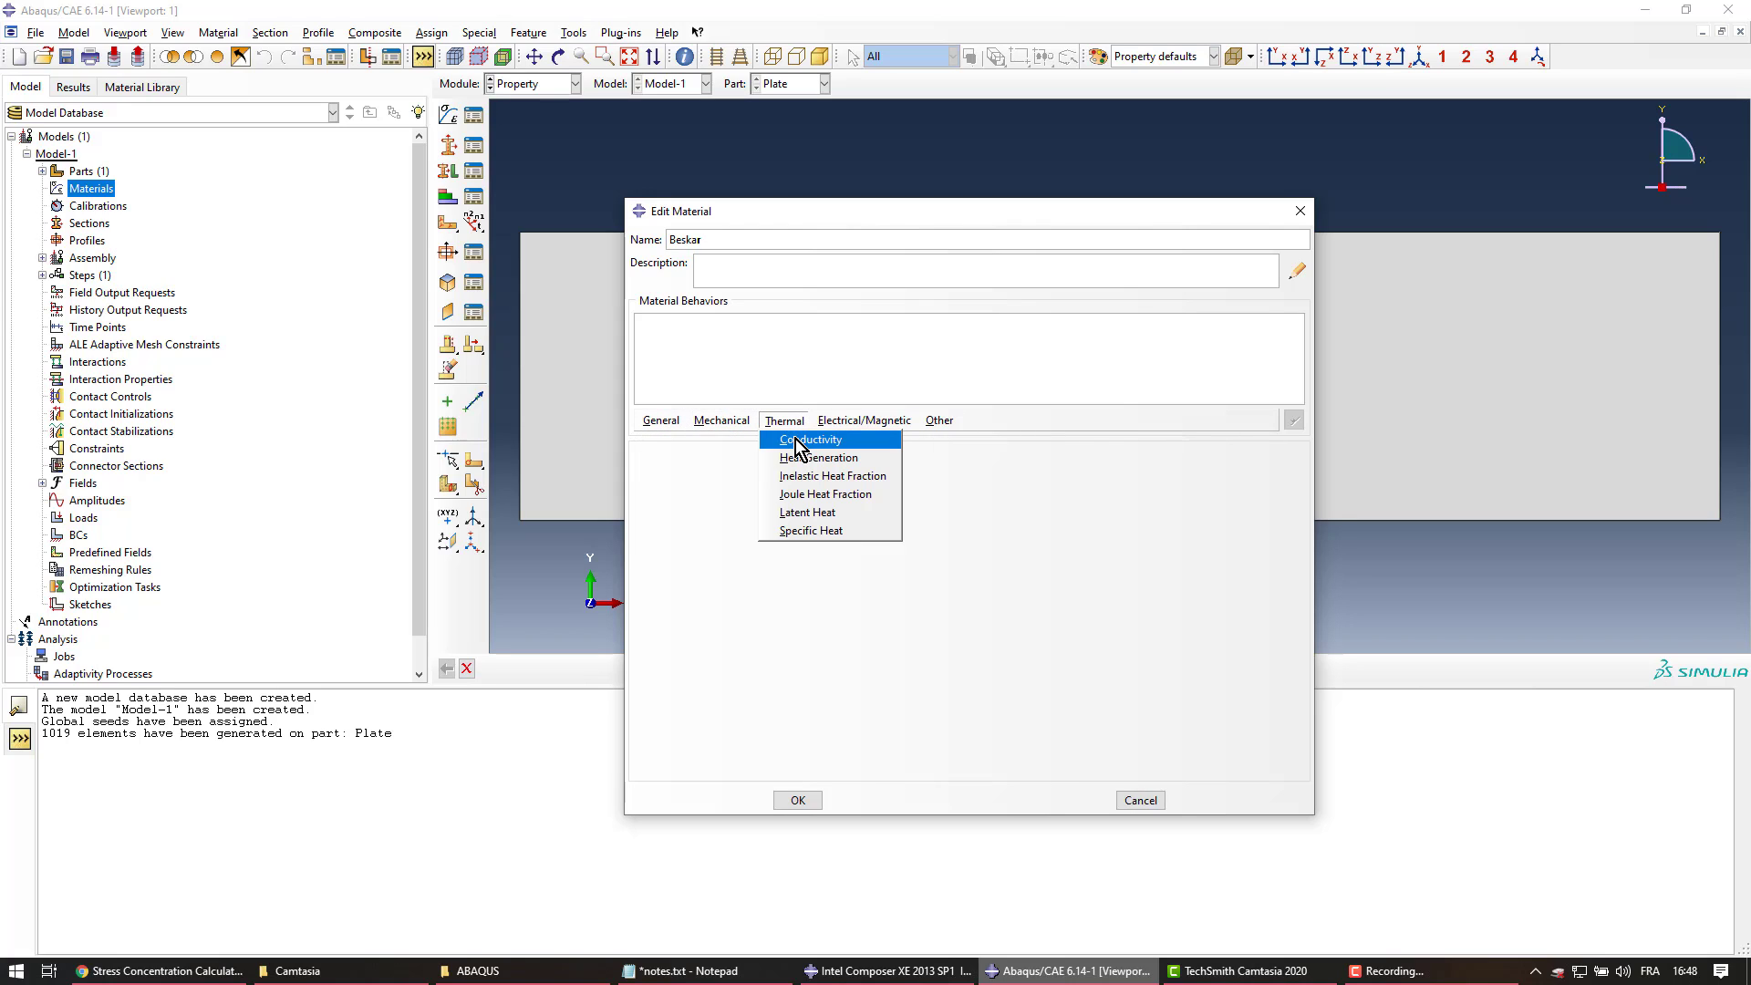
mouse_move(726, 424)
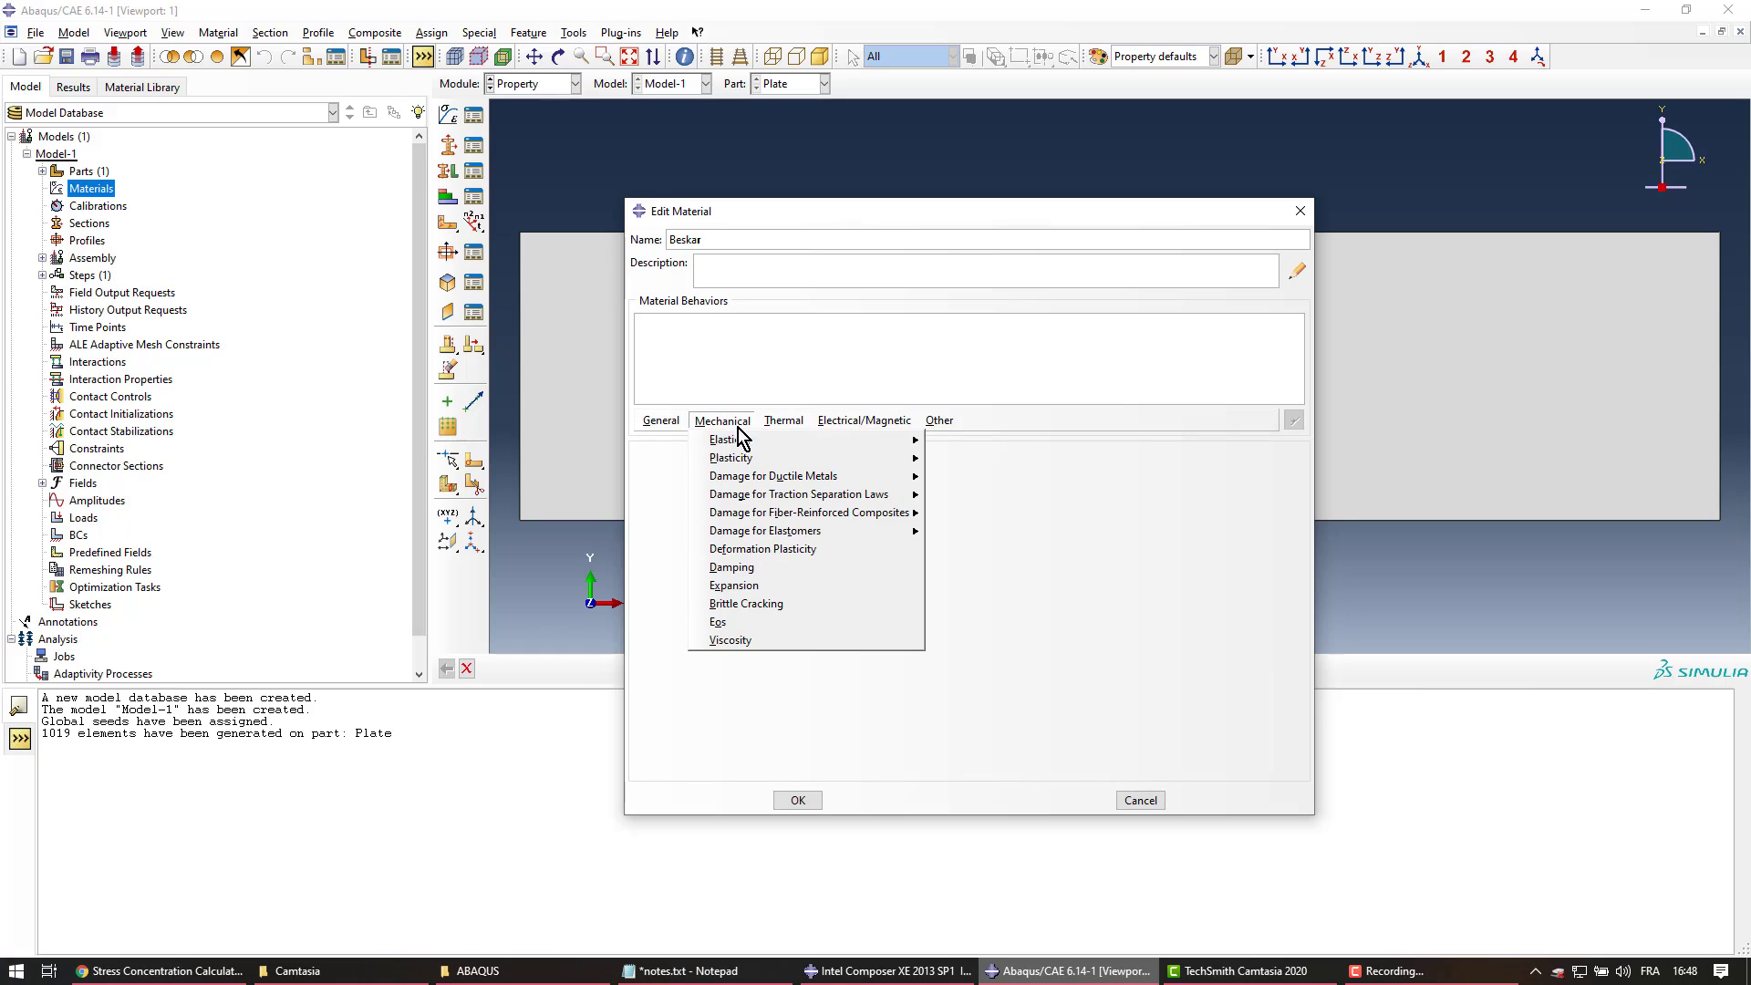
mouse_move(851, 446)
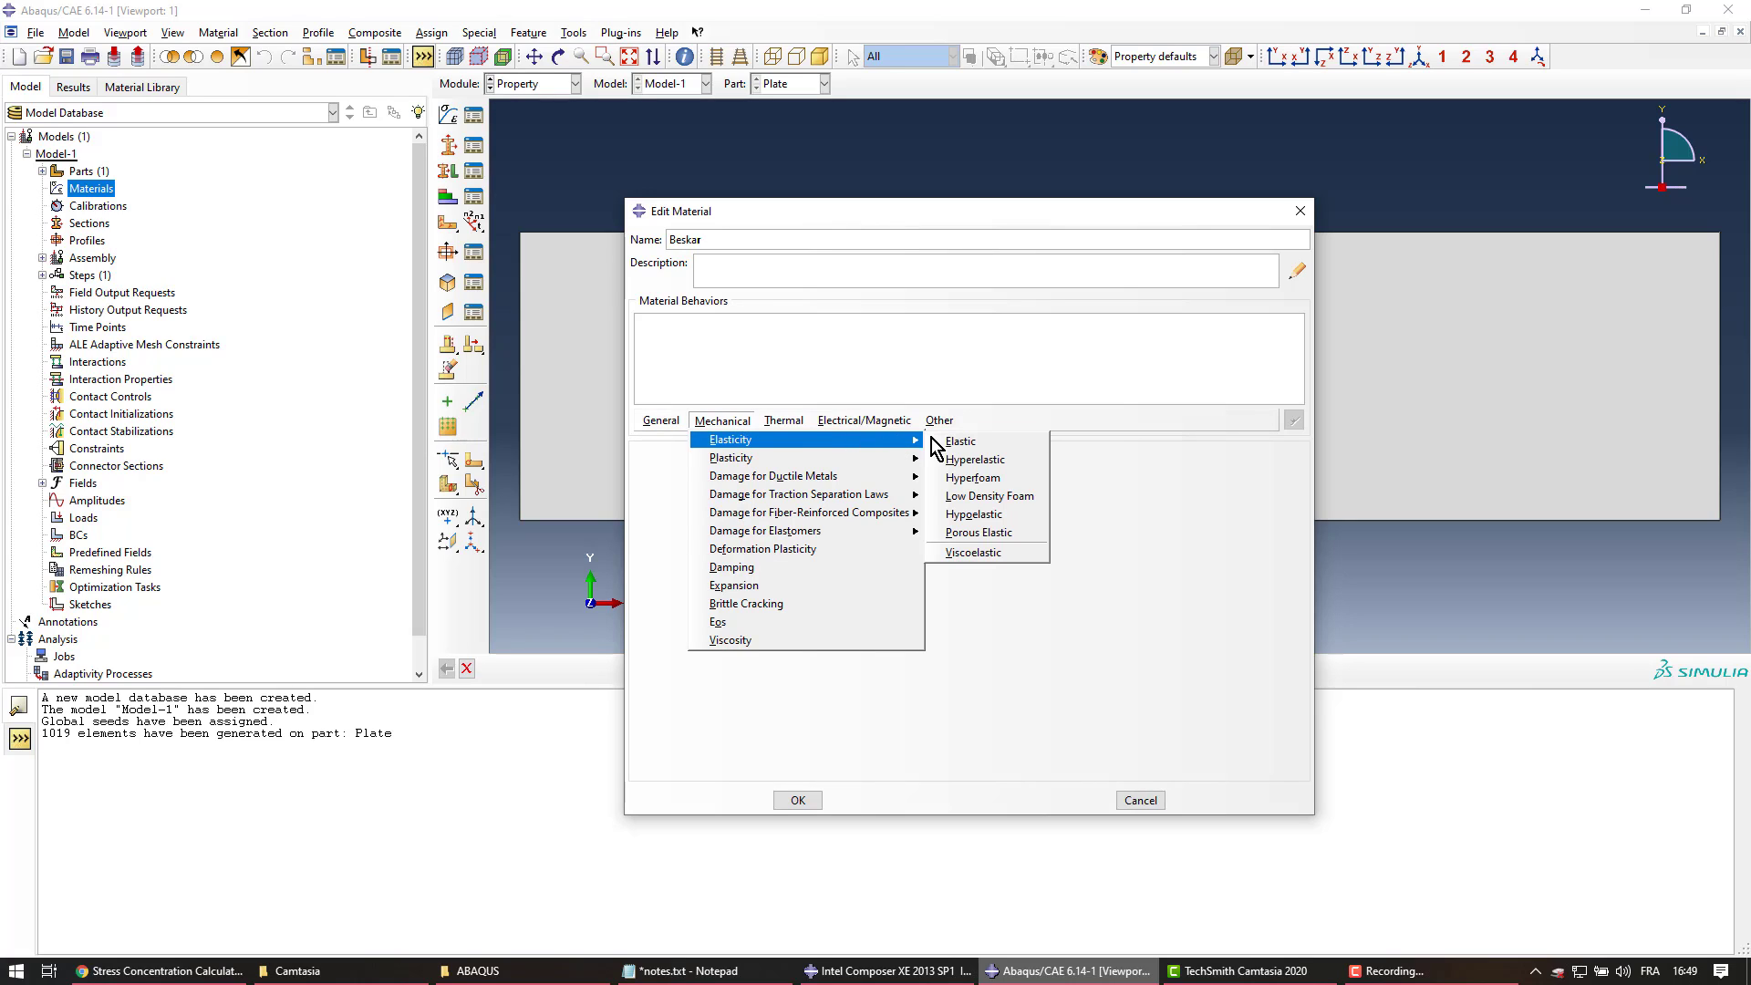
Give Beskar isotropic elastic behaviour with Young's modulus 250e3 and a Poisson's ratio, then save
click(984, 441)
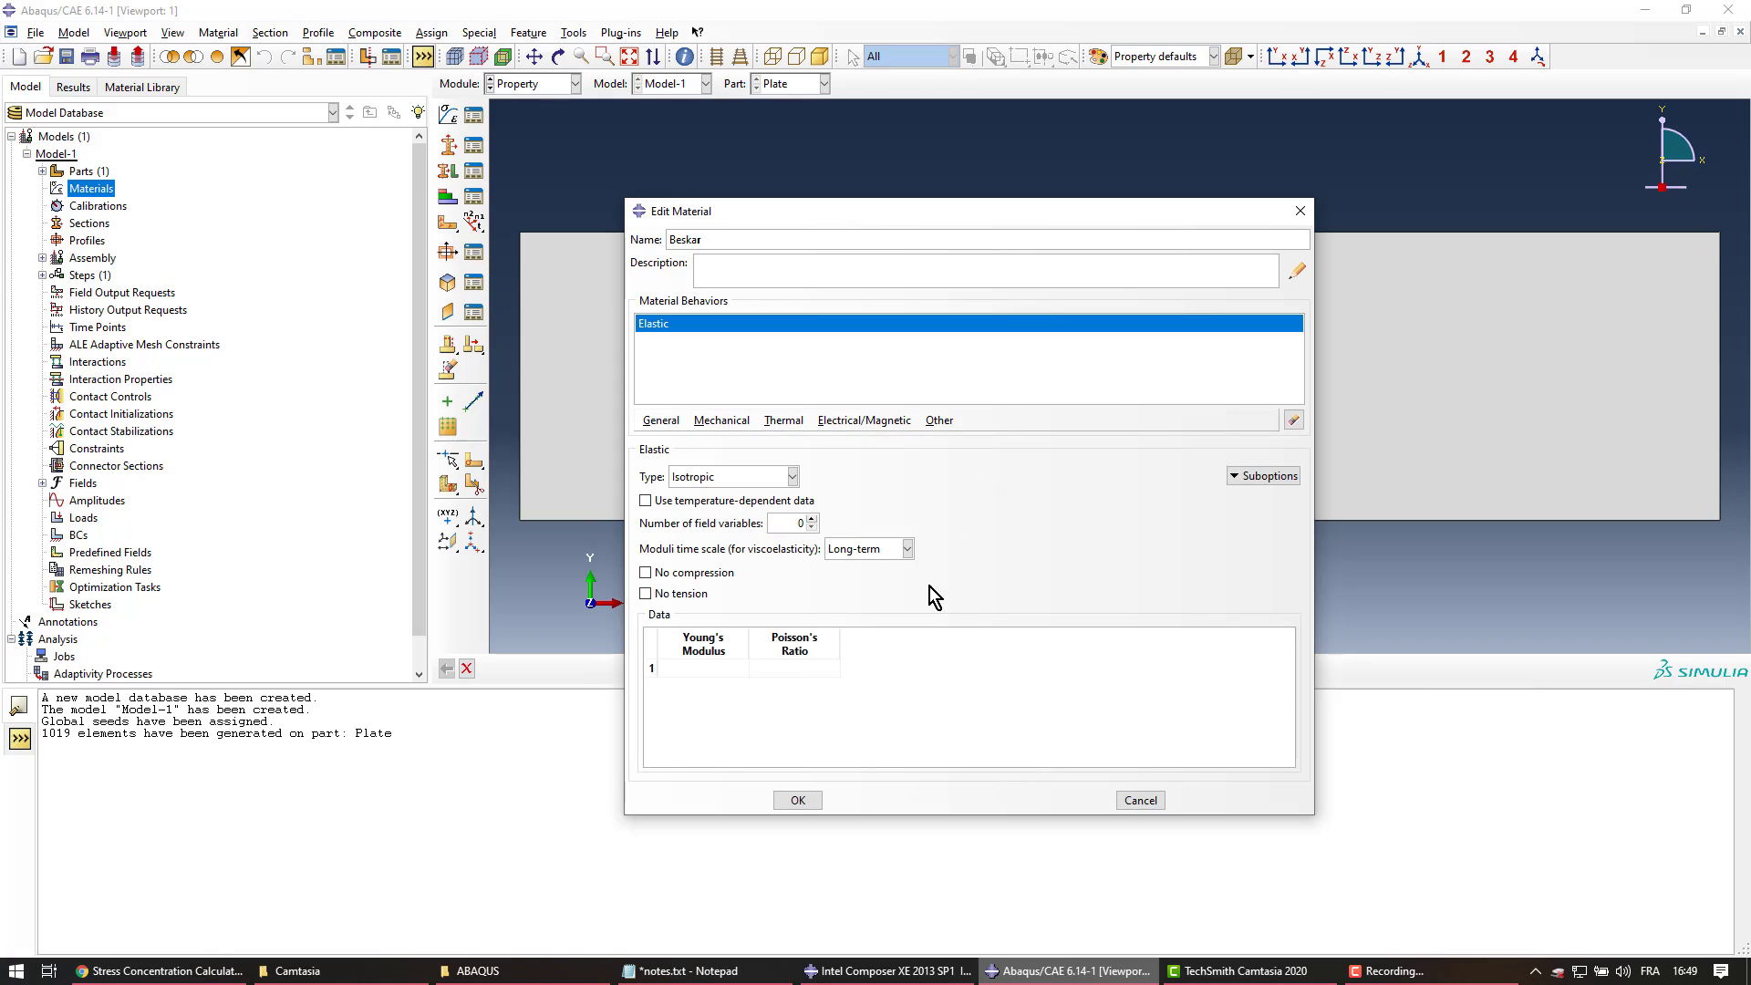
click(726, 668)
text(25)
text(0e3)
key(Tab)
text(0)
click(811, 799)
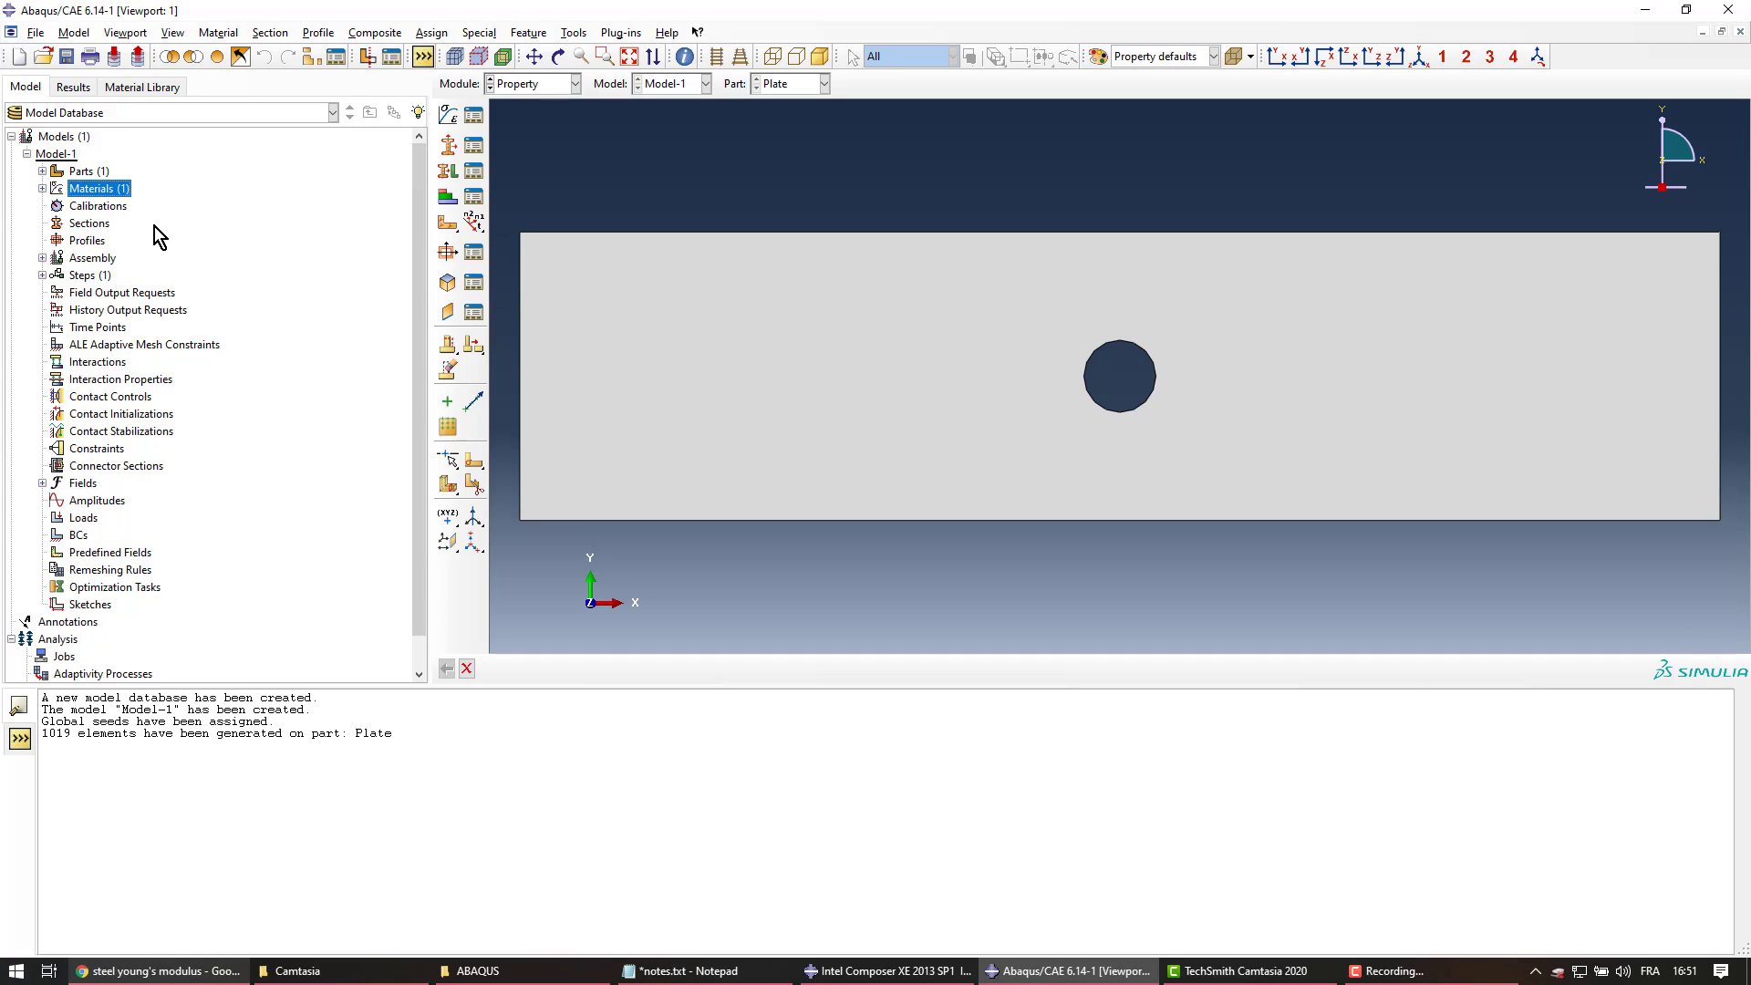
Create a Solid, Homogeneous section and rename it from Section-1 to BeskarSection
click(94, 226)
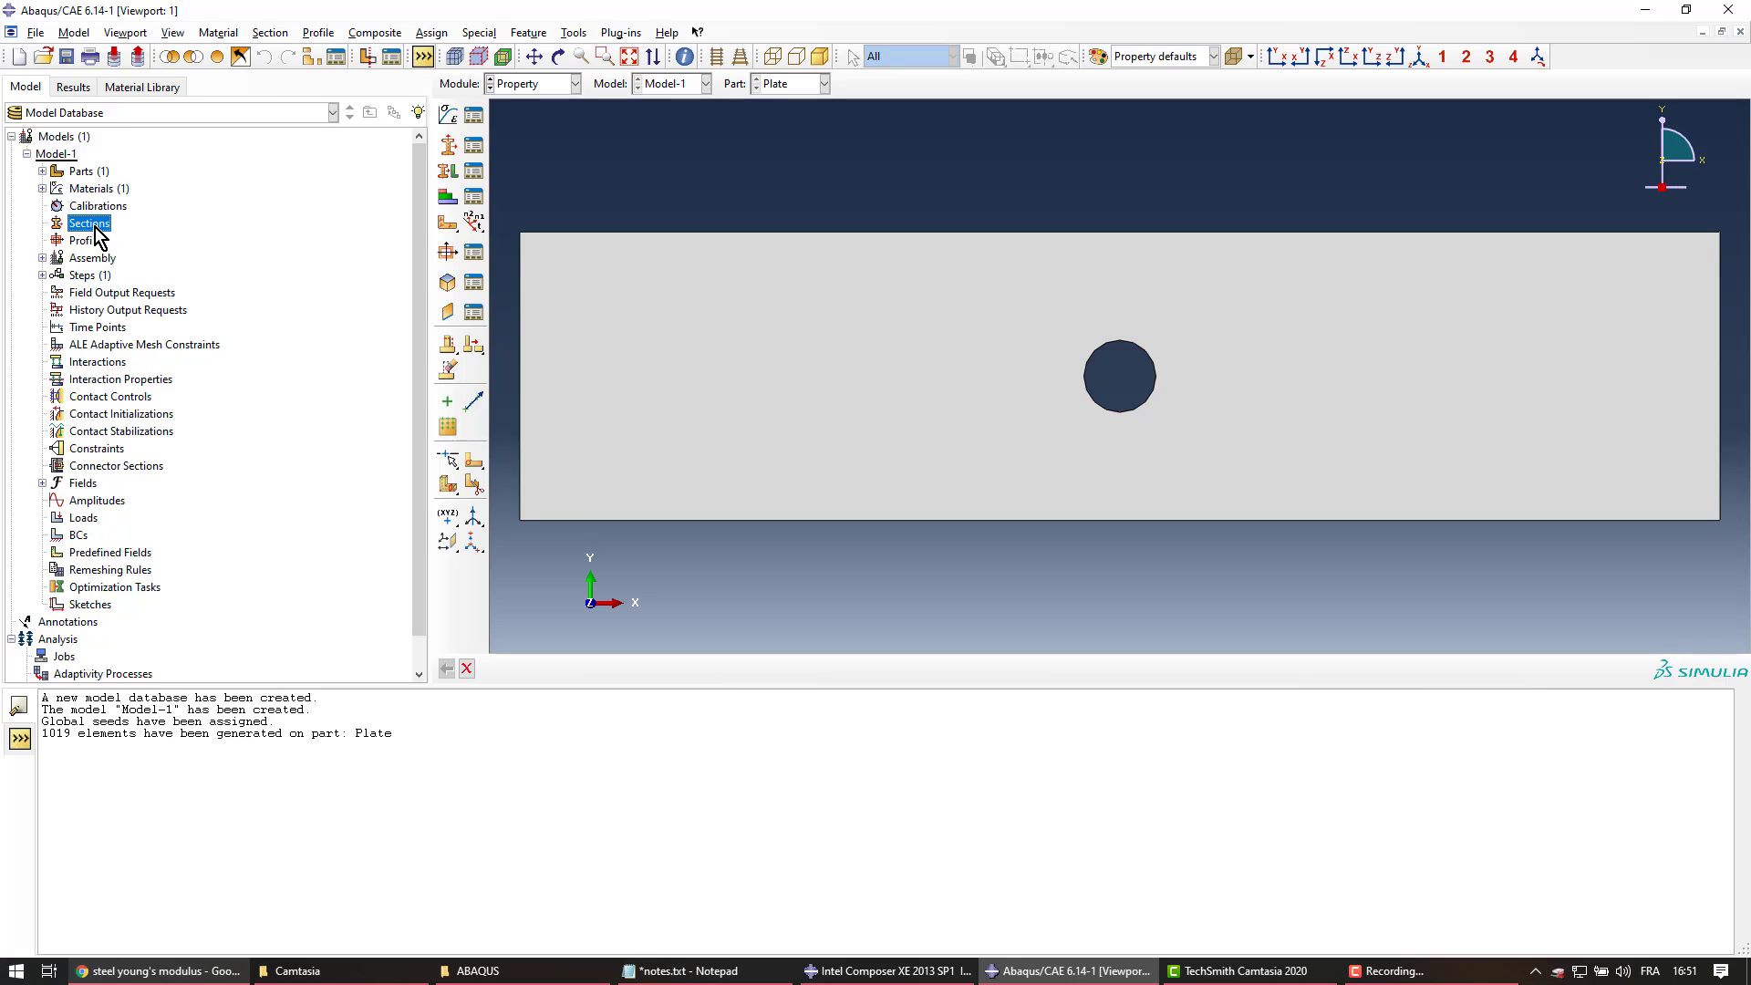
double_click(90, 224)
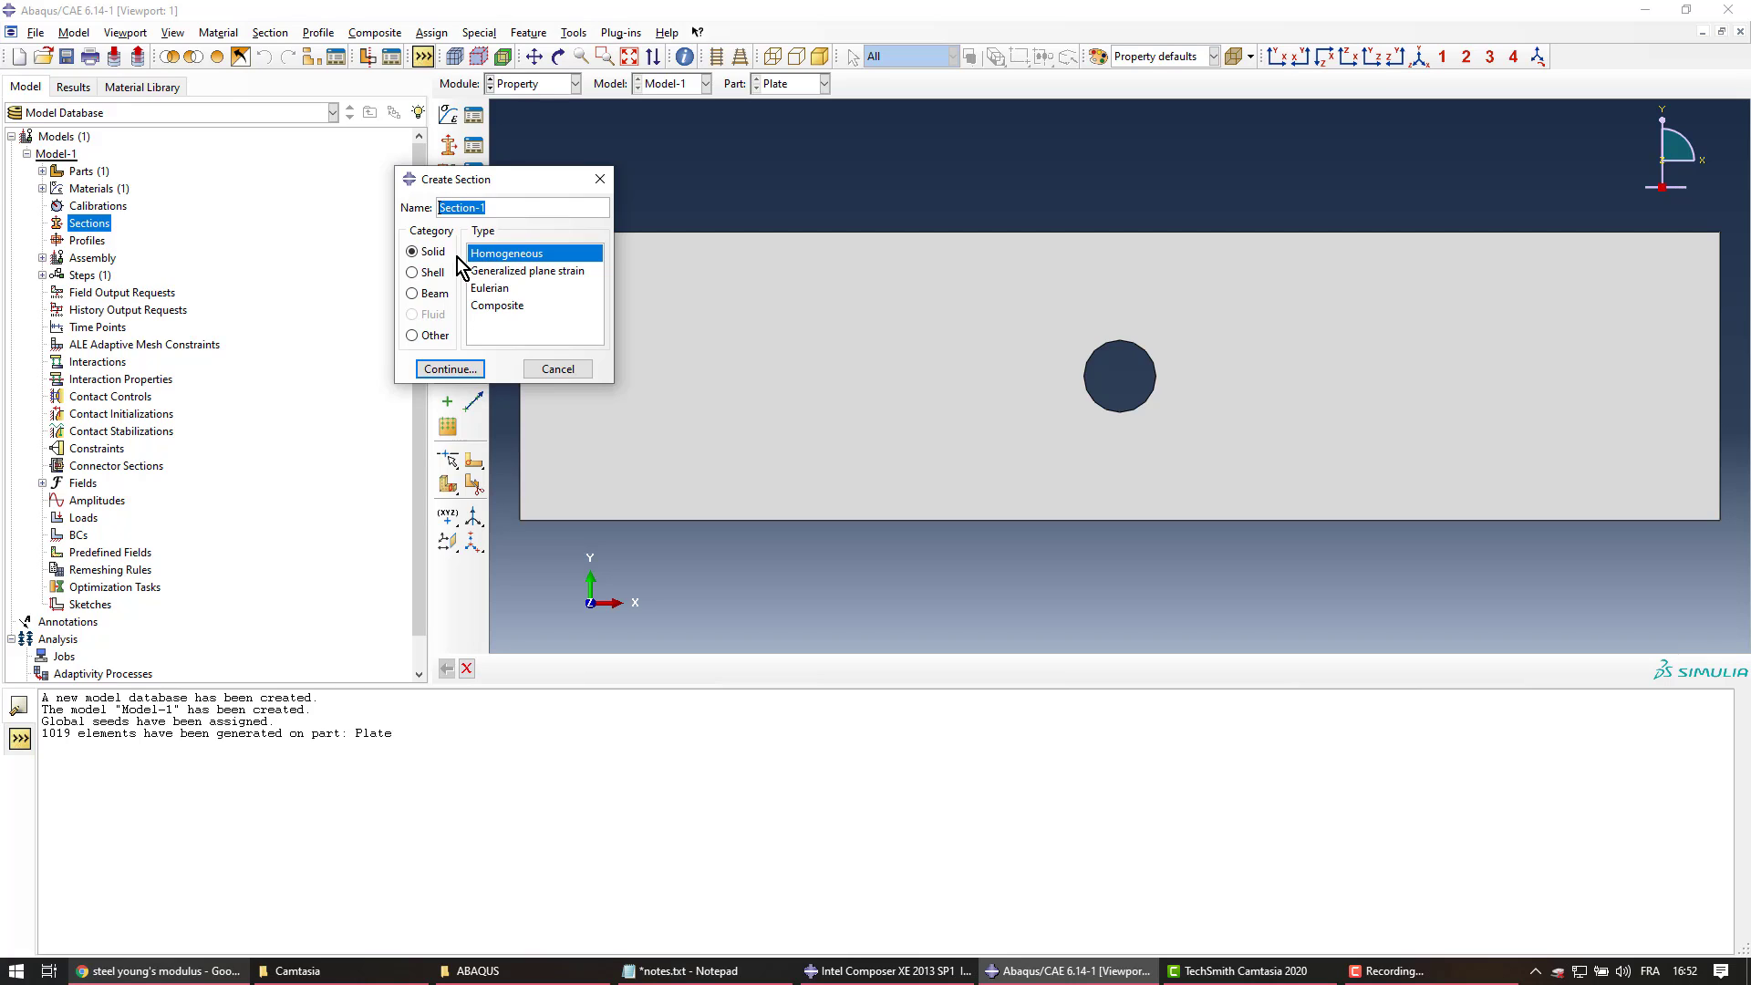
click(429, 274)
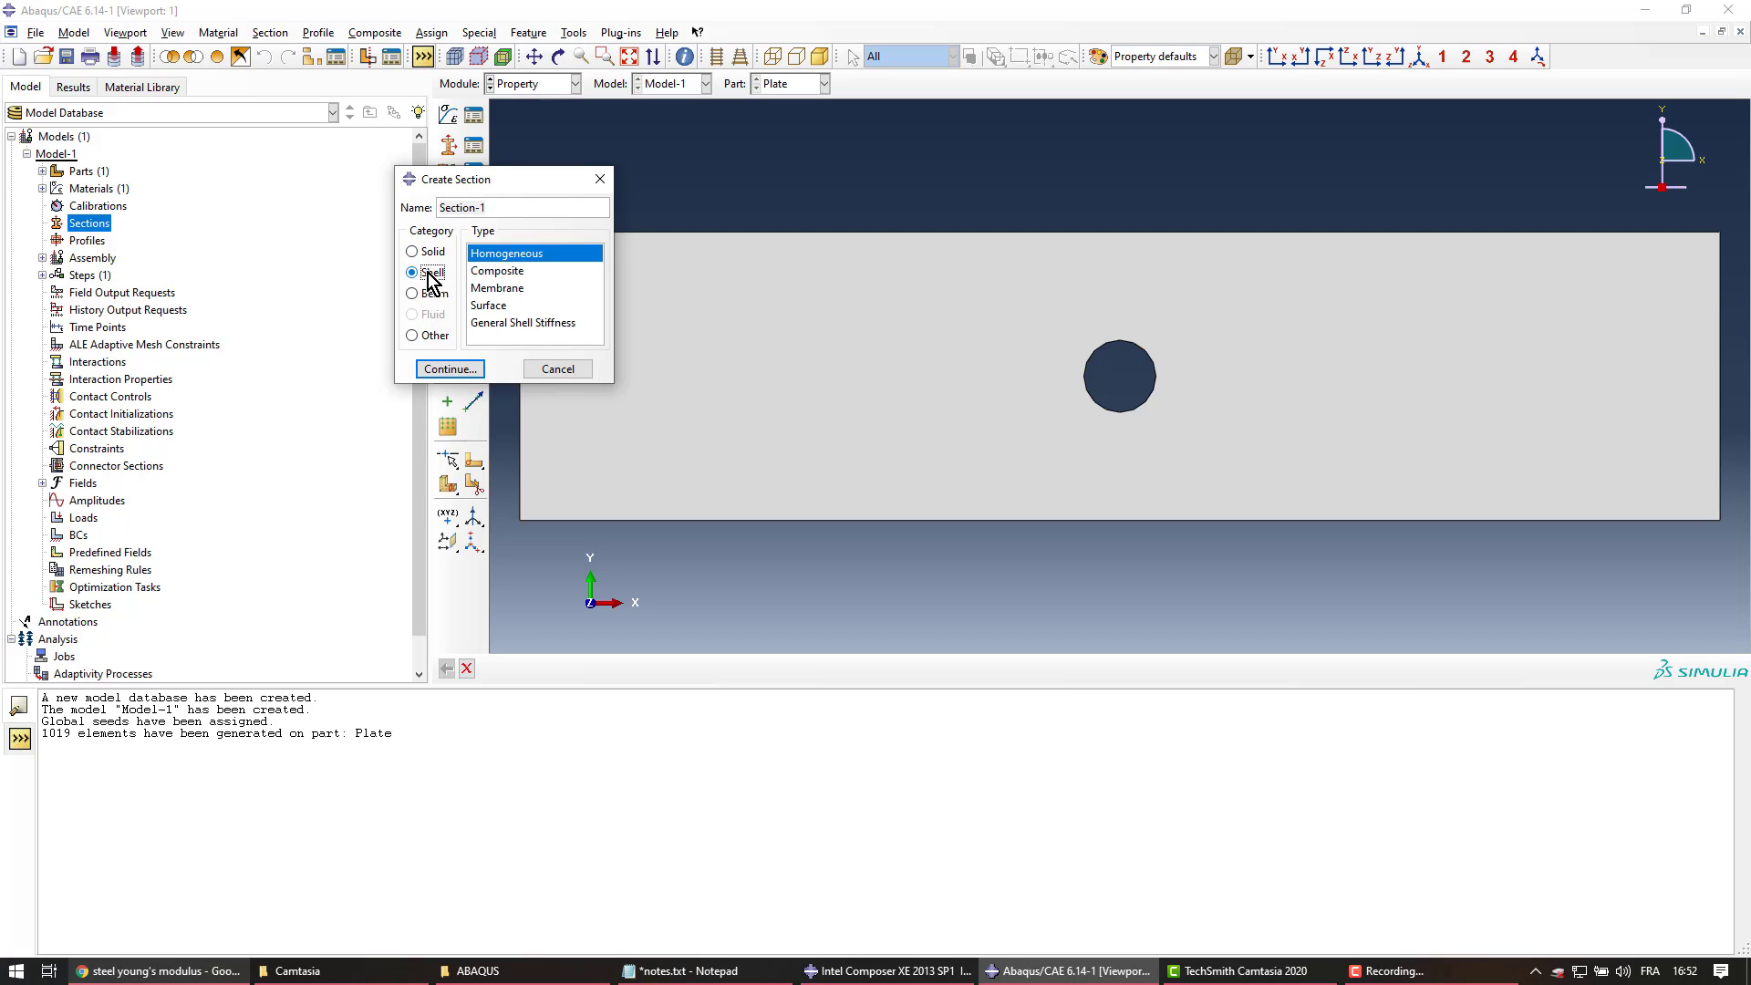
click(425, 252)
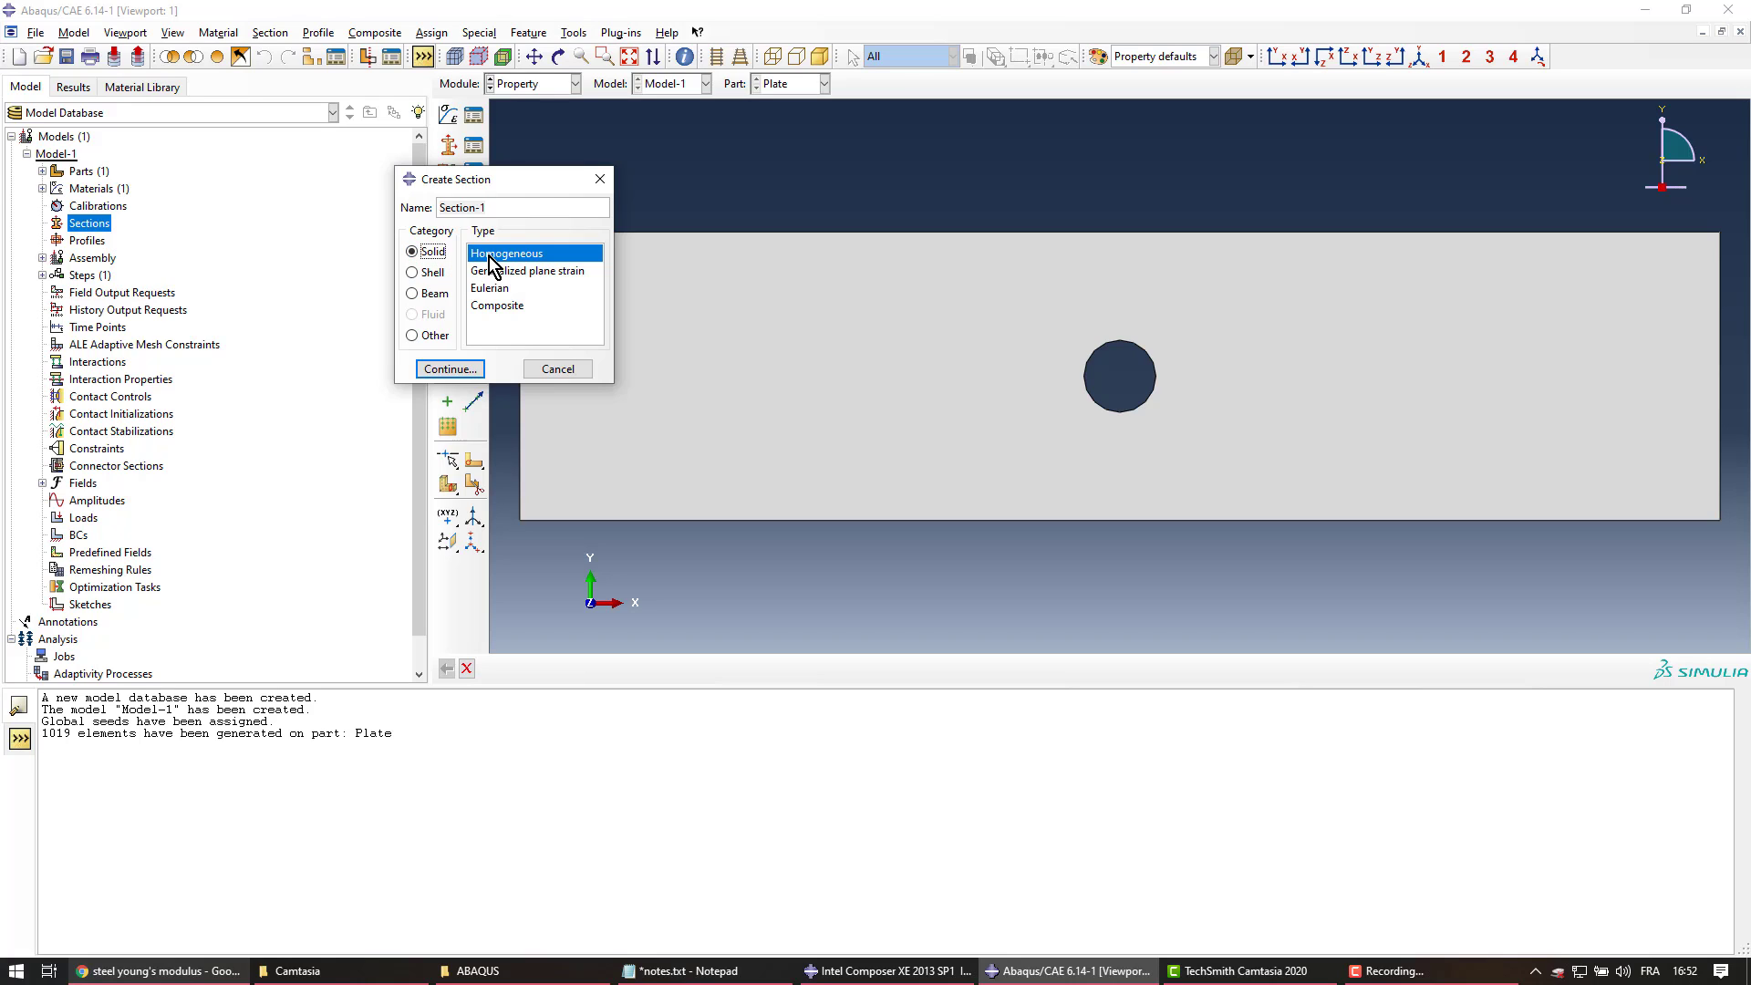
drag(488, 207, 404, 216)
text(BeskarSectio)
Create BeskarSection with material Beskar and plane stress/strain thickness enabled at 1
click(465, 368)
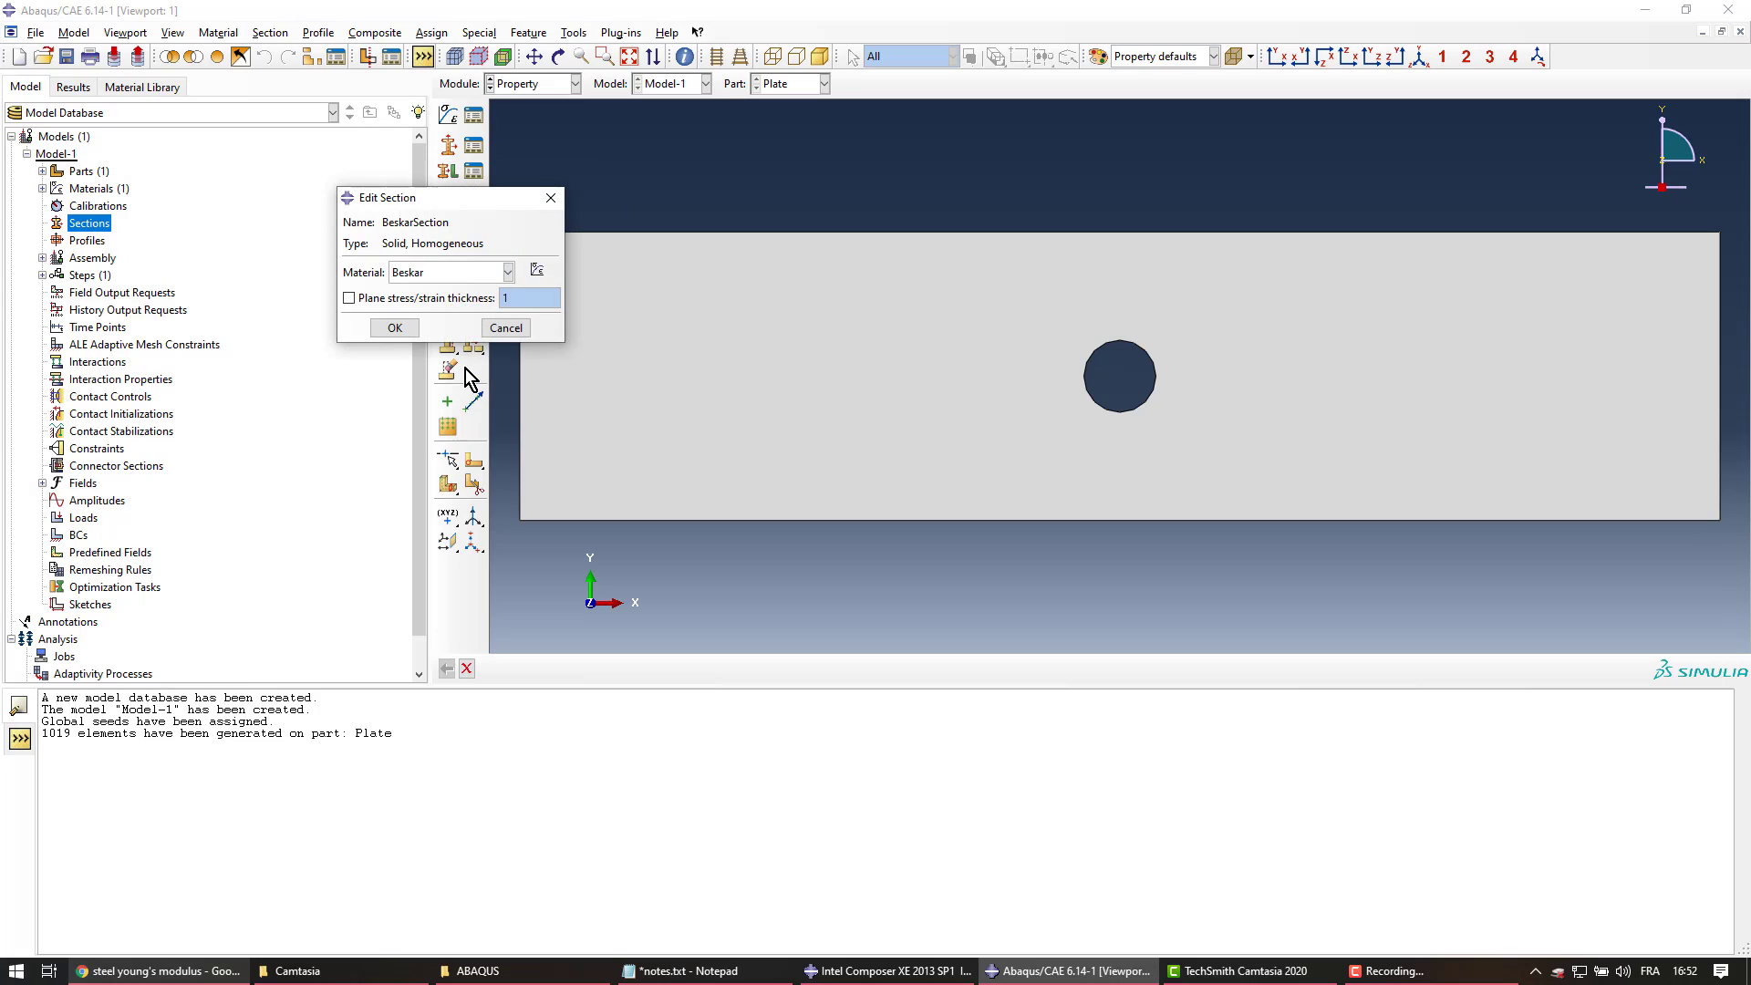
click(435, 270)
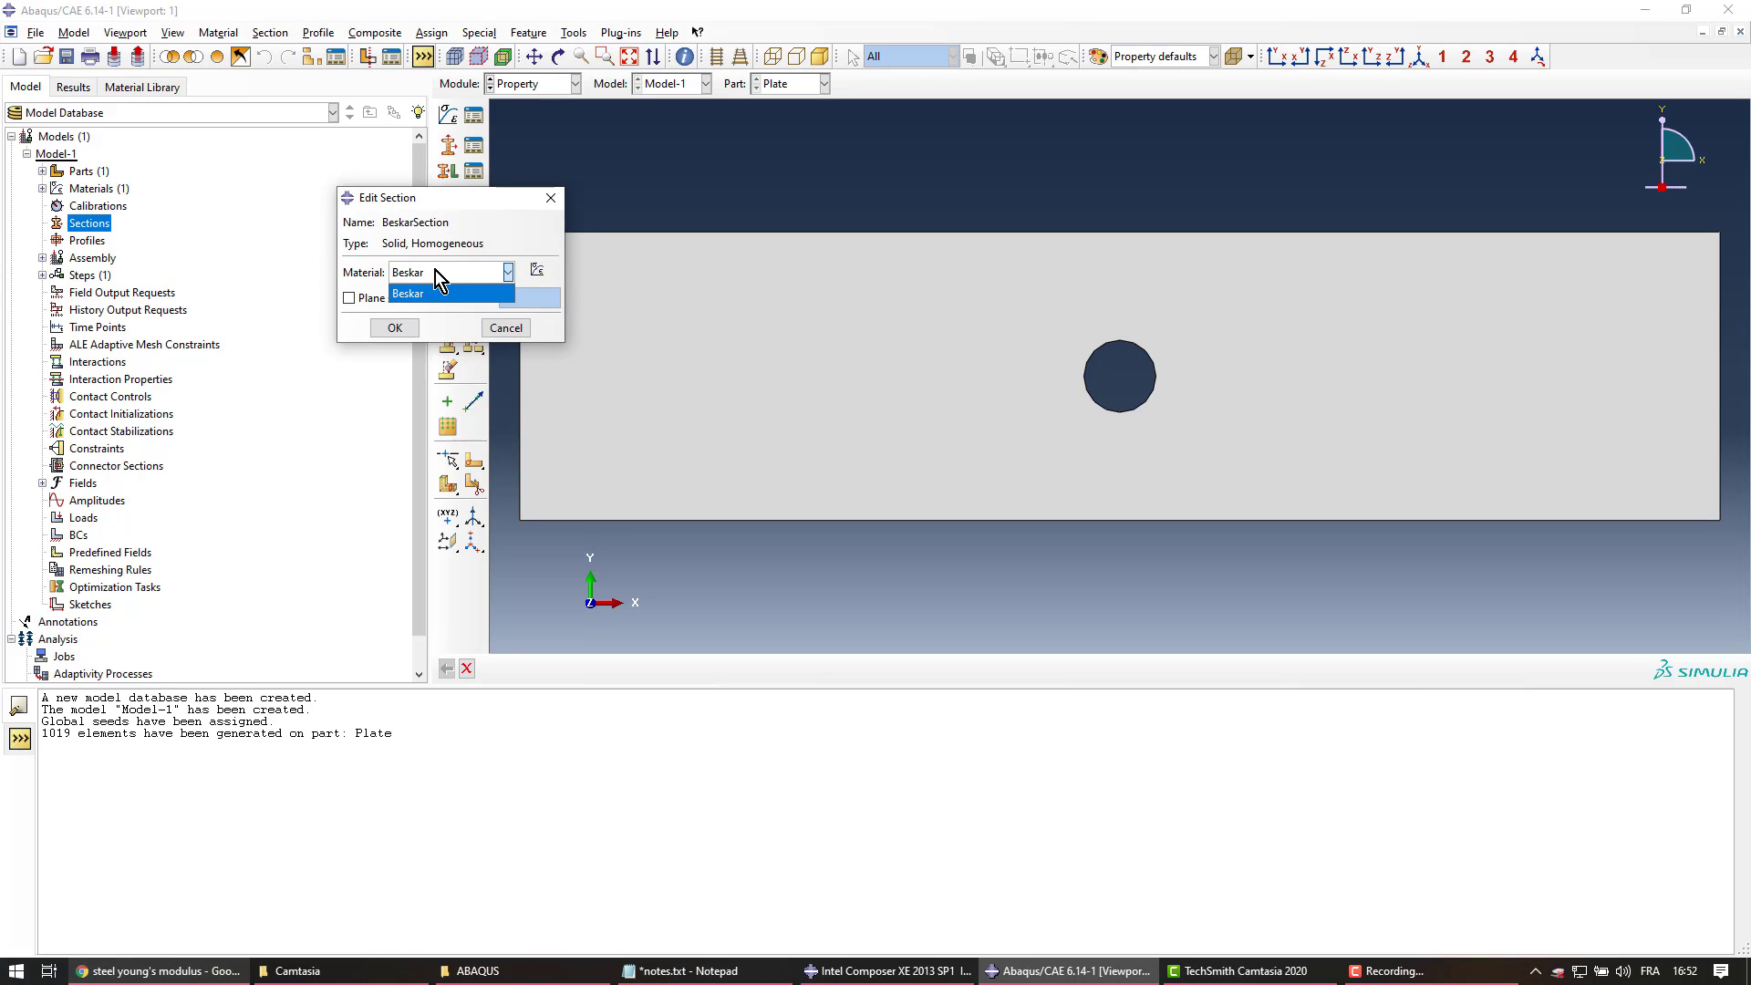
click(435, 270)
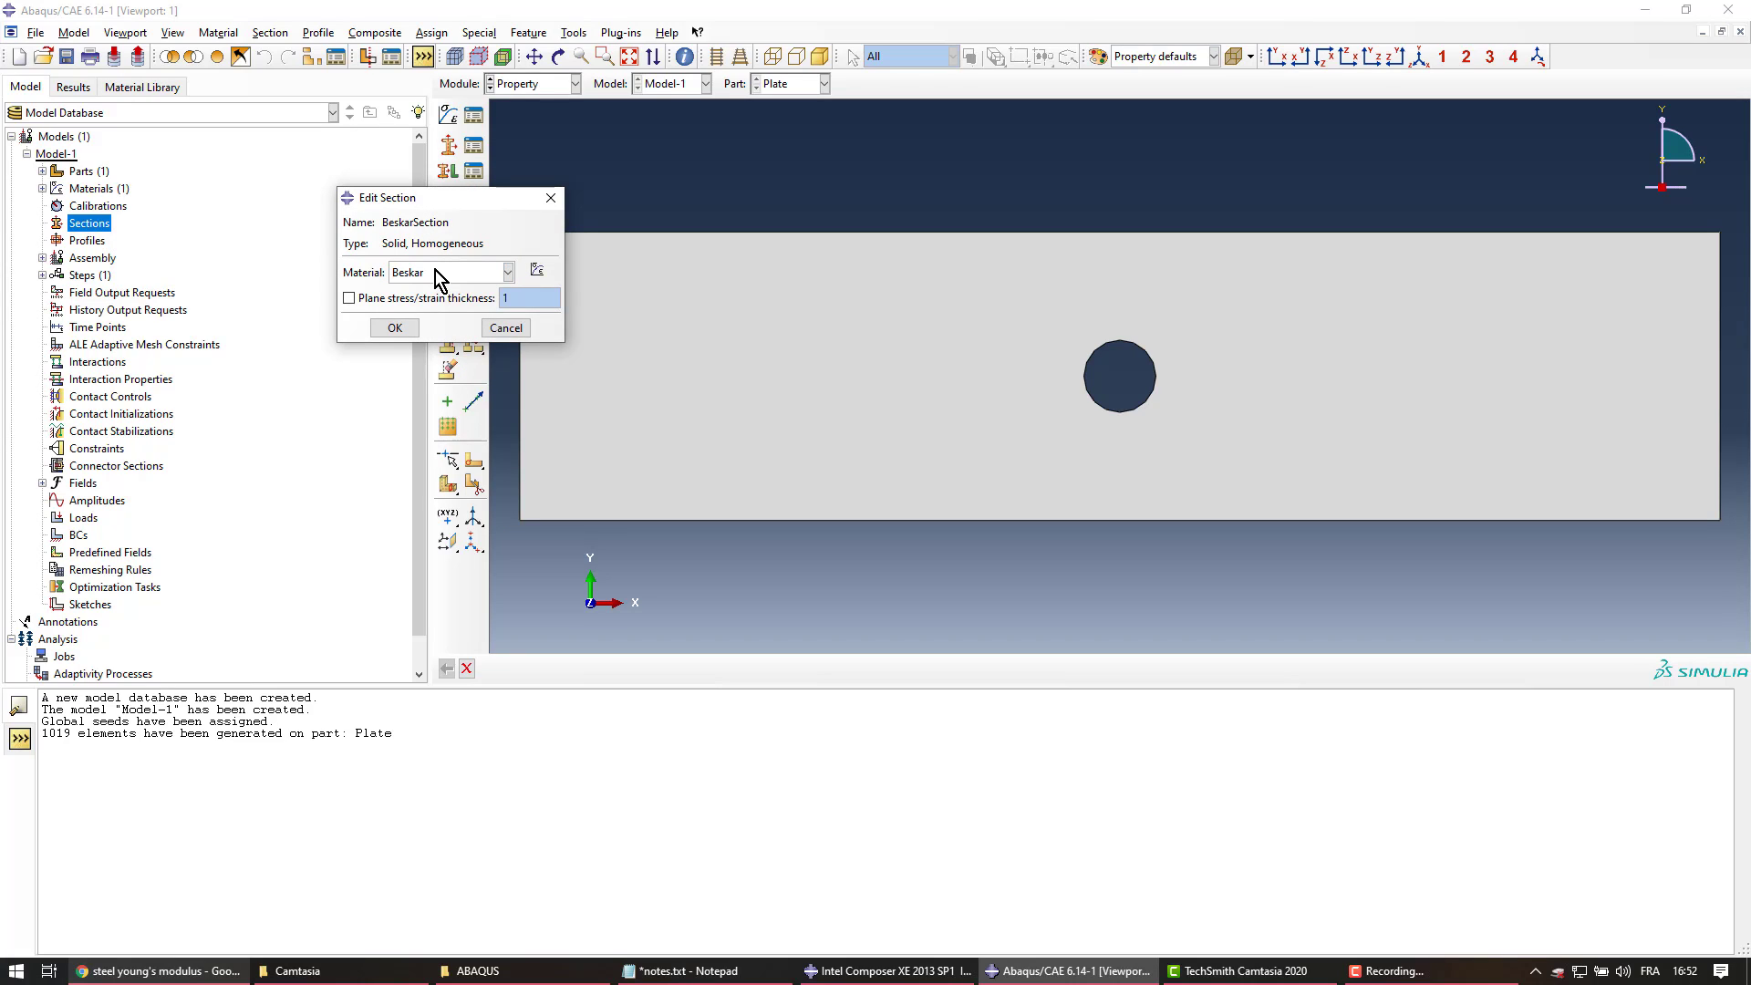
click(451, 272)
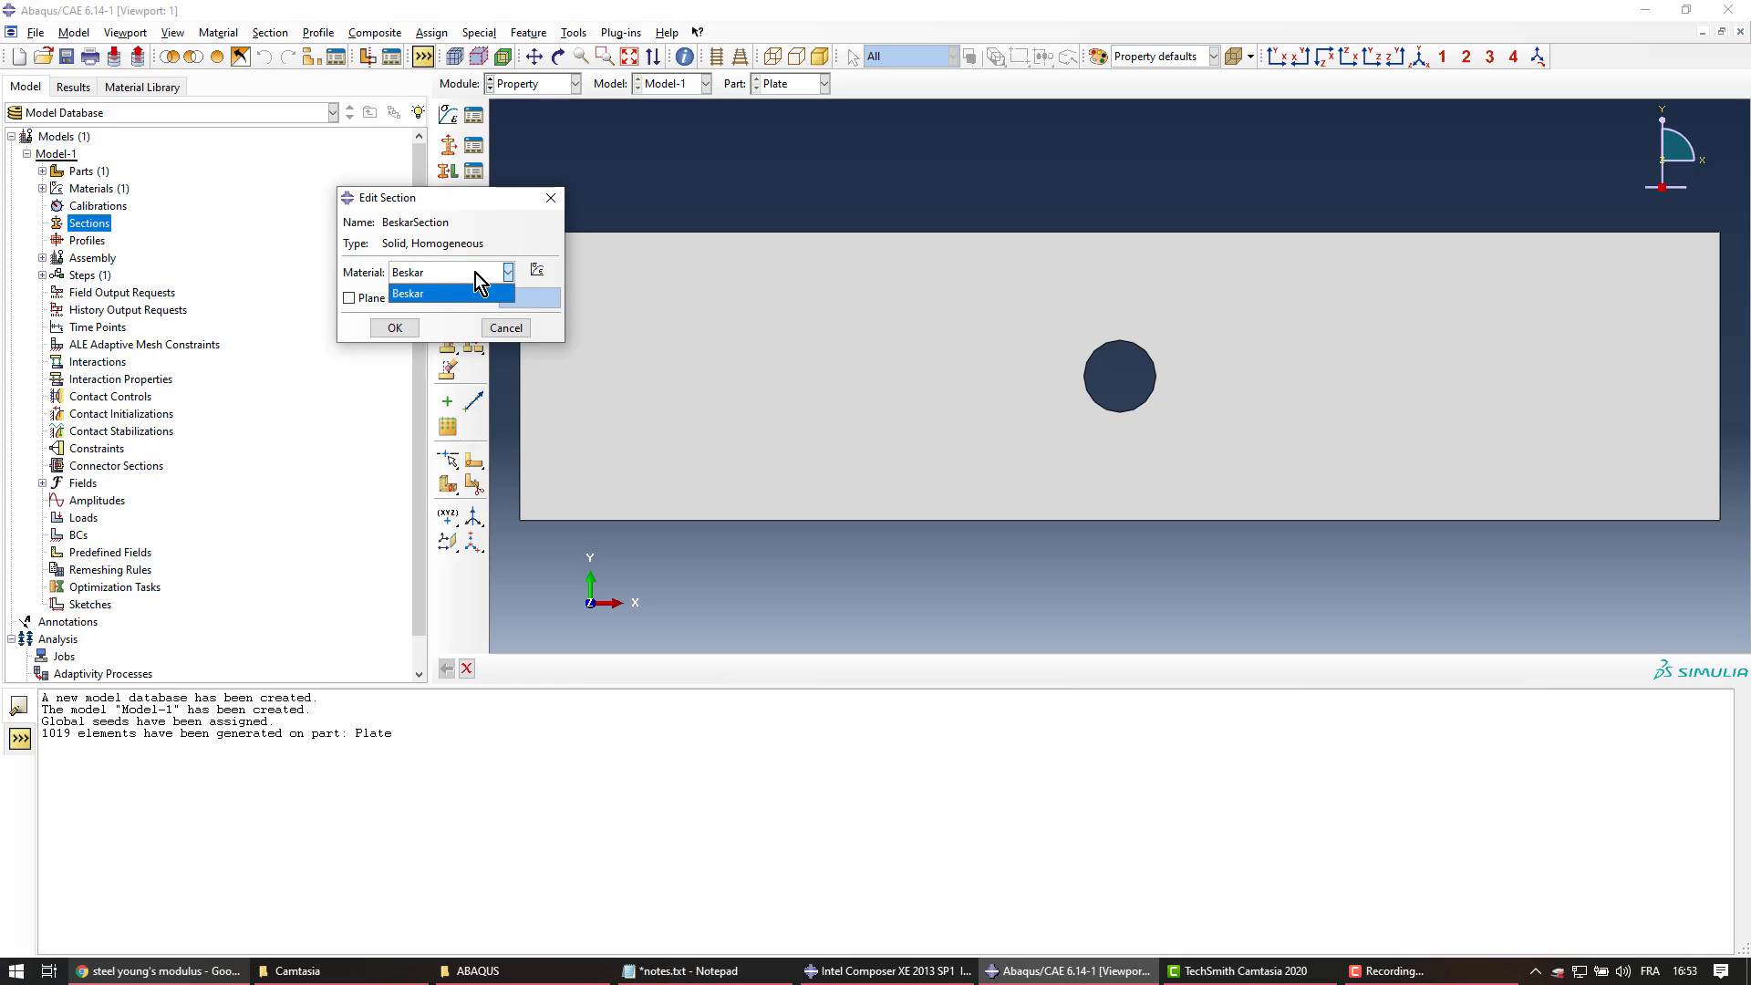
click(458, 276)
click(350, 301)
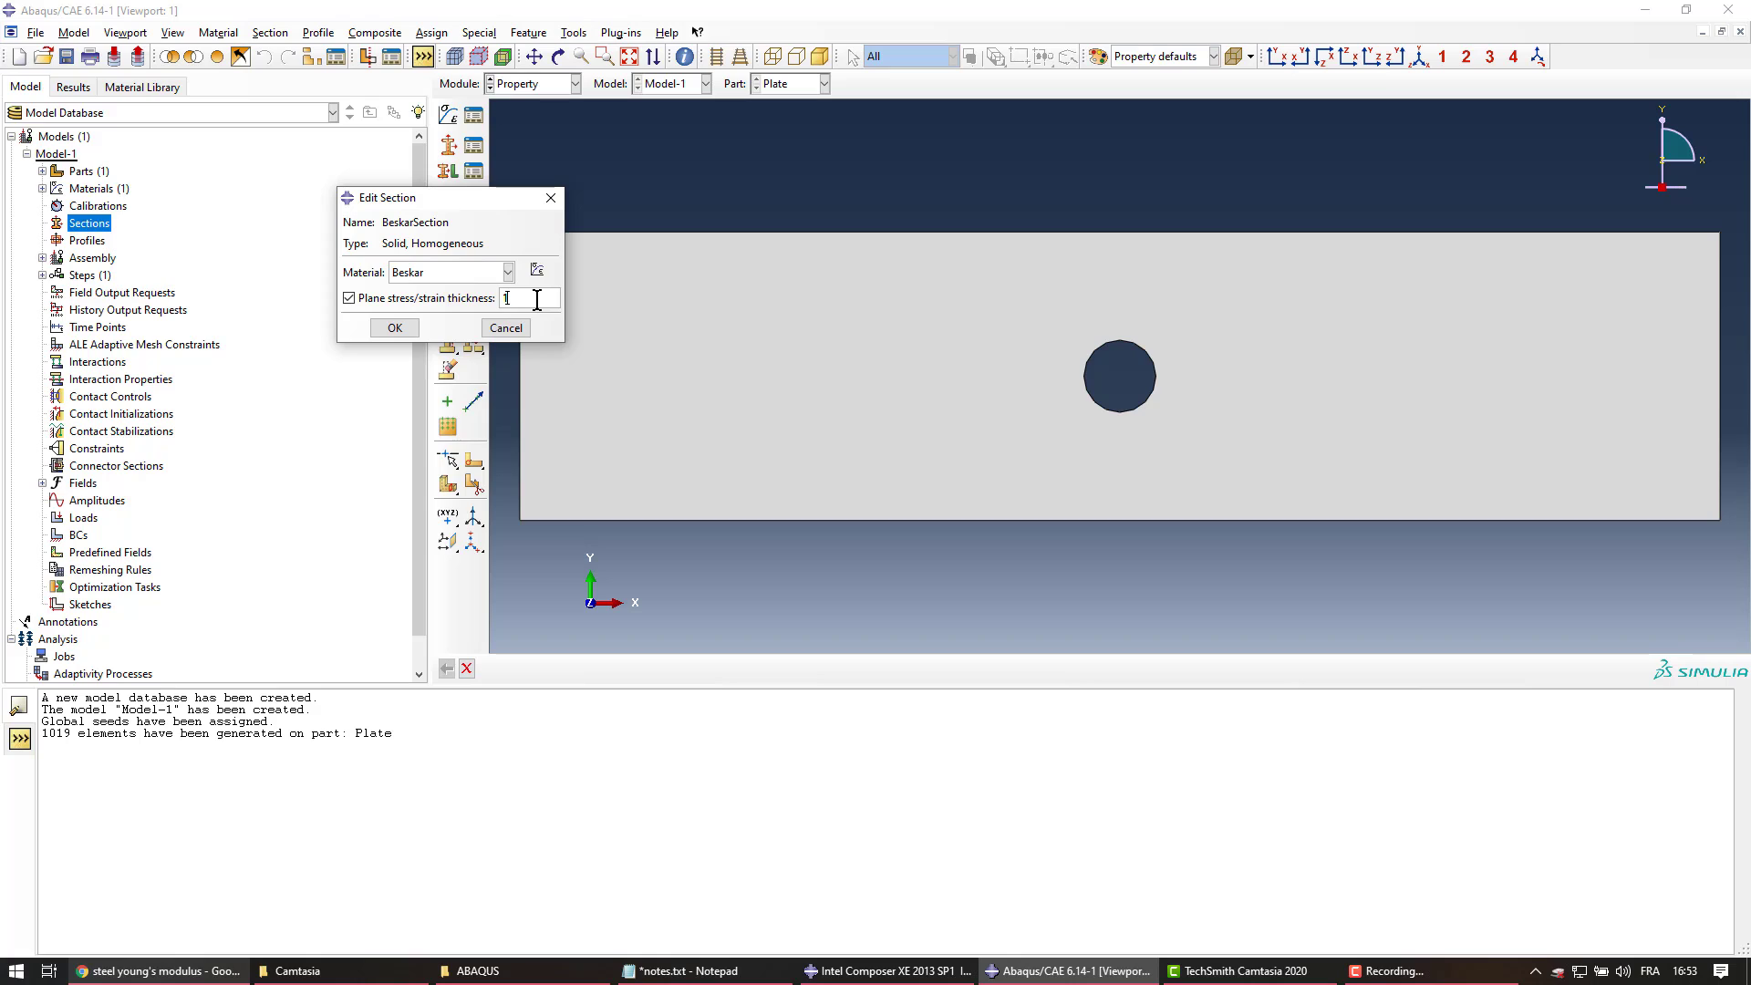
double_click(533, 299)
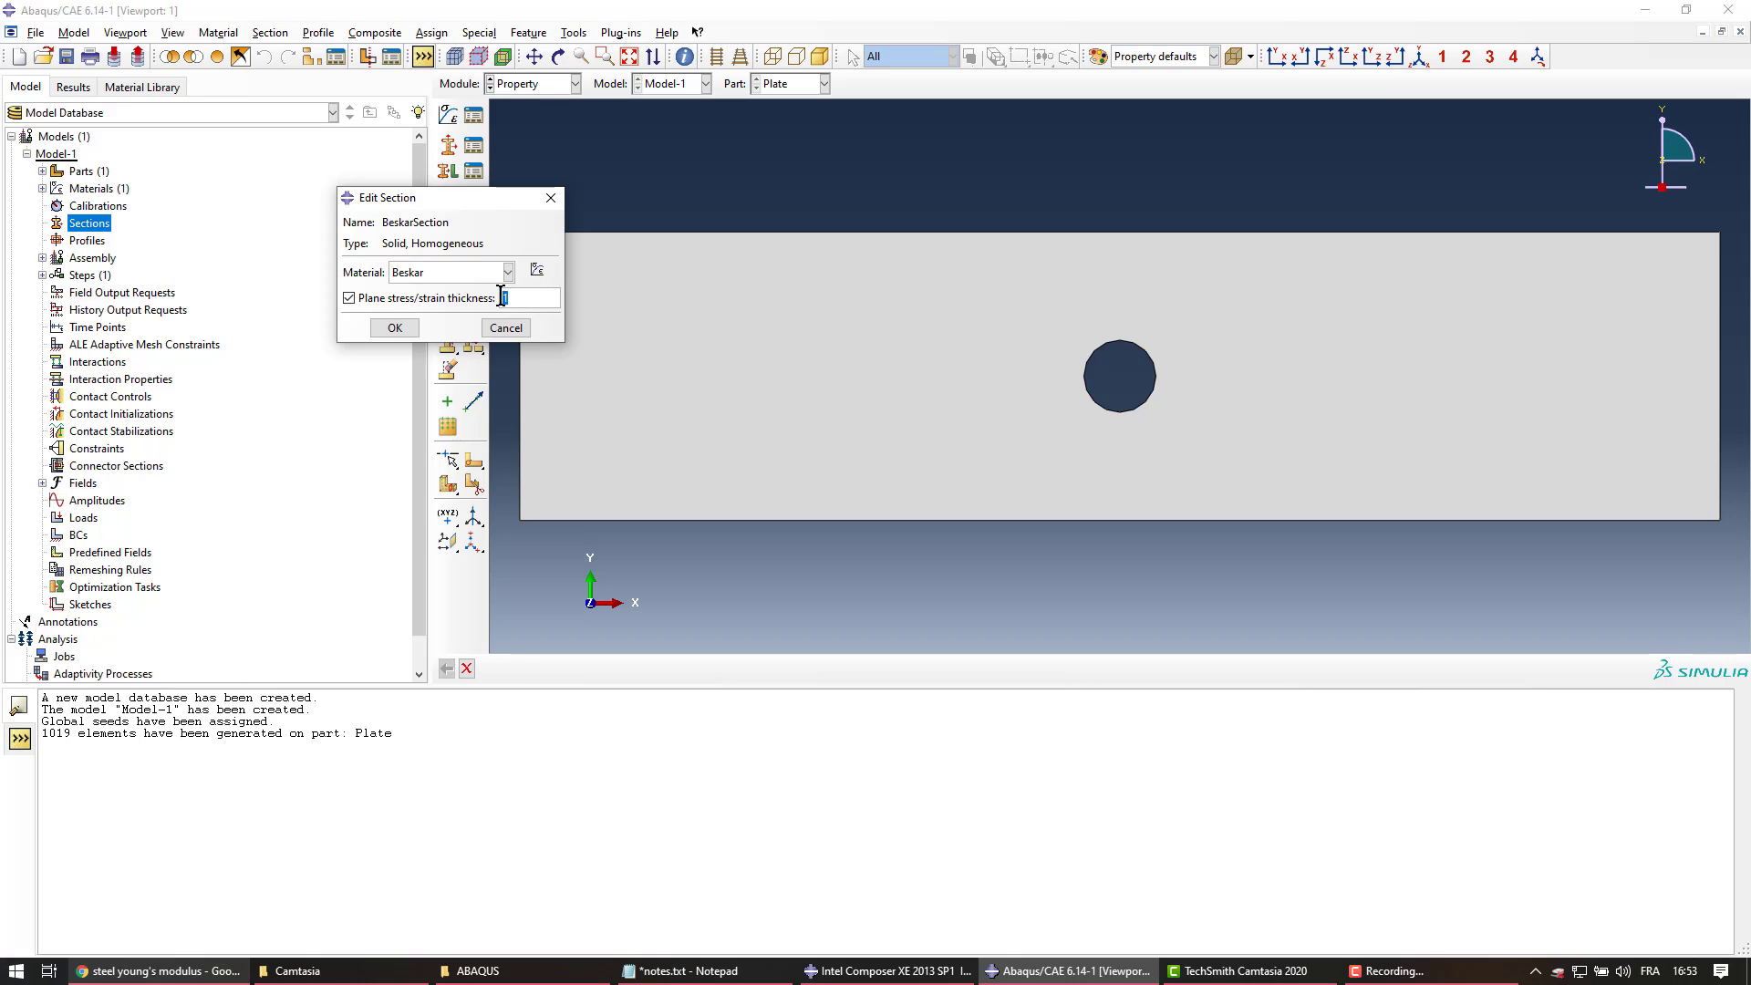
click(394, 327)
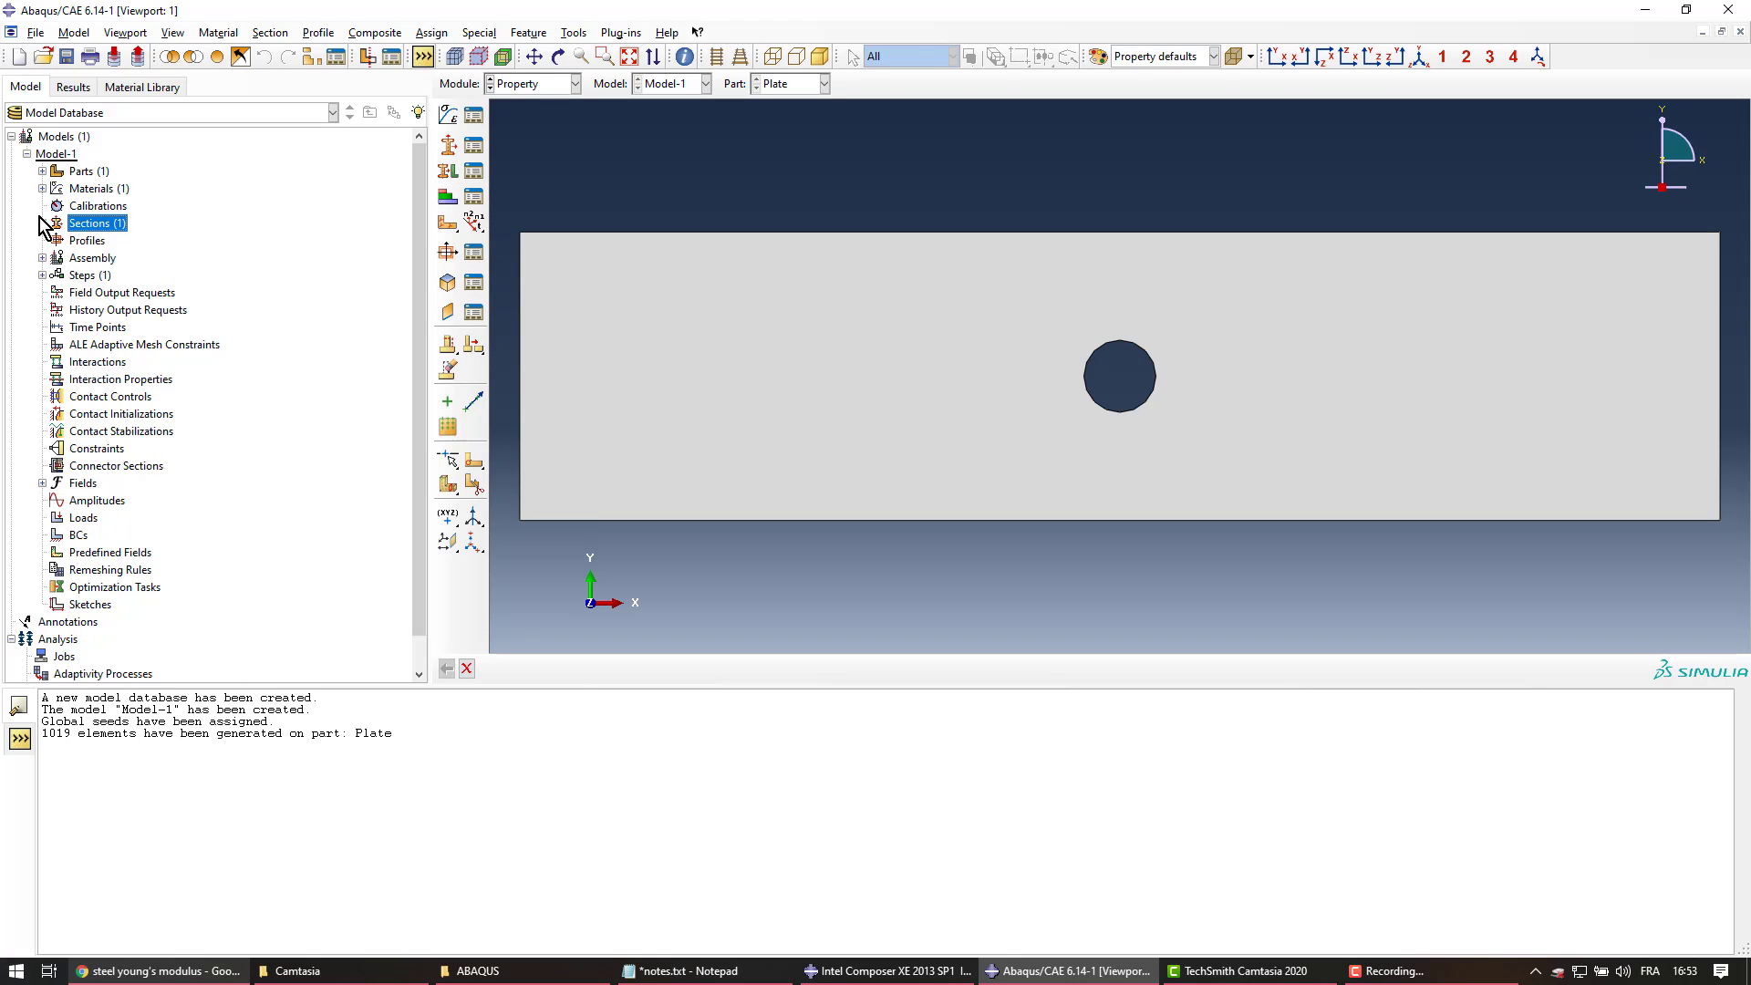
Expand Materials, Sections and Parts in the model tree to show Beskar, BeskarSection and Plate
click(42, 223)
click(42, 188)
click(81, 205)
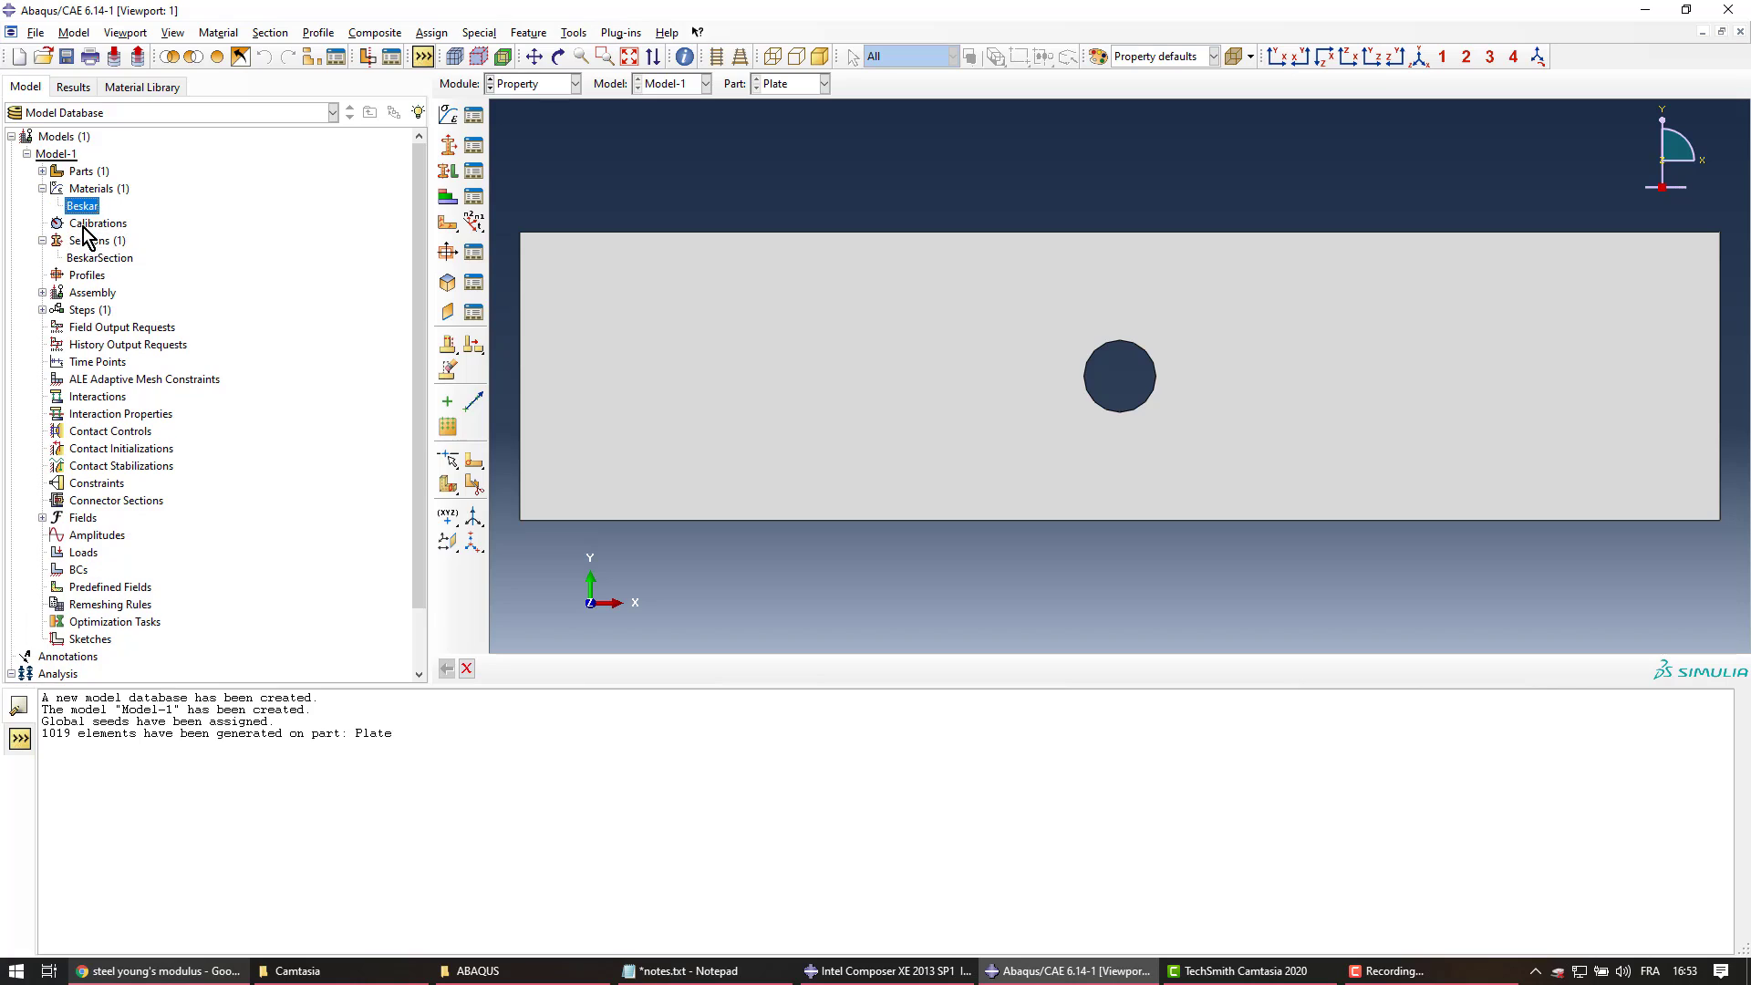
click(92, 258)
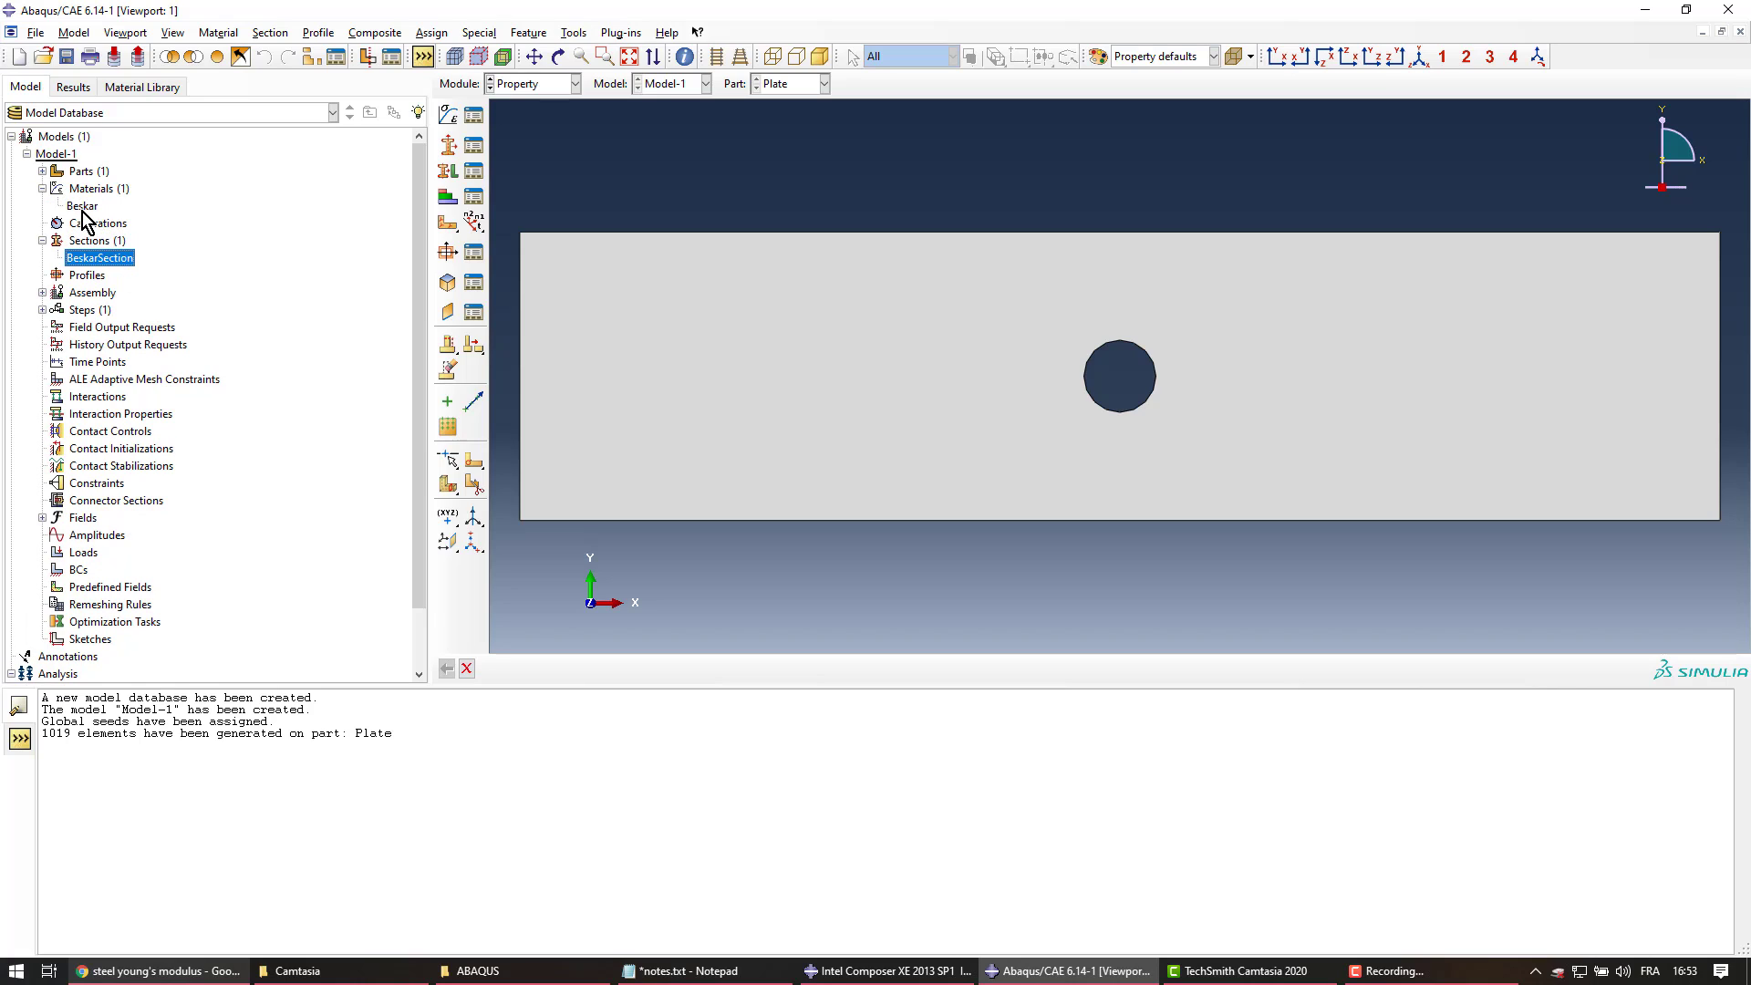
click(42, 172)
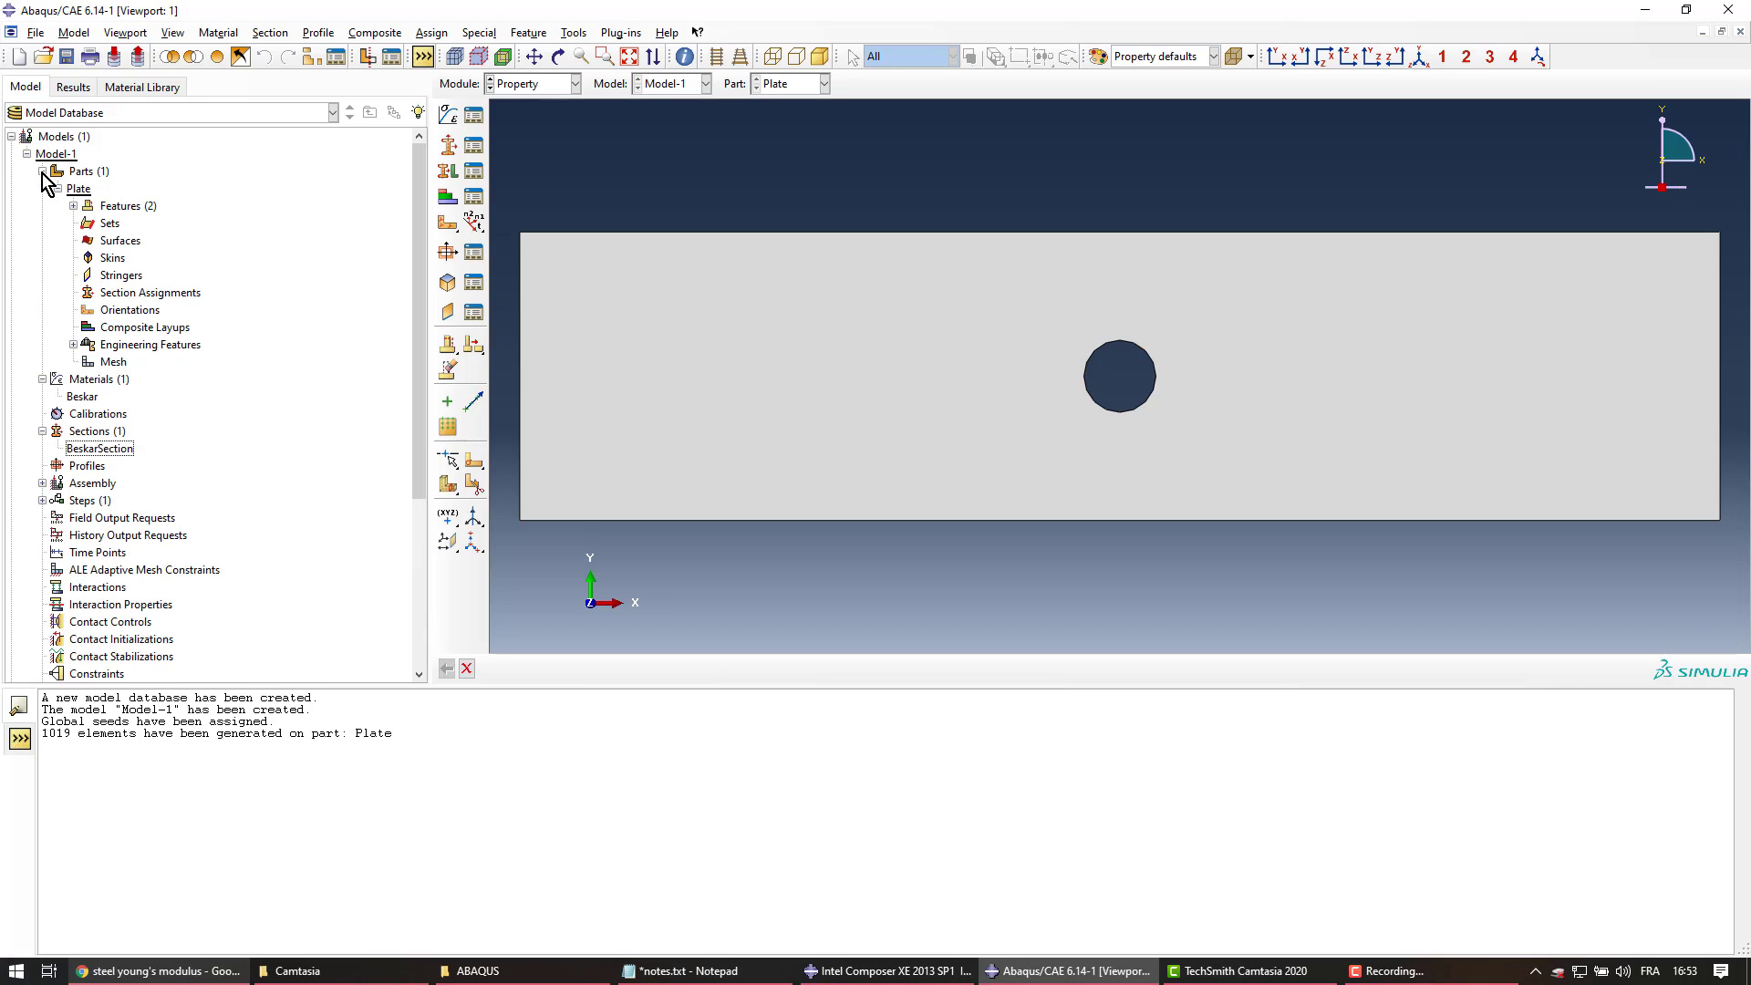
click(120, 293)
Start a section assignment on Plate, picking the whole plate with Create set unchecked
double_click(129, 293)
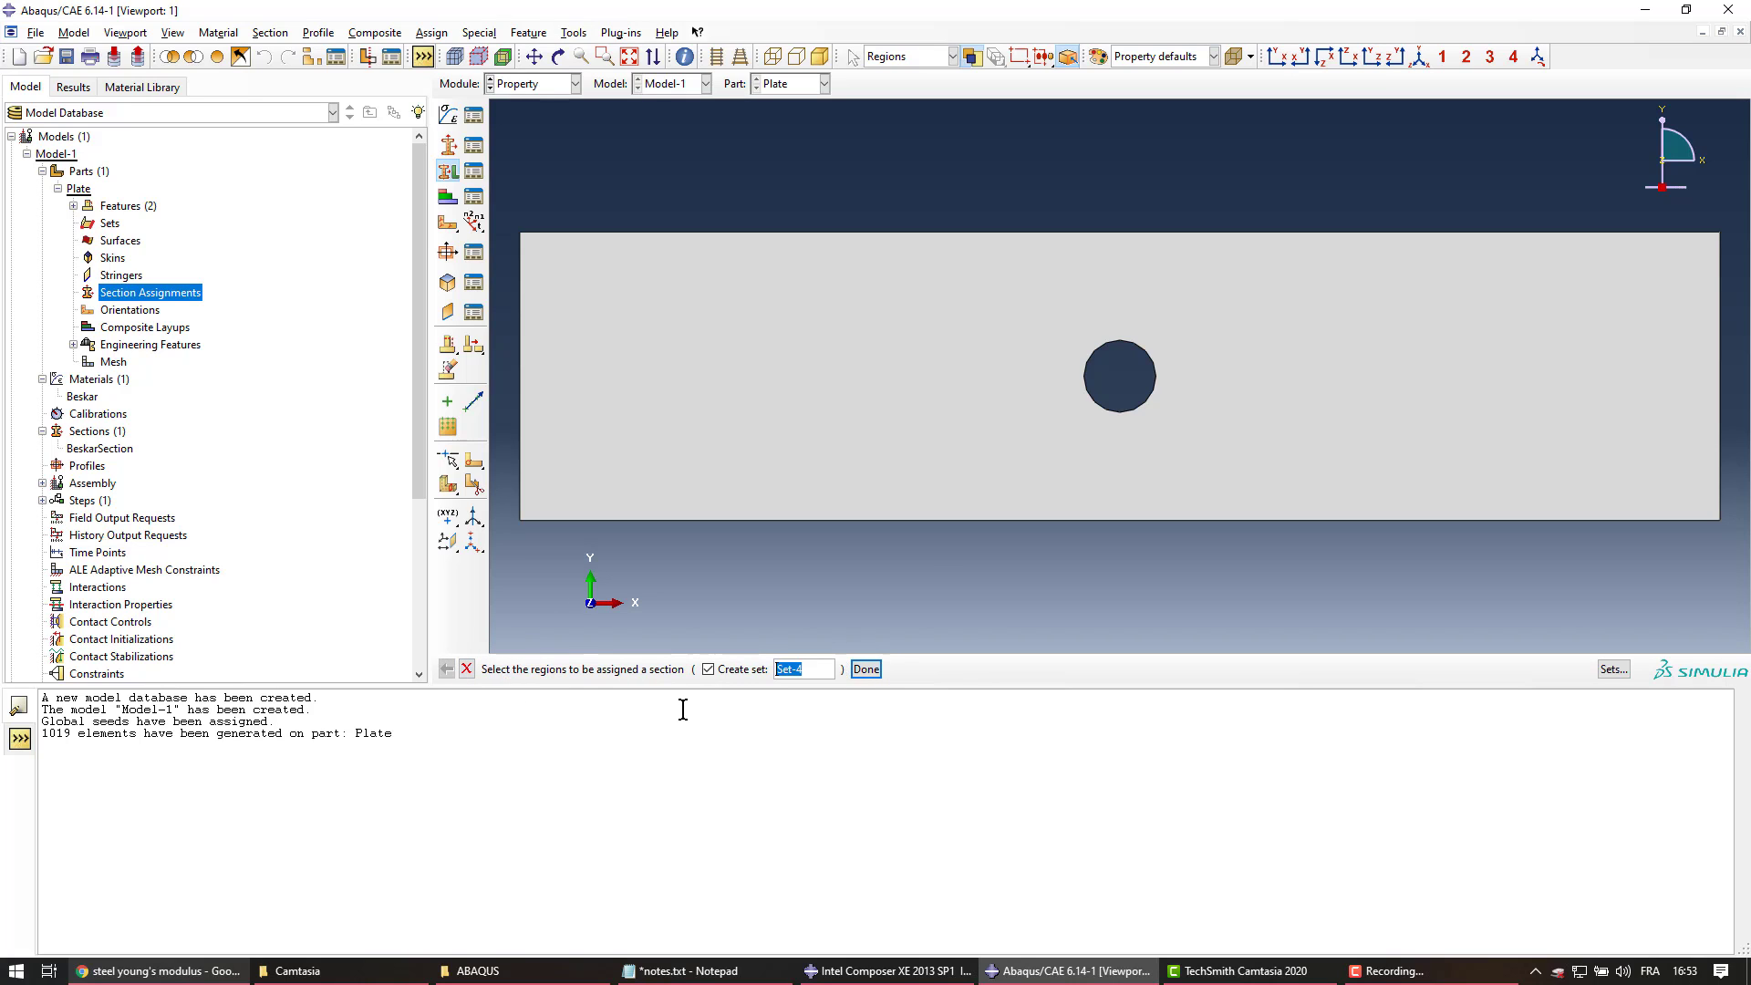
click(812, 413)
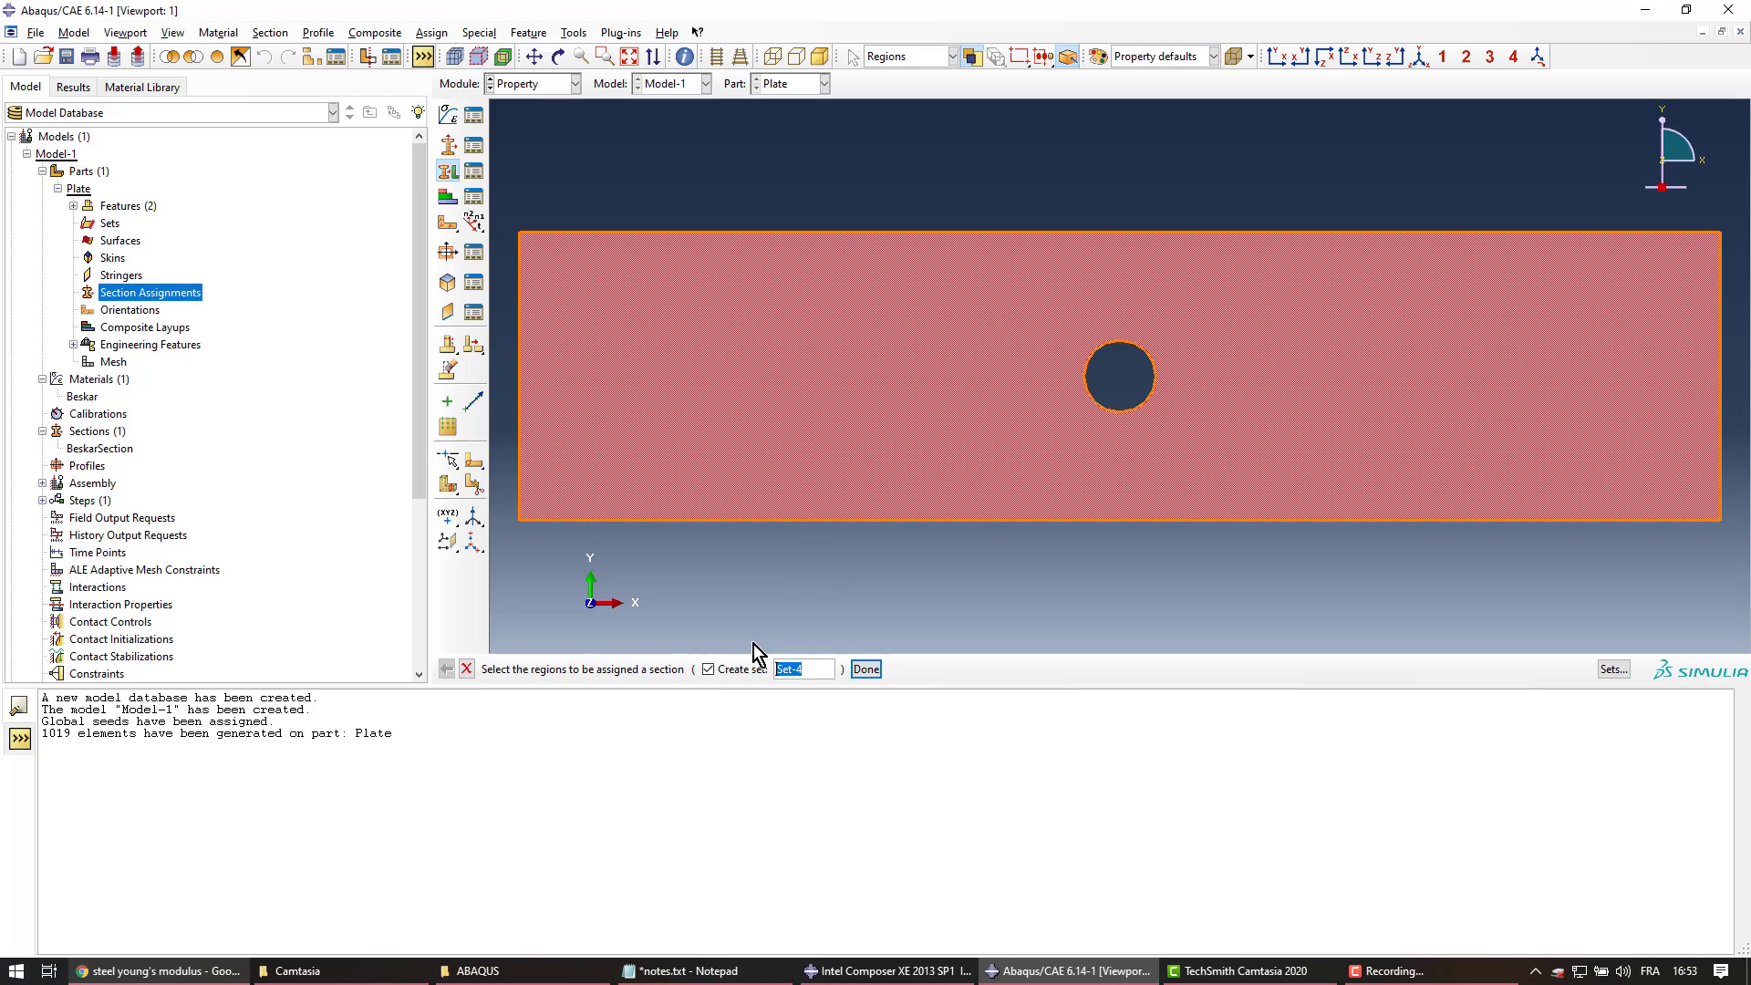
click(709, 671)
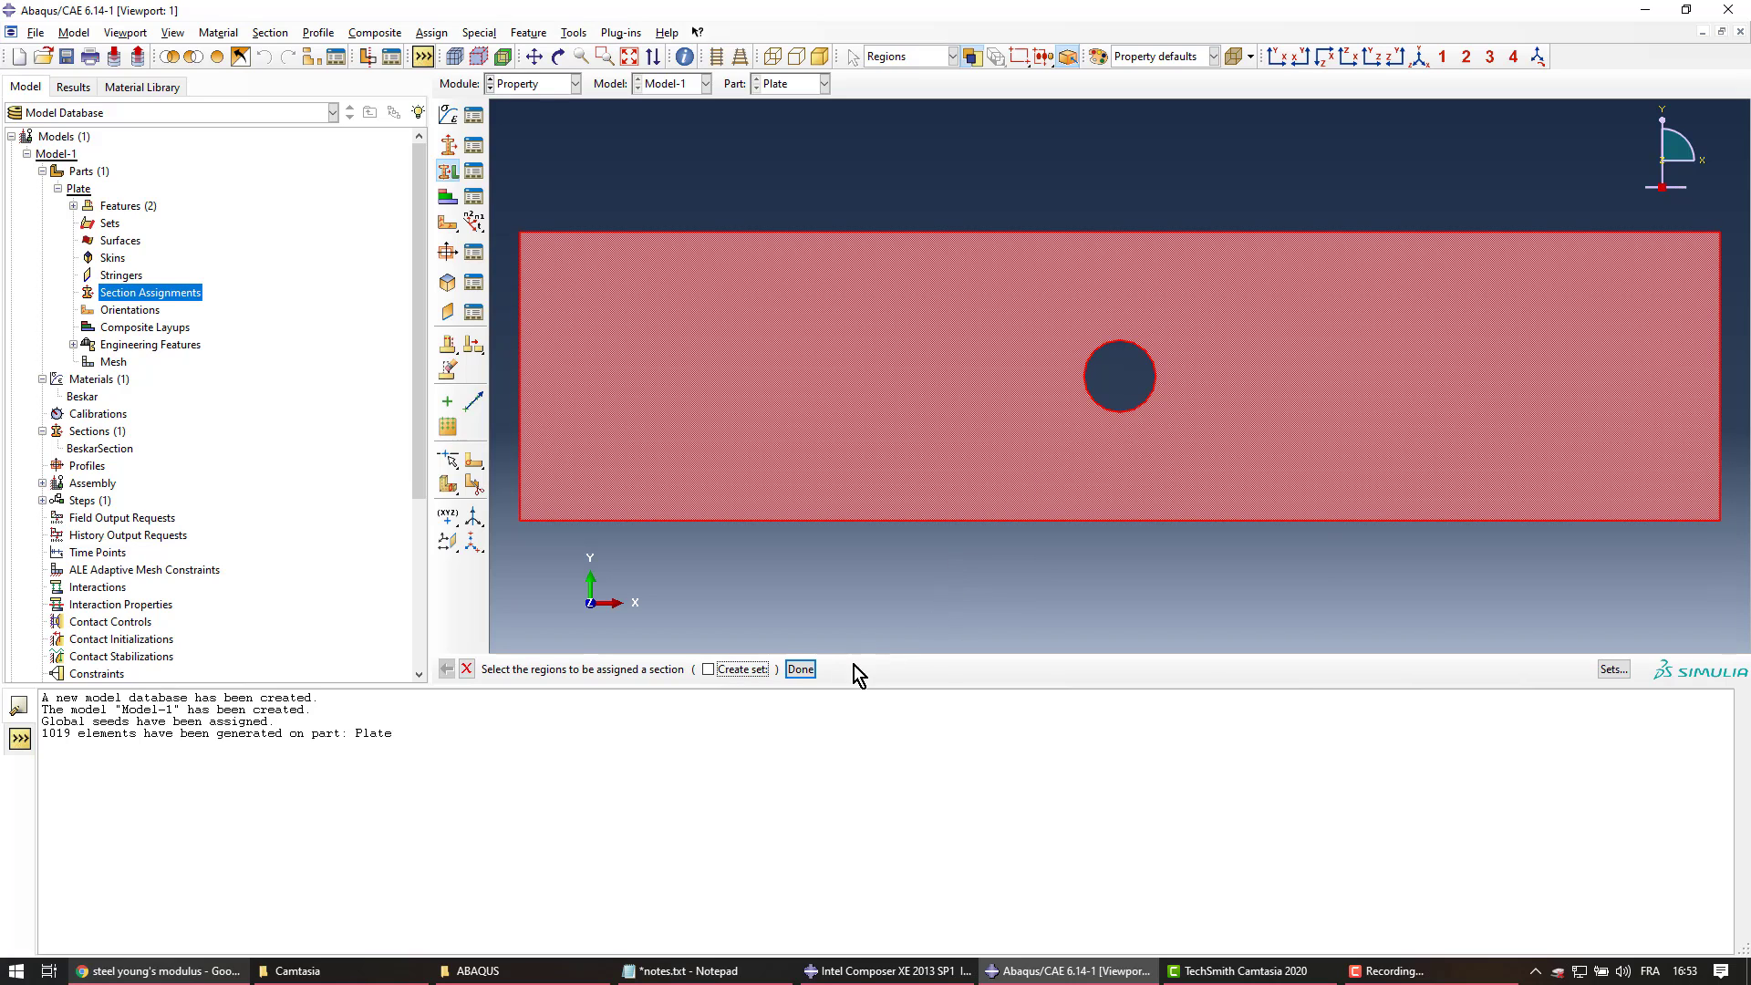
Assign BeskarSection to the picked plate region, keeping From section thickness
click(800, 670)
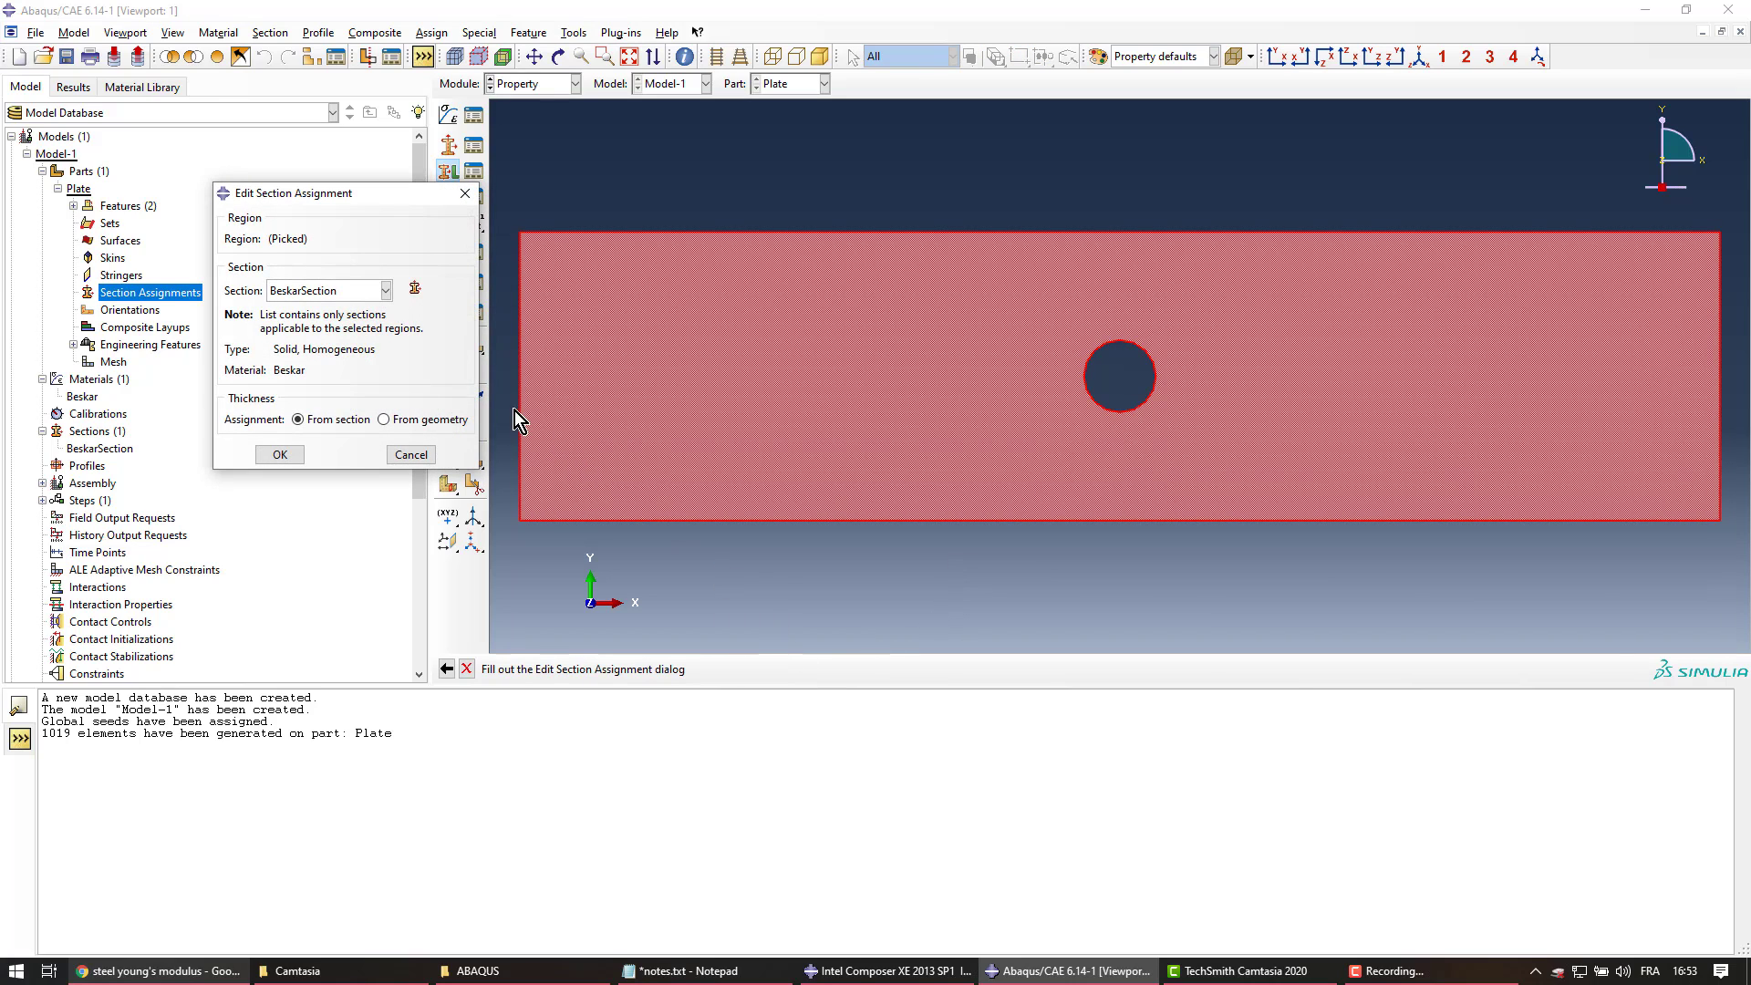
click(386, 290)
click(381, 311)
click(386, 290)
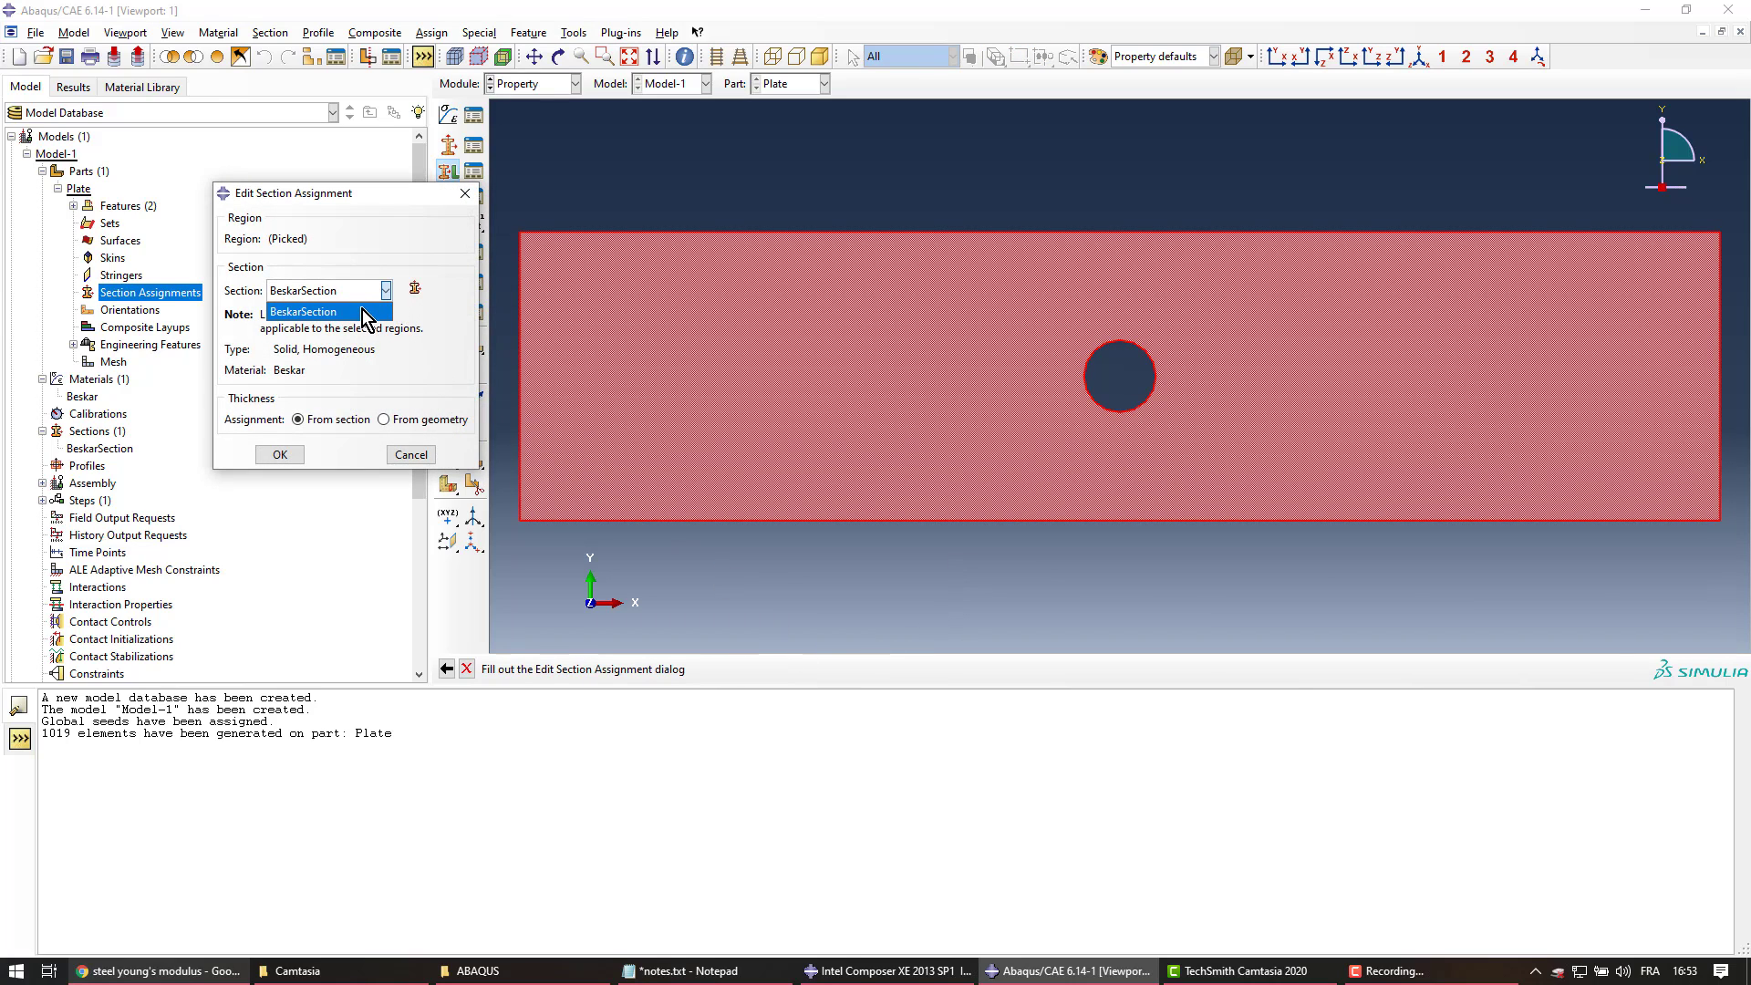
click(351, 310)
click(386, 291)
click(348, 312)
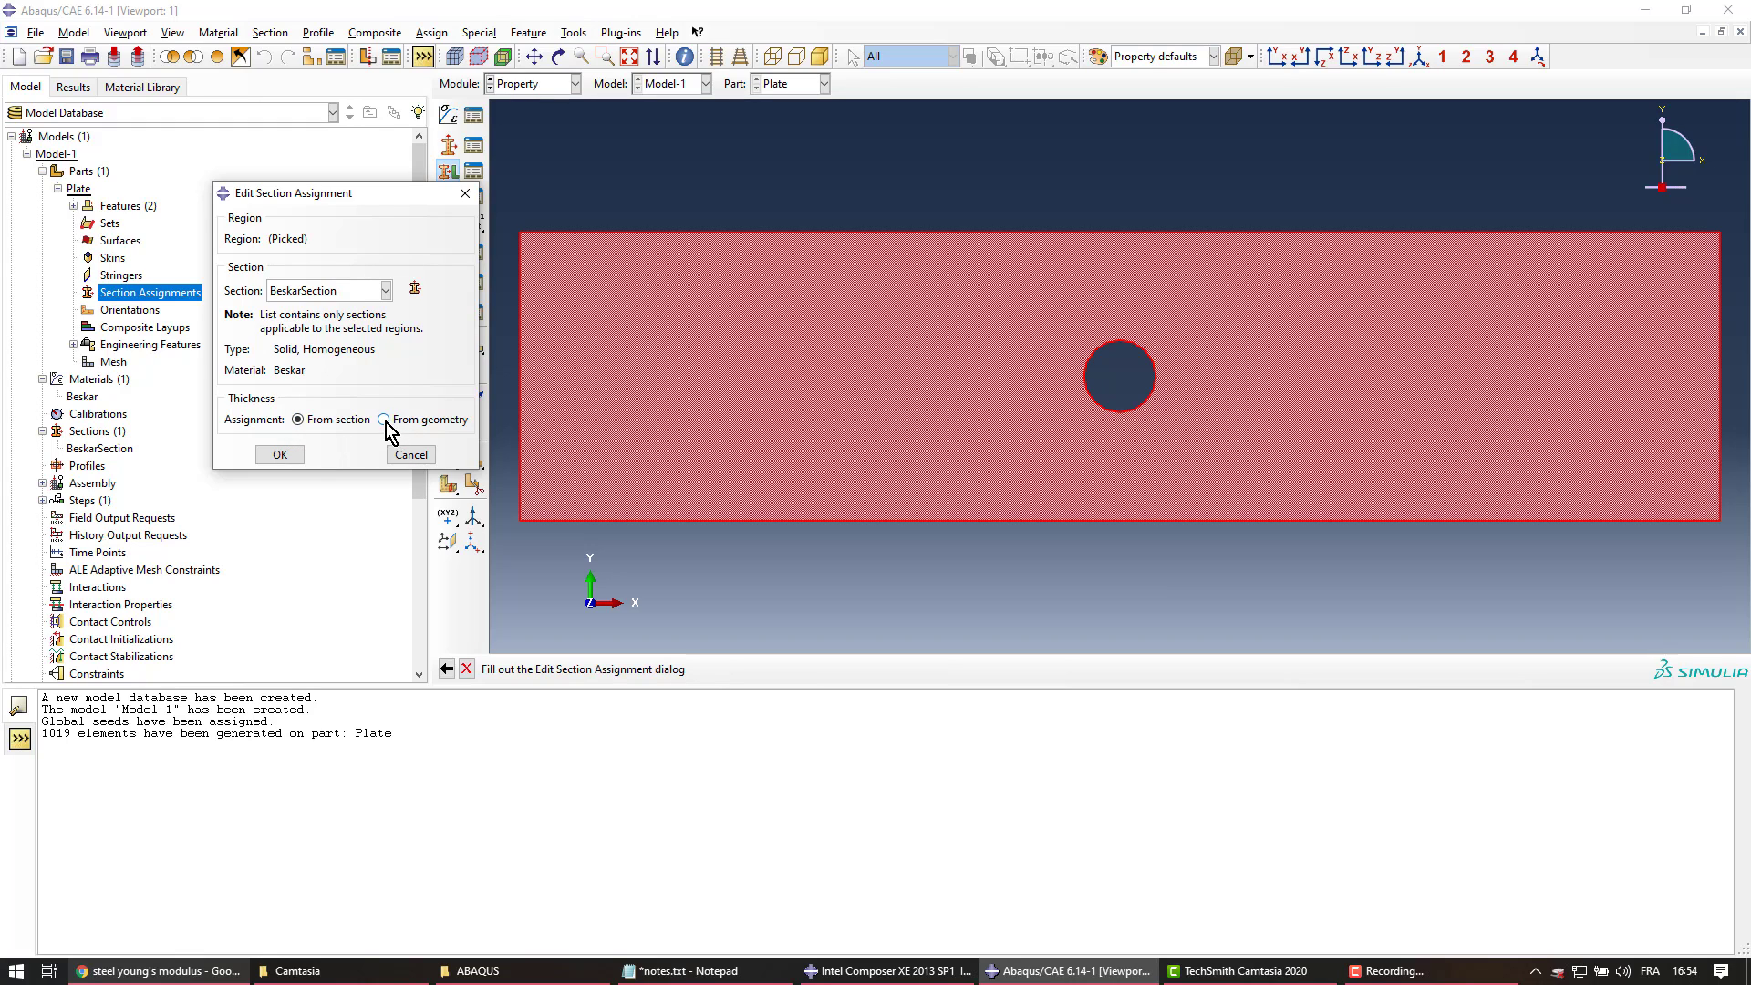
click(337, 424)
click(280, 454)
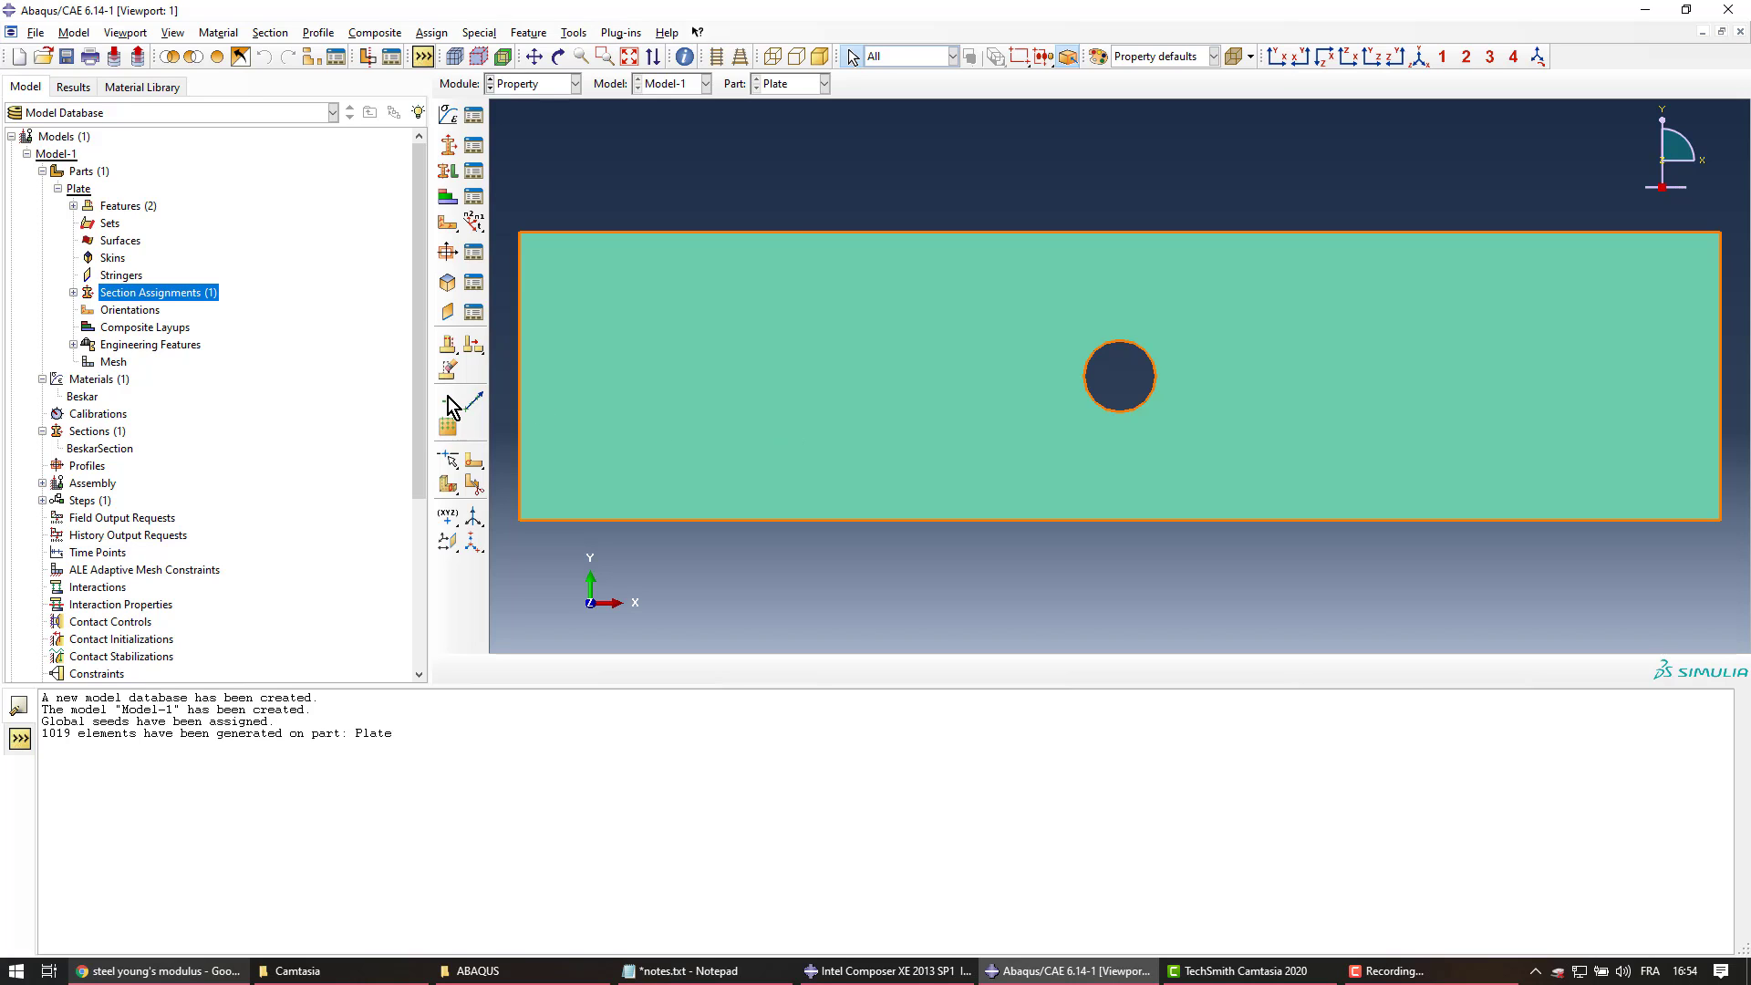
Collapse the Parts, Materials and Sections branches of the model tree
click(42, 173)
click(42, 188)
click(42, 222)
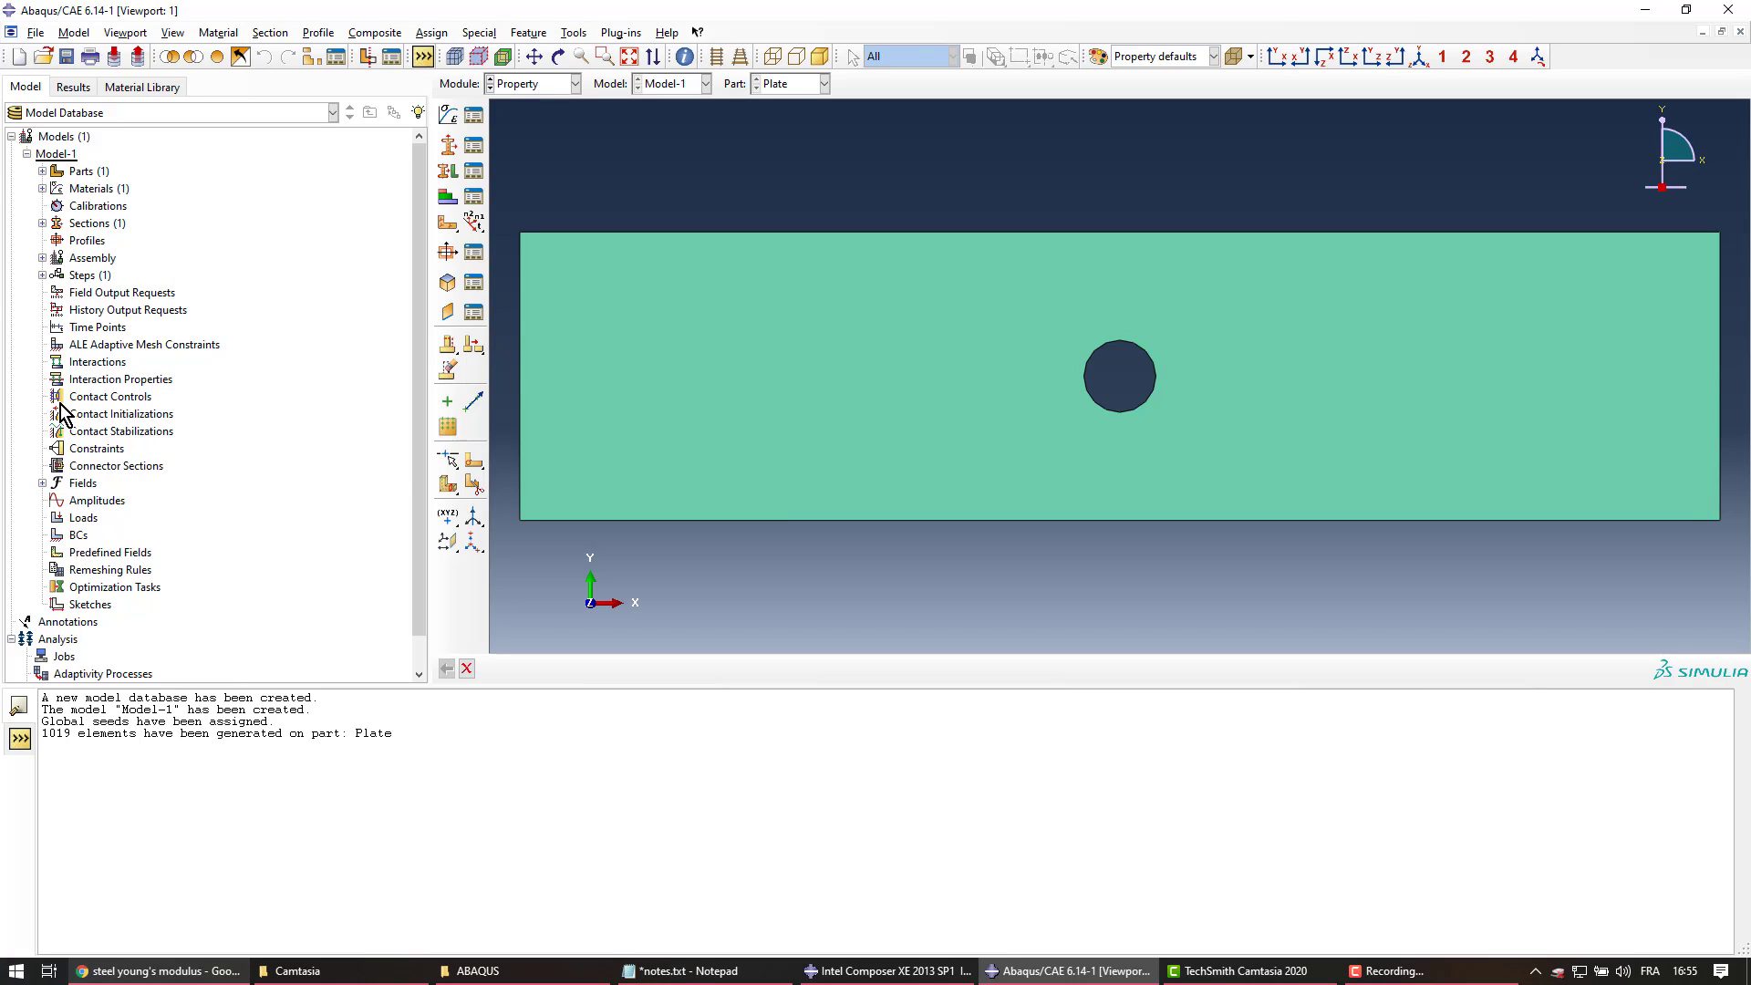
Begin a Static, General step after Initial named StaticStressConcentration
click(42, 276)
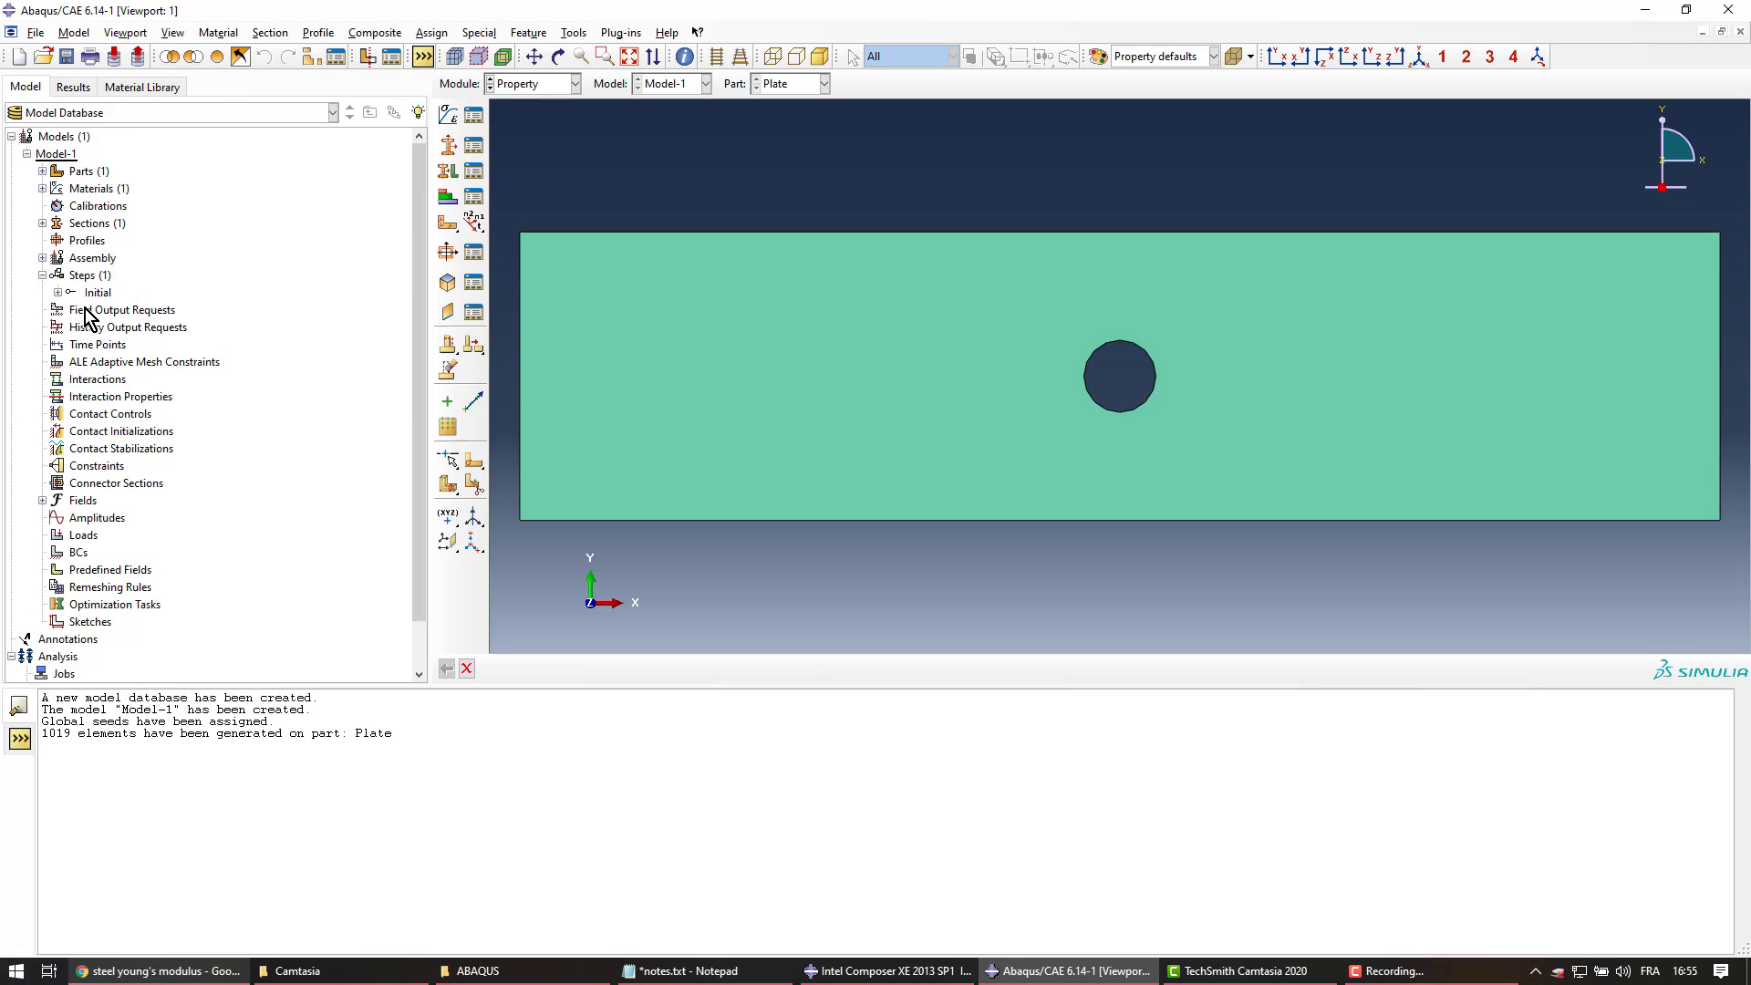
click(82, 277)
double_click(87, 281)
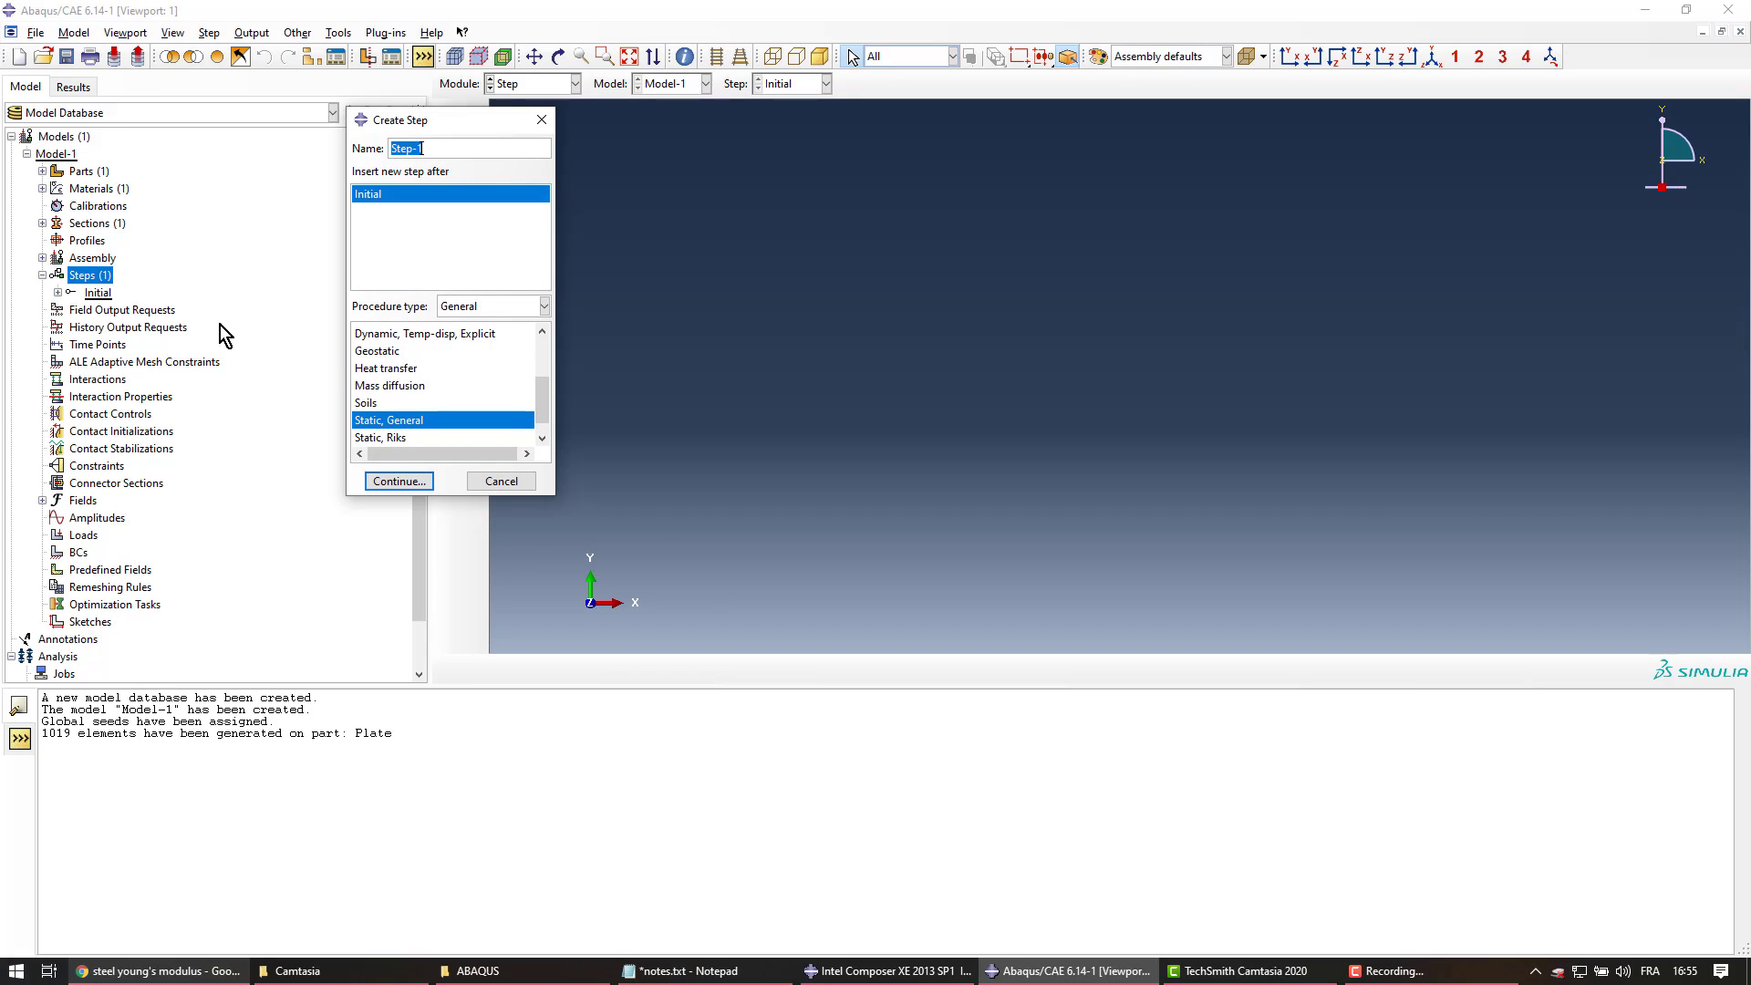
scroll(542, 410, up, 3)
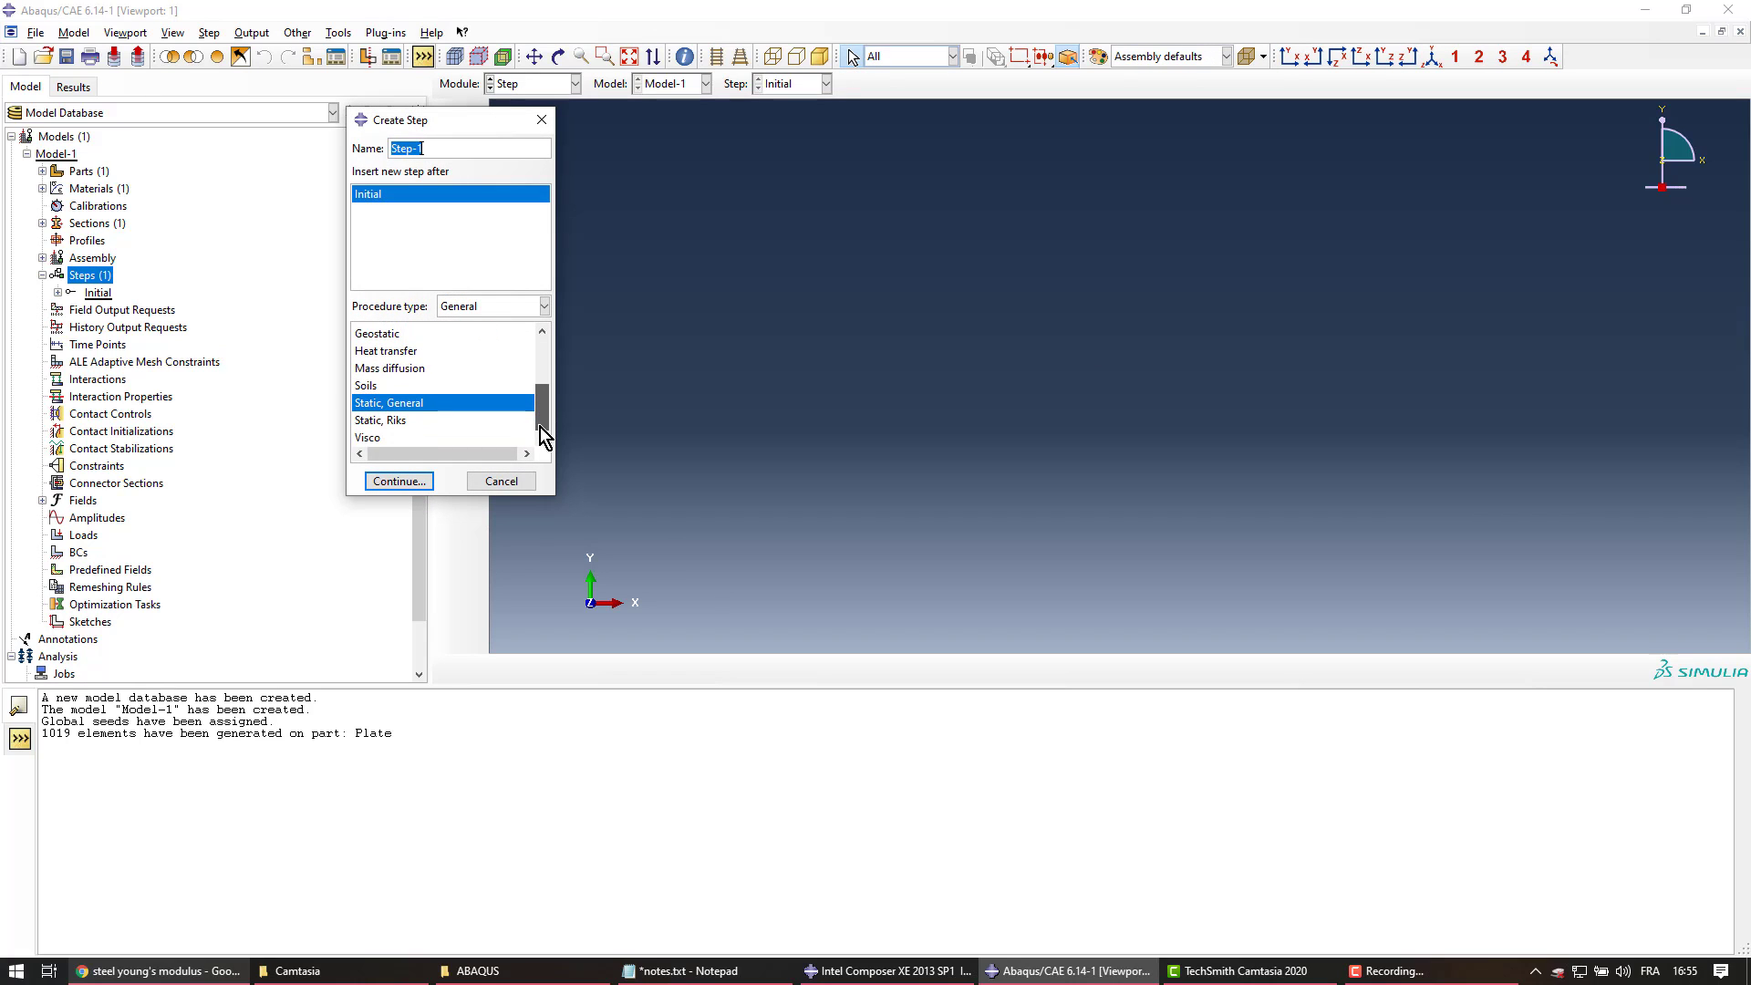
drag(536, 360, 542, 427)
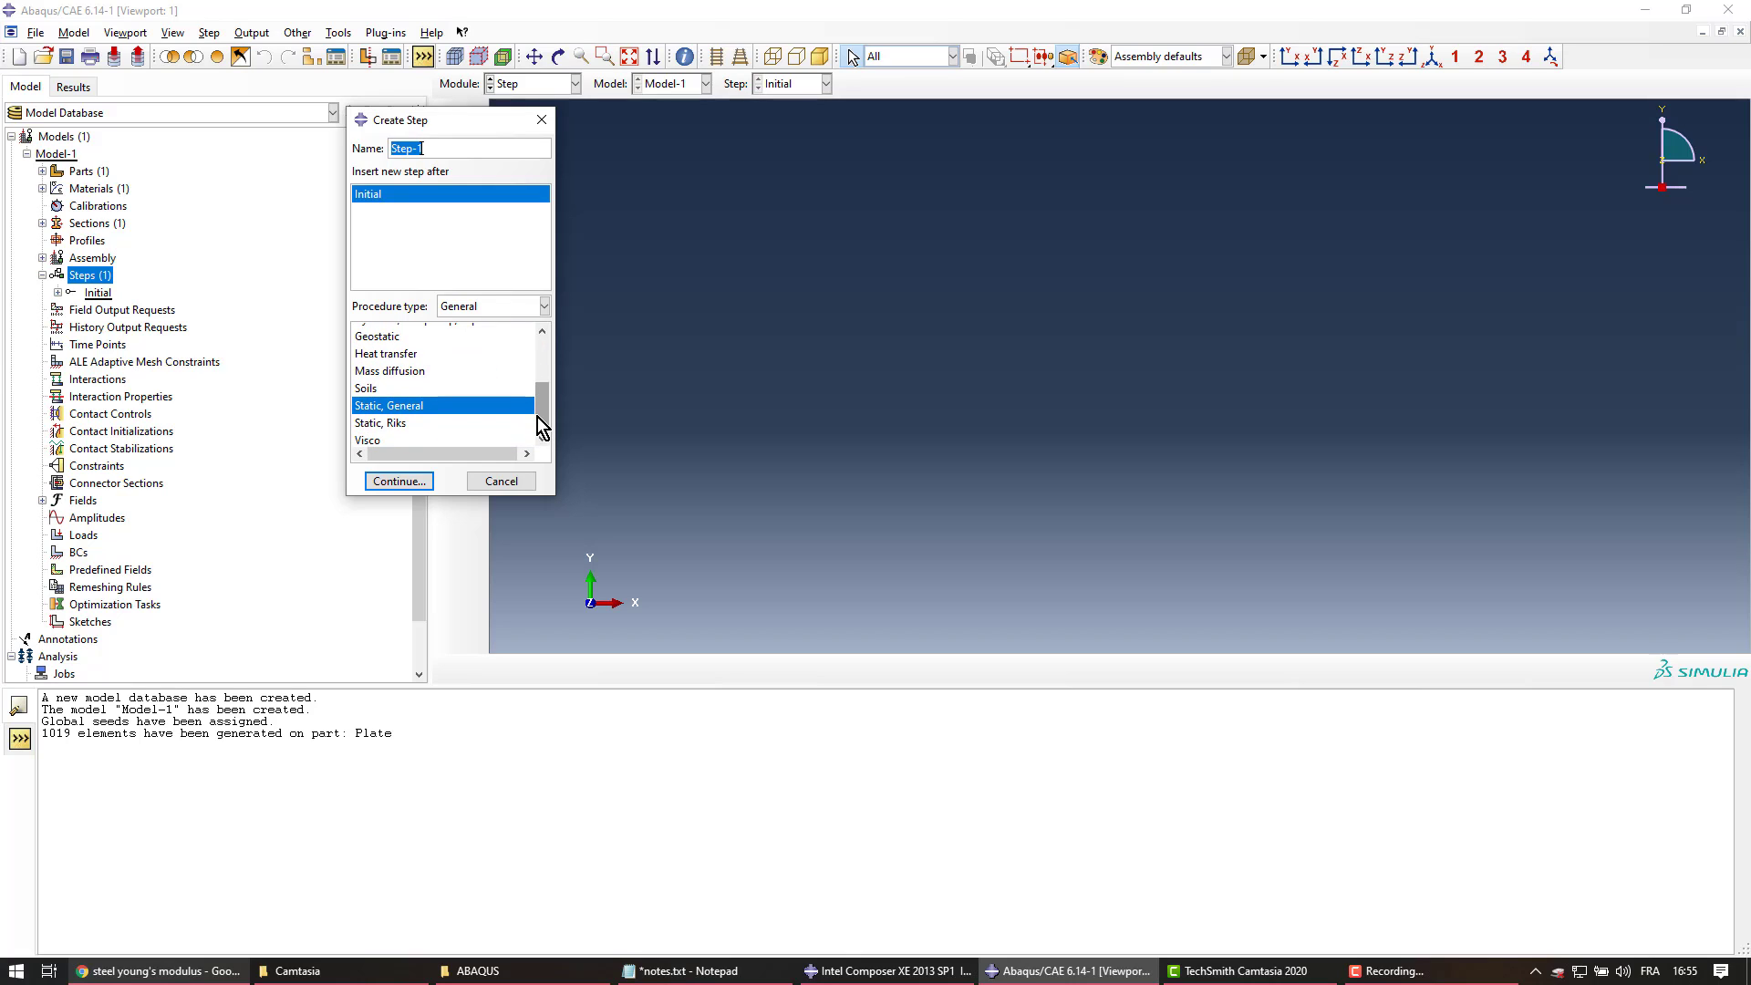
click(369, 408)
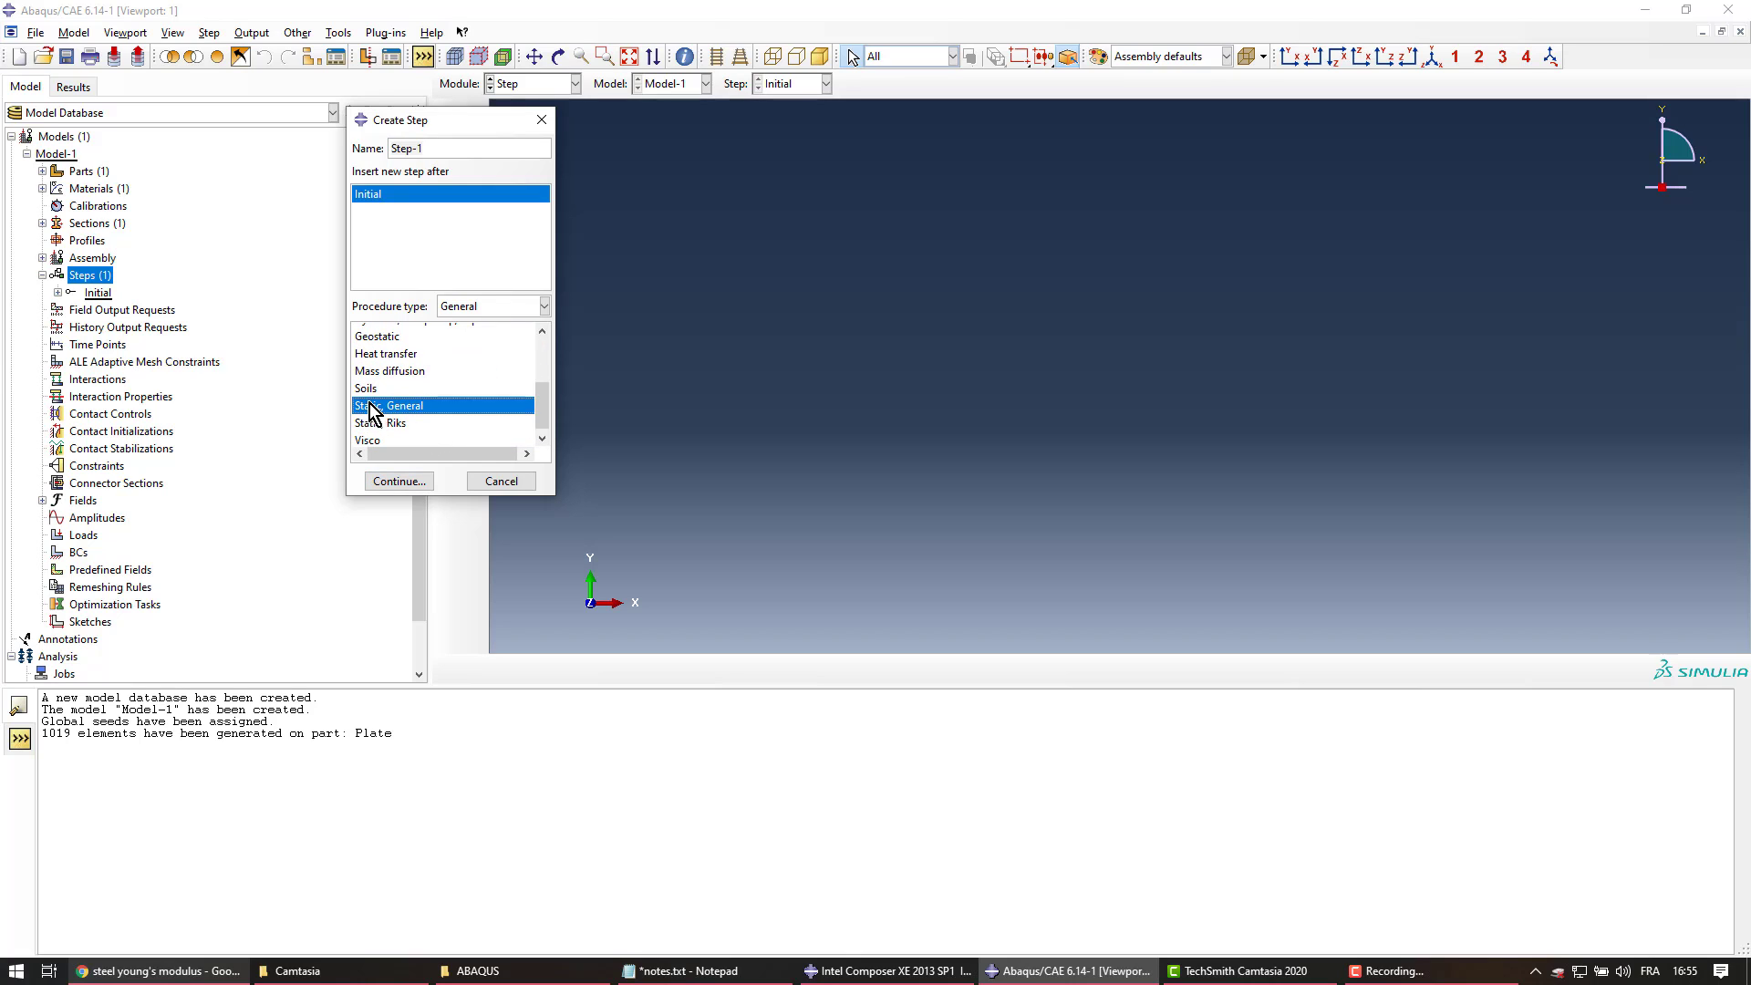
click(435, 149)
text(Static)
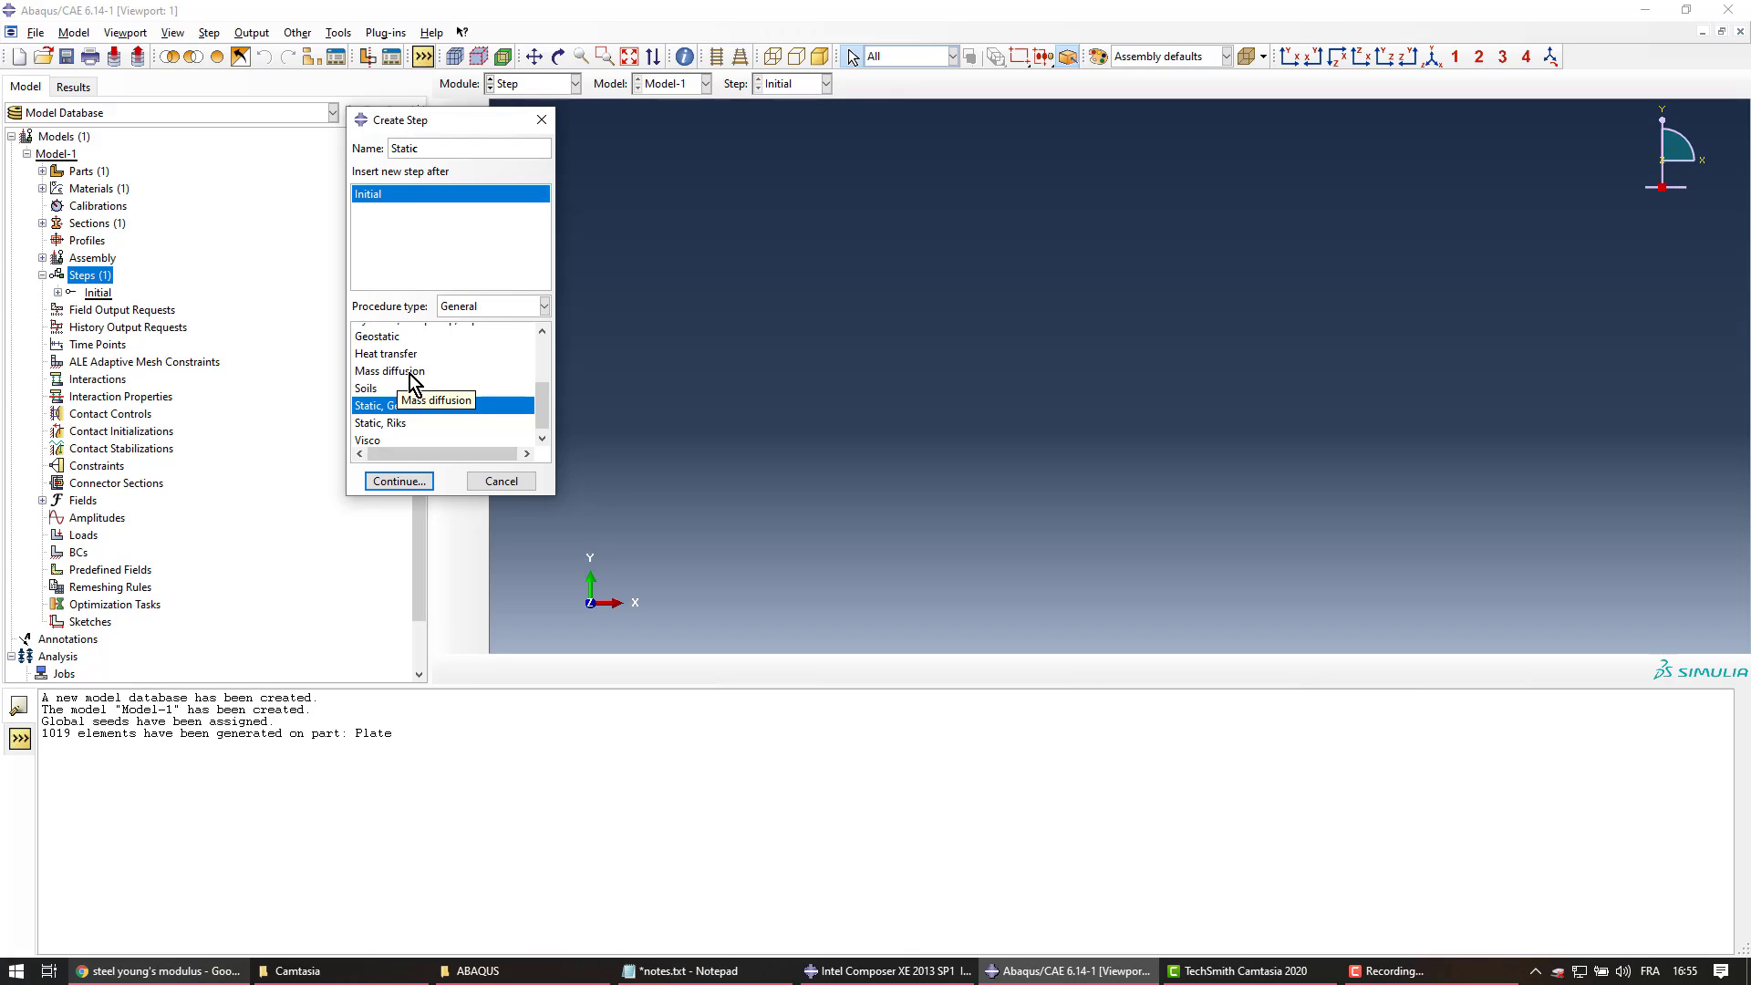
text(StressConcentration)
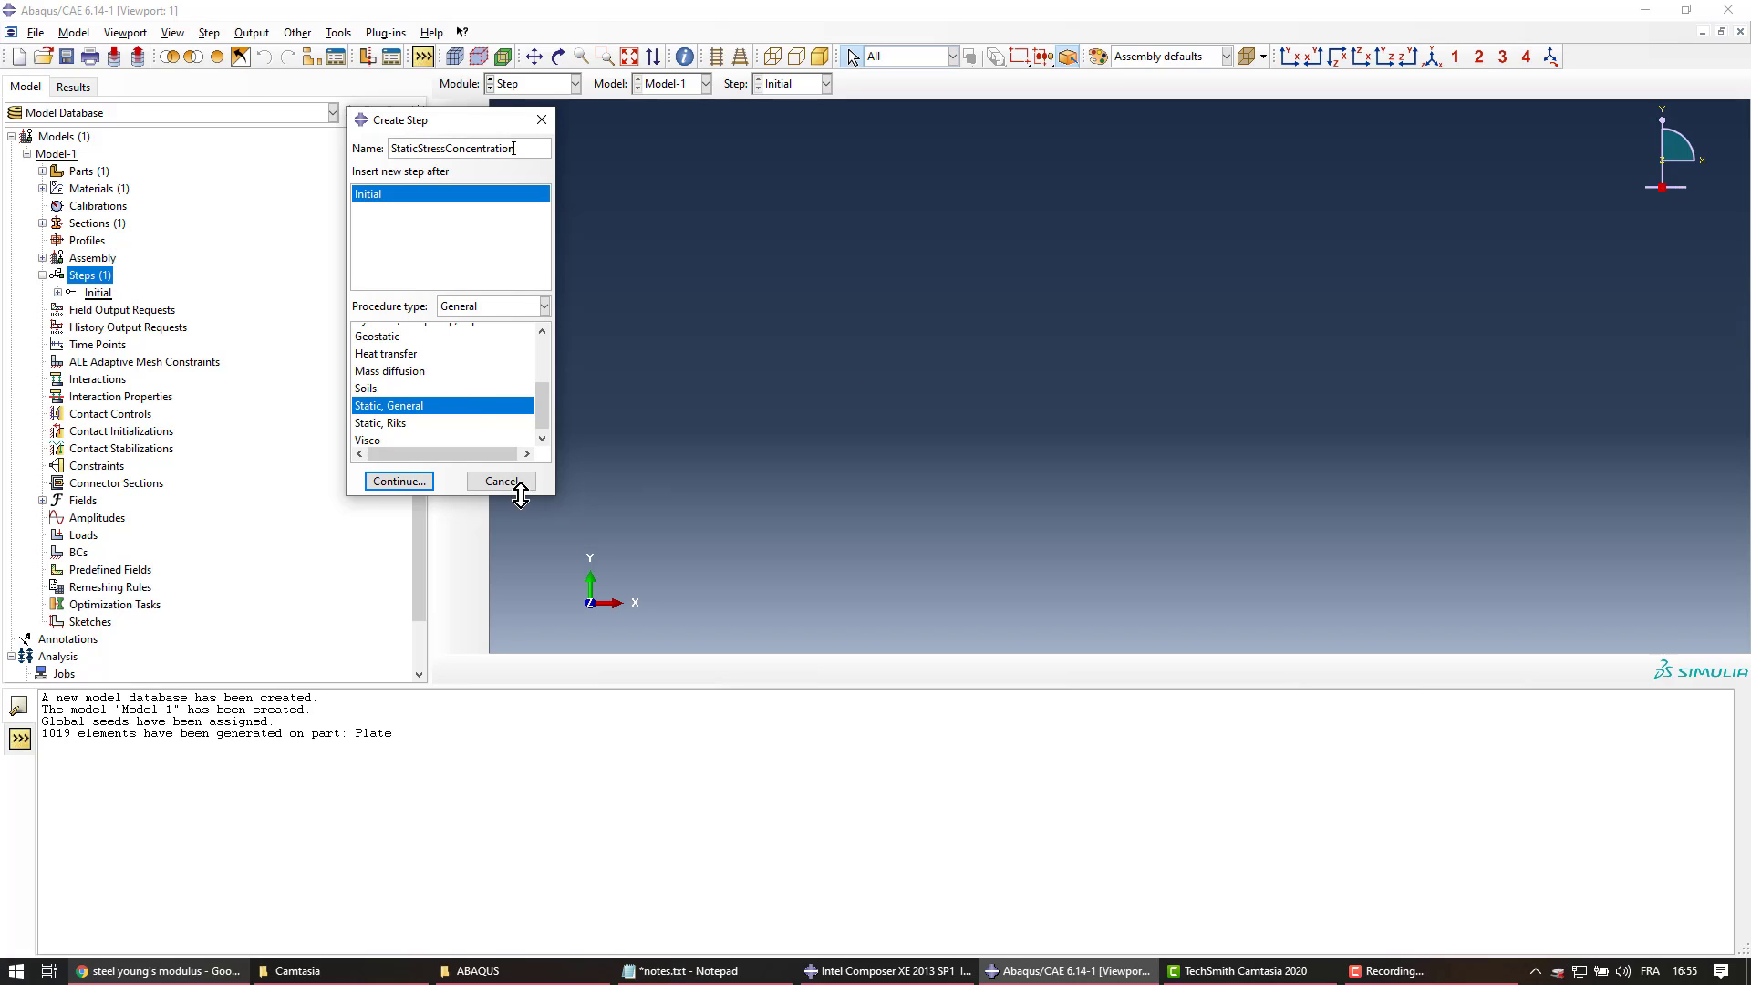
Accept the default basic and incrementation settings to create the step, then collapse Steps
click(398, 481)
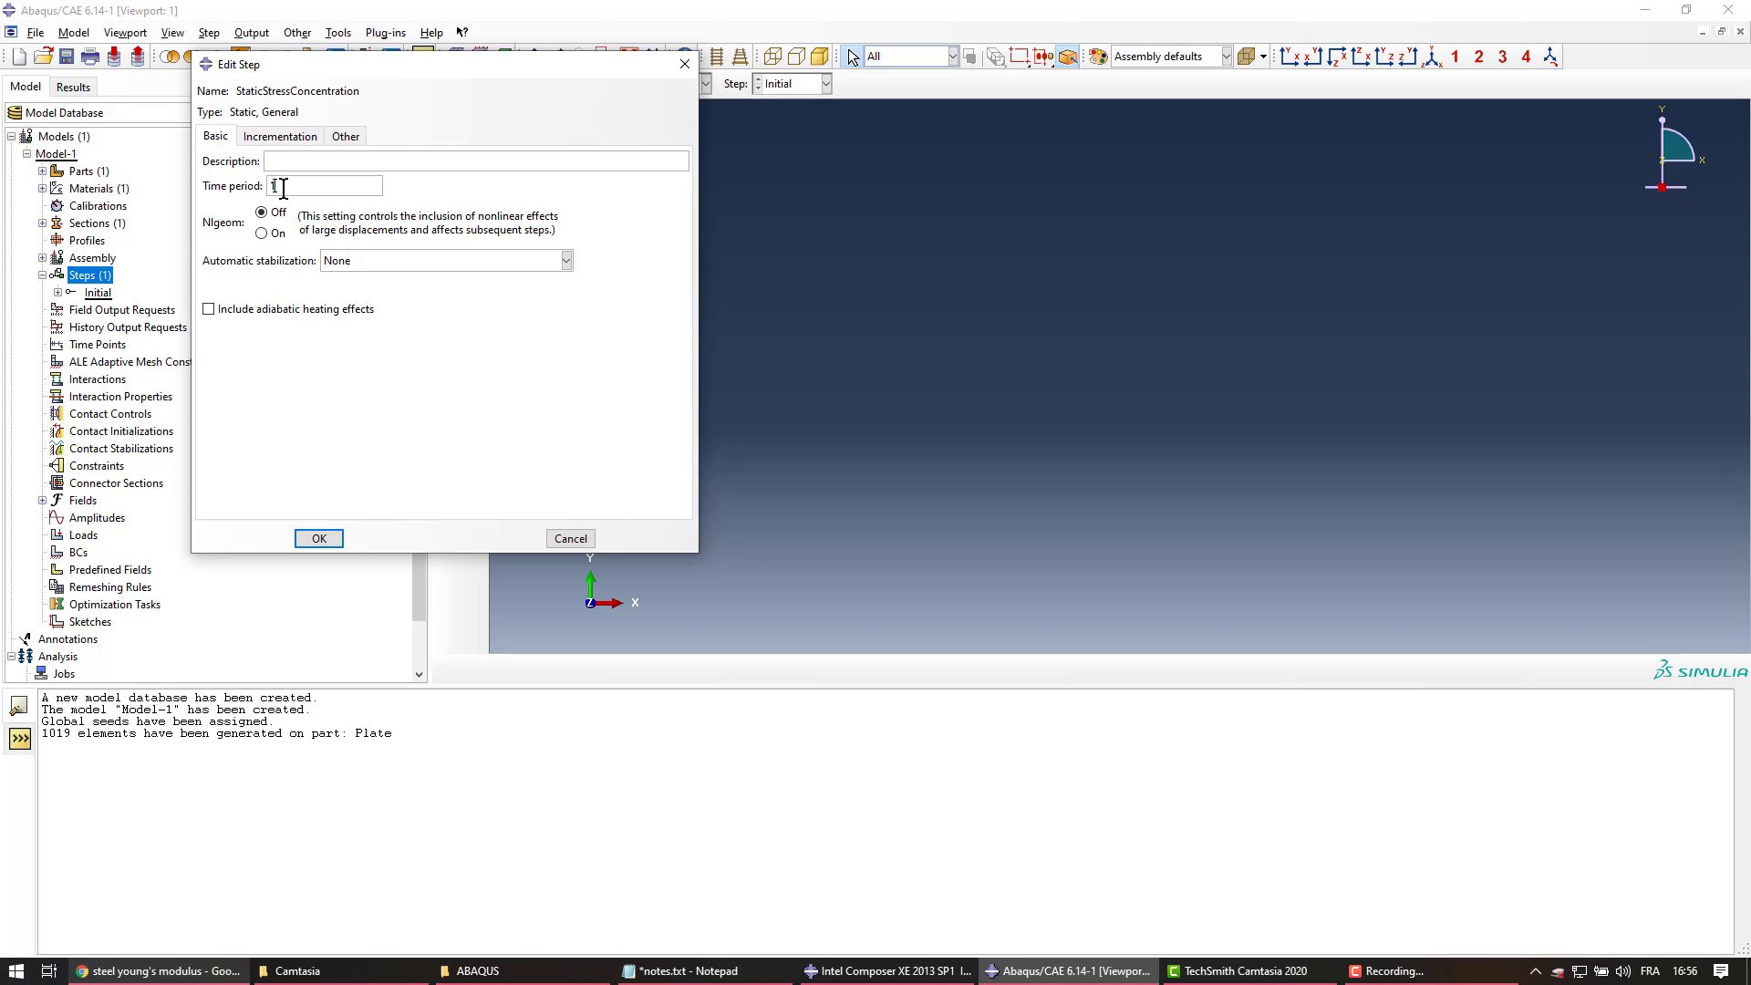
click(278, 139)
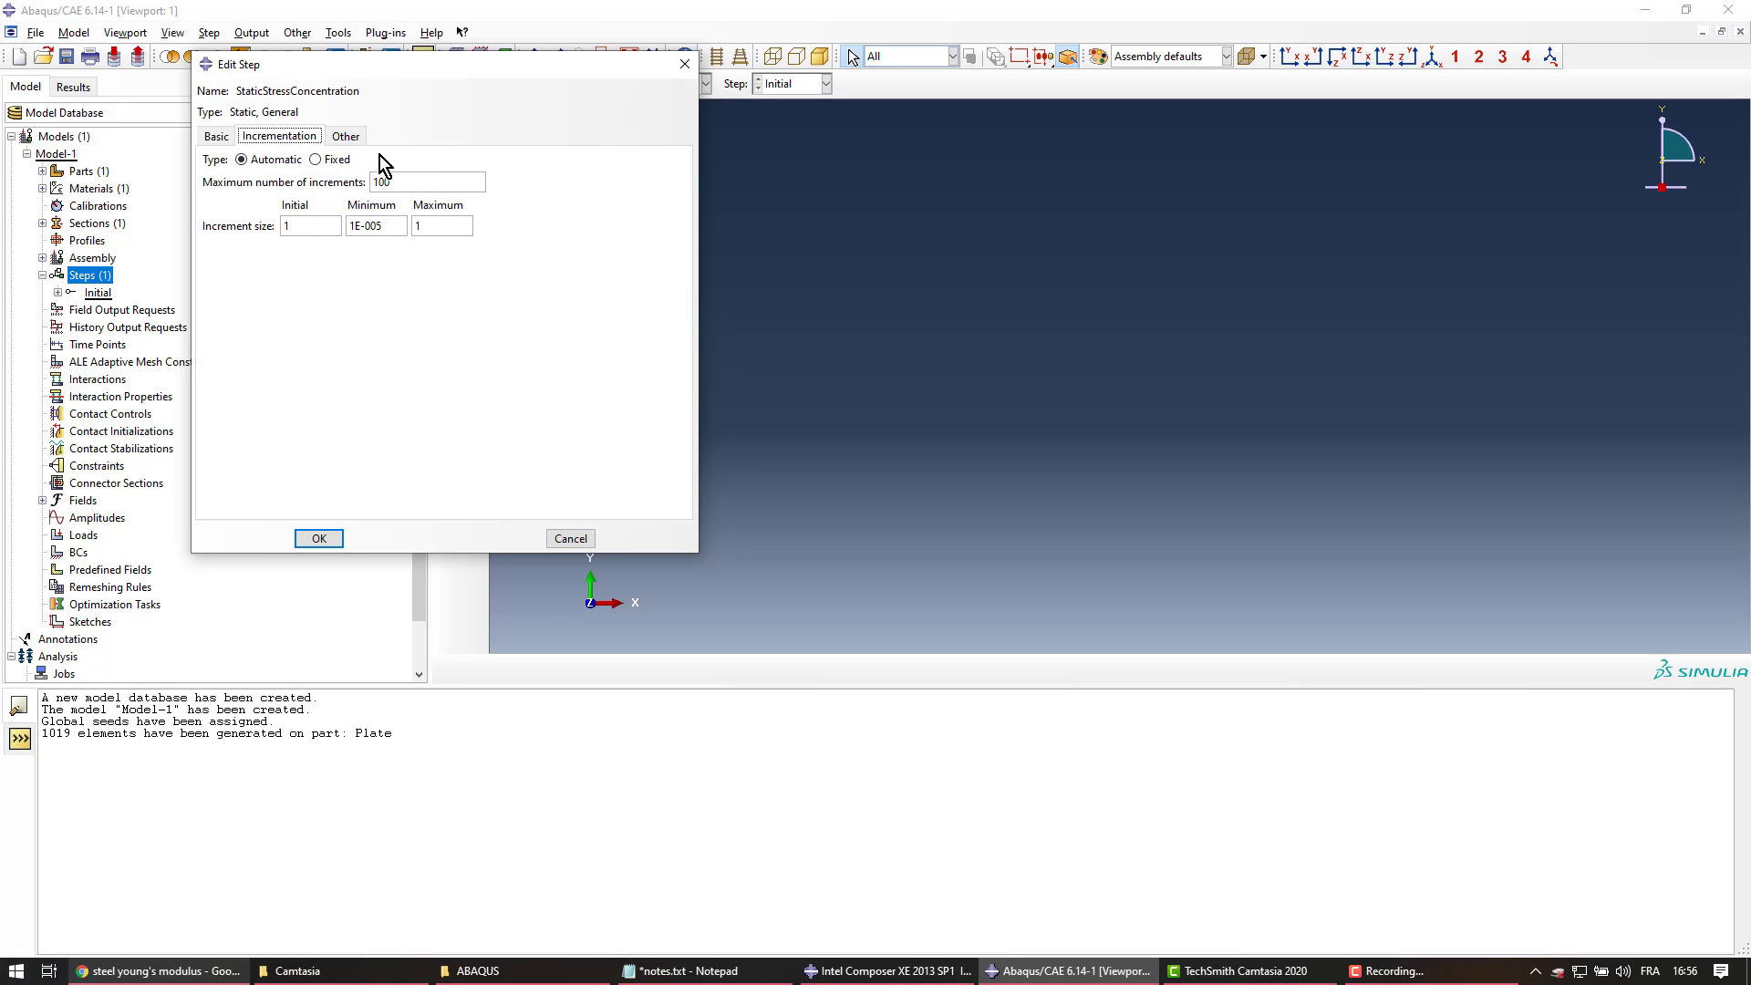
click(216, 137)
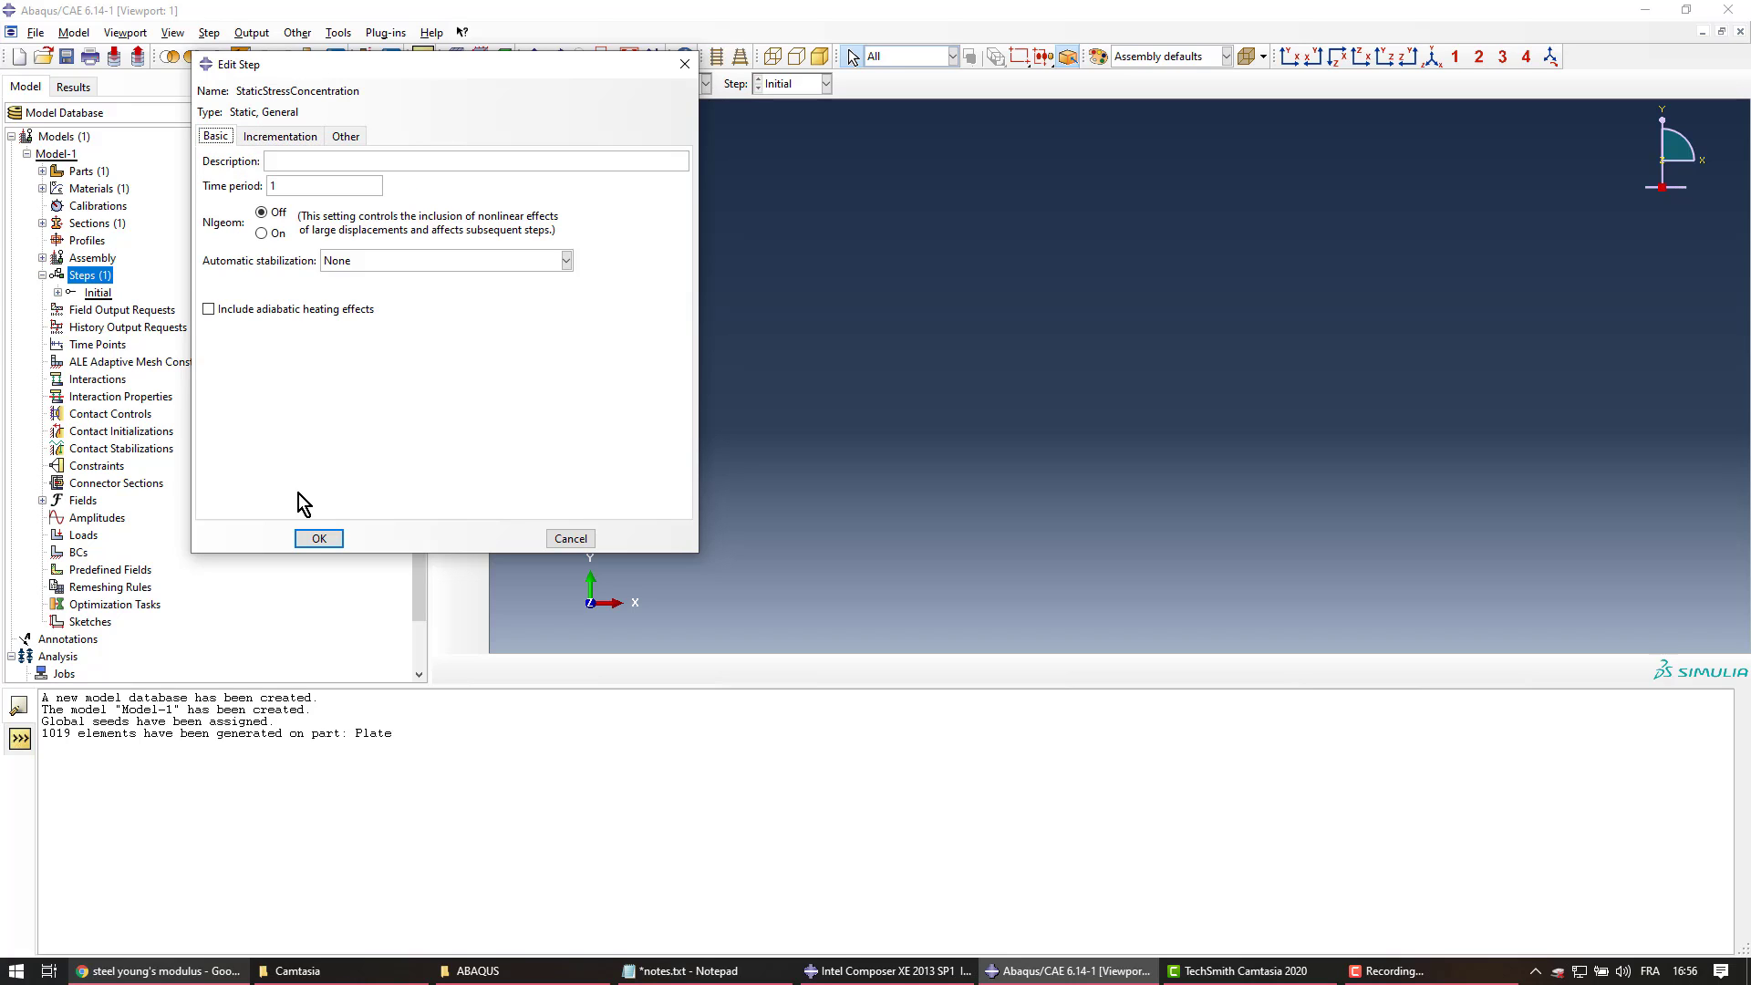
click(316, 536)
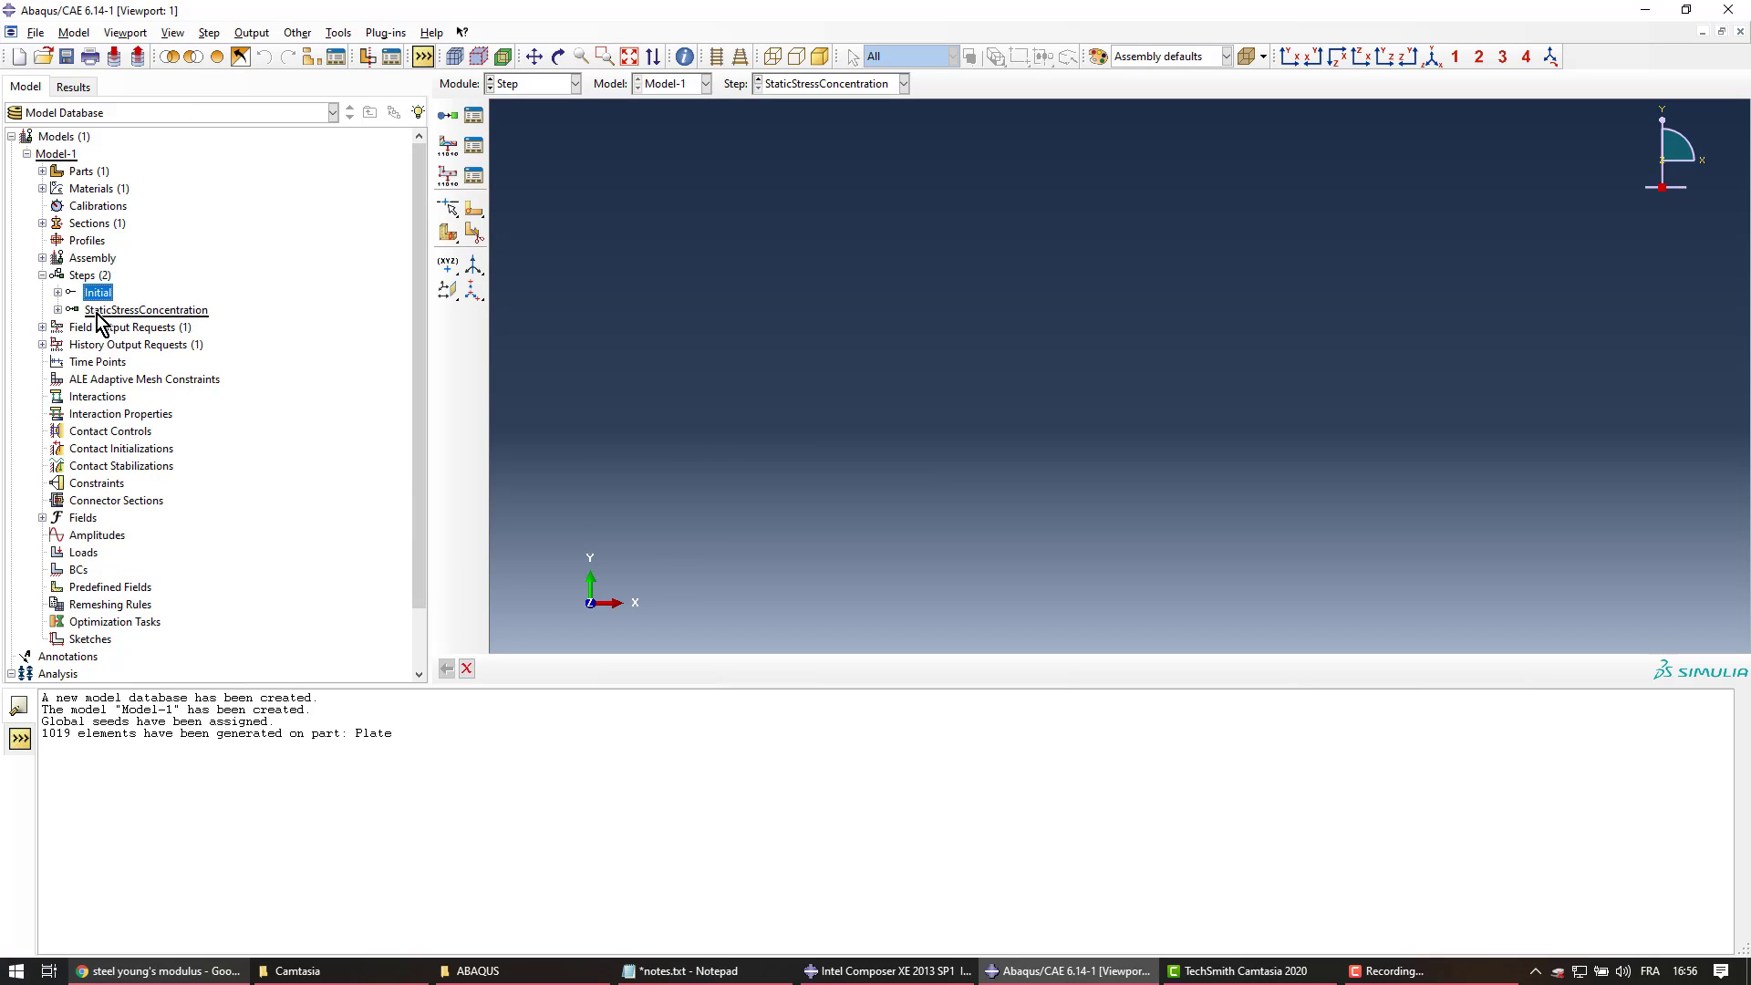
click(42, 275)
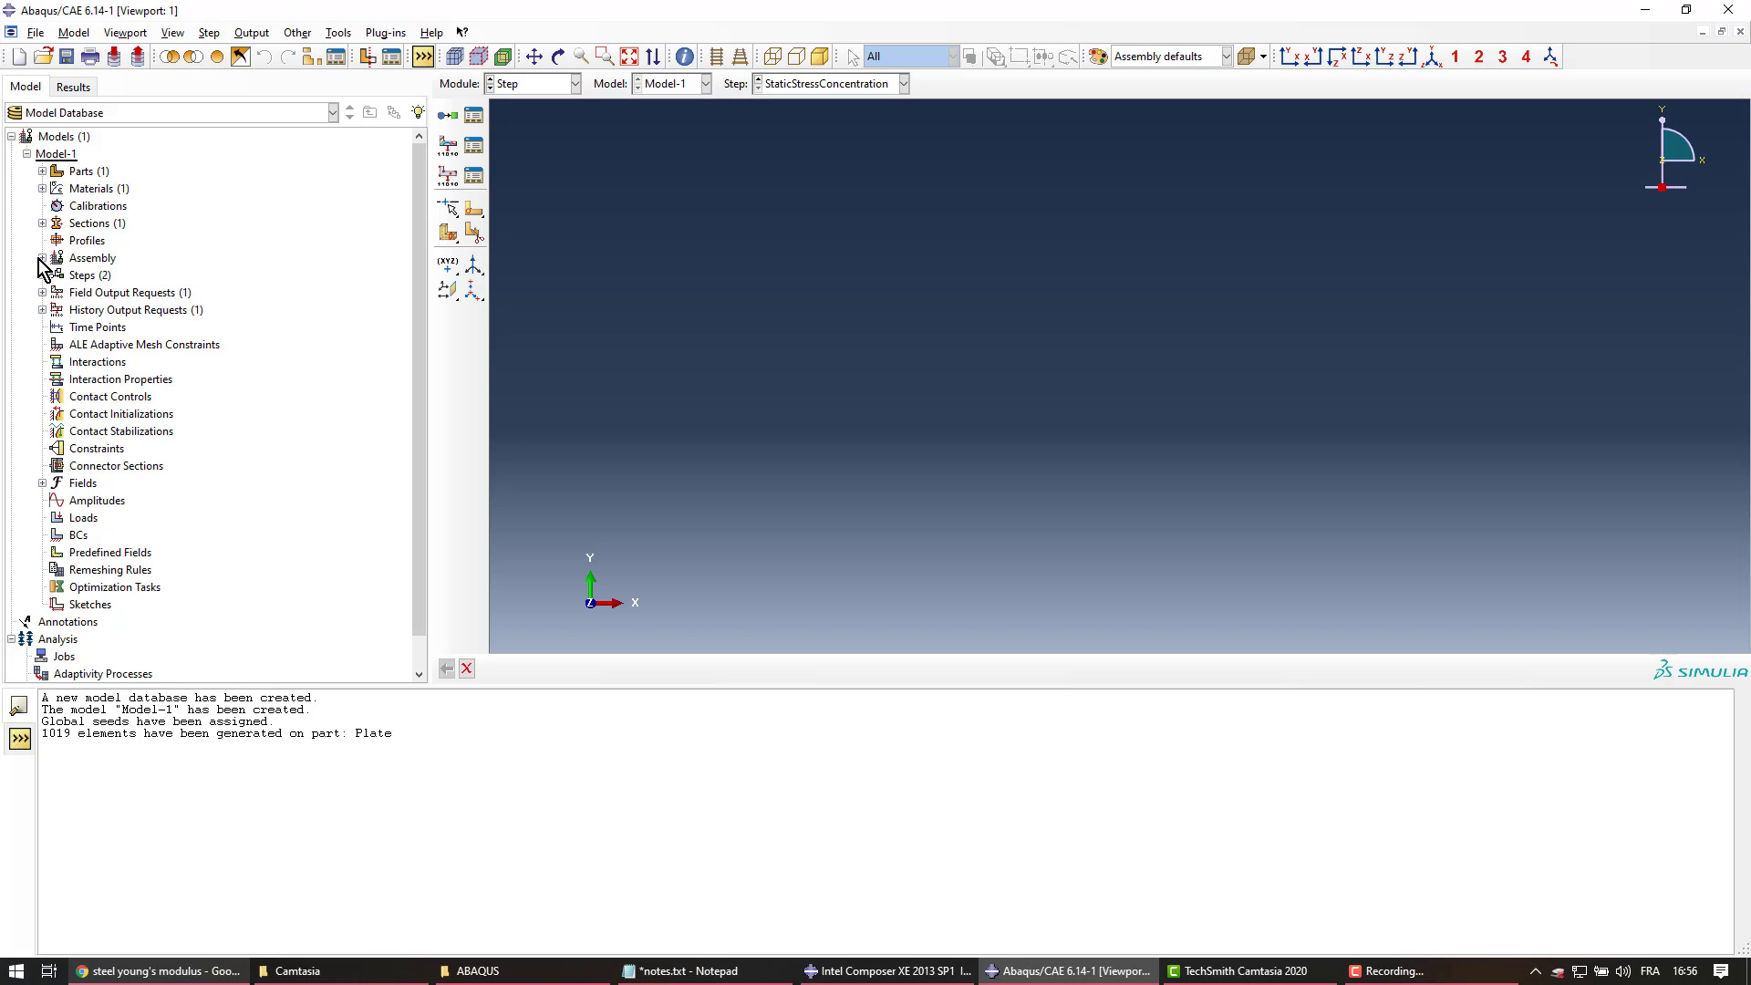
Expand the Assembly node in the model tree and select it
click(41, 258)
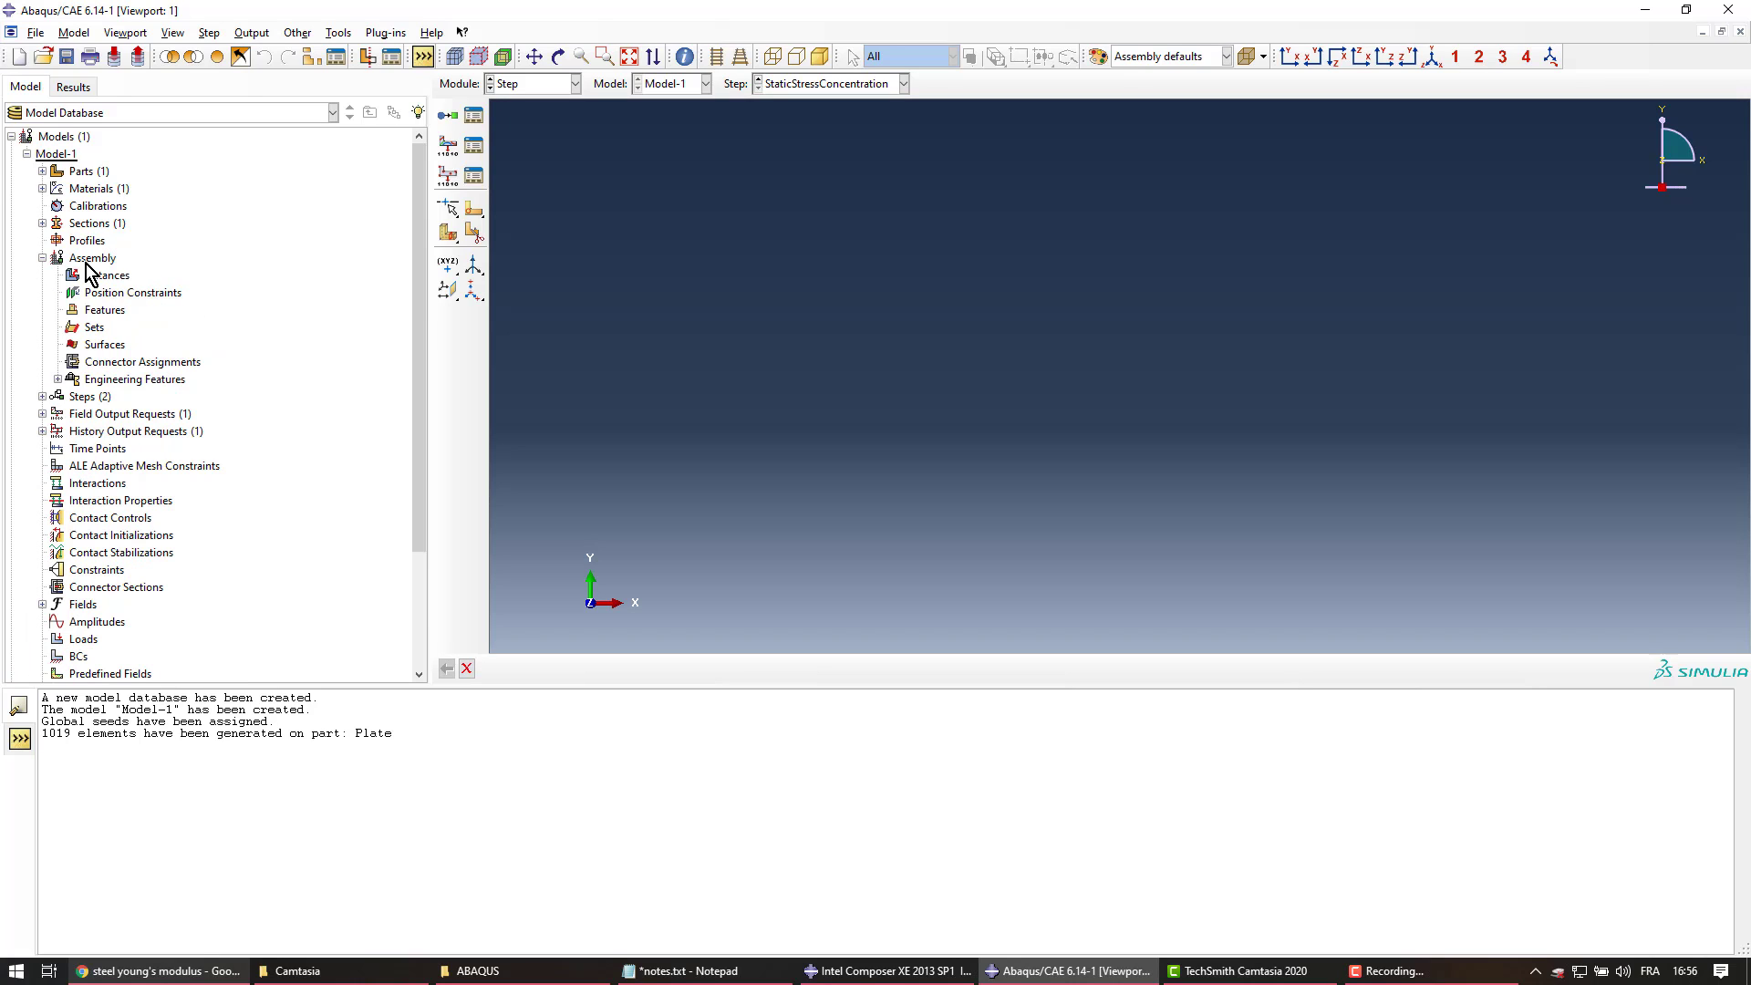
click(84, 259)
Add a dependent Plate instance to the assembly and check it in the viewport
double_click(101, 261)
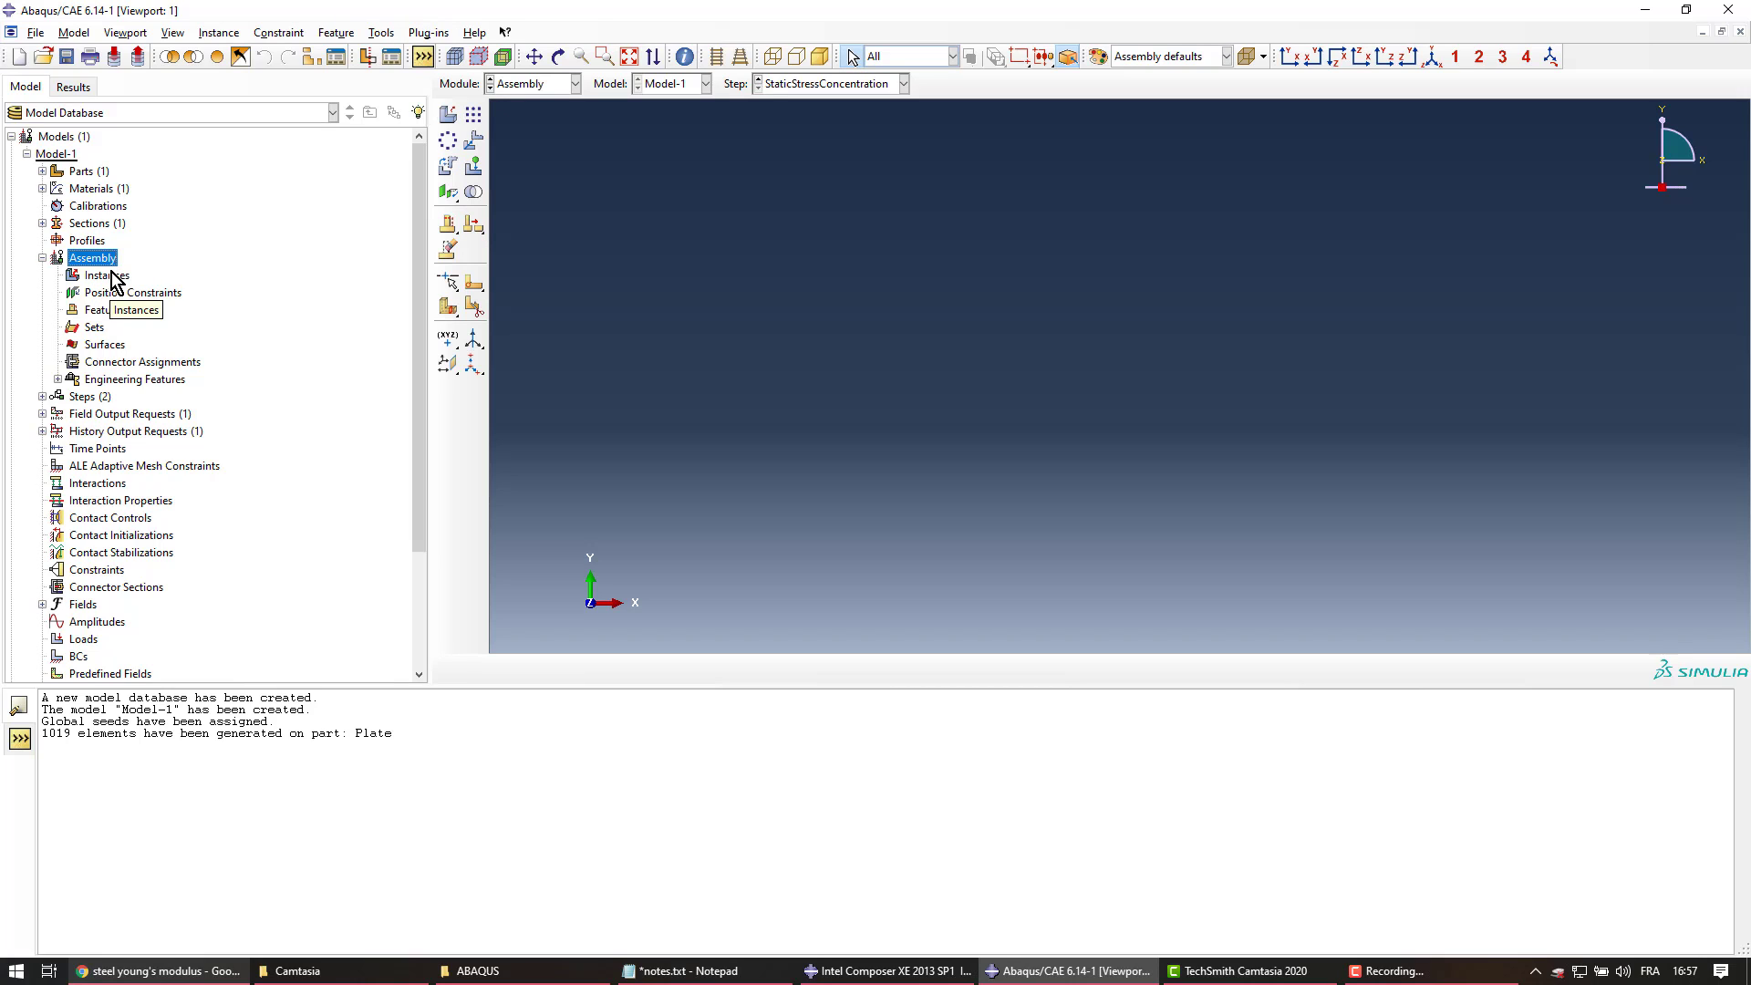
click(105, 276)
double_click(105, 276)
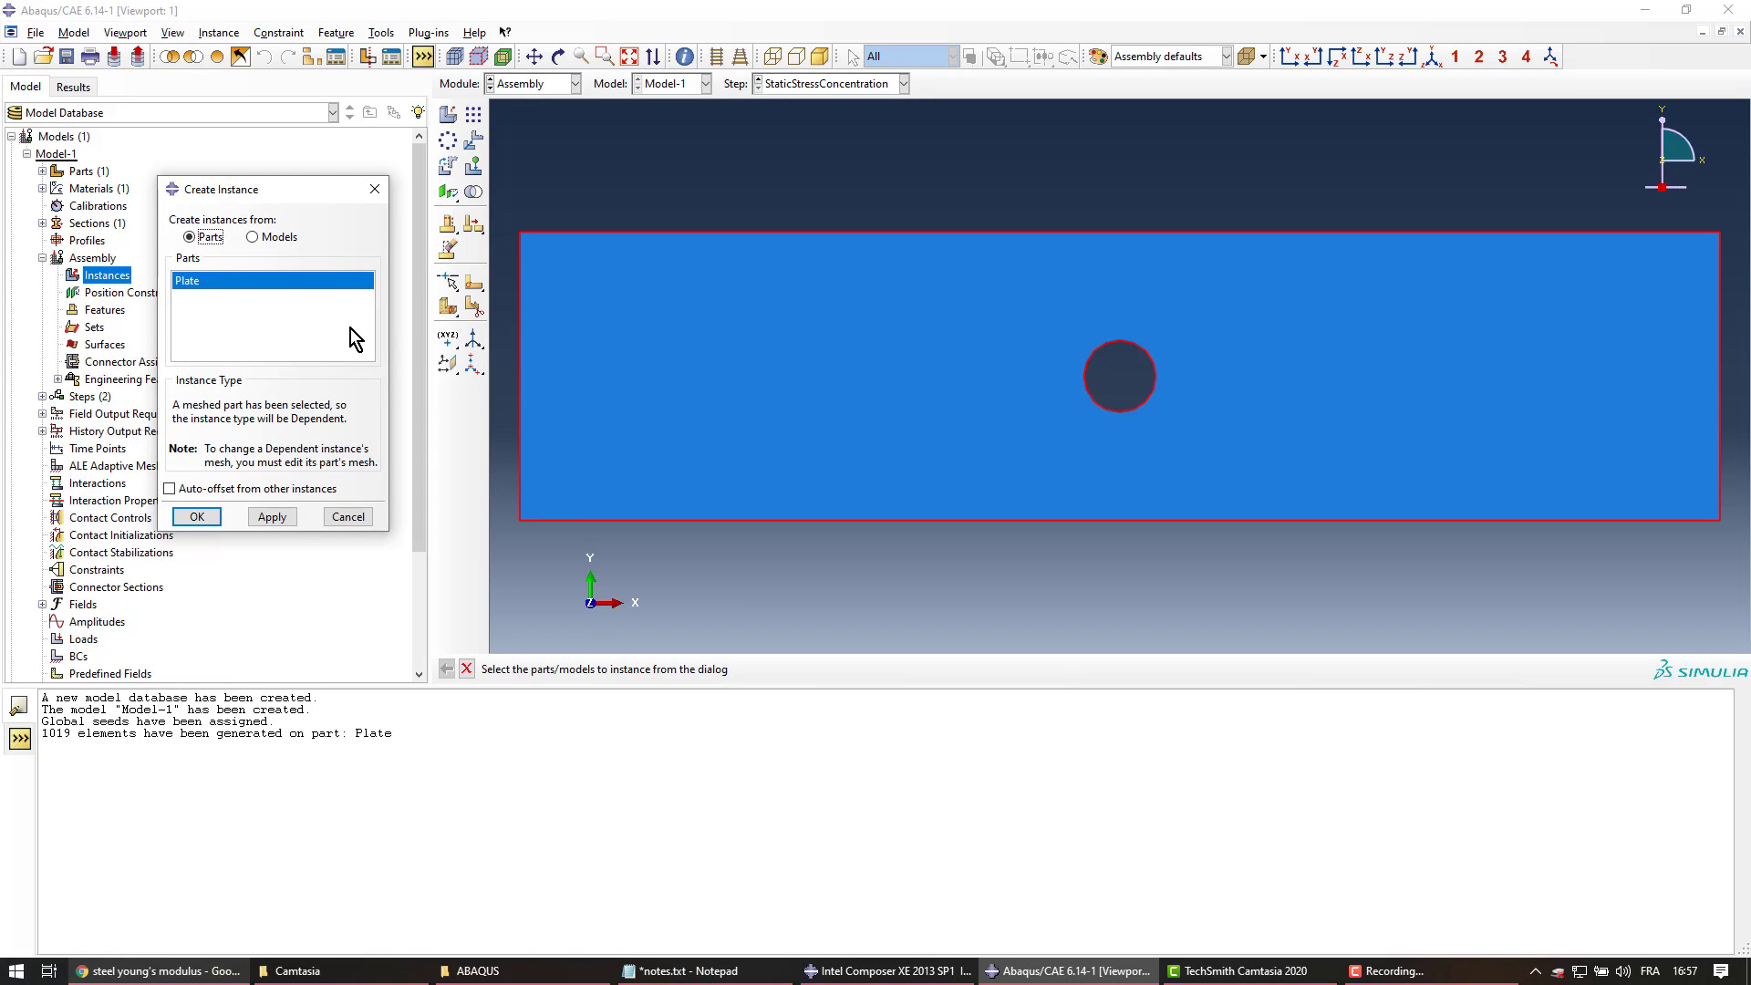
click(210, 281)
click(211, 516)
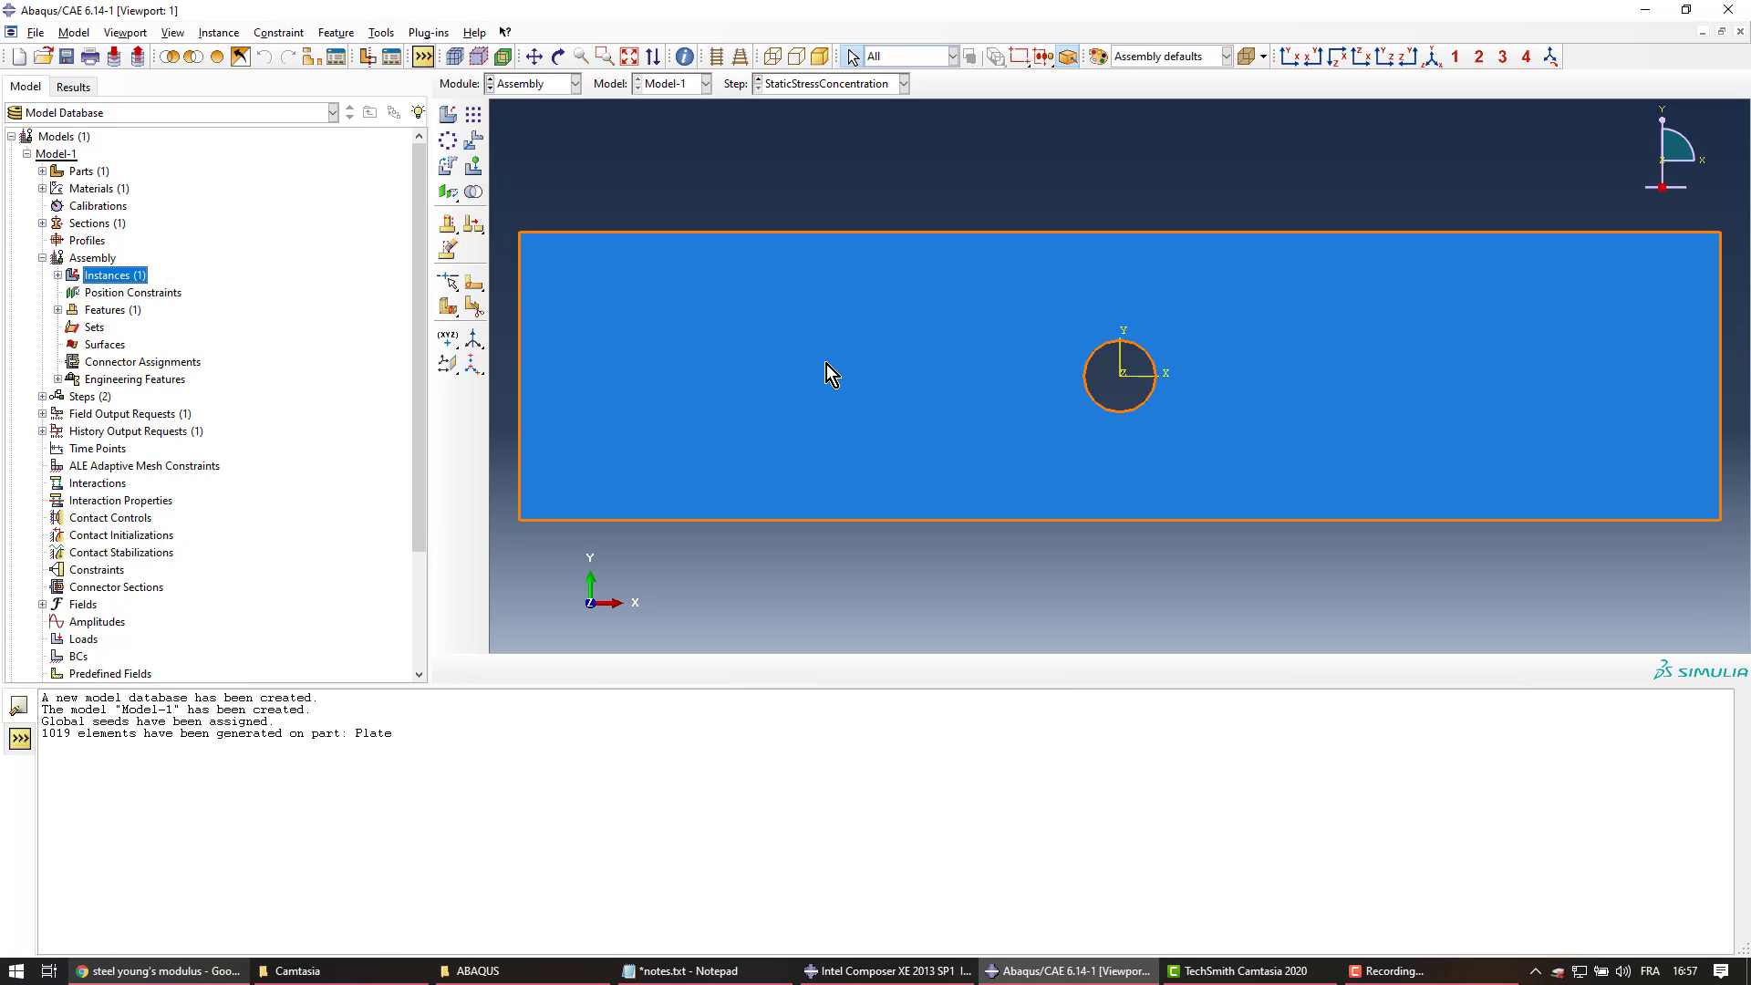
click(804, 374)
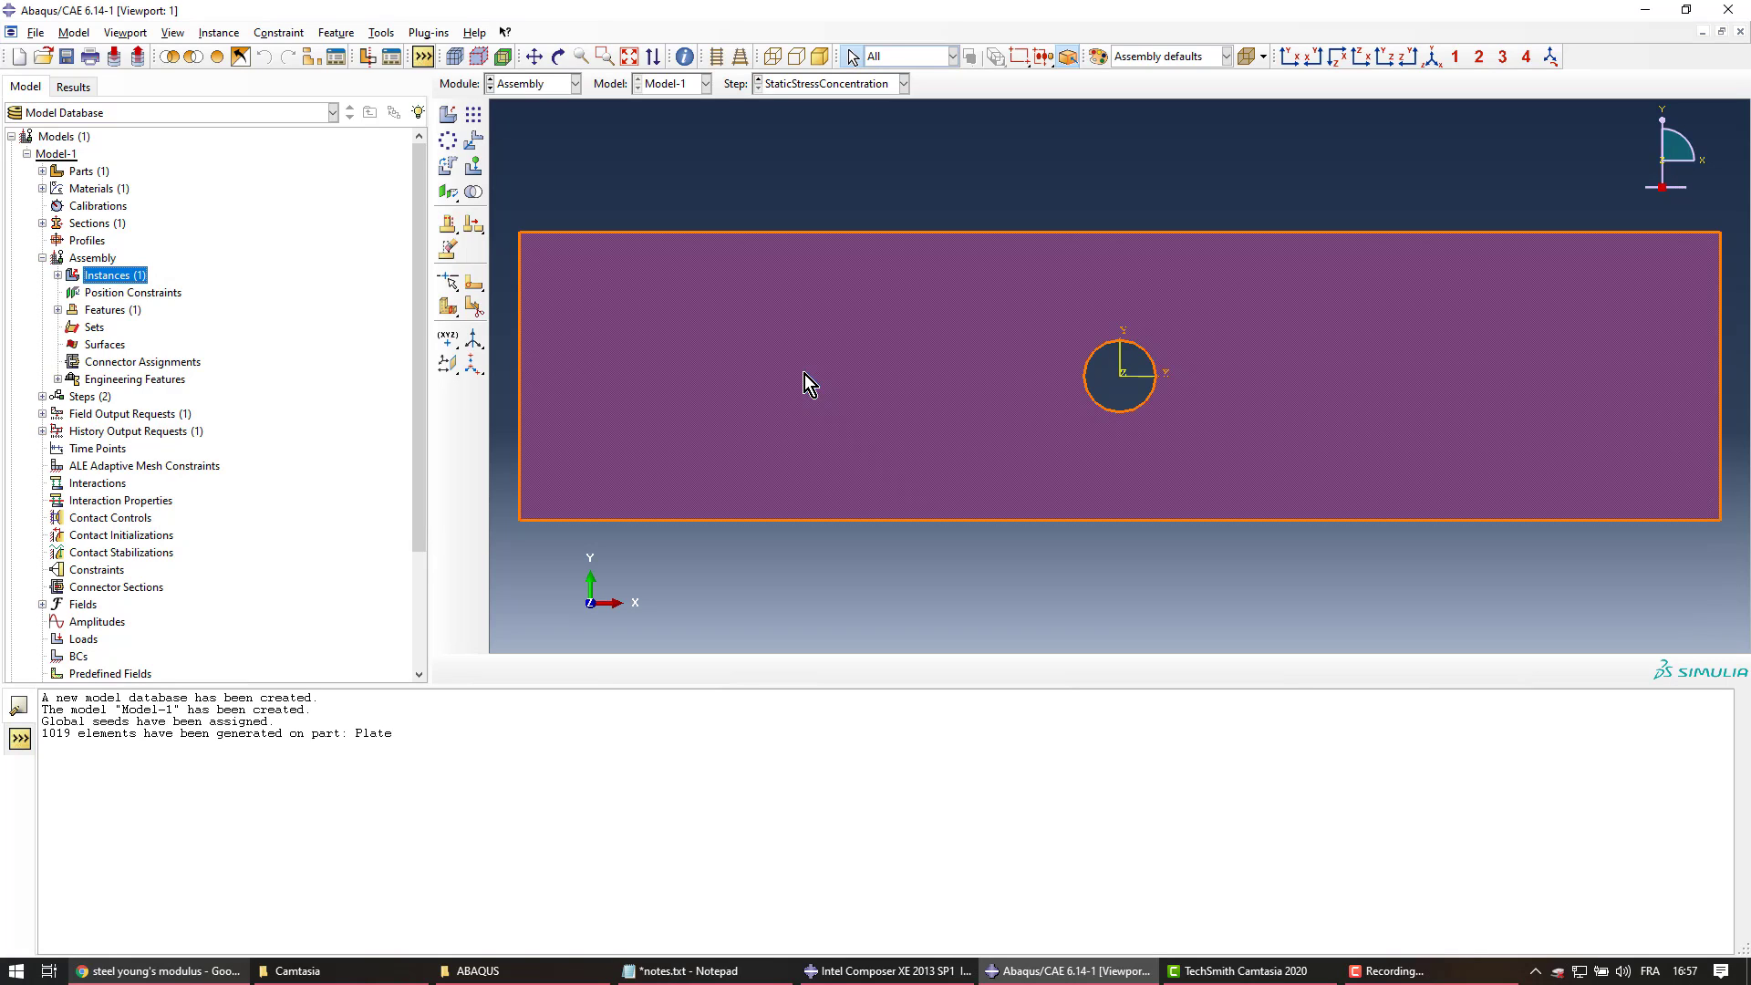
click(758, 197)
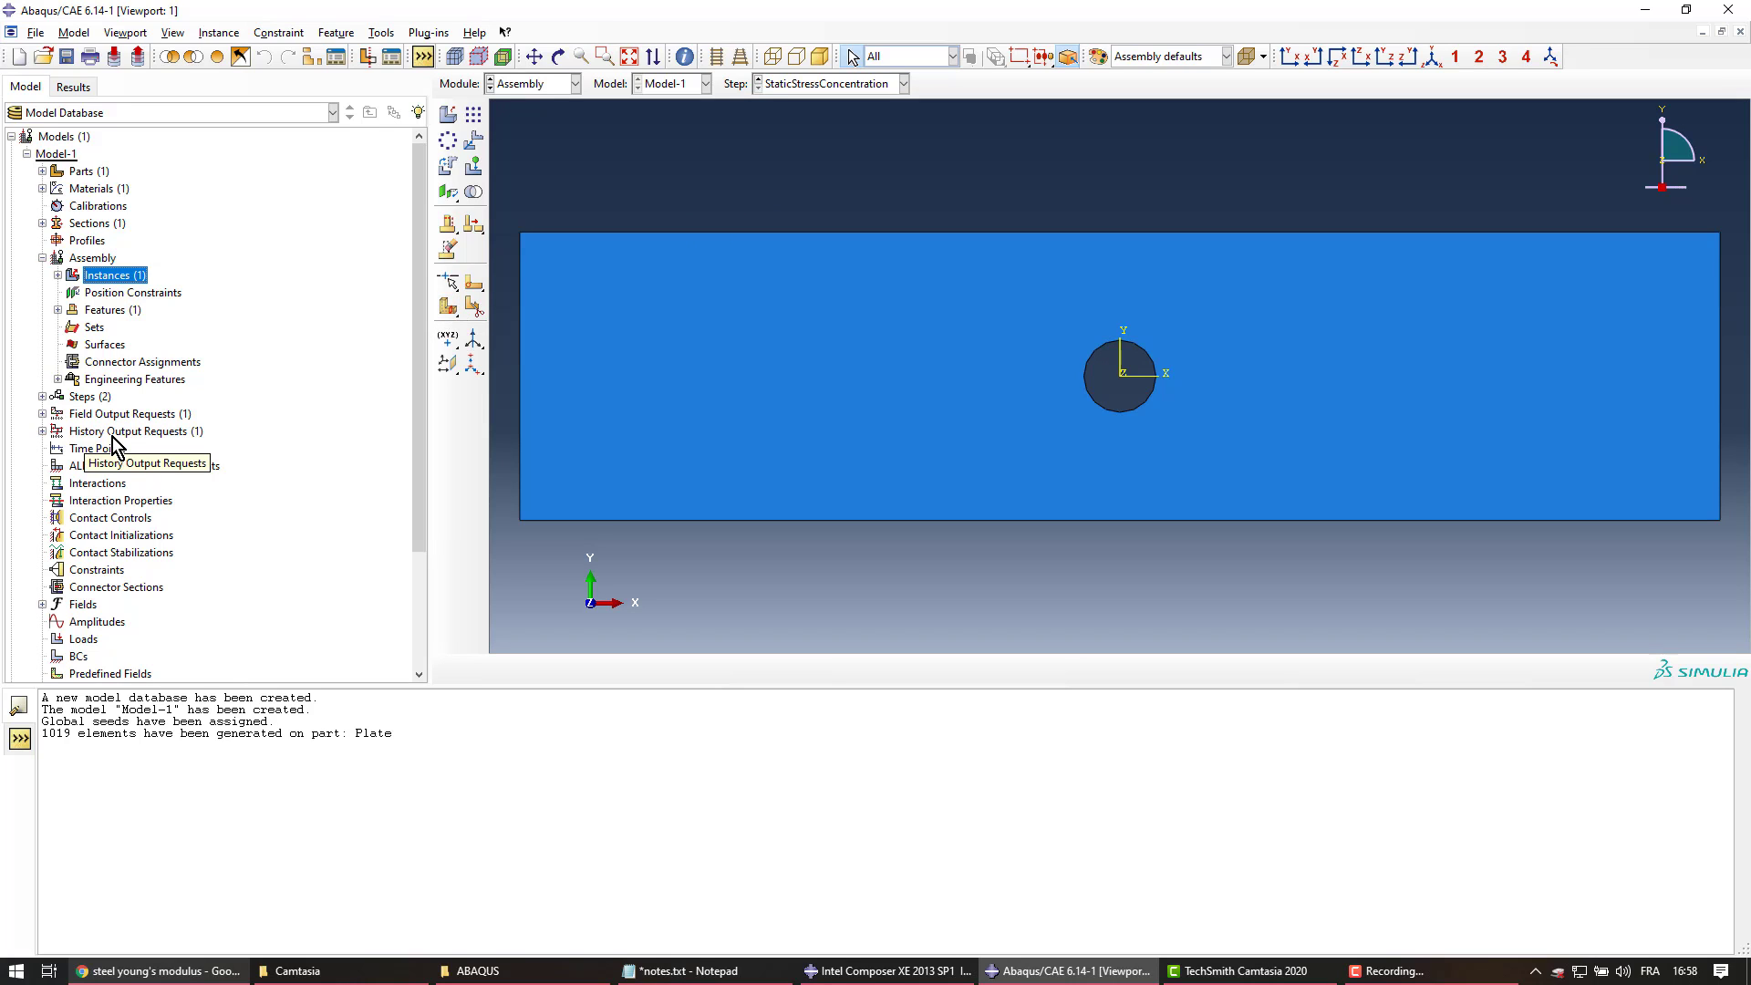
Begin a new boundary condition named Fix in the Initial step
scroll(114, 445, down, 3)
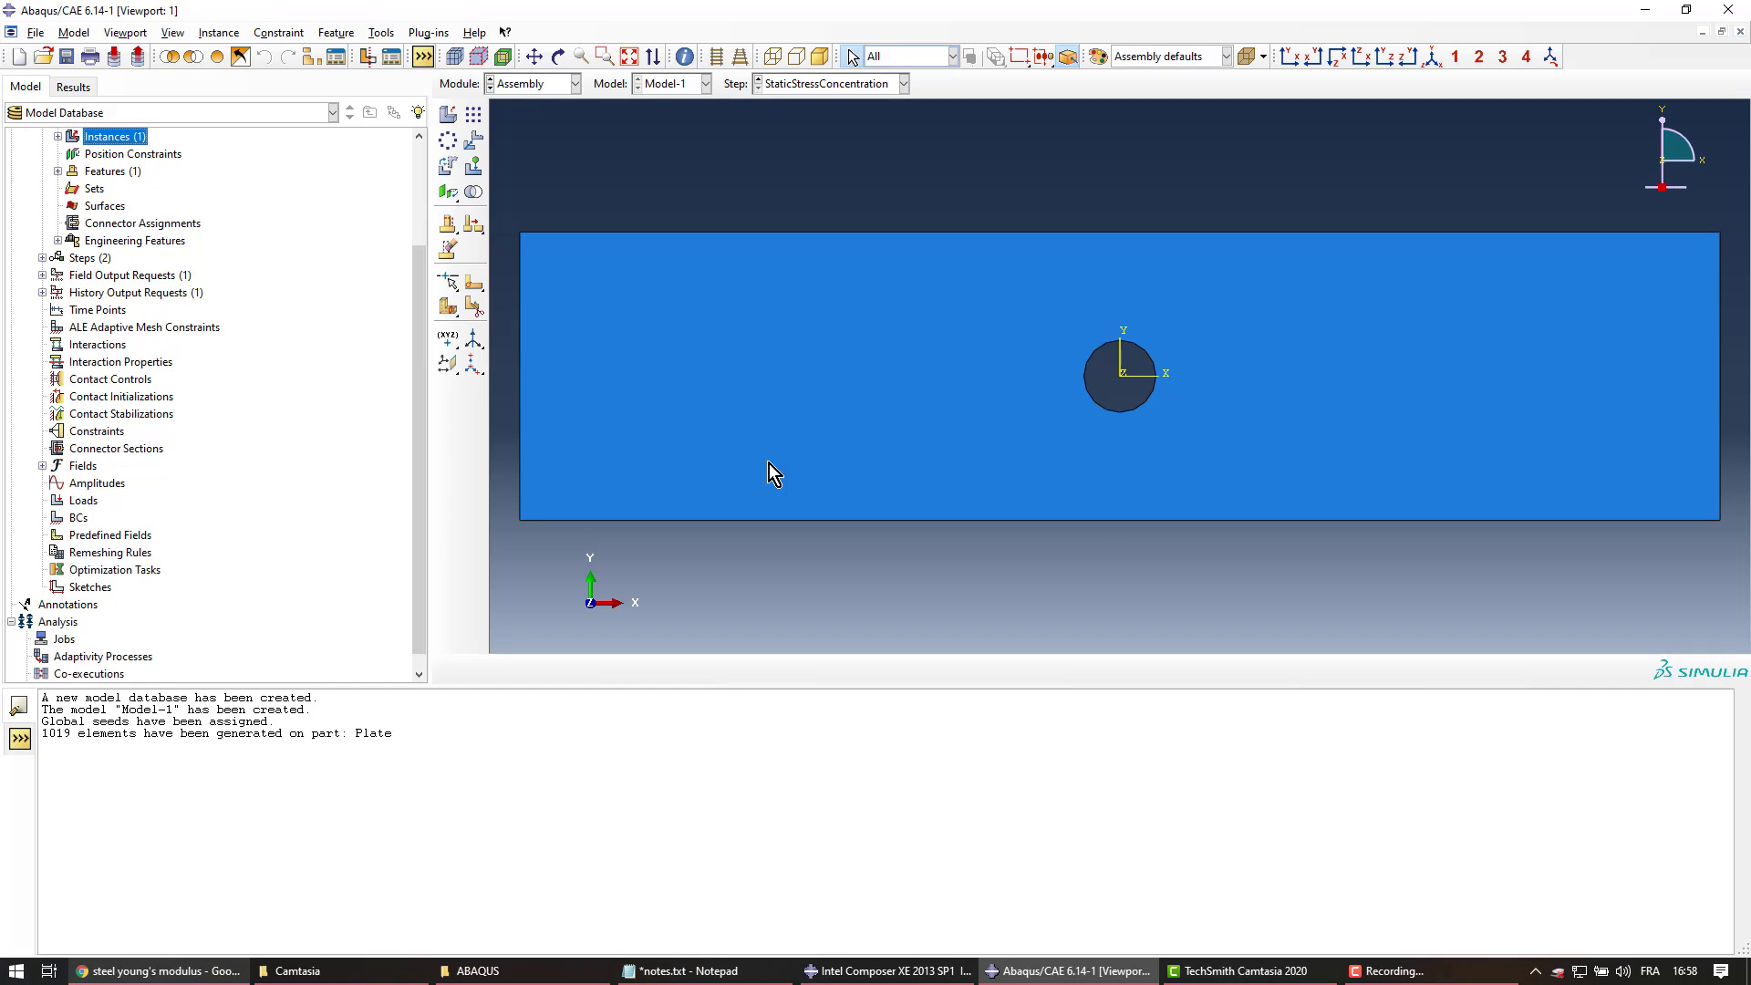
click(80, 519)
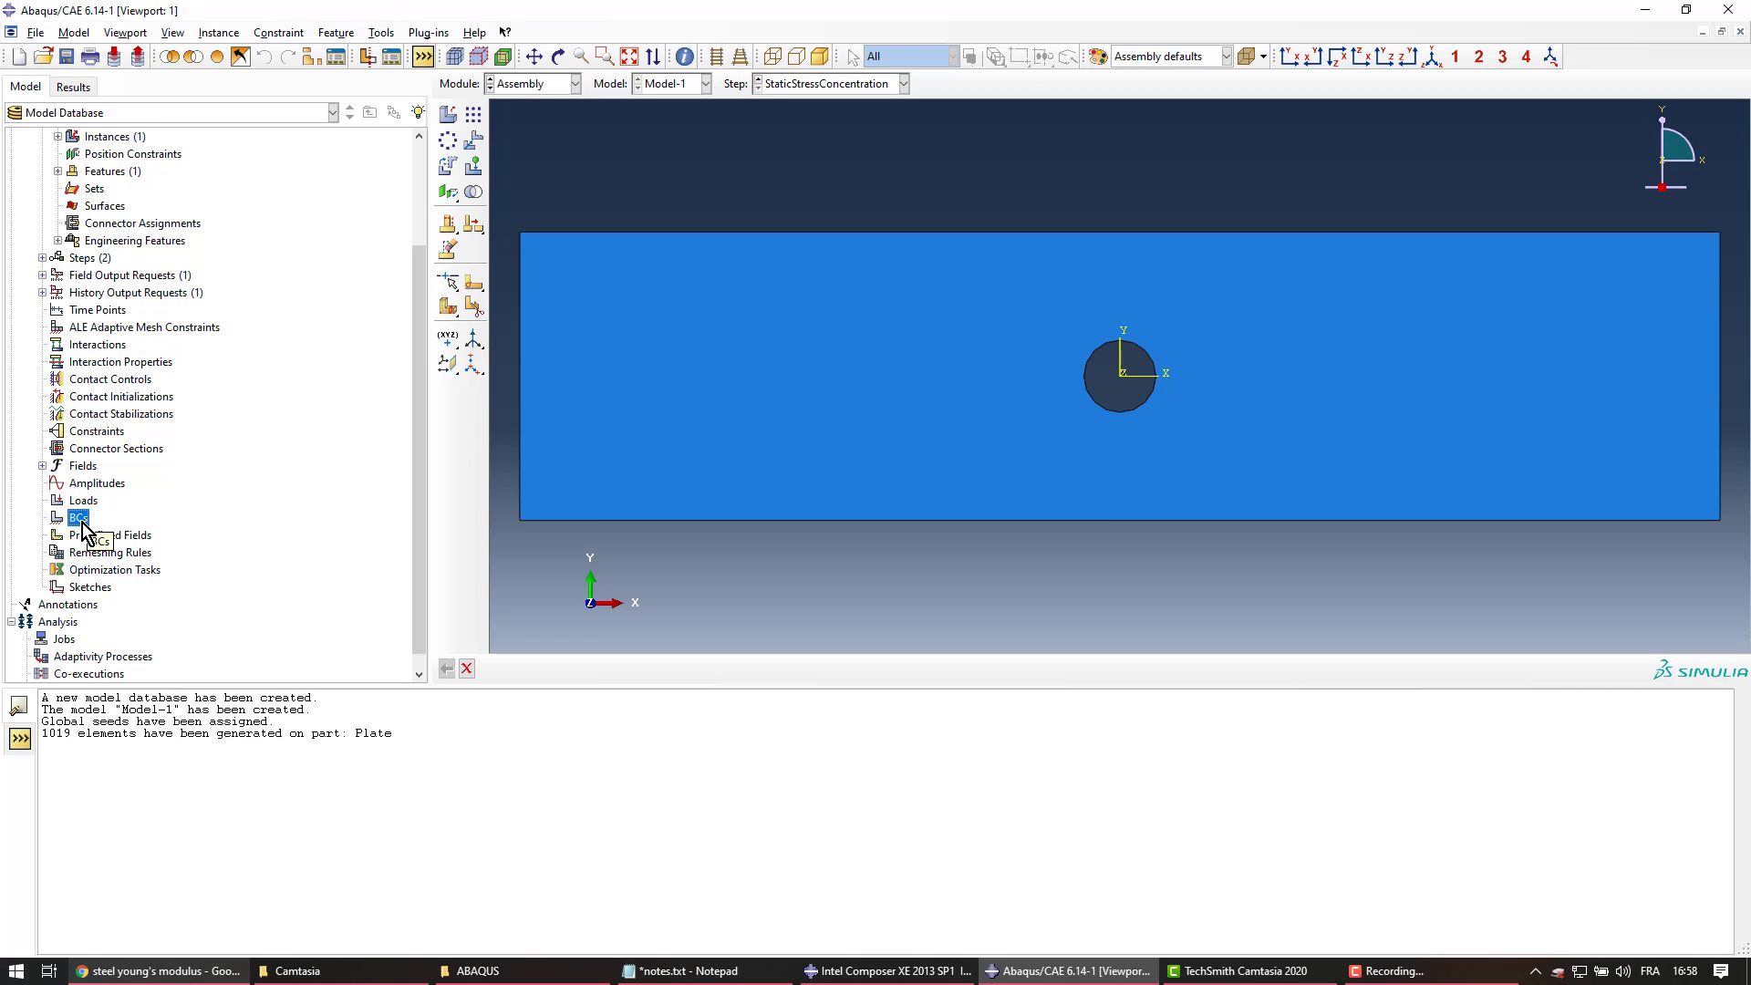
double_click(79, 519)
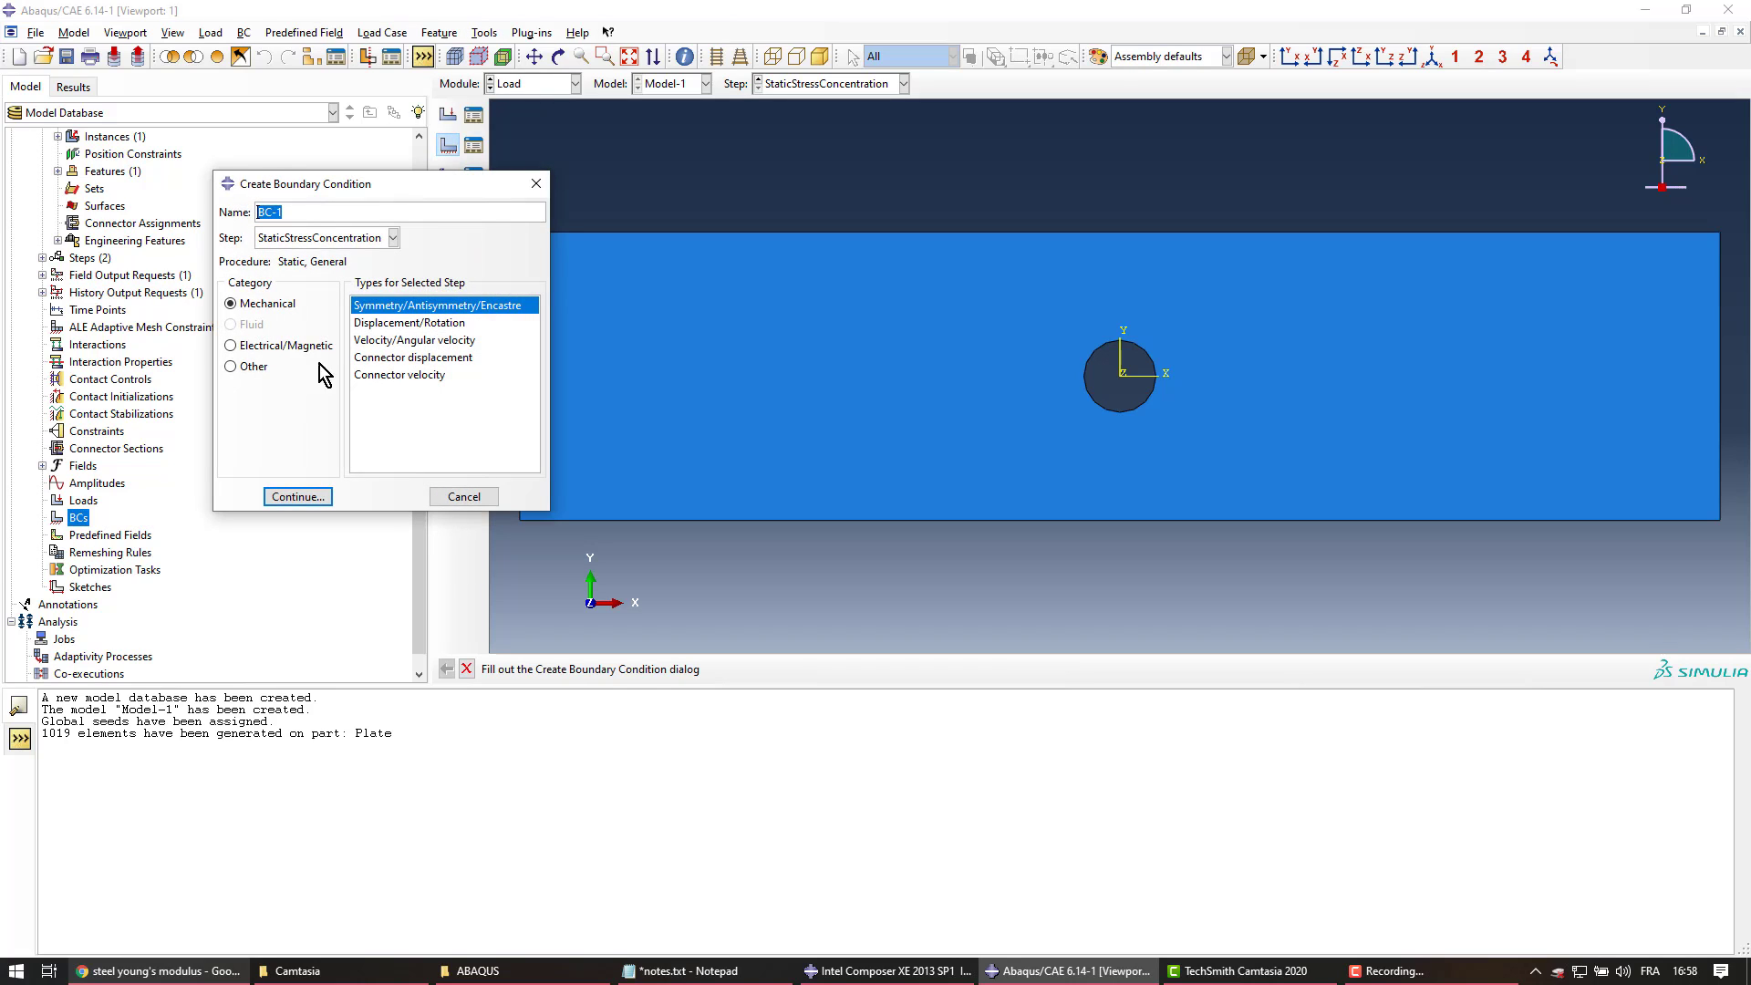
drag(424, 187, 246, 121)
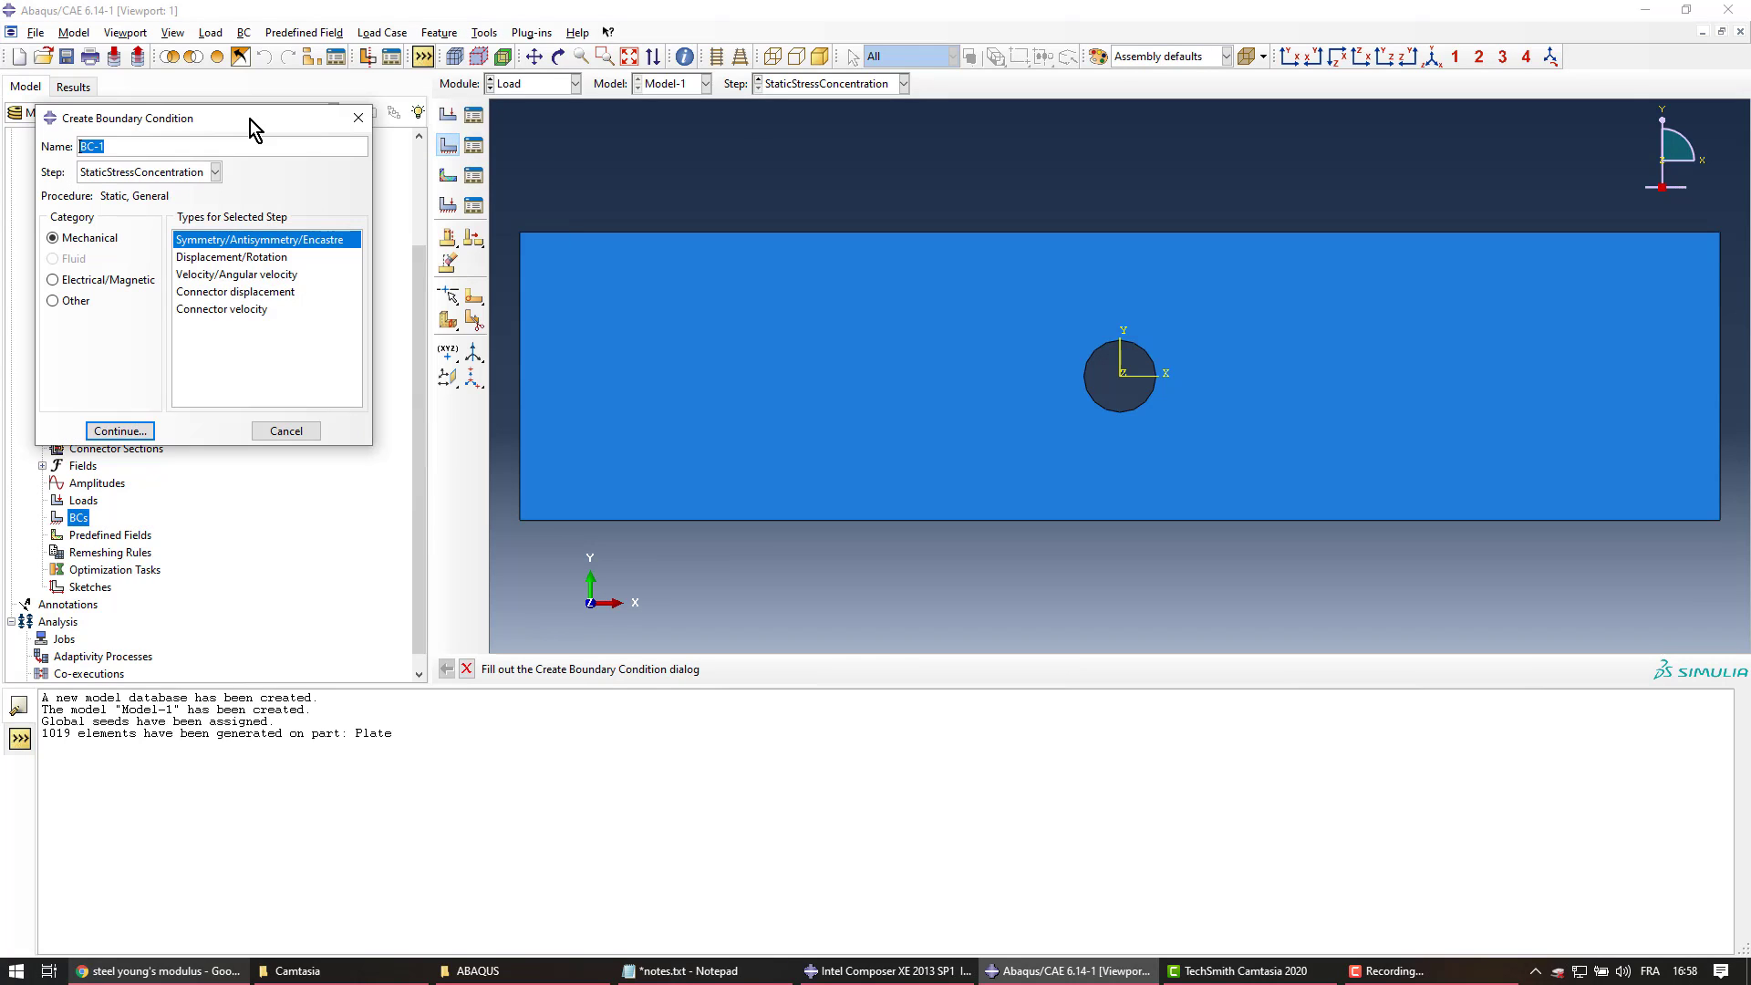
click(179, 174)
click(172, 189)
key(Up)
click(118, 147)
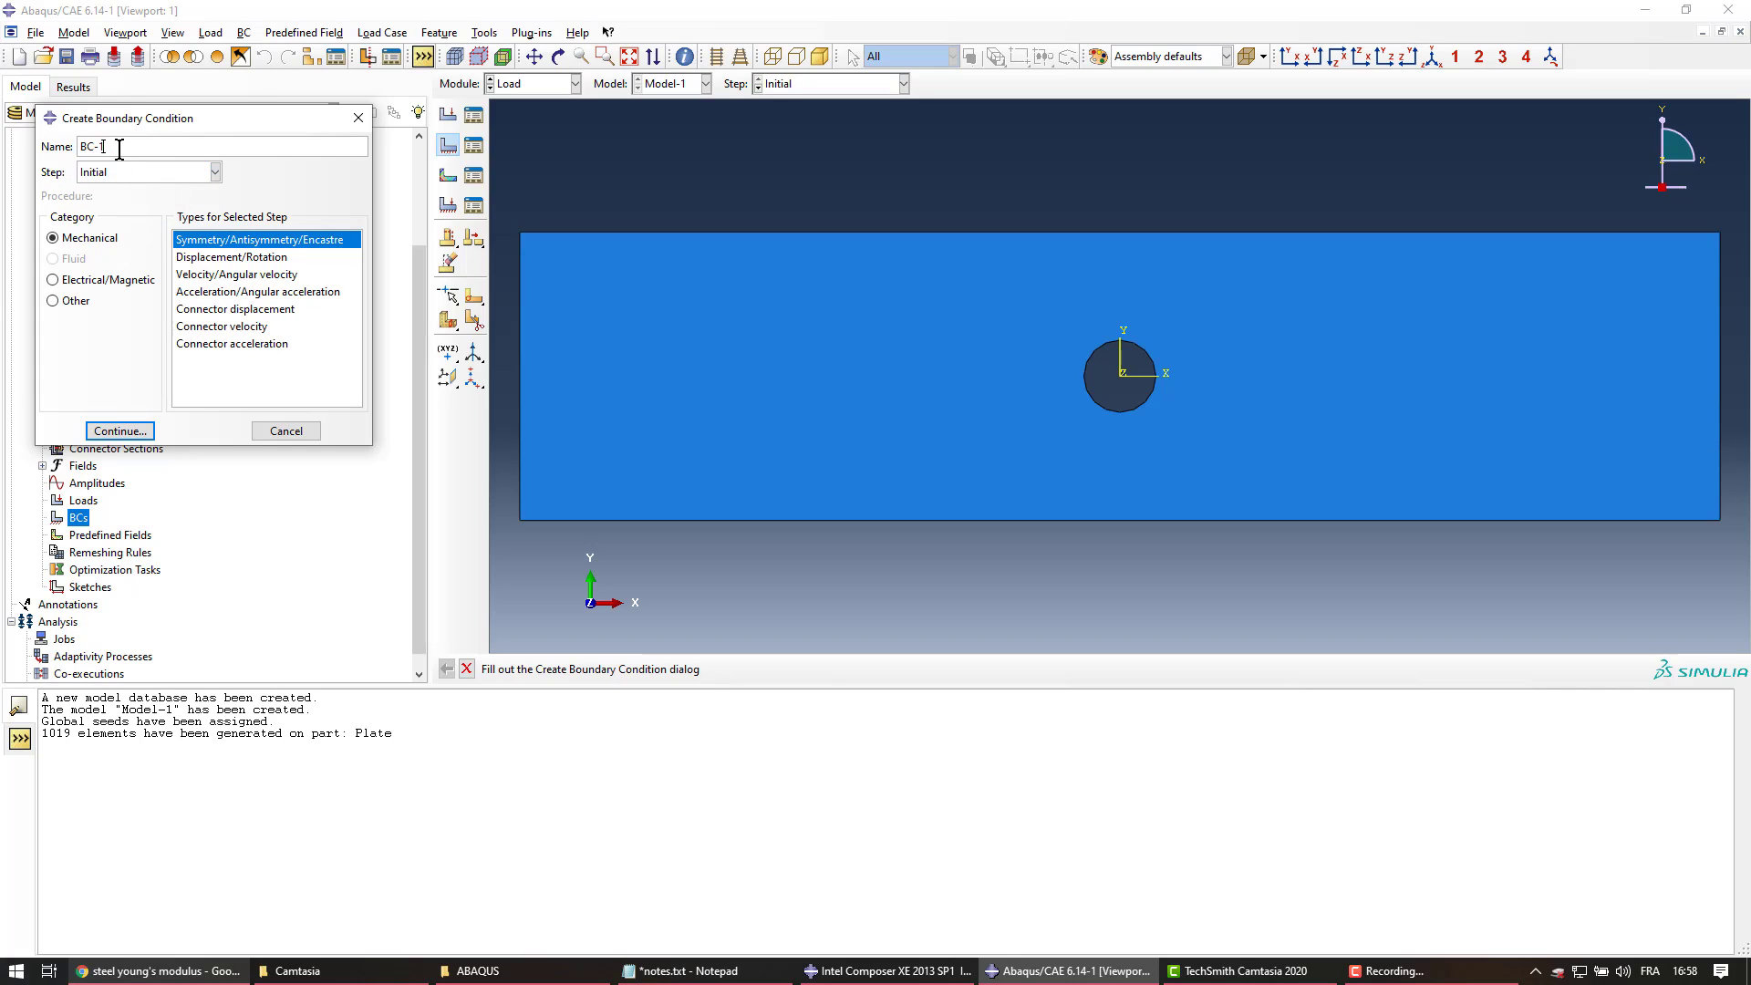
drag(118, 146, 57, 164)
text(Fix)
Make Fix a Displacement/Rotation on the plate's left edge constraining U1 and U2
click(245, 259)
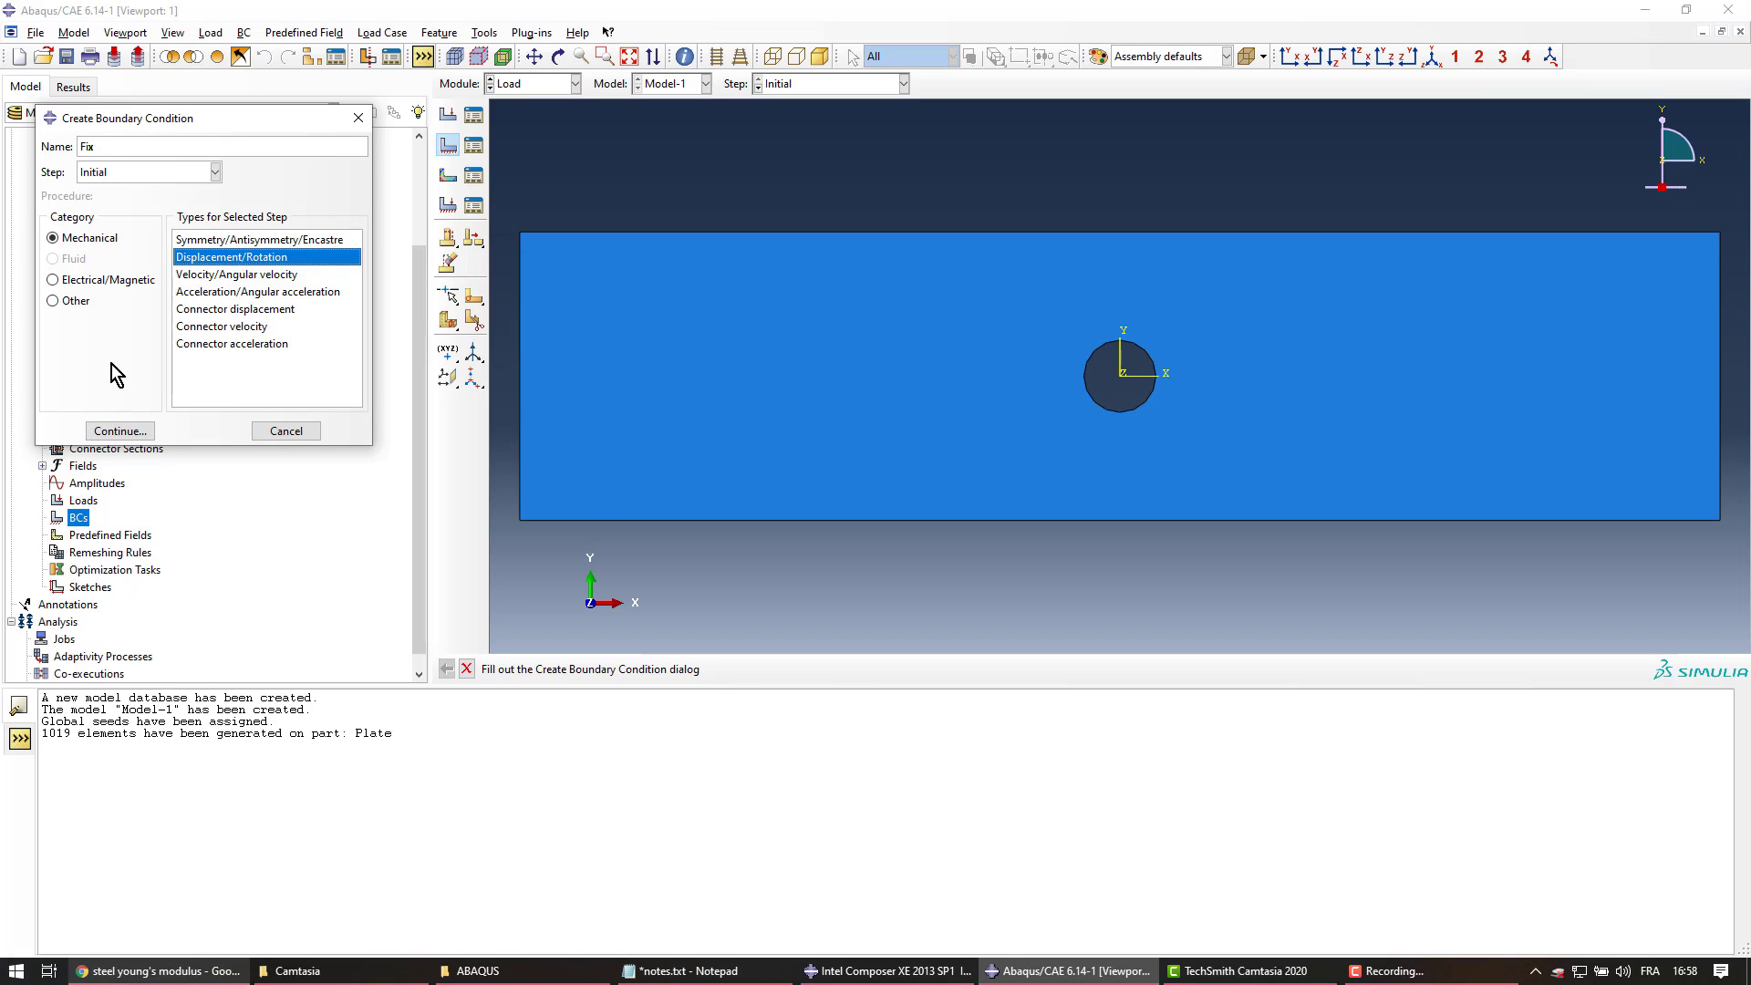
click(111, 431)
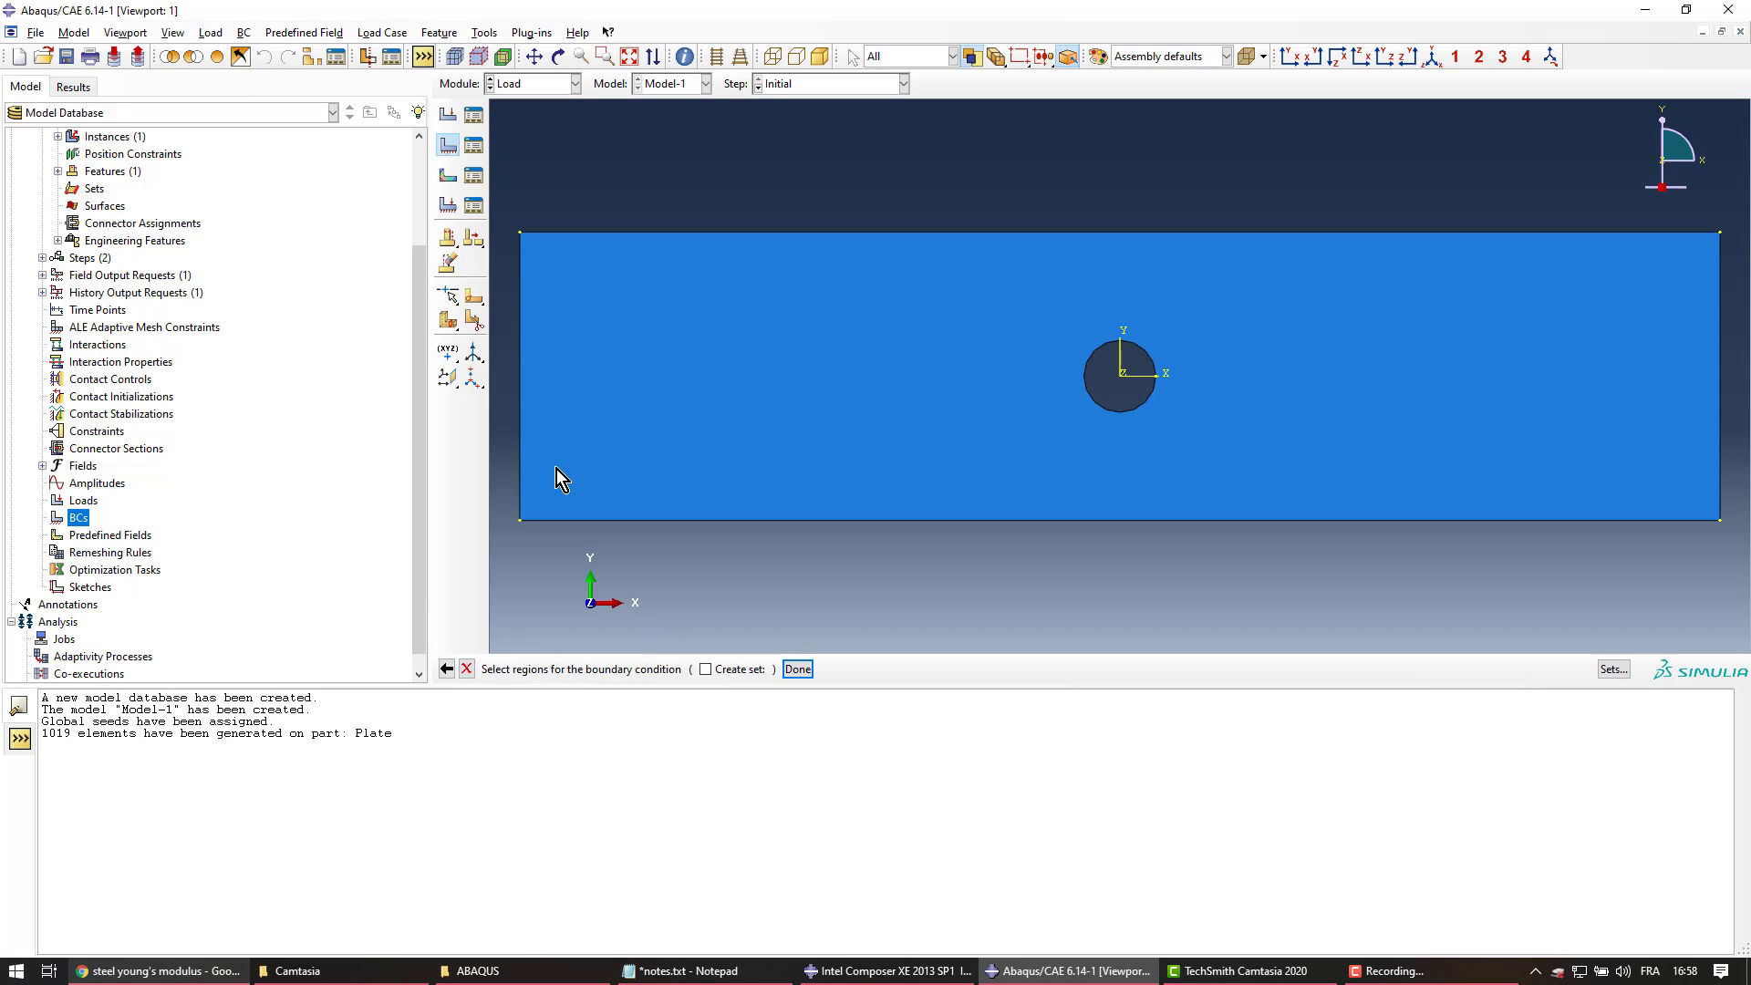
click(521, 416)
click(797, 669)
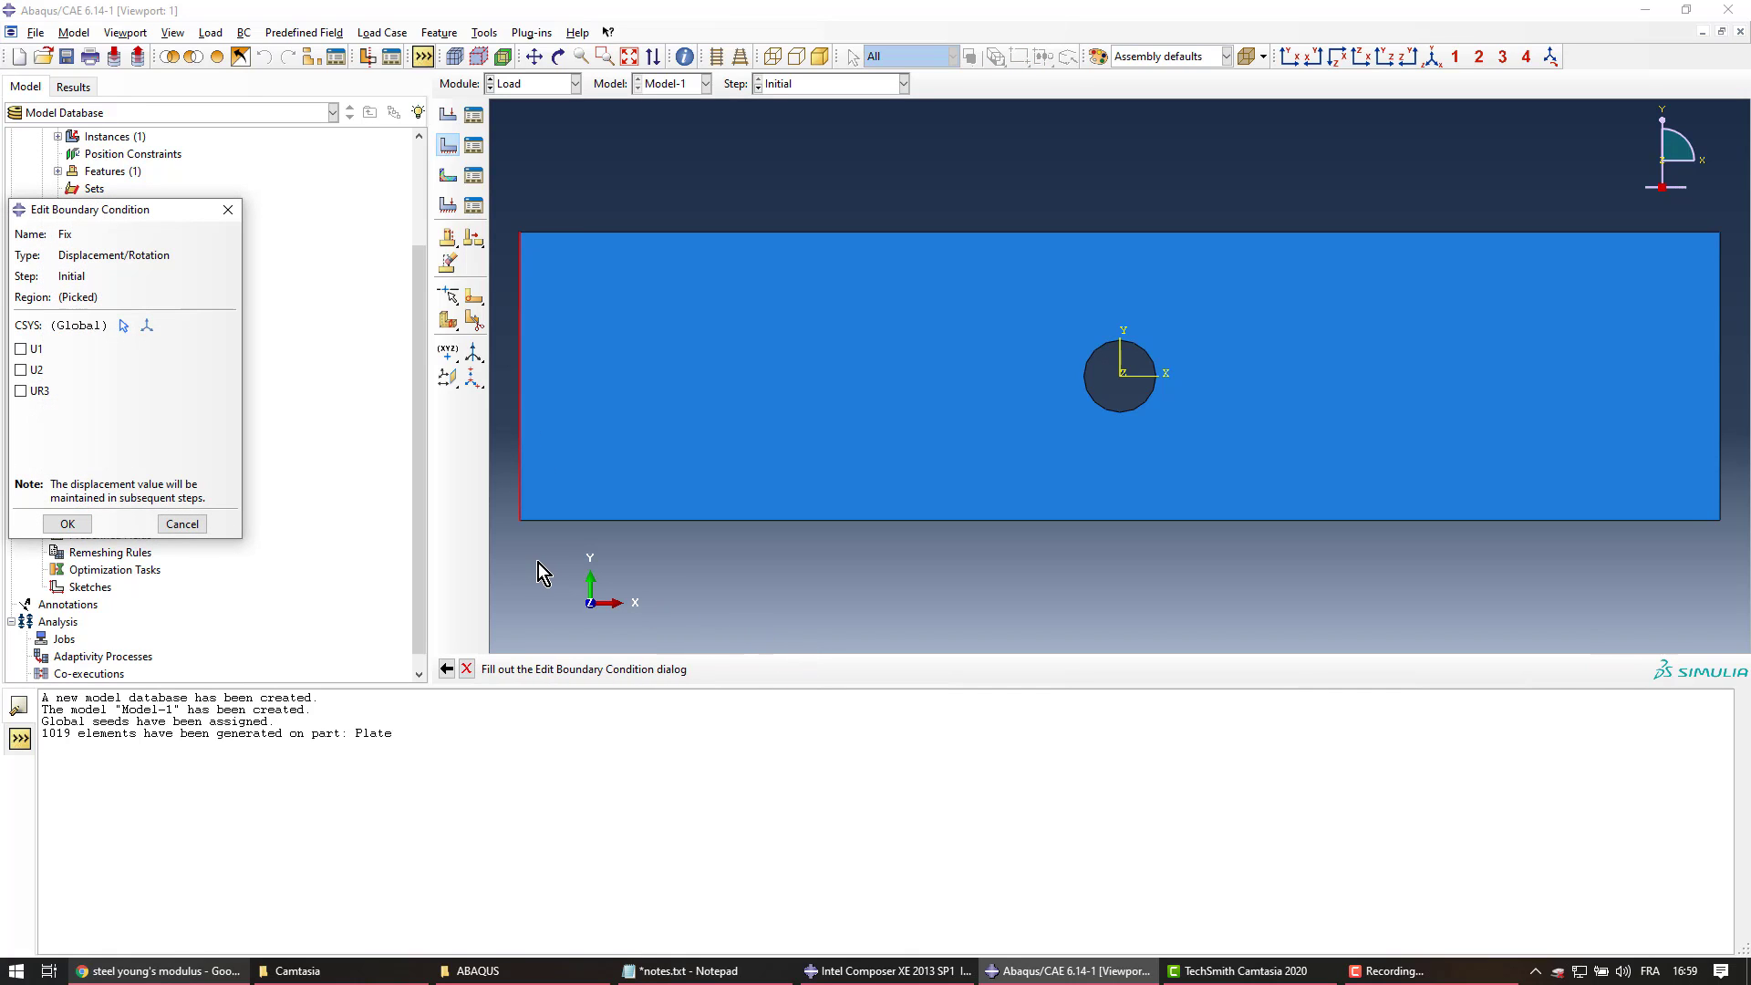
click(21, 349)
click(21, 369)
click(68, 524)
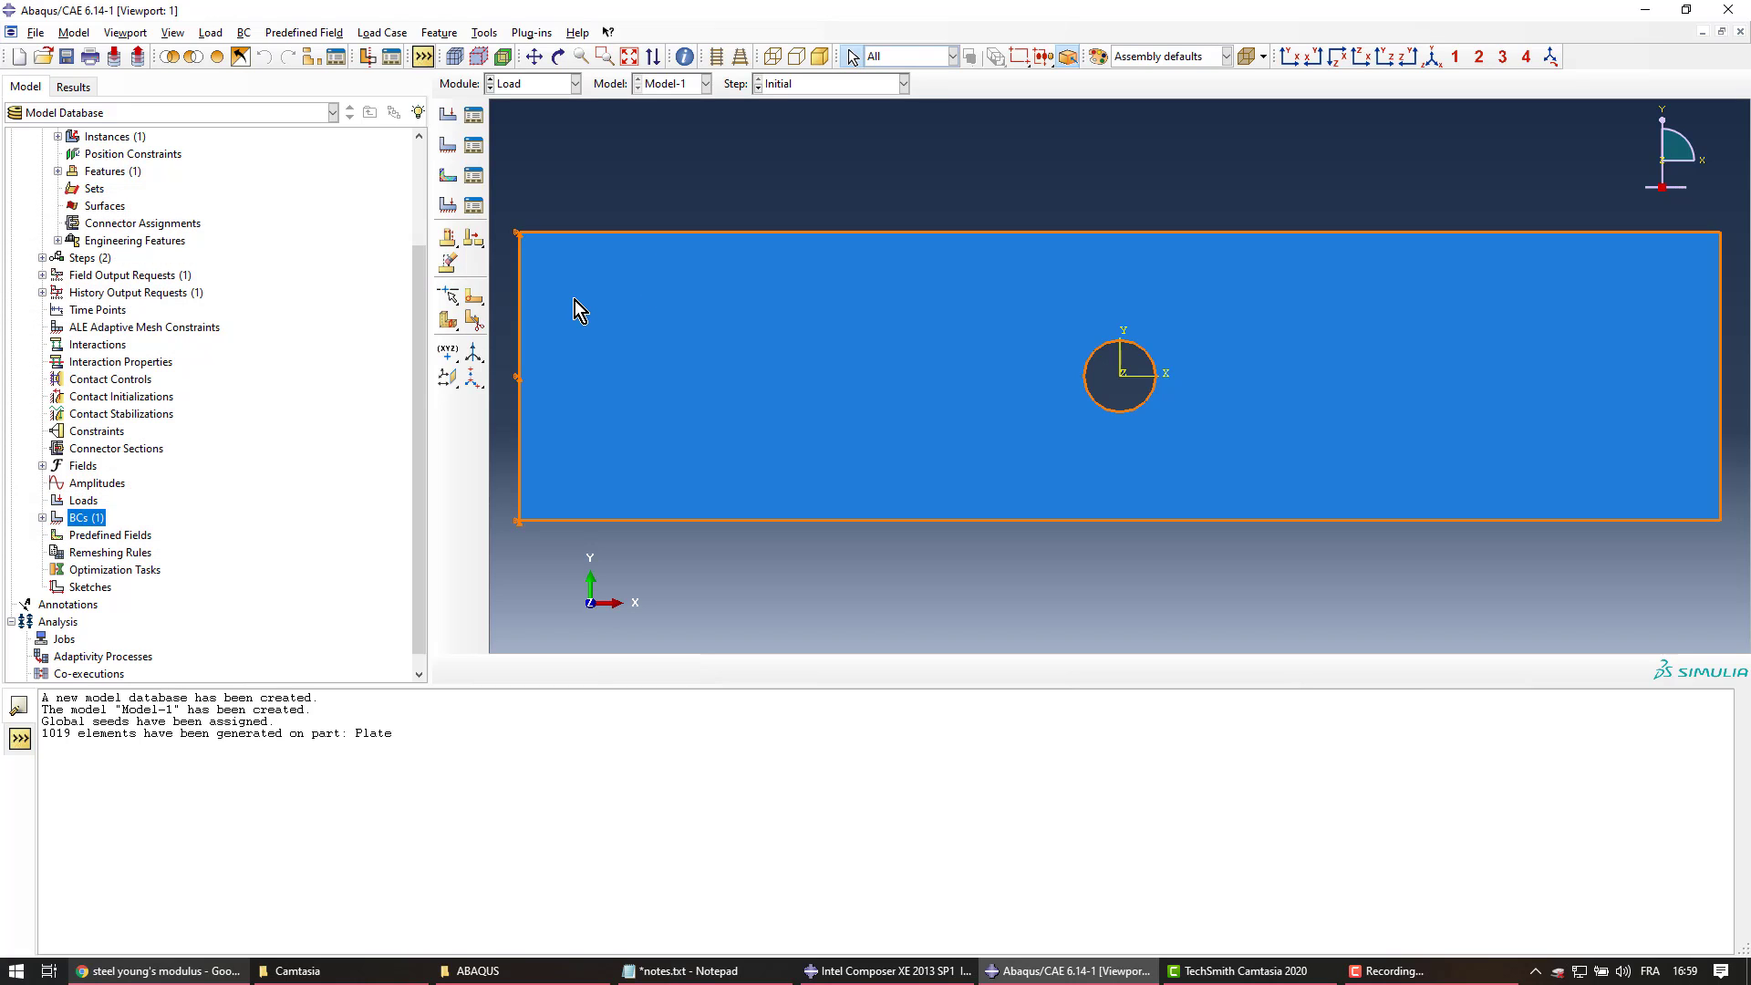
Begin a Pressure load named Pull in the StaticStressConcentration step
double_click(84, 500)
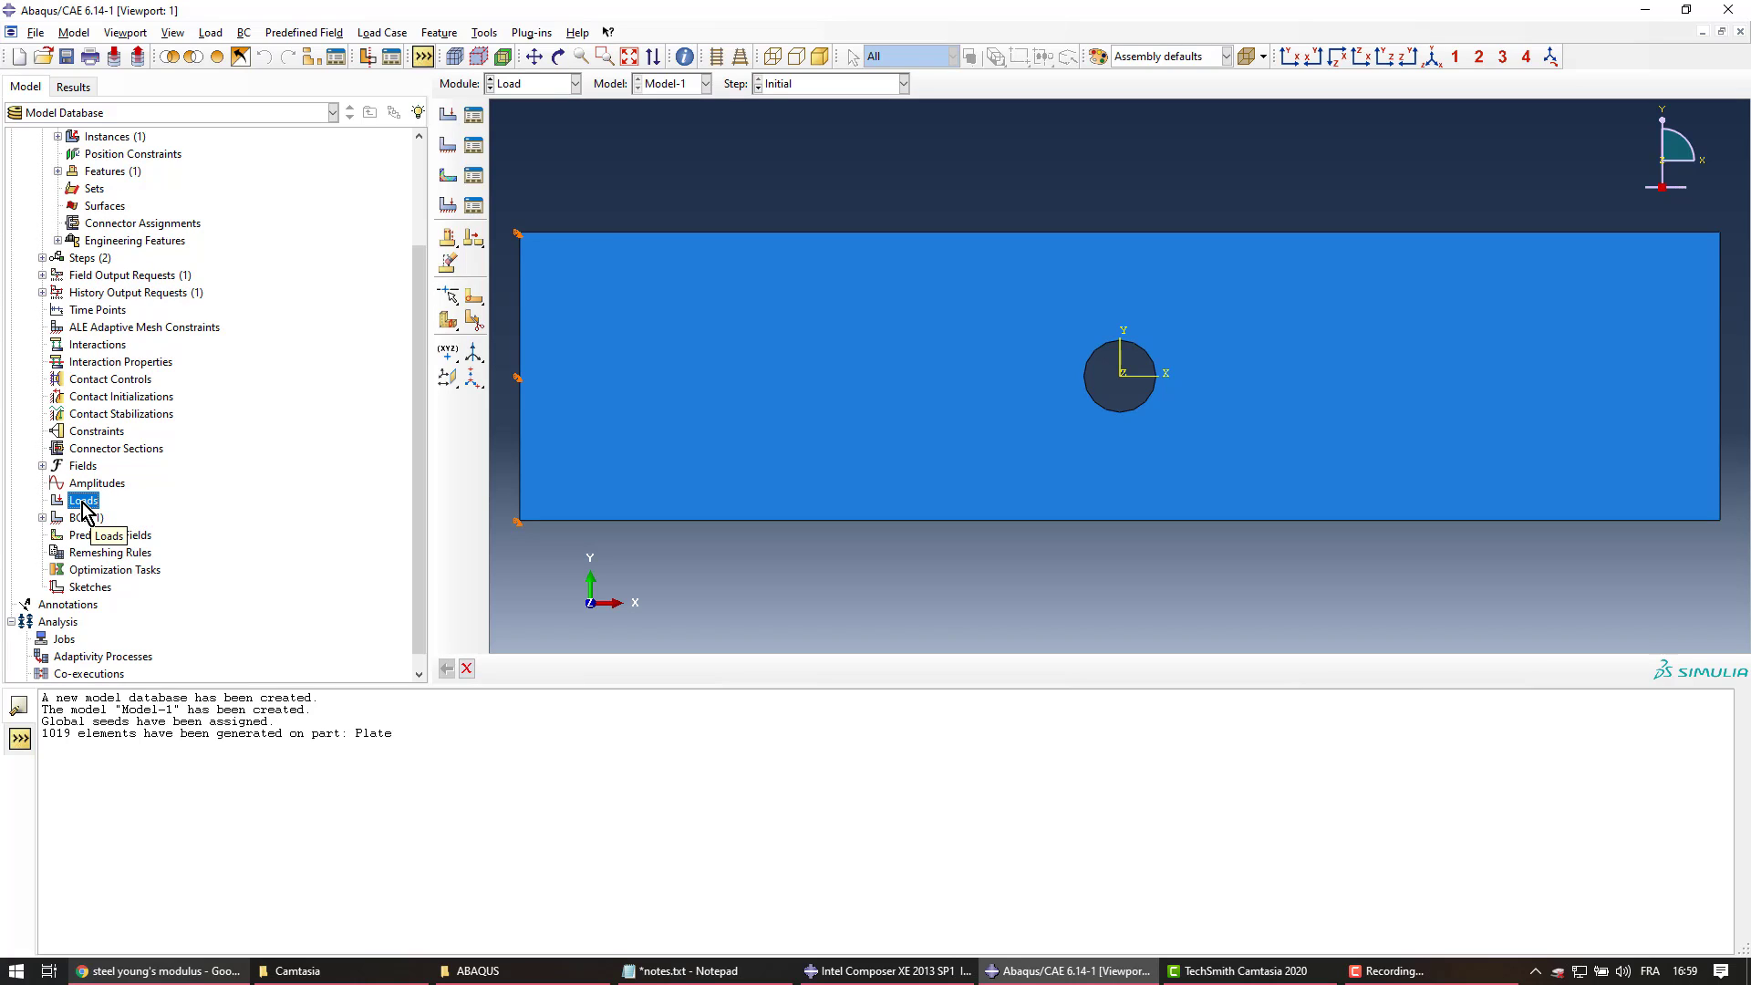
double_click(84, 507)
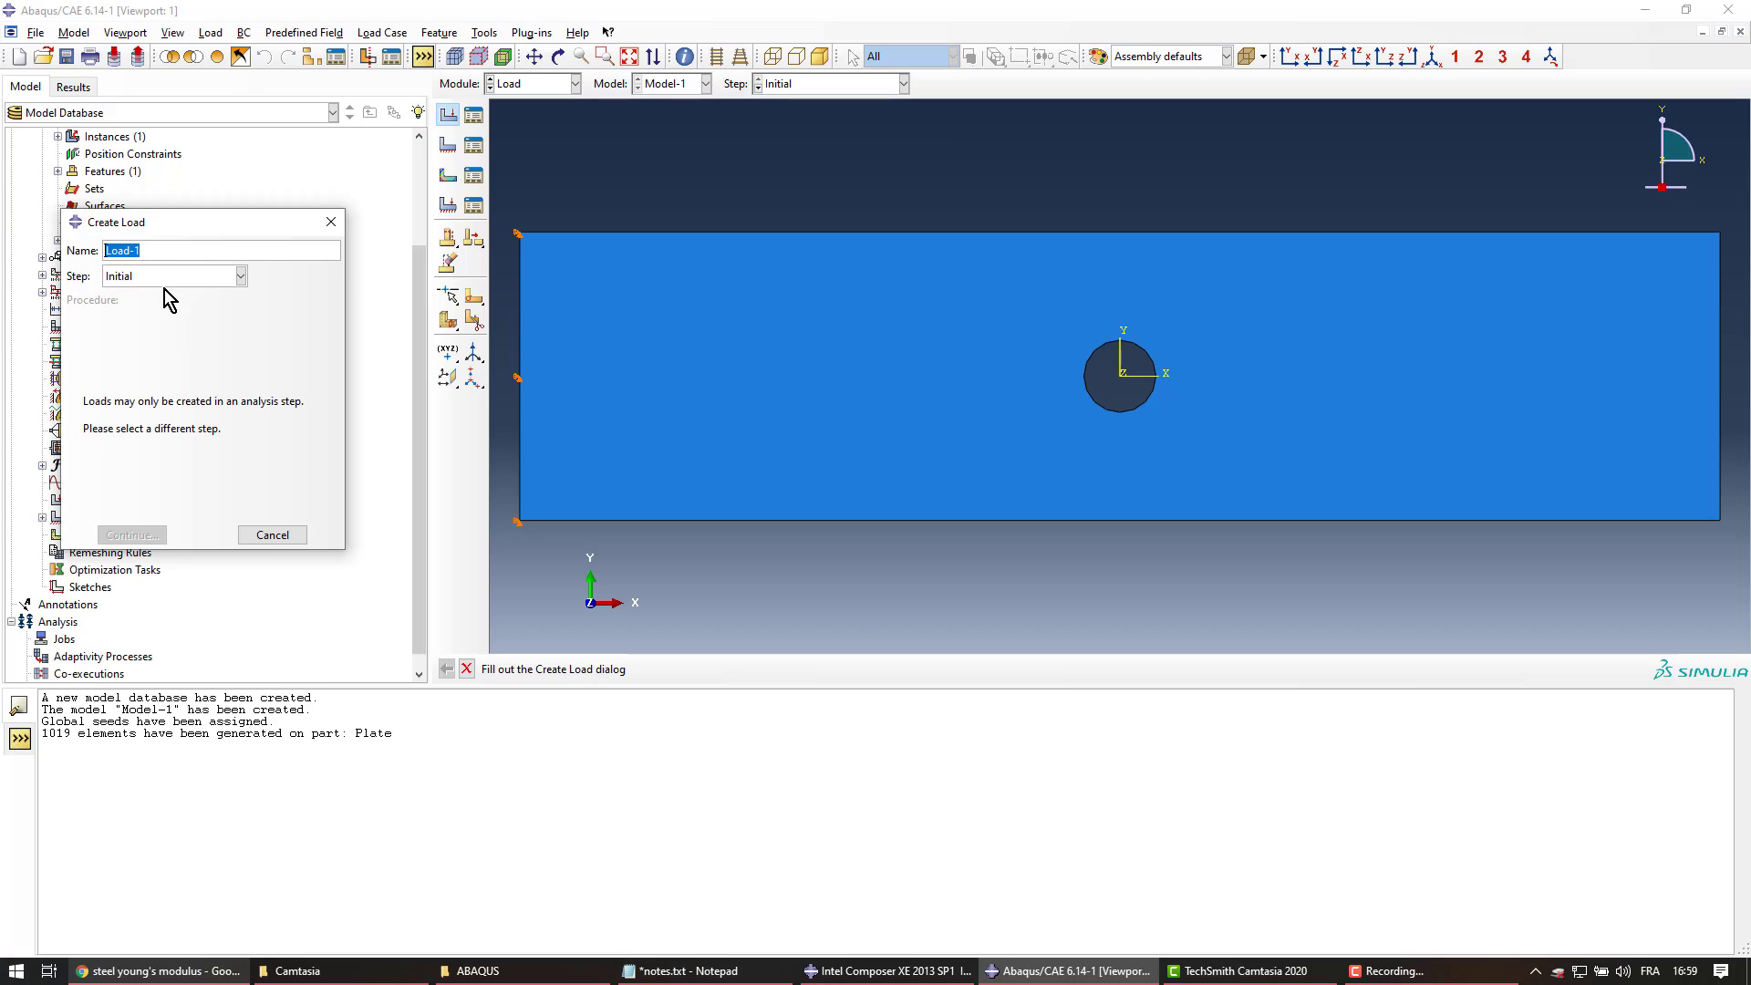
click(165, 281)
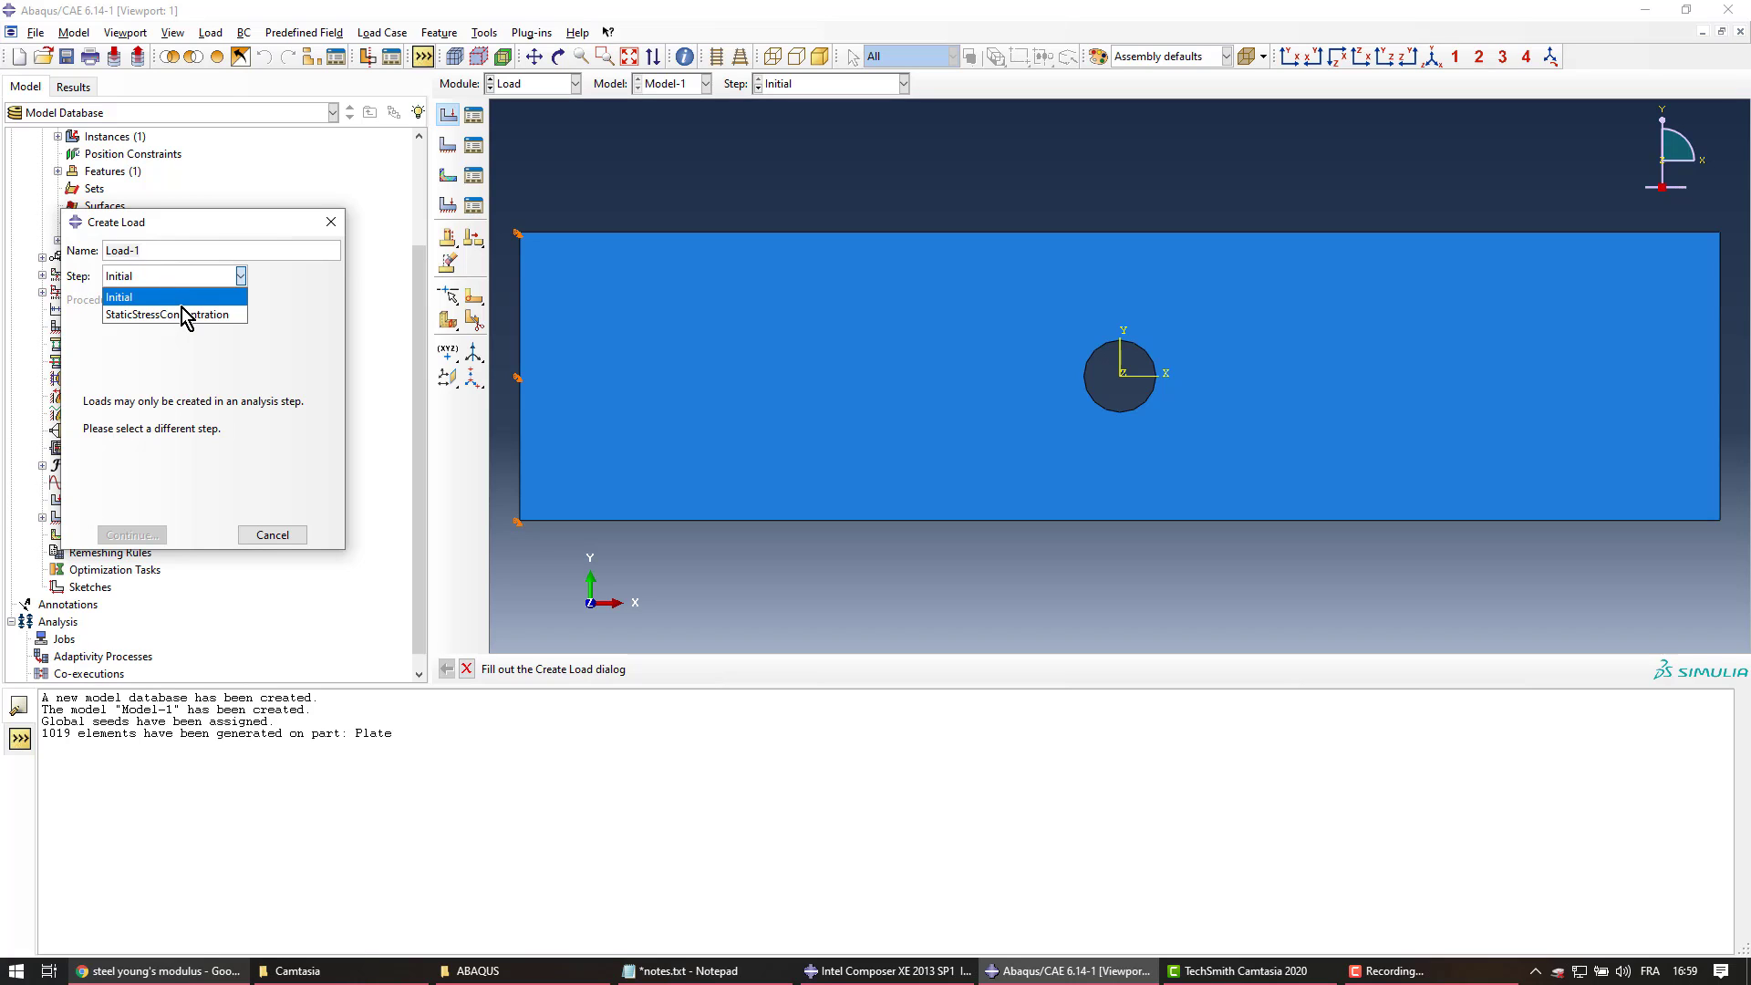
click(186, 315)
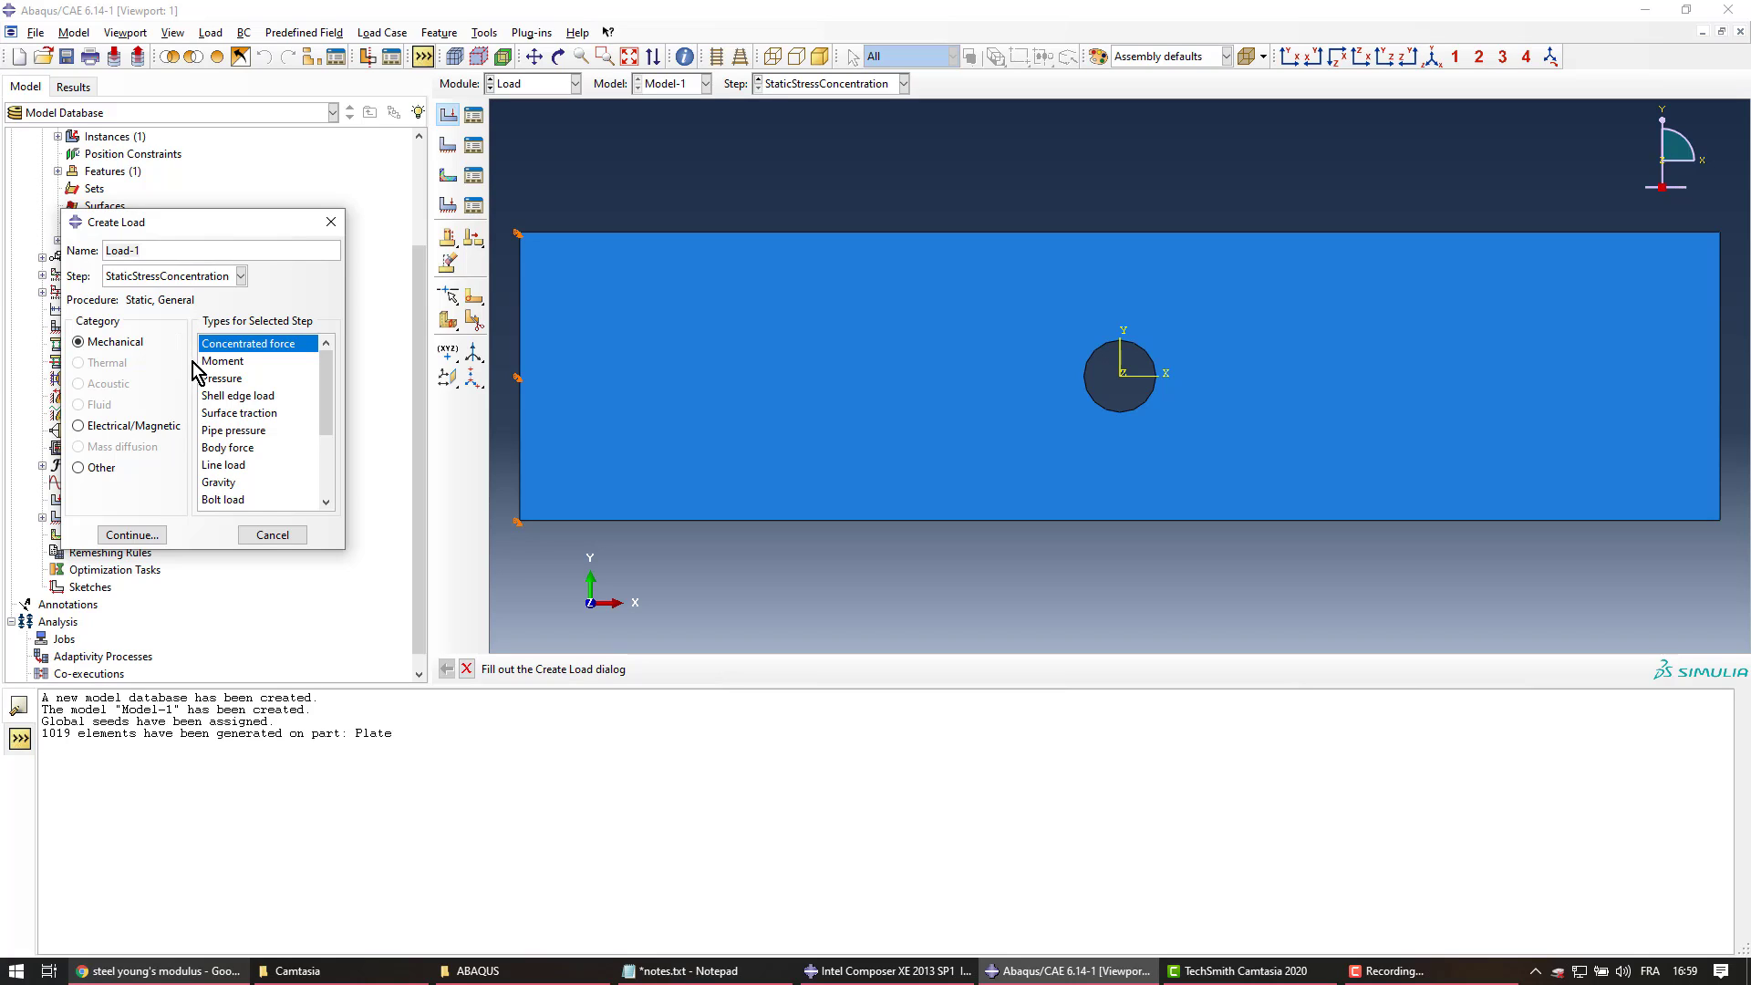
click(219, 378)
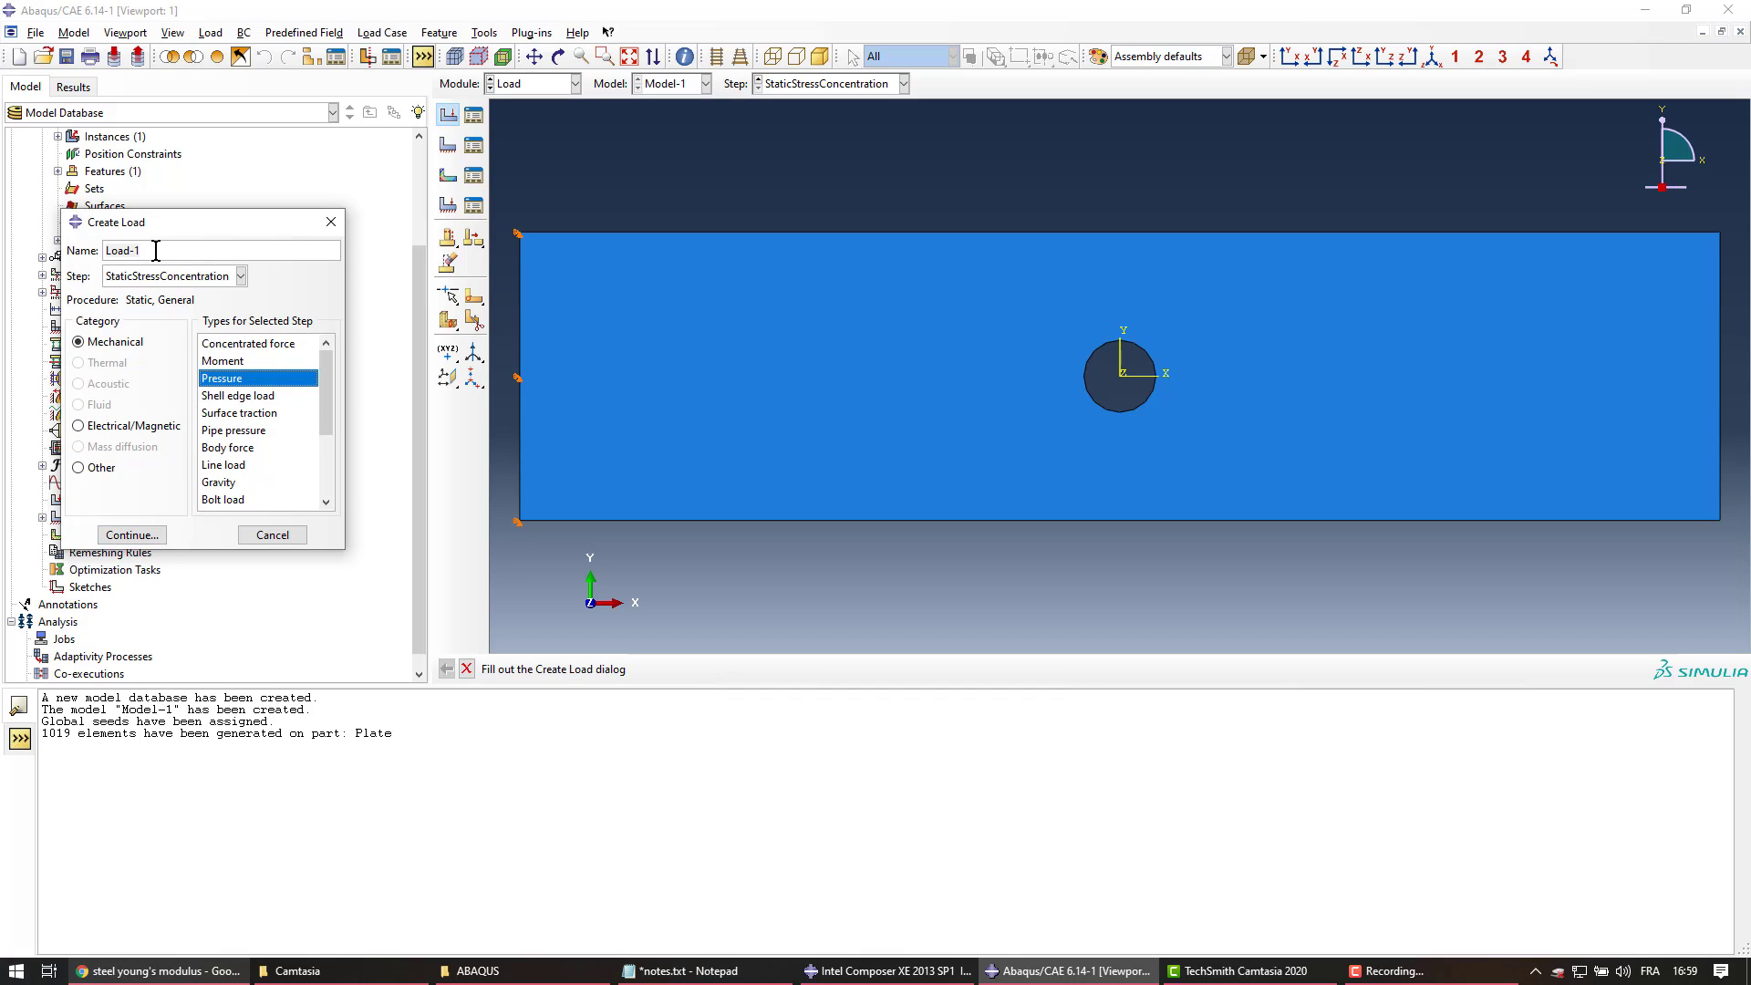
drag(324, 248, 118, 251)
key(BackSpace)
key(BackSpace)
key(BackSpace)
text(Pull)
Apply Pull to the plate's right edge with magnitude 500
click(127, 534)
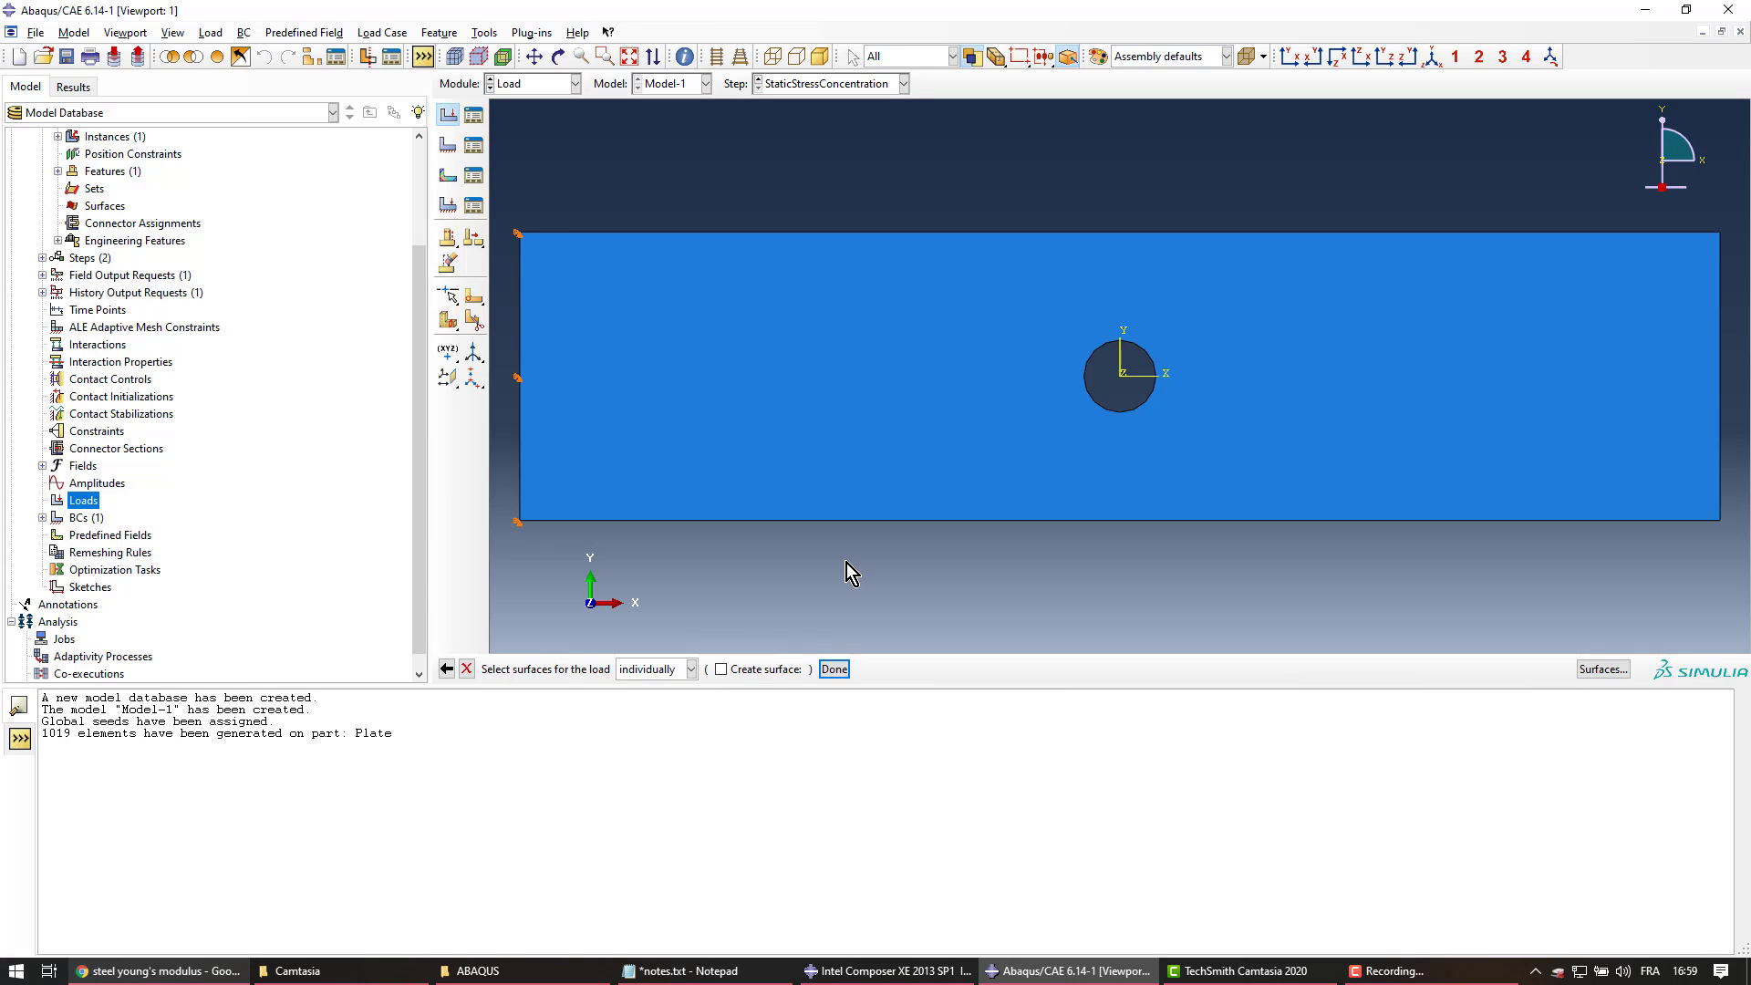
click(1721, 493)
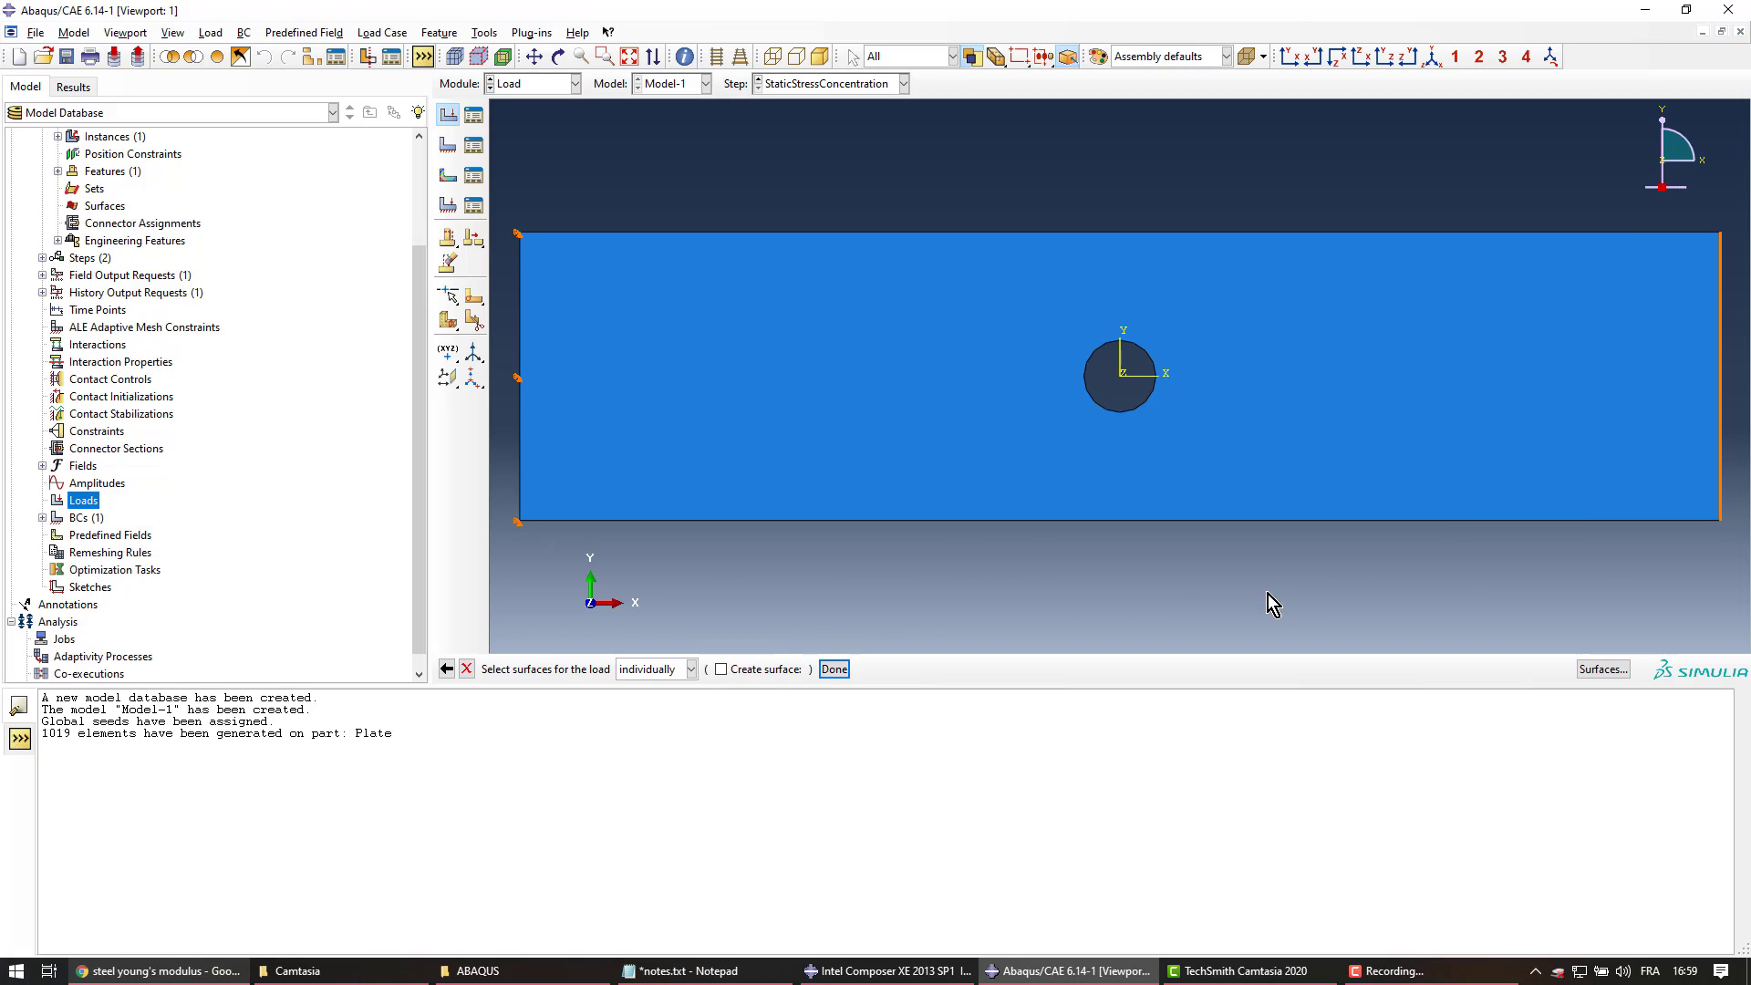
click(834, 669)
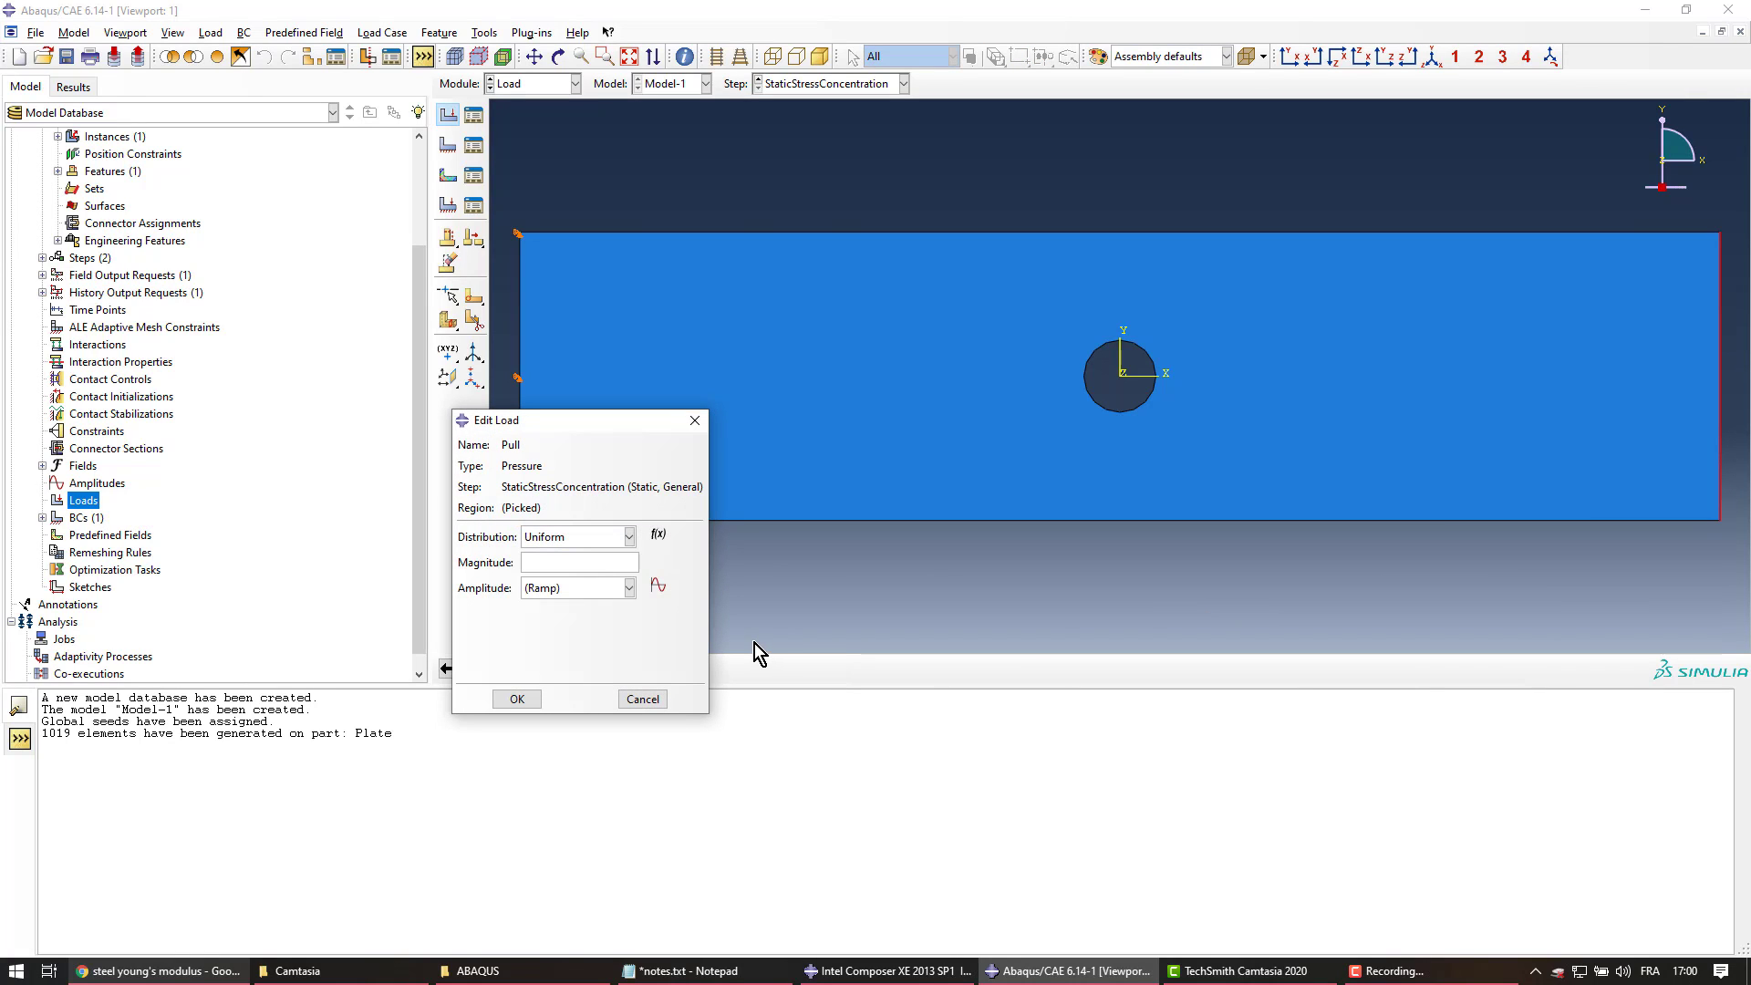
click(562, 563)
text(500)
click(517, 698)
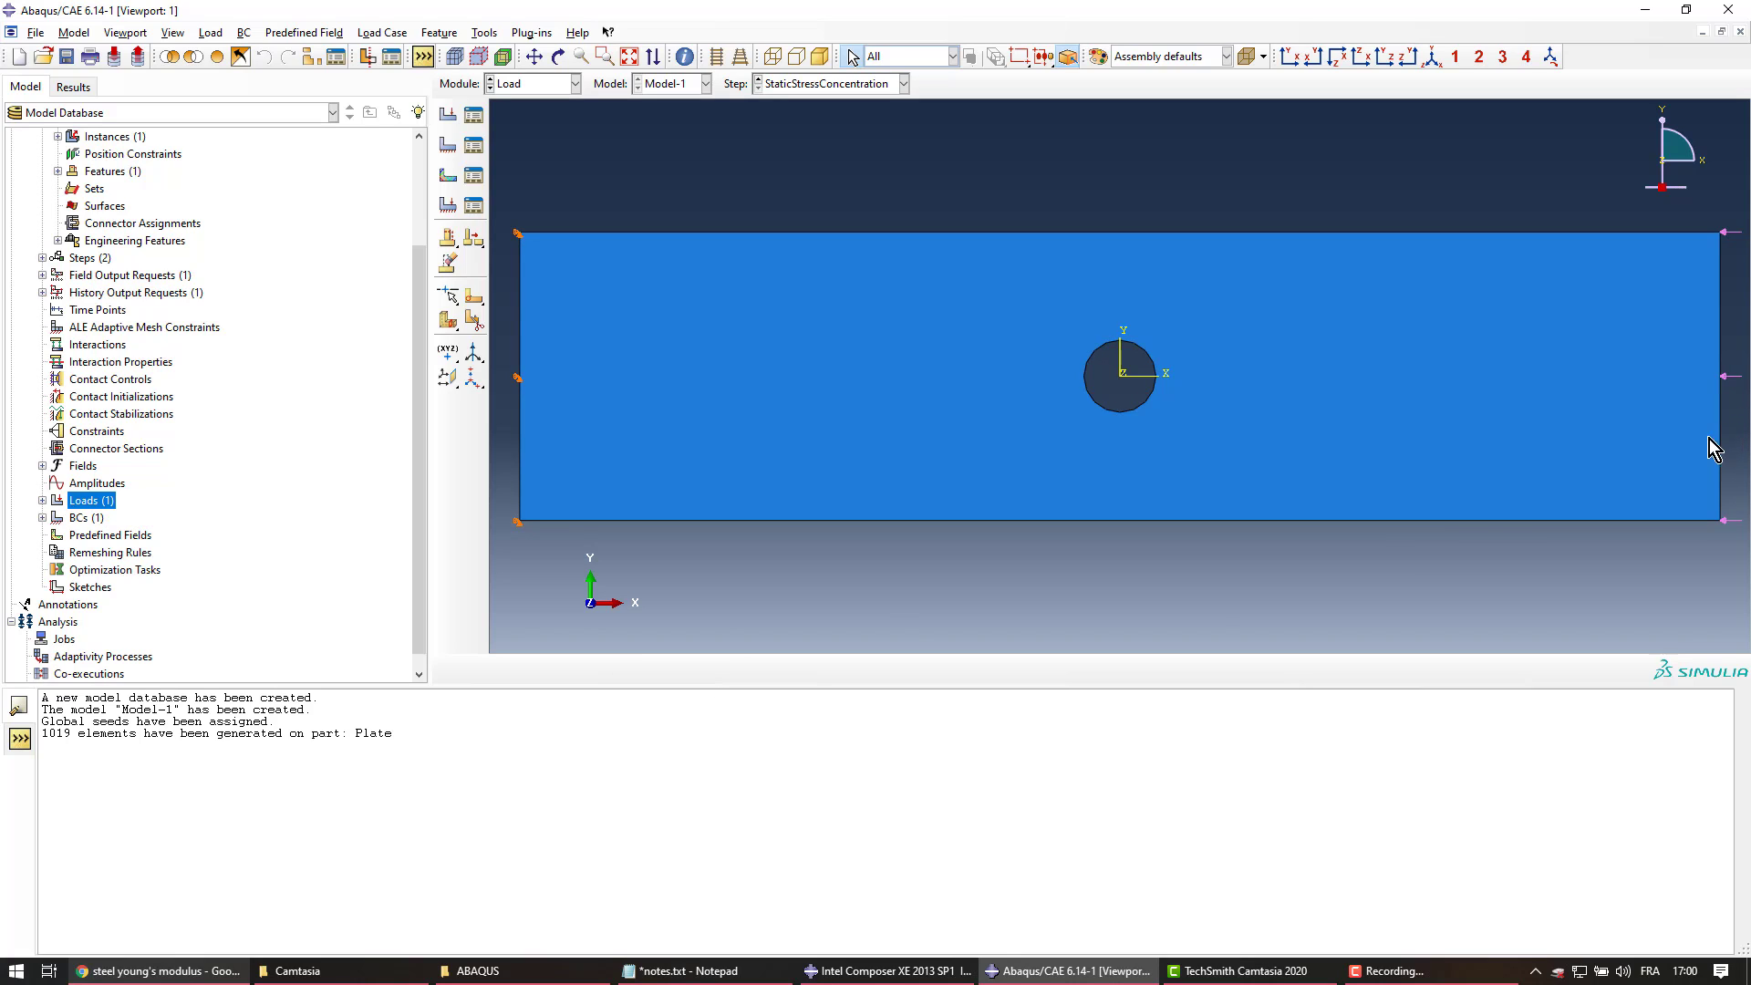
Edit the Pull load, changing its magnitude from 500 to -500 so it acts in tension
click(42, 501)
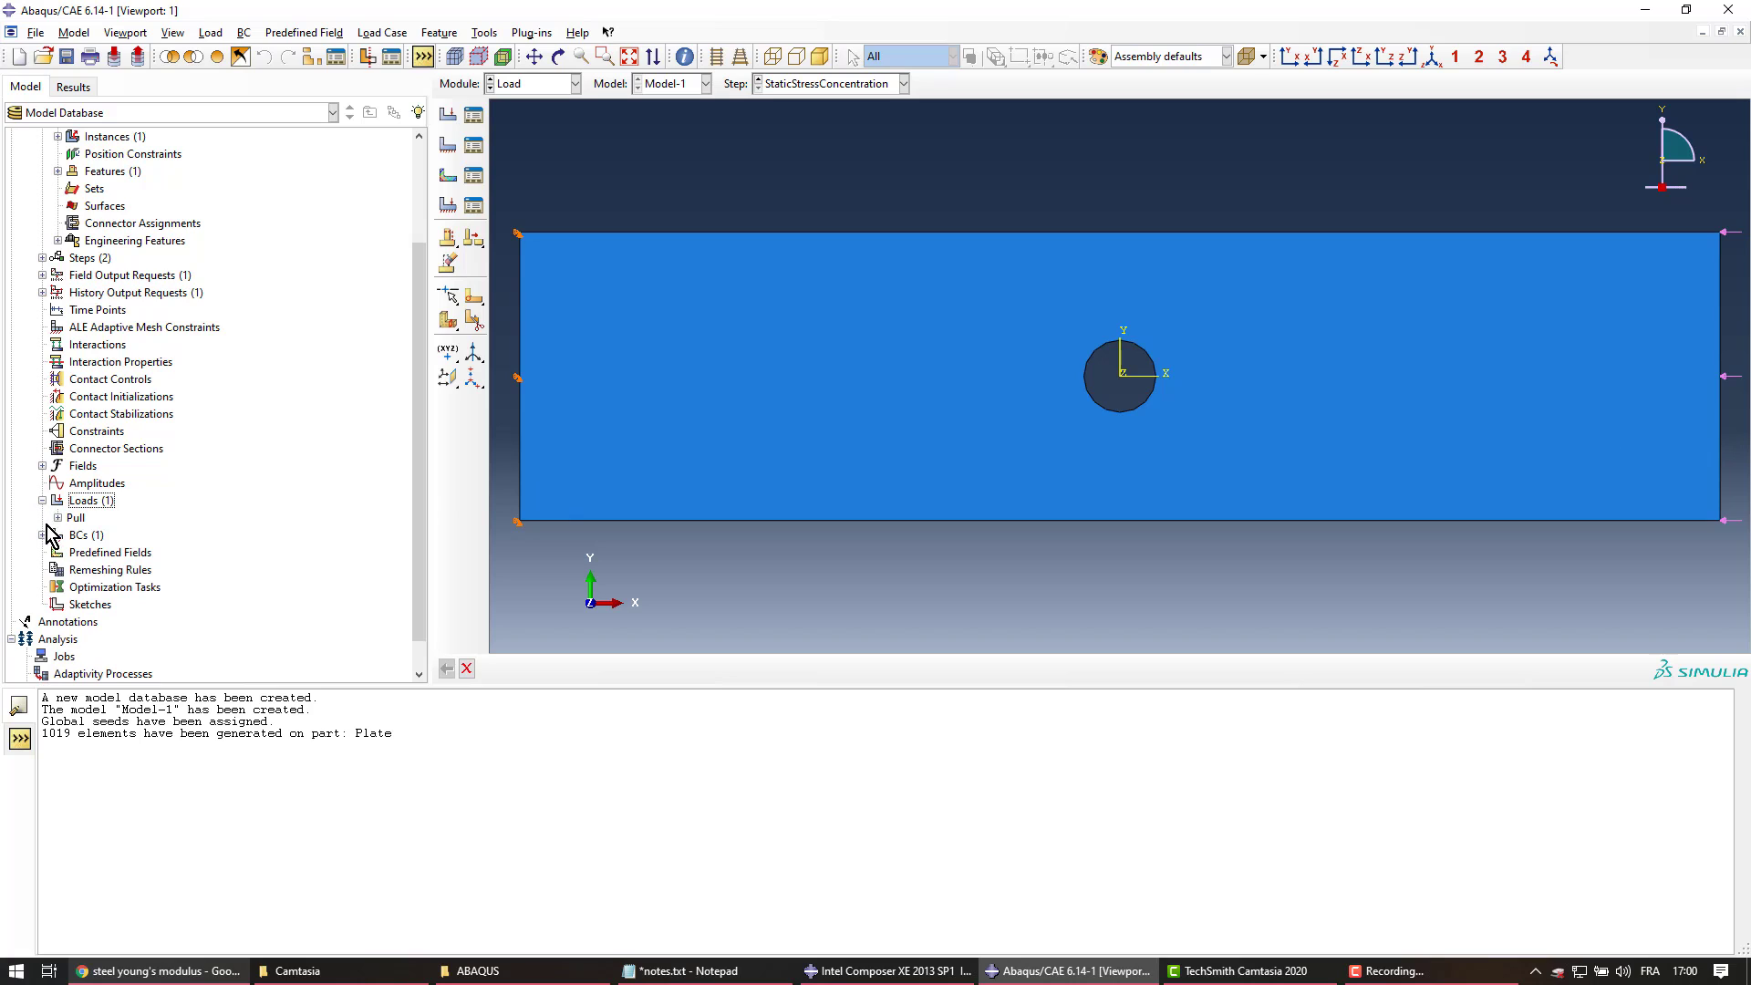
click(58, 518)
click(75, 518)
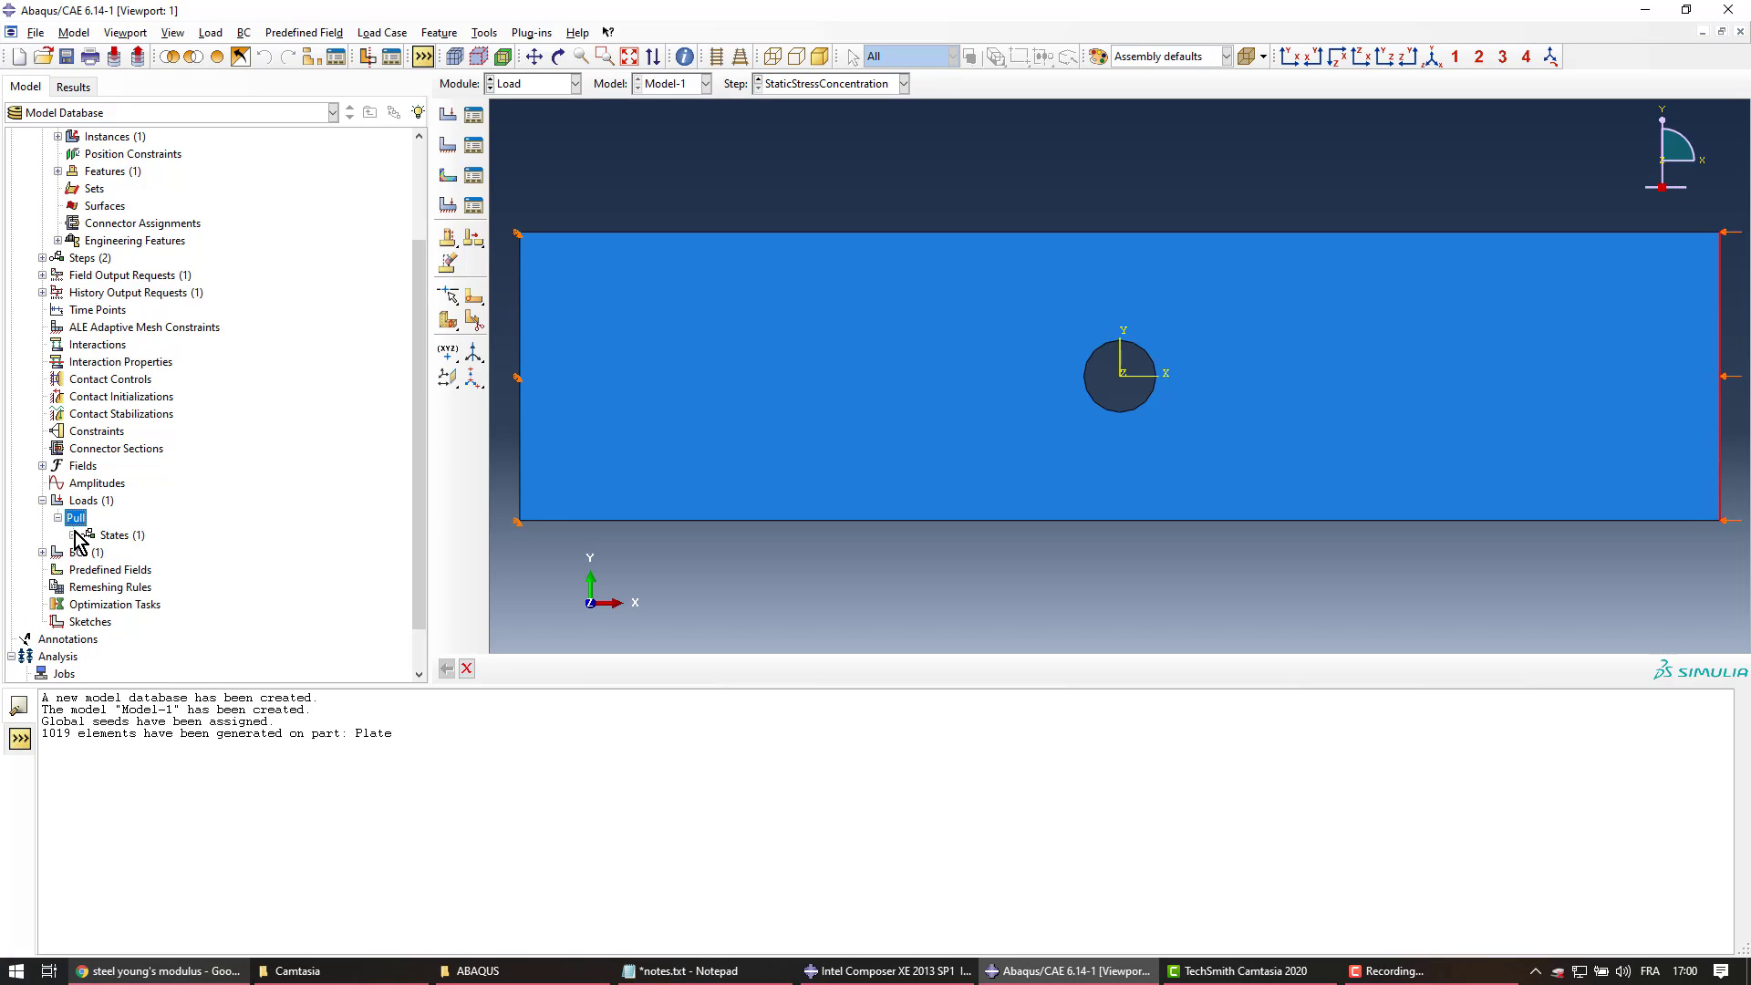
double_click(75, 519)
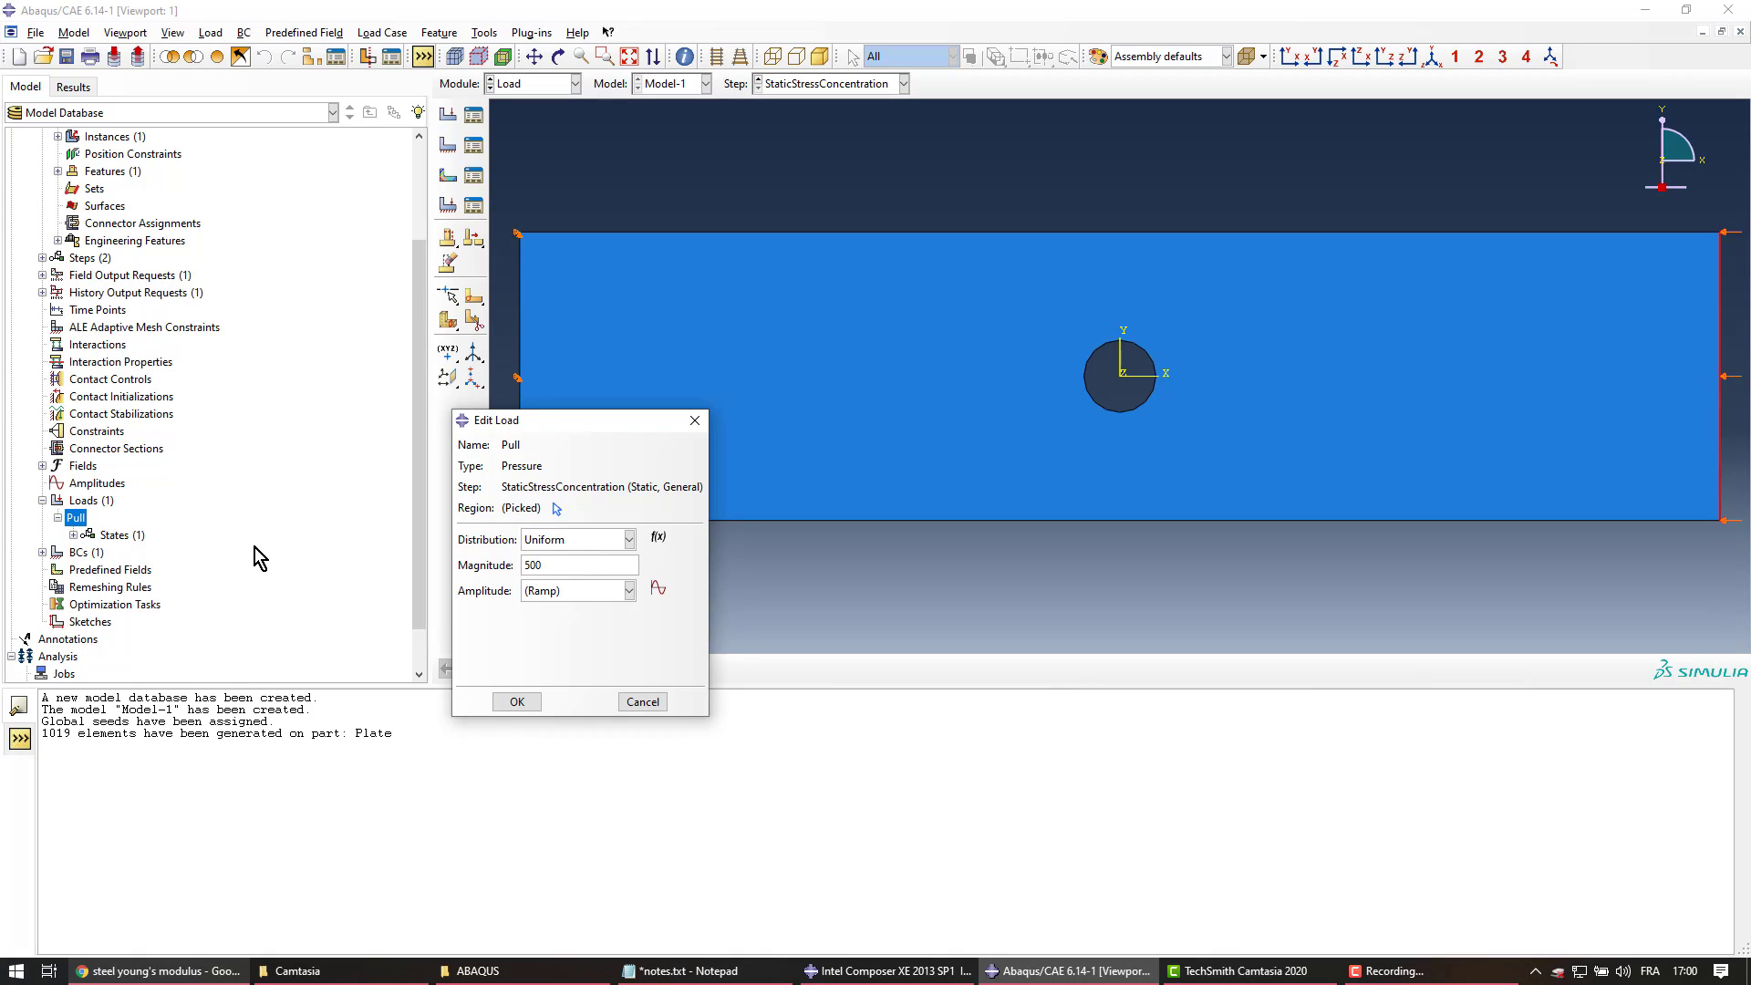
click(524, 565)
text(-)
click(516, 702)
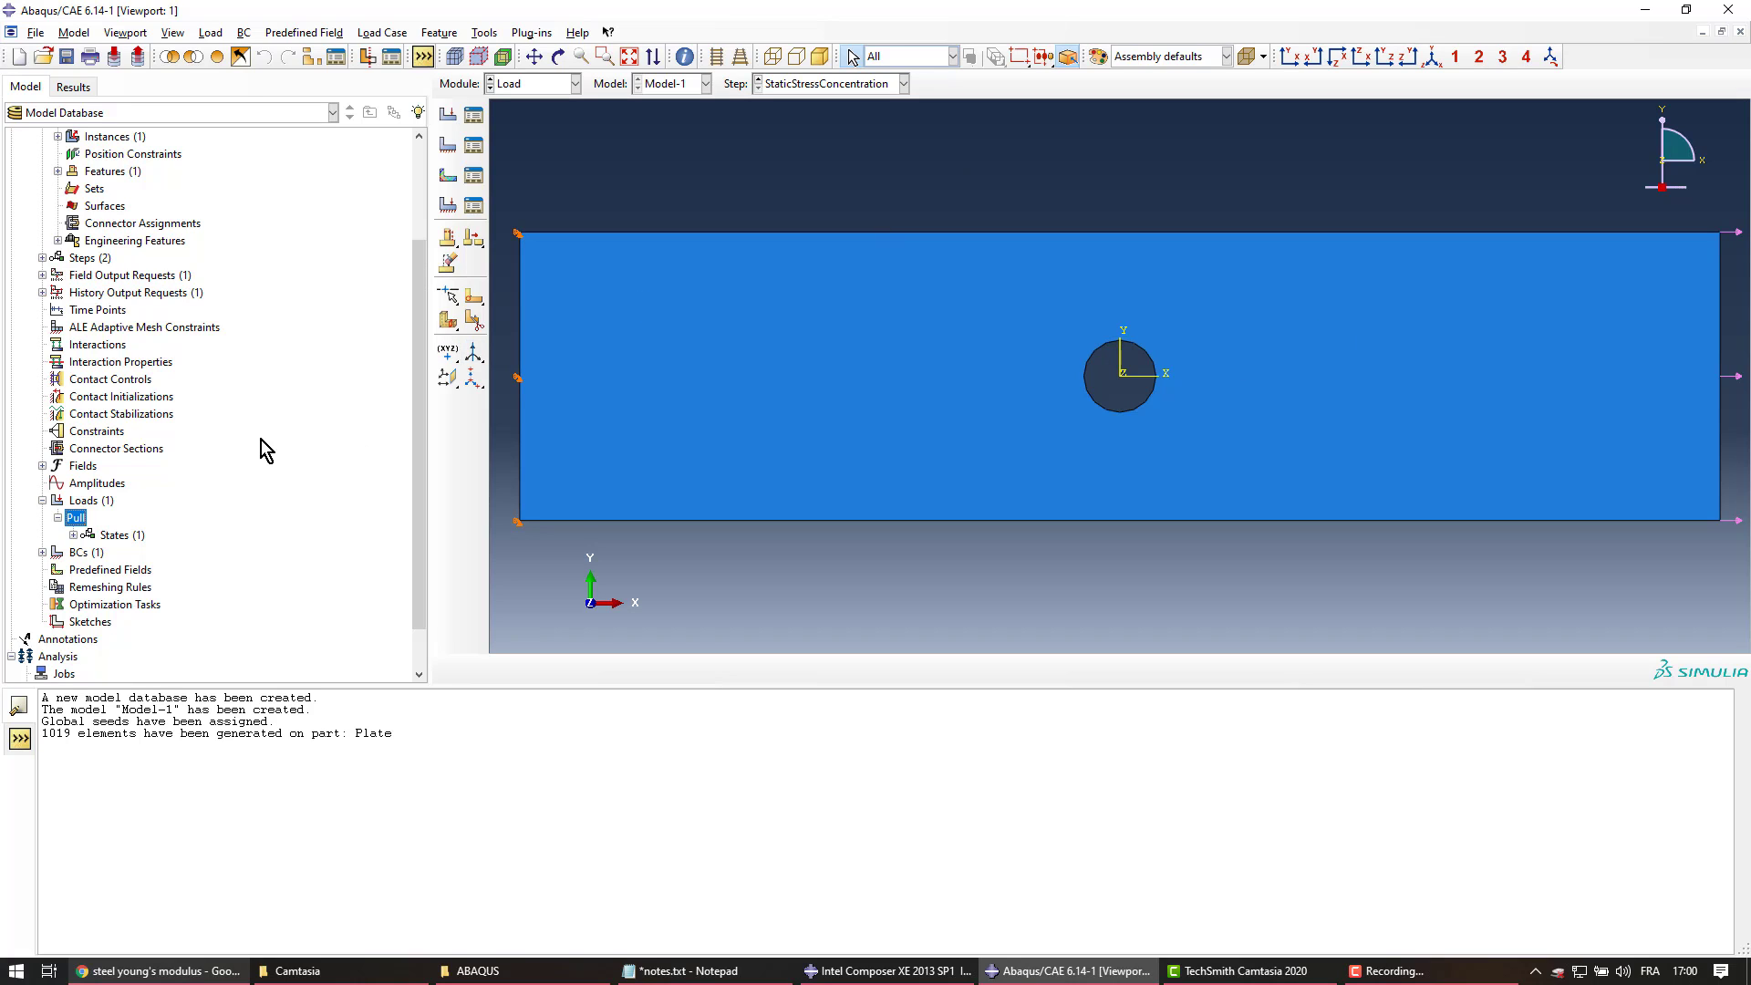
click(42, 501)
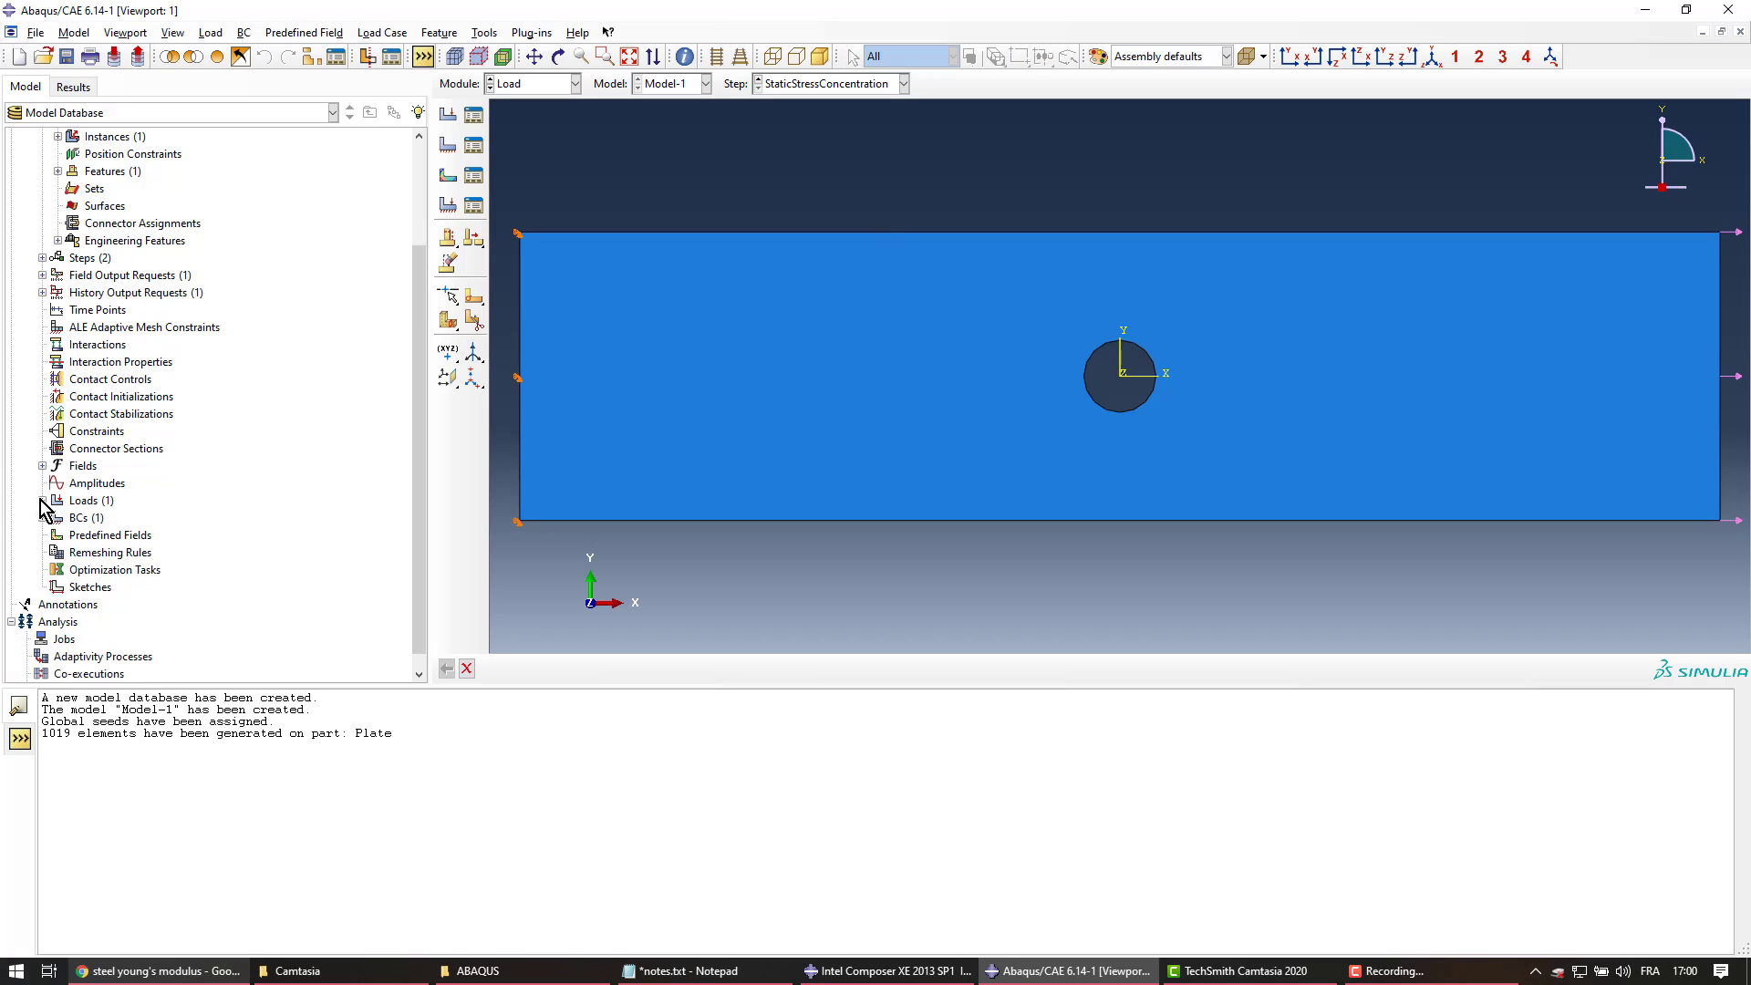
scroll(33, 368, up, 1)
scroll(34, 367, up, 2)
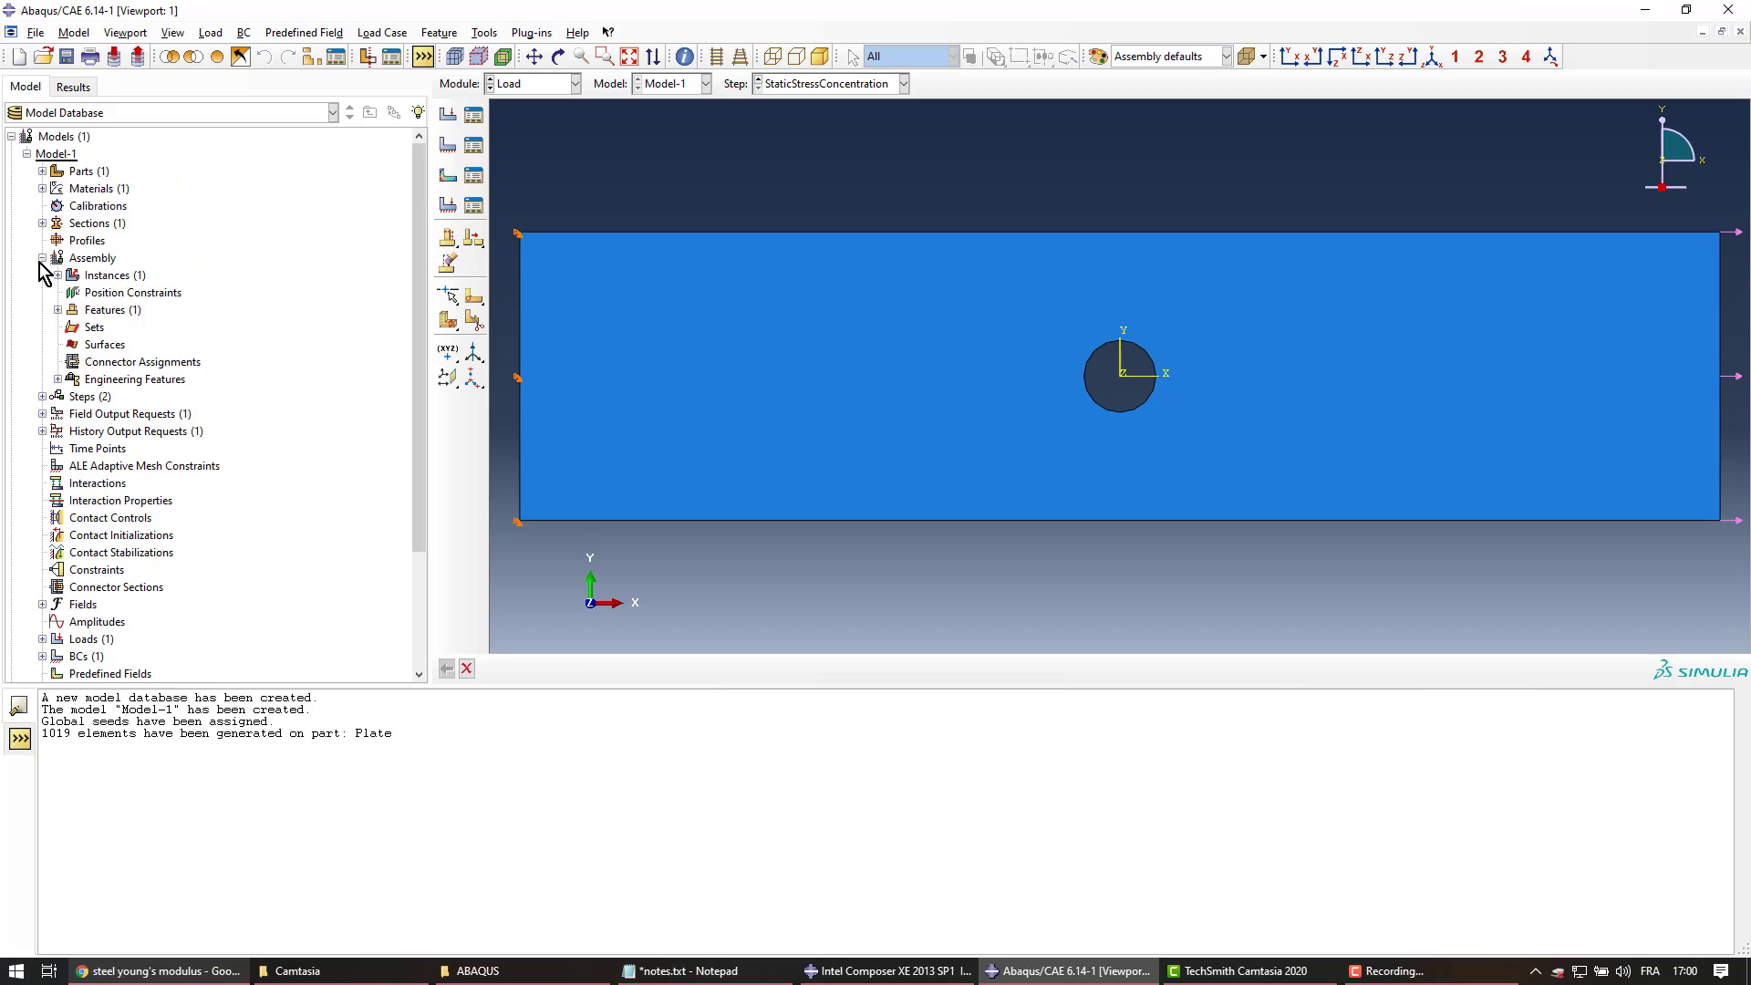
Start a new job from the Jobs entry, then cancel the Create Job dialog
click(41, 258)
scroll(187, 484, down, 2)
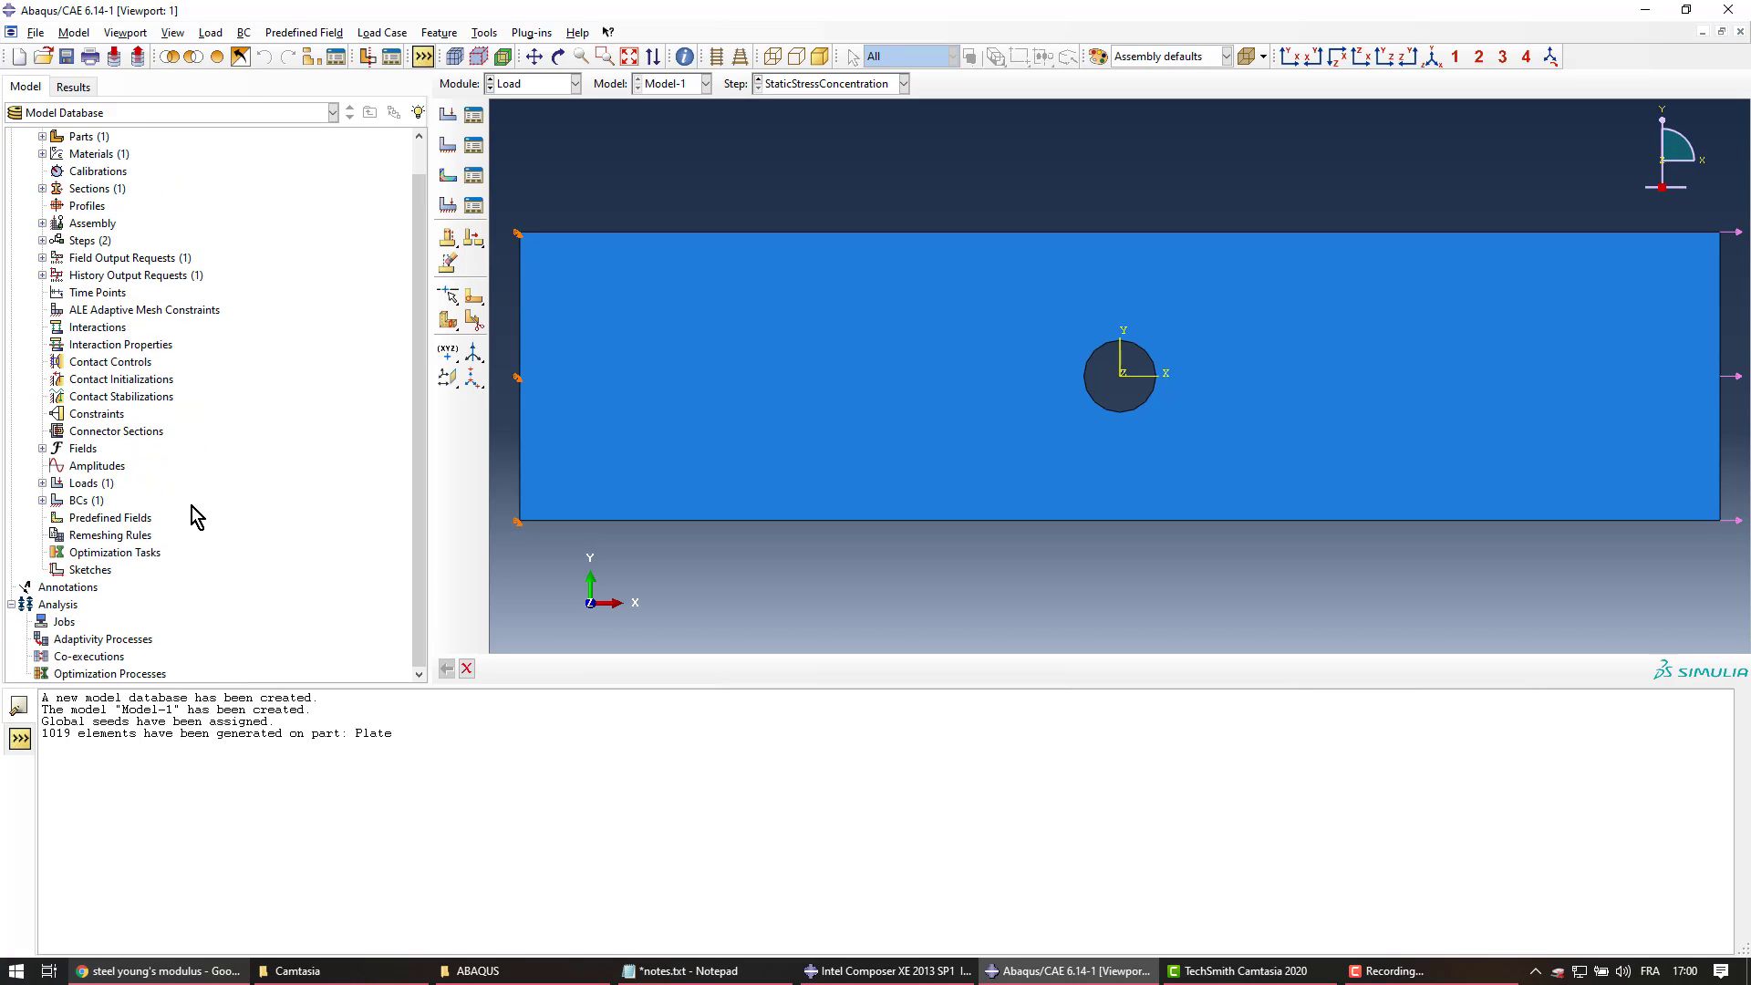
click(64, 624)
double_click(64, 622)
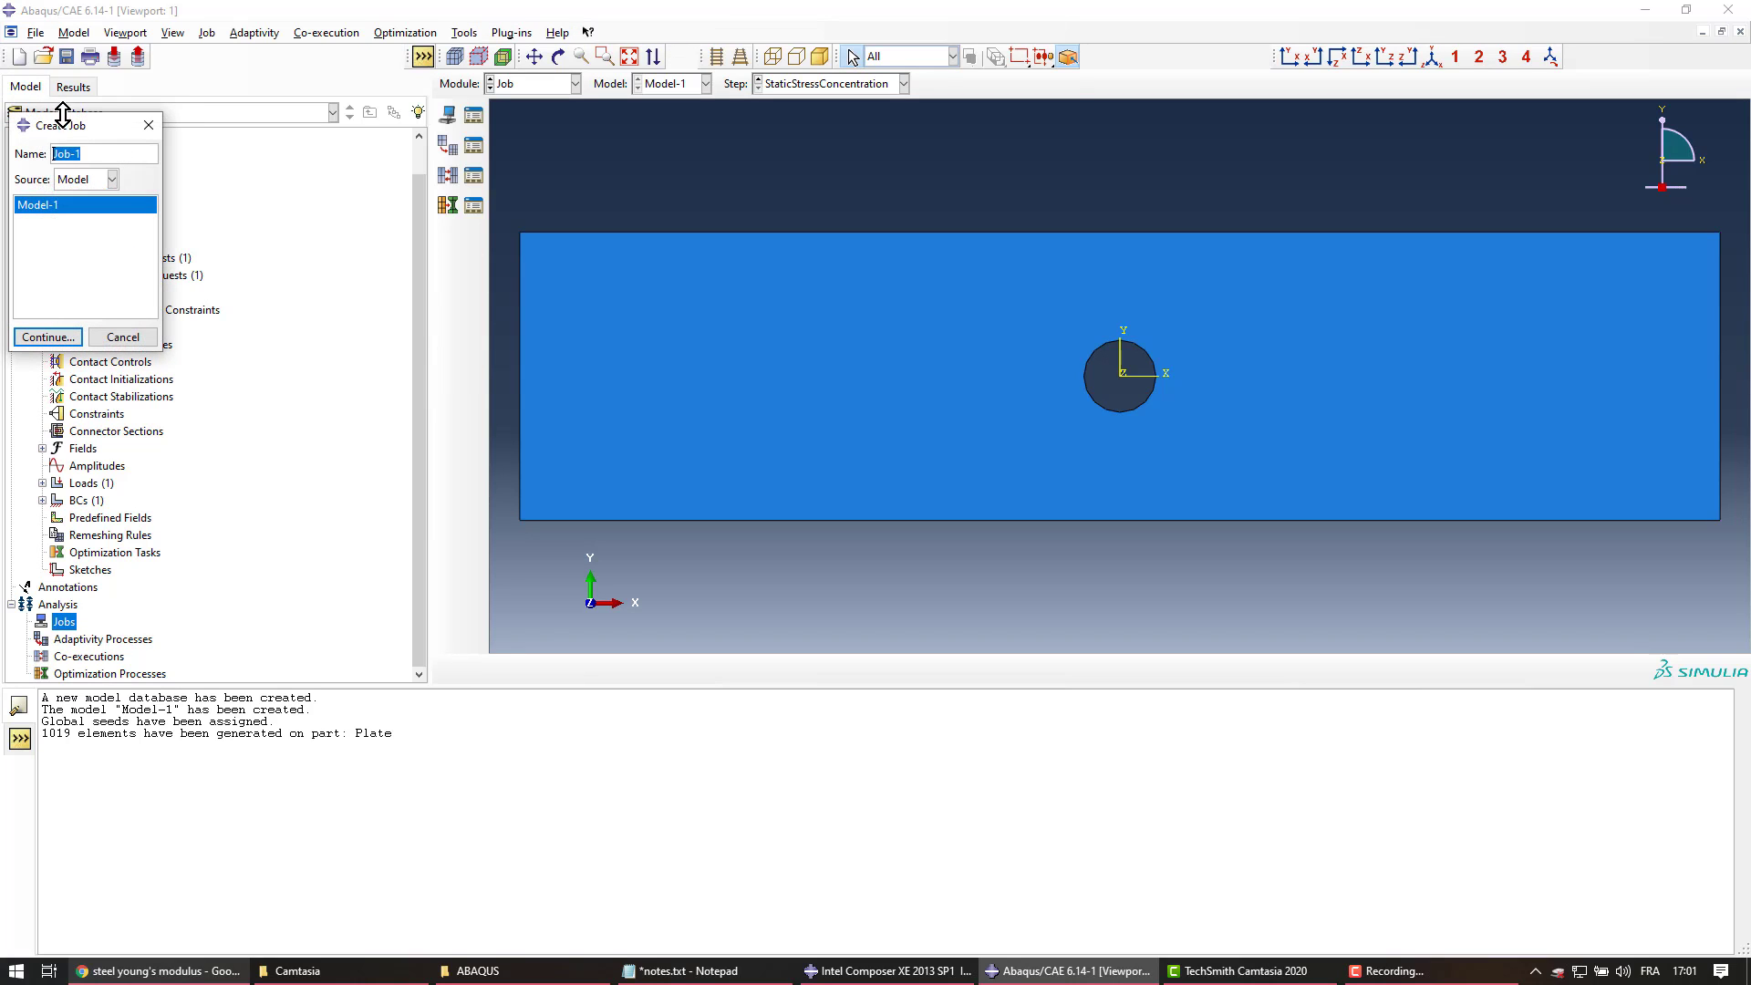
drag(63, 126, 298, 213)
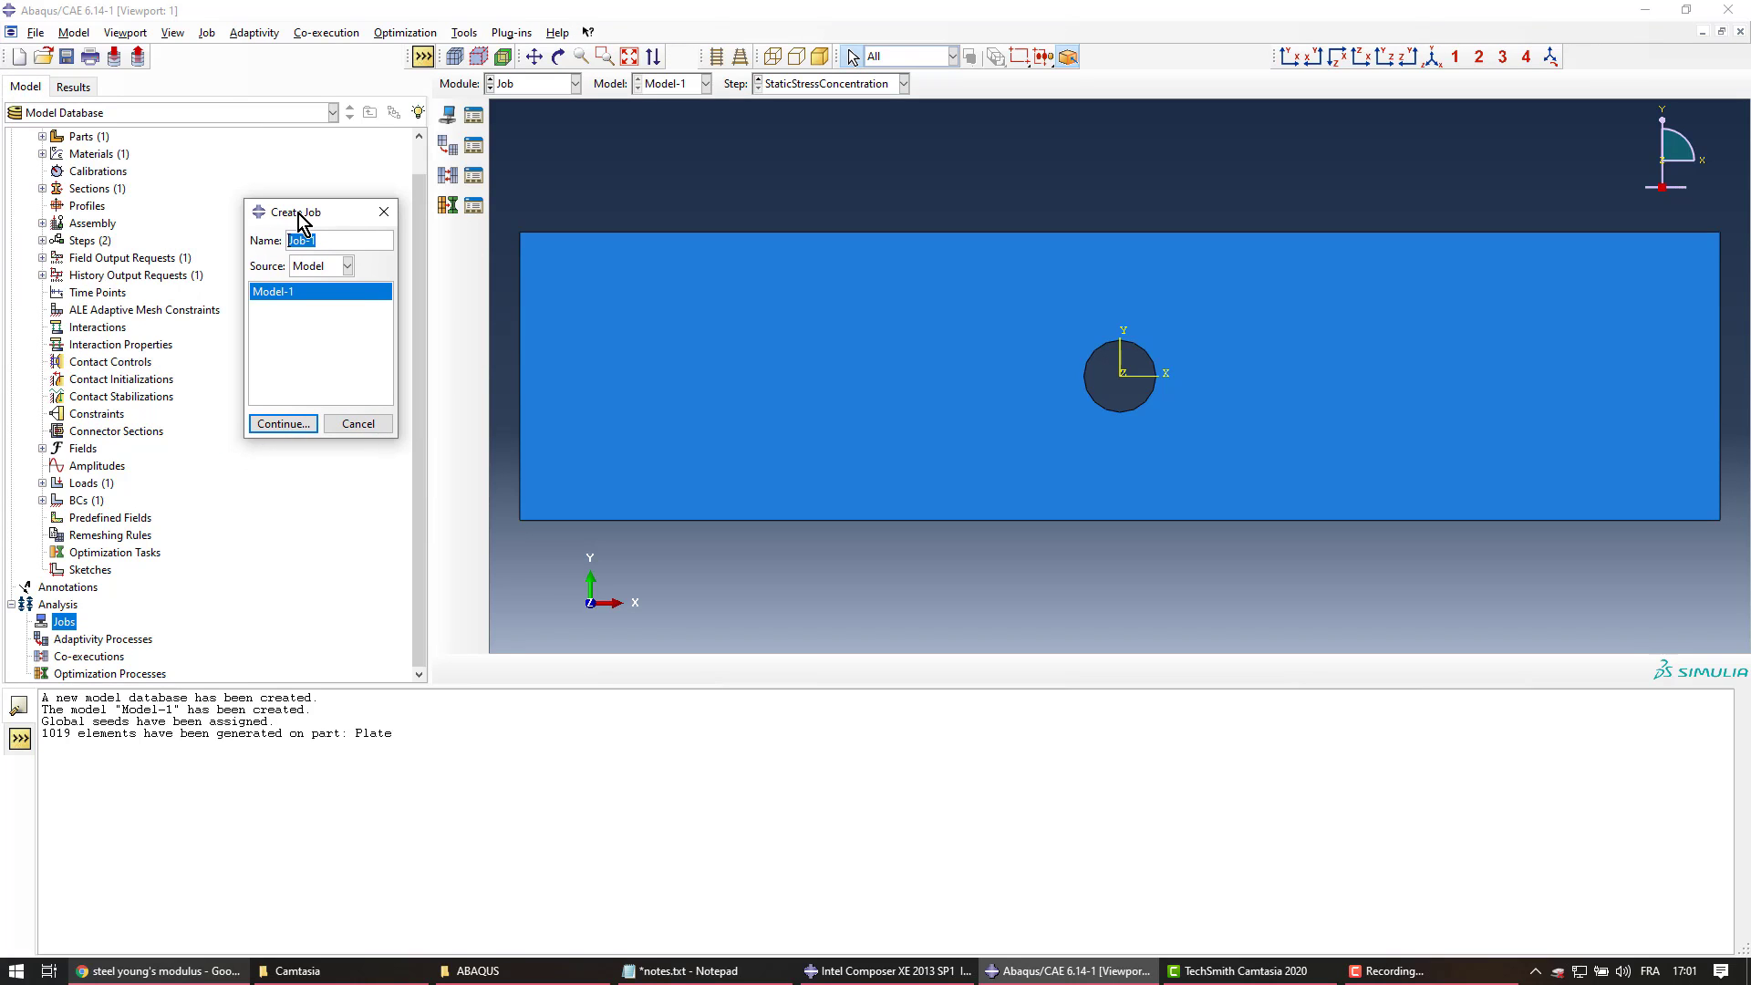
click(356, 425)
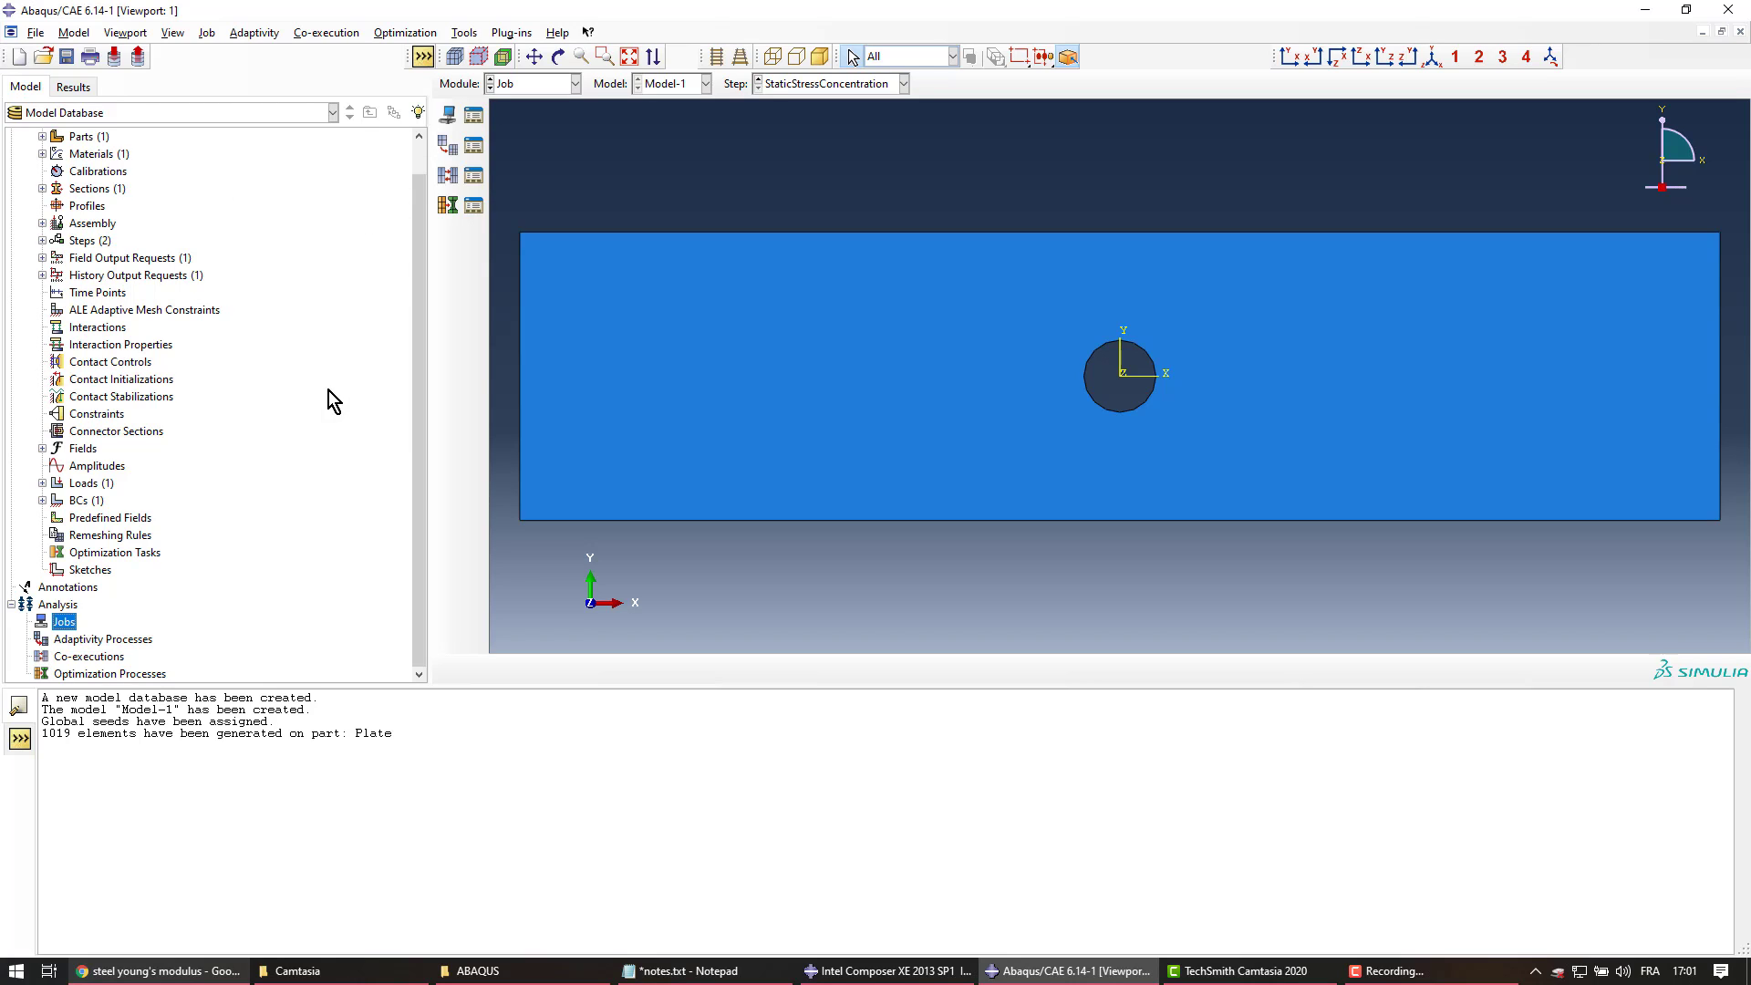
Rename the model Model-1 to Full_Plate
scroll(329, 390, up, 2)
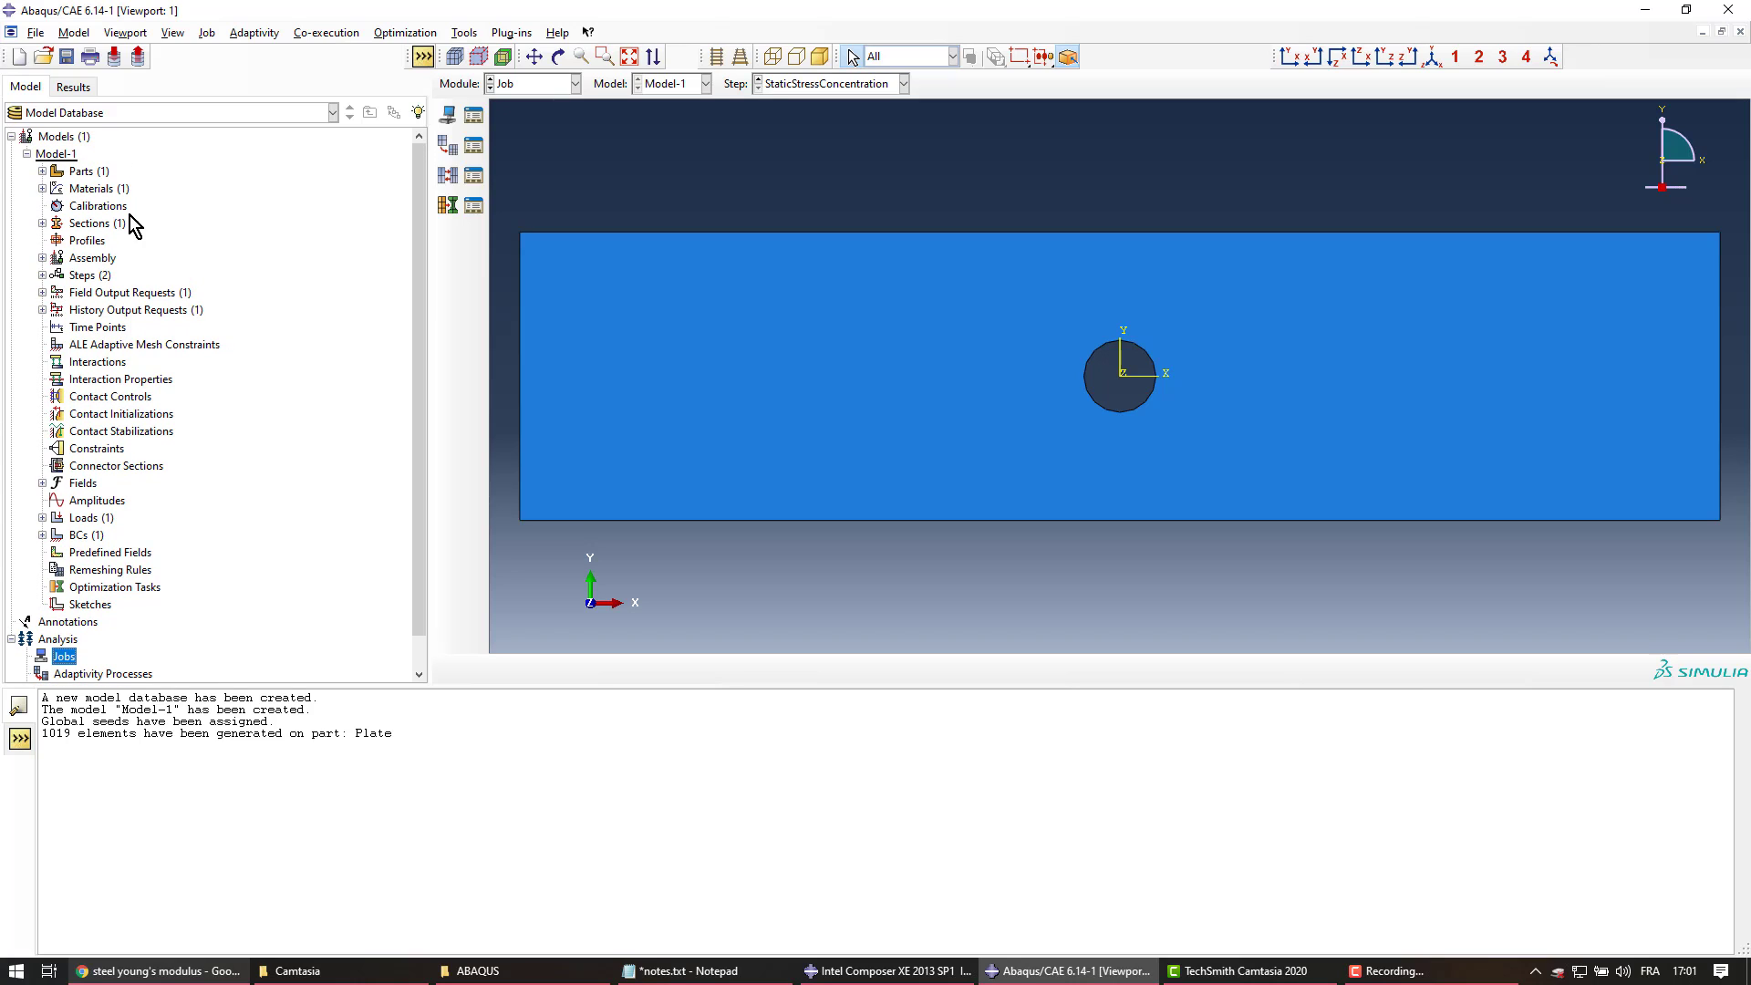
click(52, 157)
right_click(52, 156)
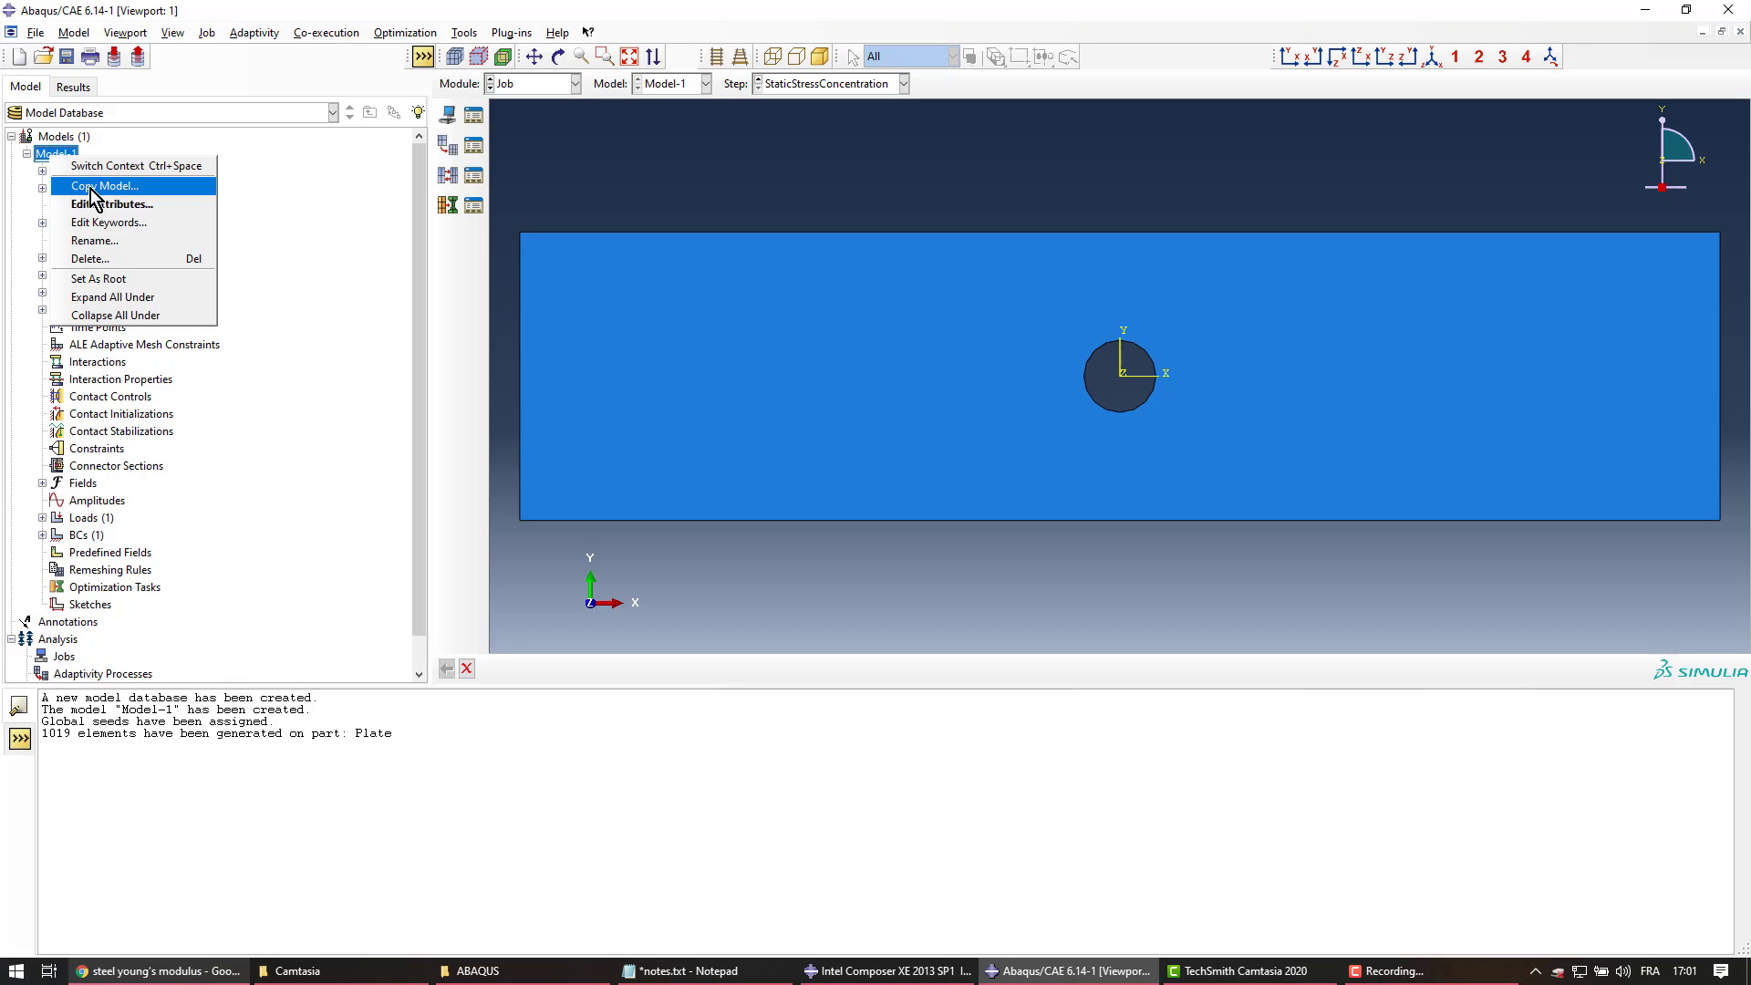
click(133, 254)
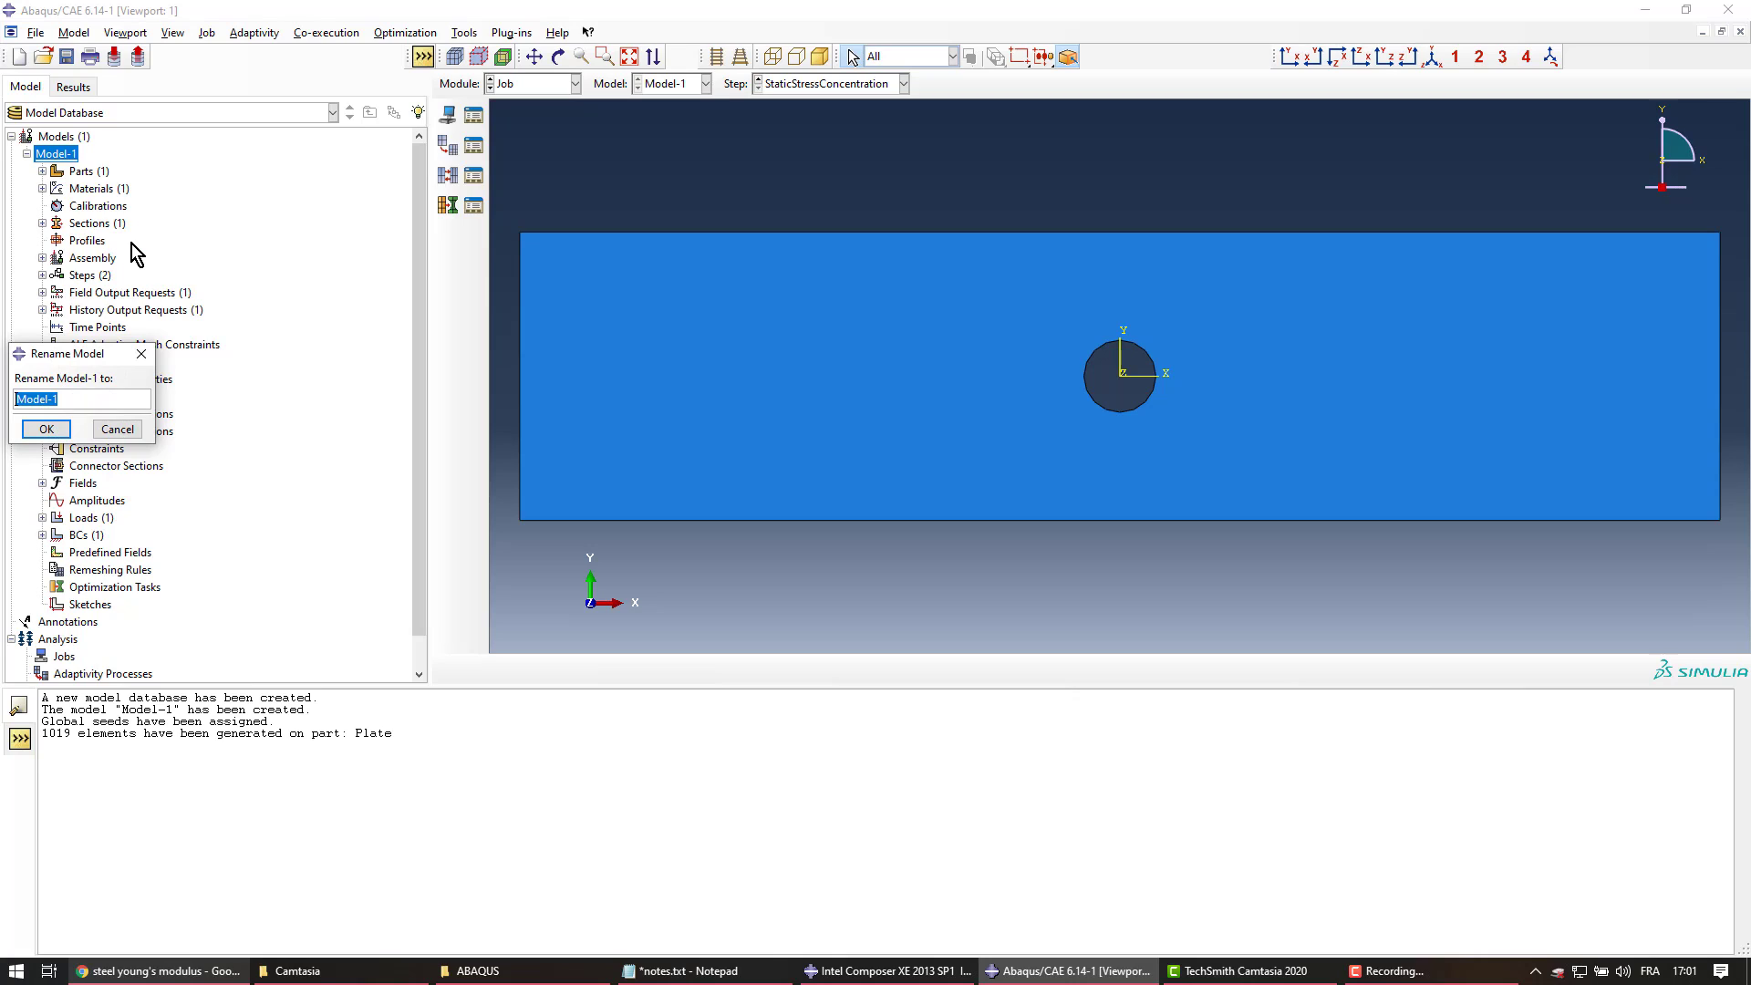
text(Full_Plate)
key(Left)
key(Left)
key(Left)
key(Left)
key(Left)
text(_)
click(46, 428)
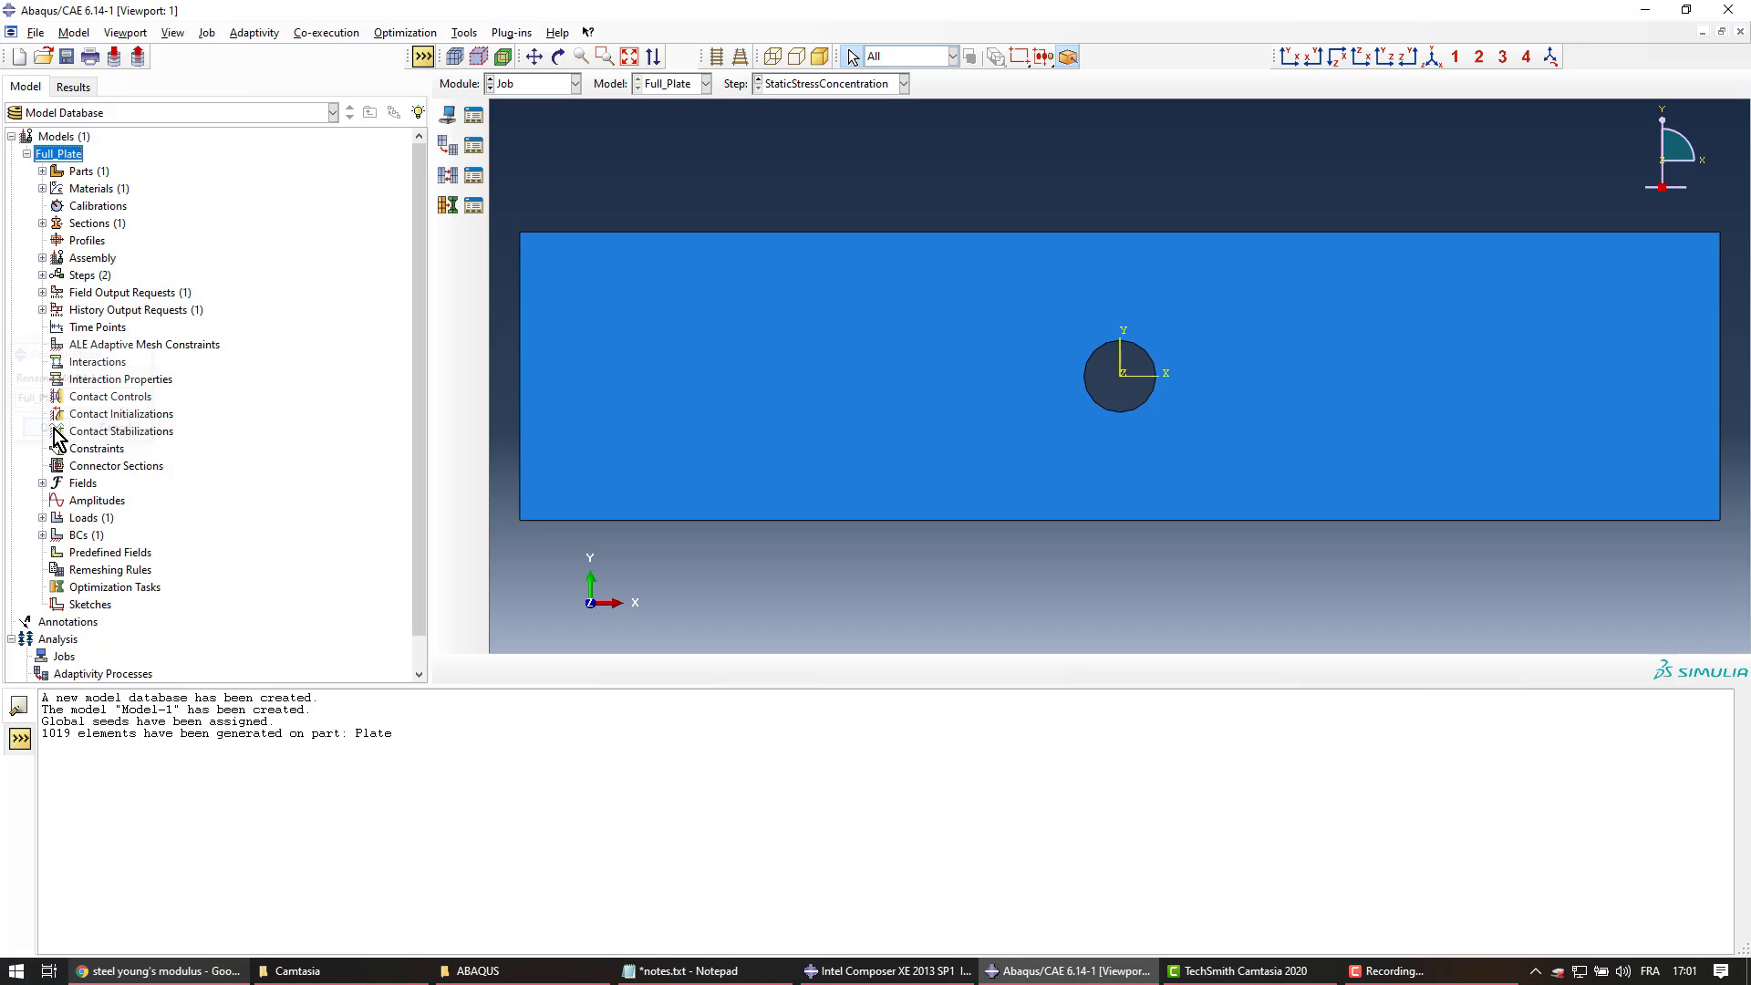
scroll(196, 379, down, 2)
Create job Full_Plate, reviewing the submission, general, memory and parallelization tabs and keeping defaults
double_click(63, 621)
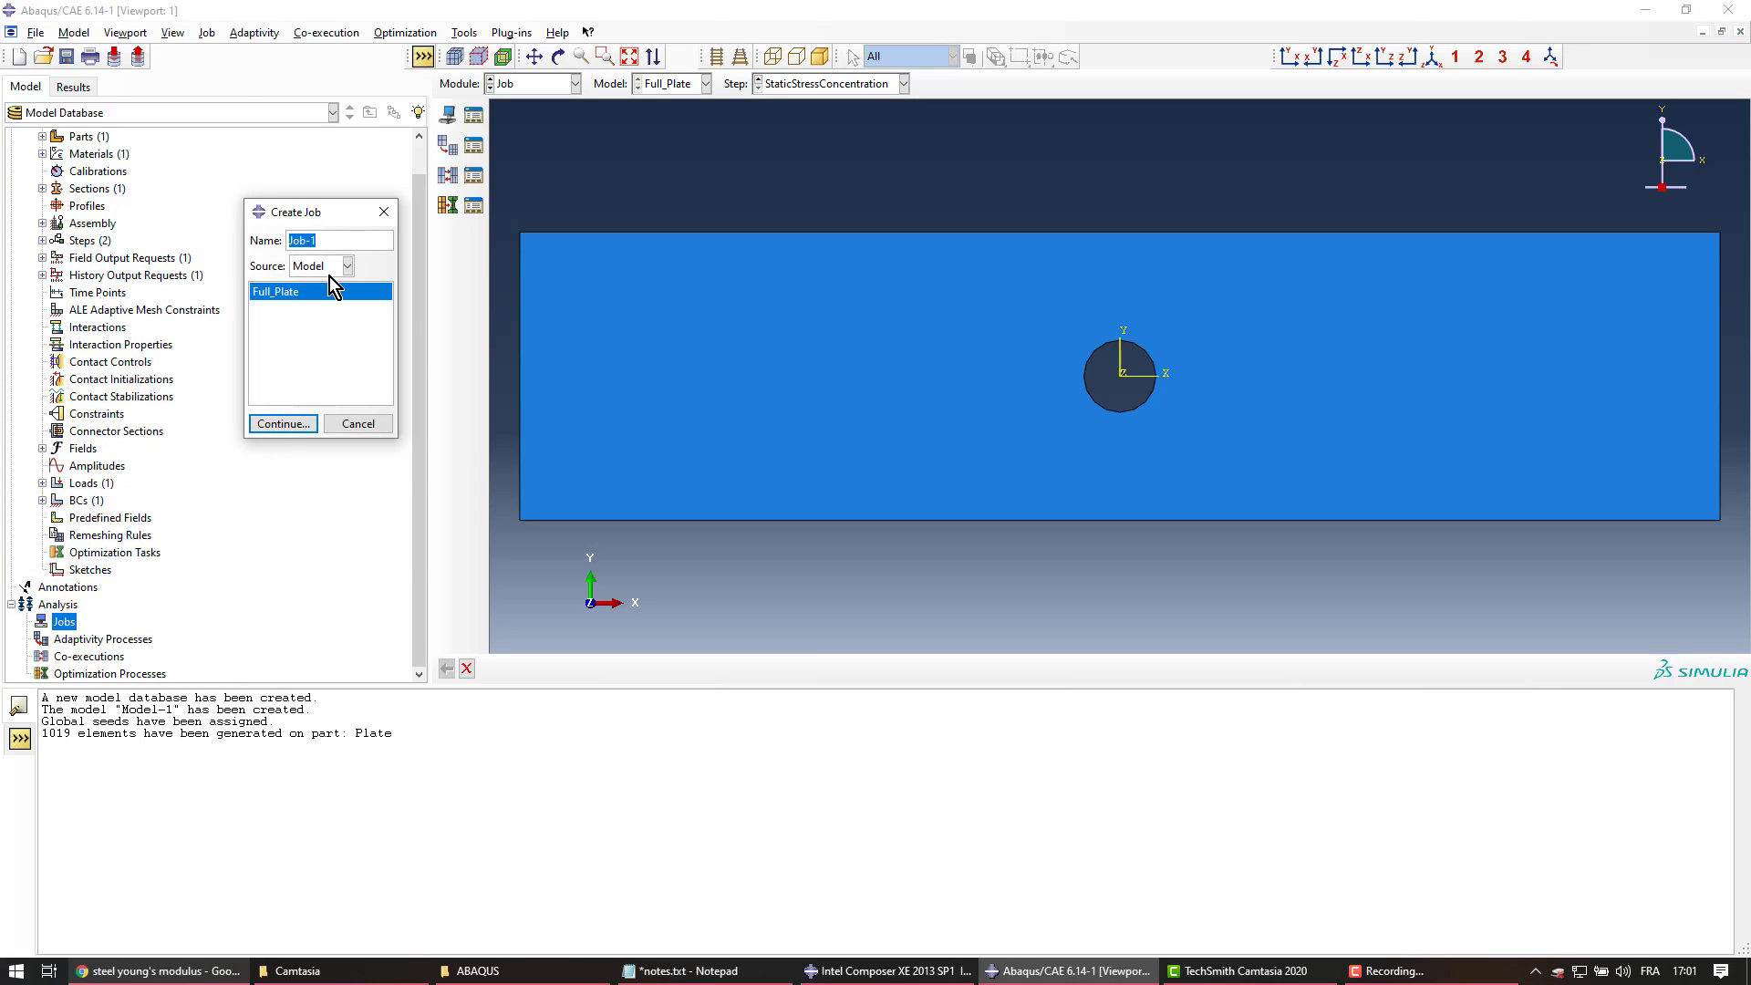
text(Full_Plate)
click(276, 425)
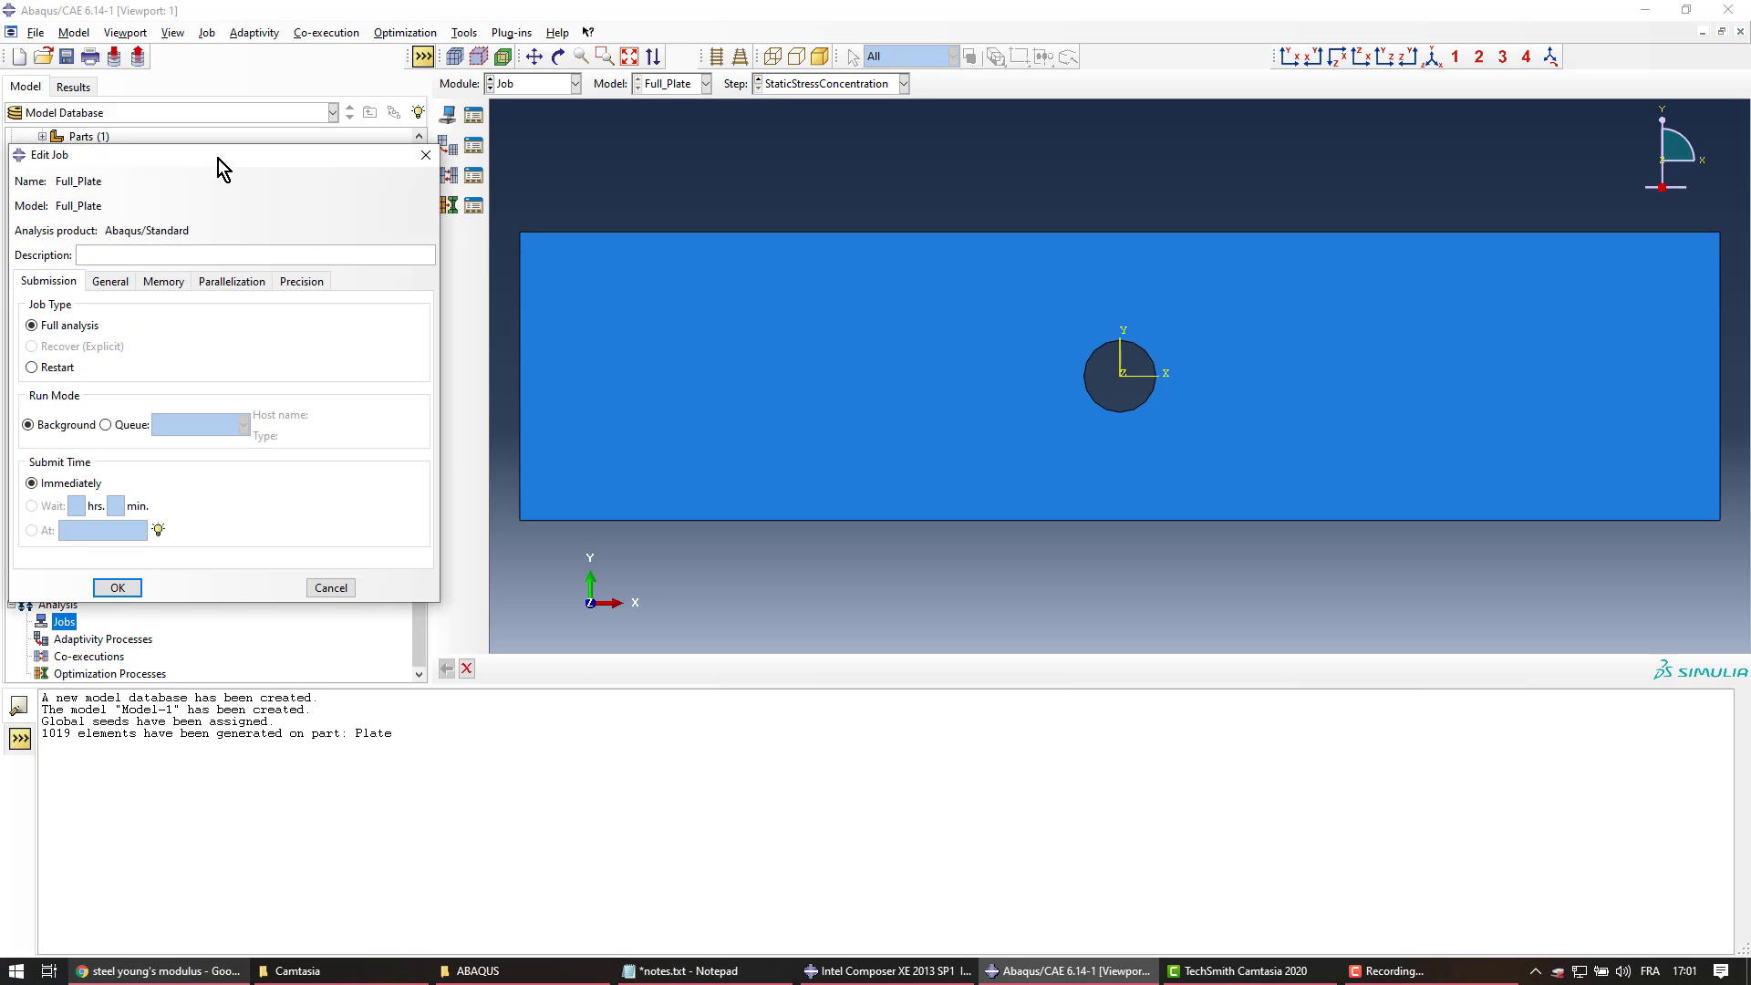
drag(217, 157, 330, 218)
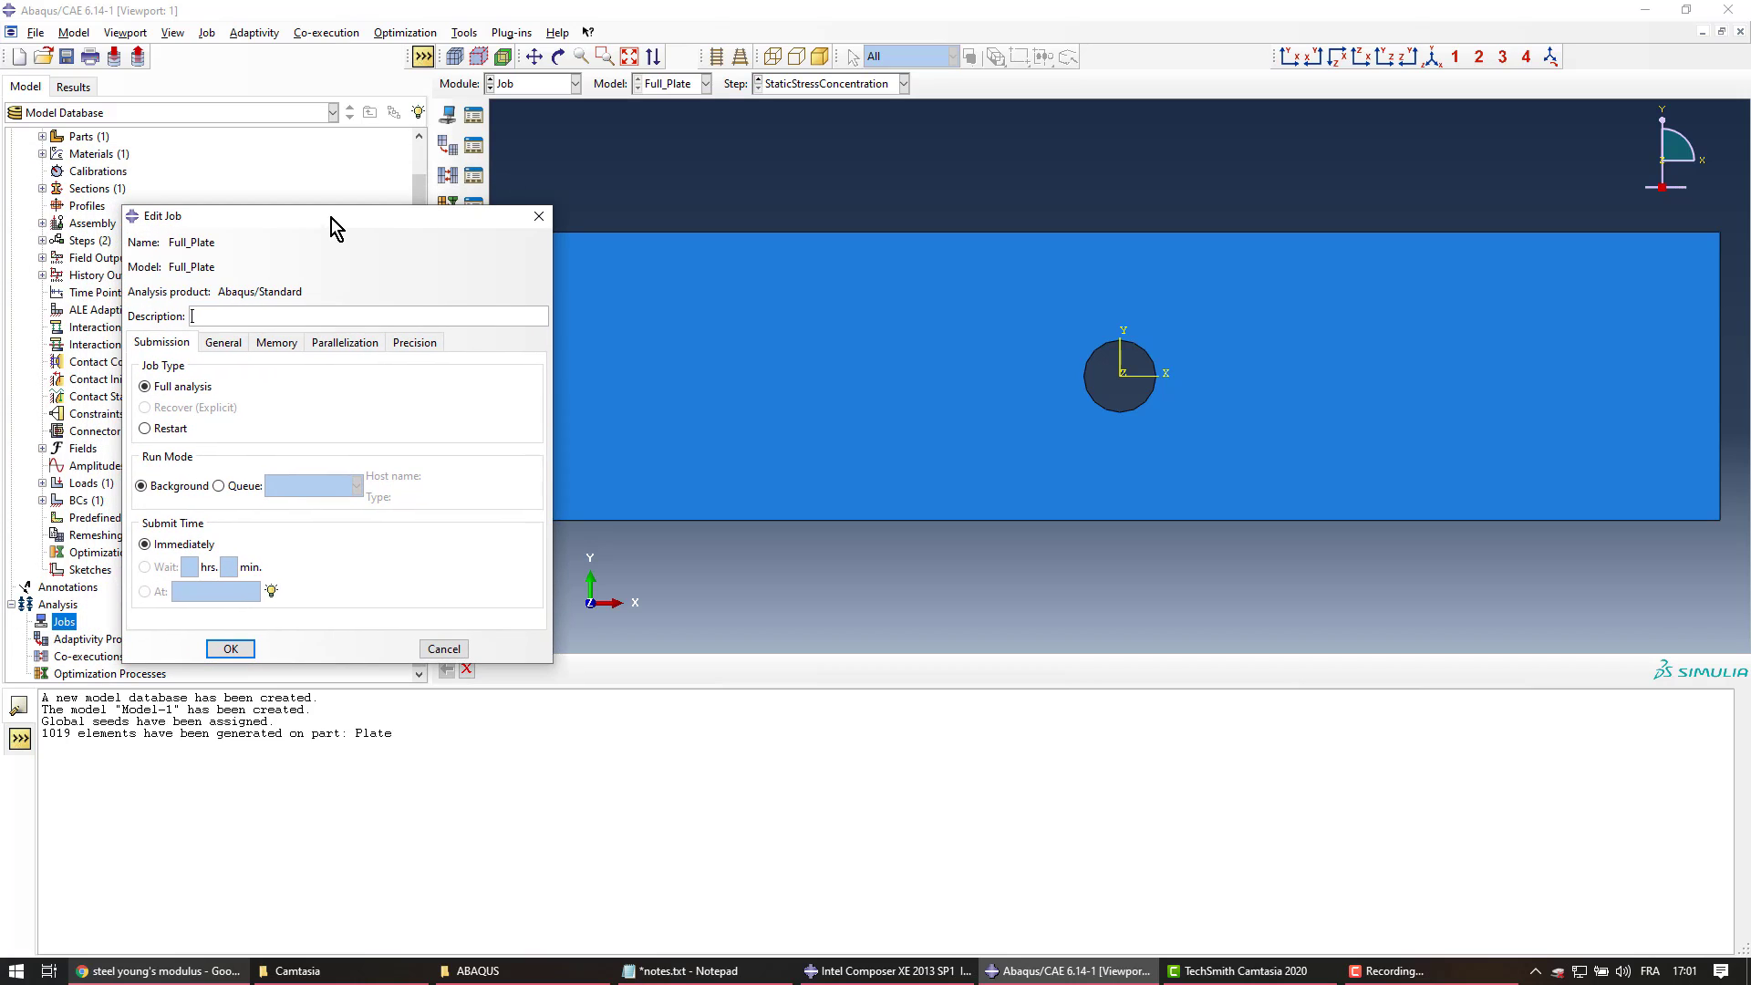
click(228, 347)
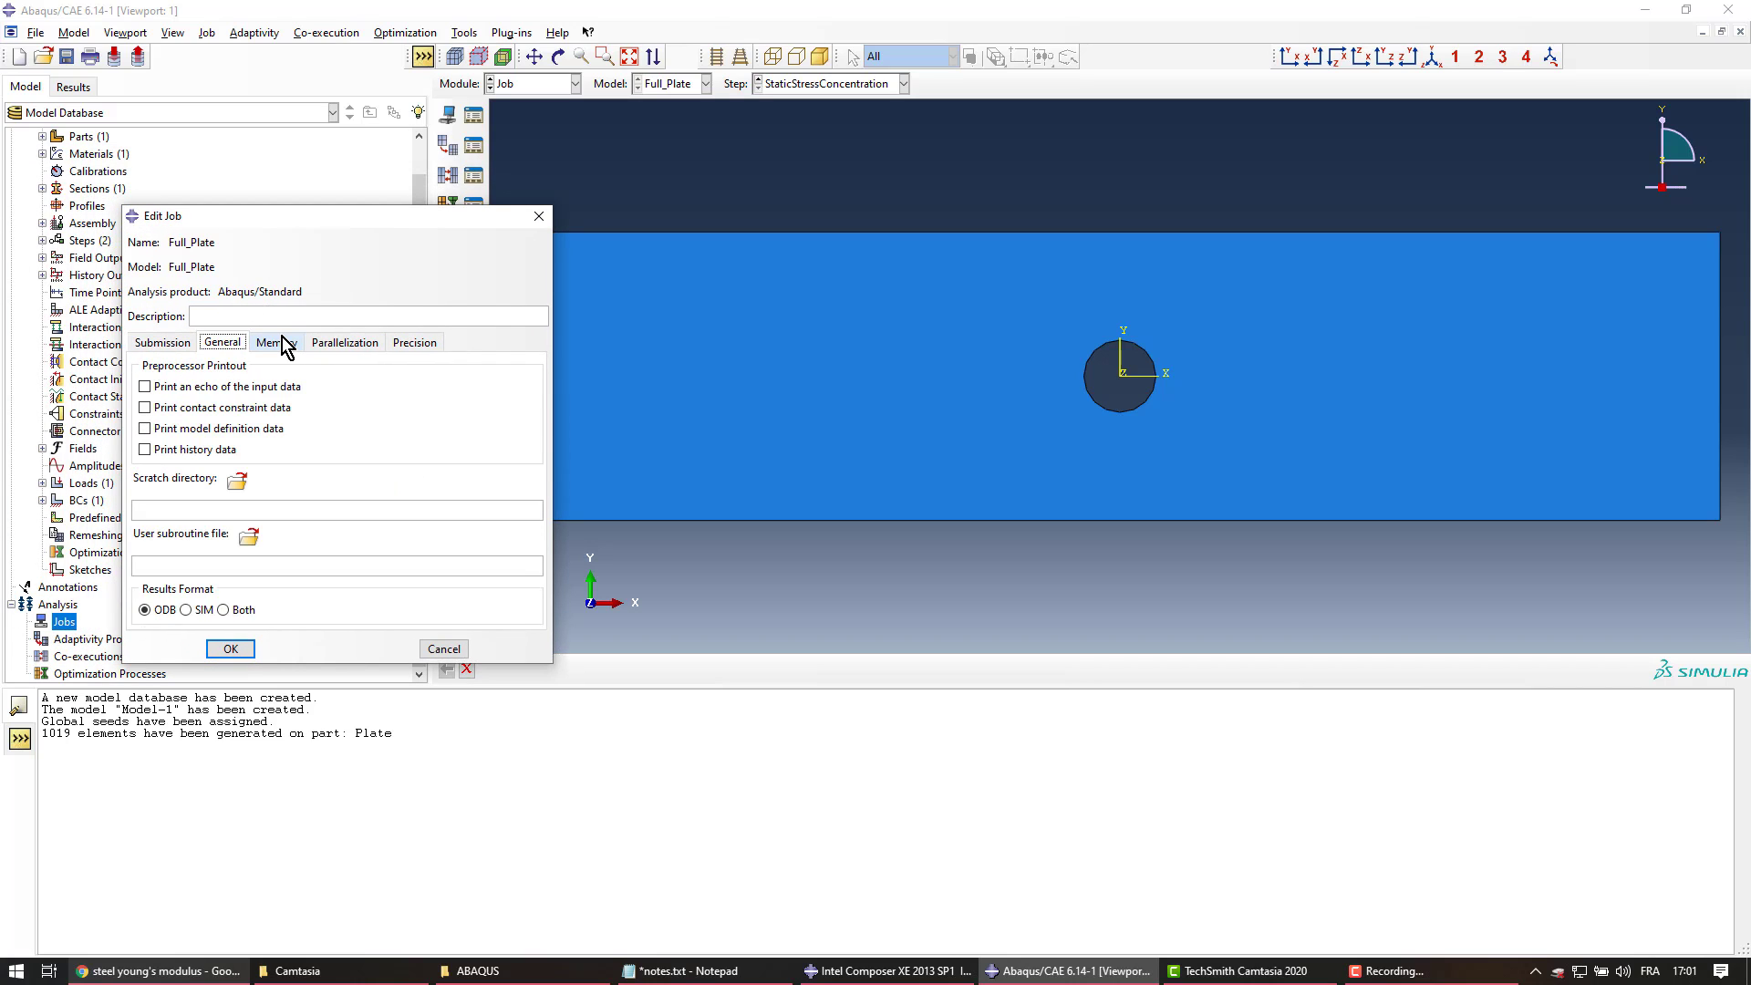
click(286, 347)
click(348, 346)
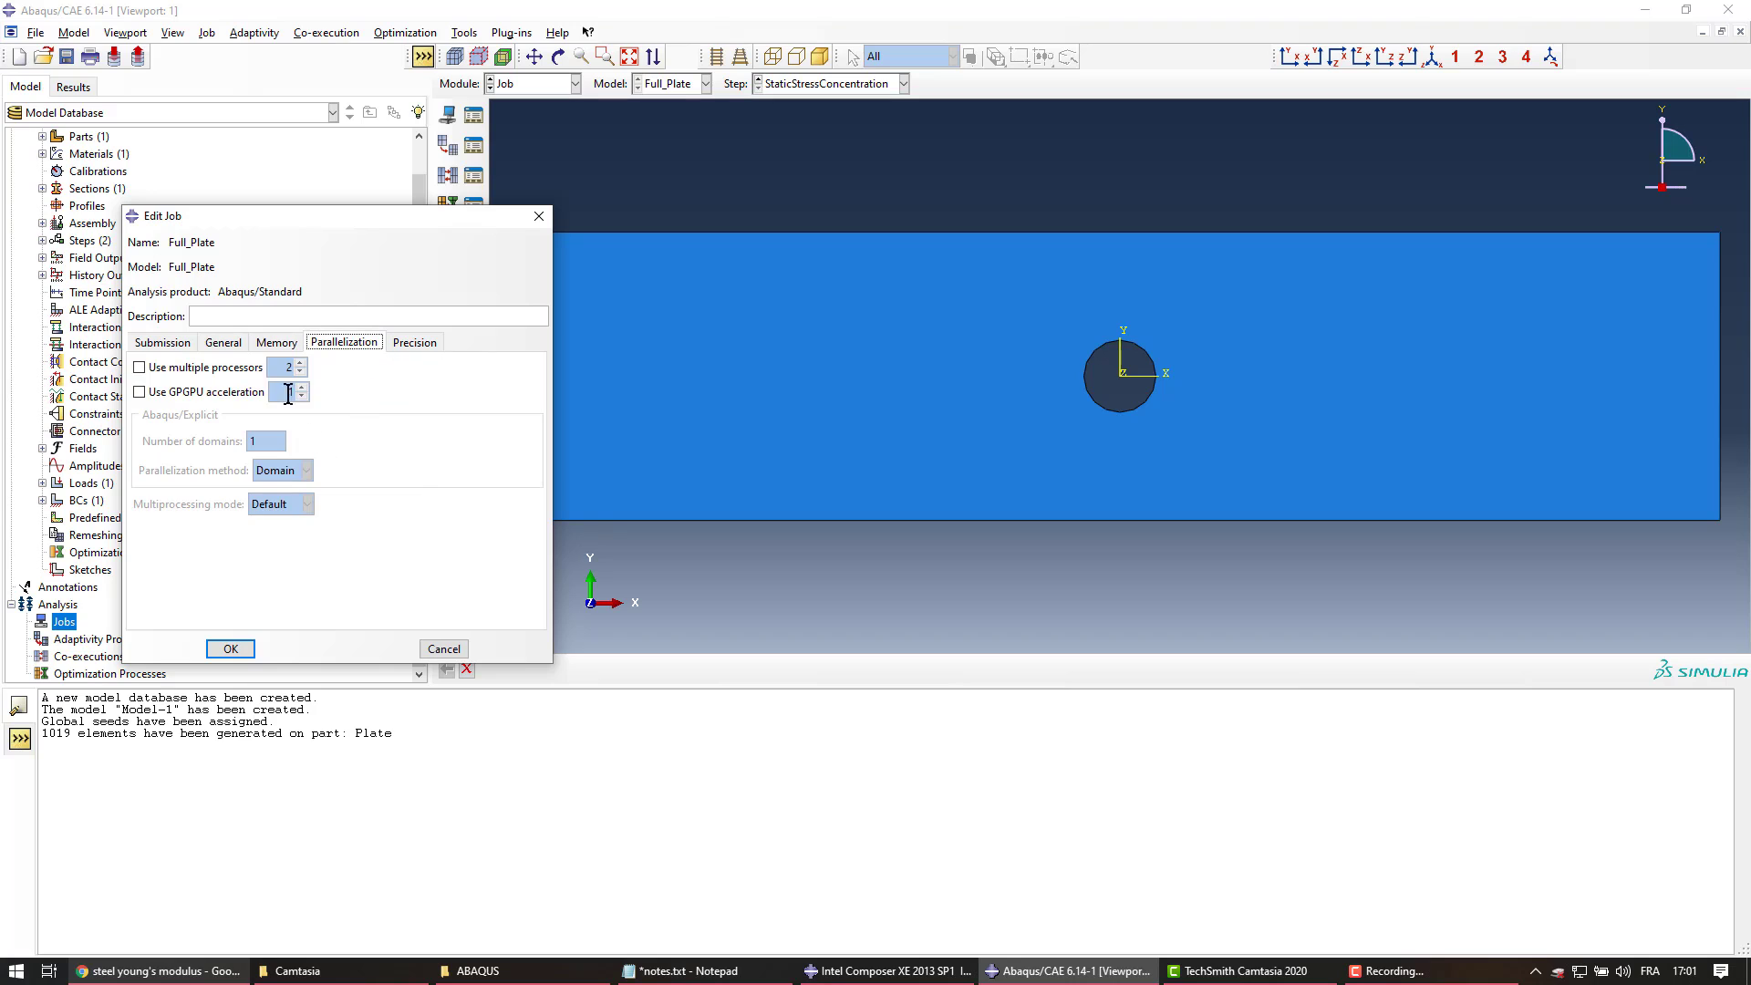
click(168, 347)
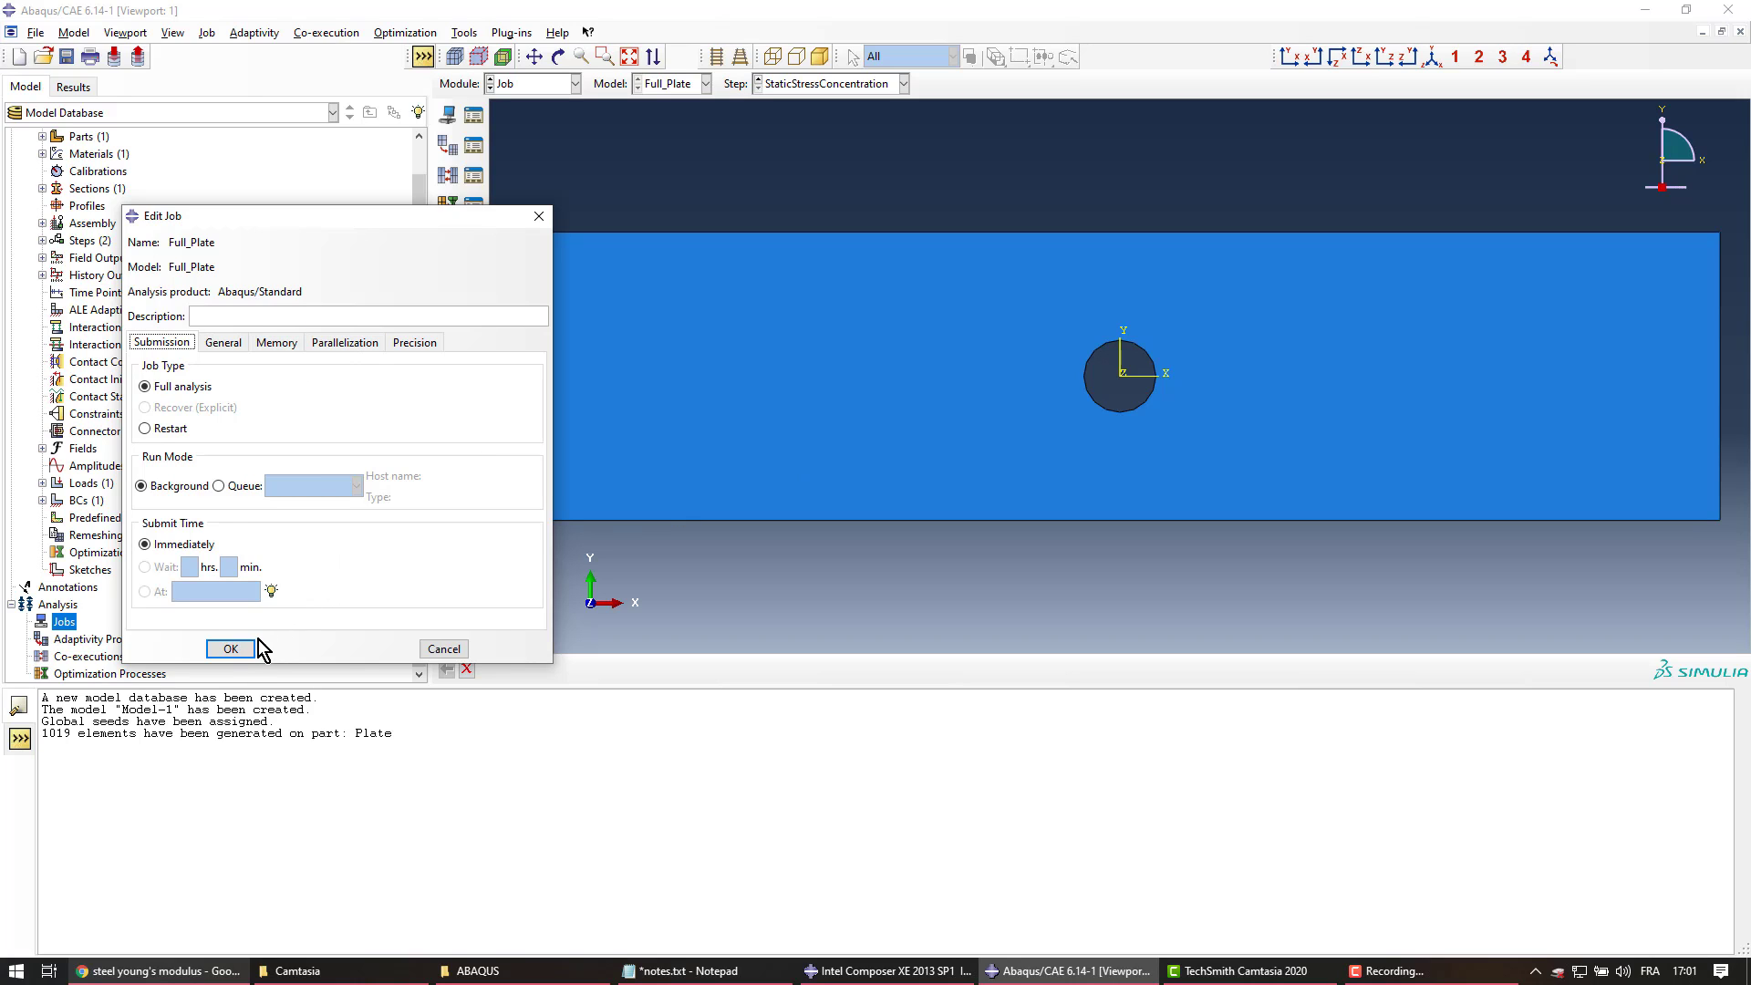
click(231, 648)
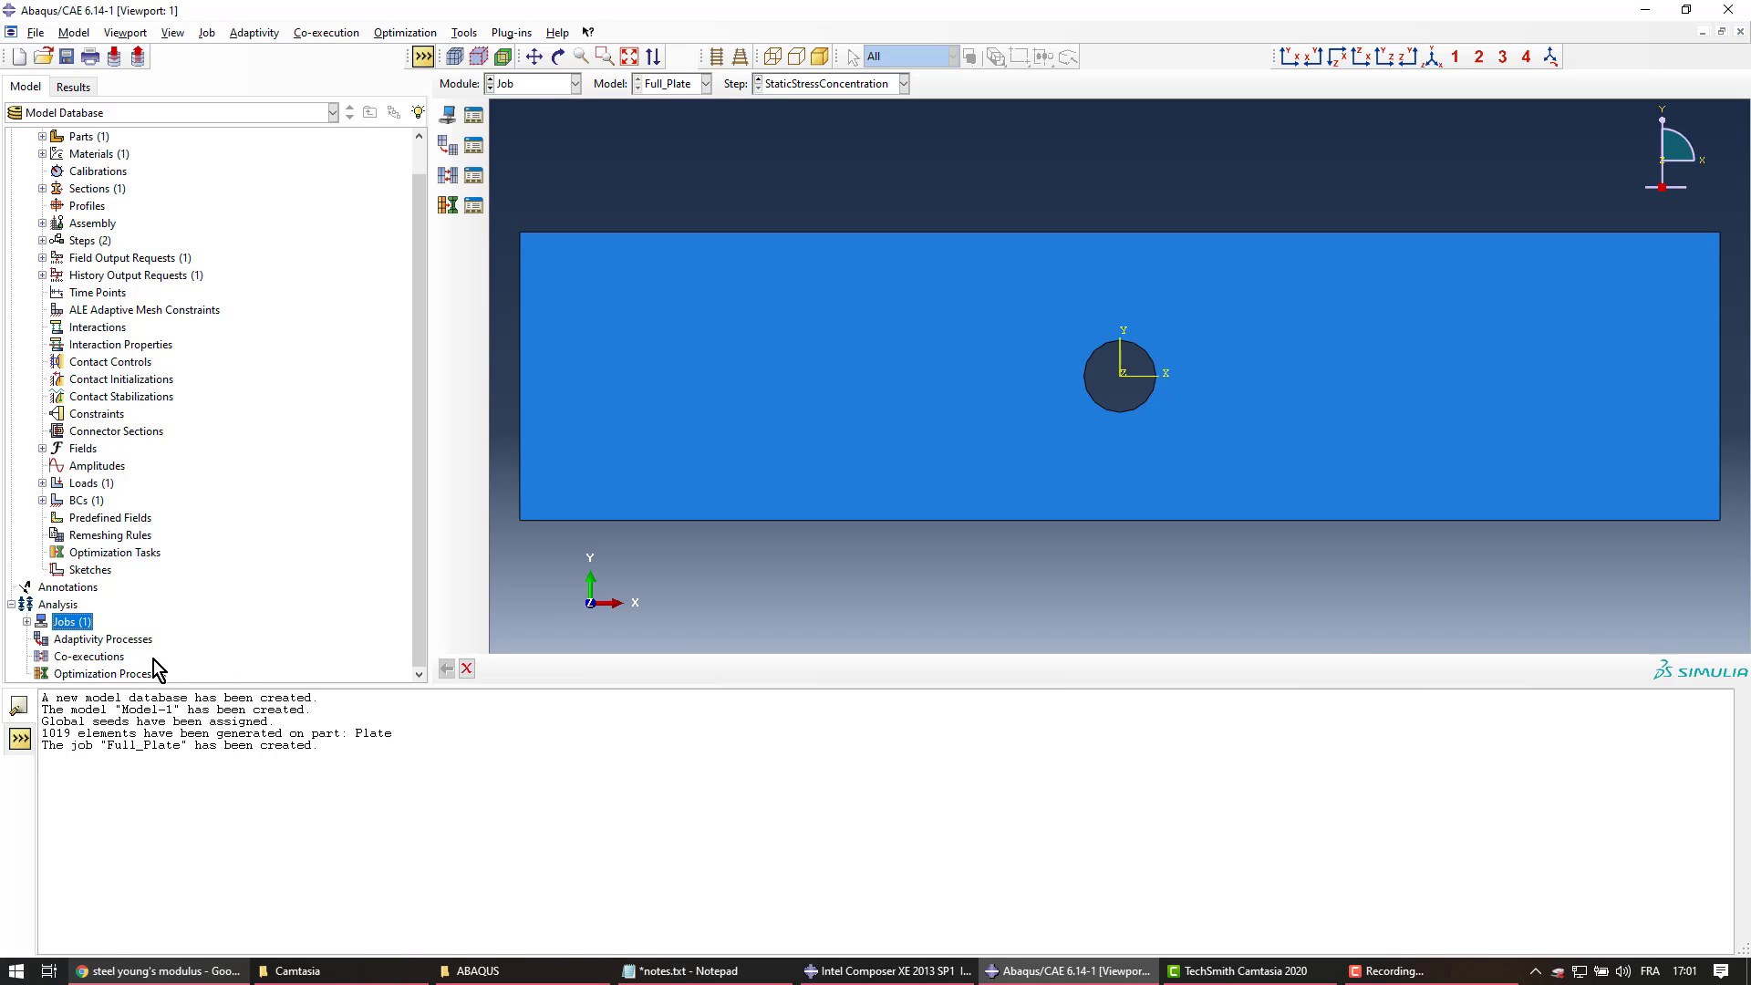
Create a new Tutorial folder in the ABAQUS directory and set it as the work directory
click(27, 622)
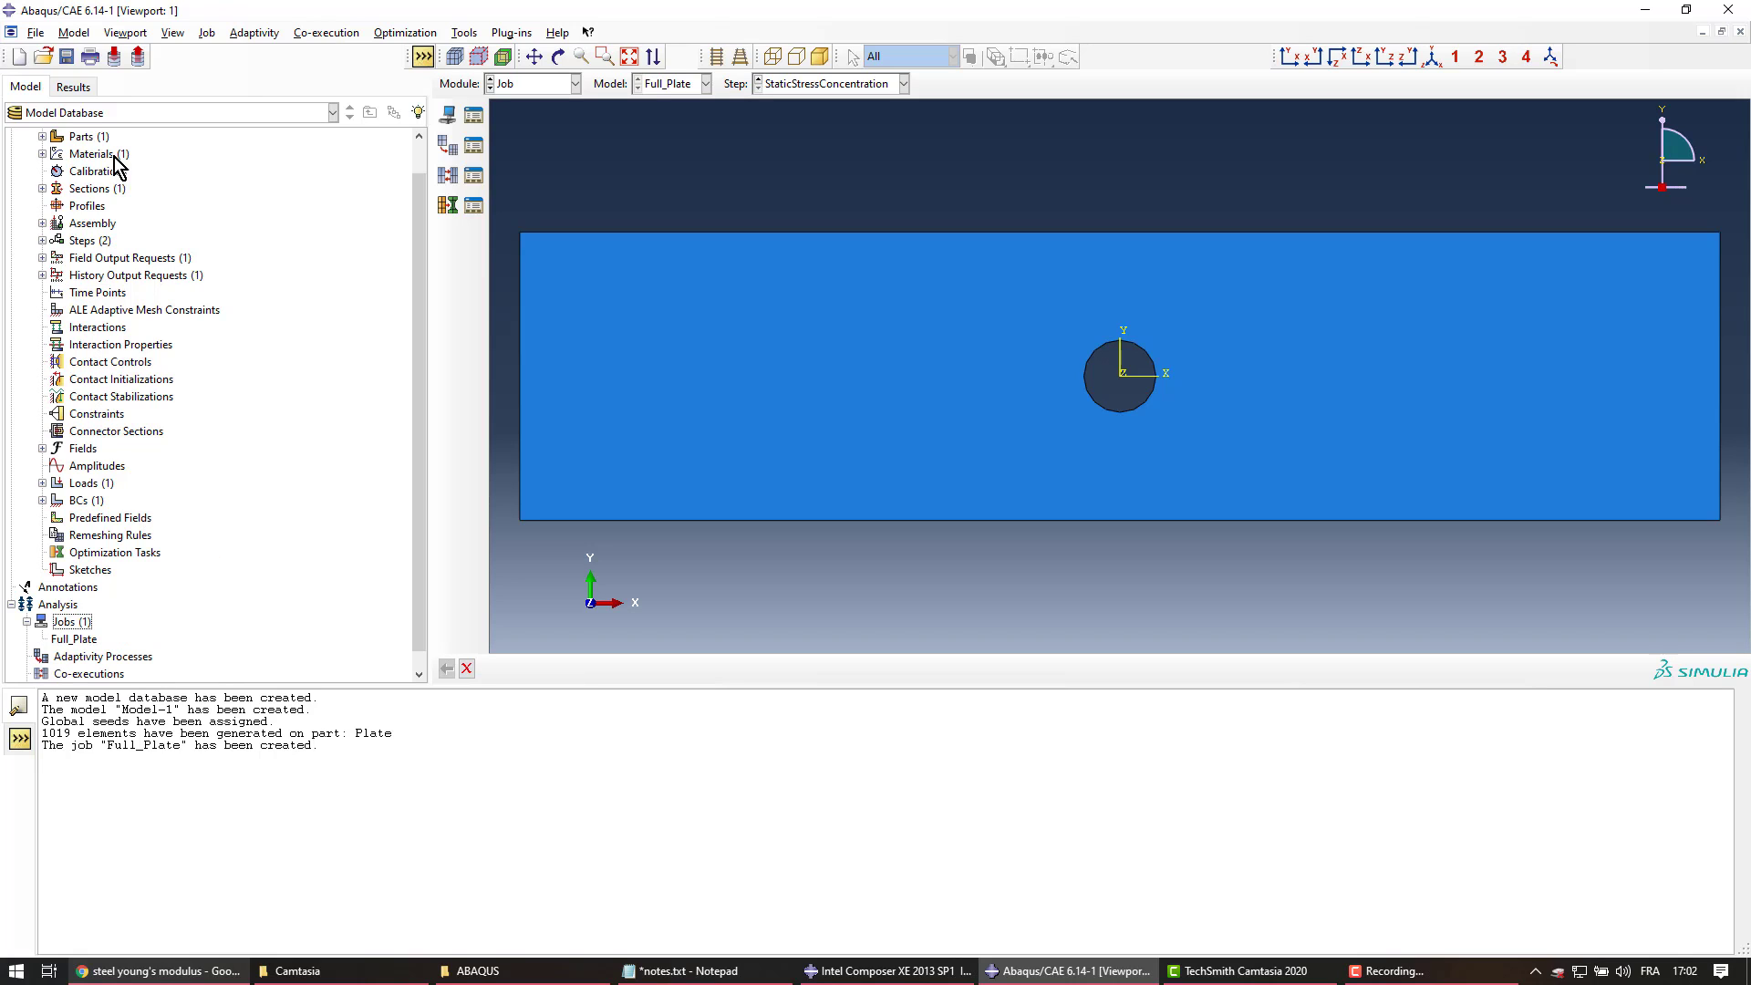
click(36, 32)
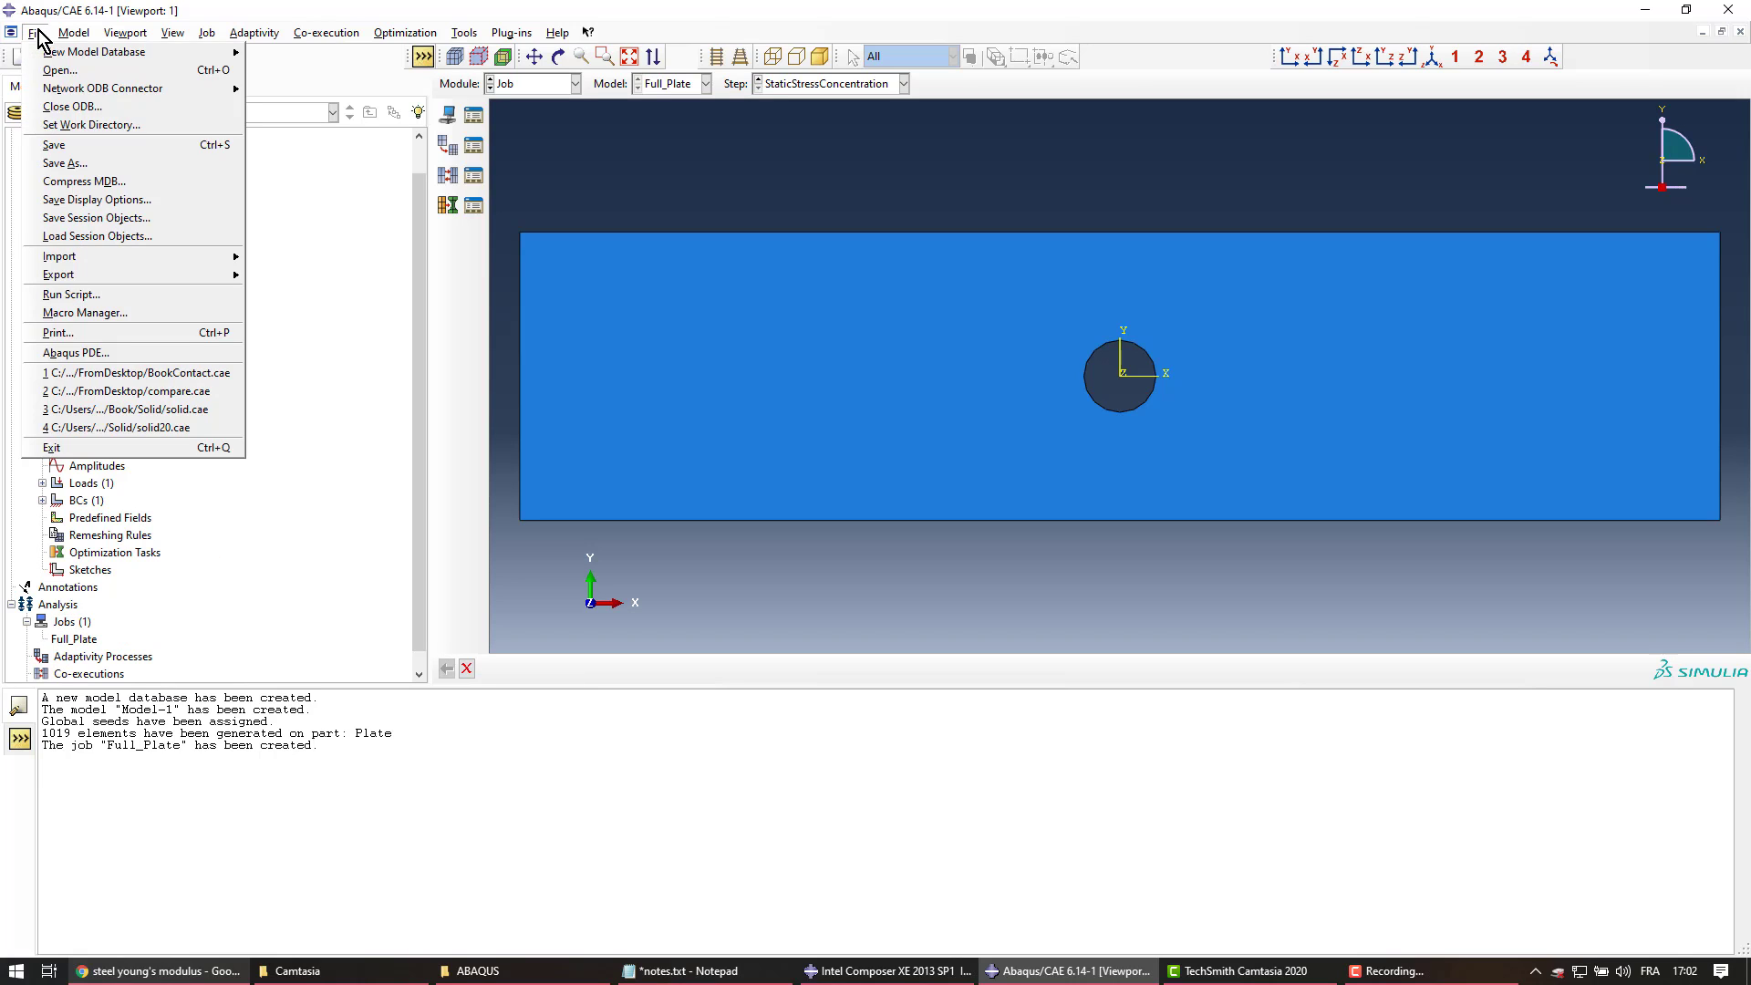
click(92, 126)
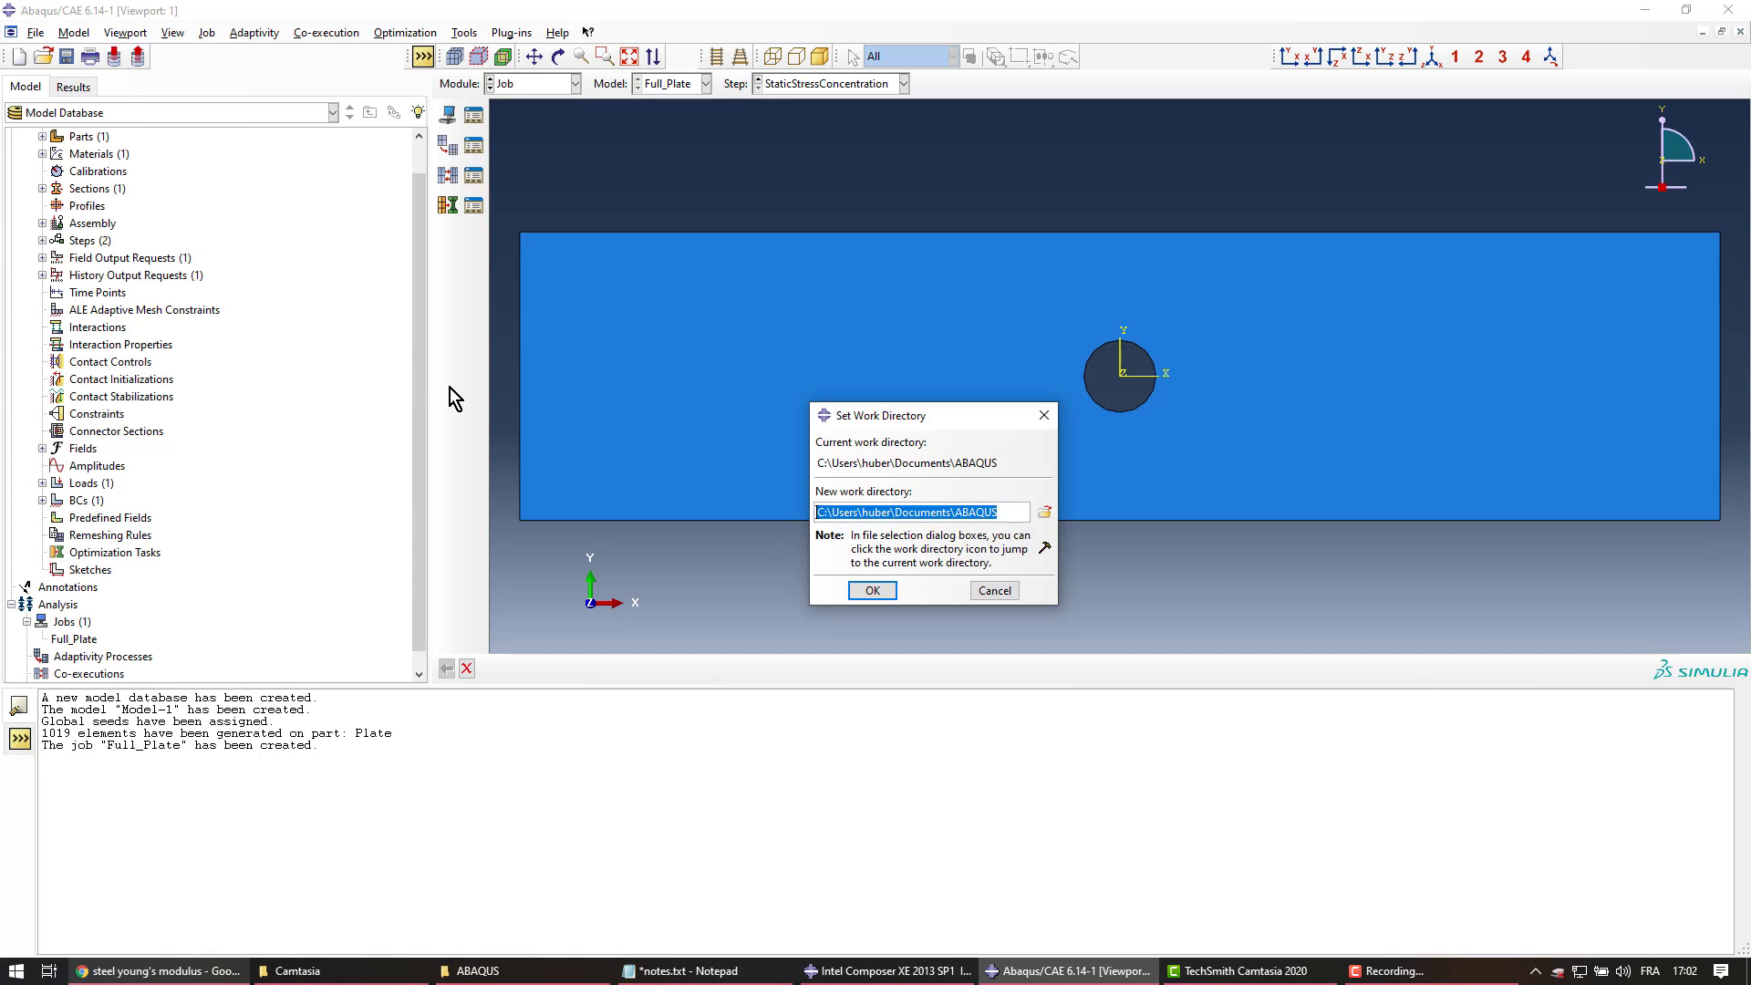
click(1045, 515)
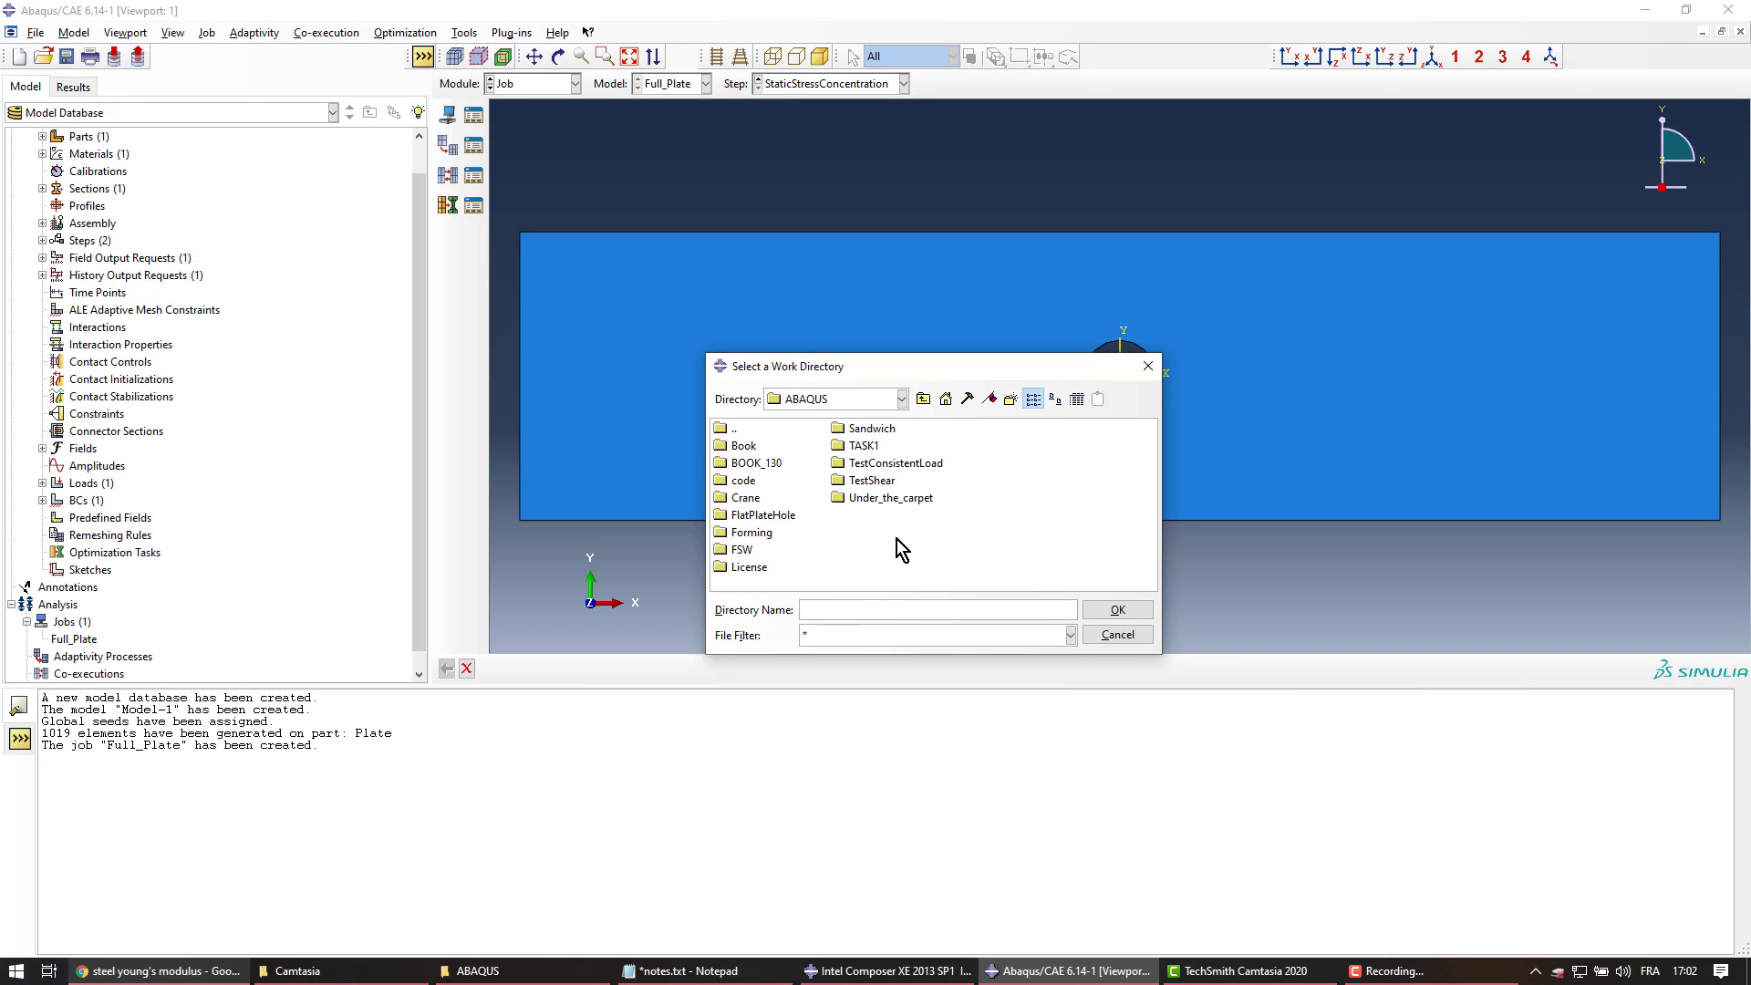
right_click(898, 543)
click(965, 666)
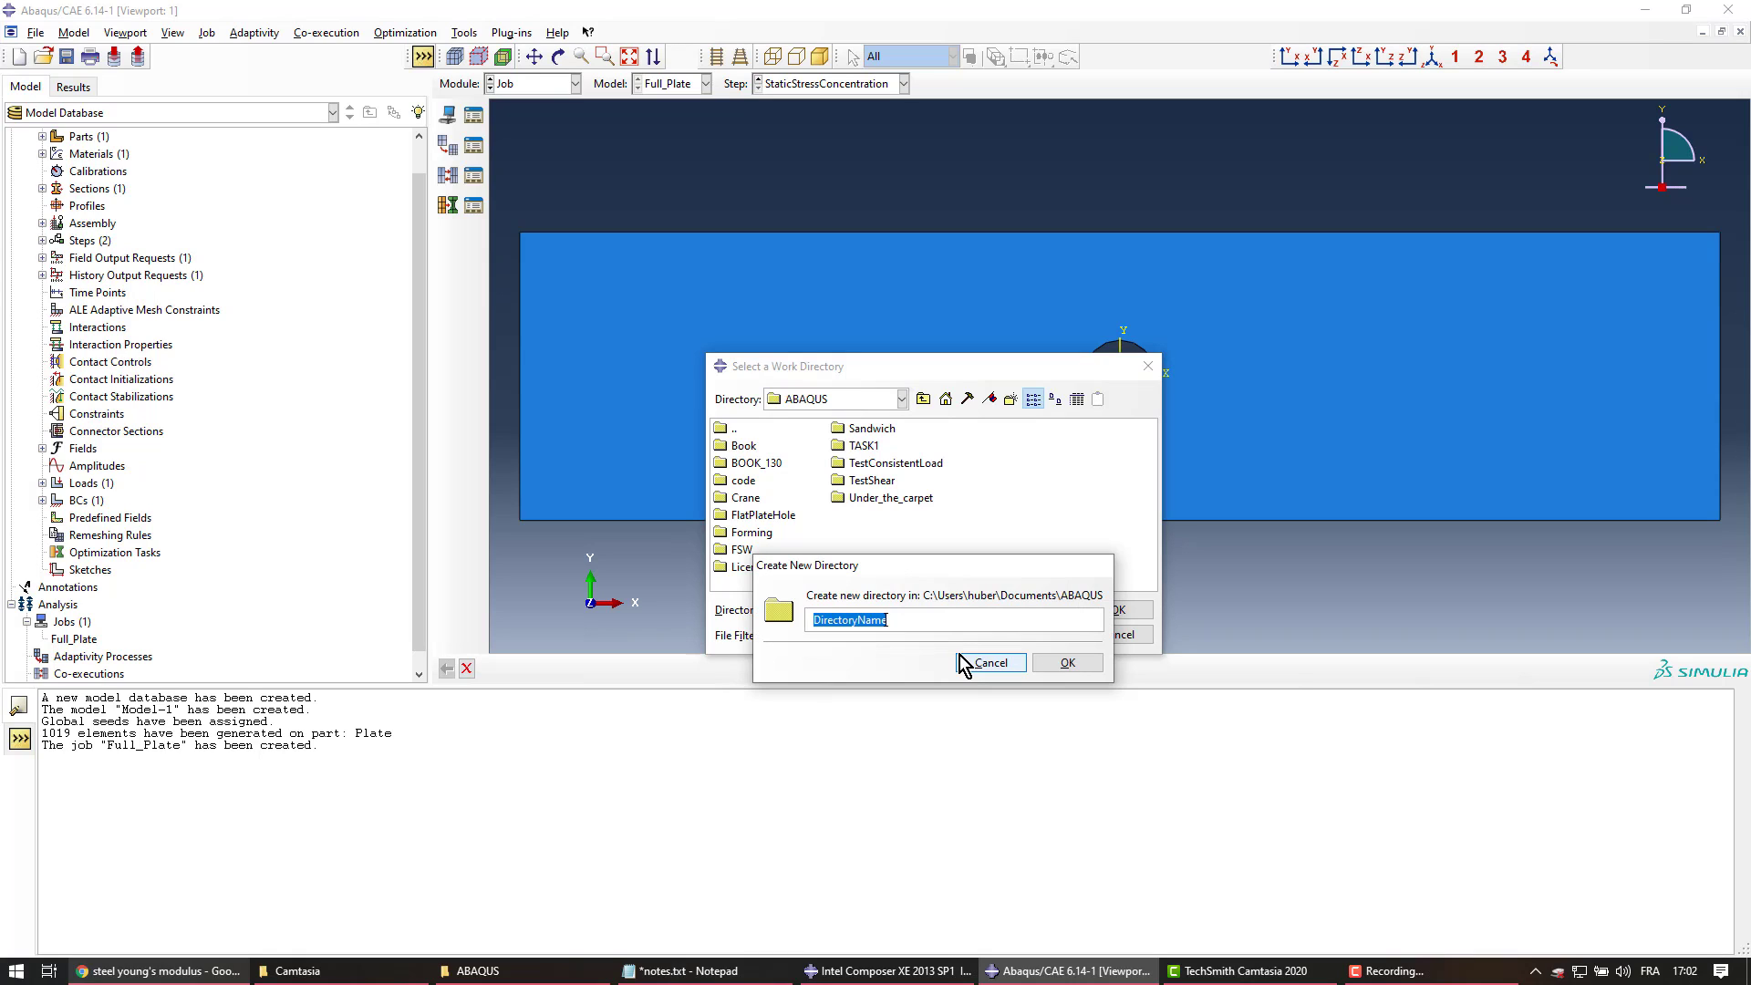
text(Tutorial)
click(1069, 664)
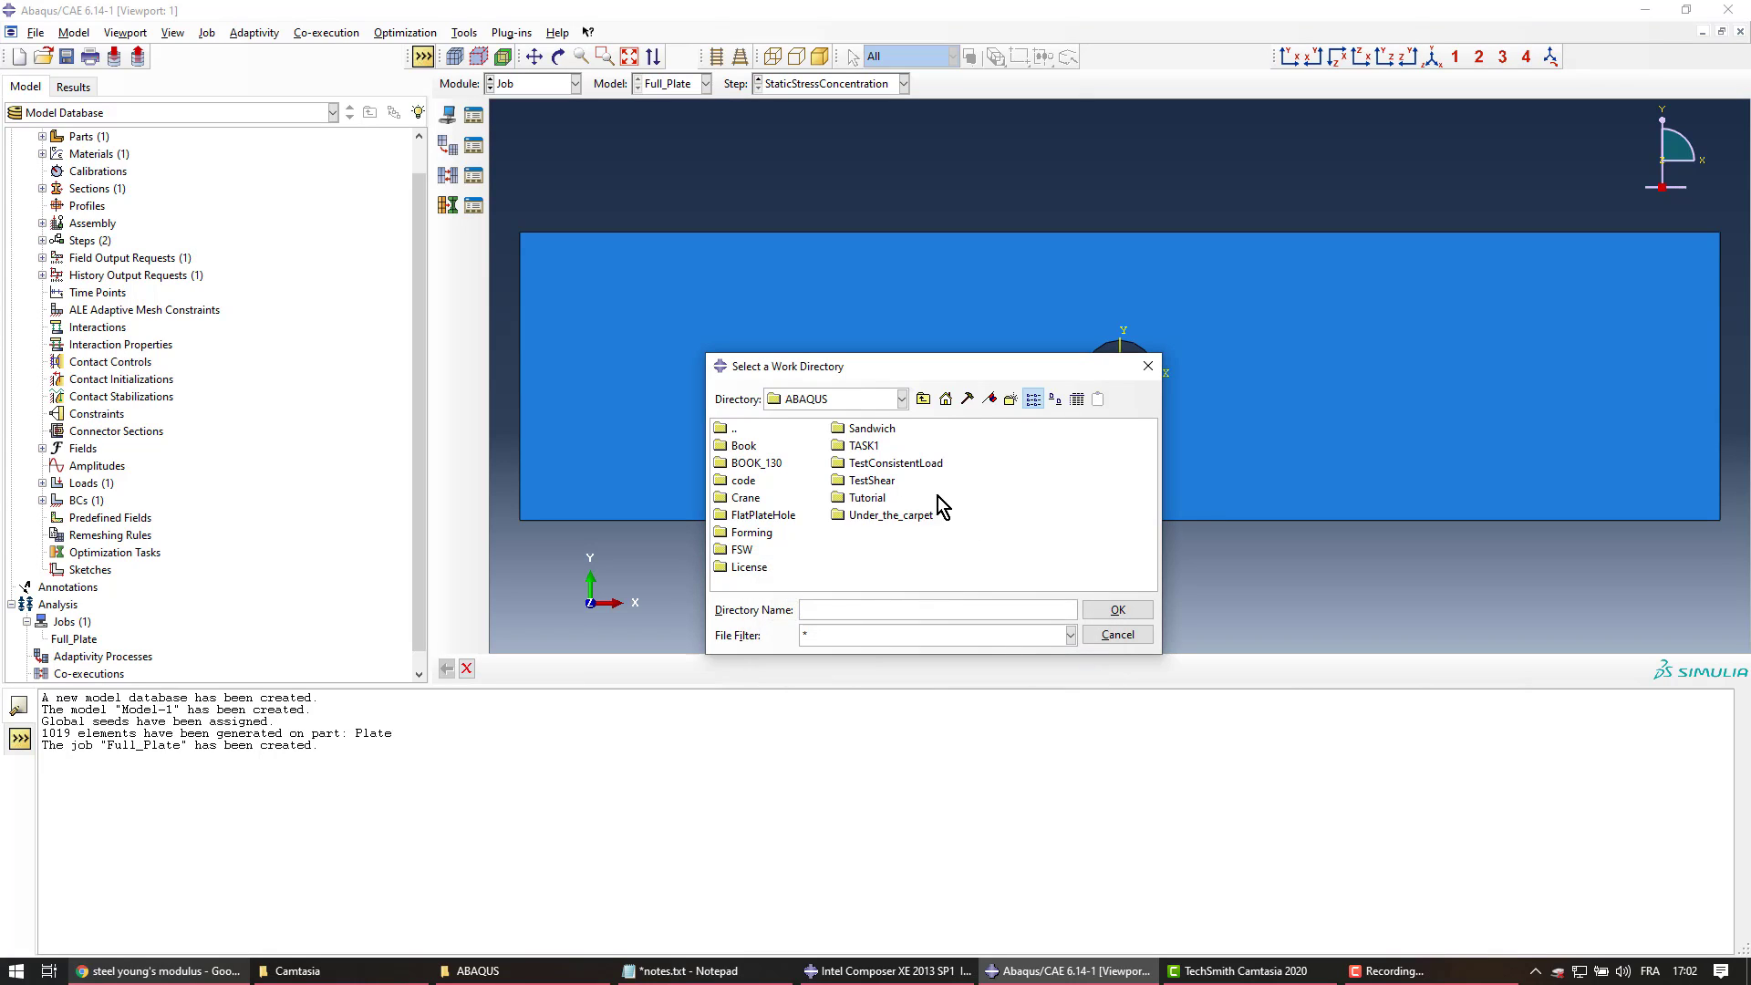
click(867, 498)
click(1100, 610)
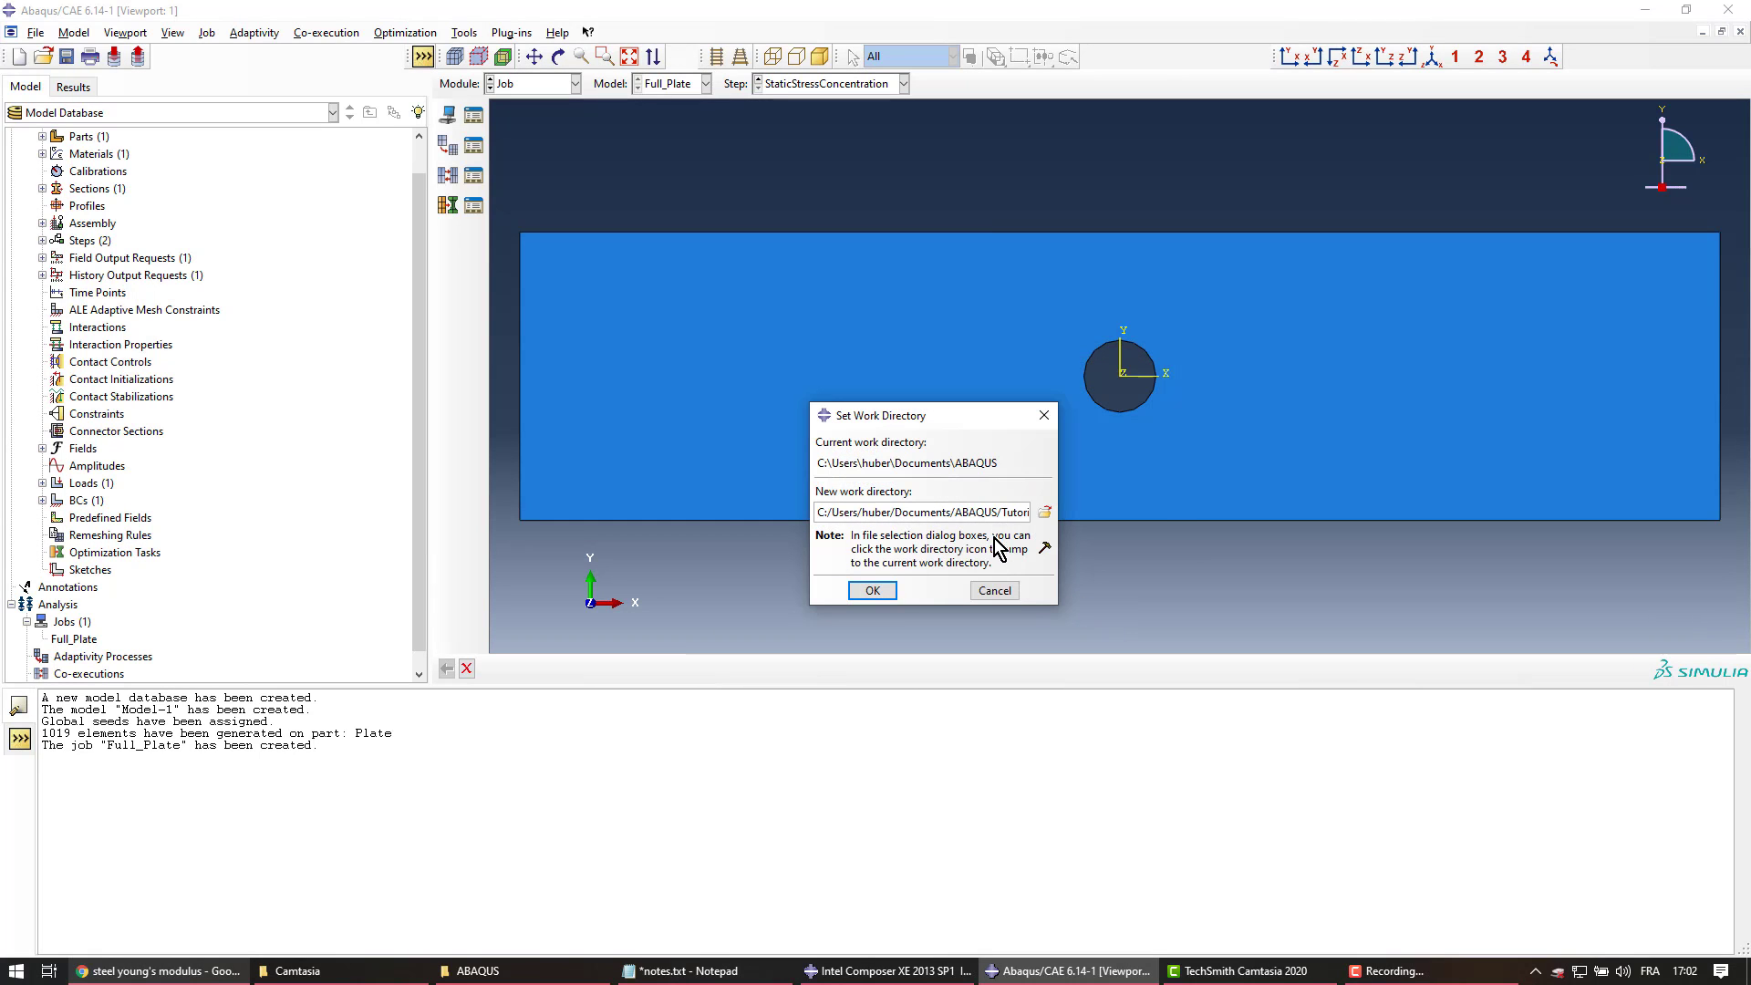
click(877, 592)
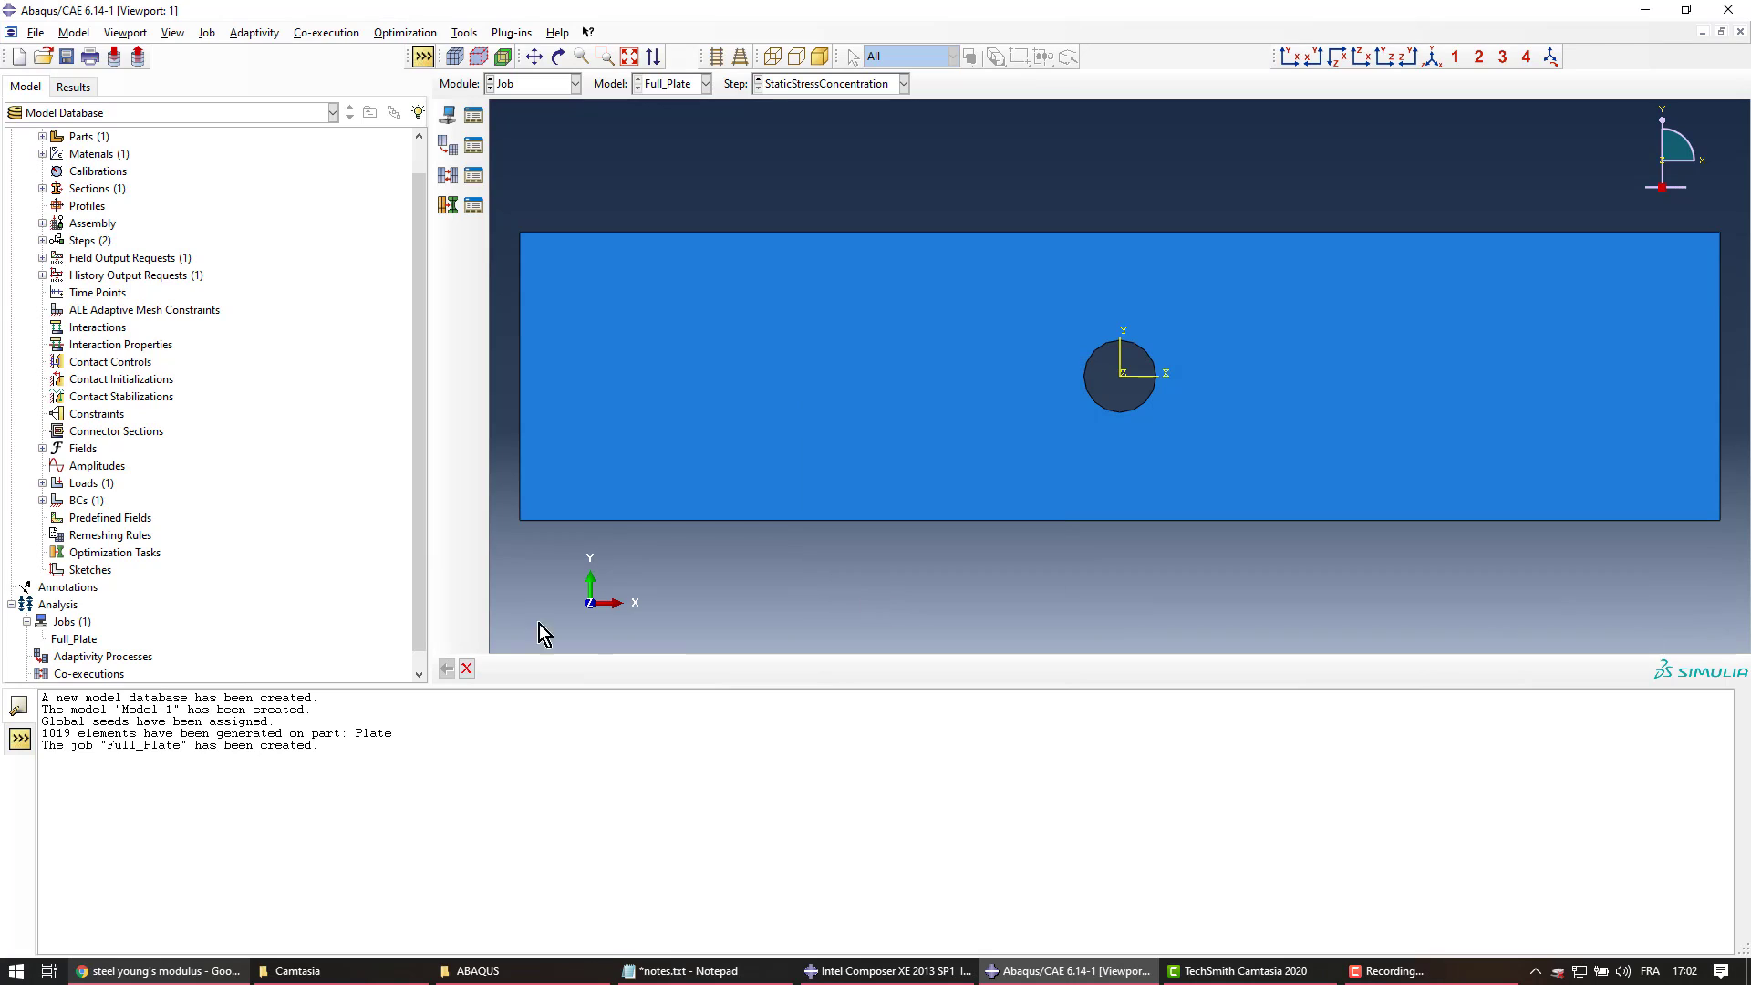
Run a data check on the Full_Plate job
right_click(81, 641)
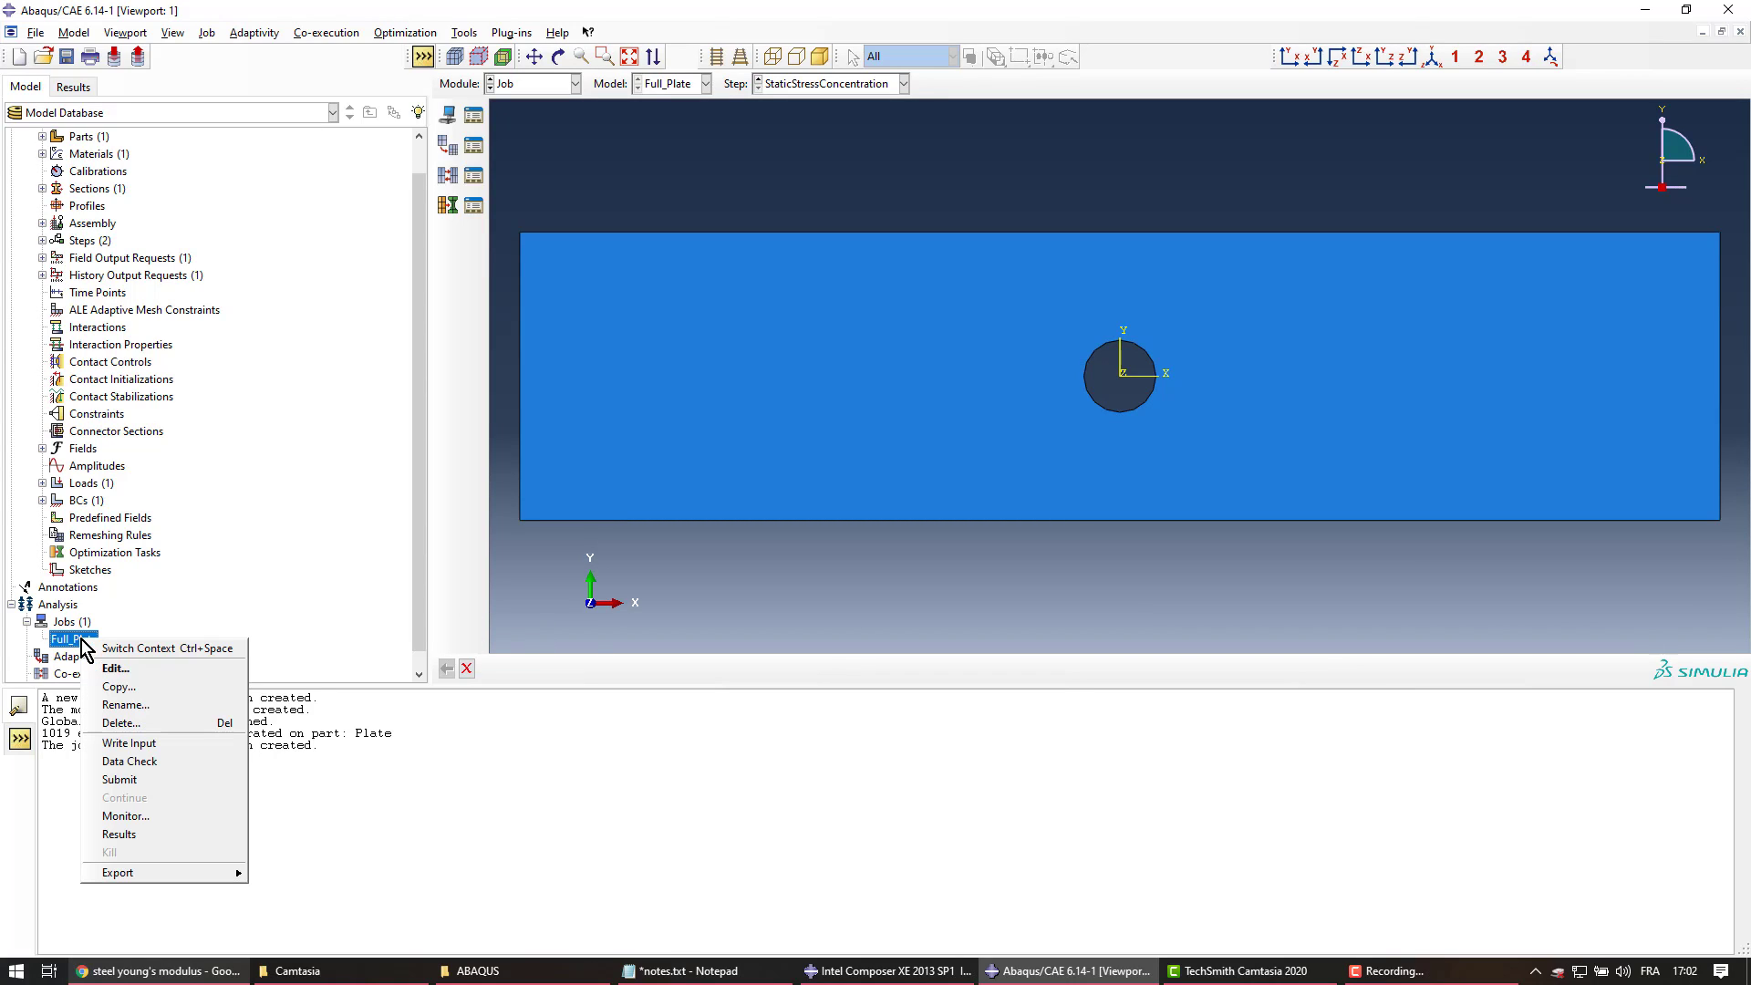
click(152, 762)
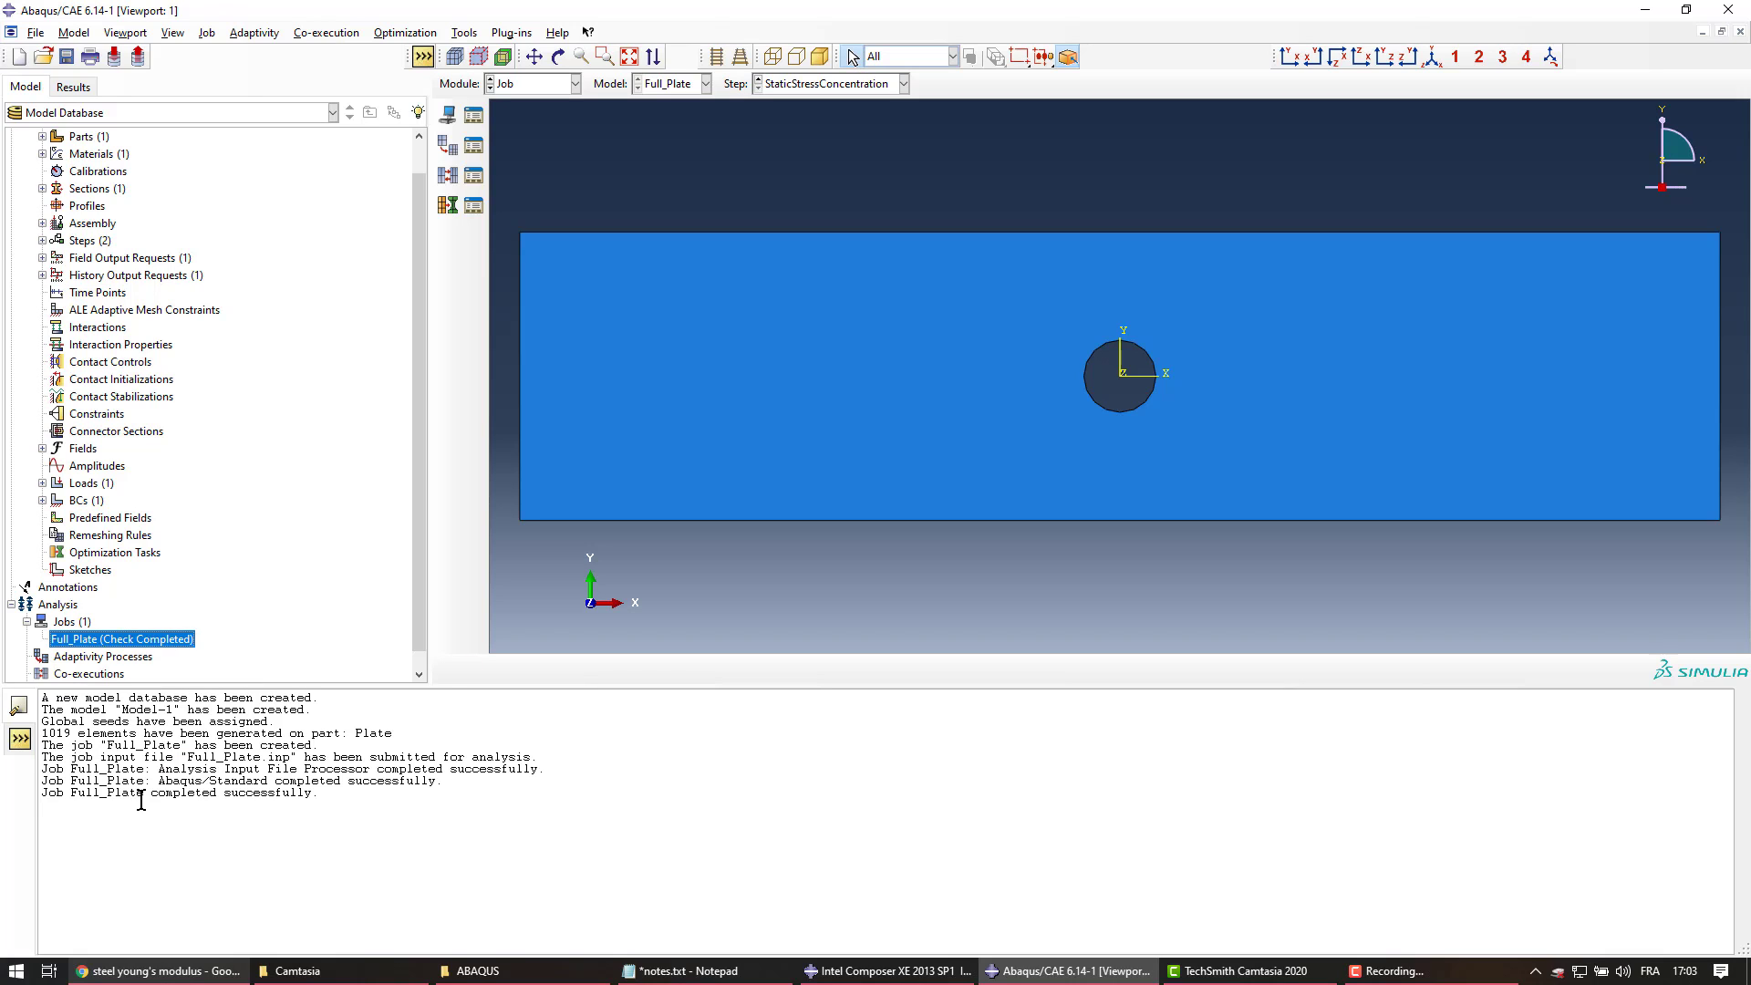
drag(185, 799, 296, 805)
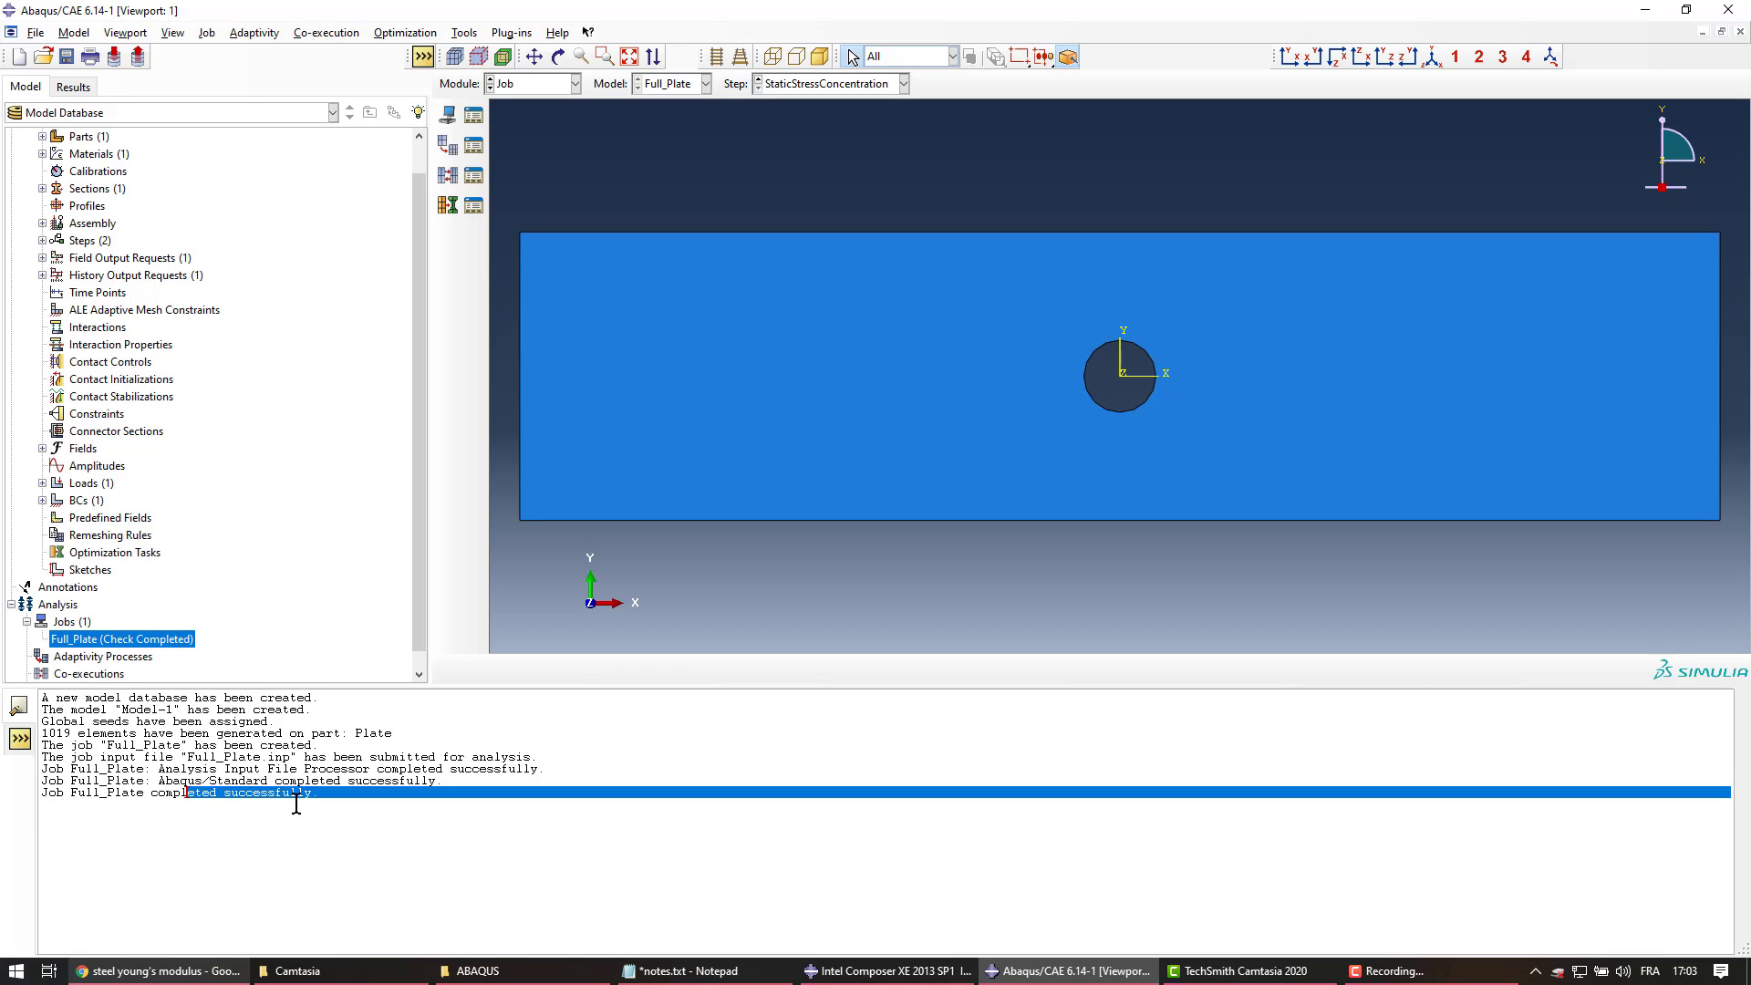
click(345, 803)
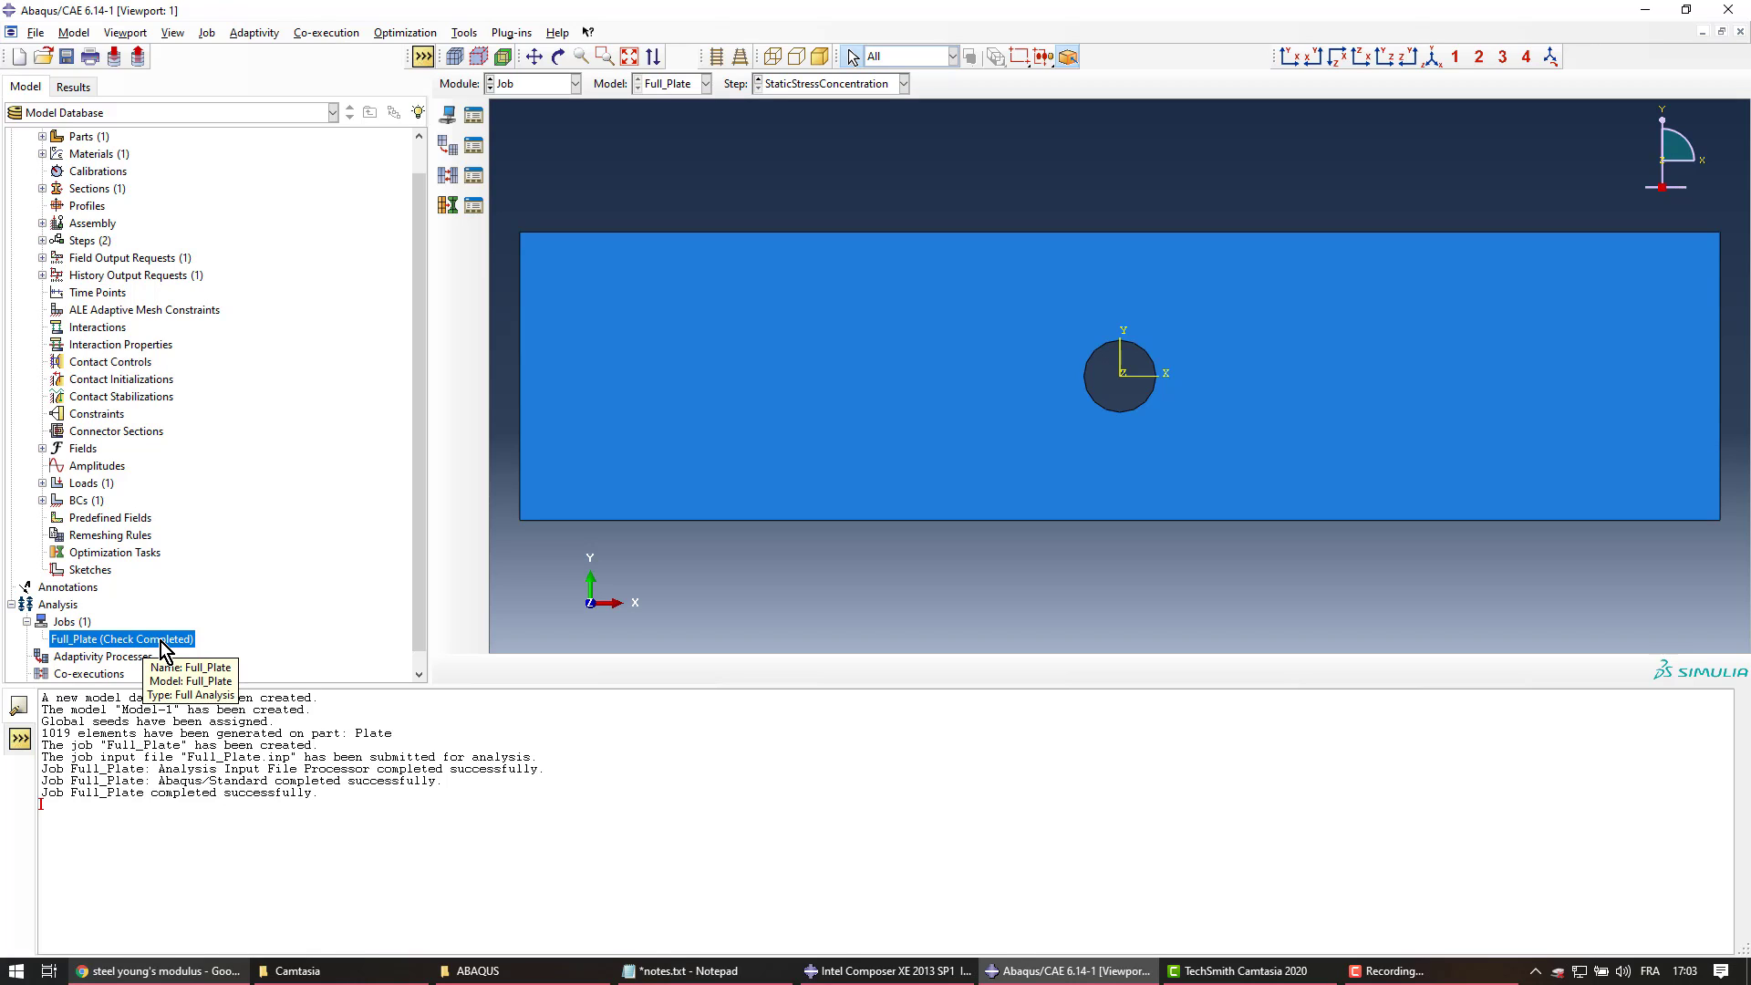
Continue the Full_Plate analysis to completion, allowing the existing job files to be overwritten
right_click(162, 643)
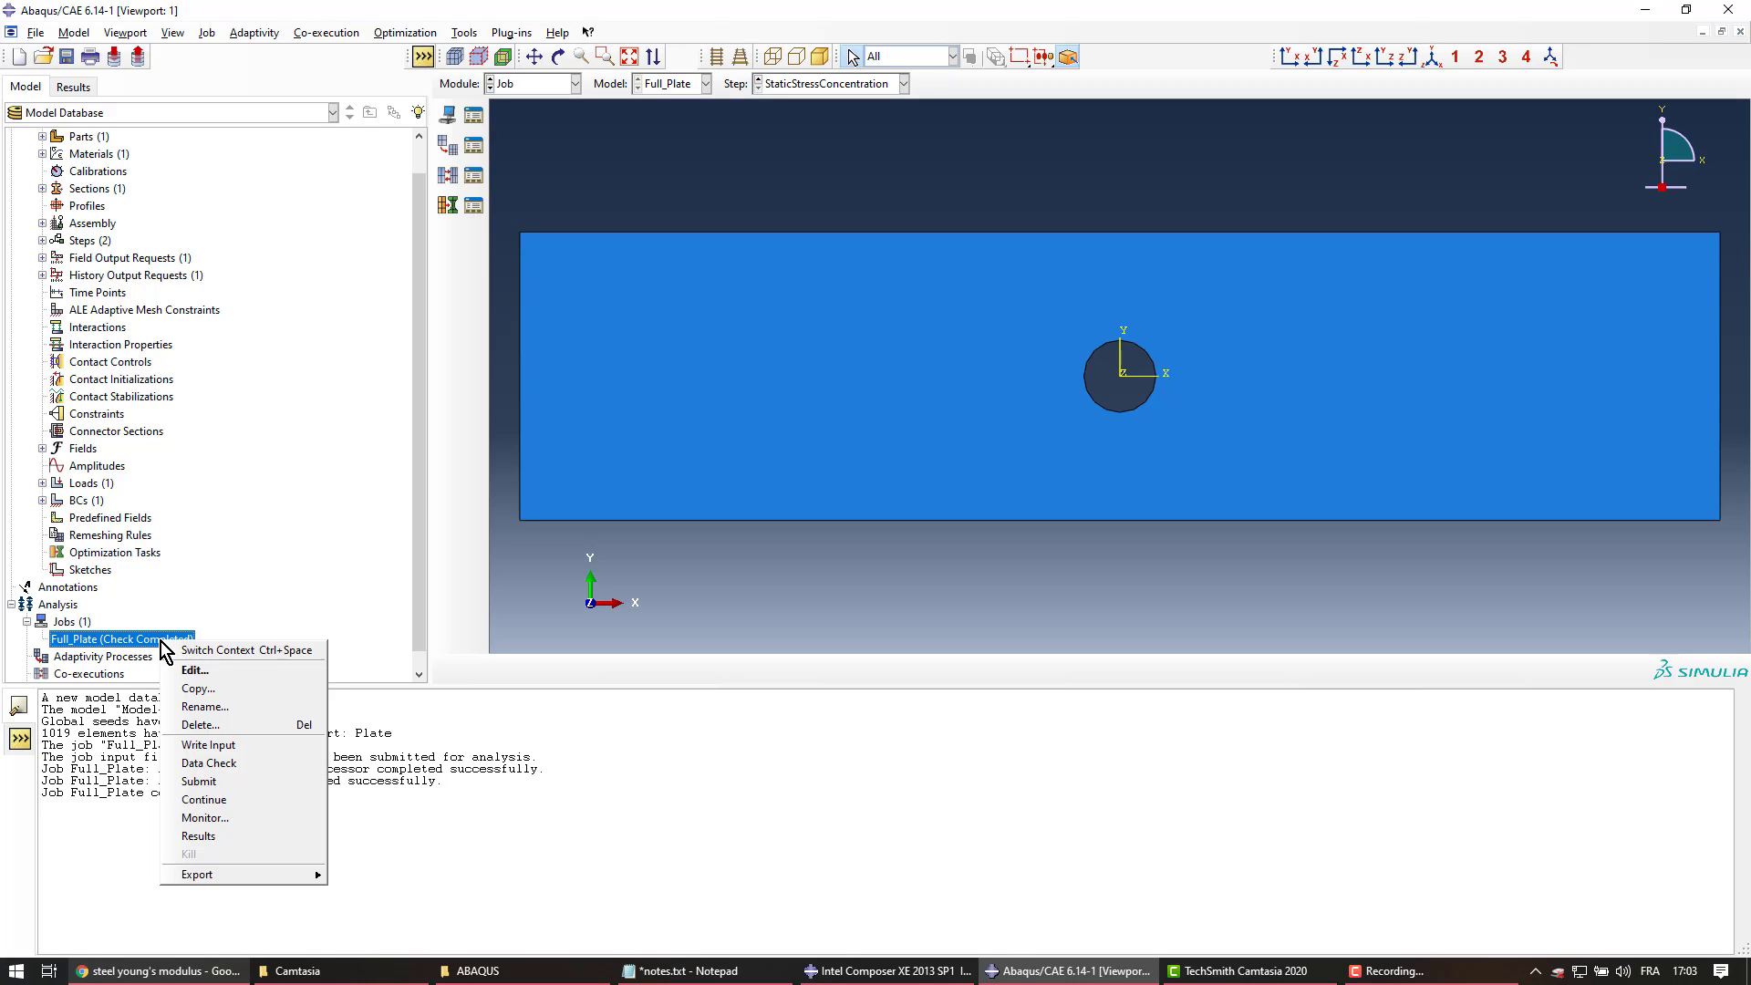
click(233, 801)
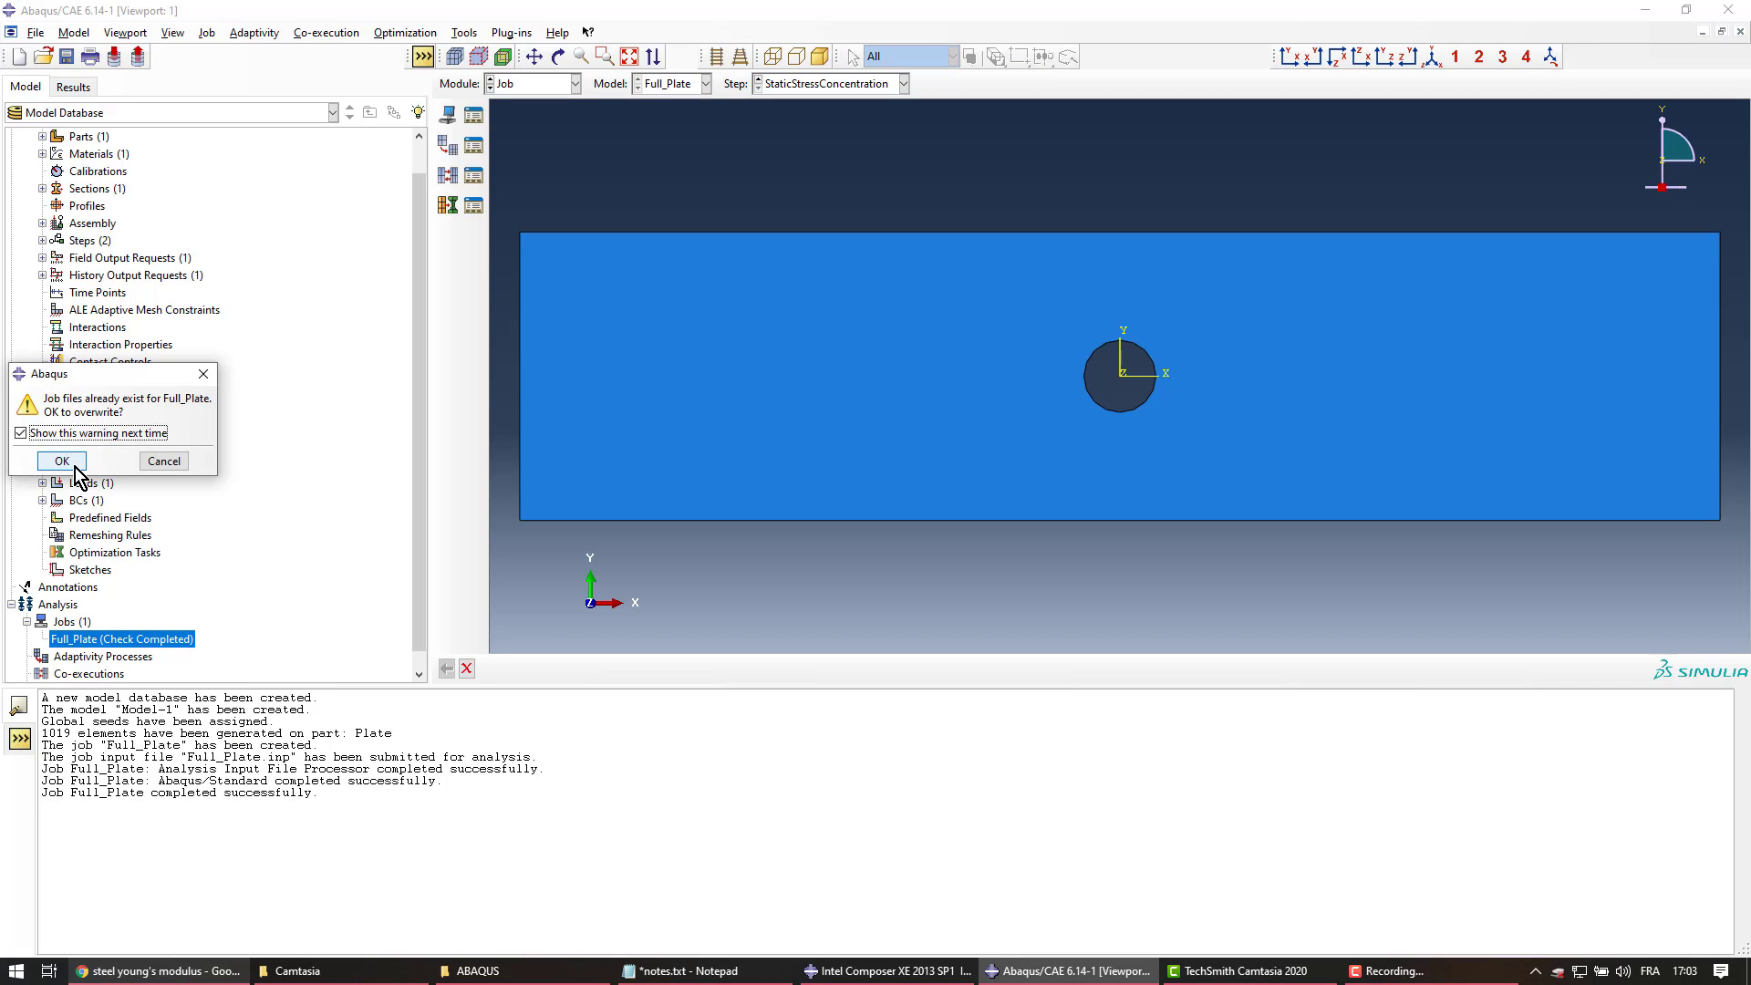
click(74, 467)
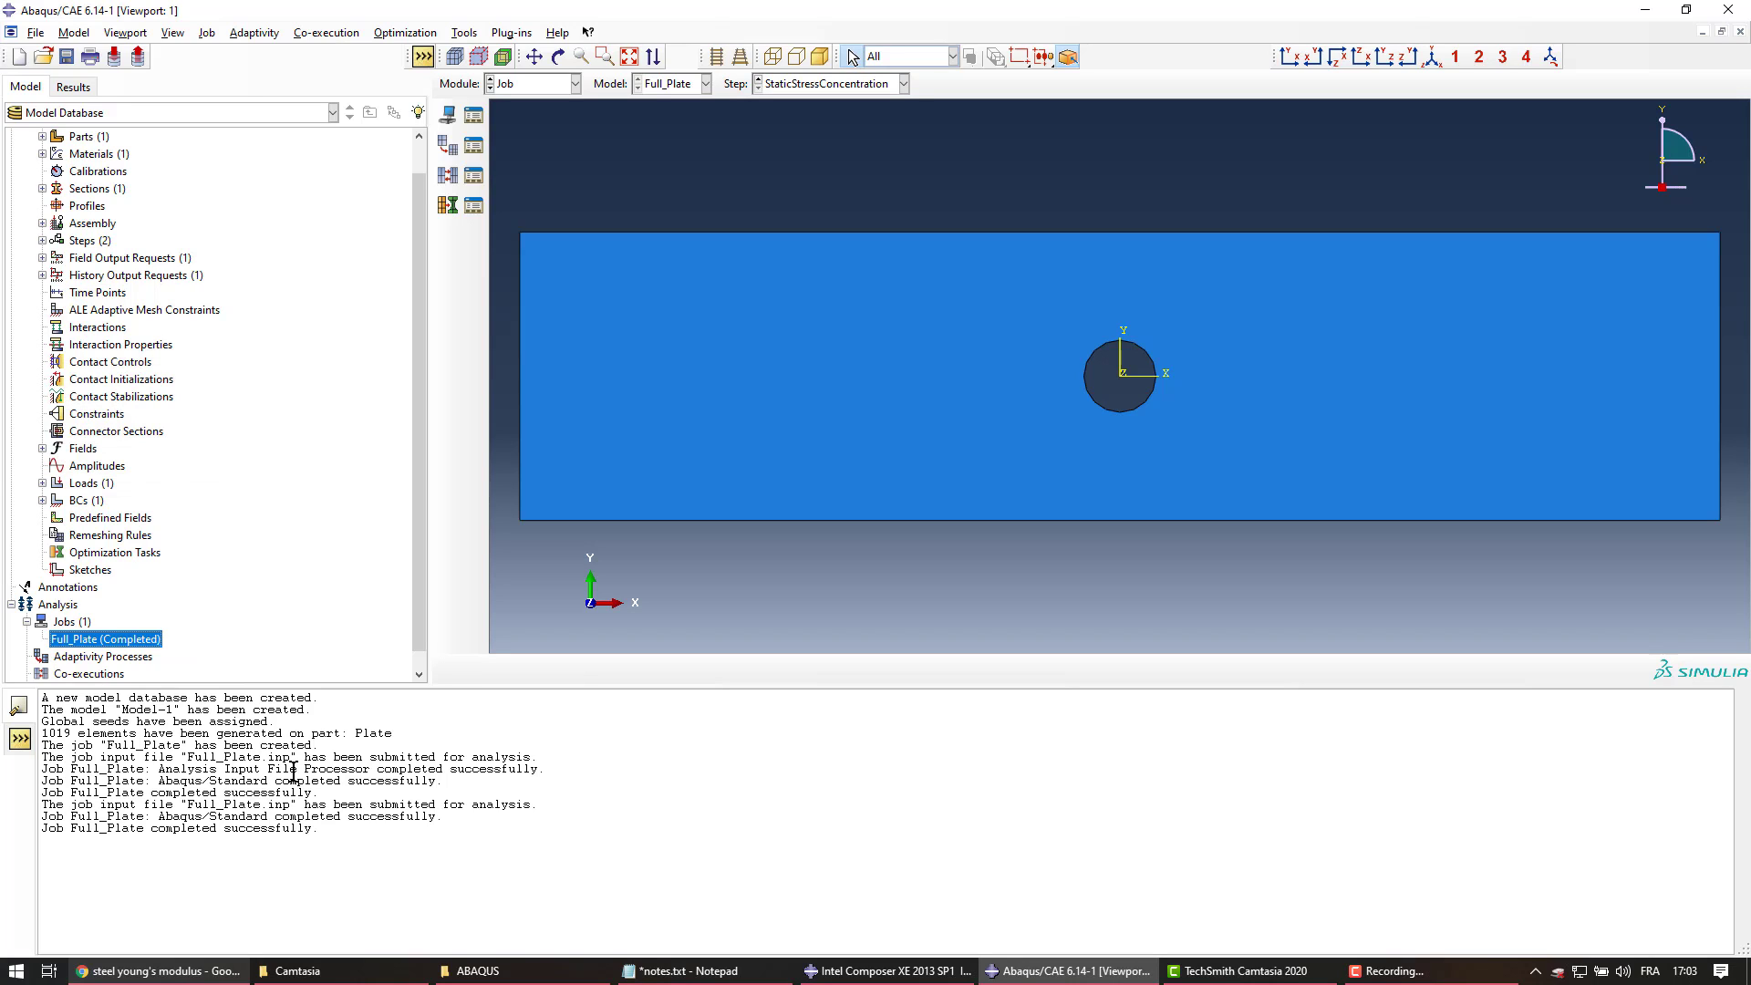
Open the Tutorial folder in File Explorer and select Full_Plate.inp among the output files
click(521, 982)
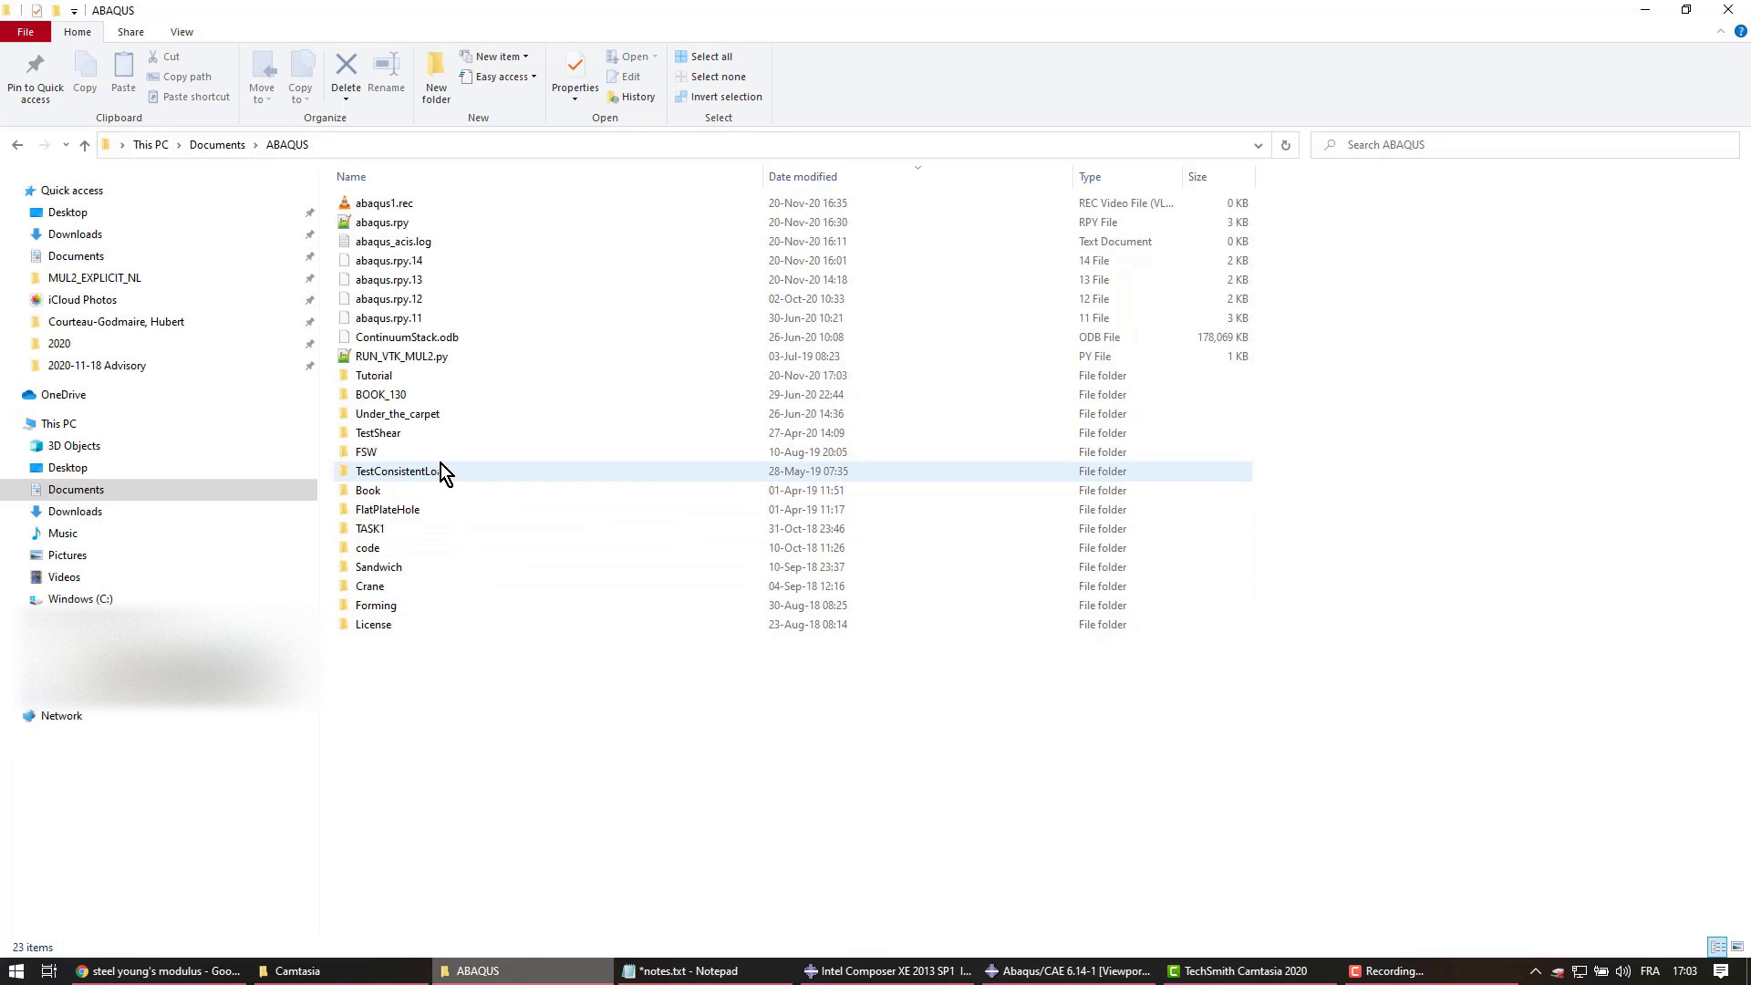
double_click(414, 371)
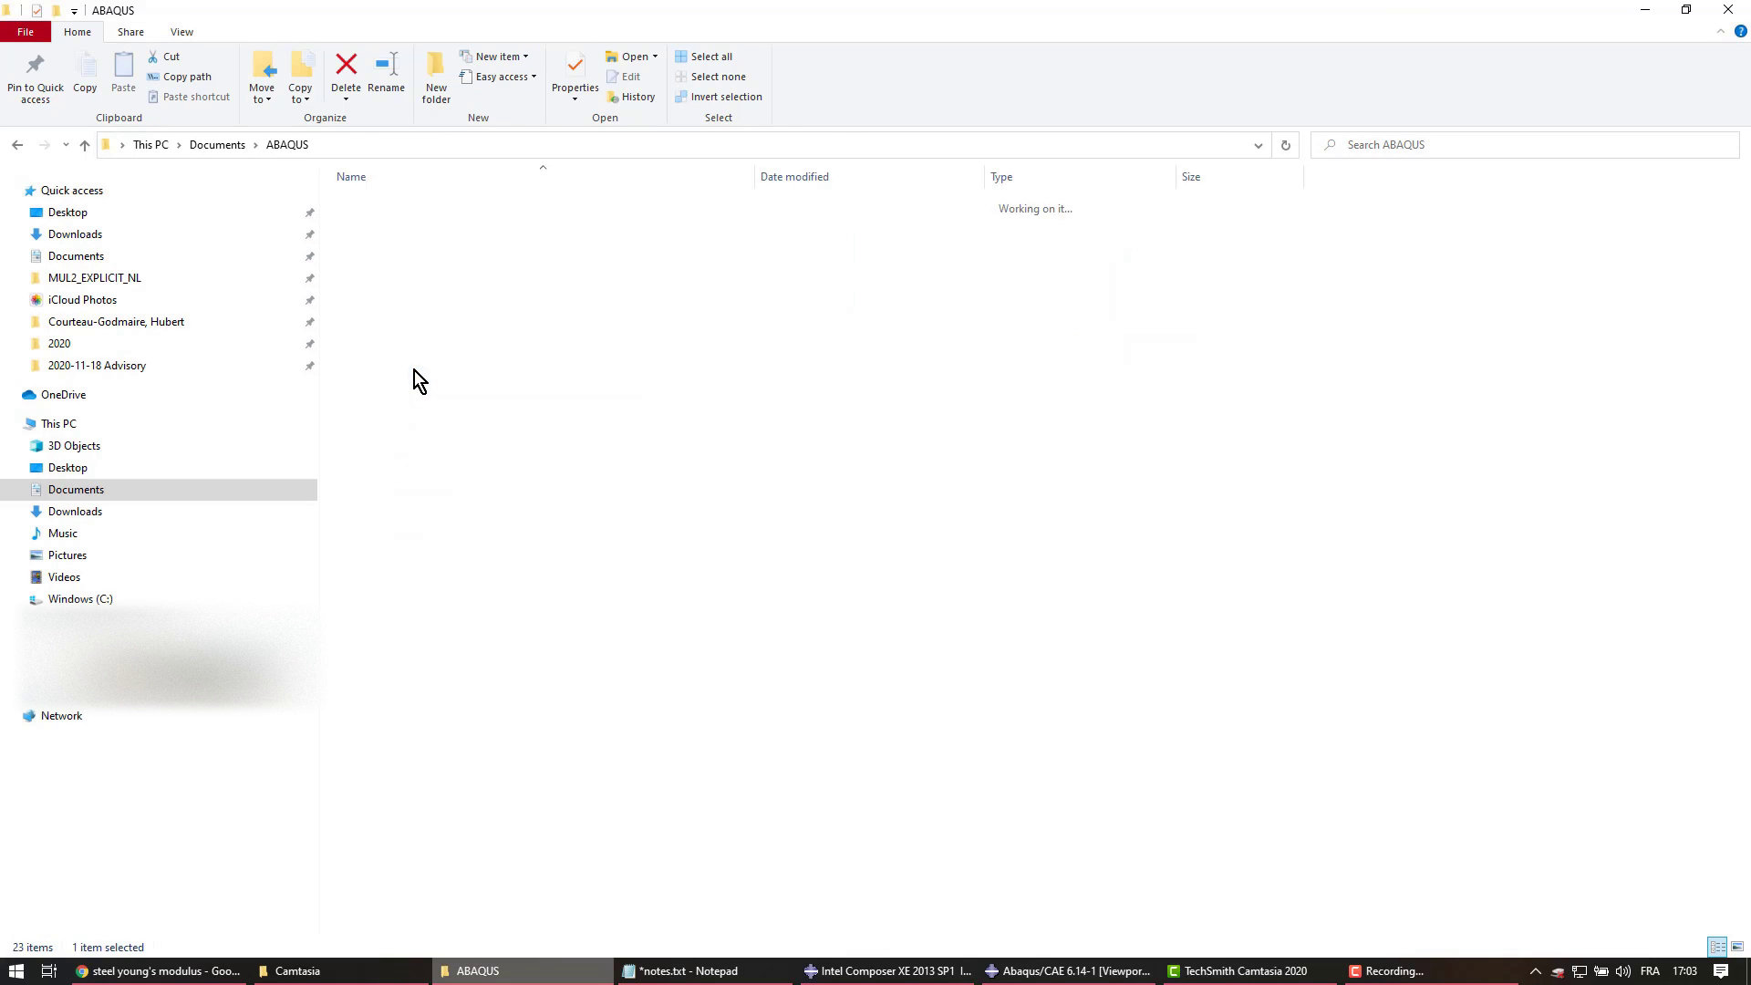
drag(436, 472, 464, 144)
click(441, 483)
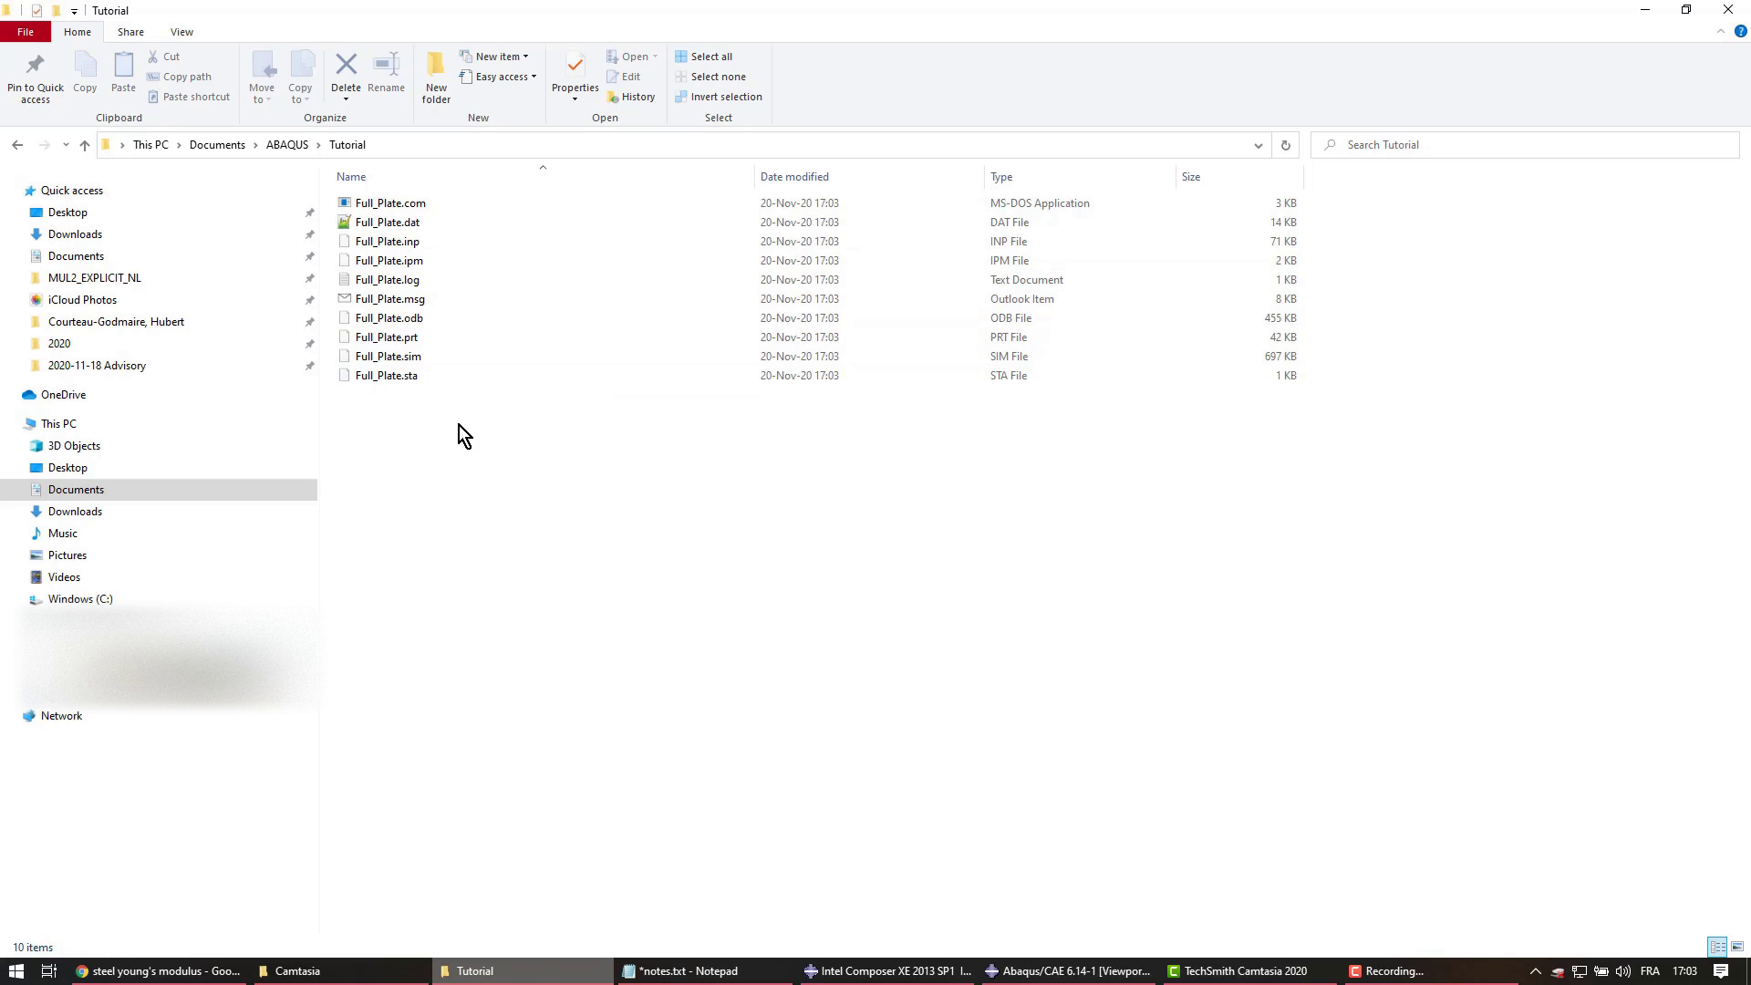
click(441, 246)
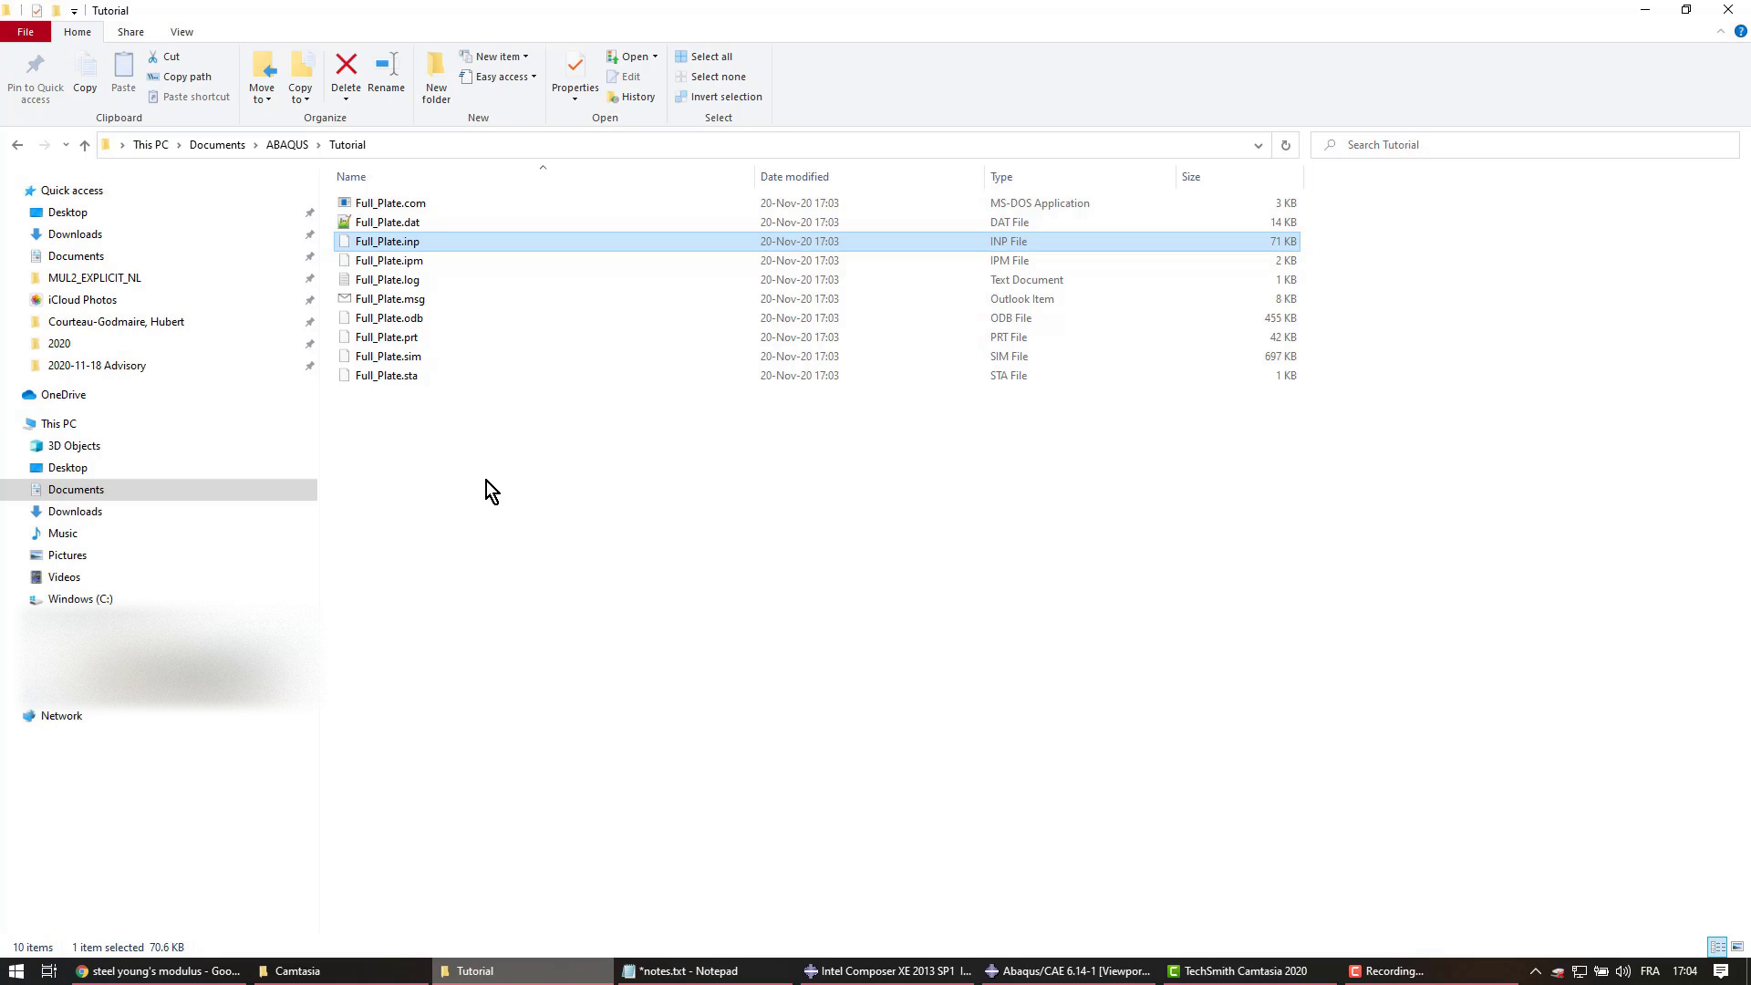
Open Full_Plate.inp from the Tutorial folder with Edit with Notepad++
right_click(490, 244)
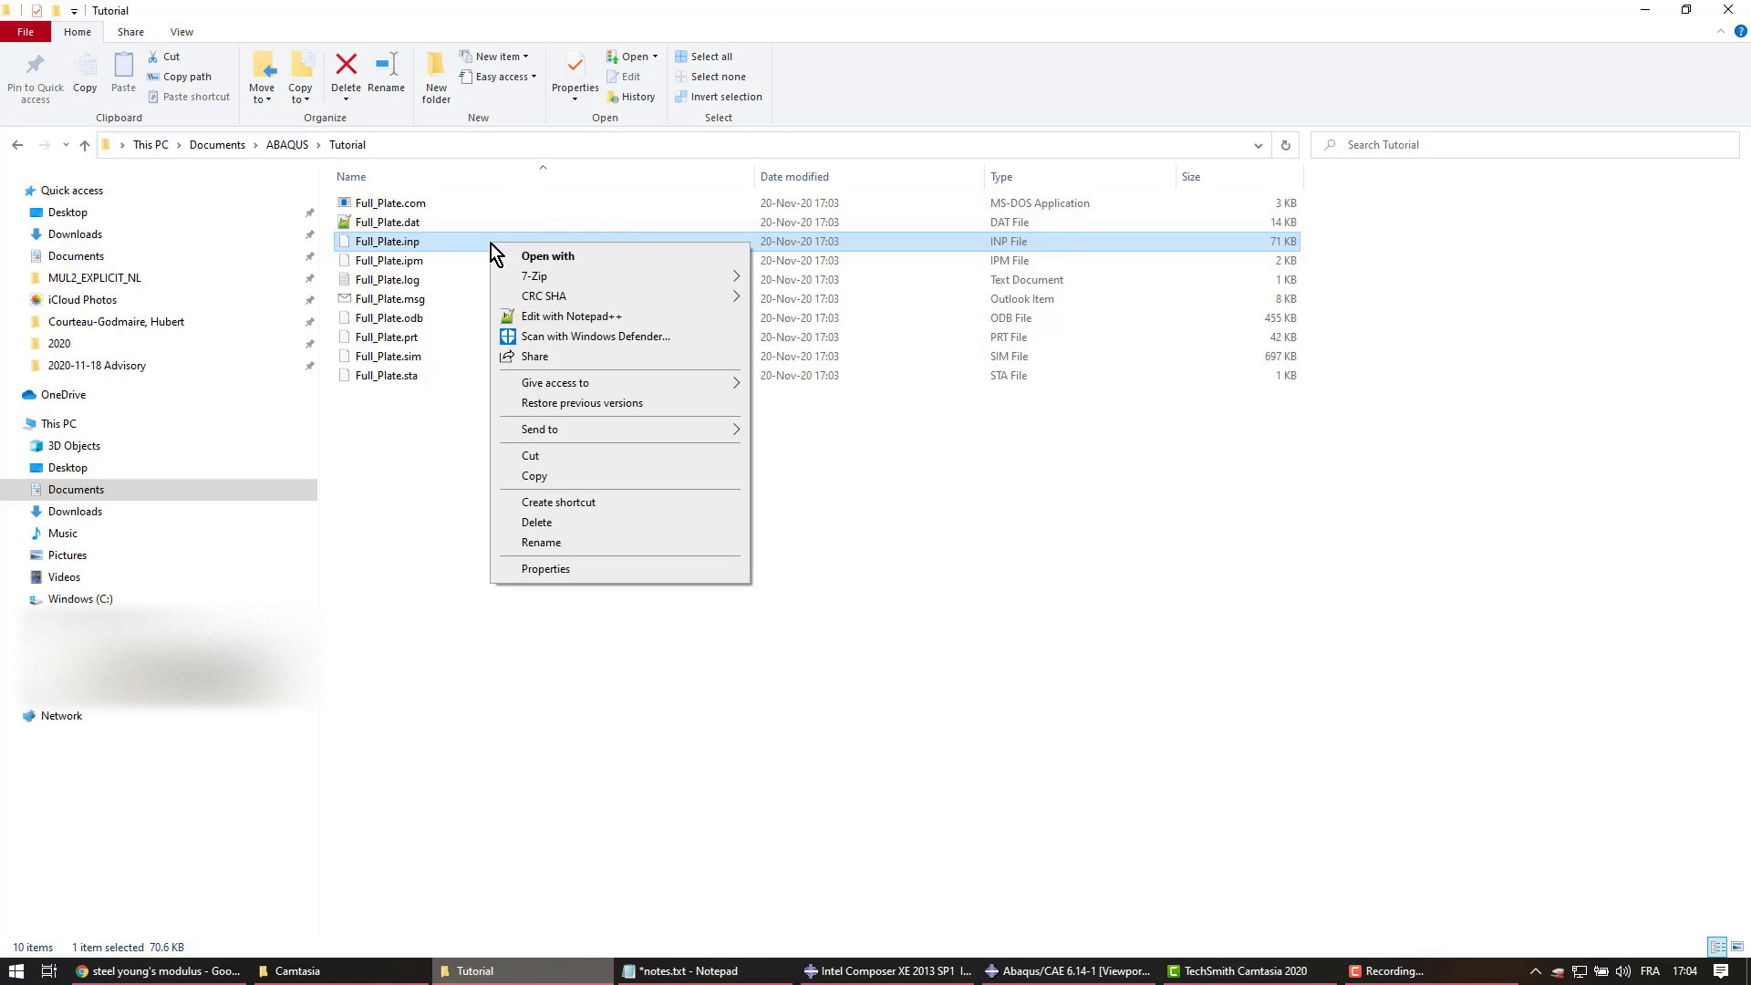
click(390, 248)
right_click(391, 248)
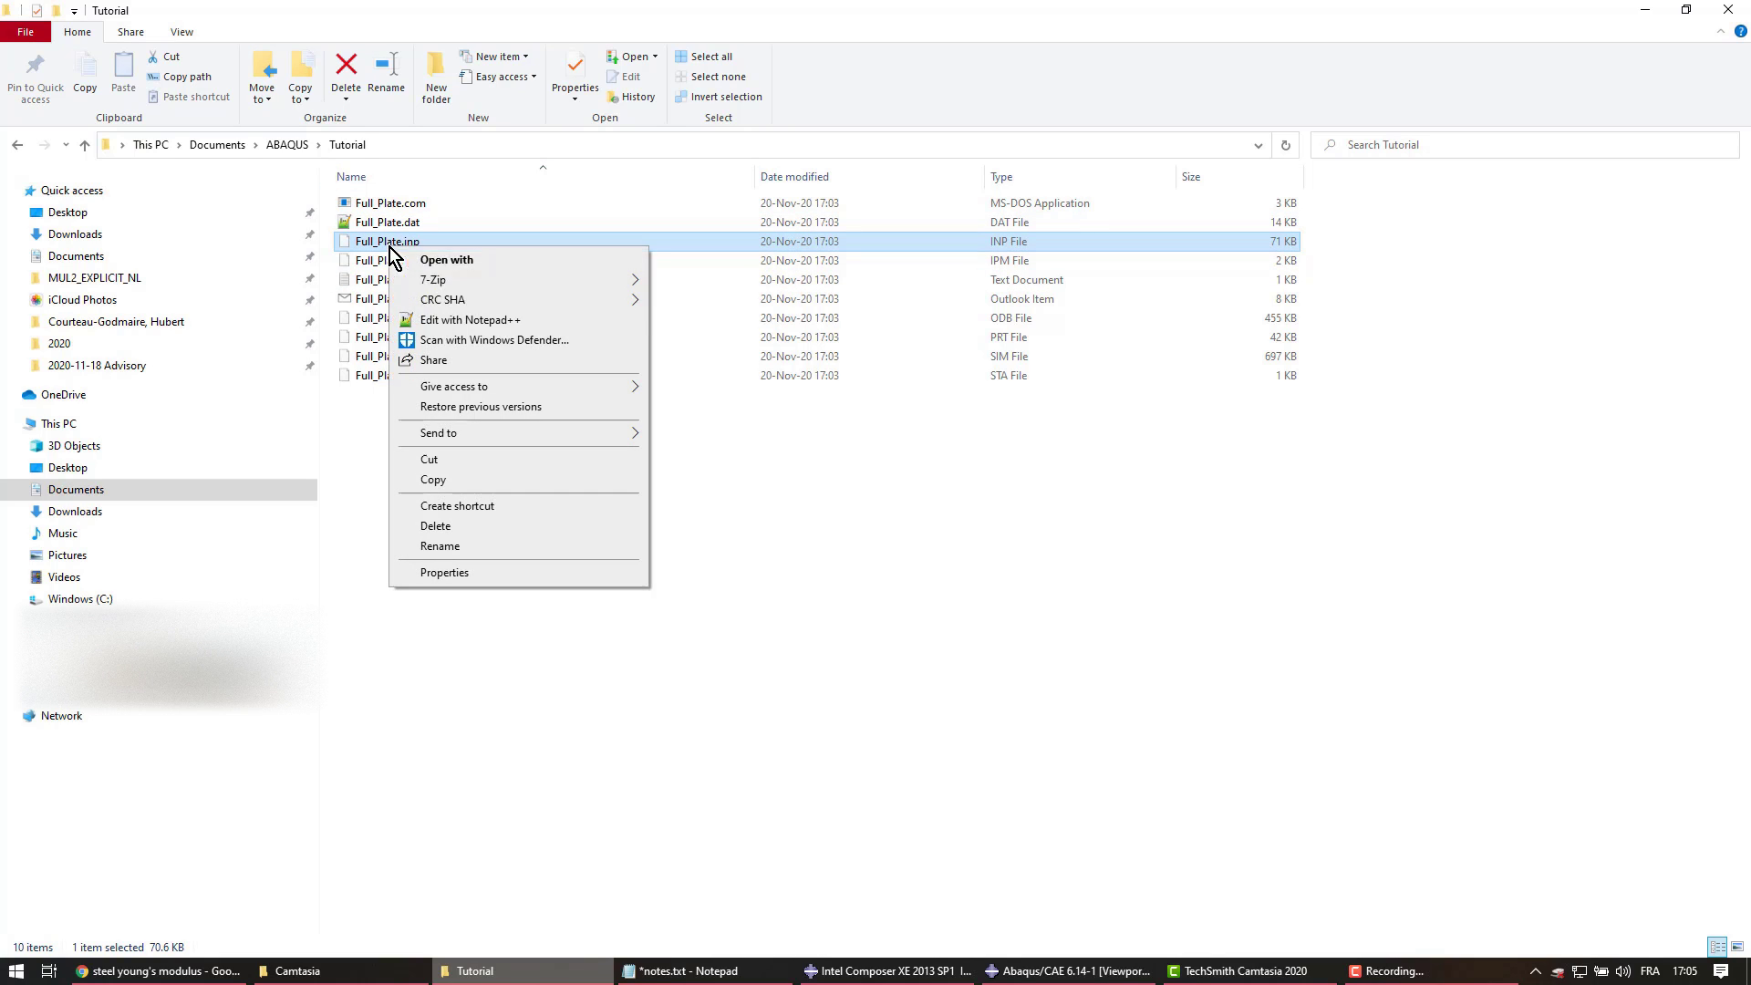
click(470, 320)
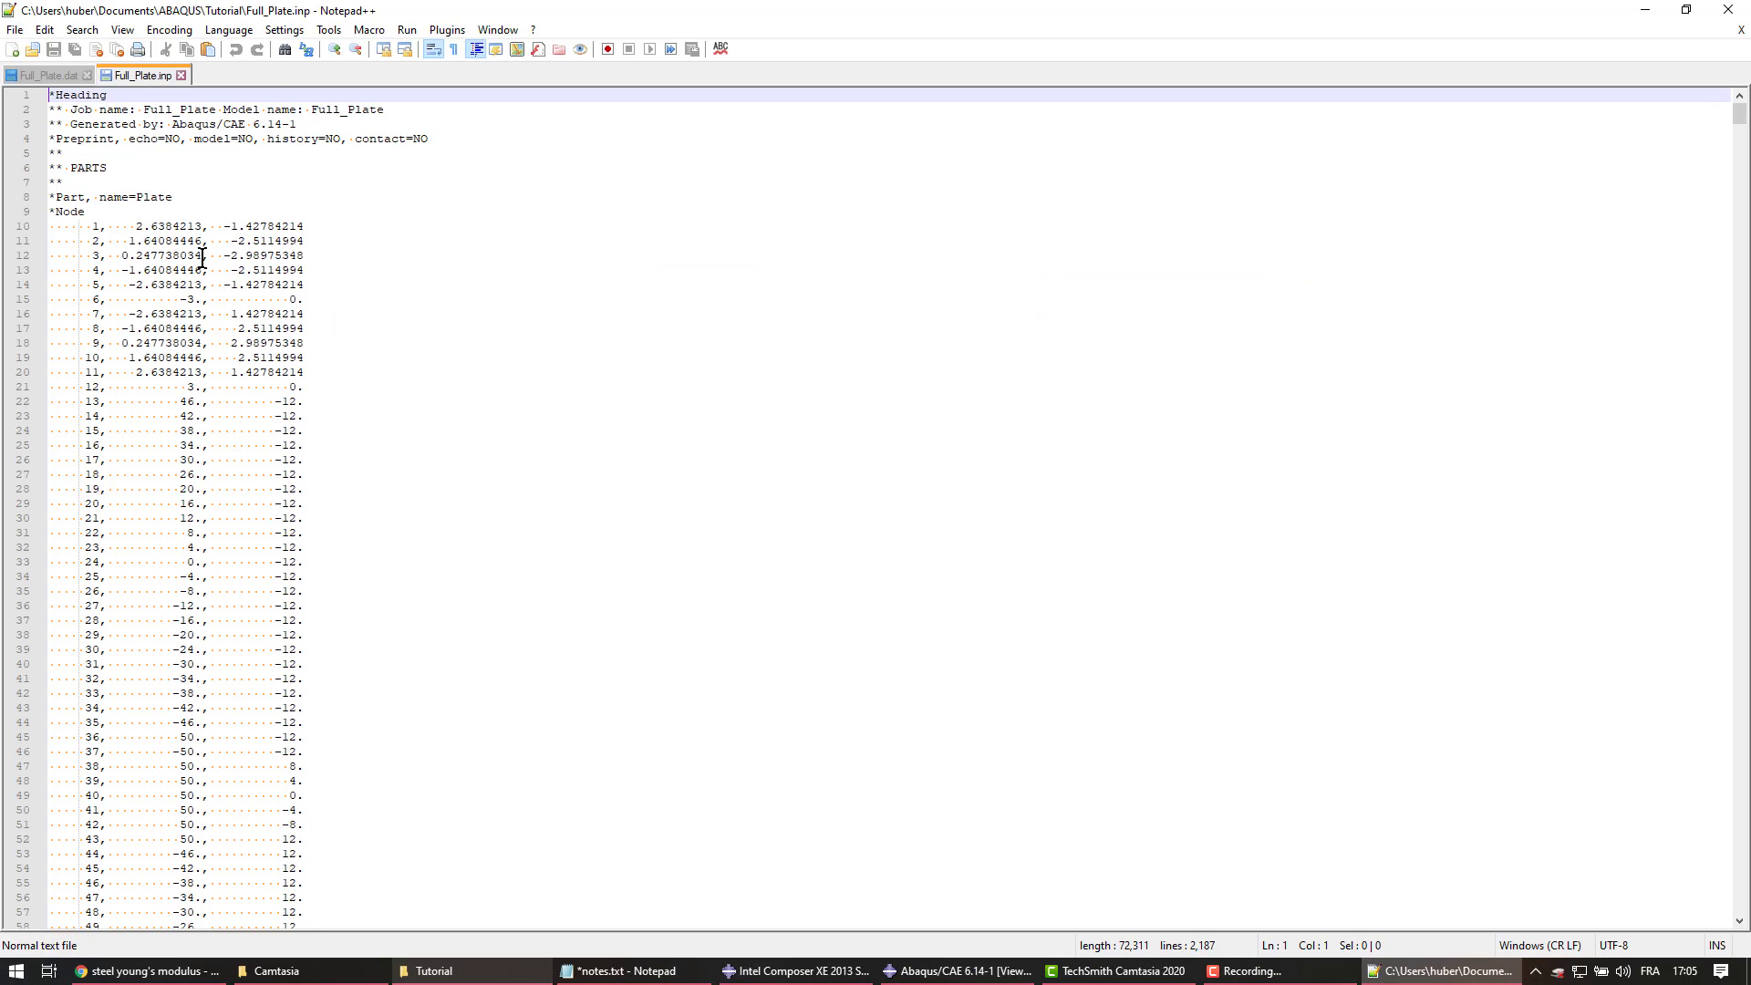
drag(48, 211, 304, 475)
scroll(328, 512, down, 20)
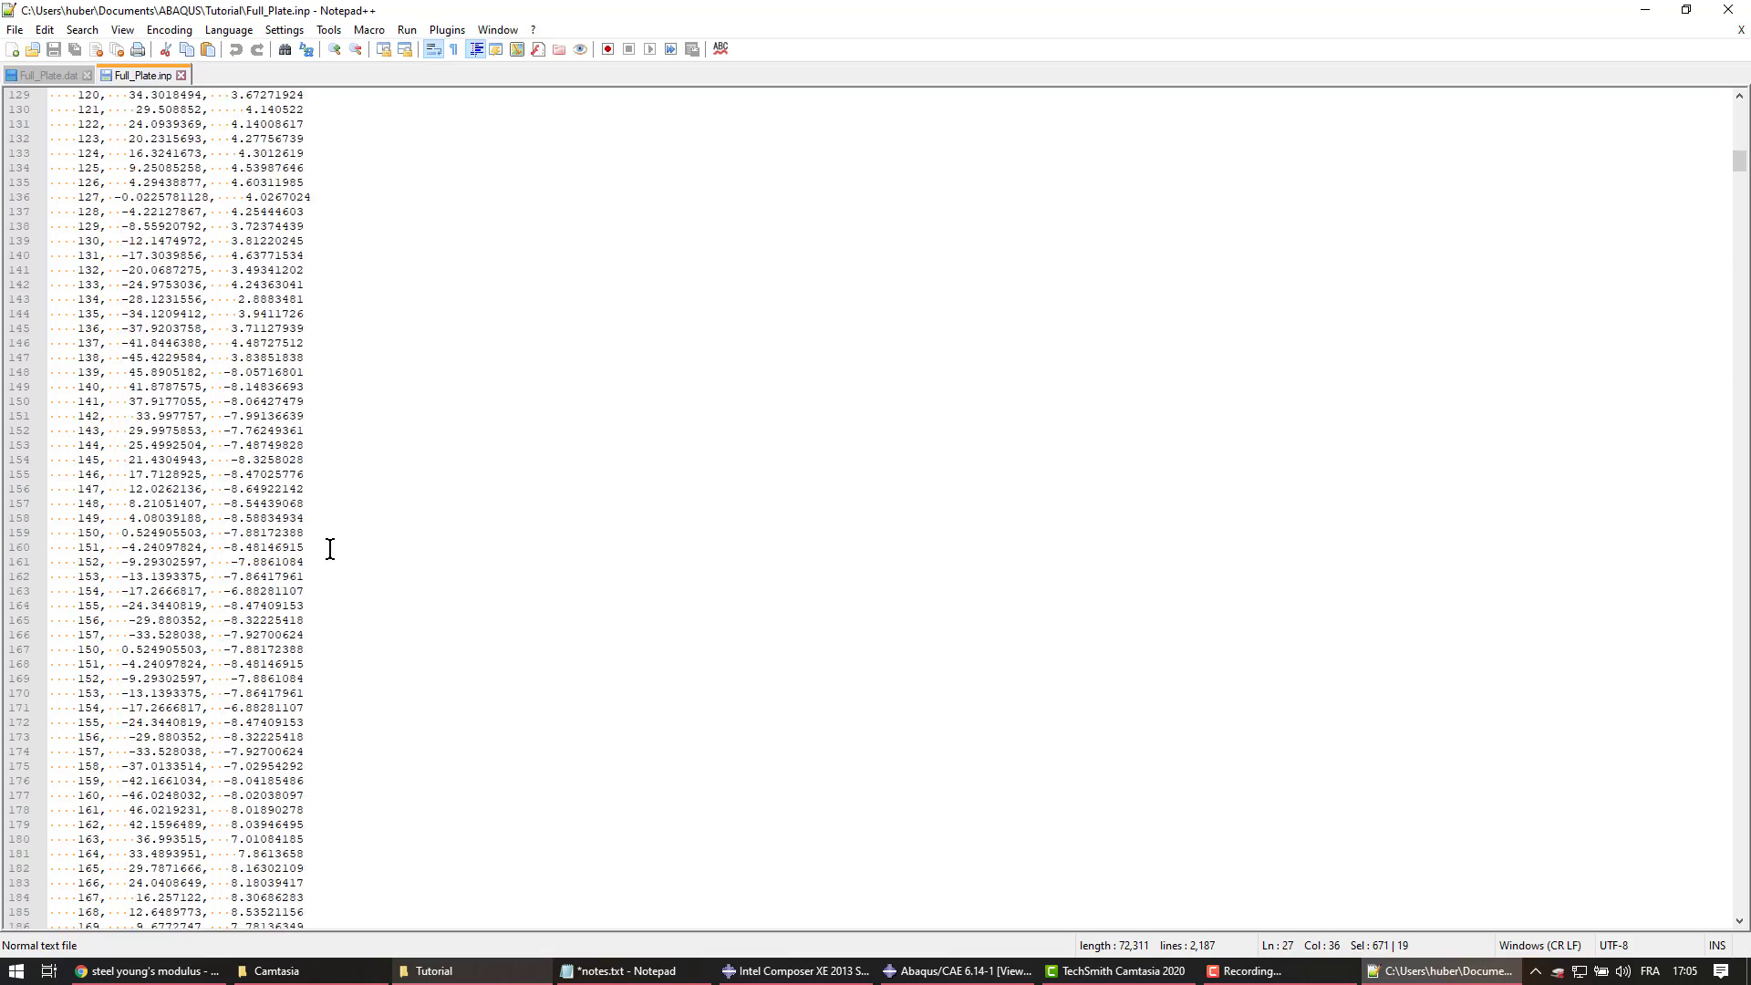
scroll(330, 548, down, 20)
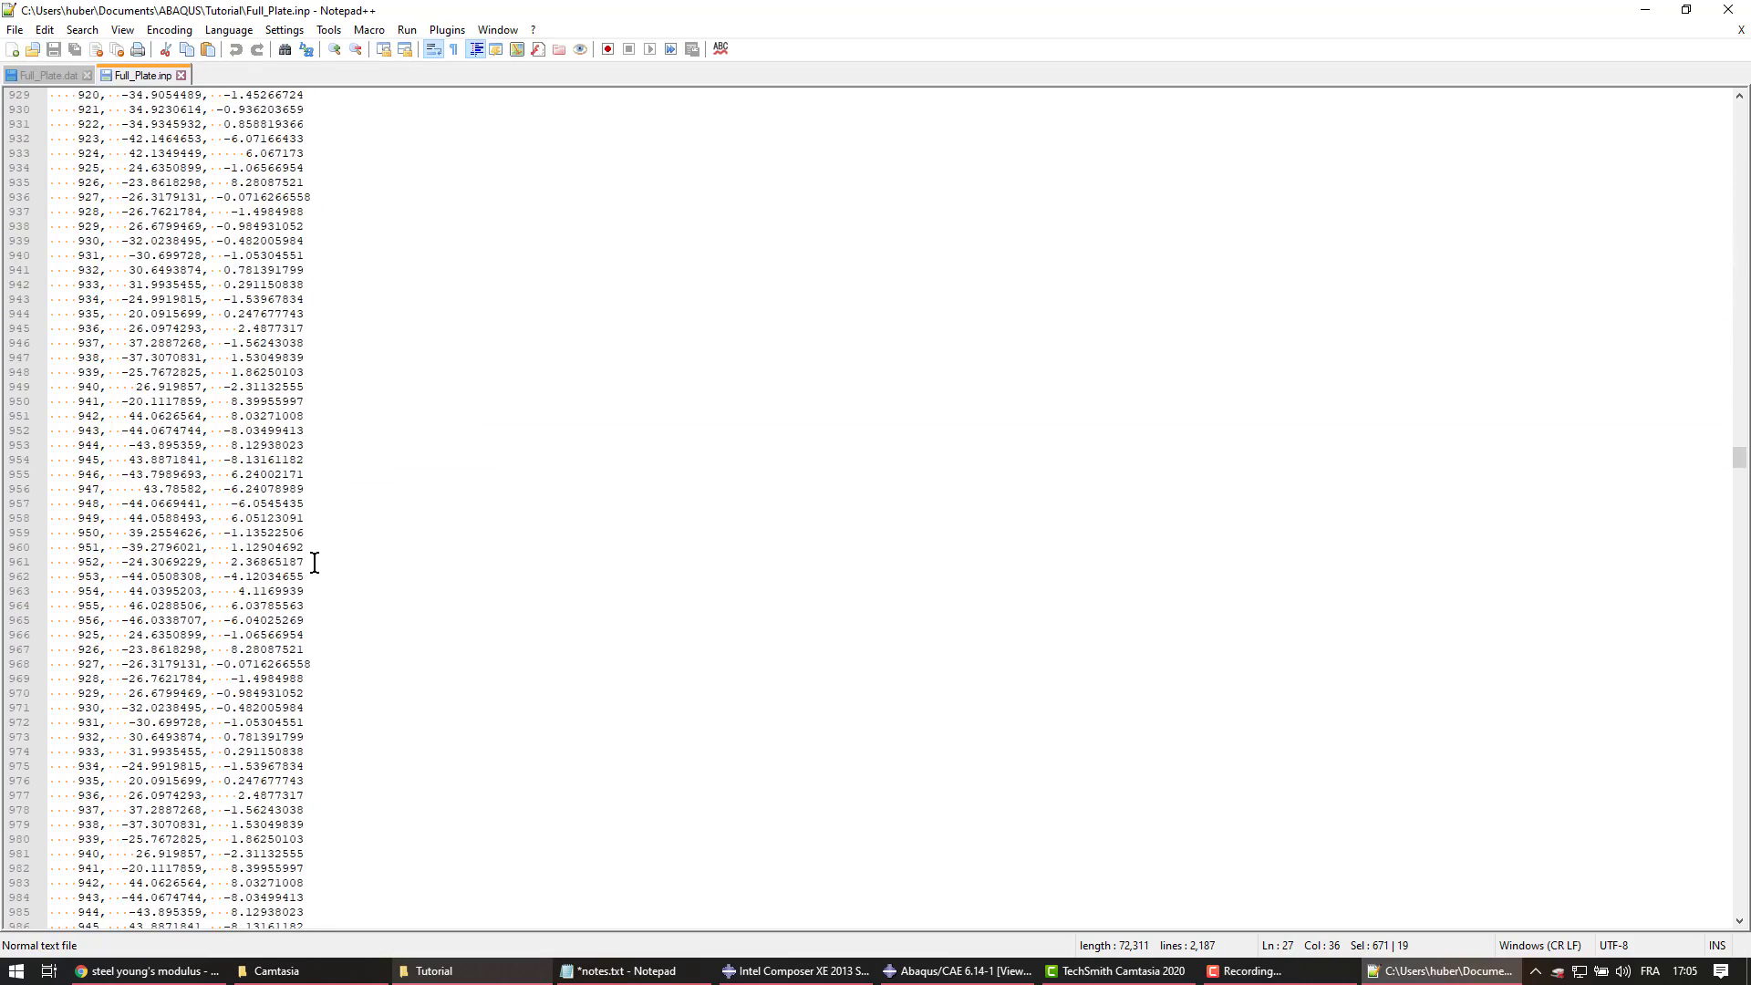
scroll(315, 563, down, 20)
scroll(313, 566, up, 20)
scroll(309, 567, down, 12)
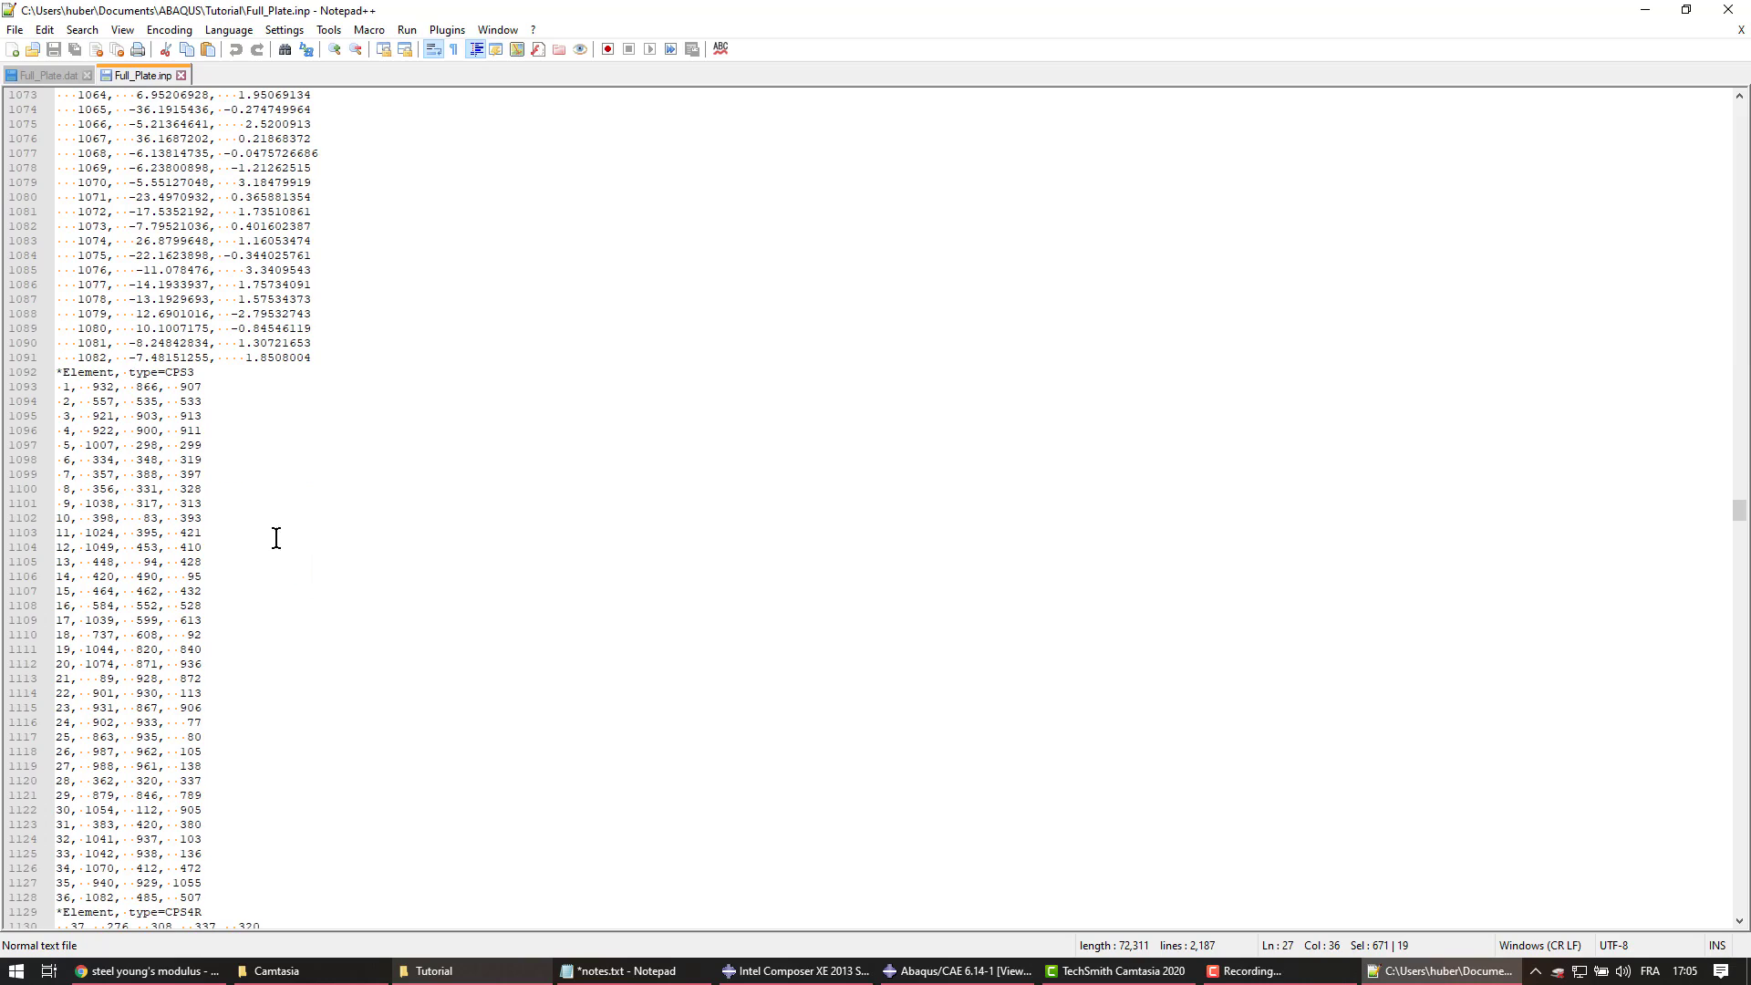
drag(57, 373, 210, 721)
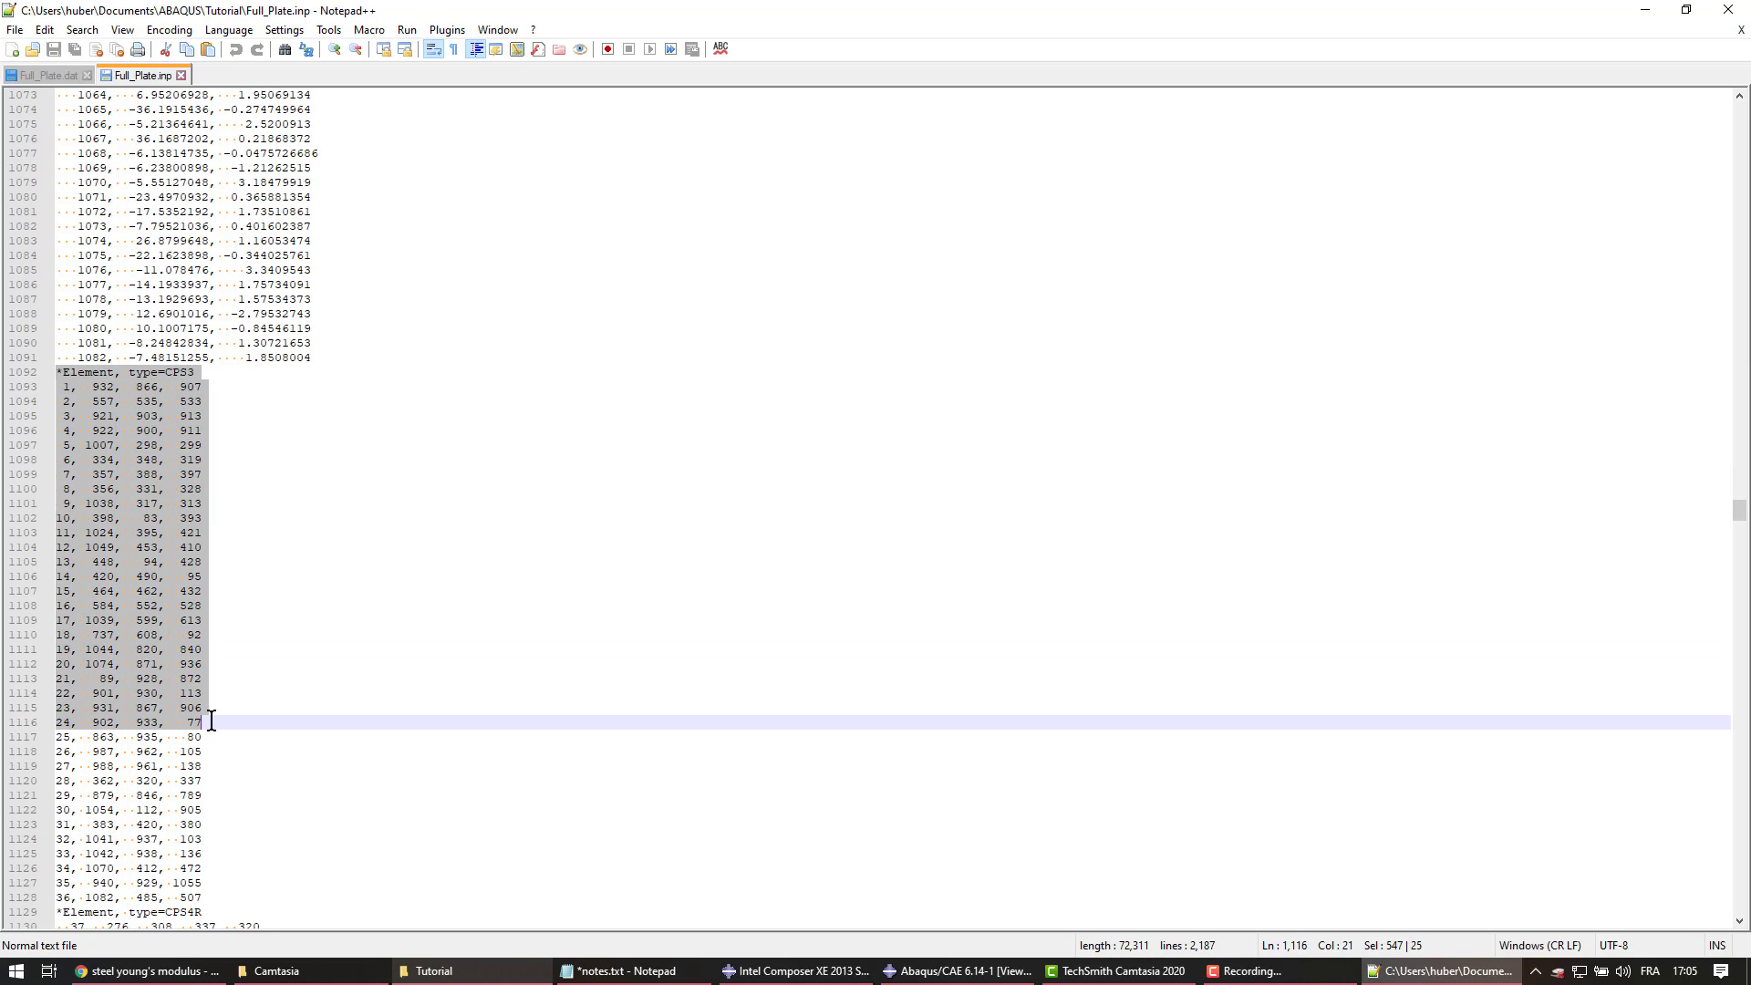
click(344, 647)
double_click(65, 388)
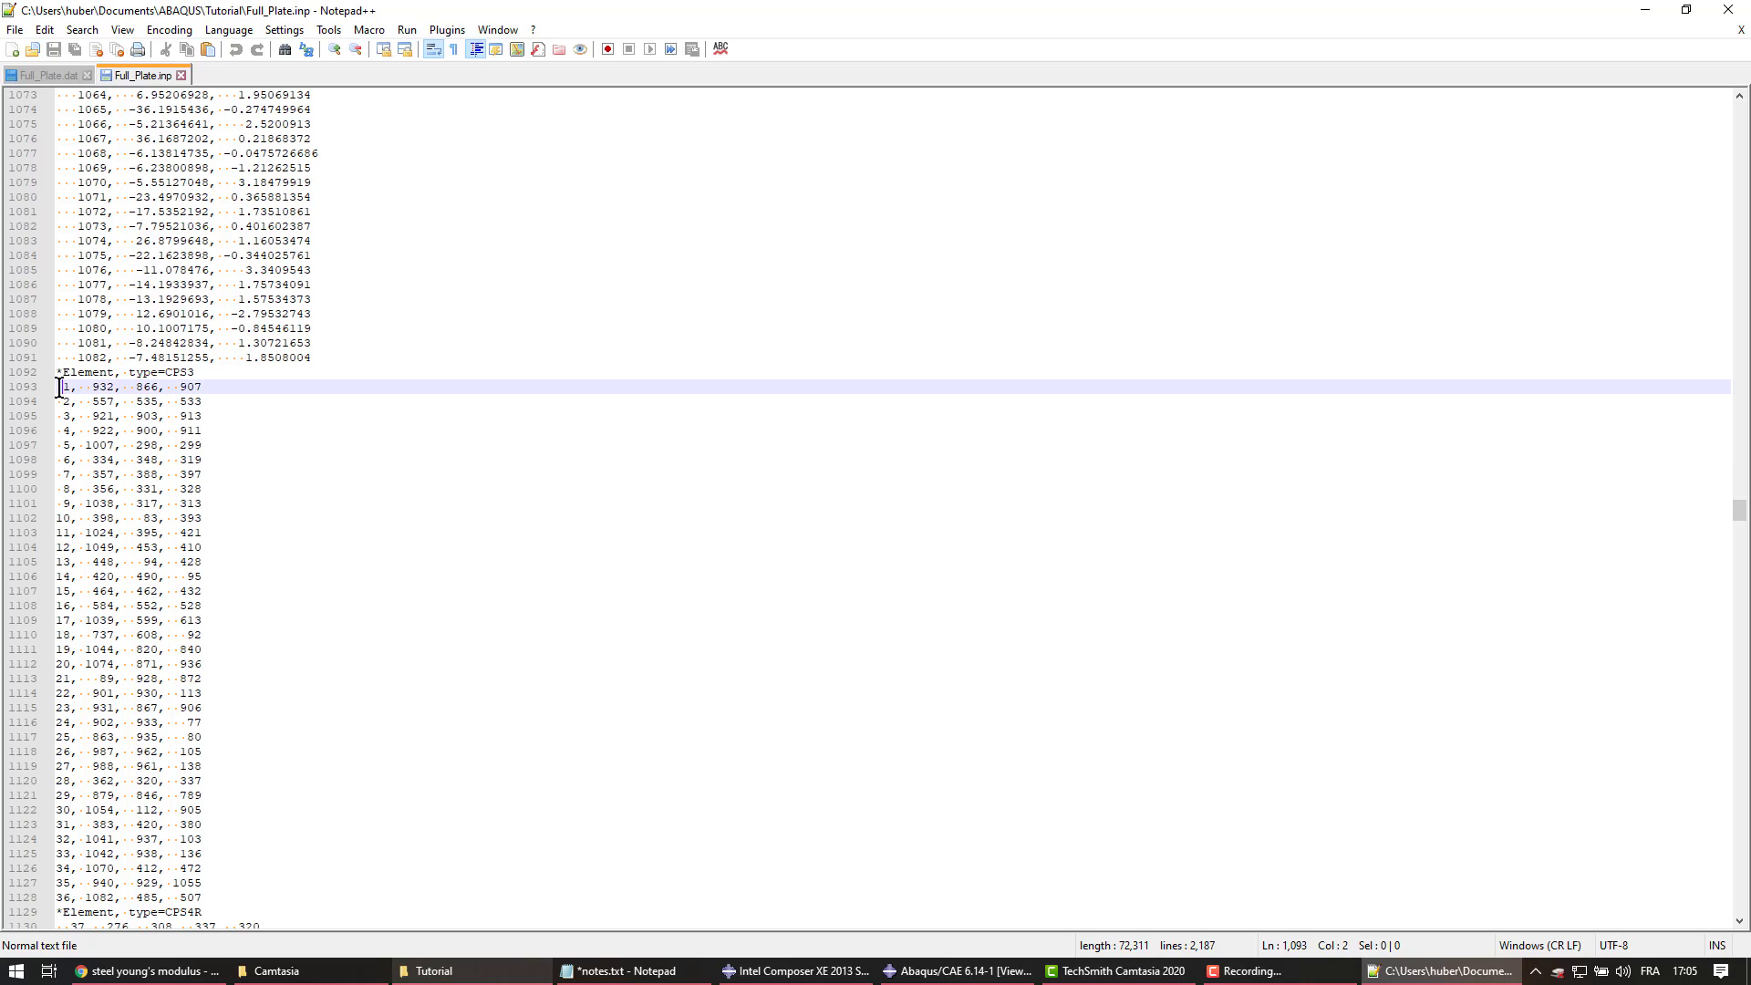
drag(92, 386, 238, 389)
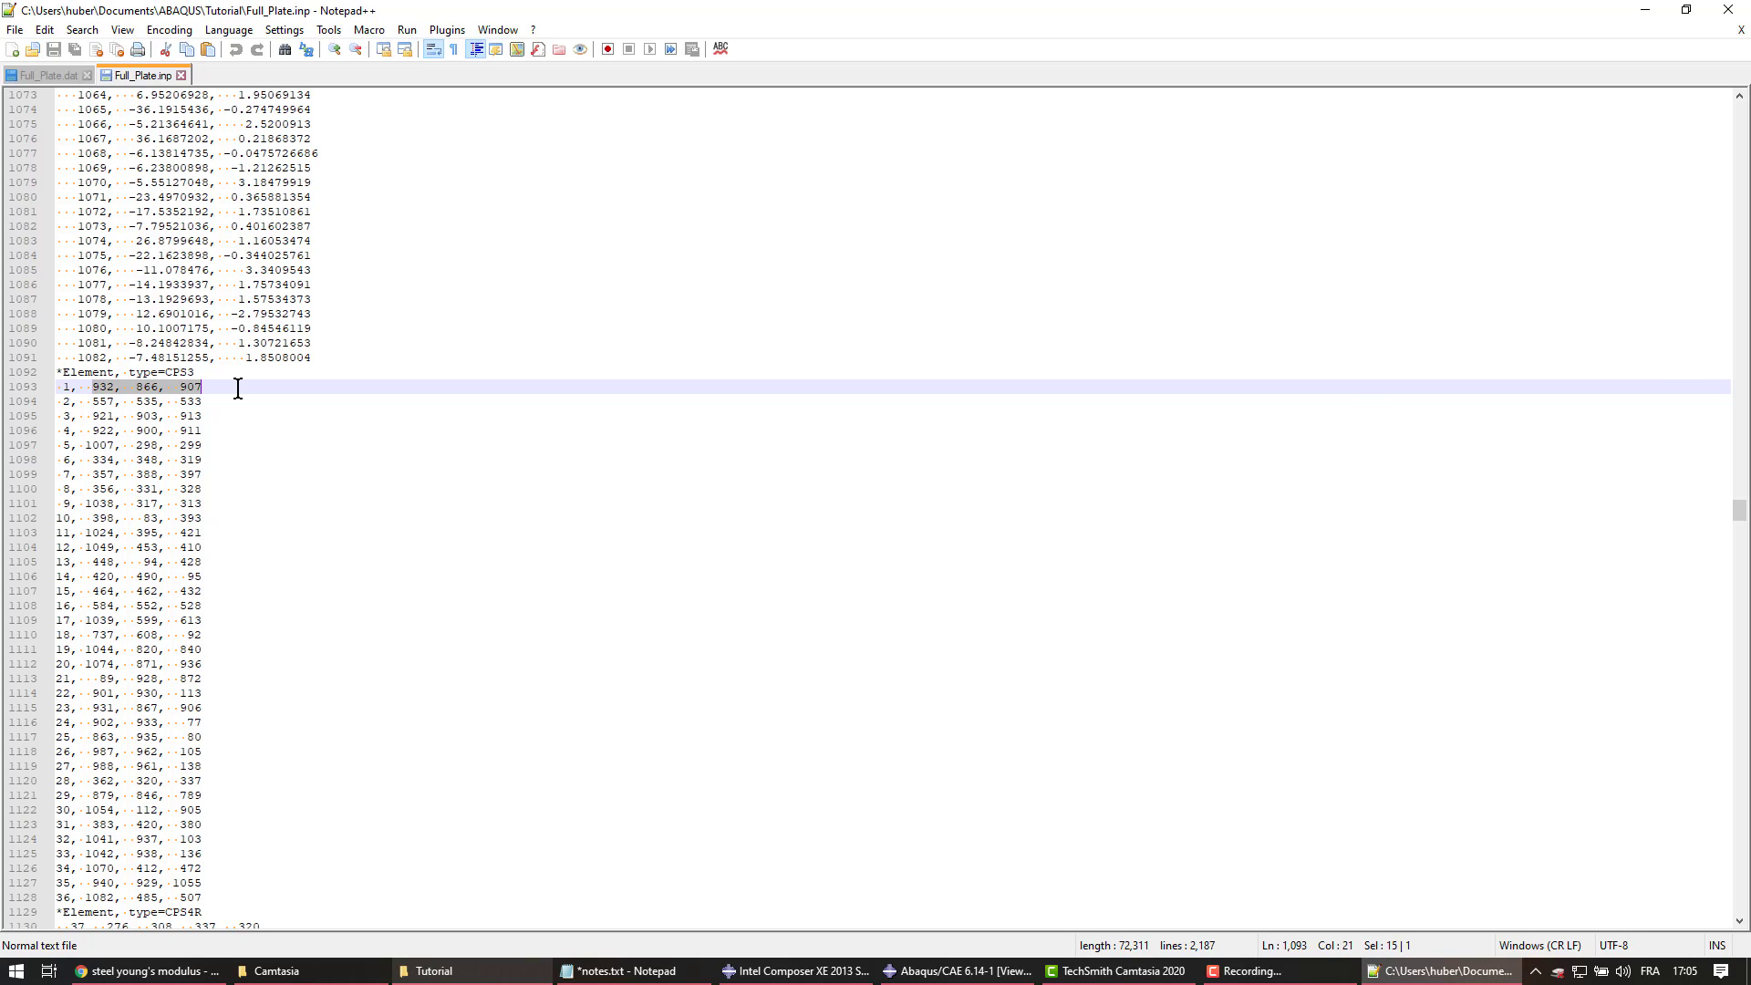
scroll(369, 643, down, 16)
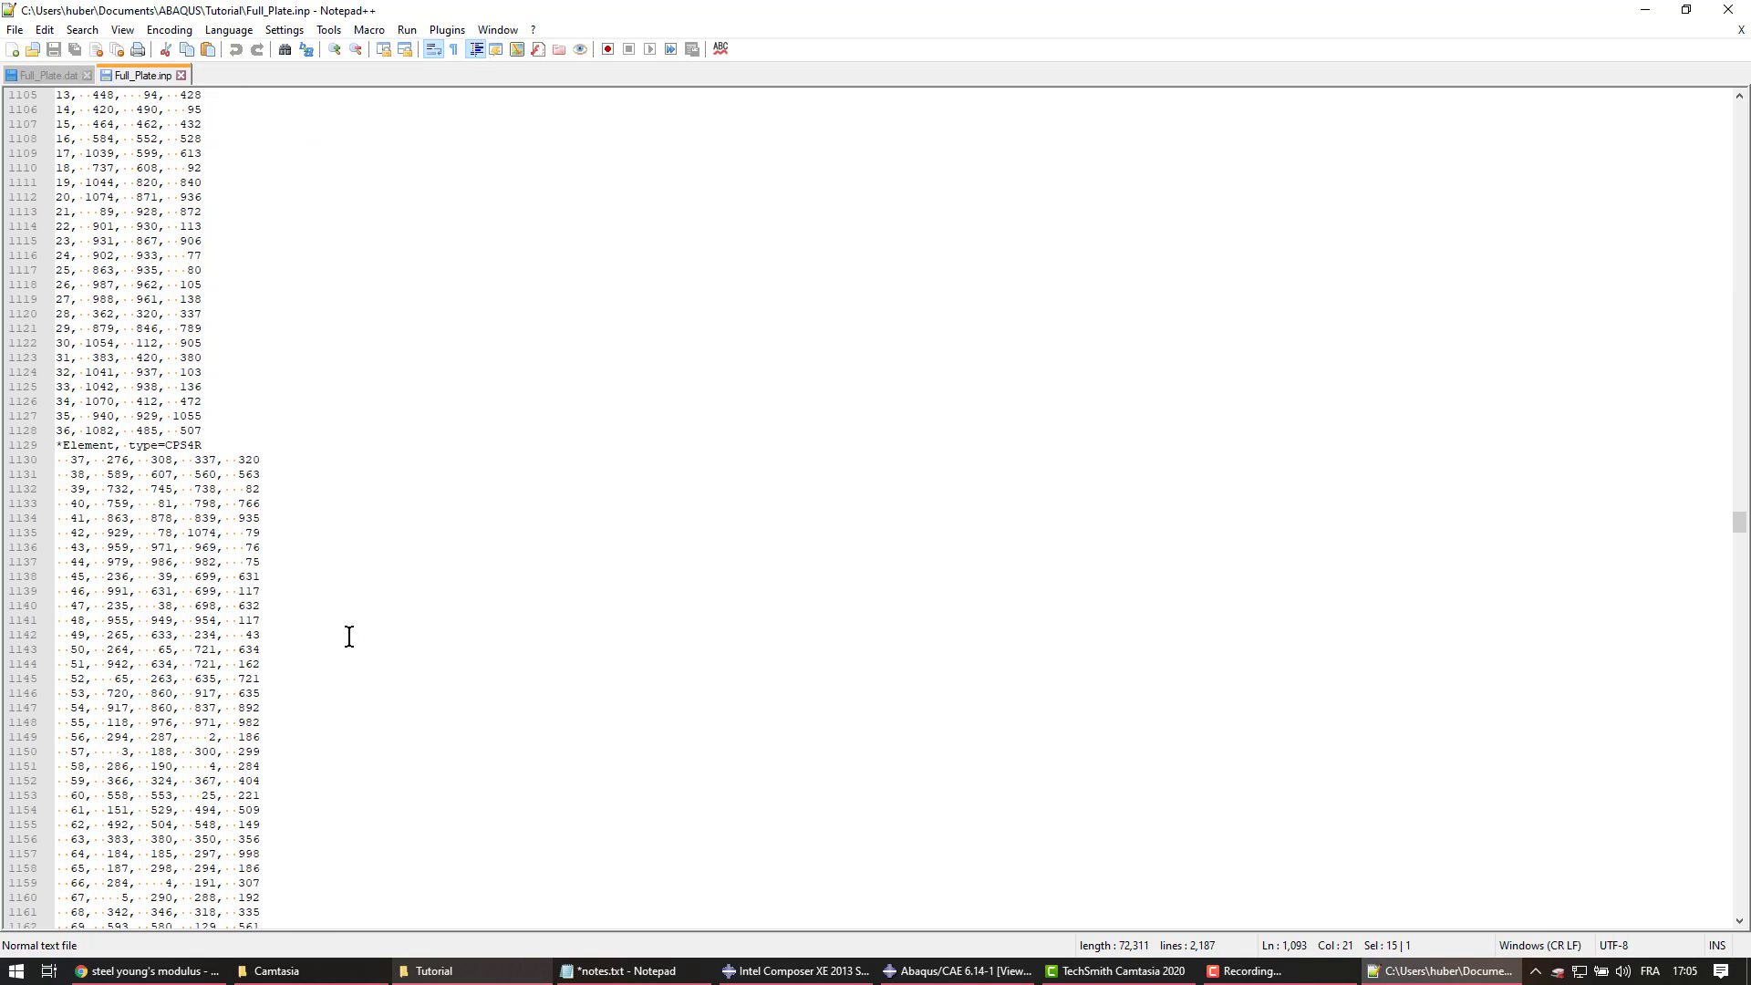
scroll(98, 462, down, 20)
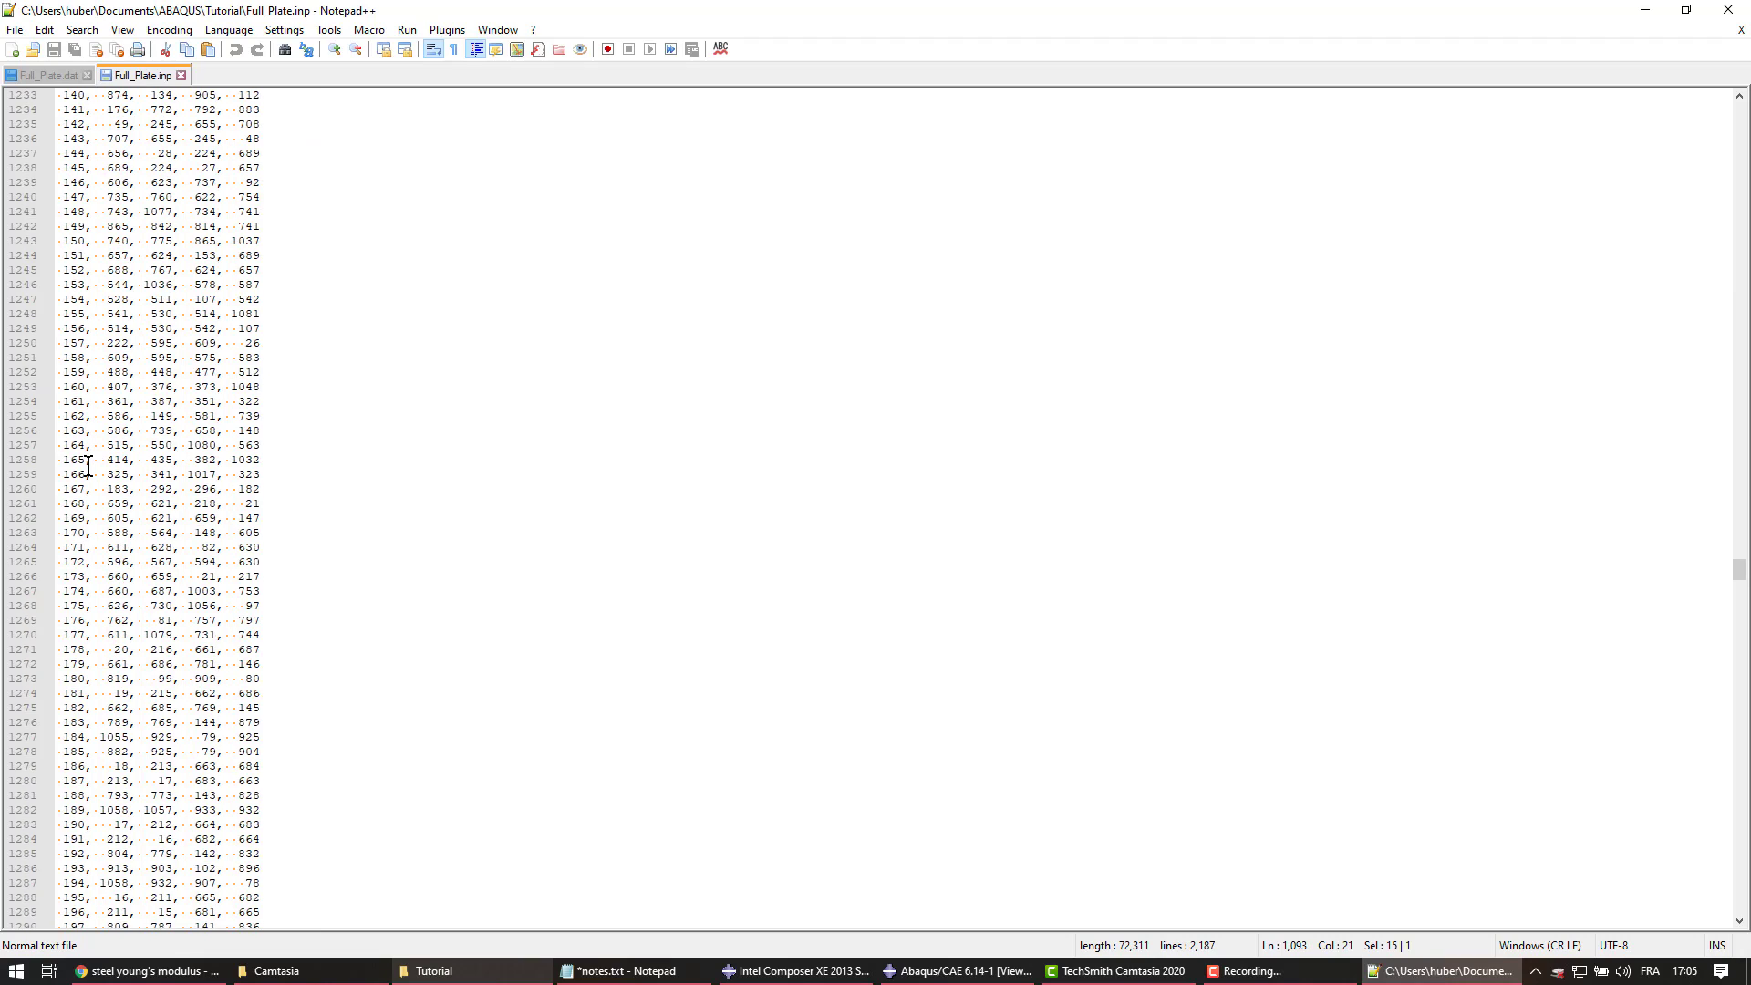
scroll(143, 395, down, 20)
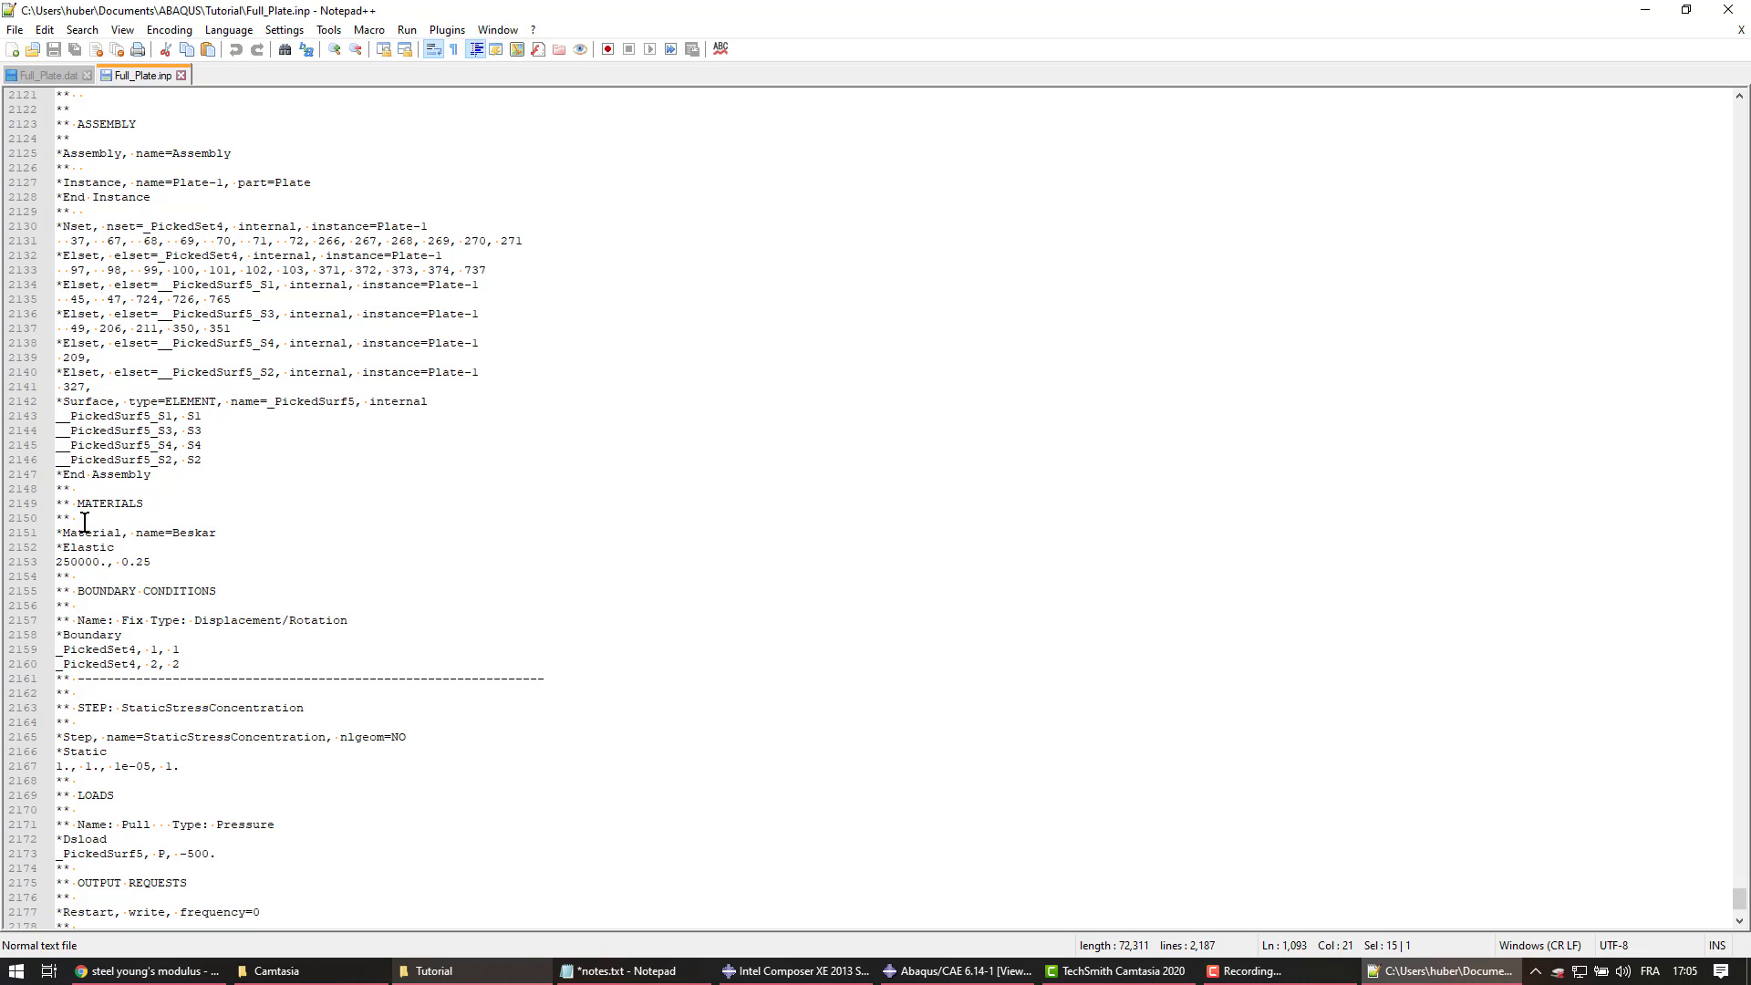
Review the material elastic values and the Static step definition in Full_Plate.inp
drag(72, 504, 142, 534)
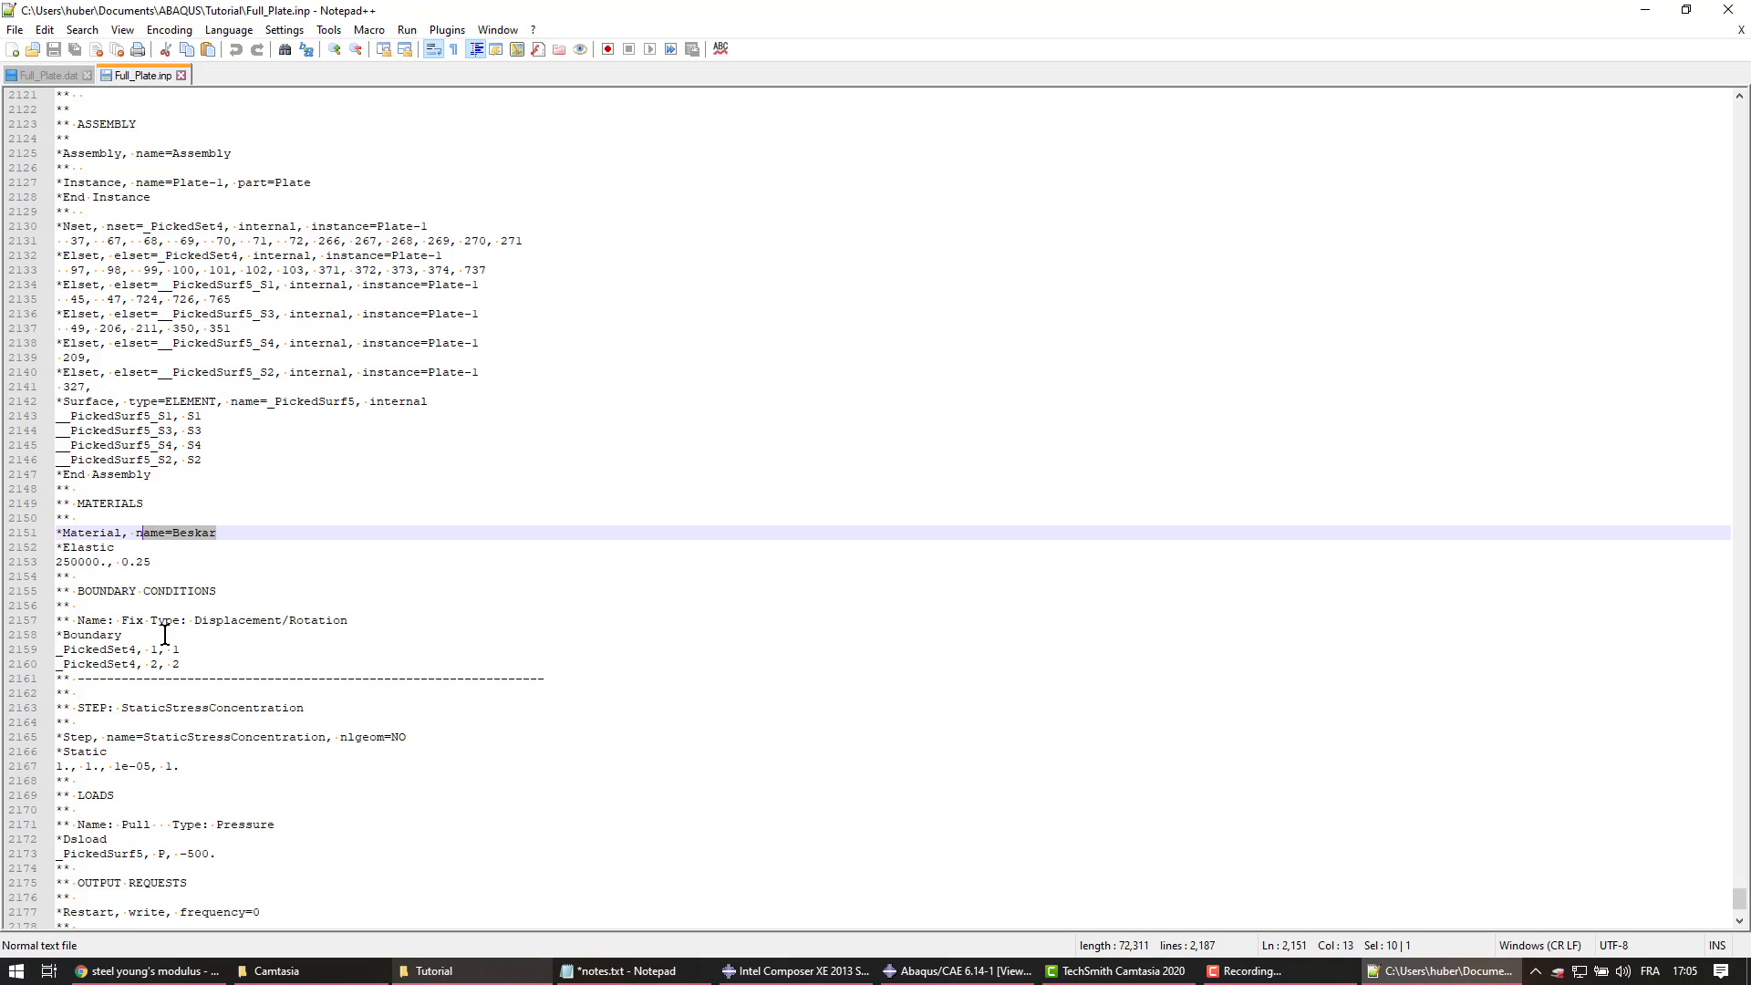
scroll(164, 635, down, 3)
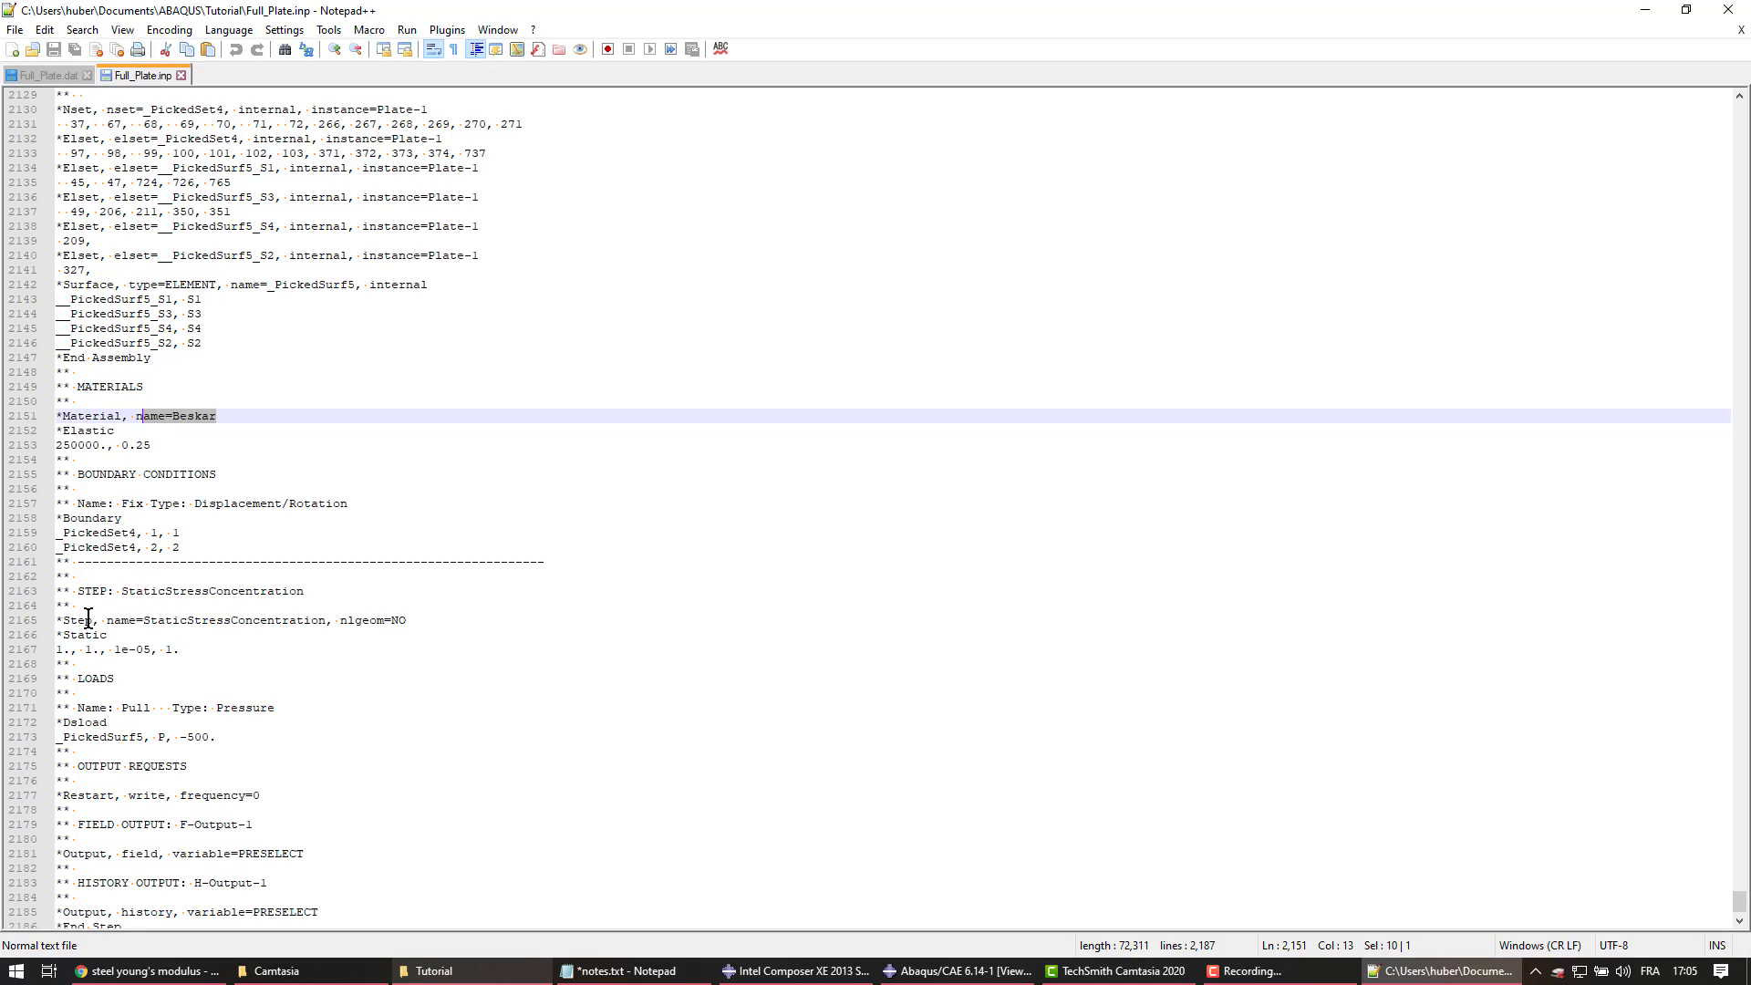
drag(77, 591, 216, 679)
click(208, 660)
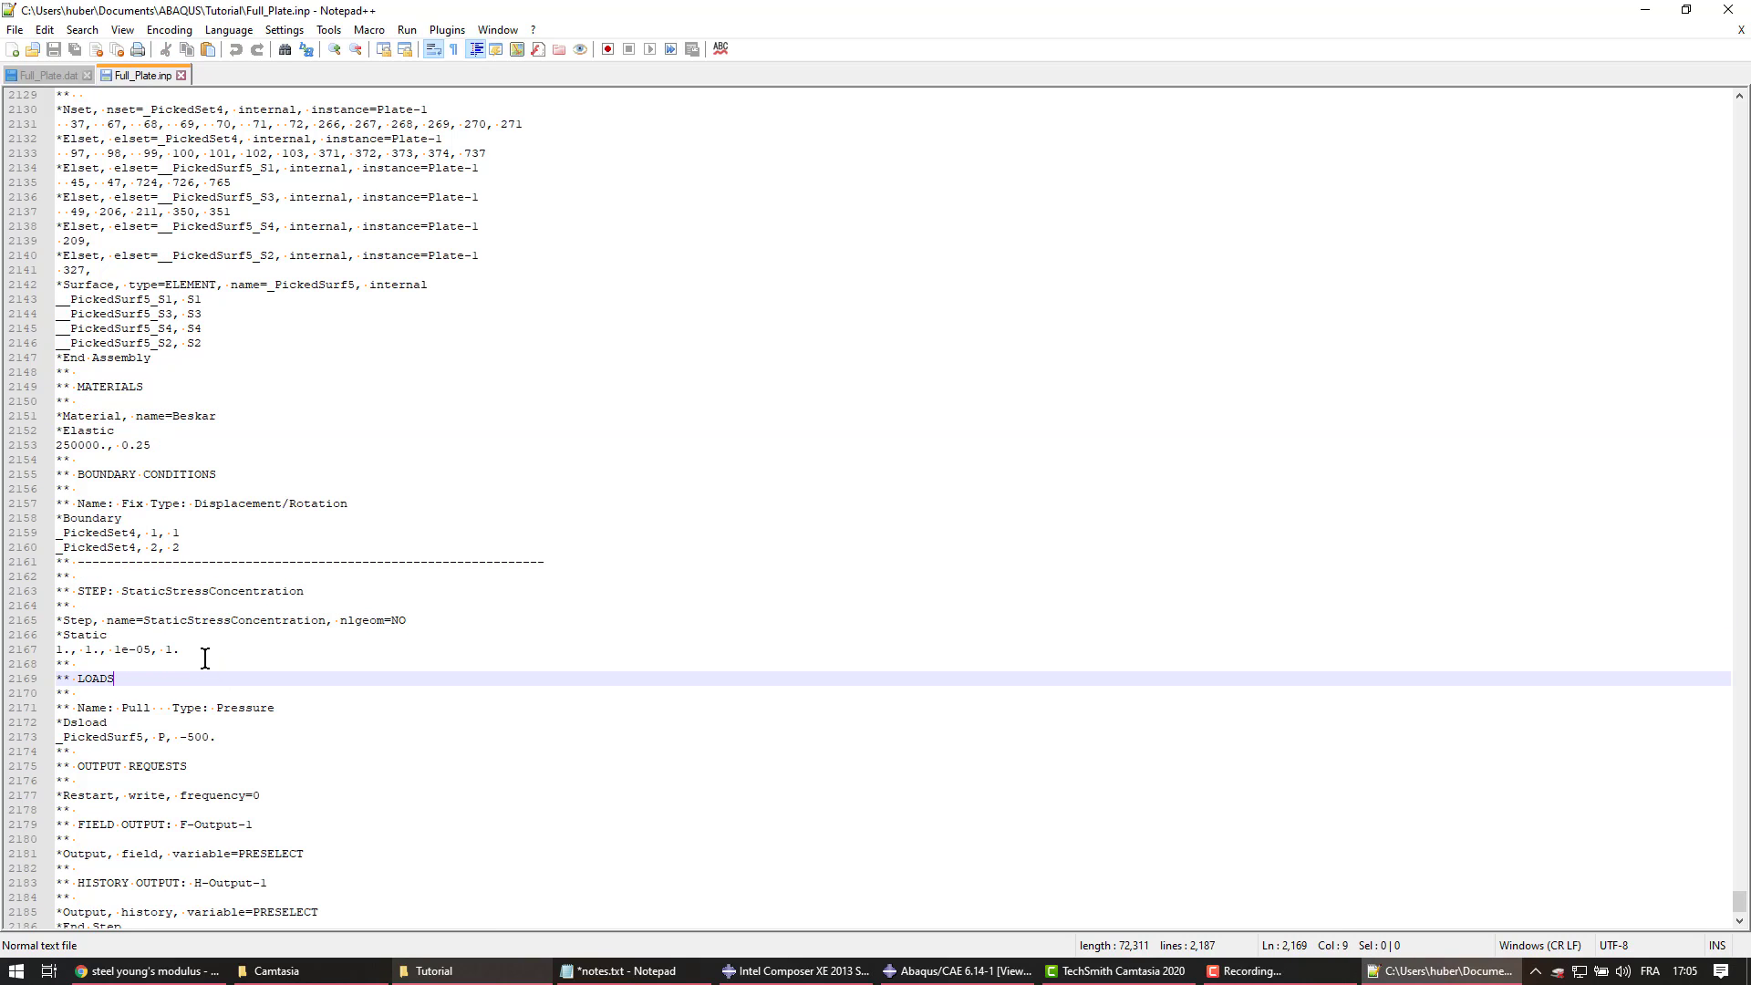
drag(108, 635, 64, 632)
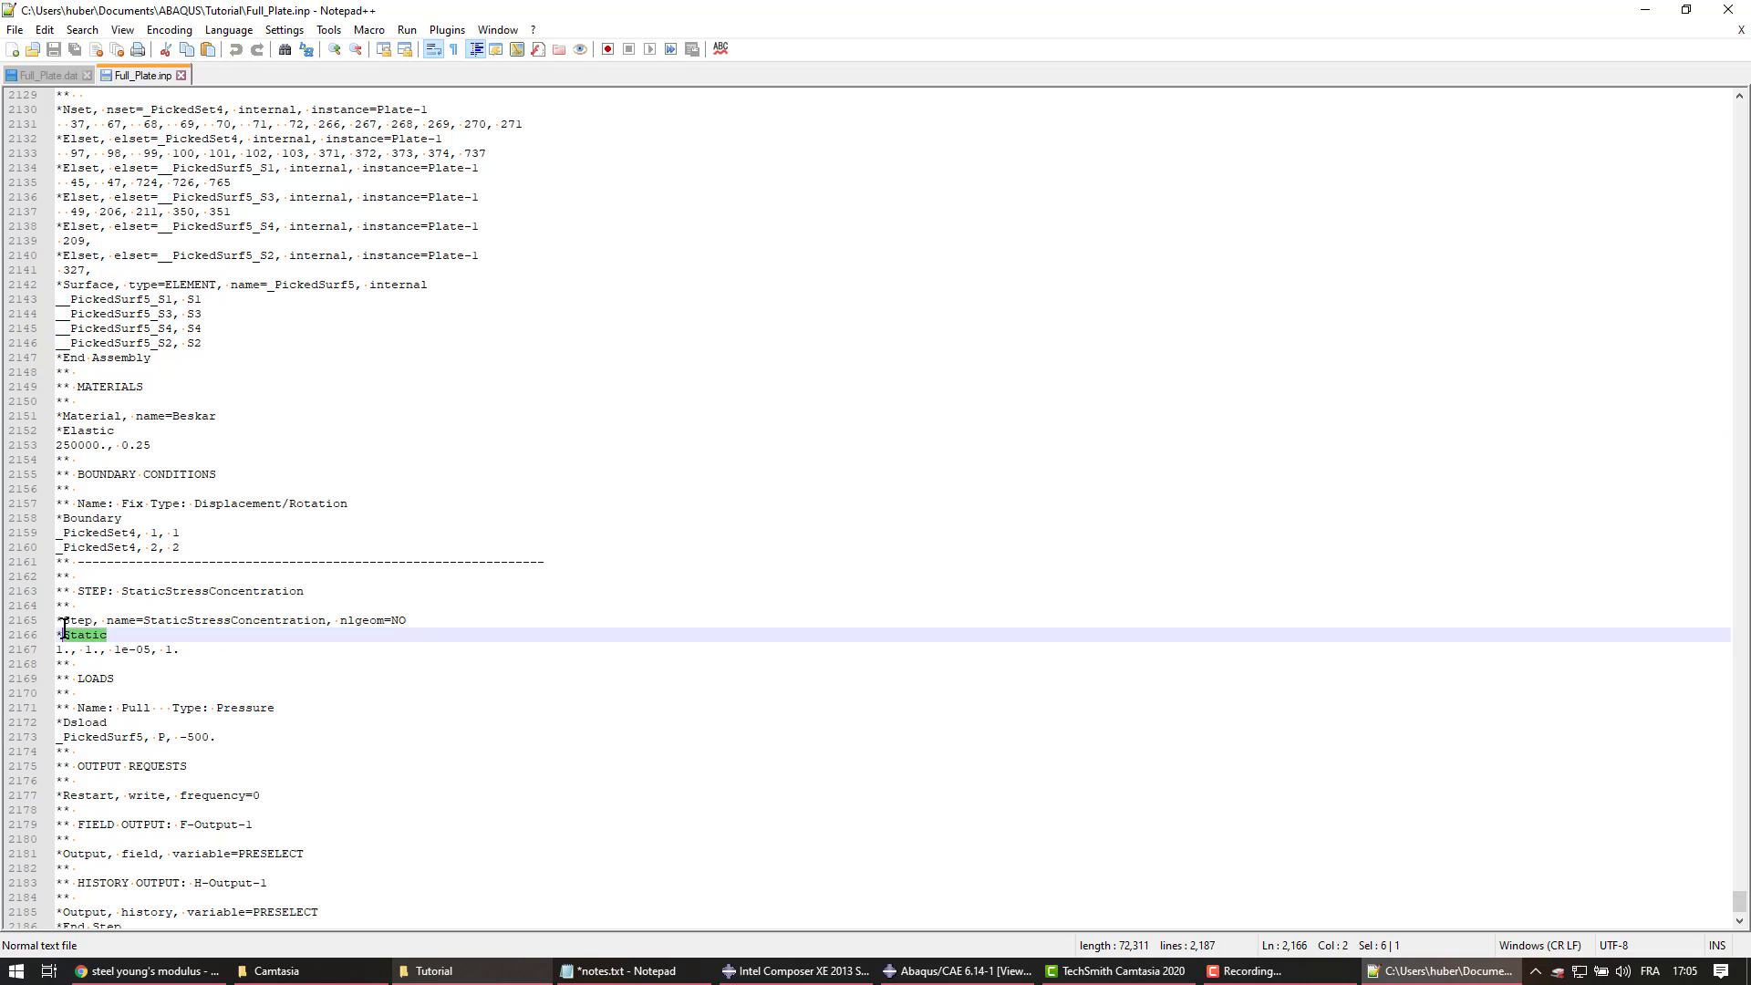
Check the -500 pressure load and output requests, then return to Abaqus/CAE
click(98, 737)
scroll(150, 664, down, 1)
drag(180, 707, 211, 708)
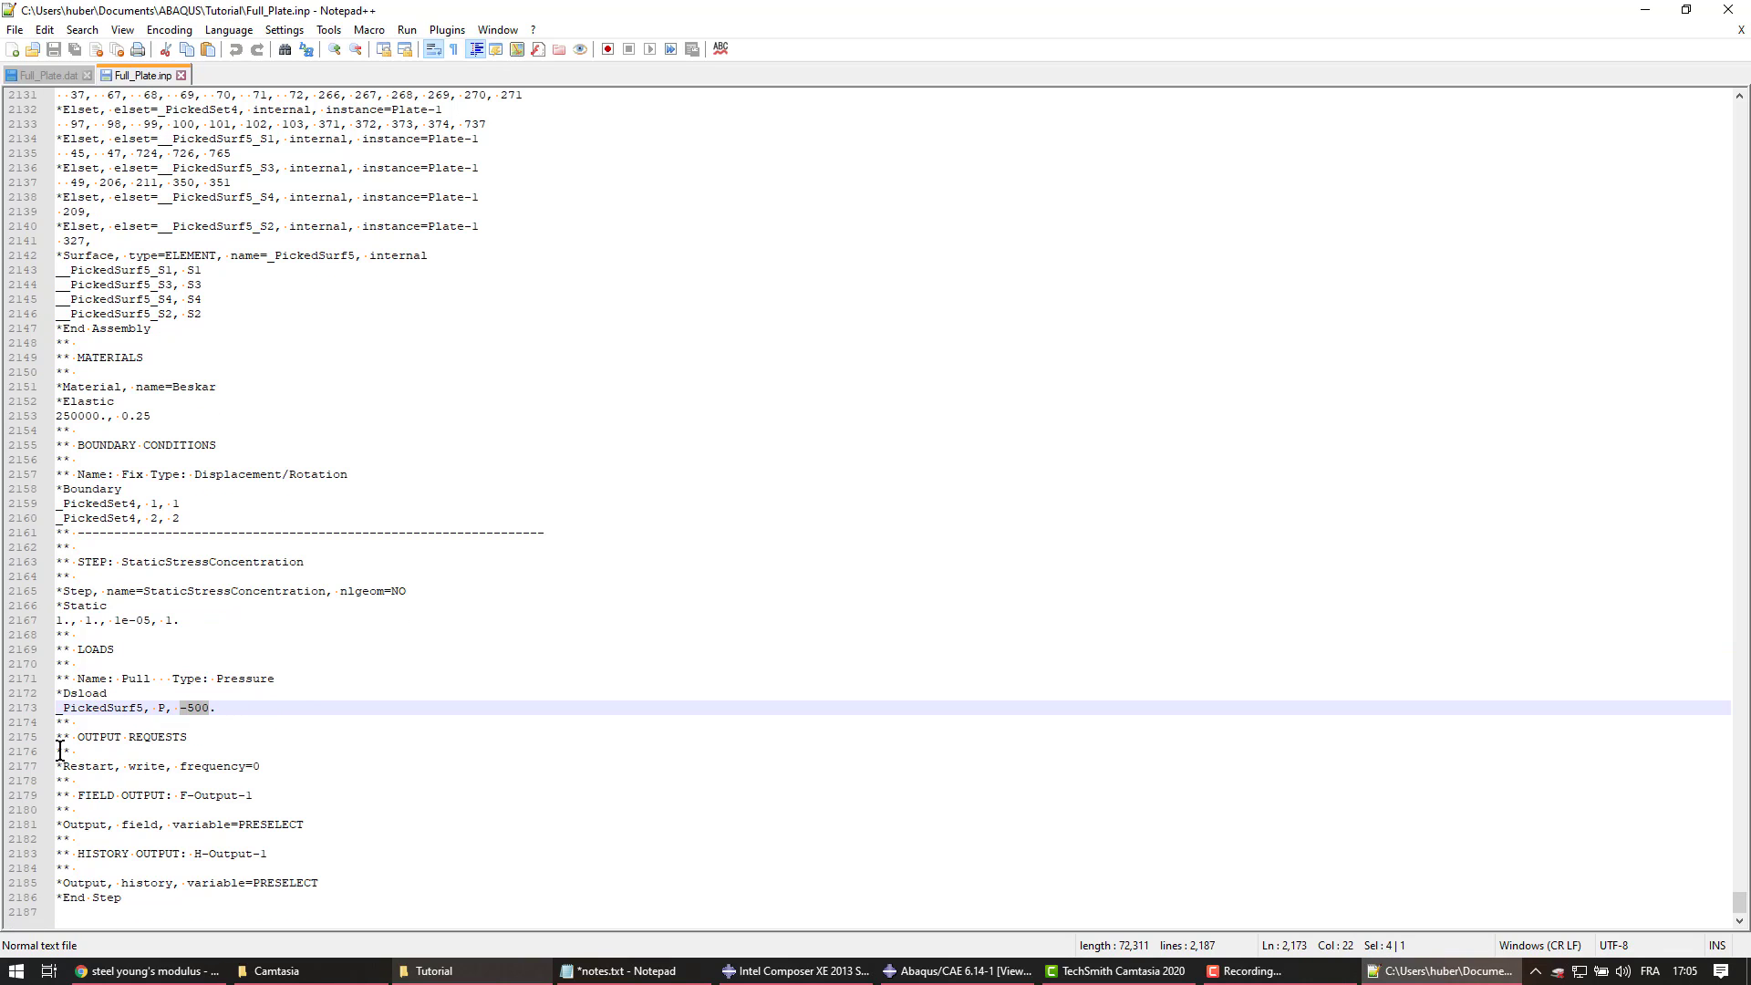
drag(63, 737, 286, 893)
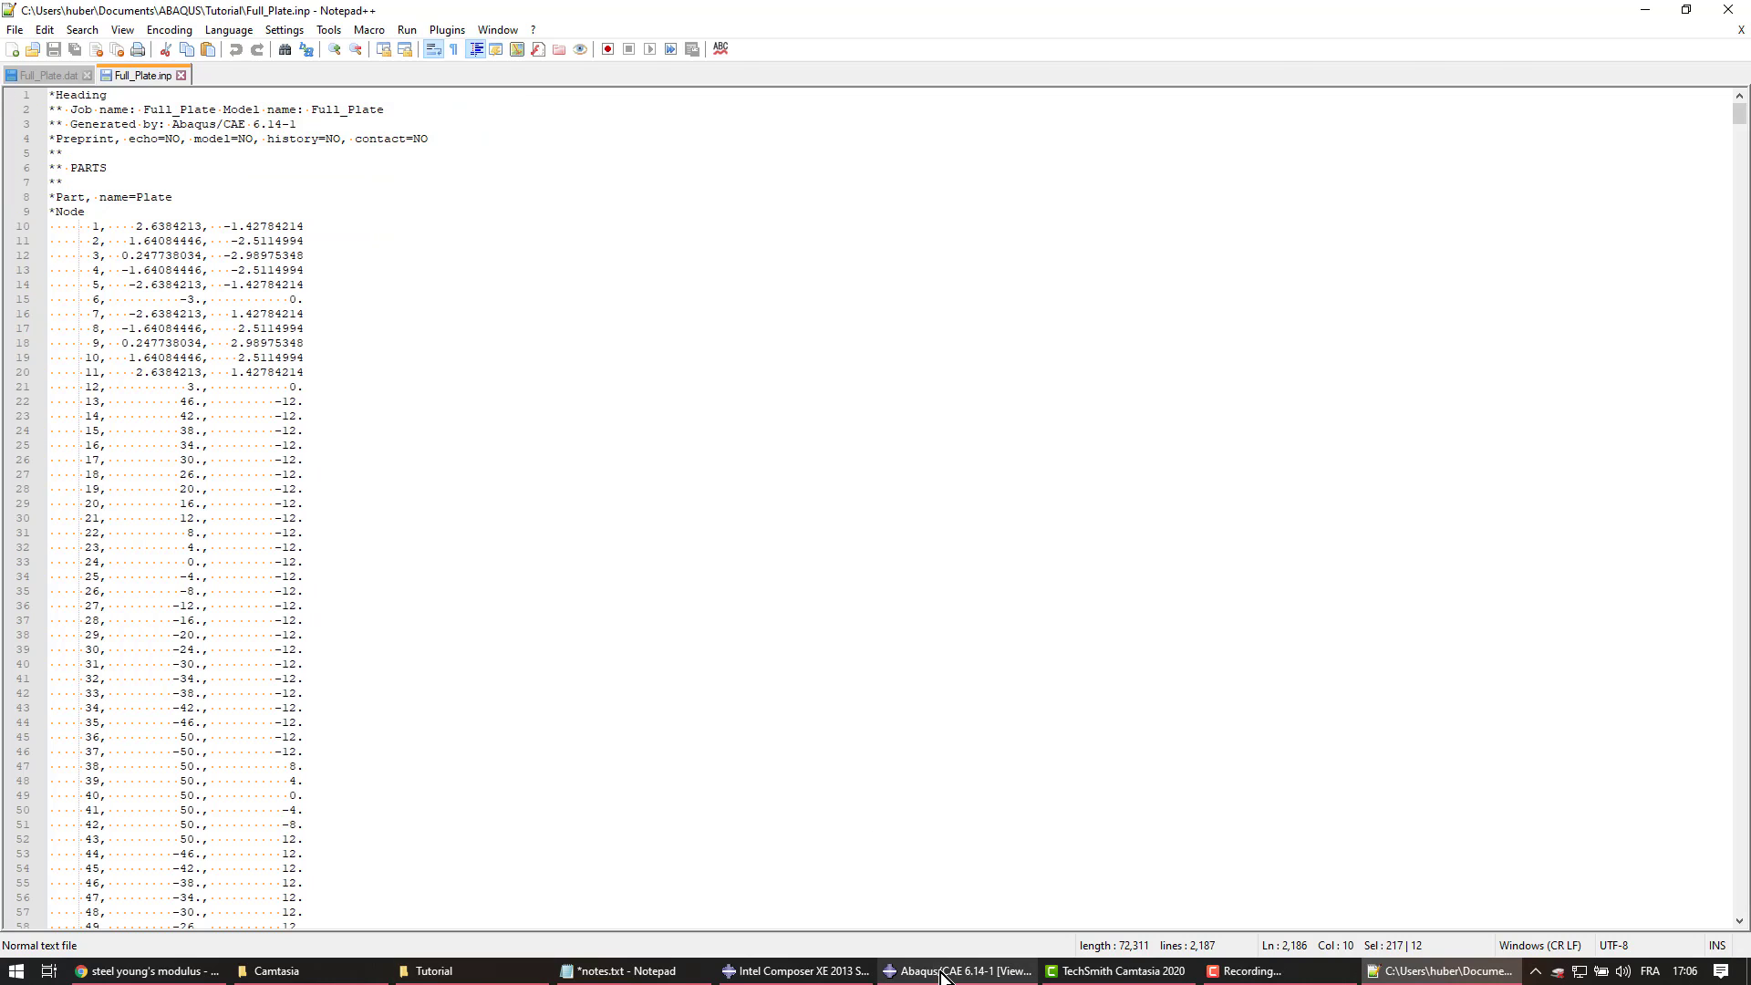
click(943, 974)
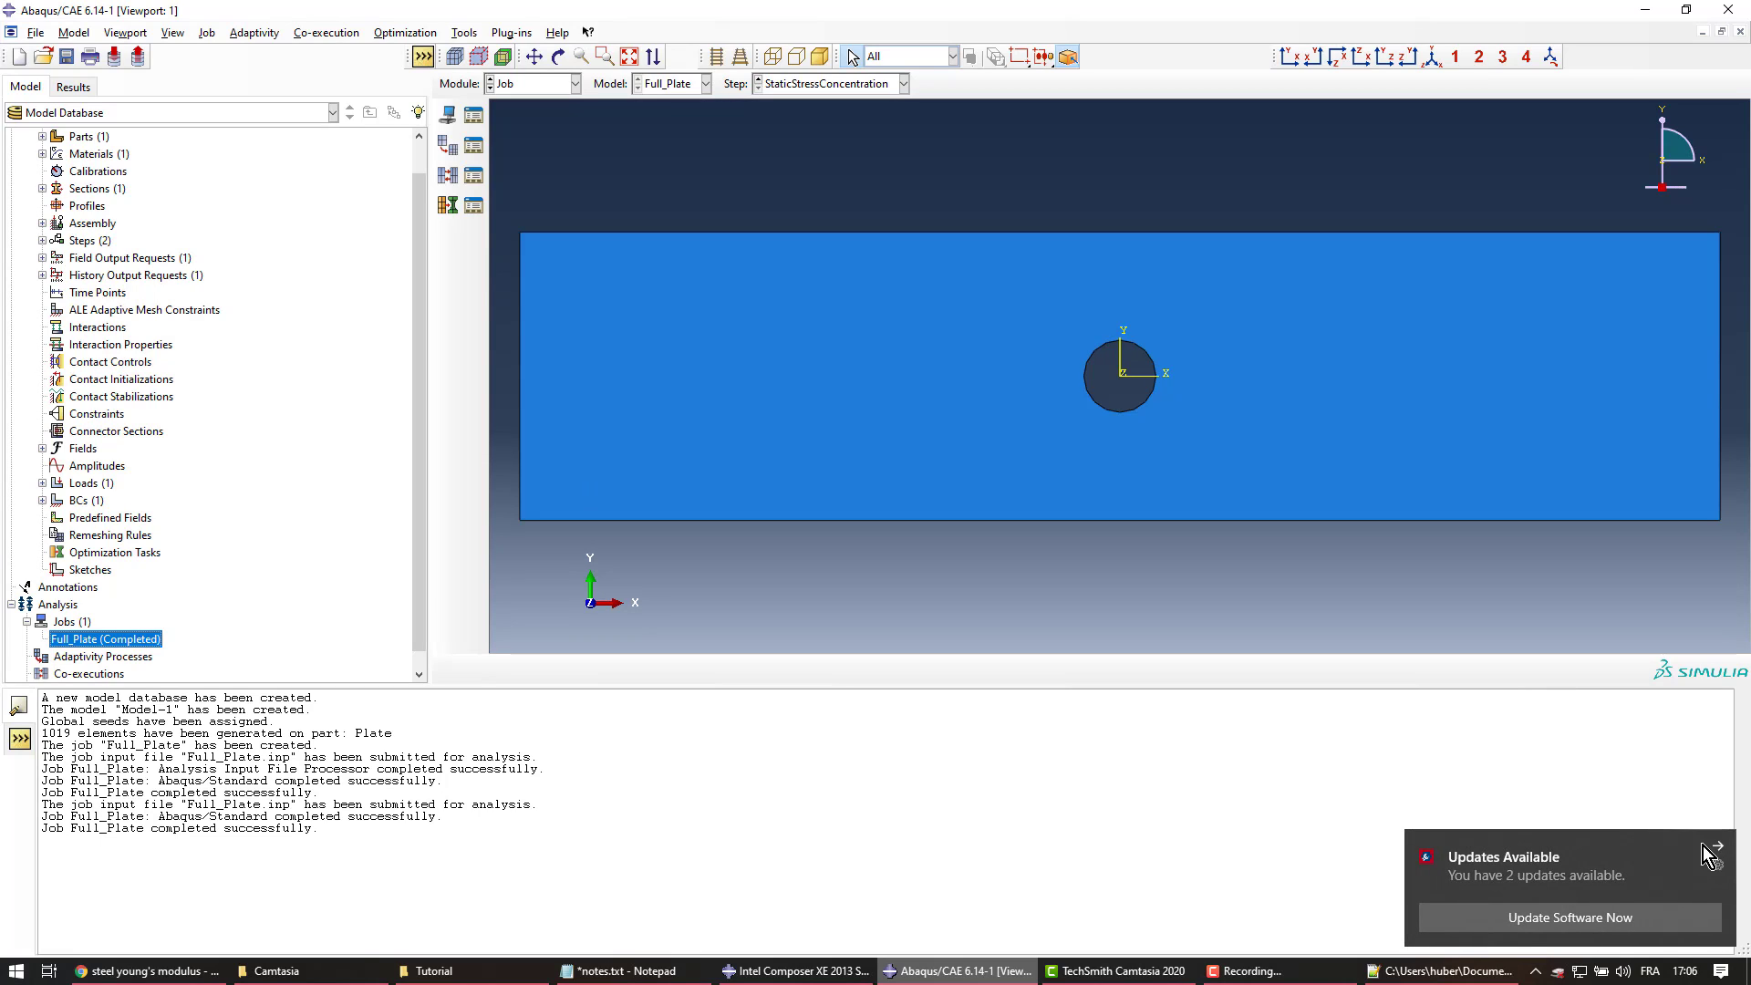
Open the Full_Plate job results and plot Mises stress contours on the deformed plate
click(1714, 844)
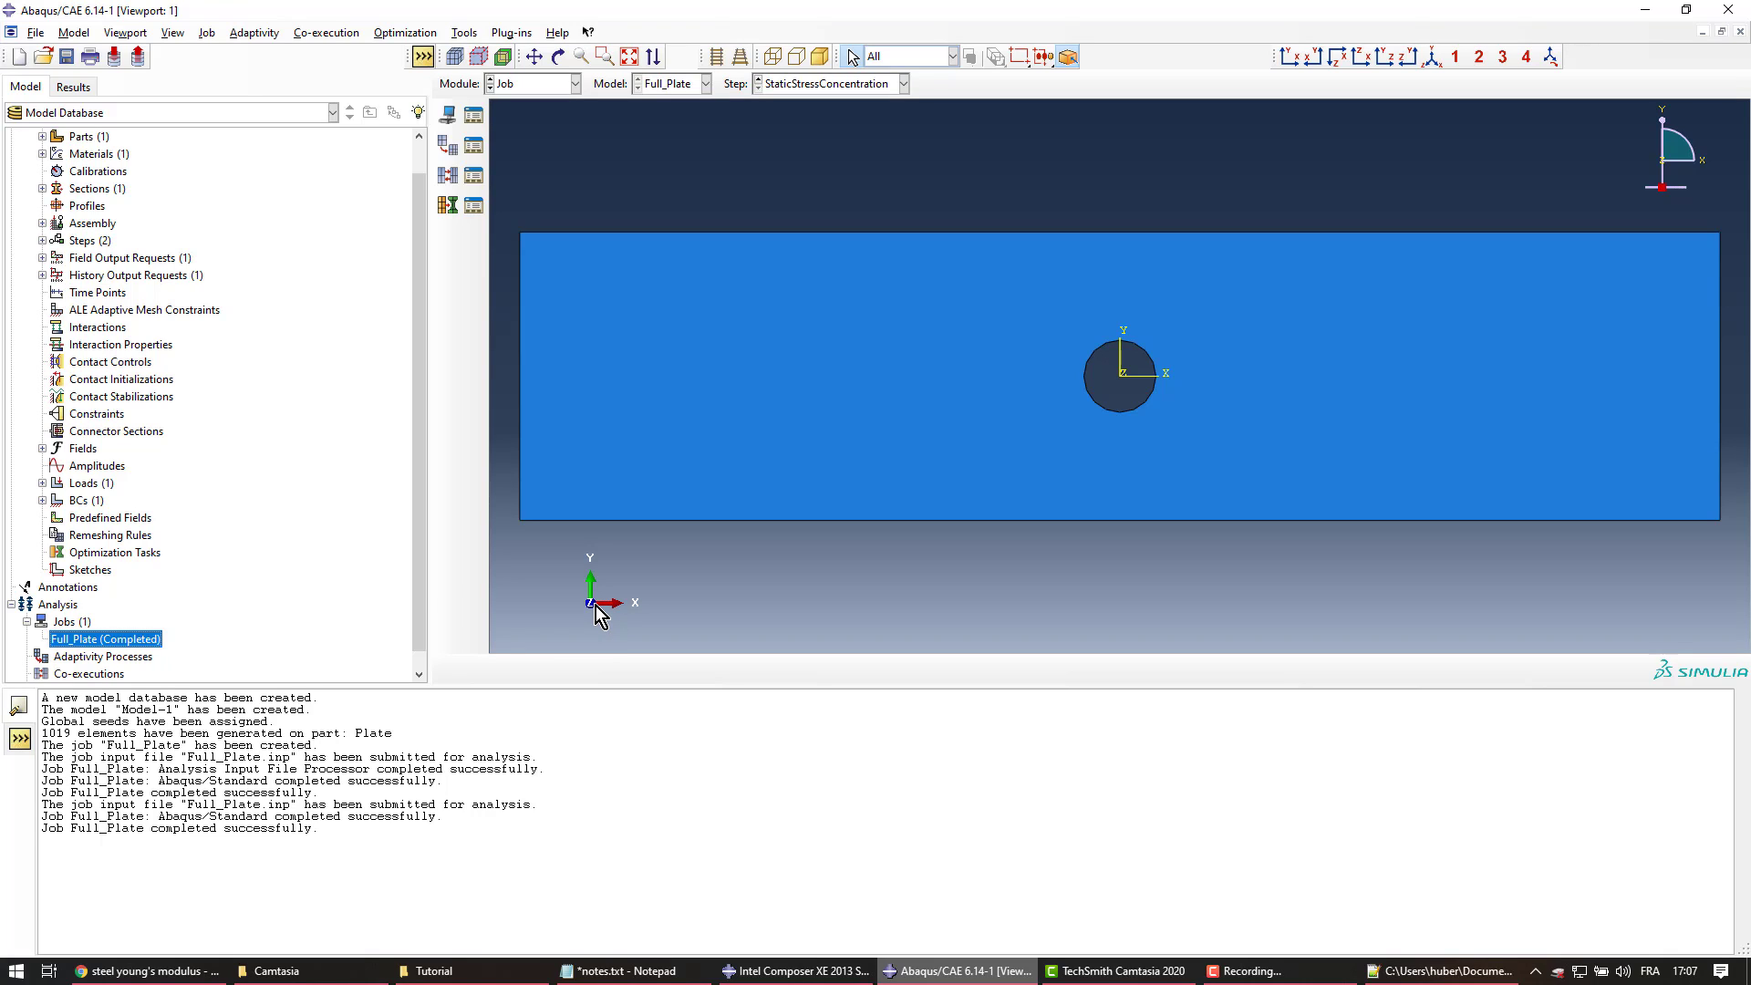
right_click(139, 638)
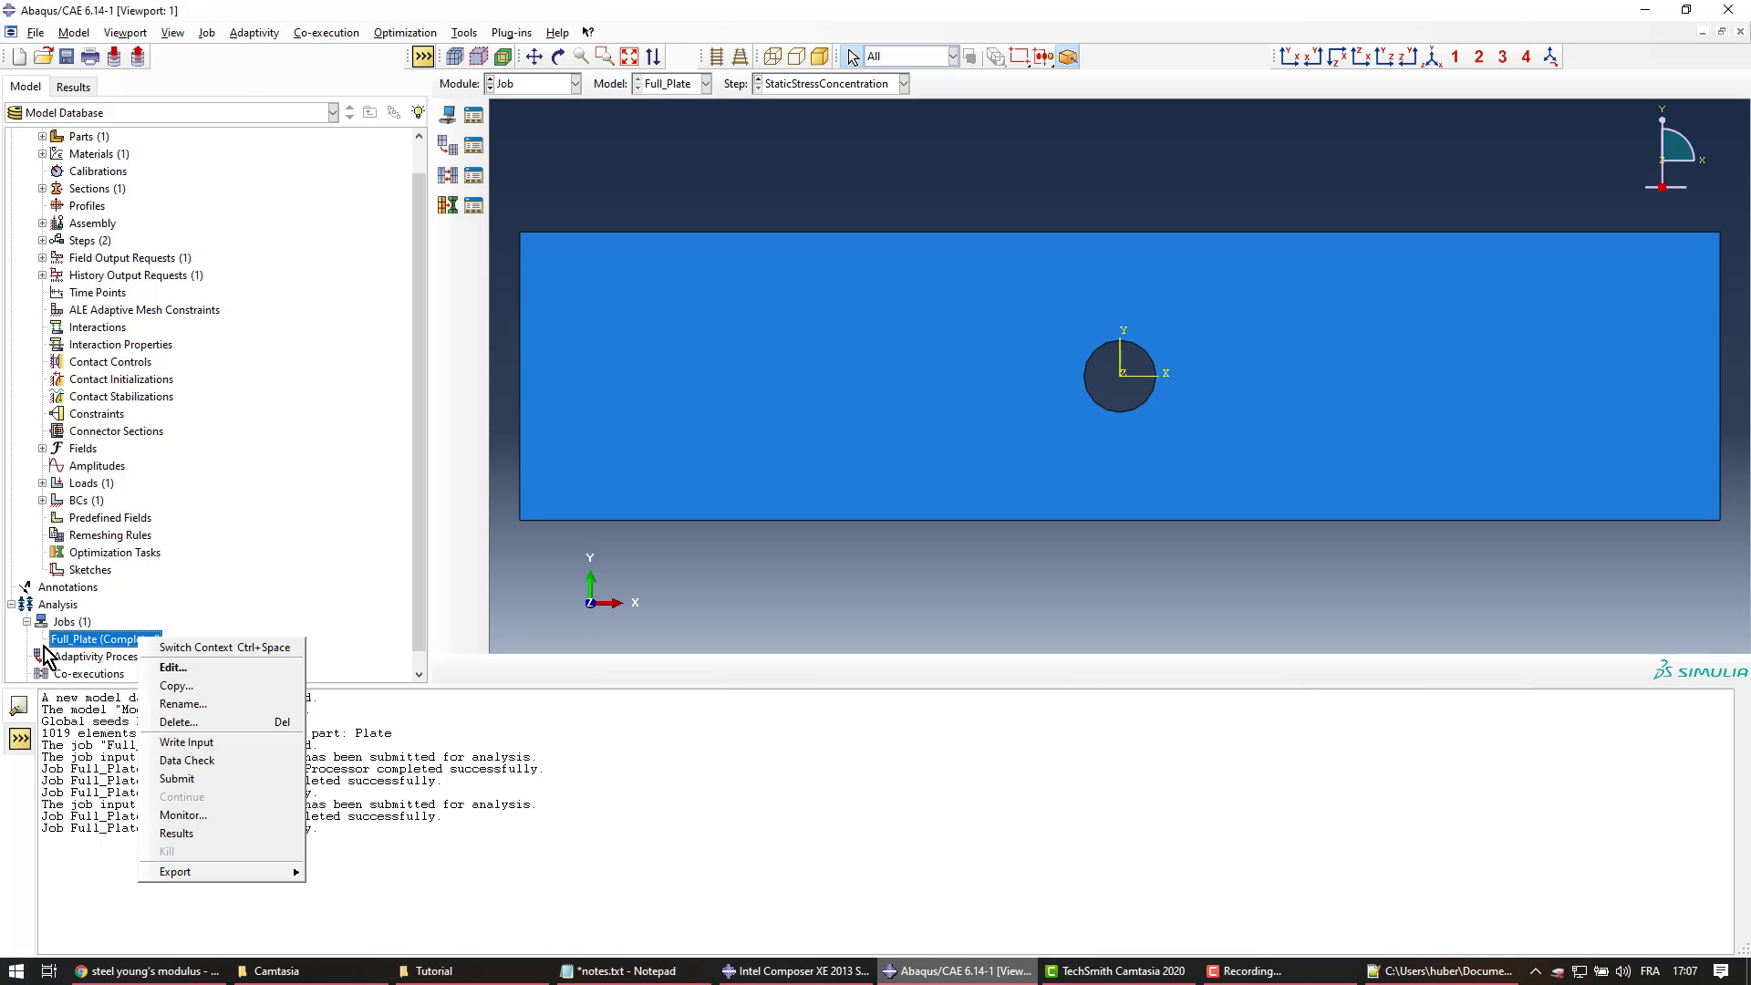
click(223, 834)
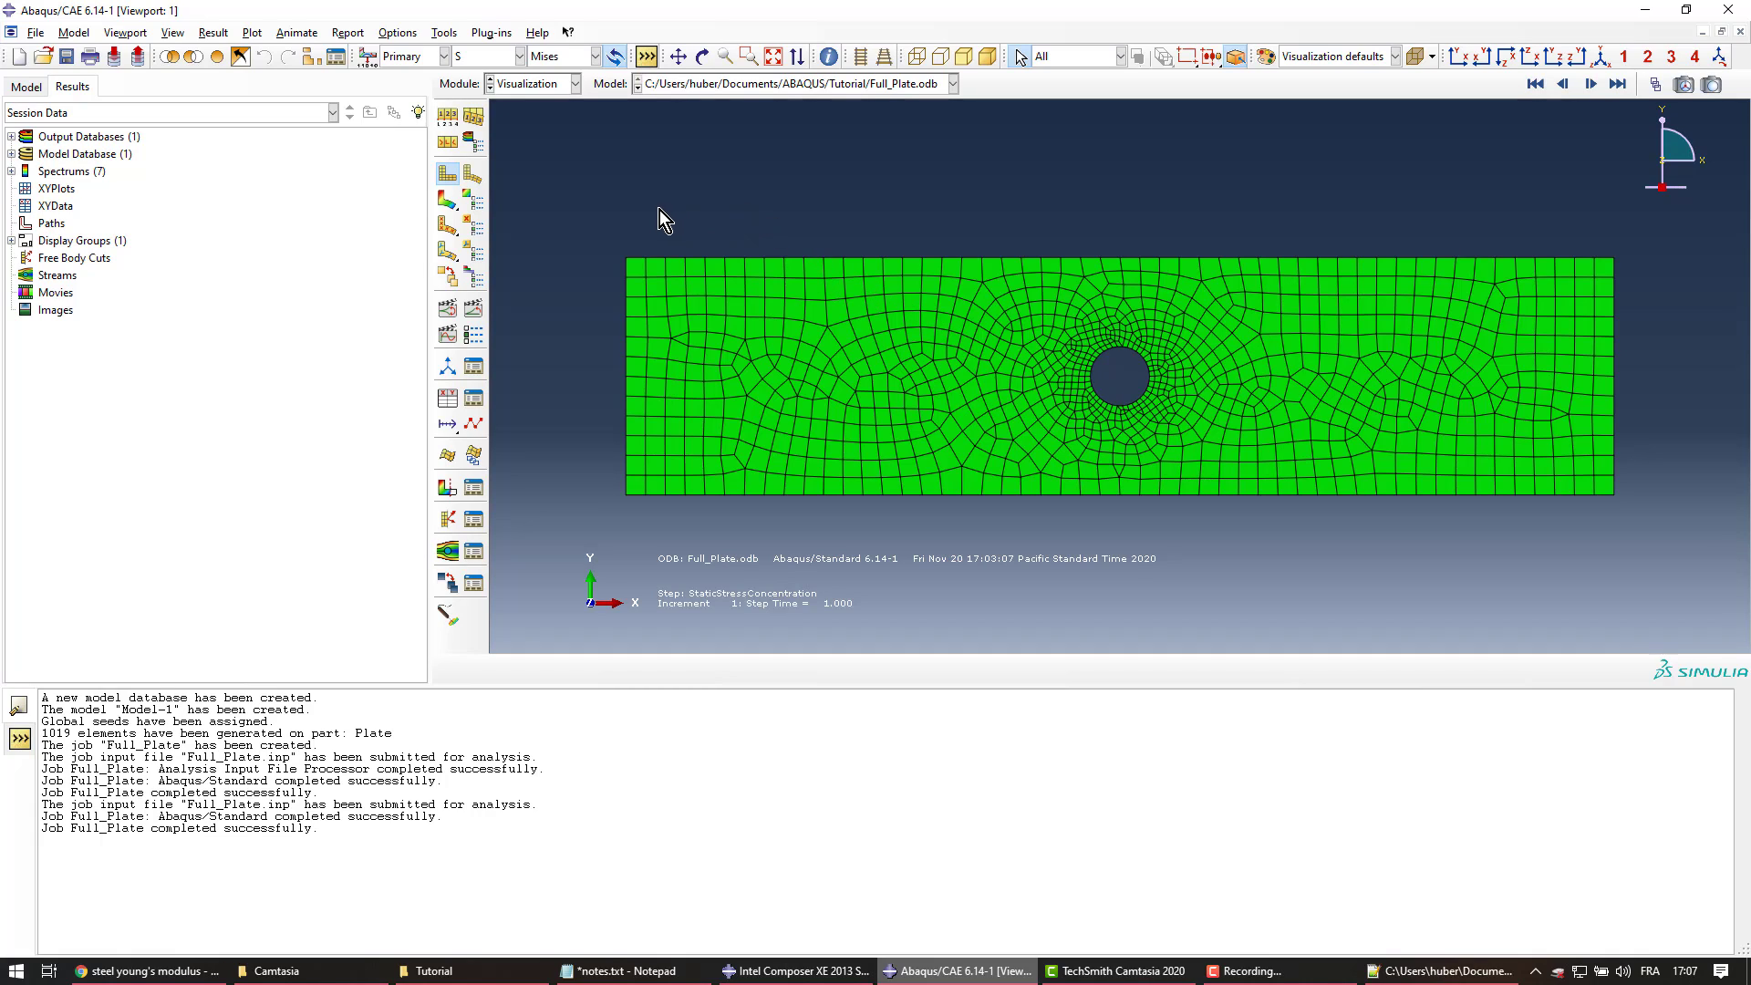
click(443, 203)
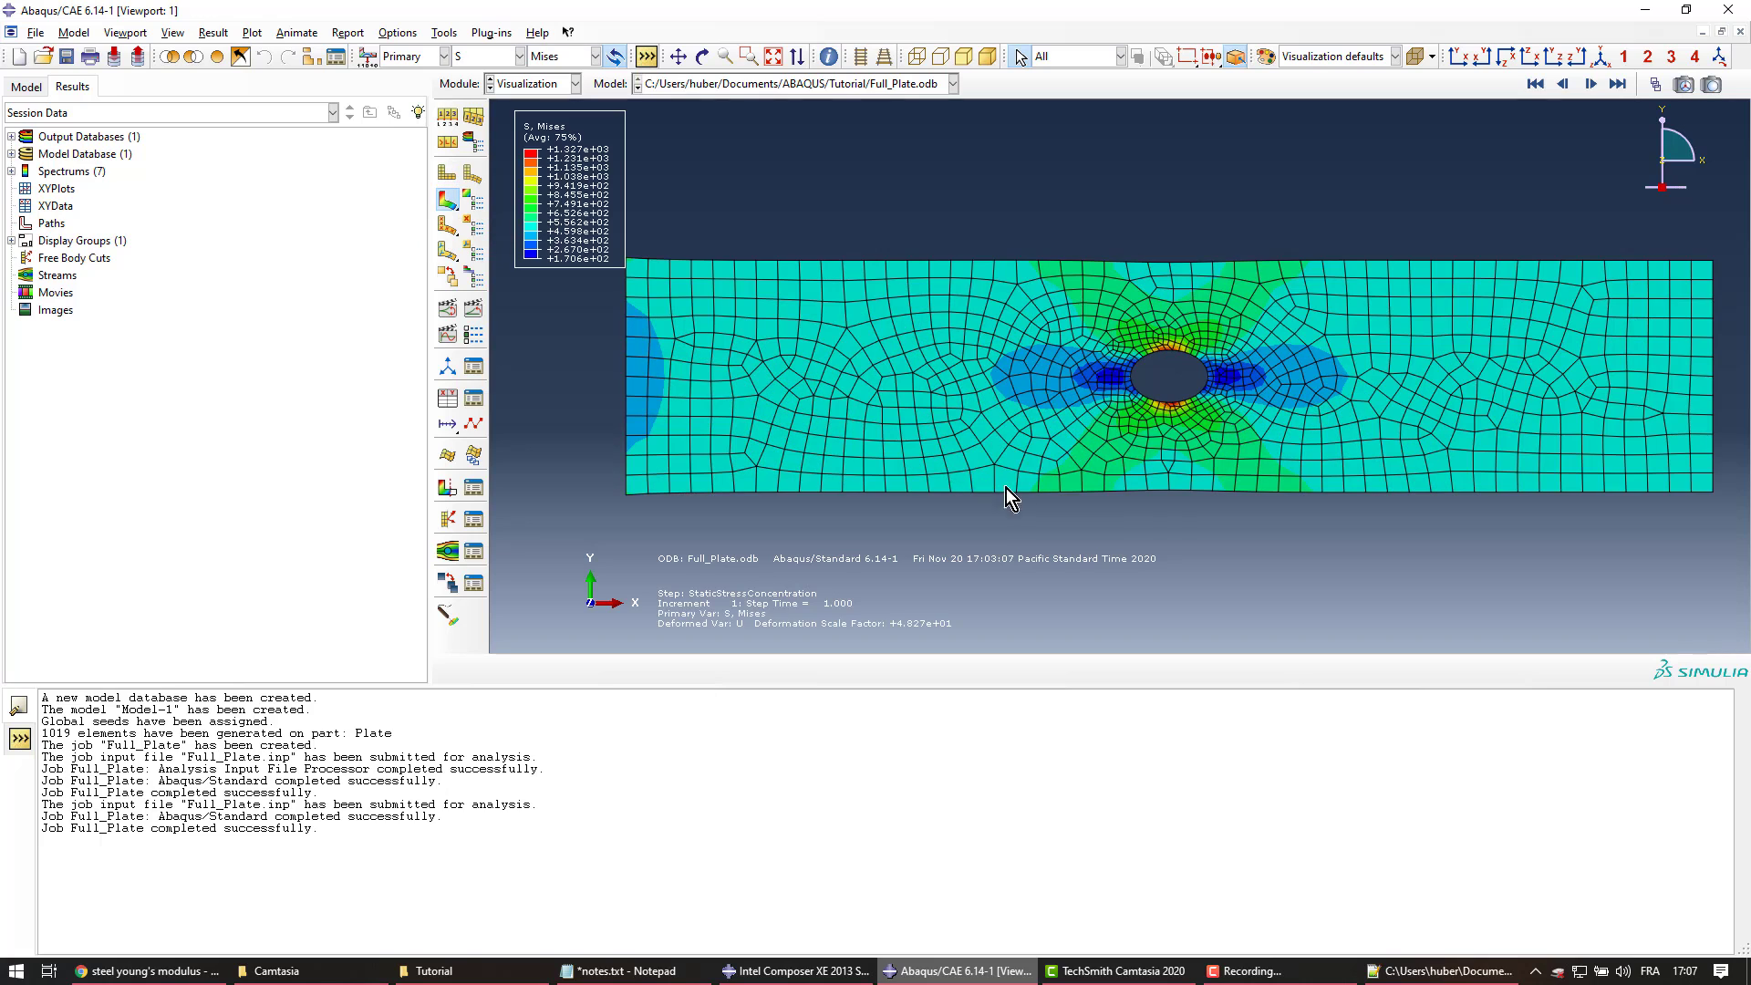
Label the maximum Mises stress location, +1.327e+03, on the contour plot via Contour Options Limits
click(473, 198)
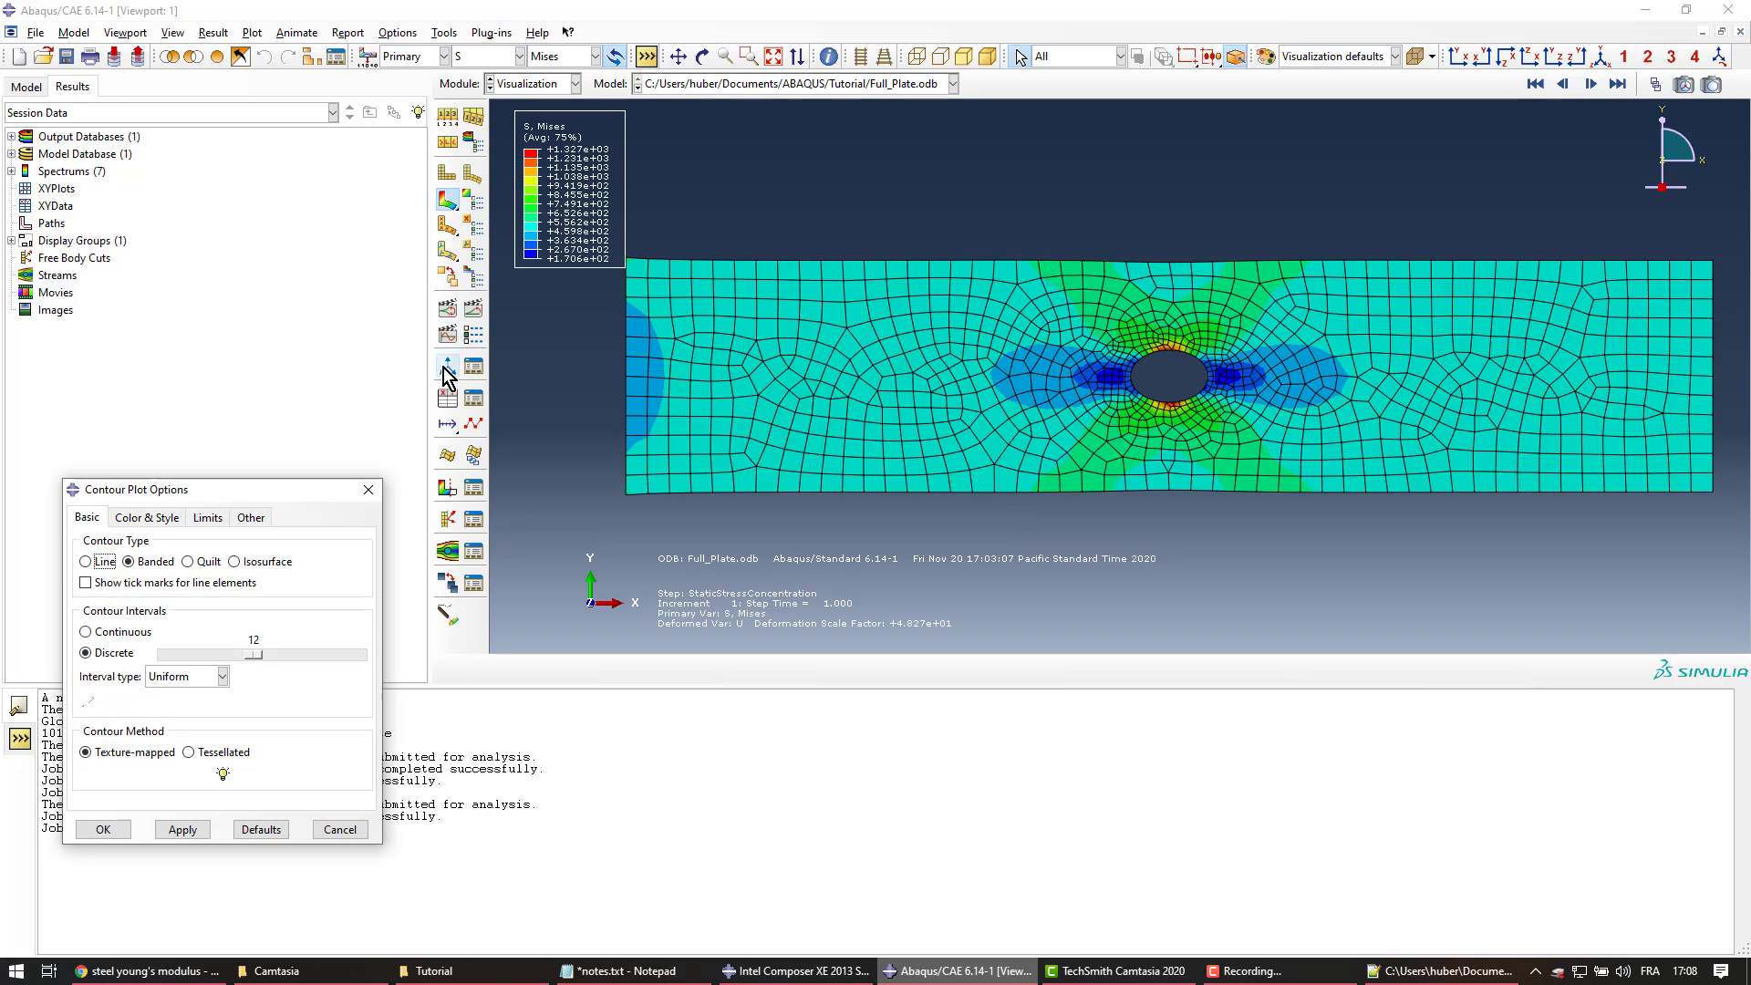
click(212, 520)
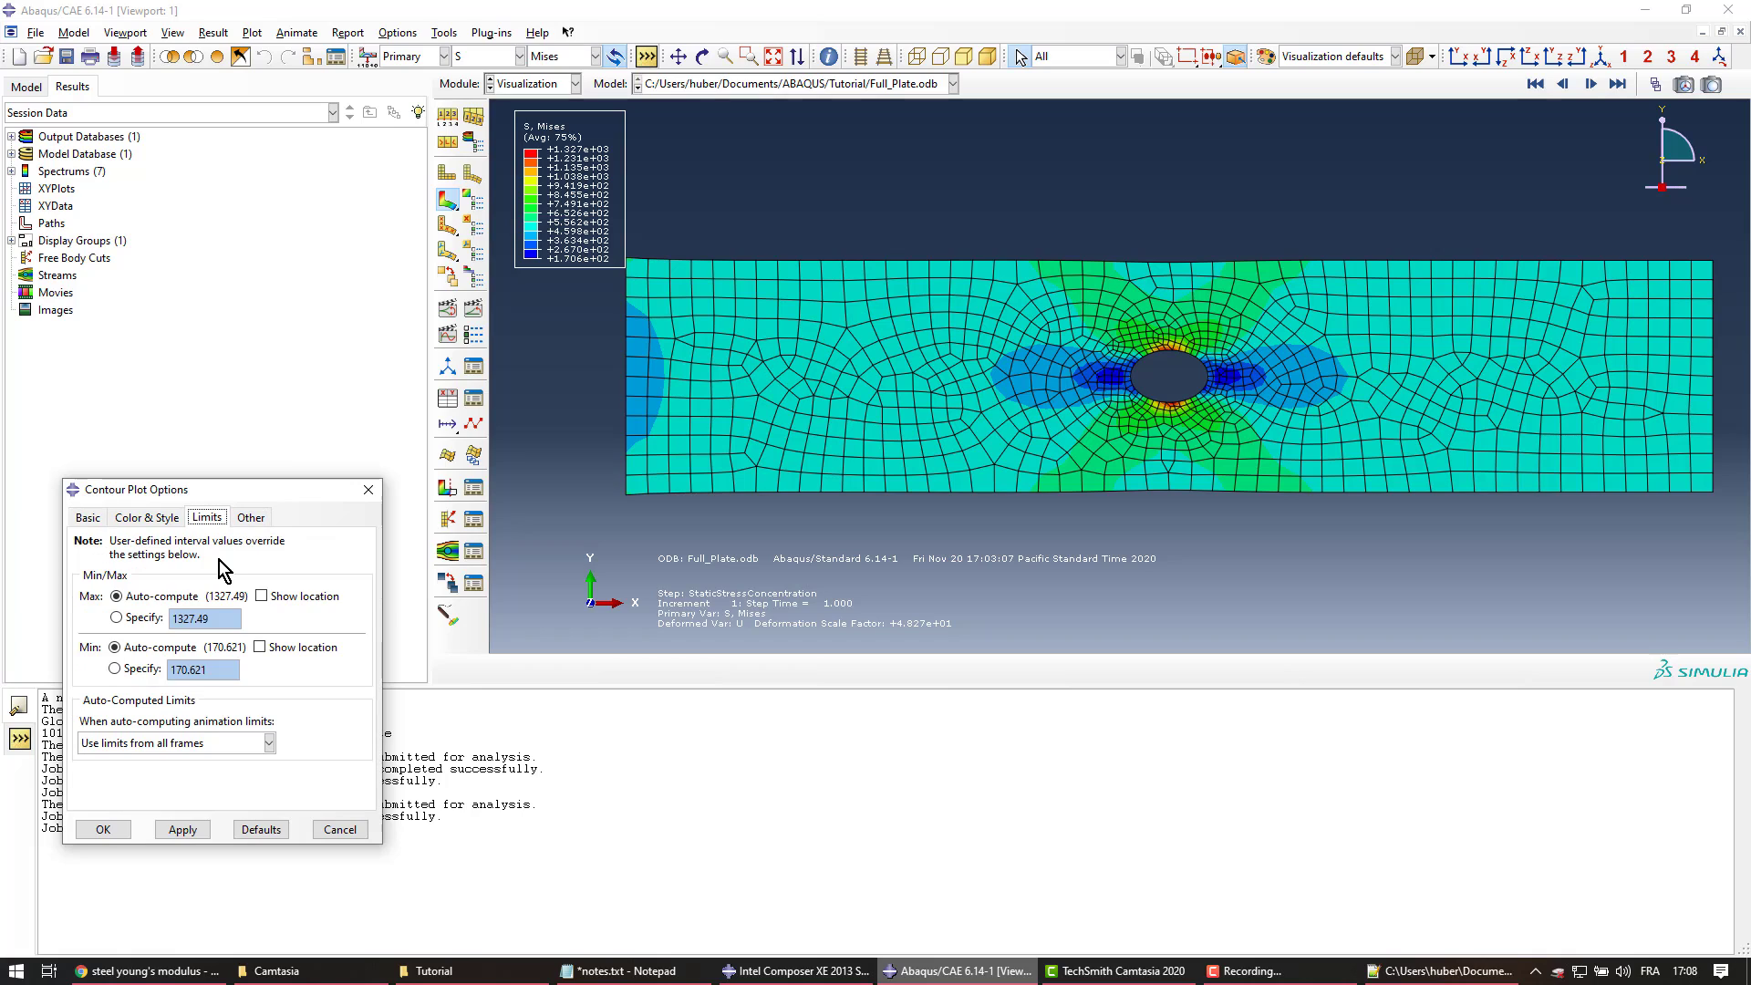
click(261, 597)
click(181, 830)
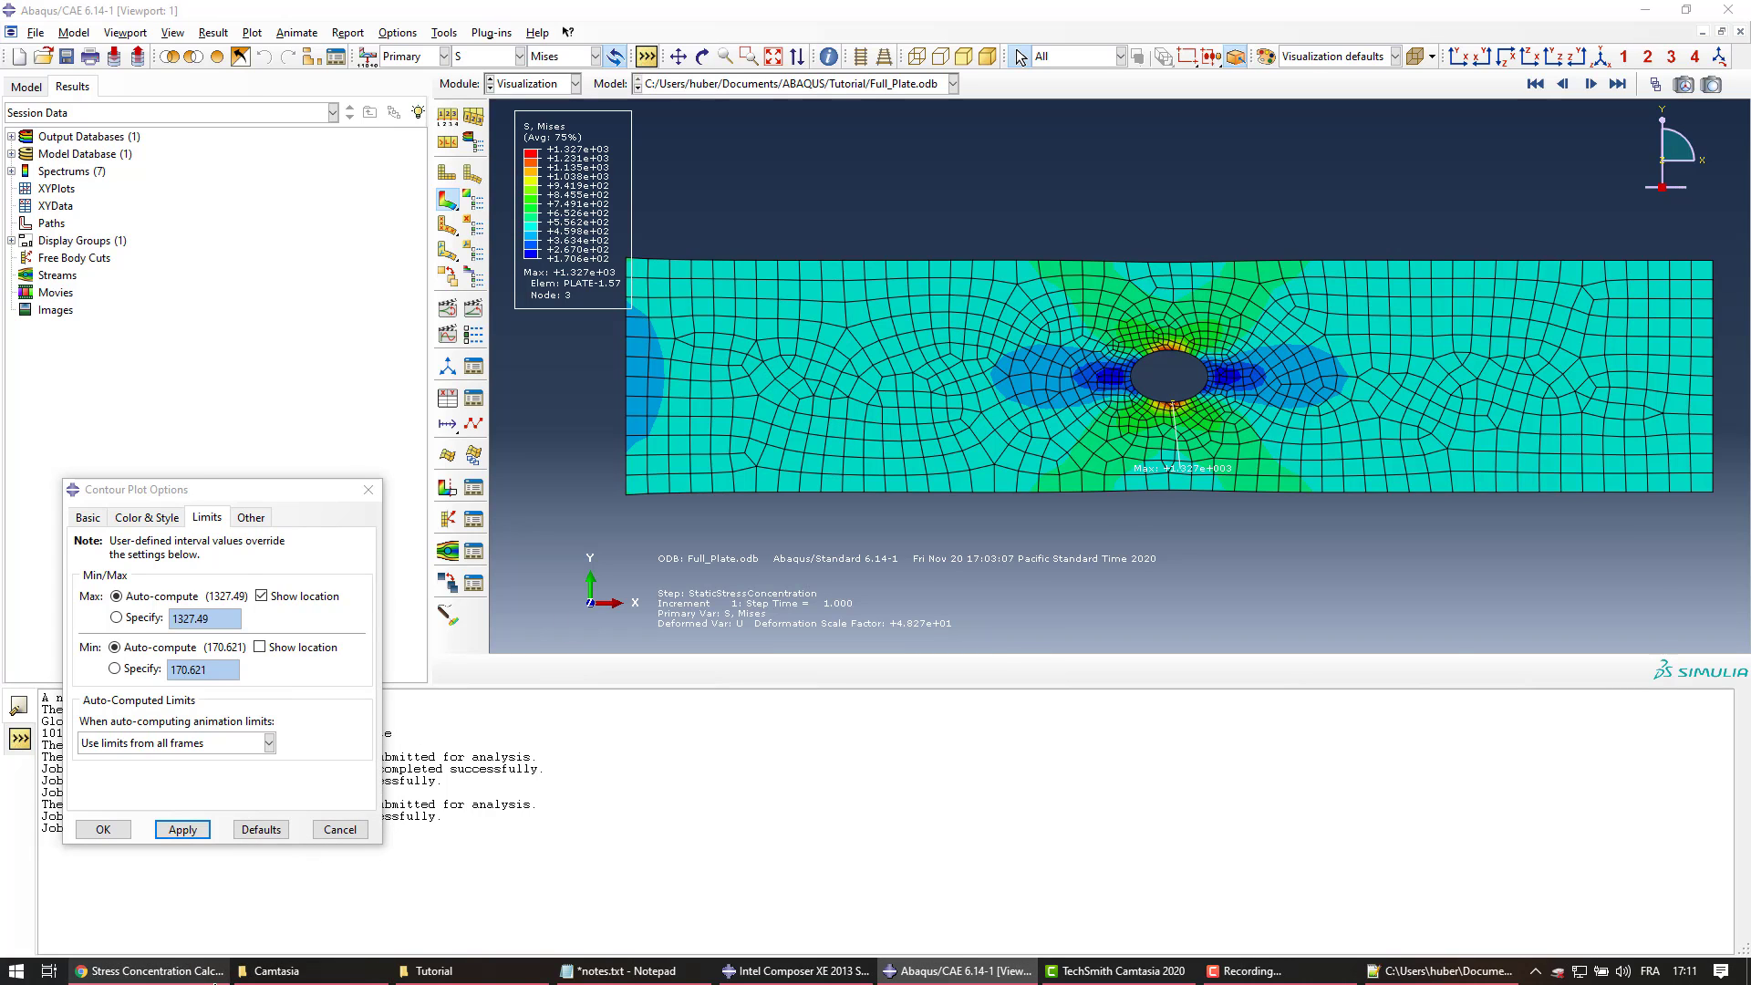
click(196, 972)
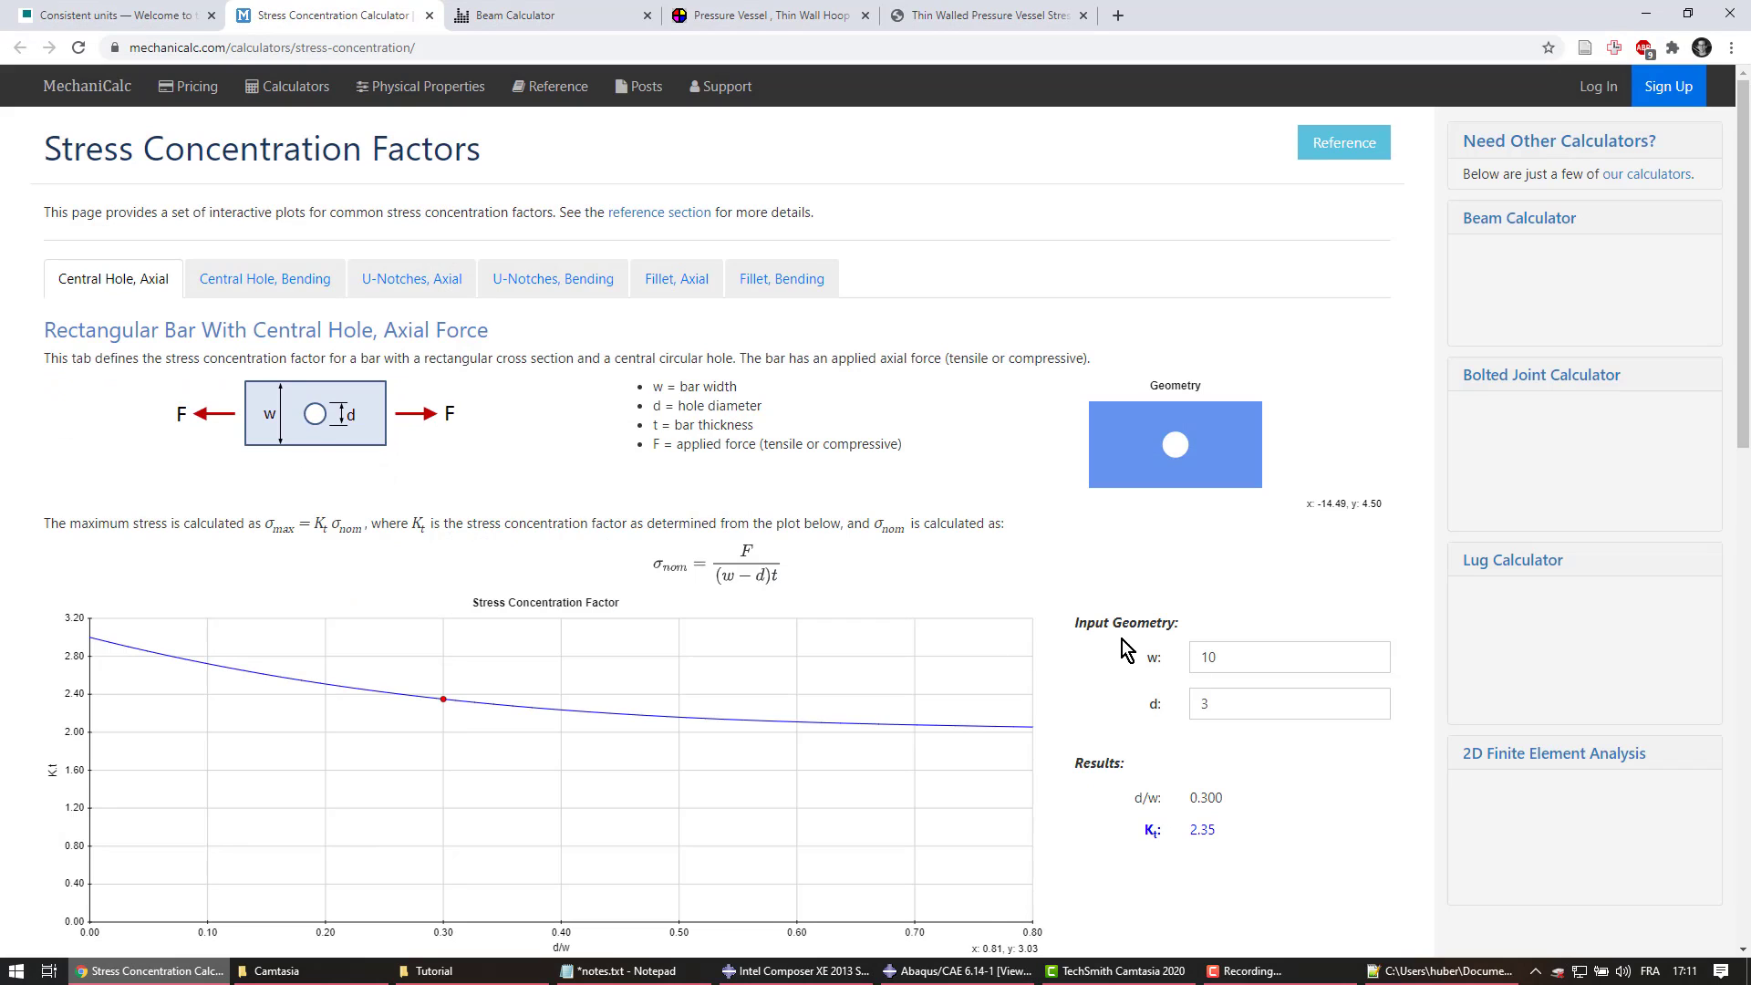
In the Central Hole, Axial calculator, set hole diameter 6 with width 24 and read Kt = 2.42
drag(1218, 657, 1181, 655)
drag(1228, 696, 1174, 708)
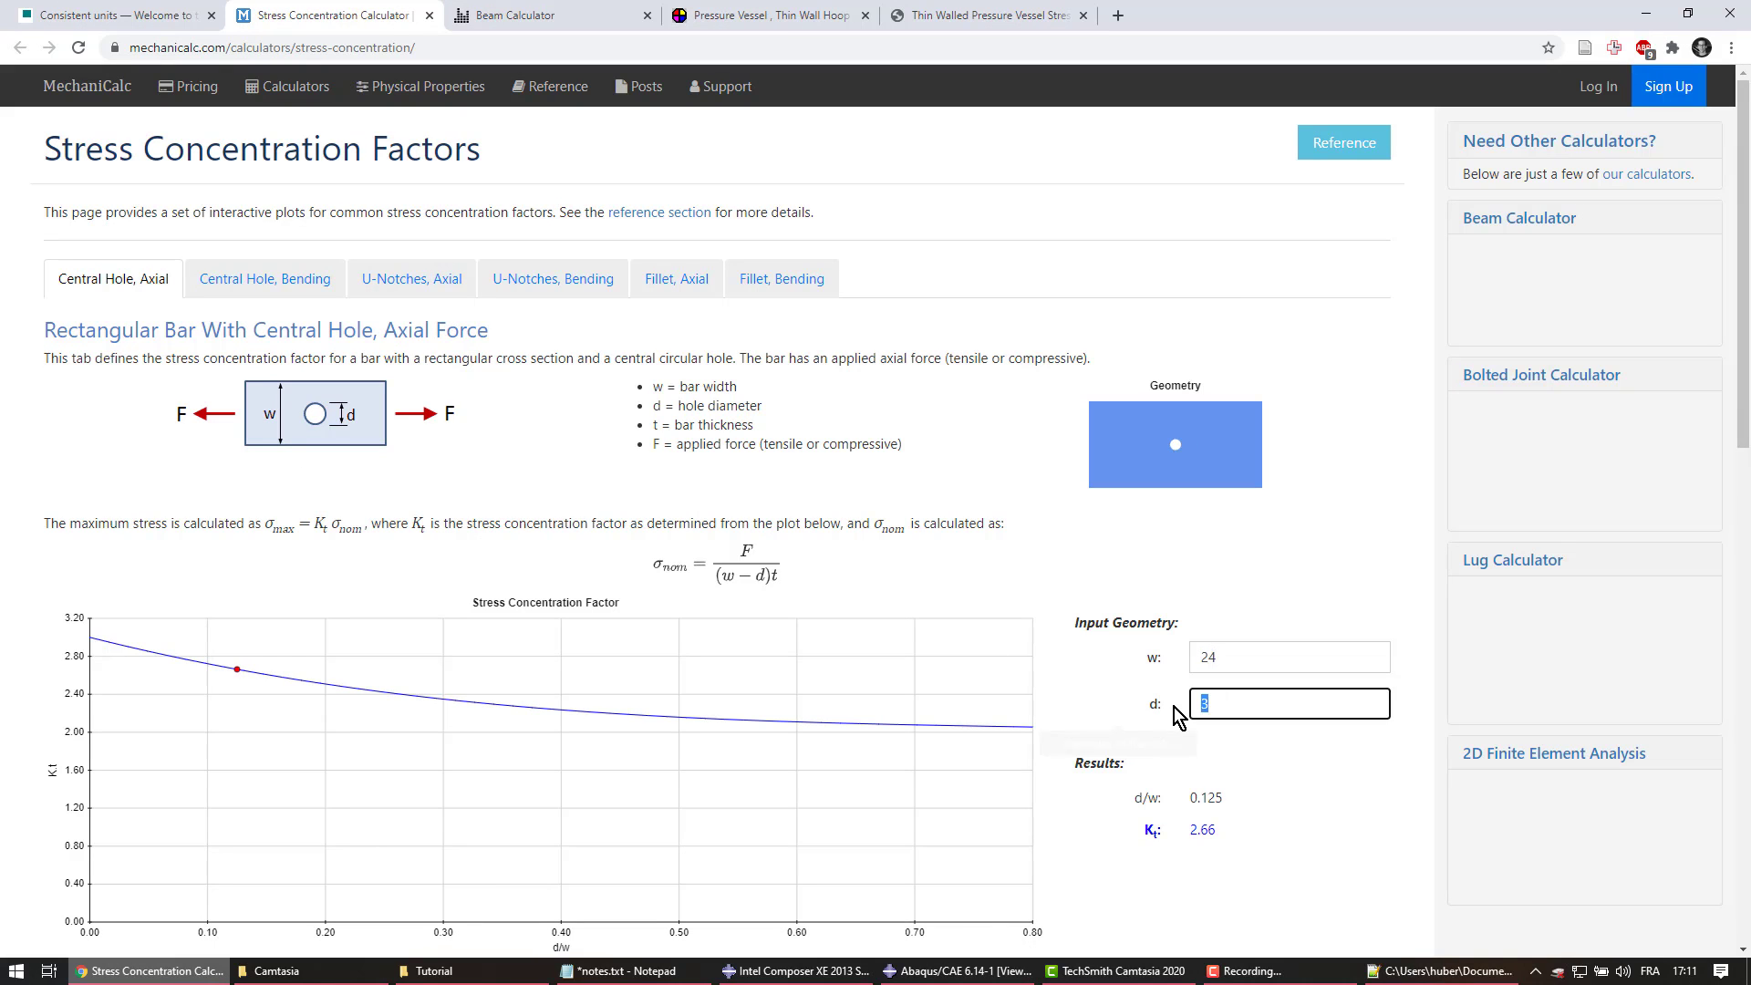
text(6)
scroll(1140, 711, down, 3)
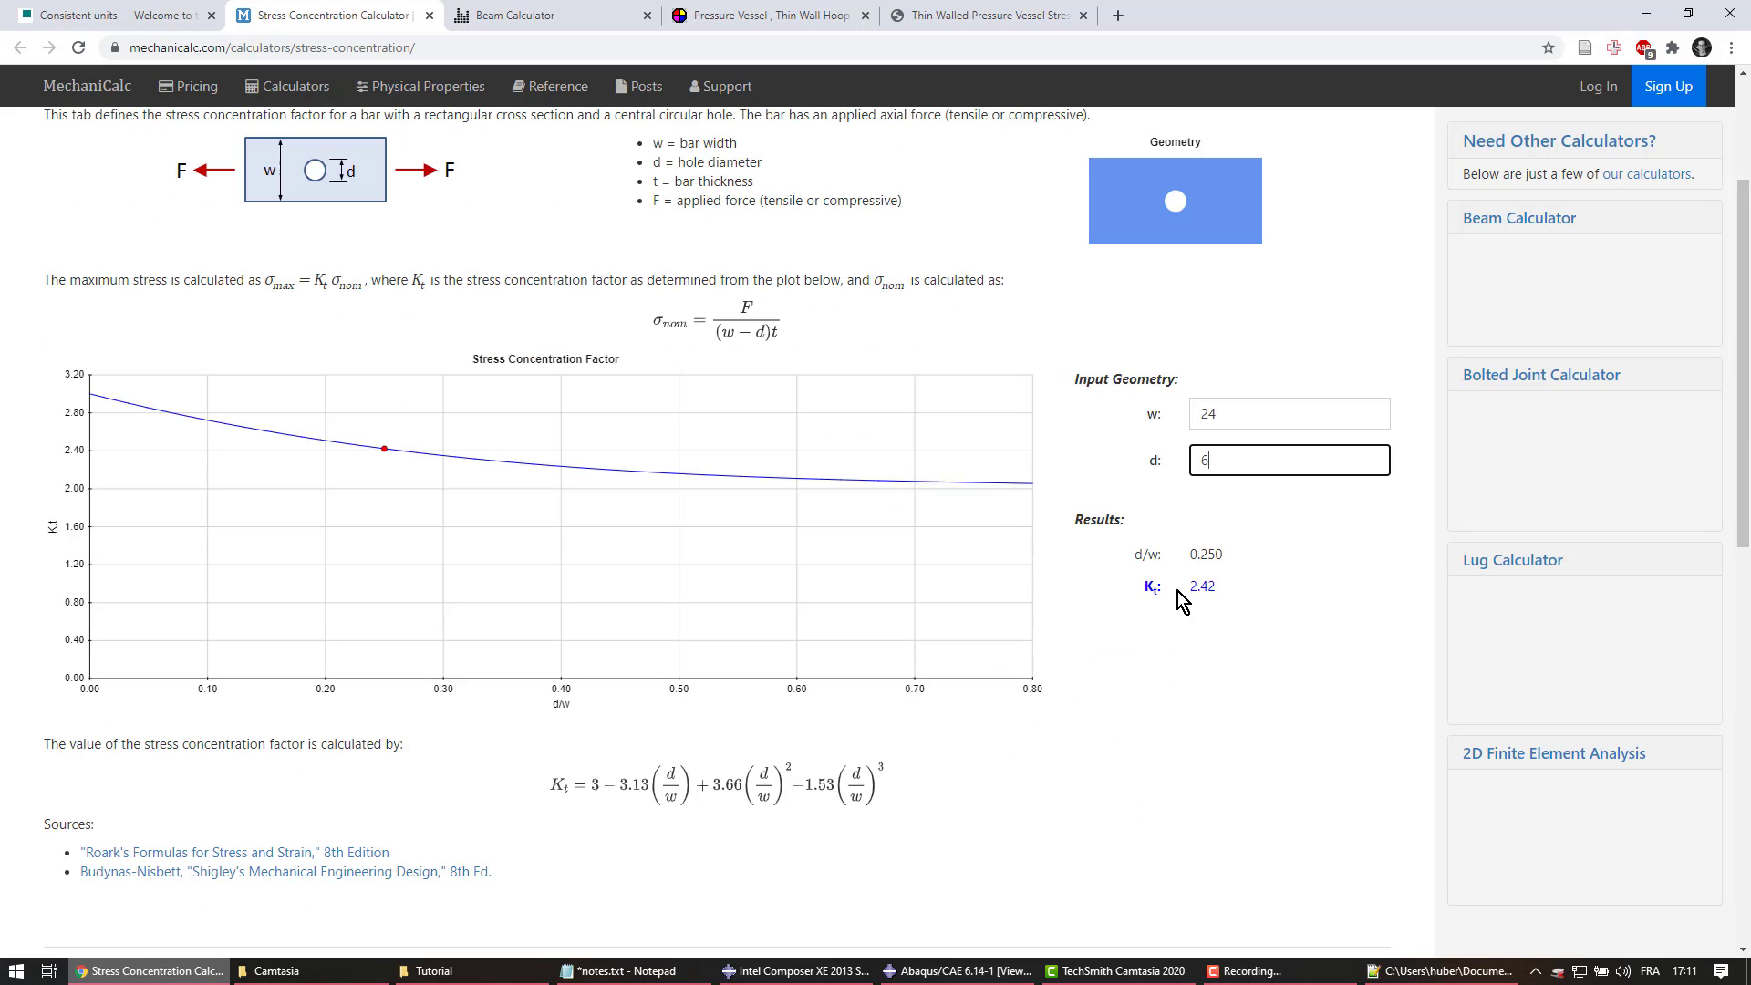
click(1190, 592)
drag(1191, 591, 1219, 594)
drag(264, 283, 336, 284)
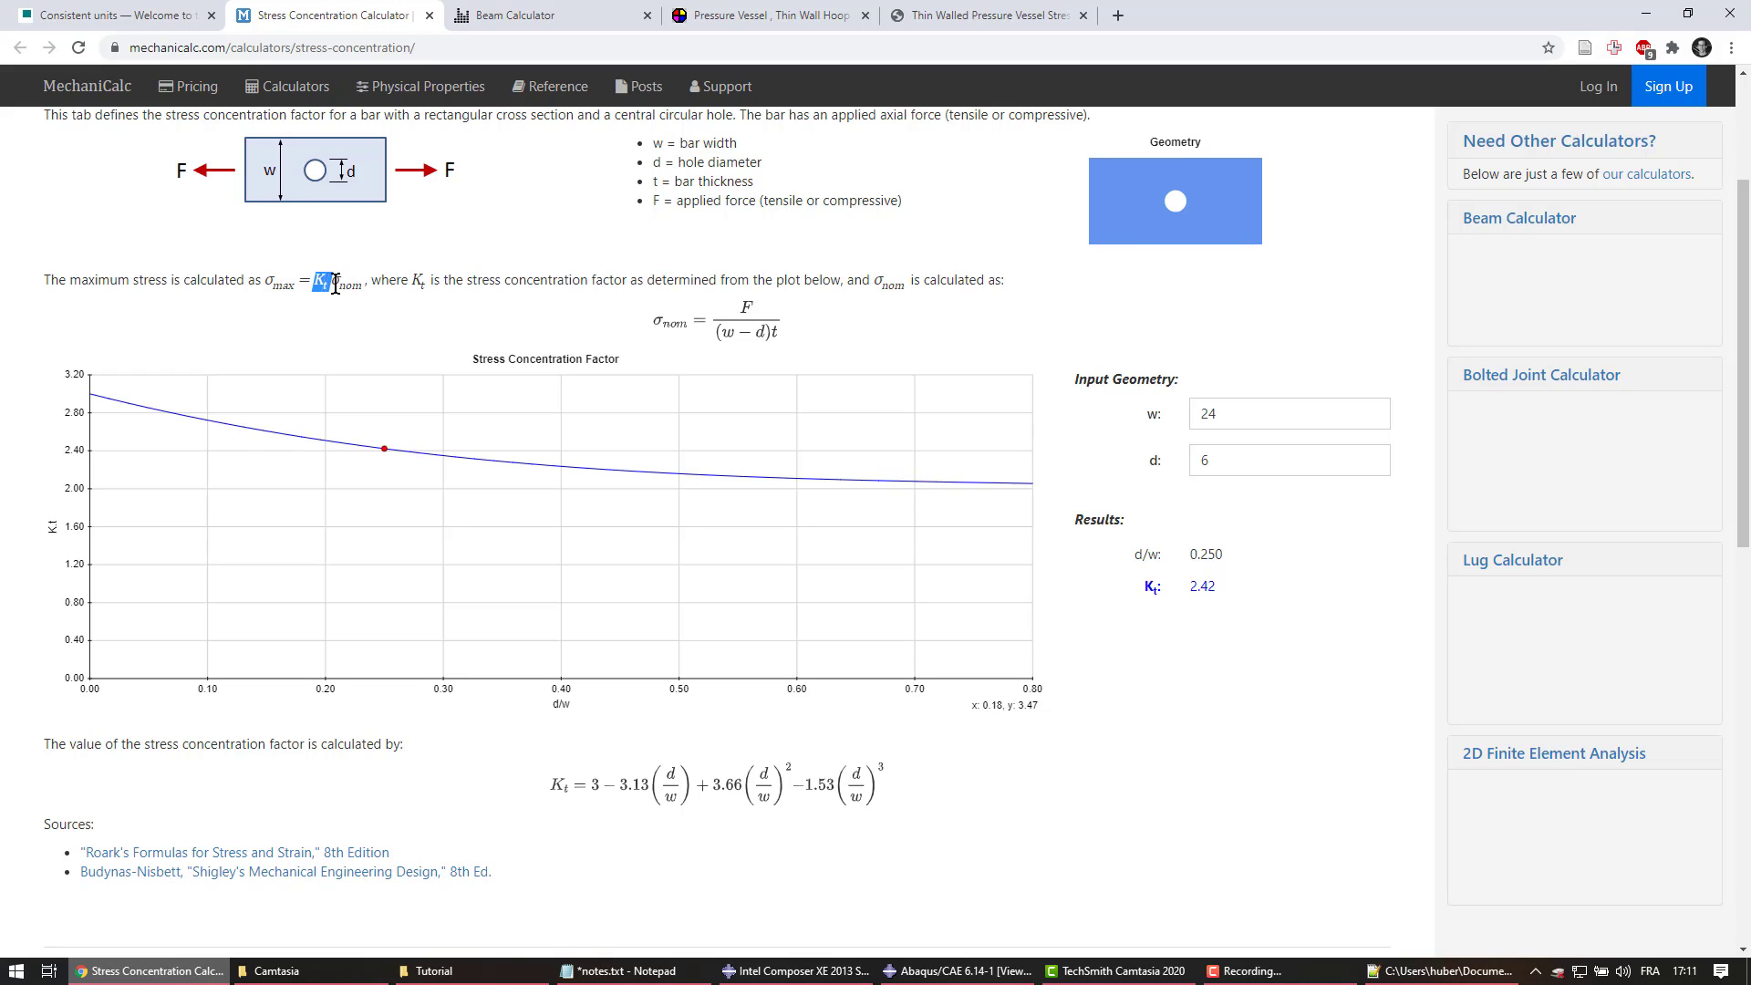
click(664, 331)
Compute the nominal stress 500 × 24 ÷ 18 = 666.67 in Calculator
key(XF86Calculator)
click(221, 594)
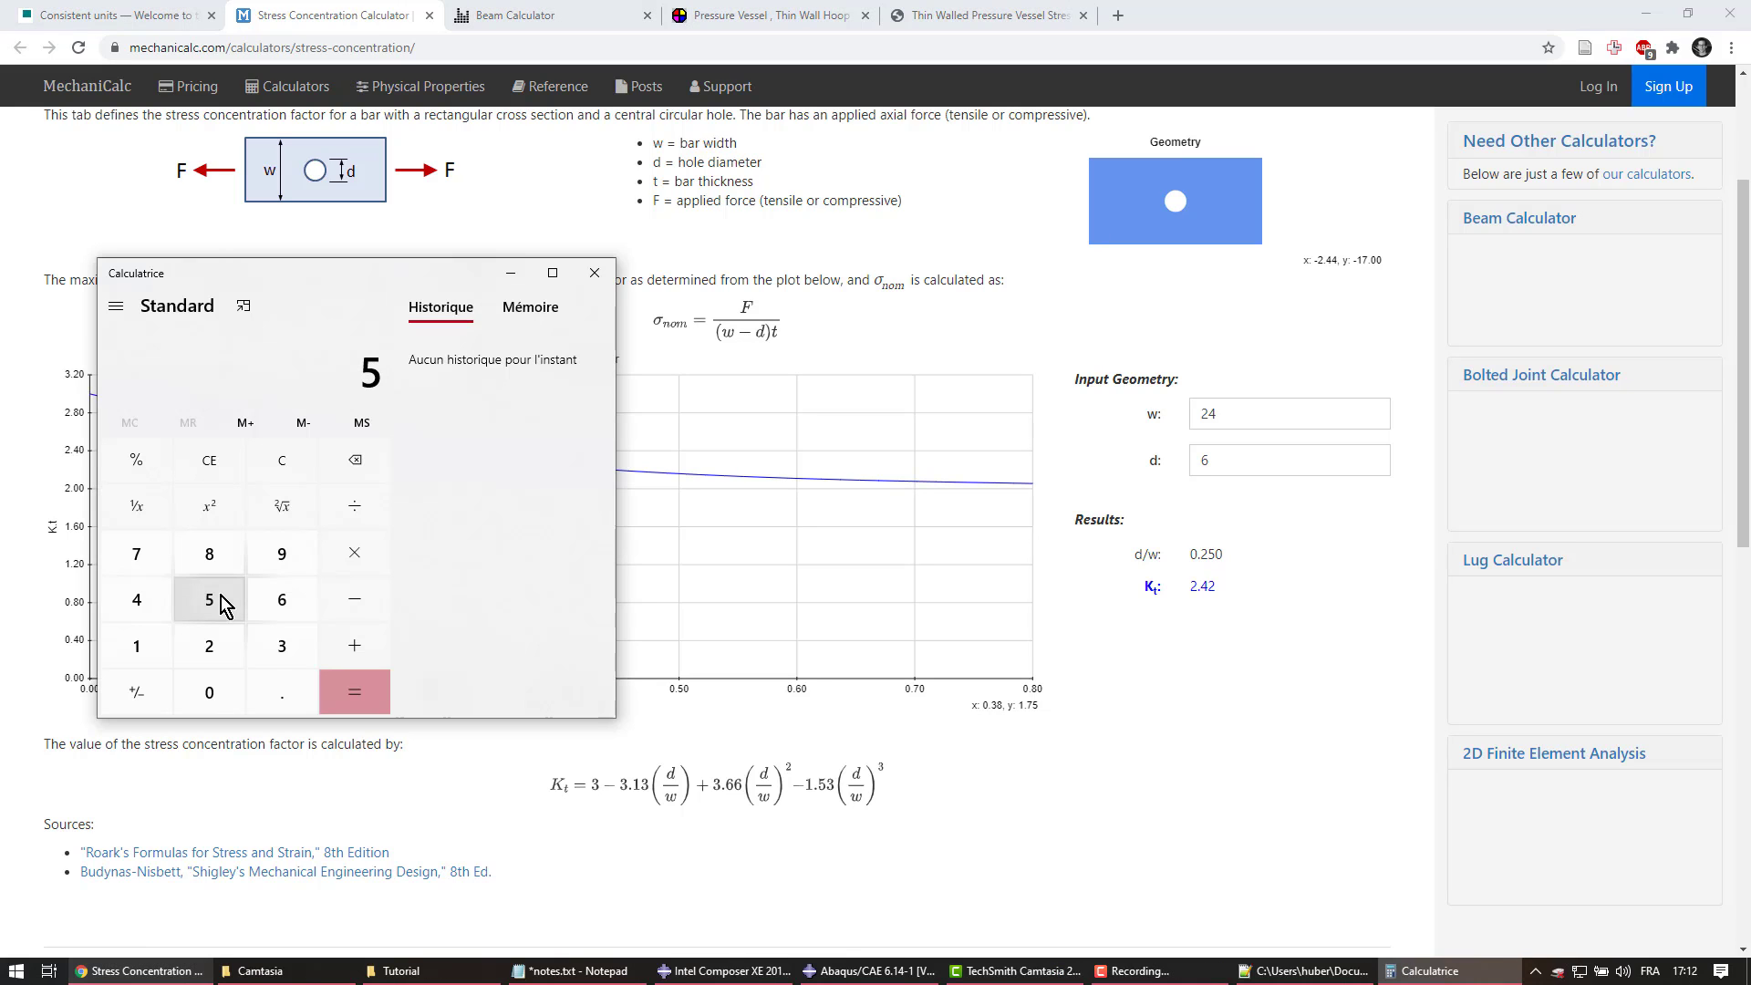
double_click(210, 692)
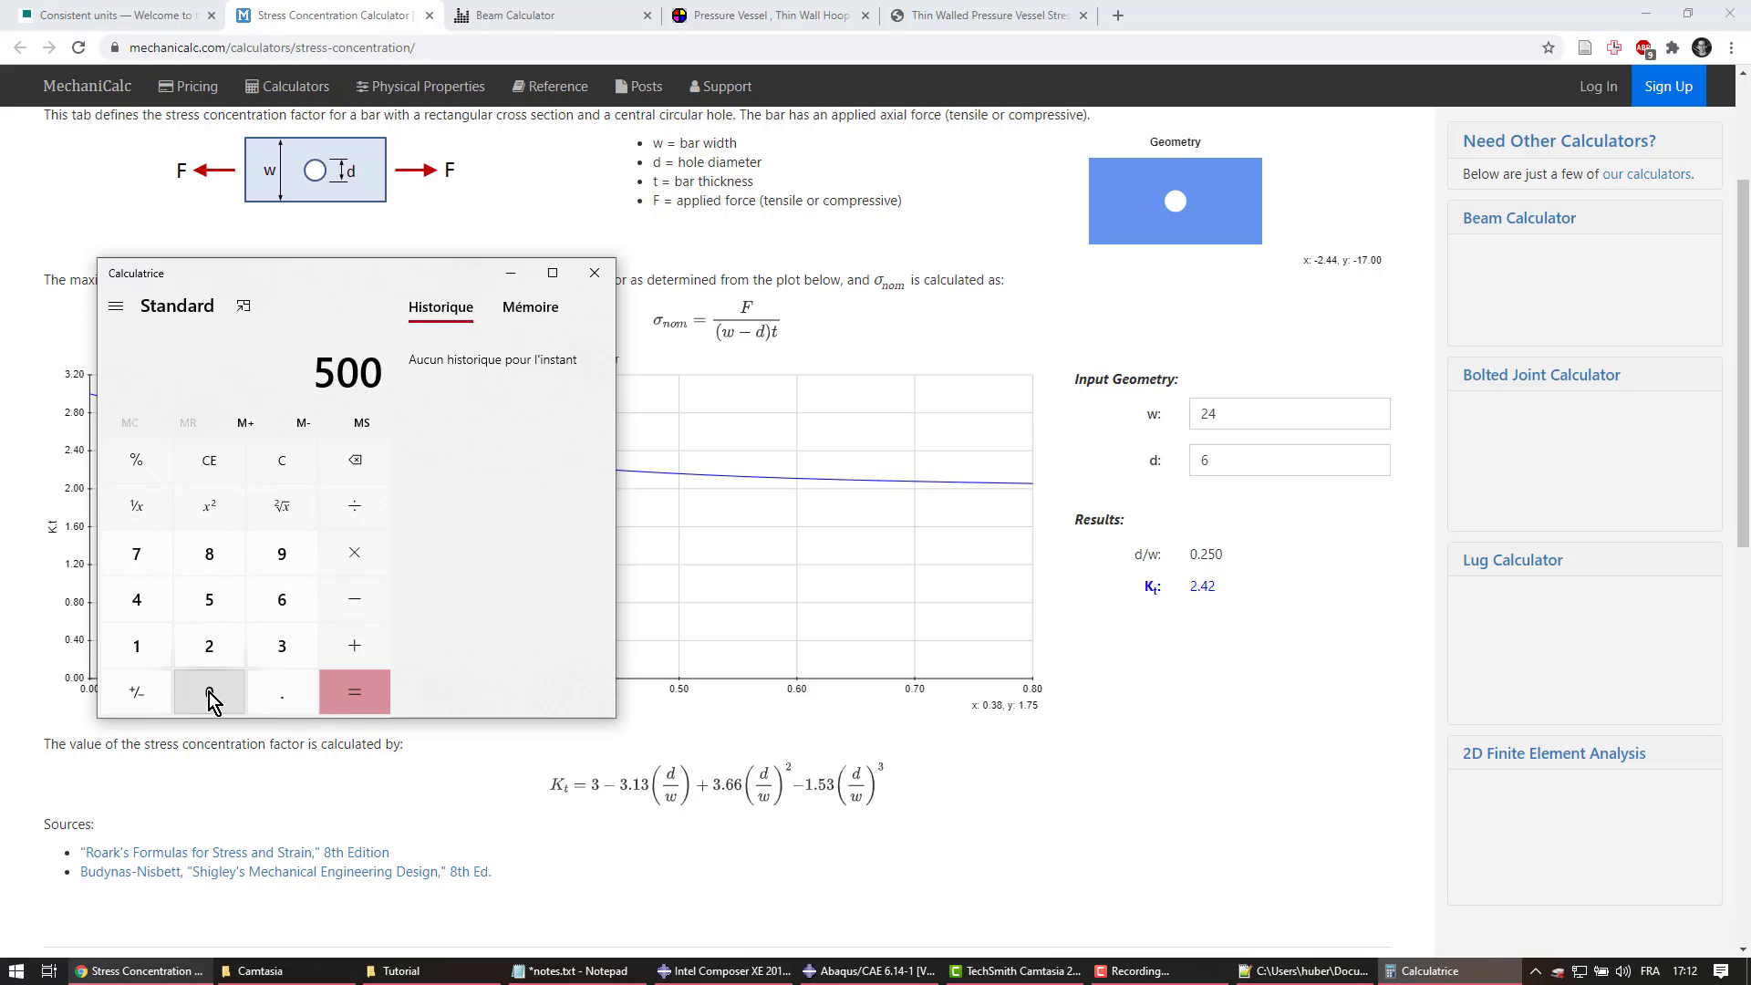
click(352, 555)
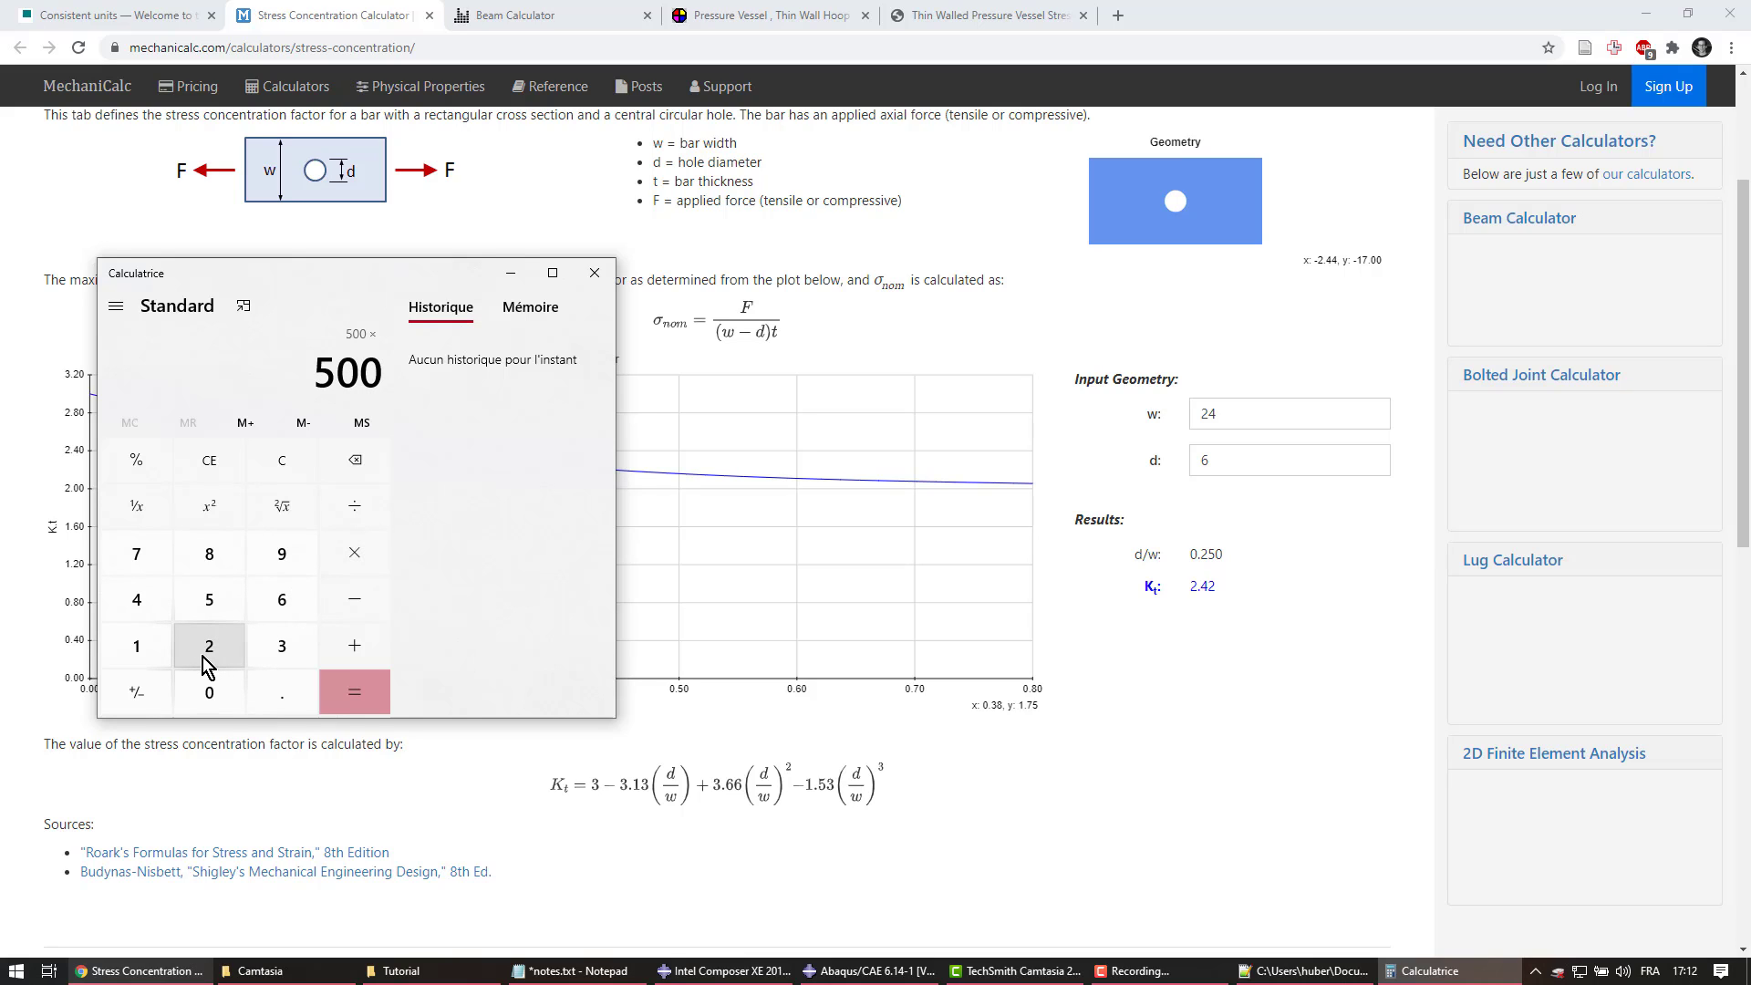
click(203, 656)
click(126, 600)
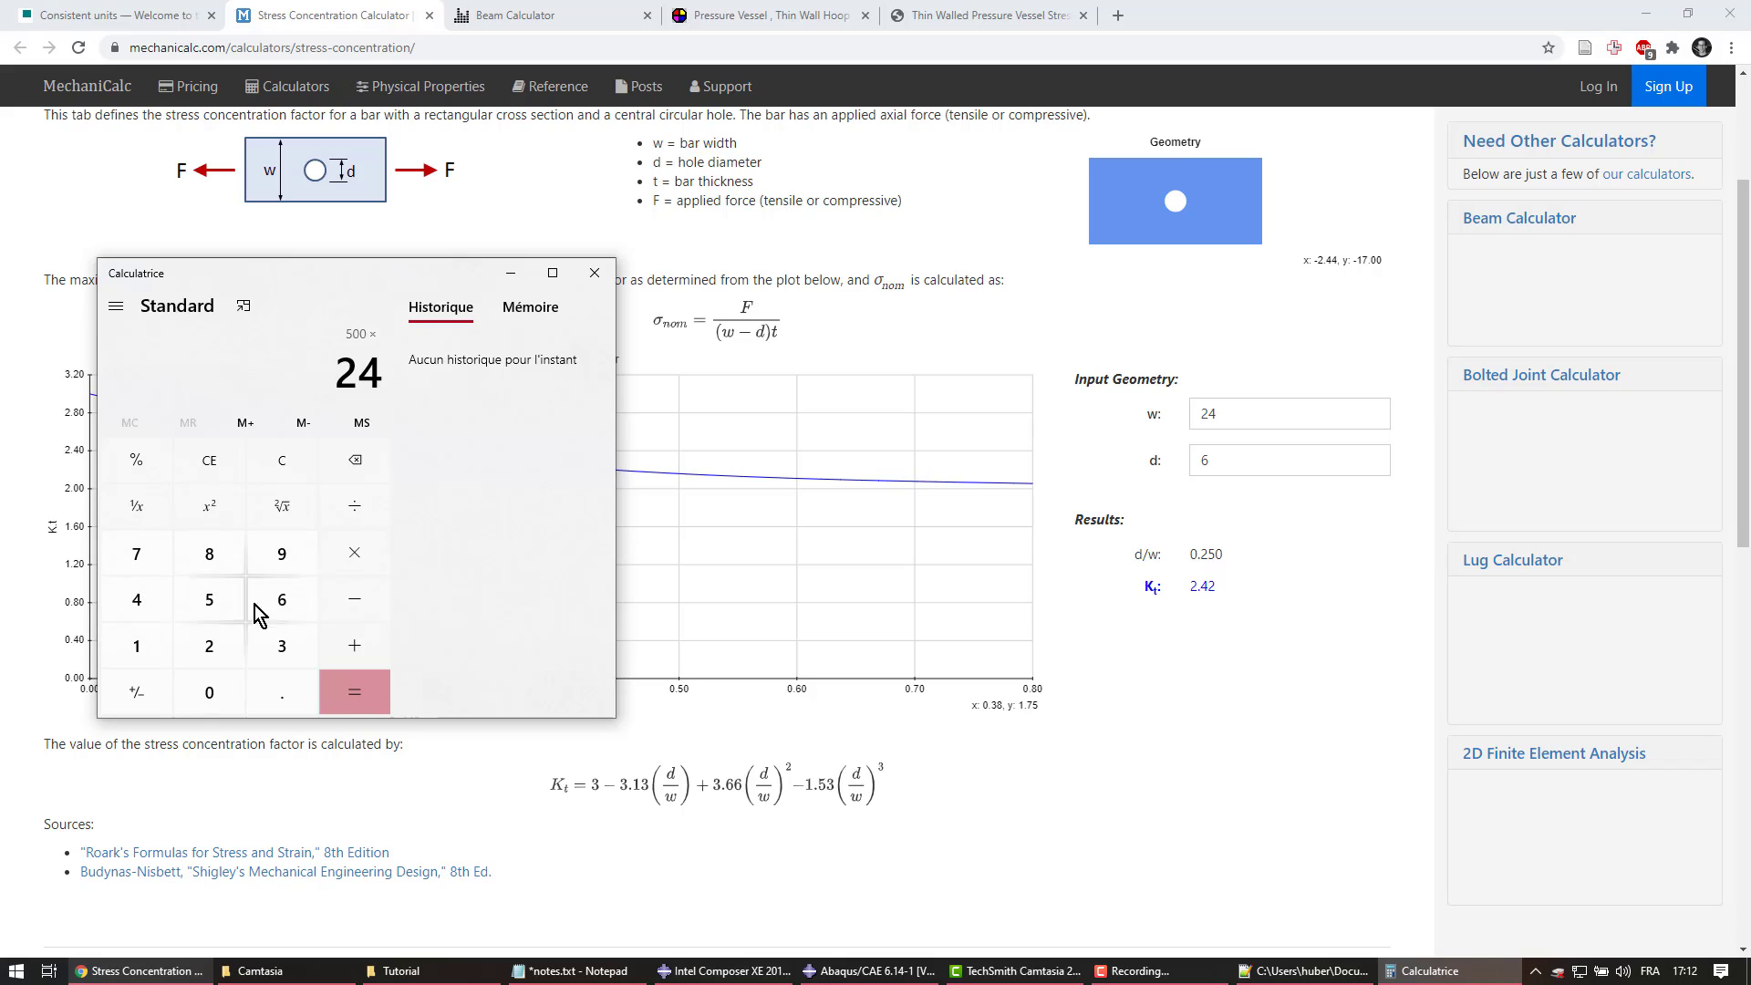
click(355, 511)
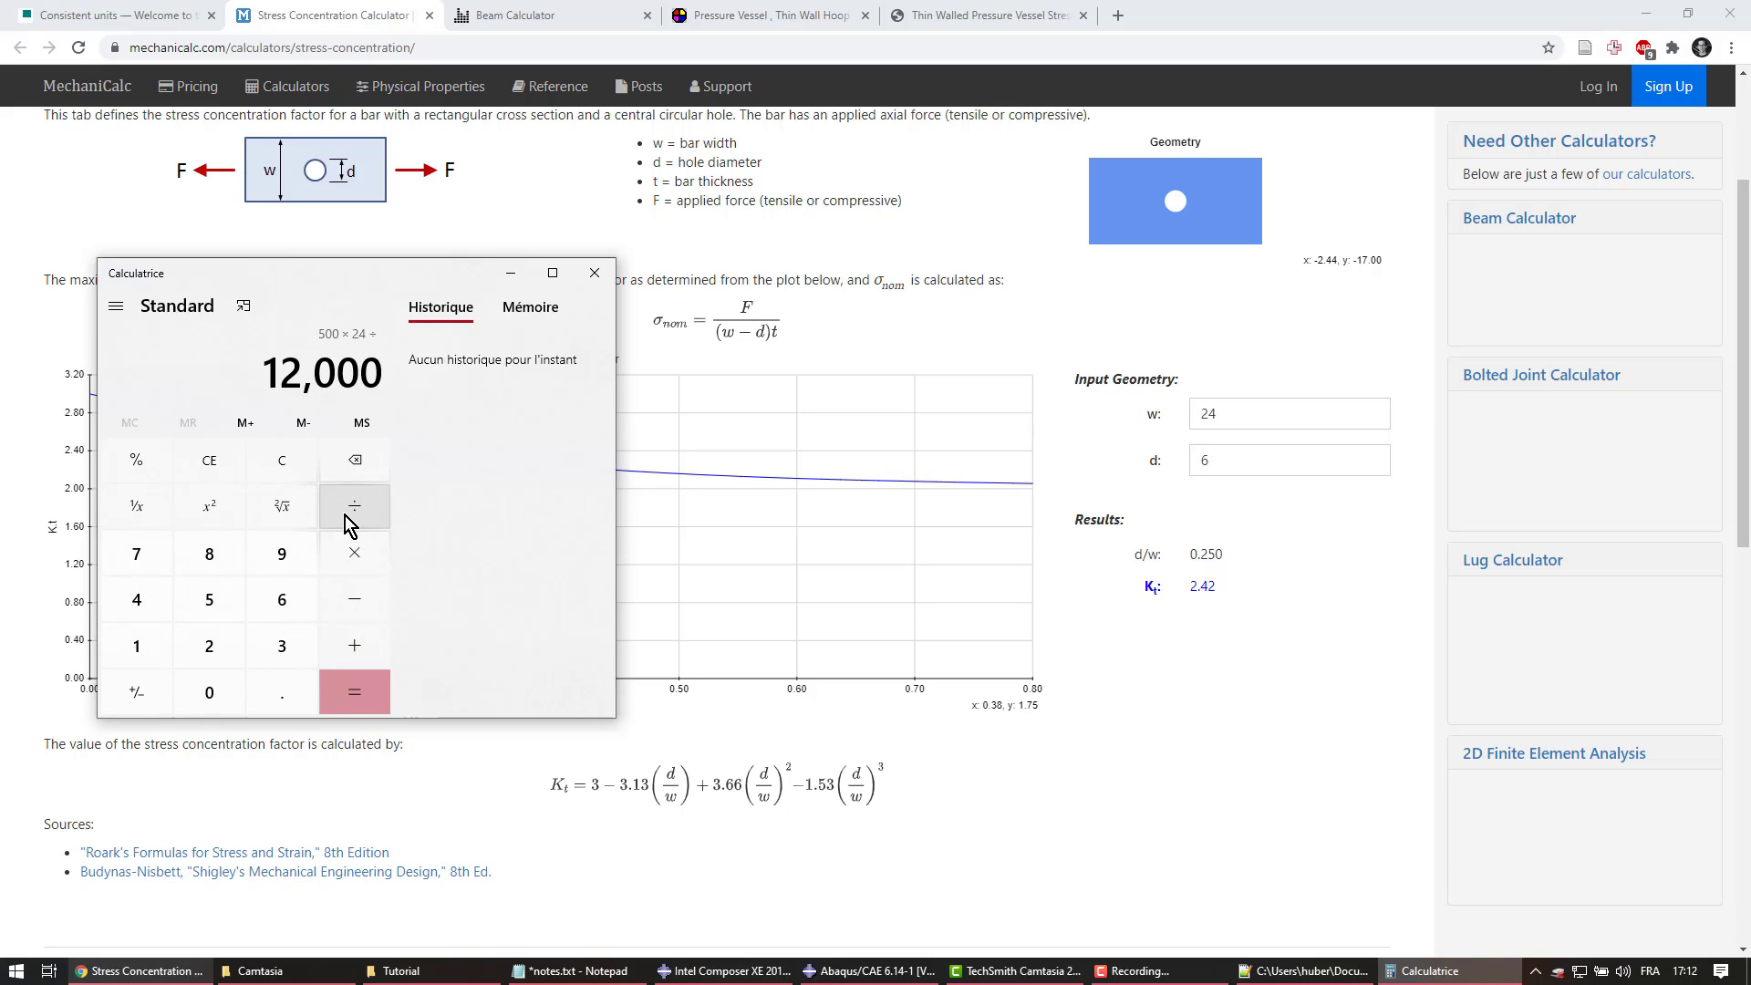
click(137, 651)
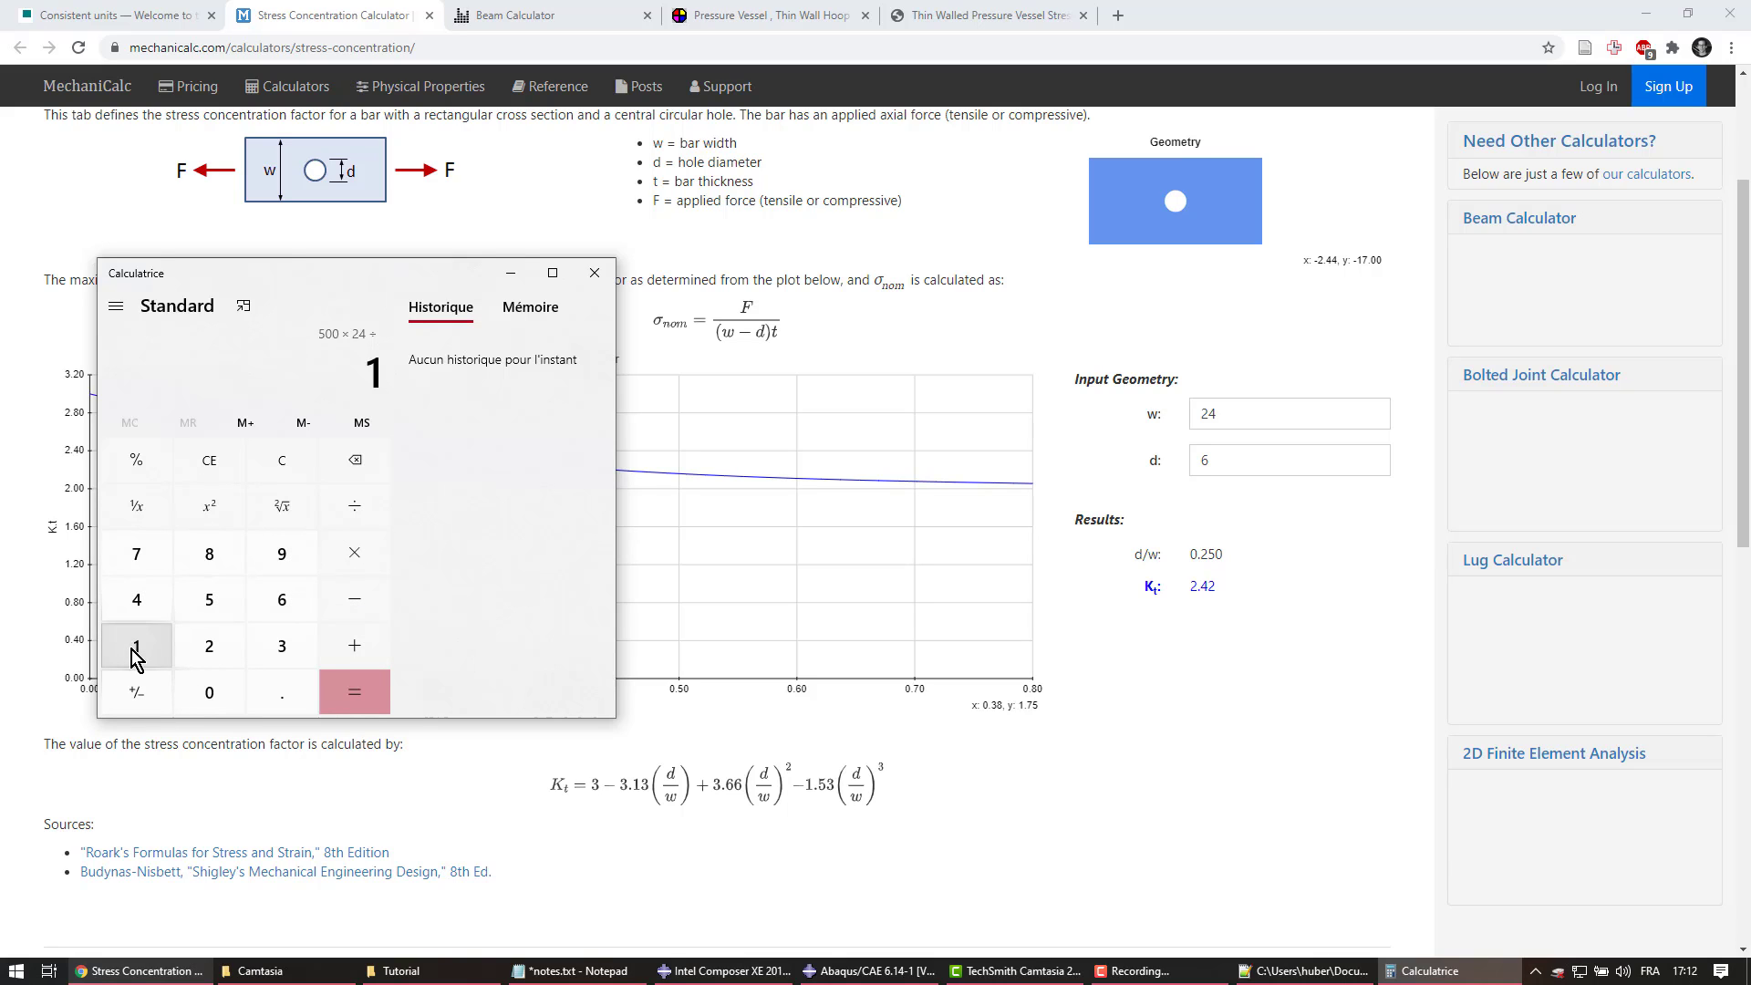
click(208, 556)
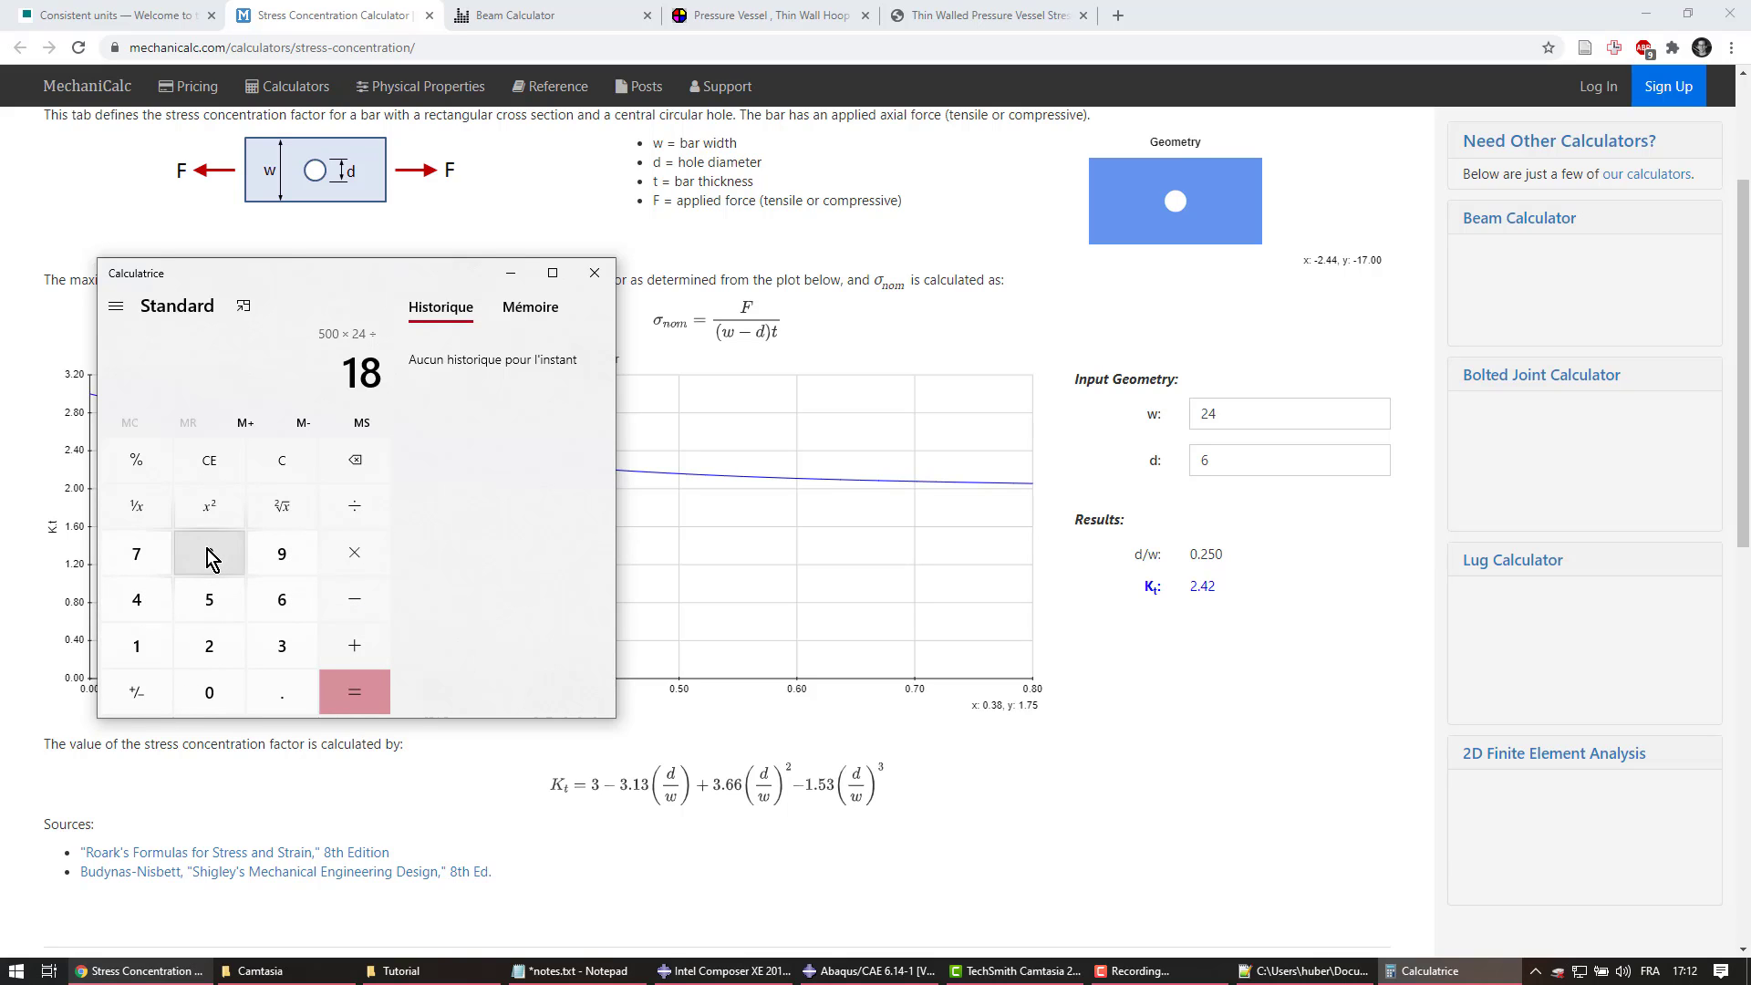
click(355, 701)
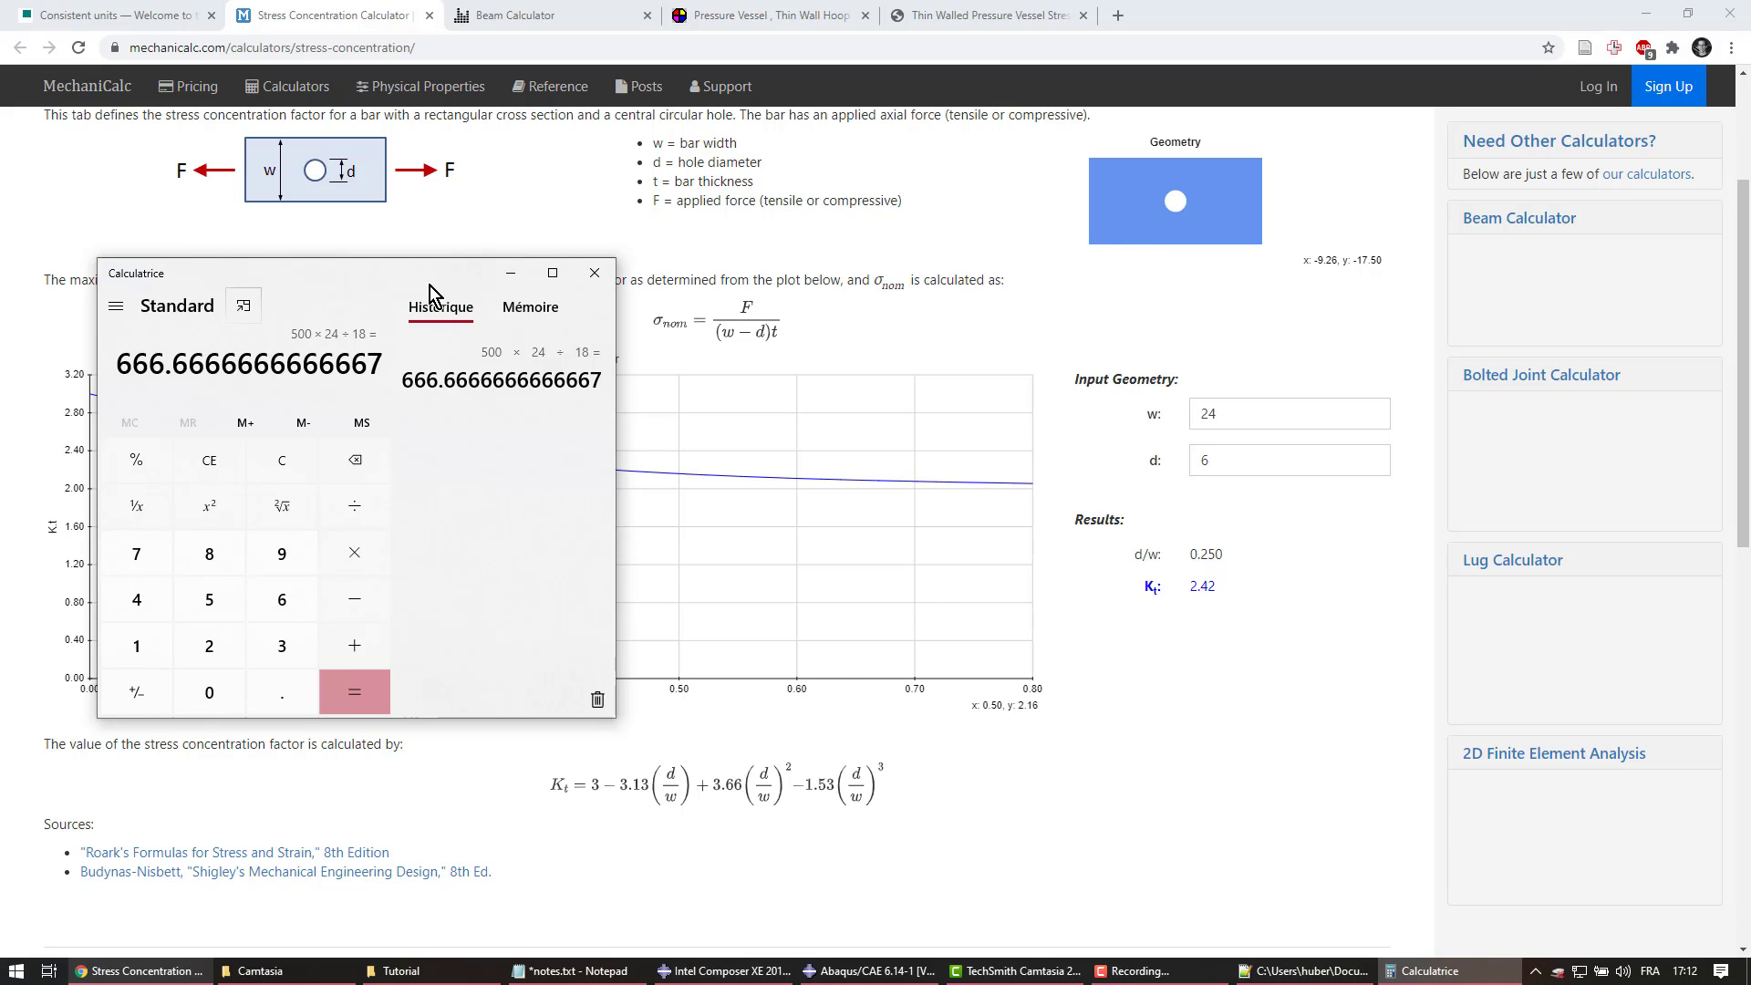
Multiply the nominal stress by Kt 2.42 to get 1,613.33, then return to Abaqus/CAE
drag(249, 267, 707, 249)
click(813, 536)
click(667, 628)
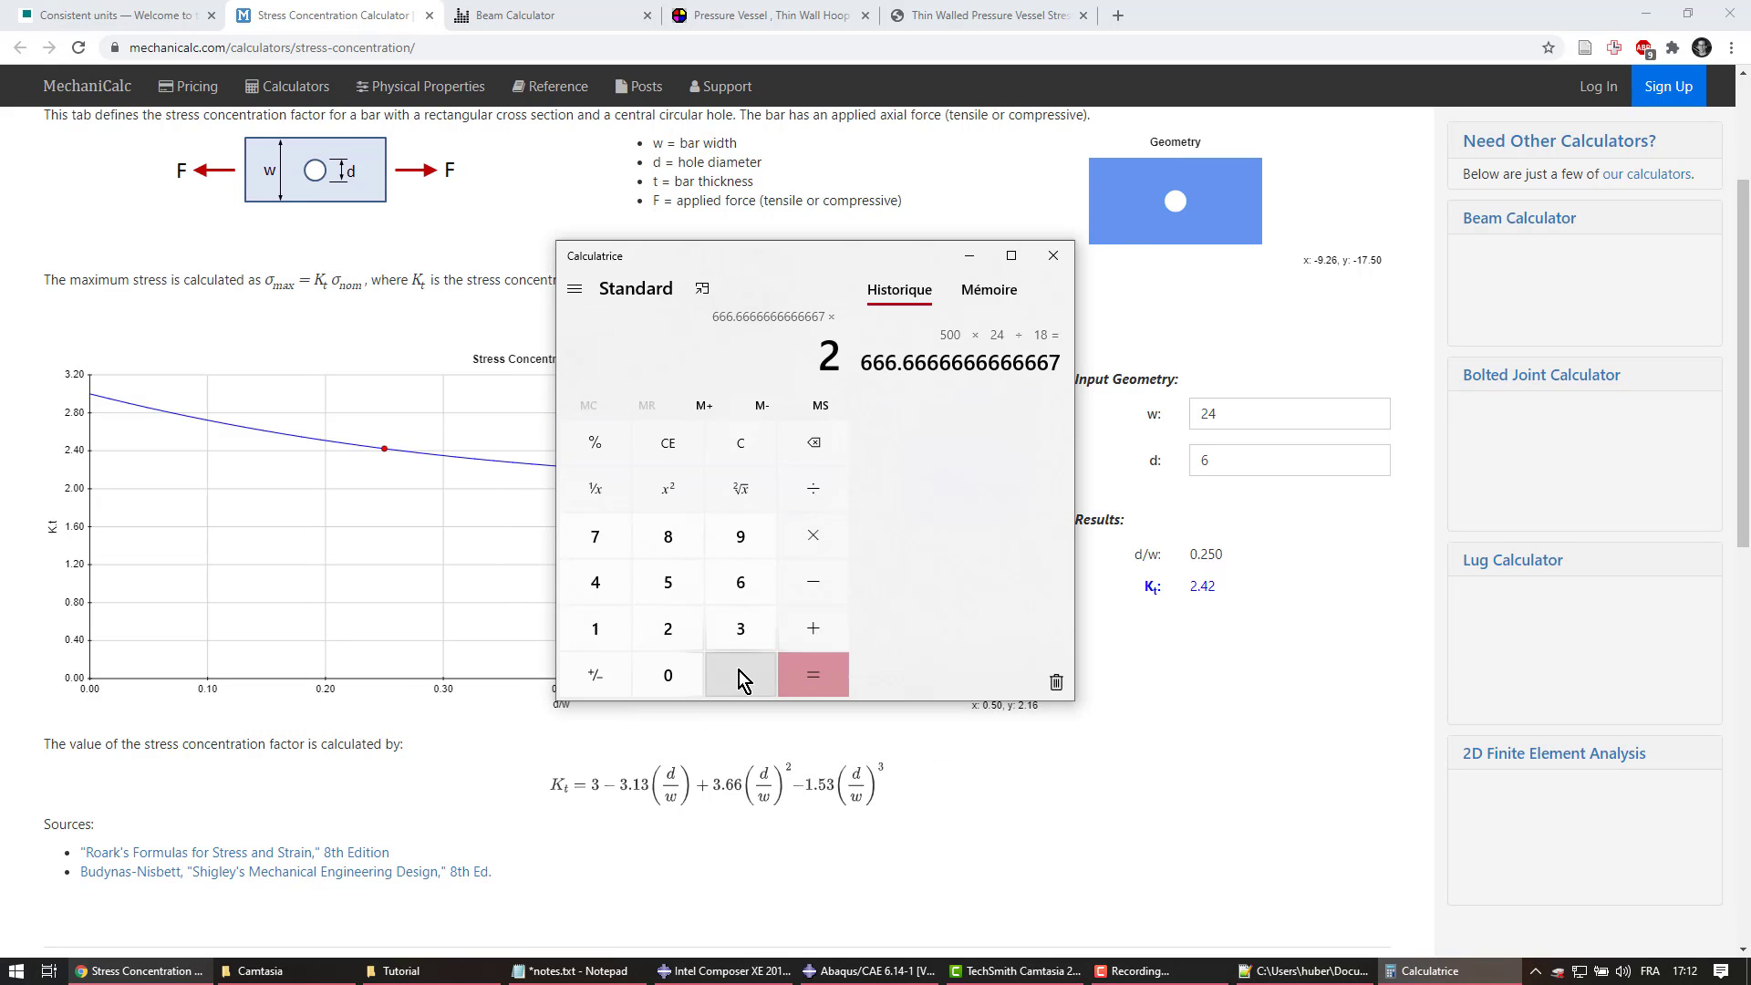
click(740, 675)
click(602, 587)
click(668, 629)
click(825, 682)
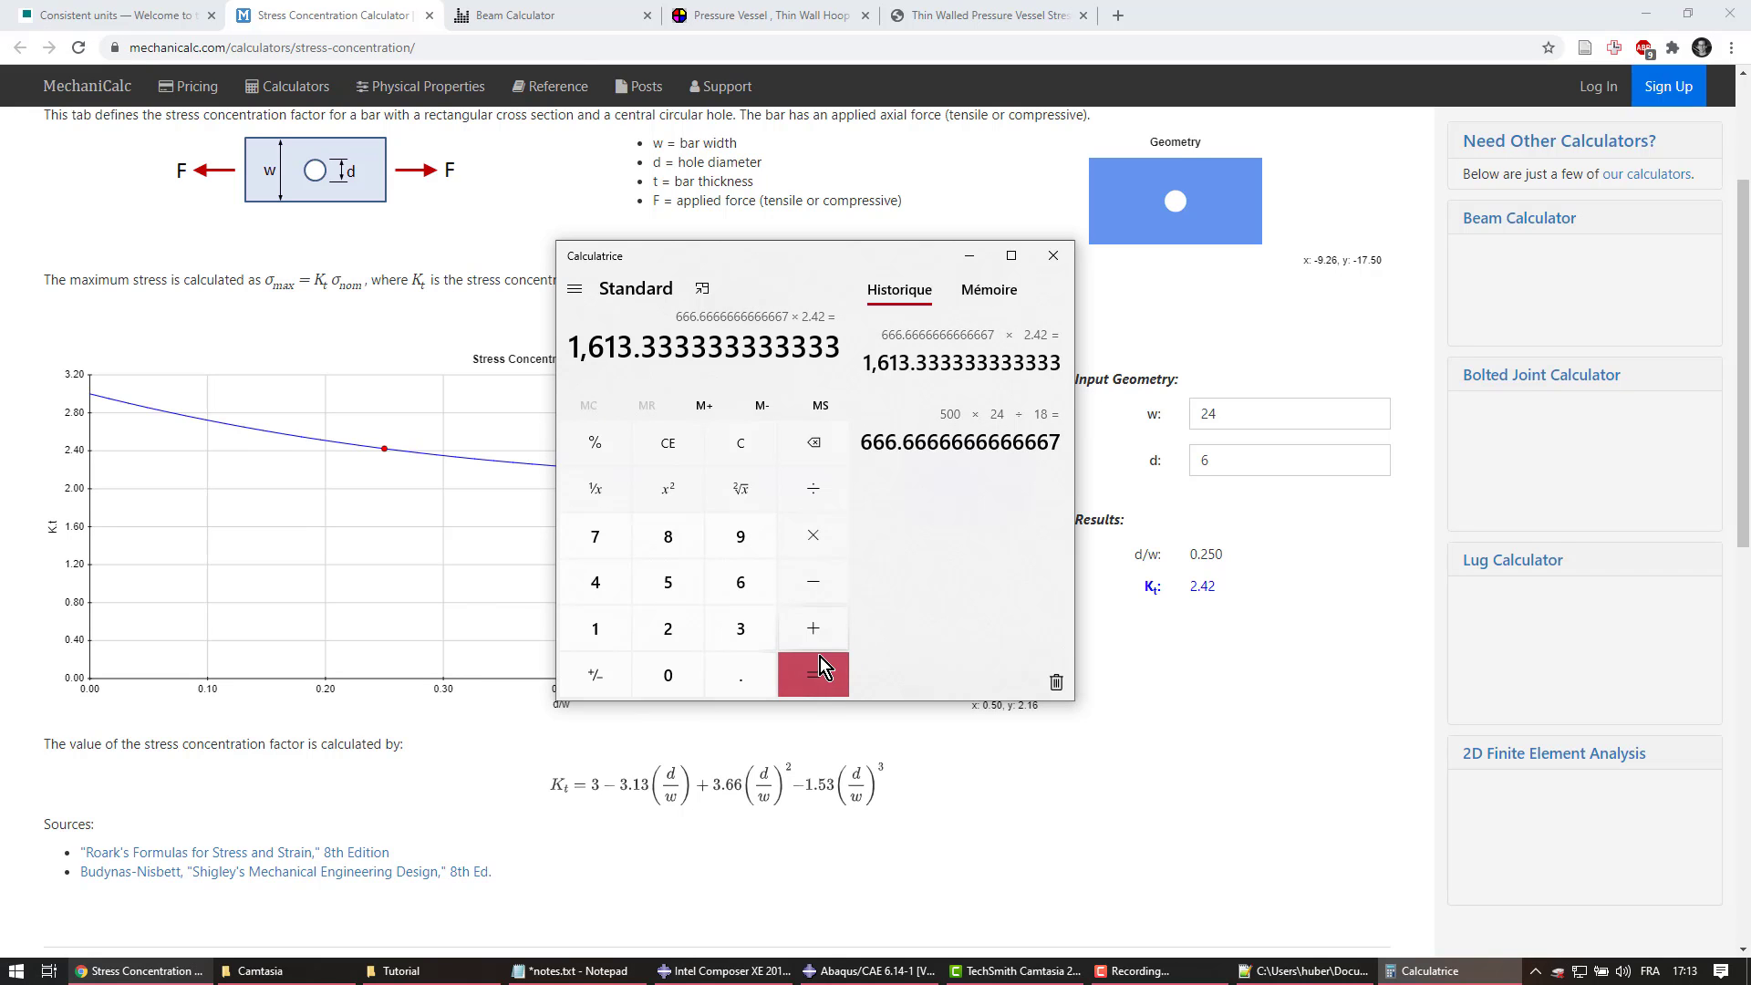
key(alt+Tab)
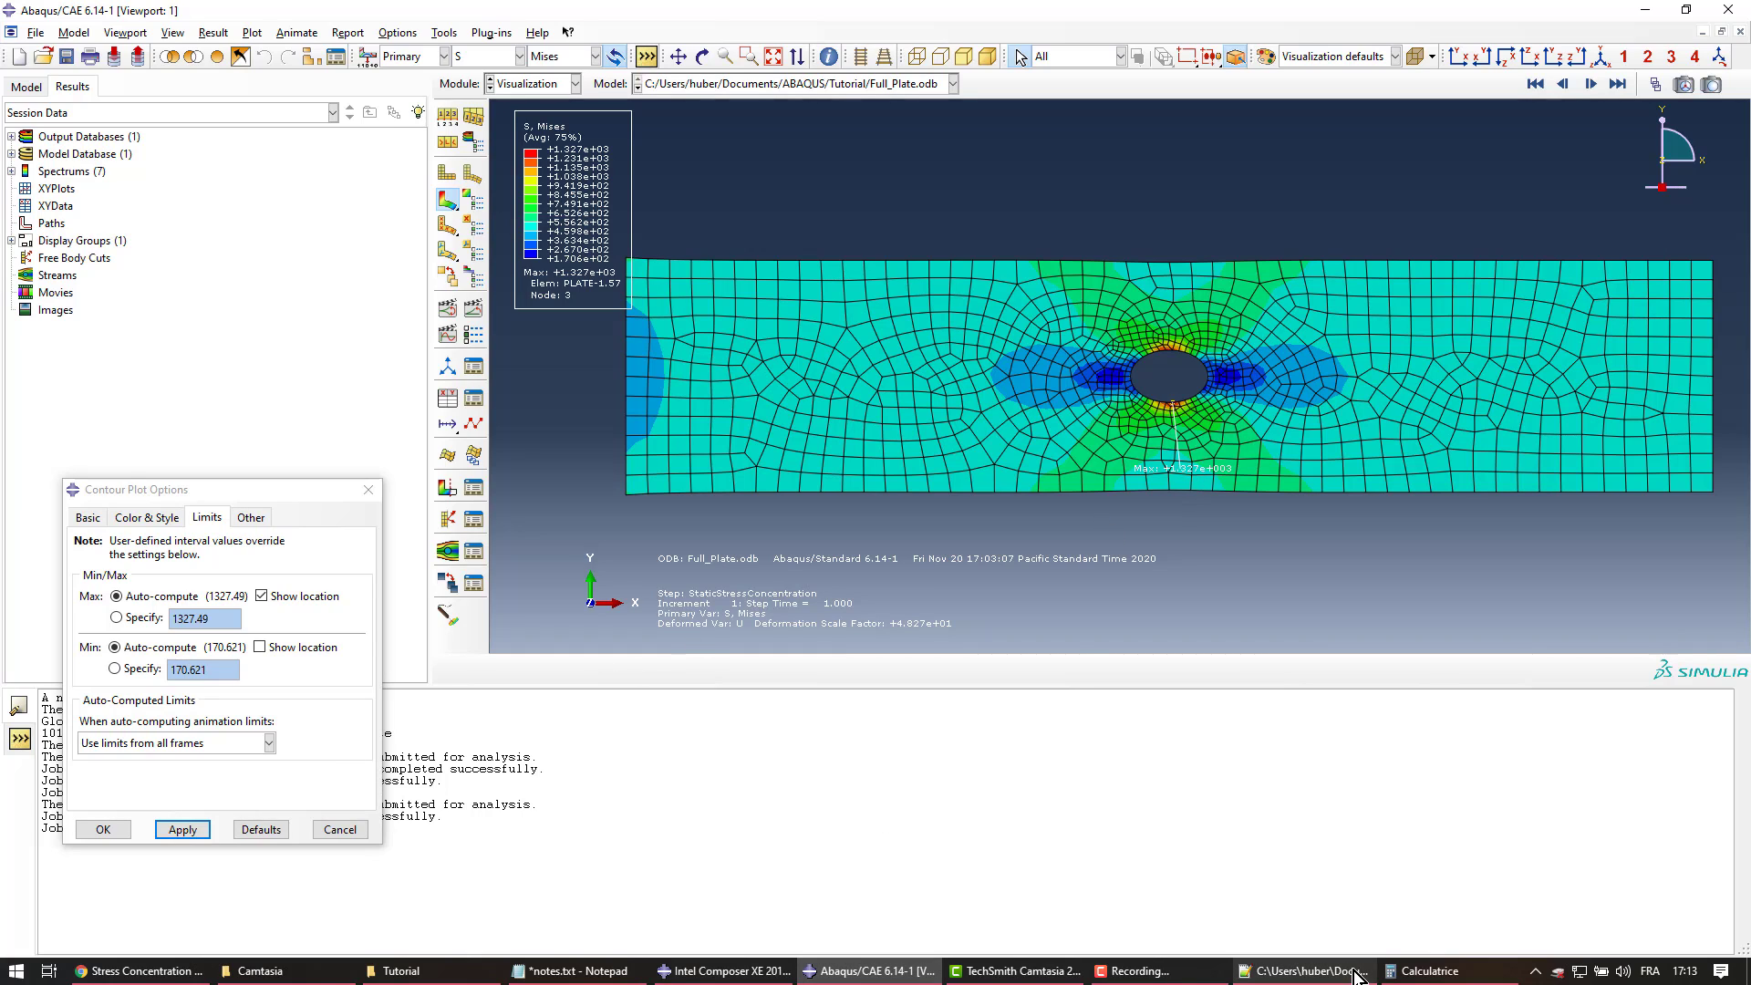
Move Calculator aside and compare the refined mesh's +1.589e+03 peak Mises stress with 1,613.33
click(1423, 972)
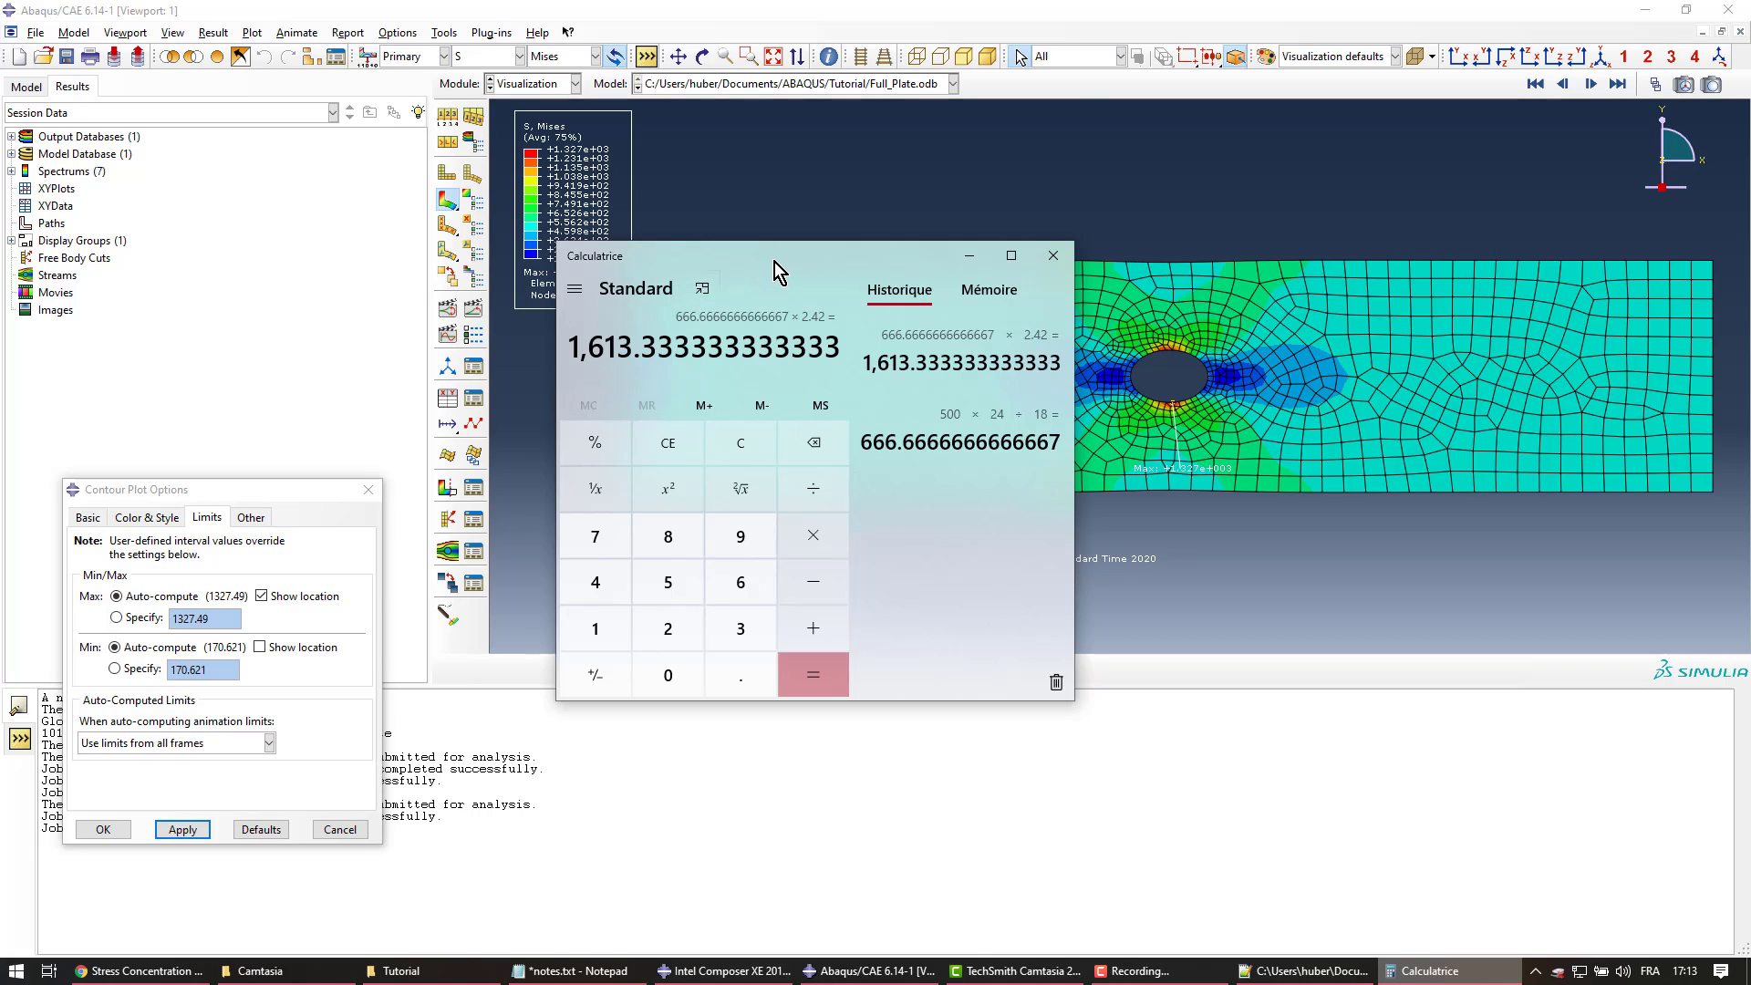
drag(774, 261, 453, 218)
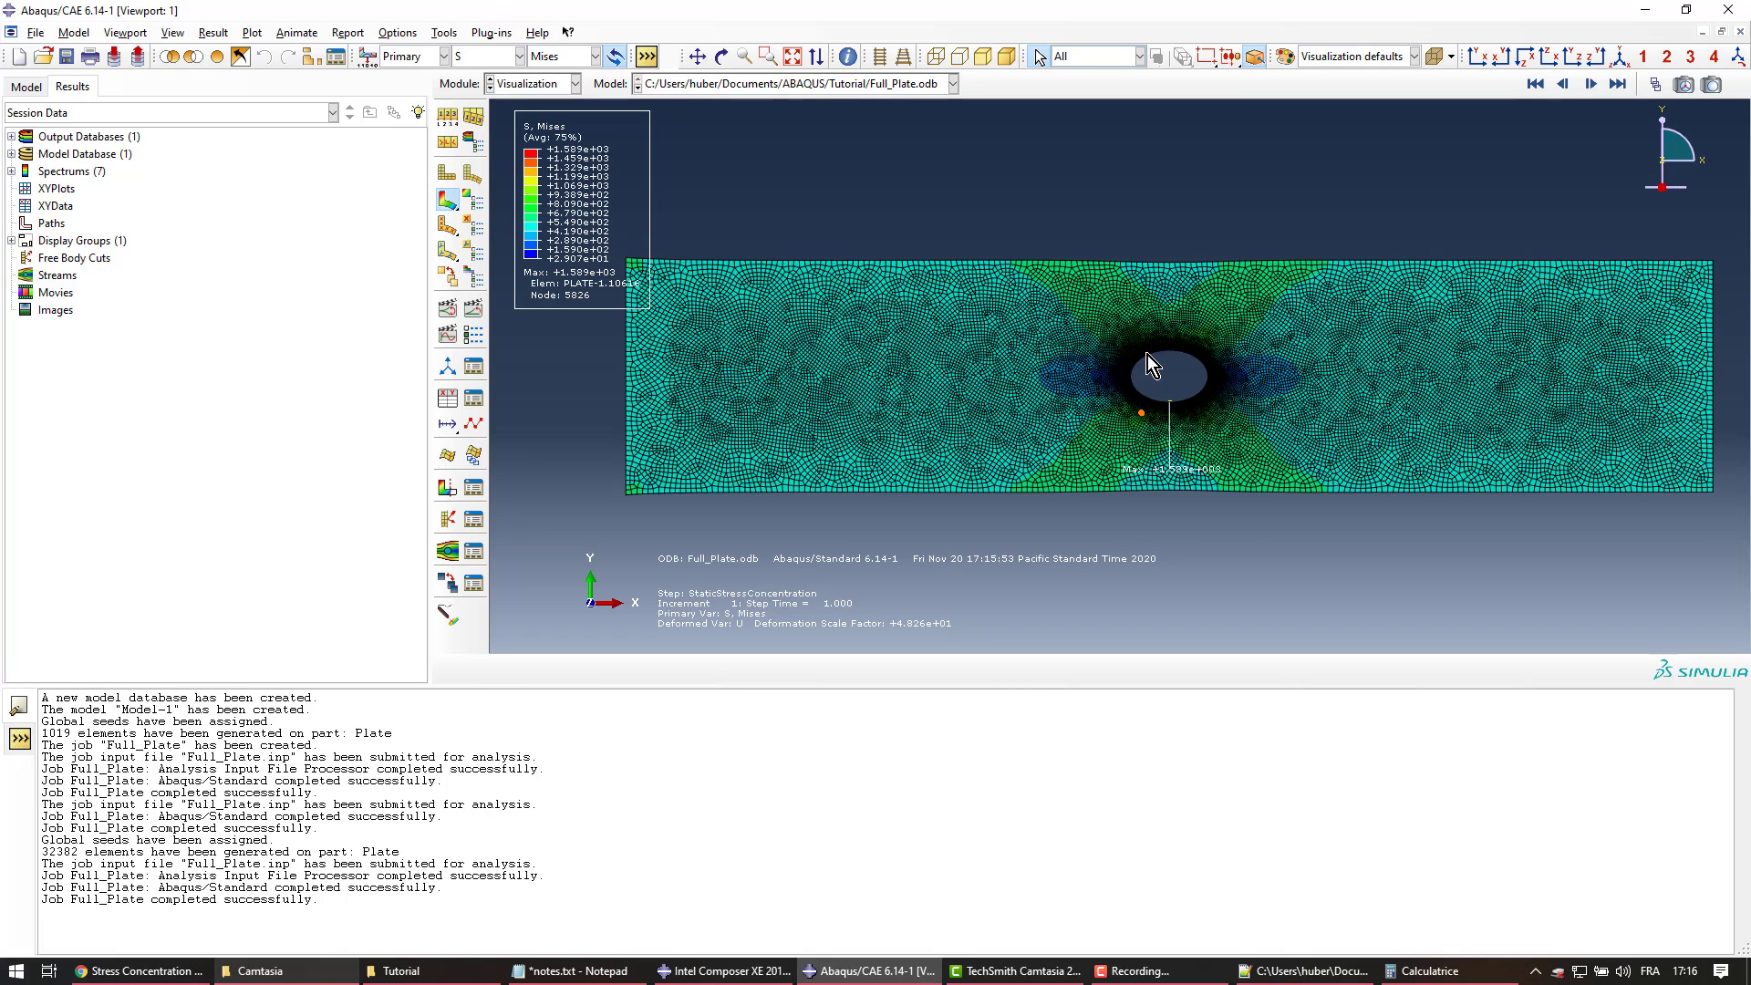
click(1196, 431)
click(1431, 970)
drag(500, 221, 407, 433)
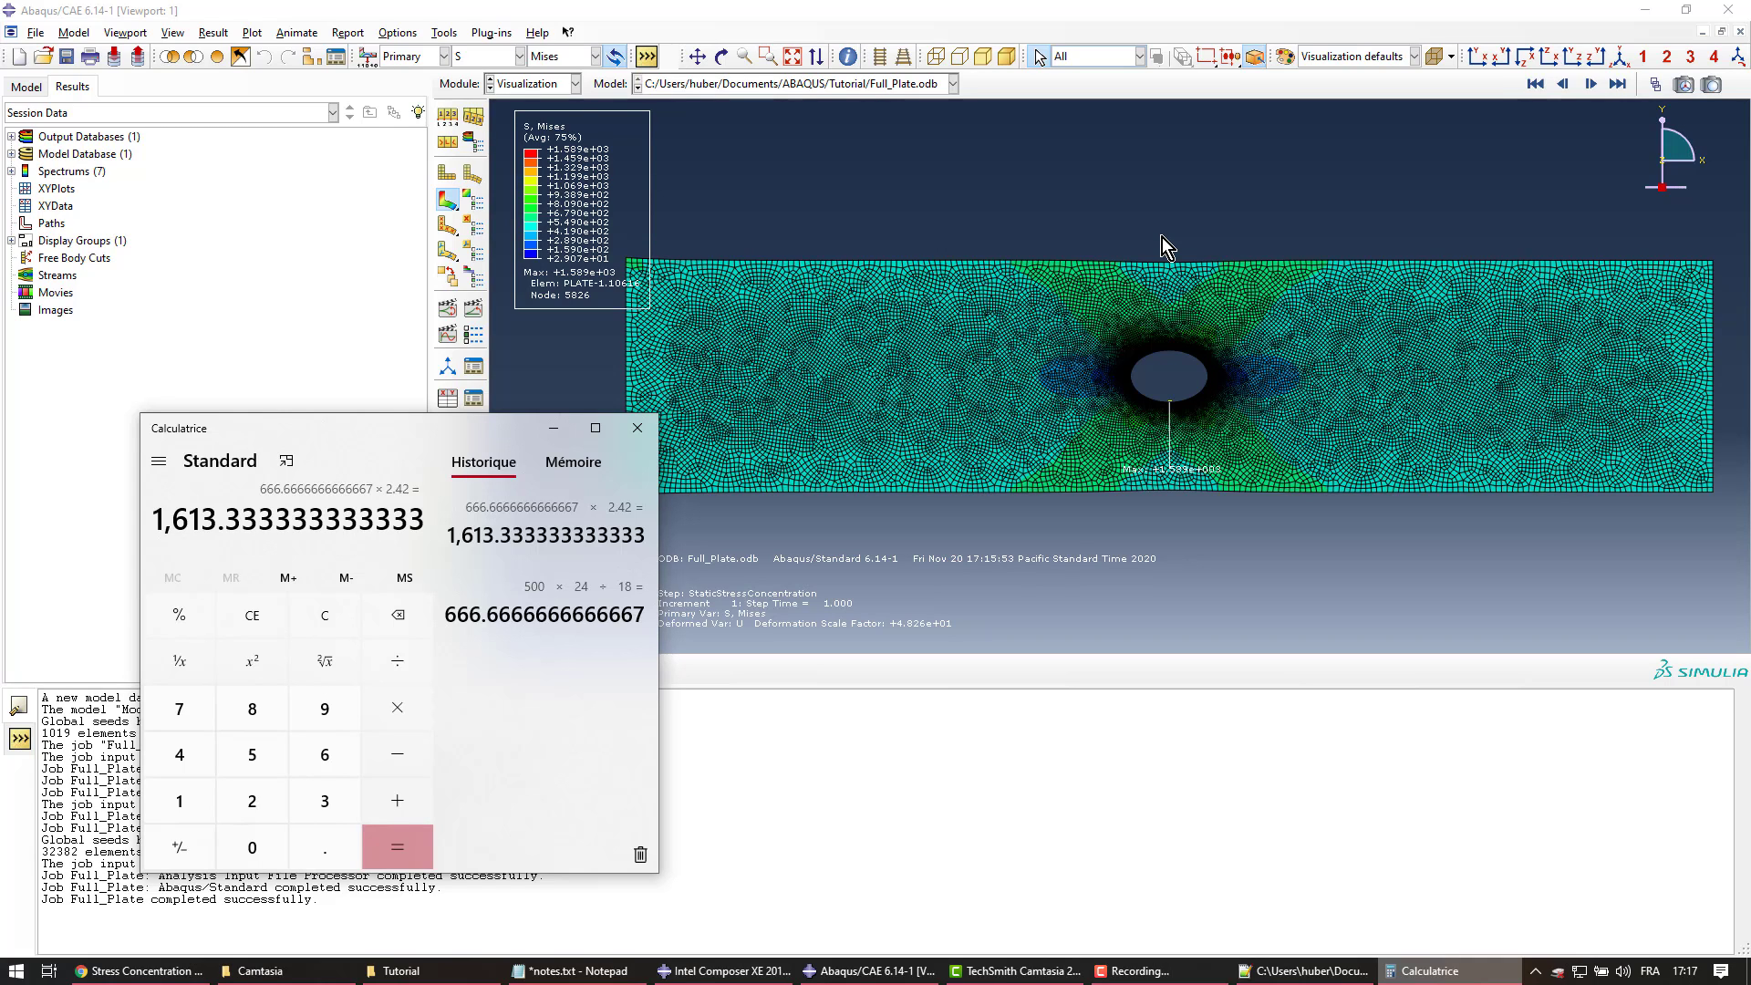
click(1153, 268)
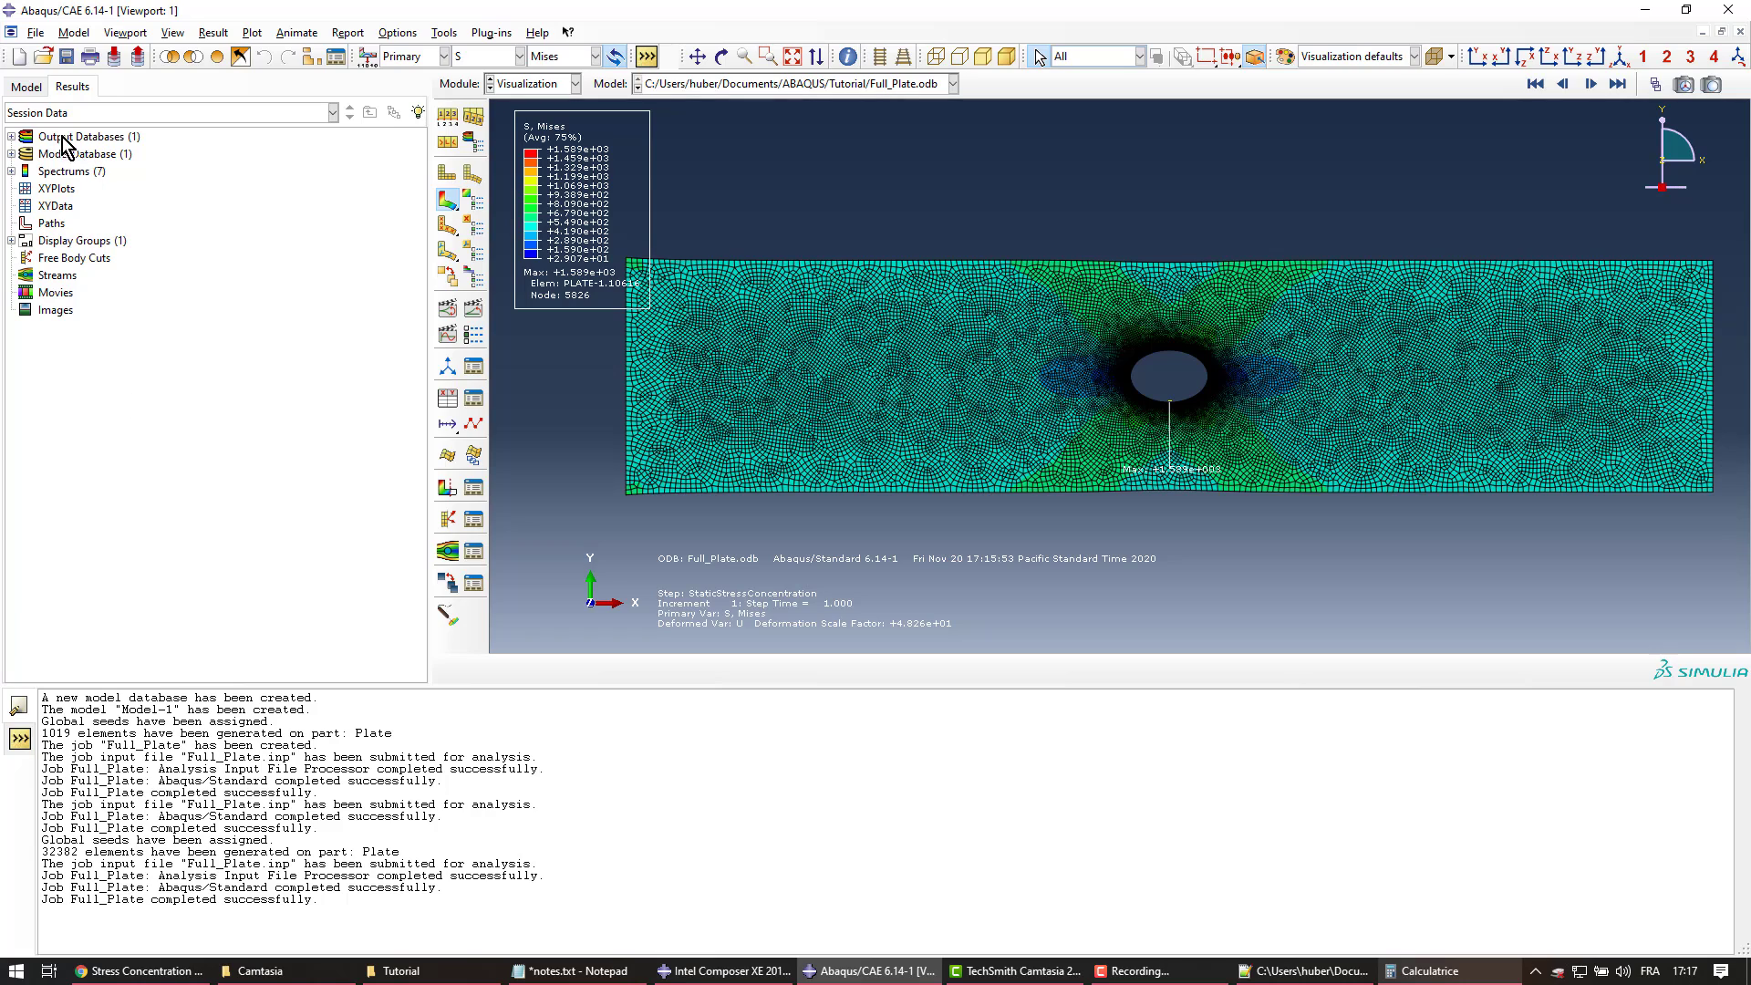
Create a new model named Quarter_Plate
click(25, 87)
scroll(103, 223, up, 2)
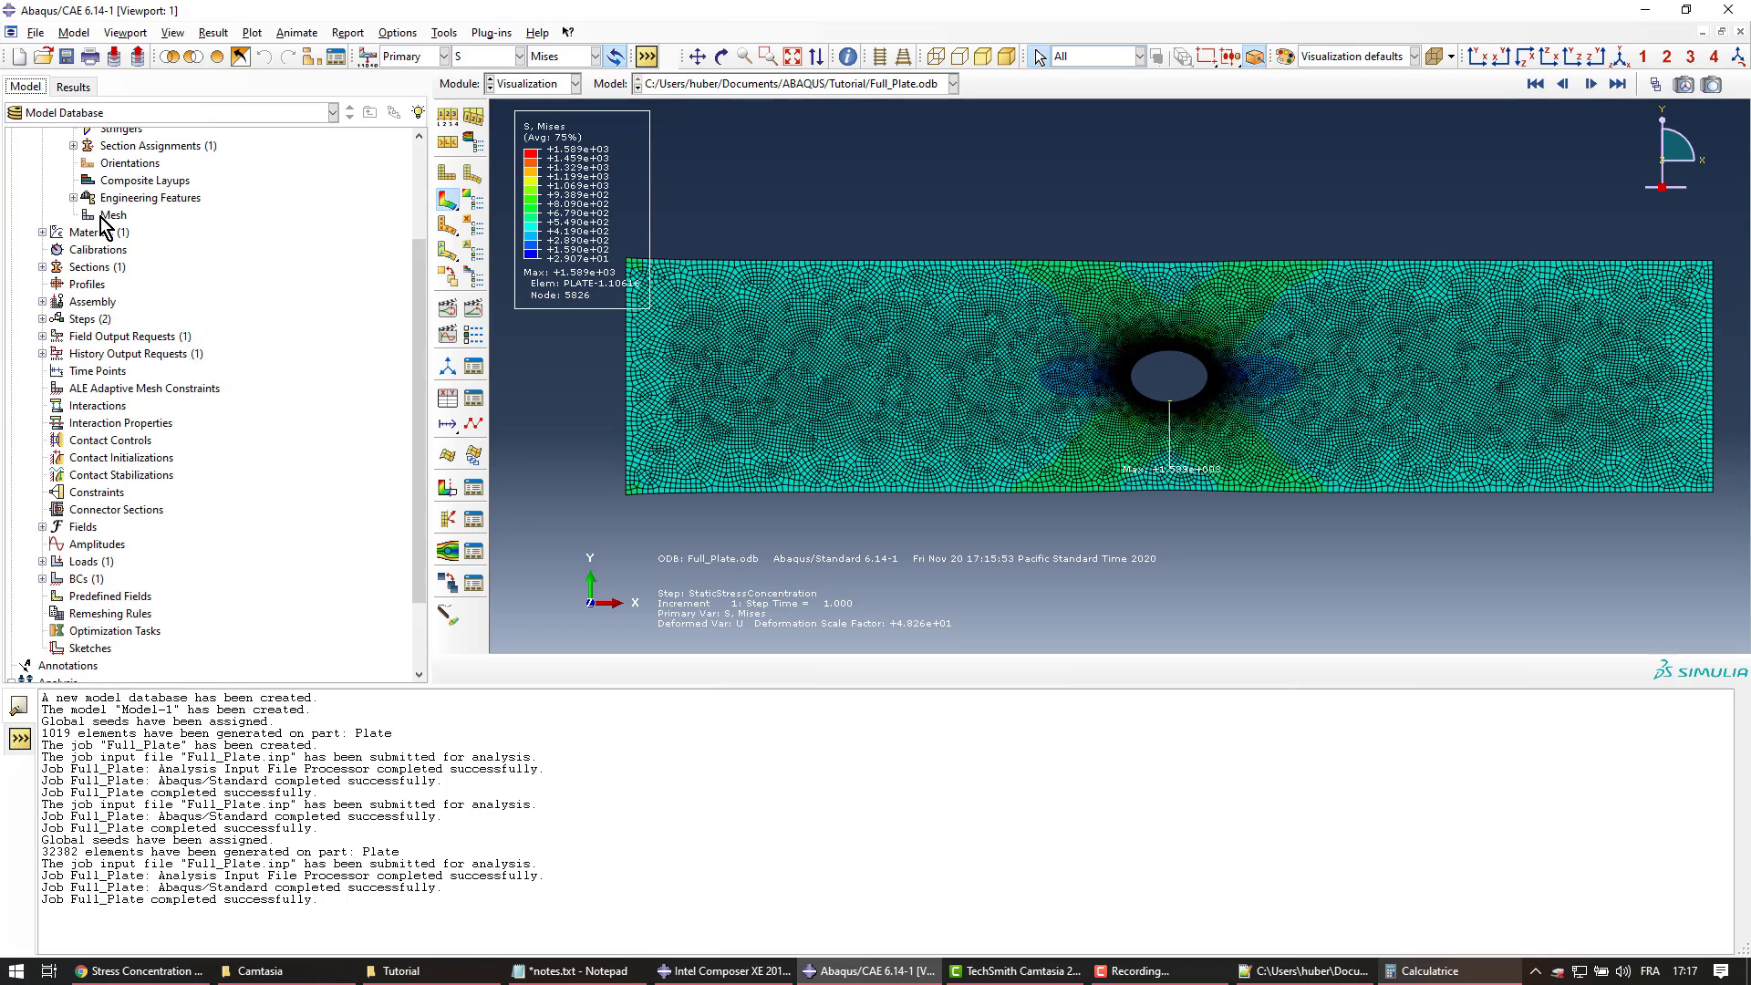
scroll(103, 223, up, 3)
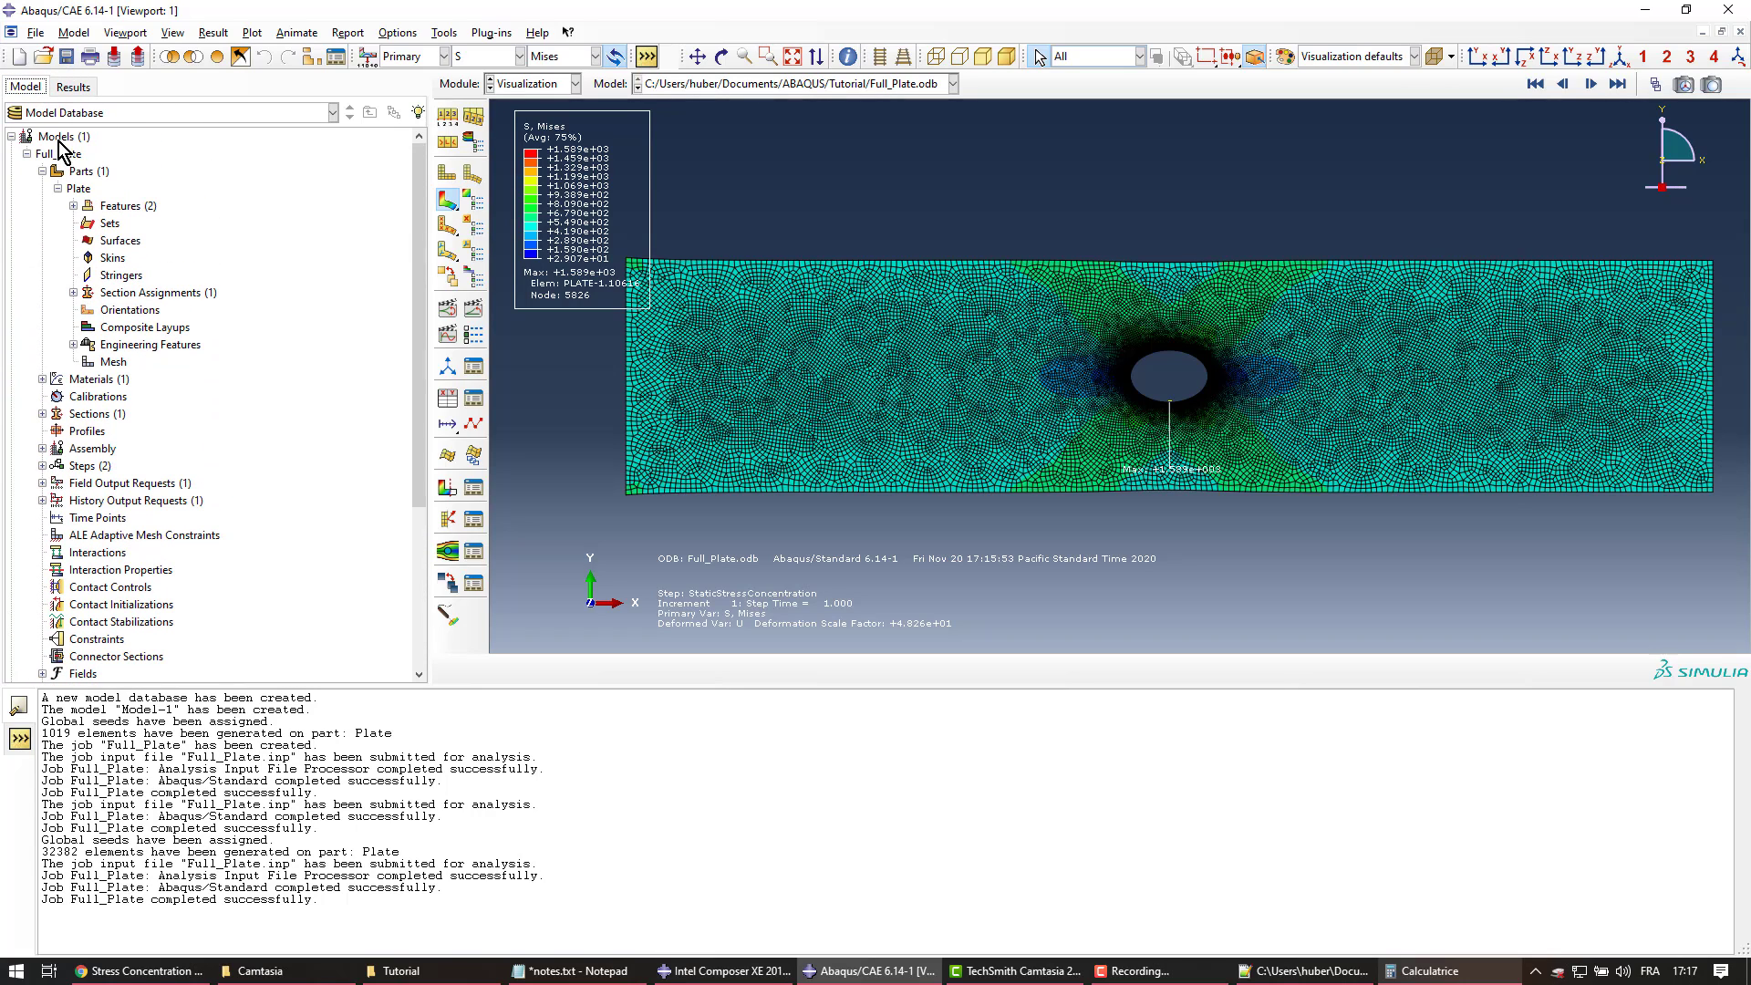
double_click(59, 138)
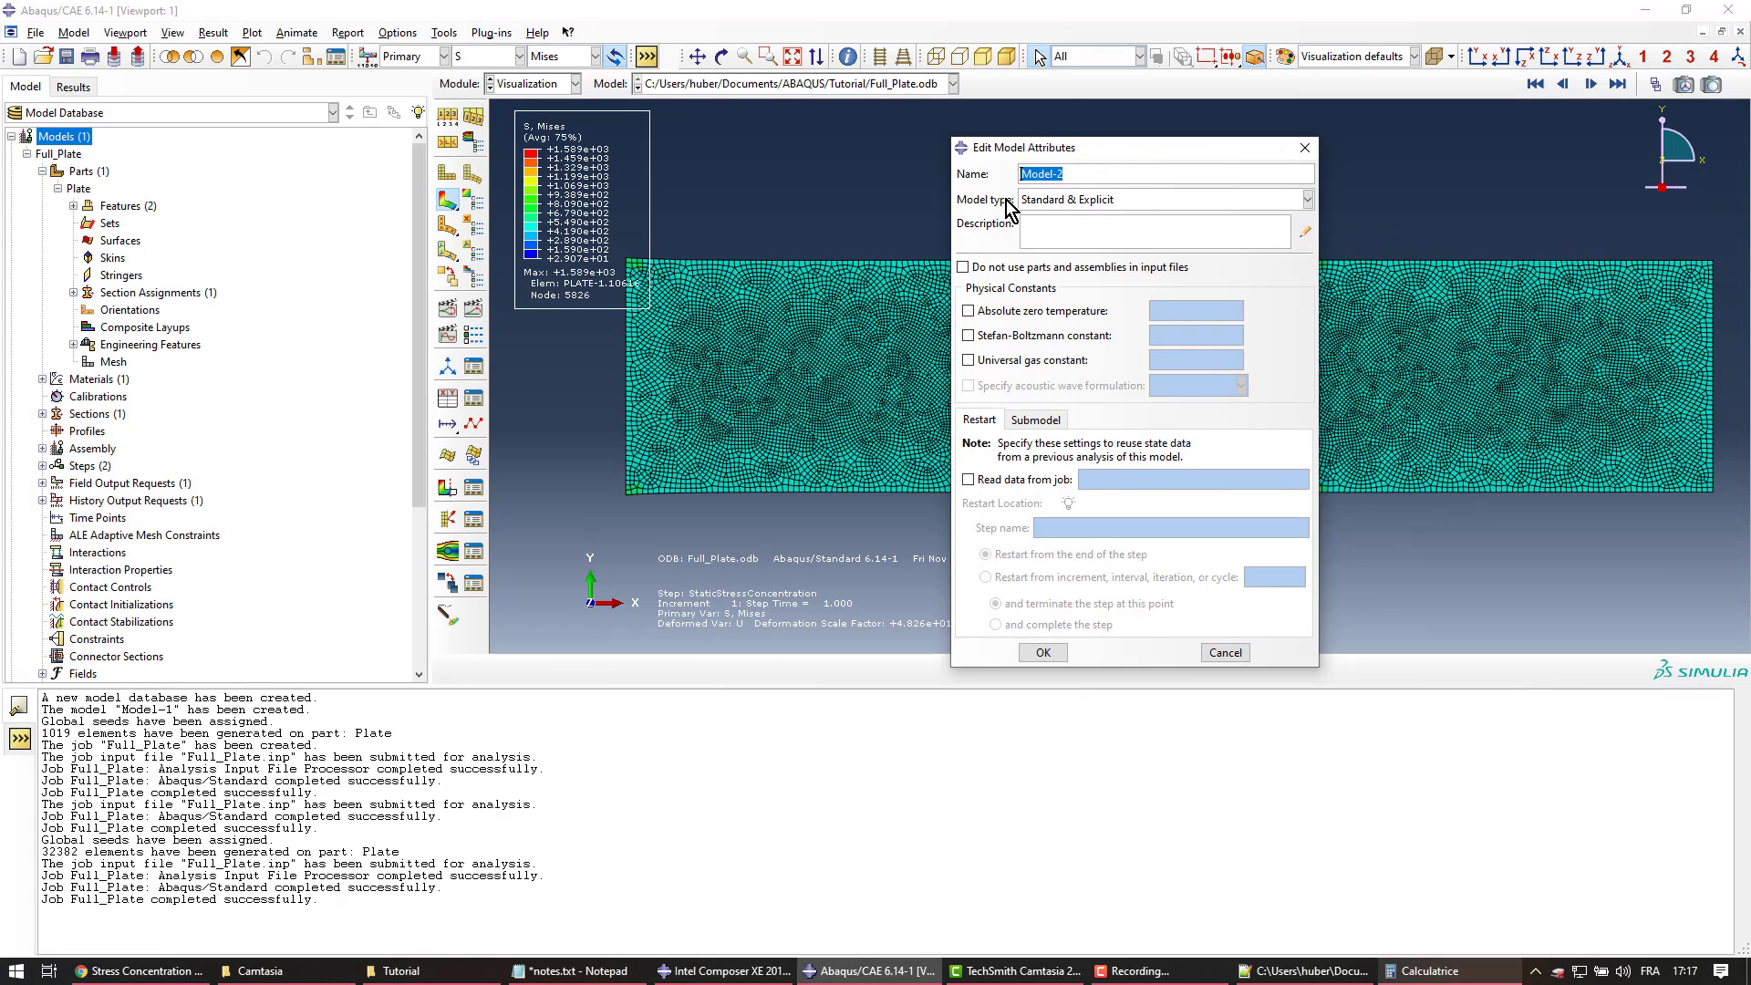
text(Quarter_Plate)
click(1056, 653)
Create the Plate part and sketch its rectangle
click(81, 188)
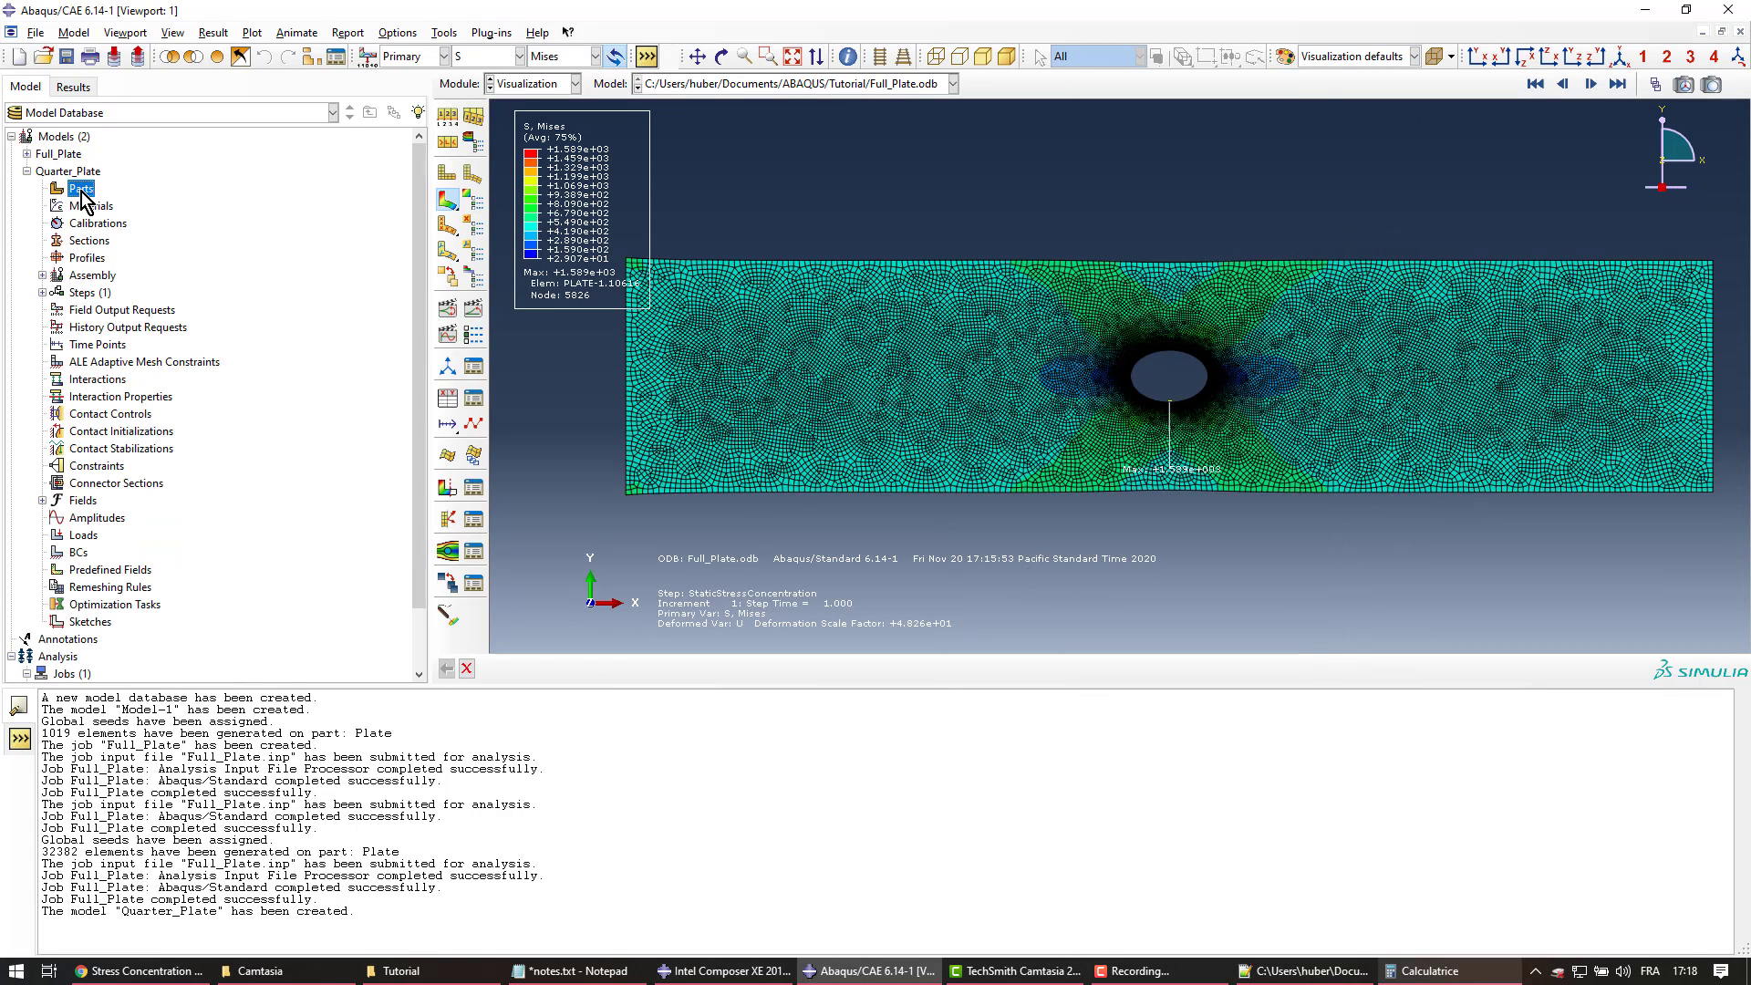
double_click(81, 189)
text(Plate)
click(573, 536)
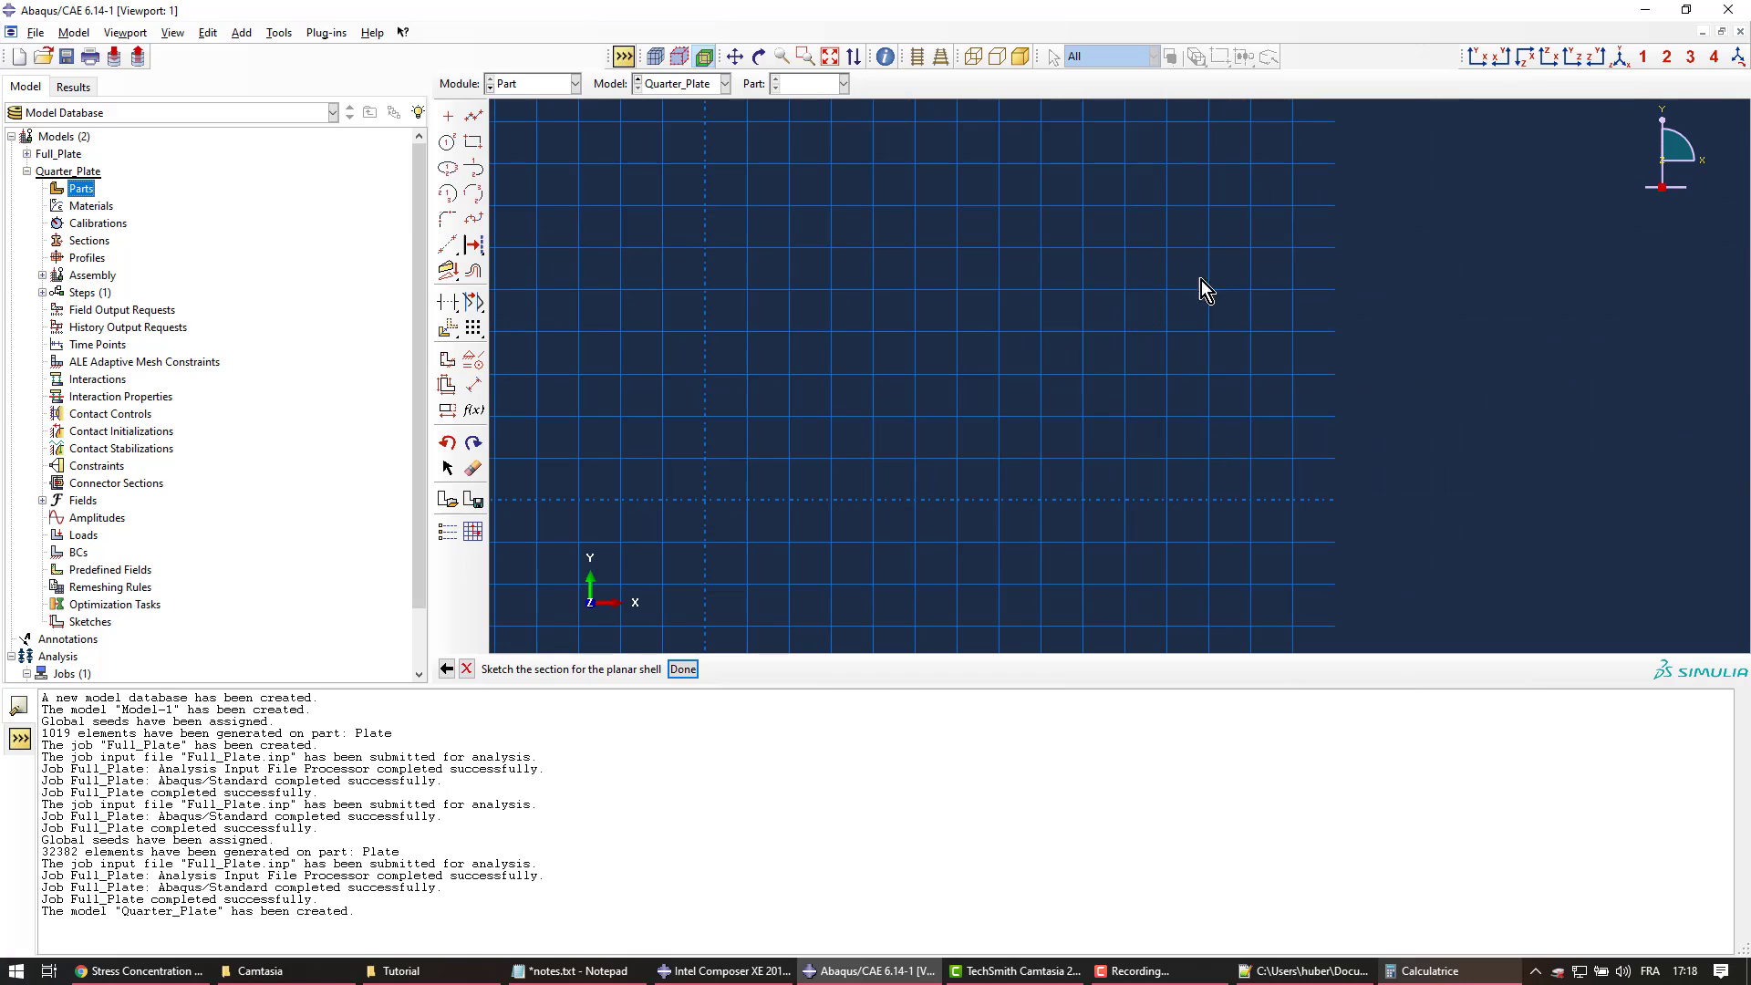
click(473, 141)
click(708, 496)
click(1120, 404)
key(Escape)
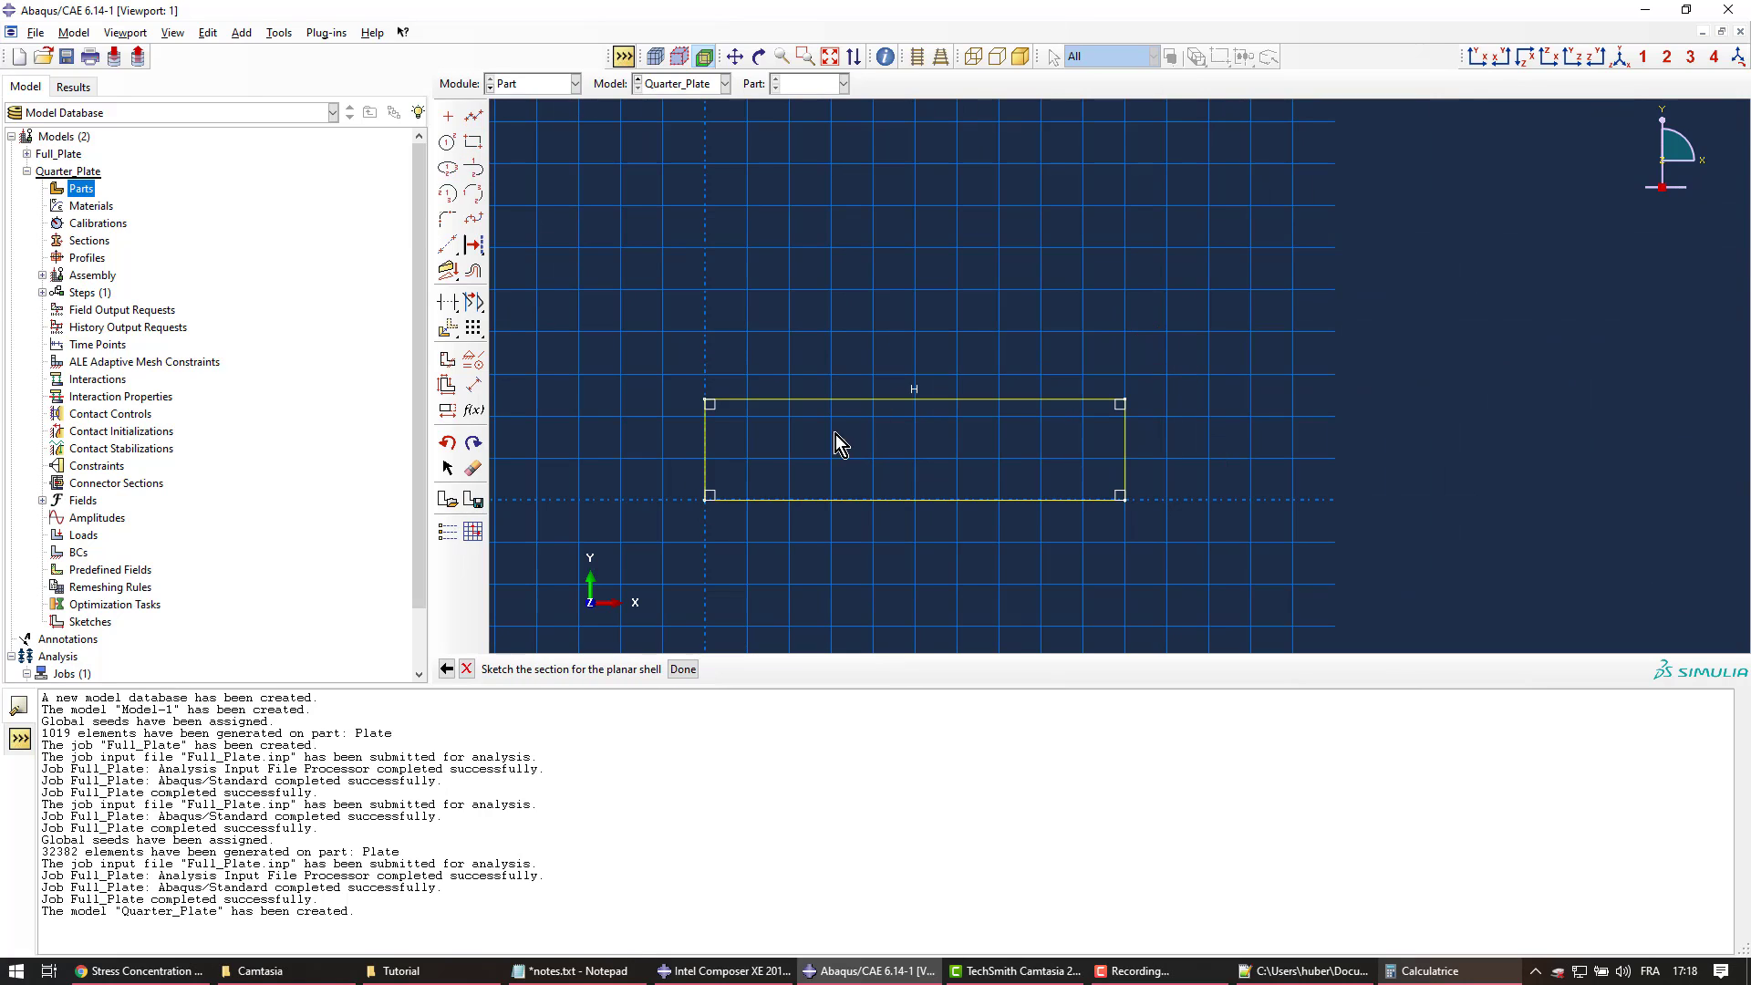
Add a circle at the rectangle's lower-left corner and trim it into a quarter-circle notch
click(447, 141)
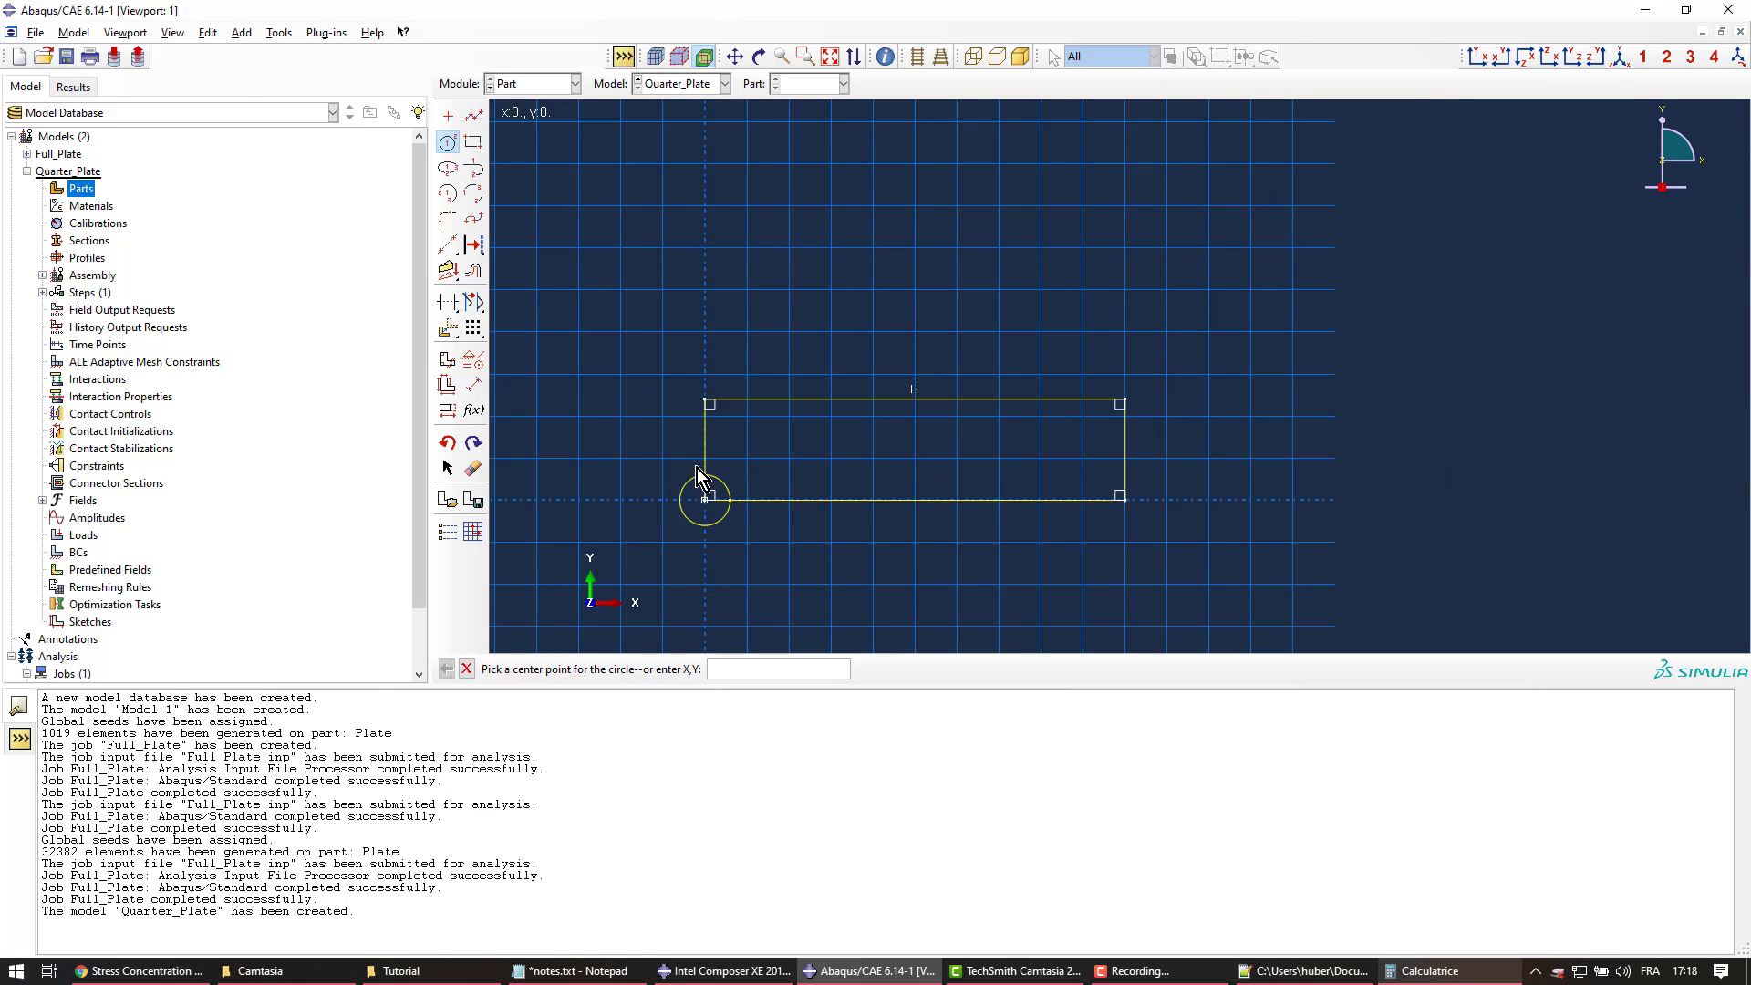
click(473, 468)
click(699, 527)
click(447, 302)
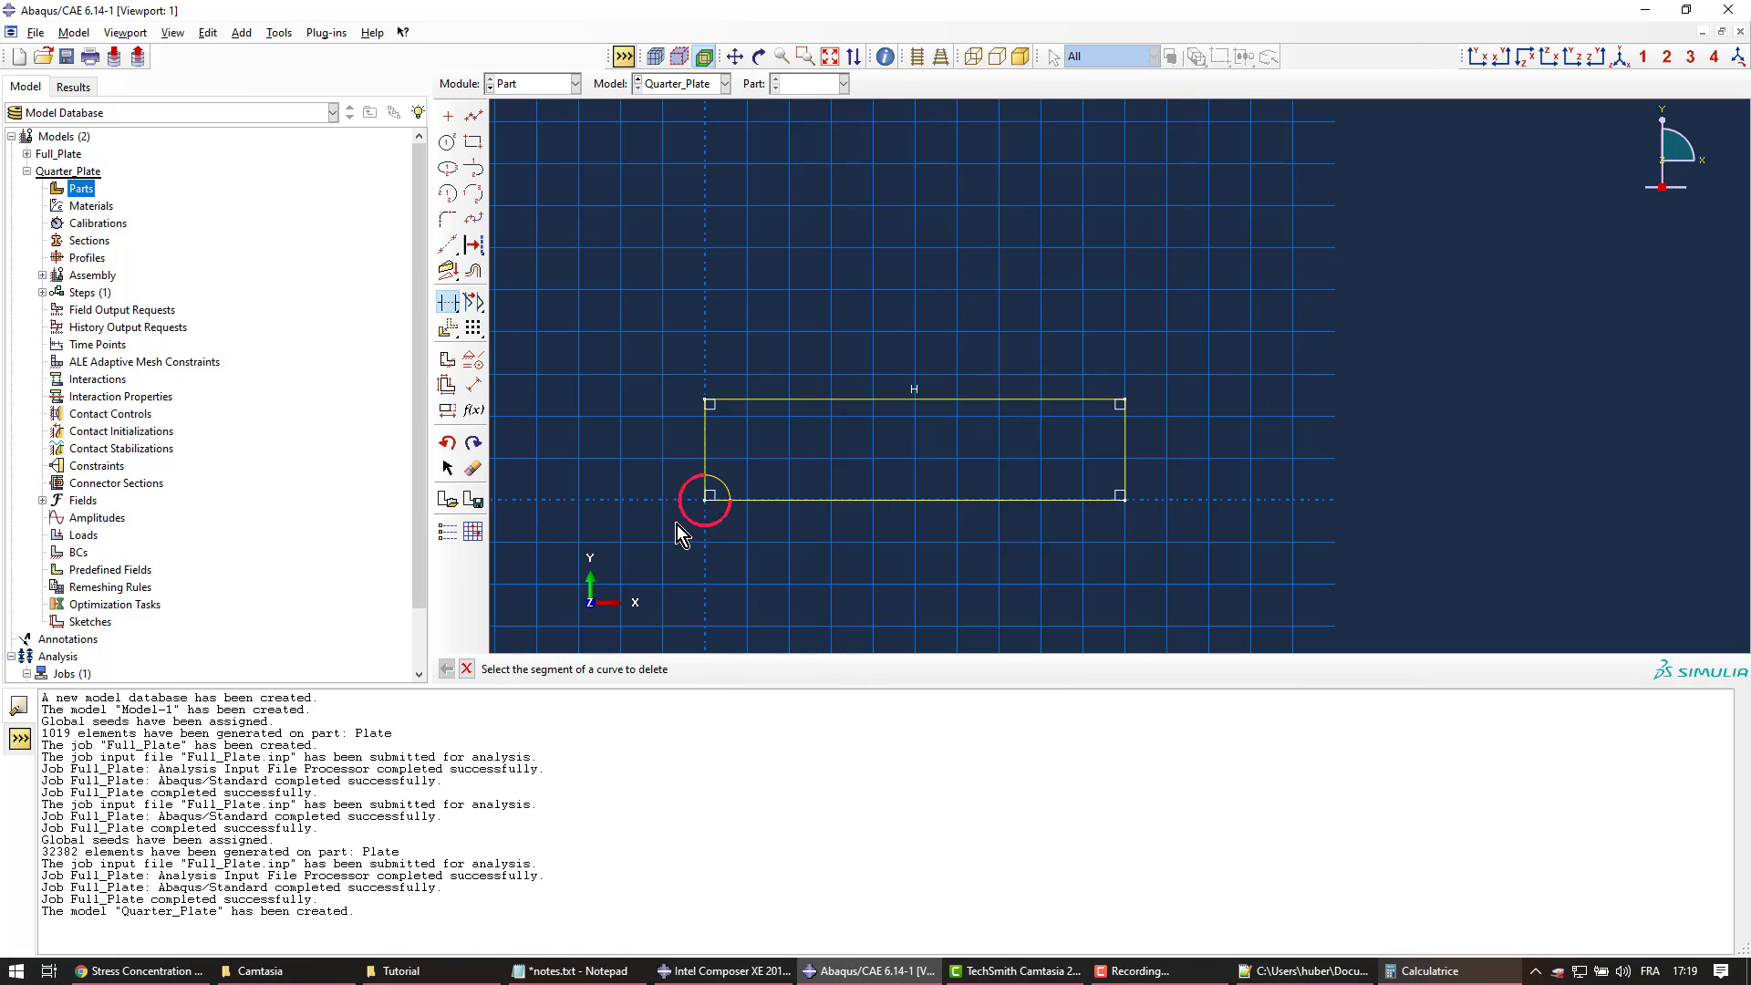
click(676, 523)
click(718, 501)
click(705, 494)
middle_click(718, 304)
Finish the Plate part and create material Beskar with Young's modulus 250e3 and Poisson's ratio 0.3
middle_click(719, 304)
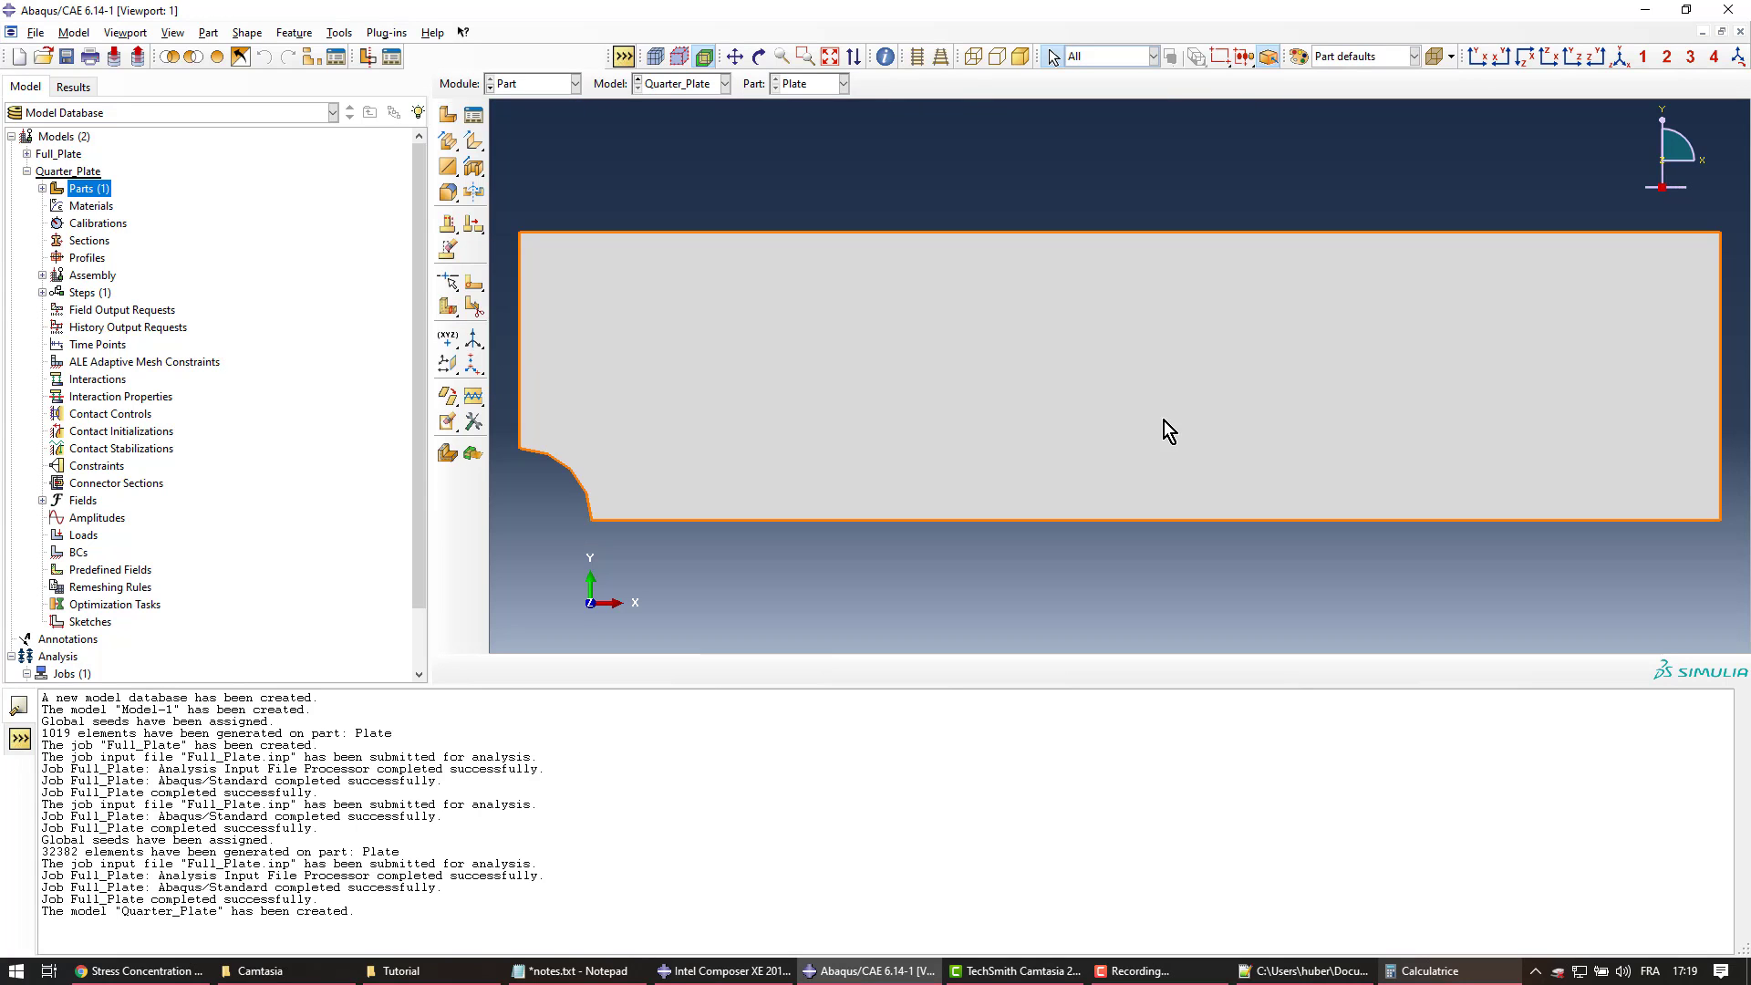
double_click(92, 207)
text(Beskar)
click(722, 421)
mouse_move(742, 441)
click(958, 441)
click(686, 669)
text(250e)
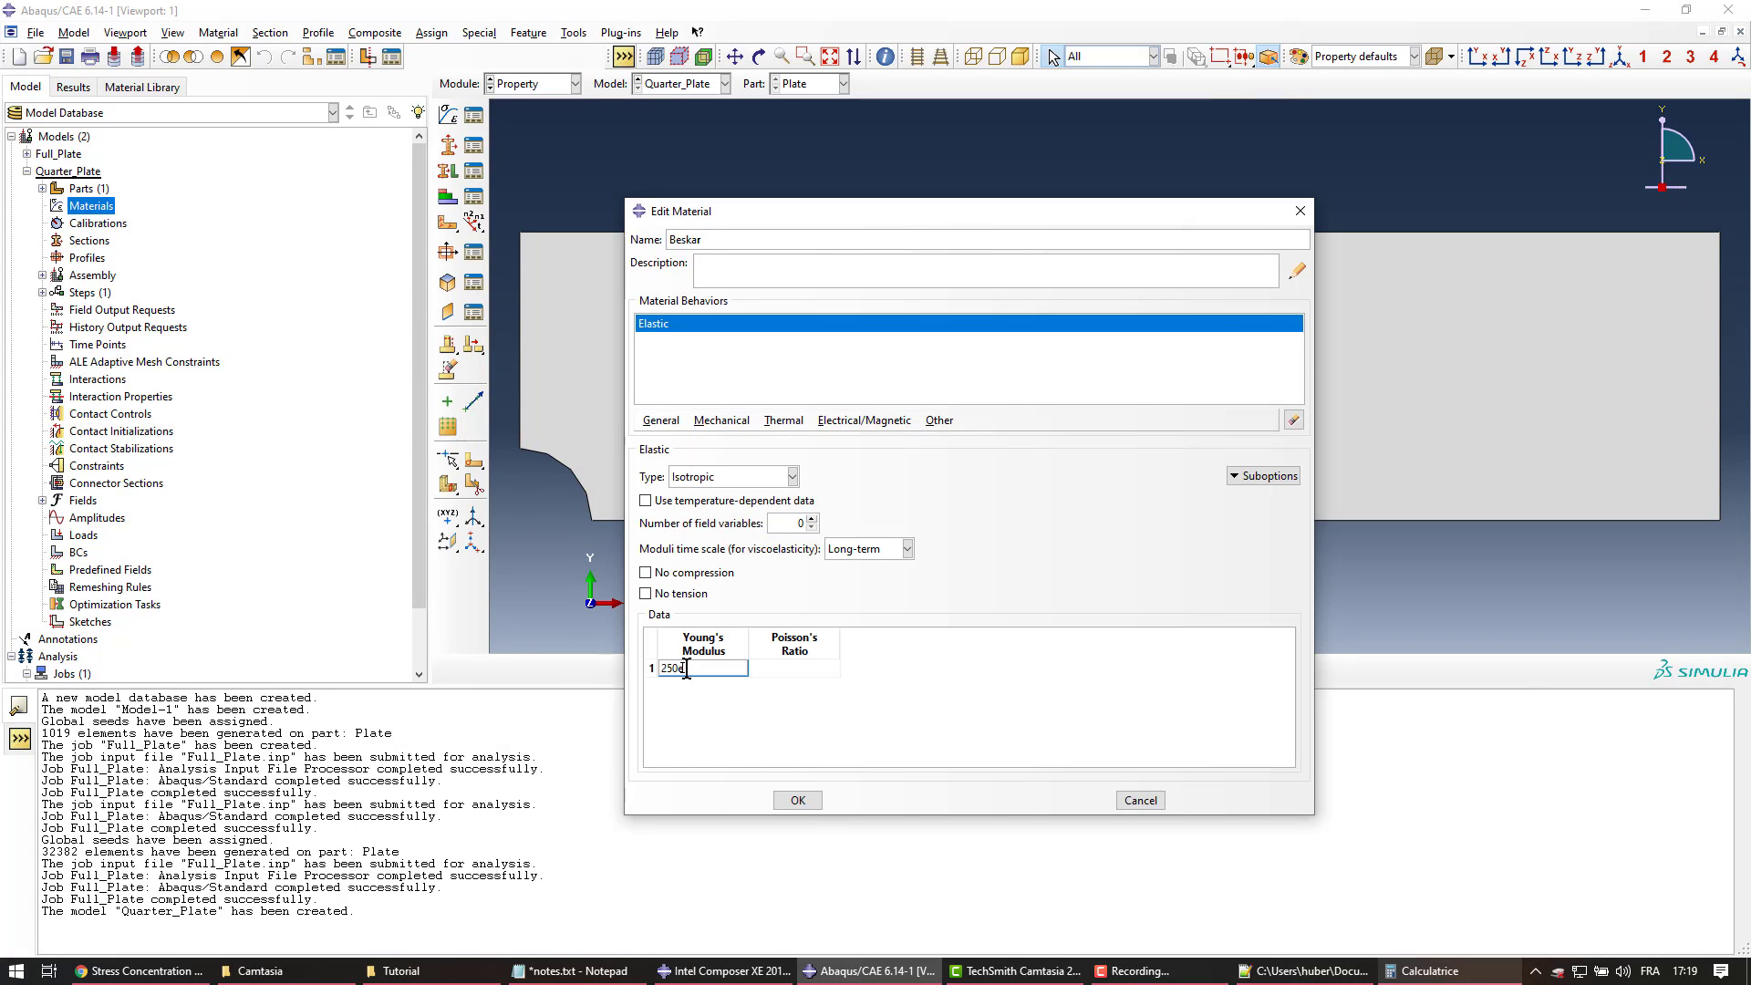
text(3)
key(Tab)
text(0.3)
click(798, 800)
Create BeskarSection, assign it to the Plate, and enter the Mesh module
double_click(76, 240)
text(BeskarSection)
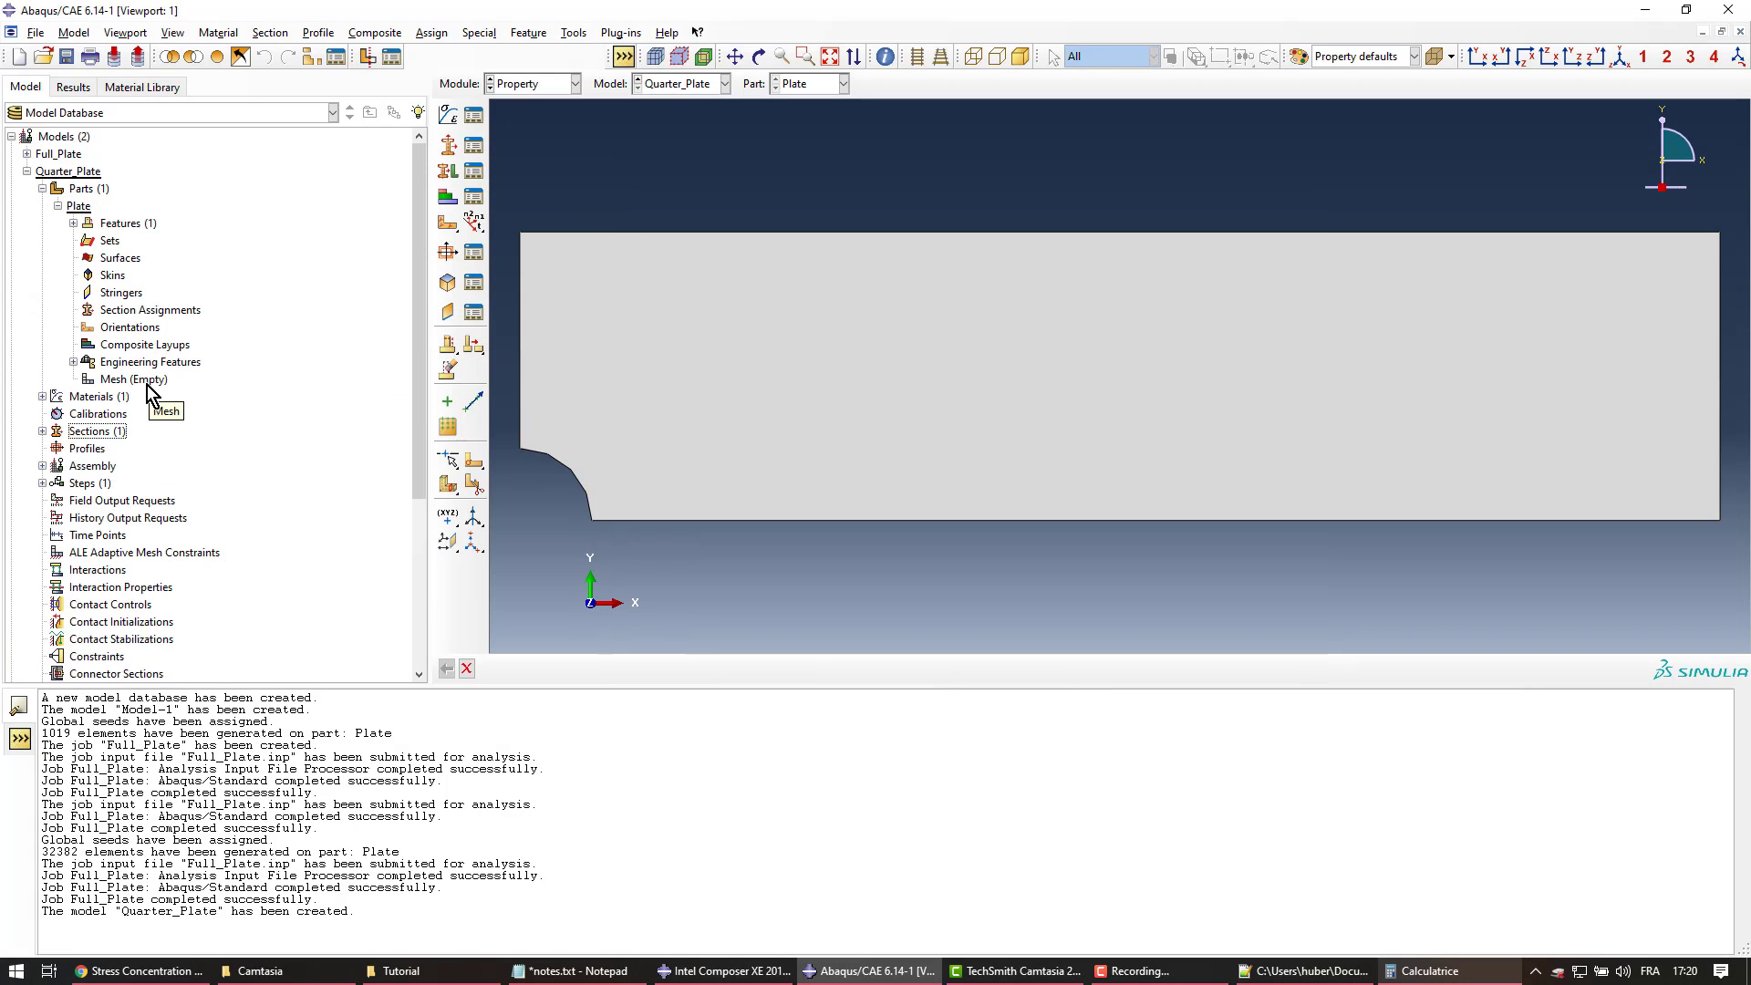
double_click(132, 312)
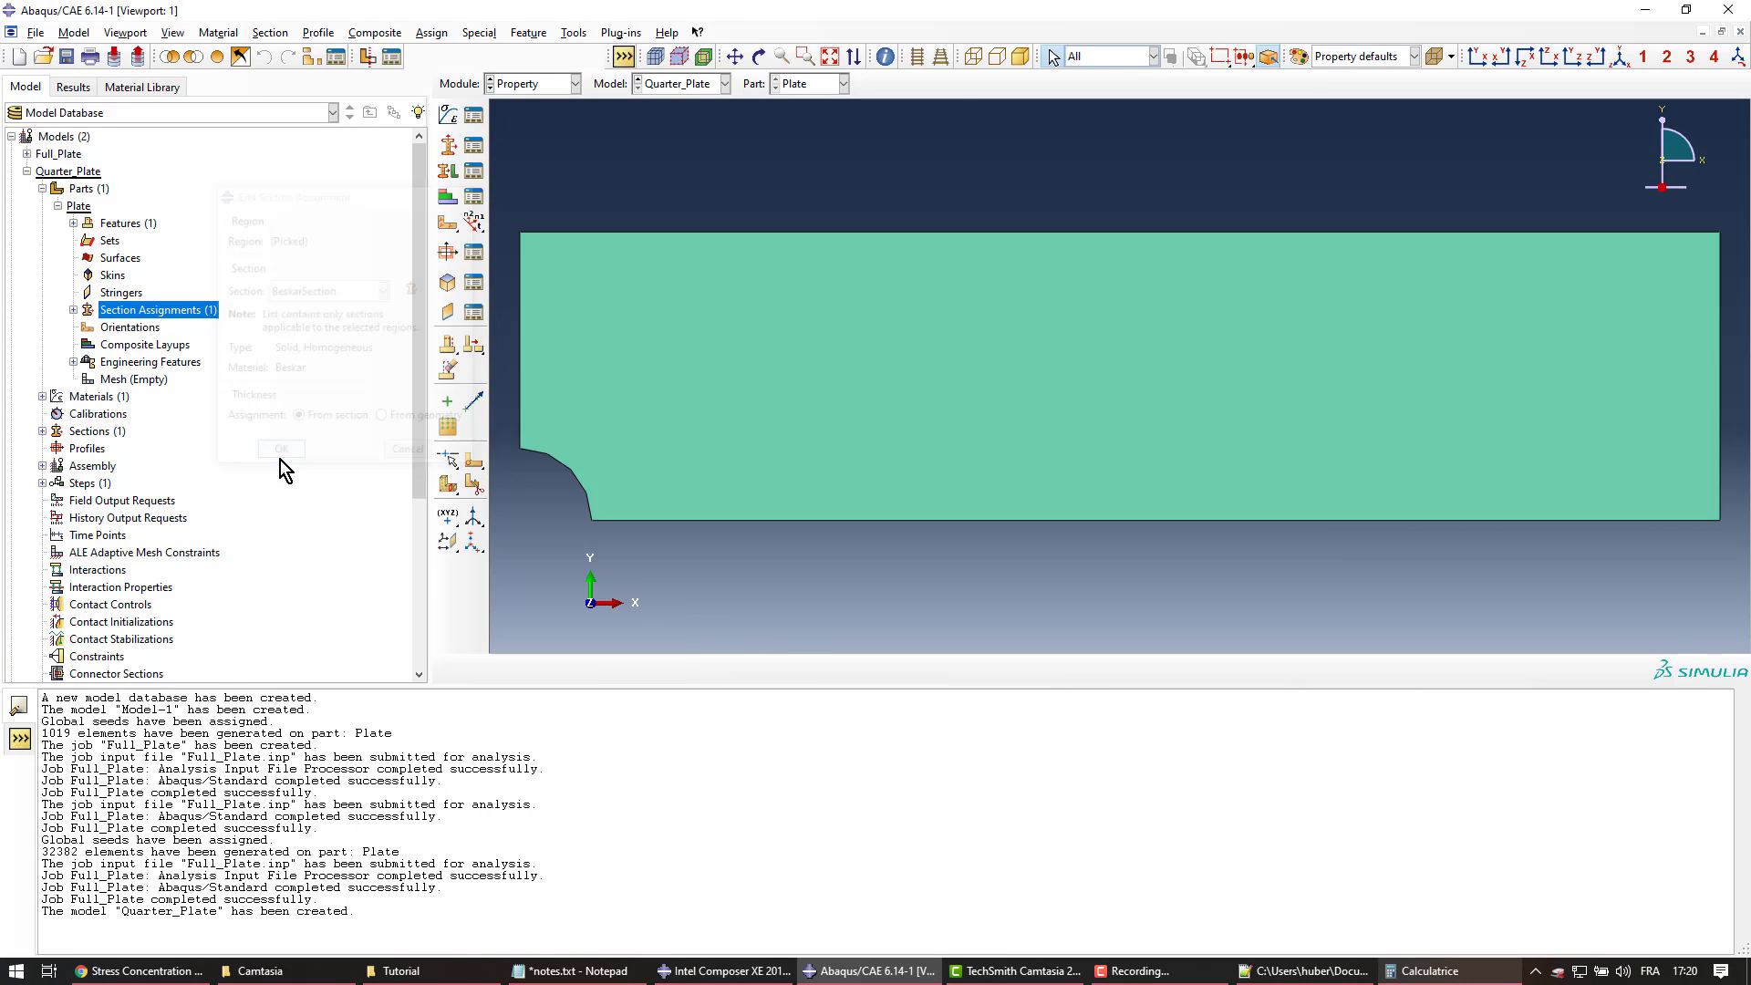
double_click(134, 379)
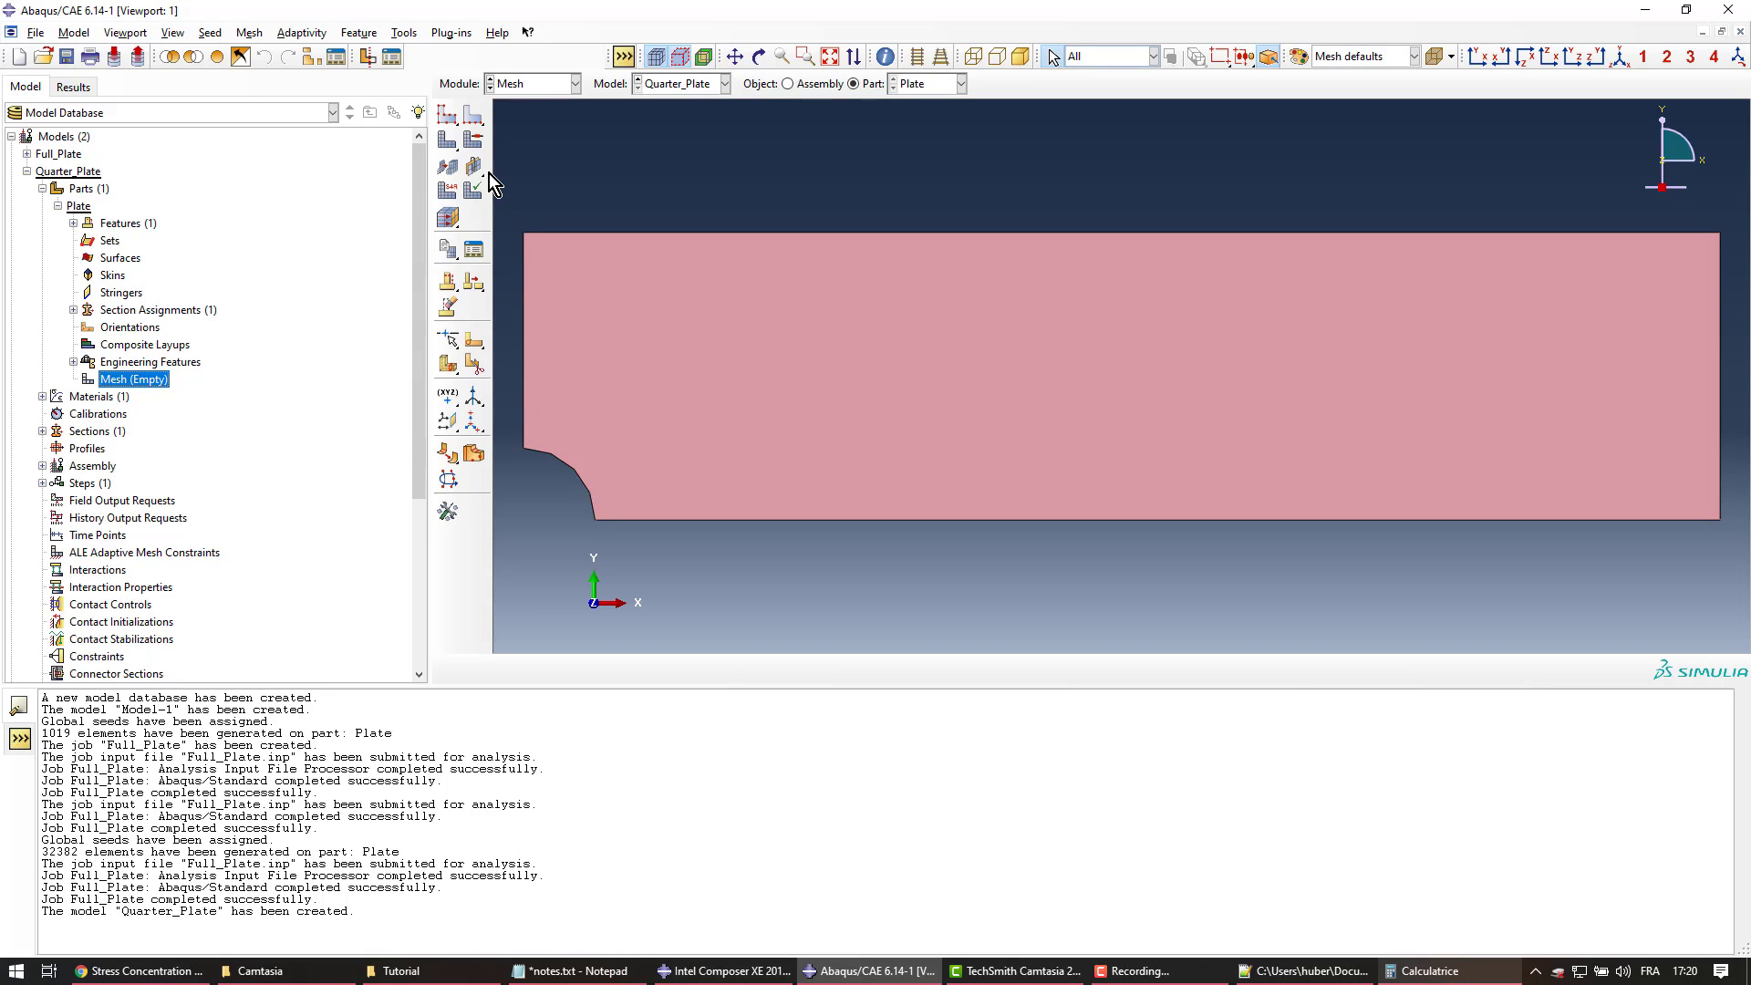
Give the plate's left edge single-bias seeds, flipped so the finest end is at the hole
click(473, 114)
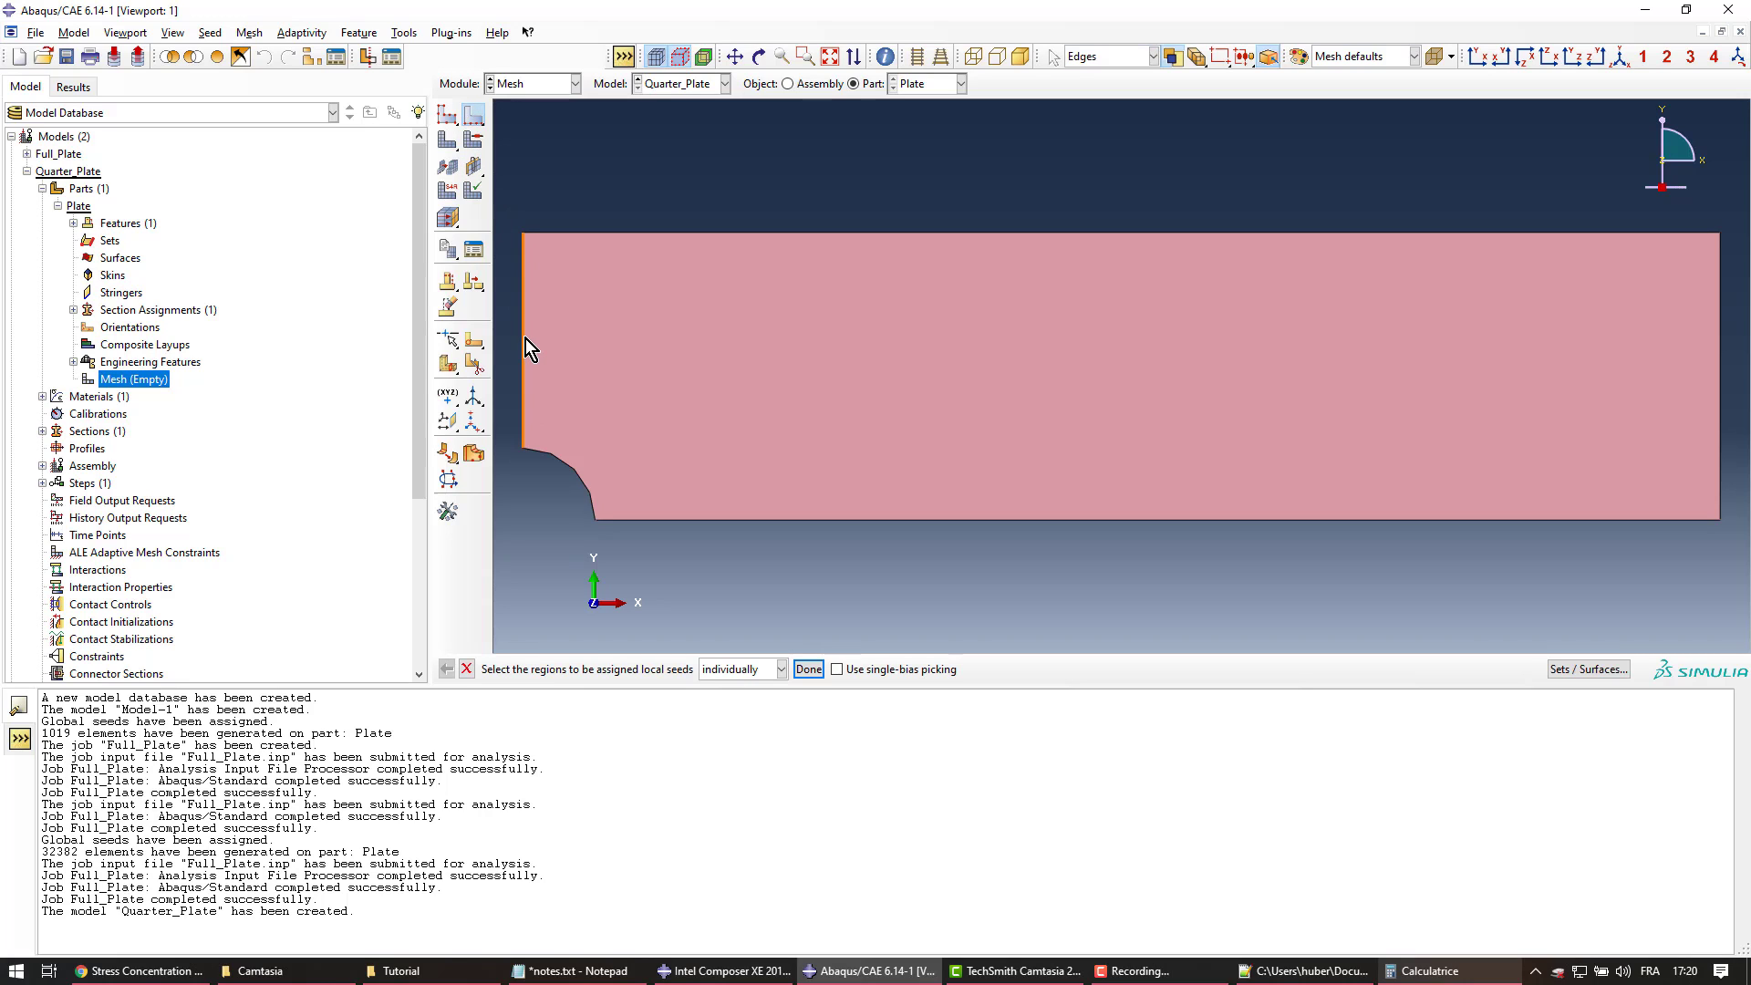
click(616, 190)
middle_click(617, 188)
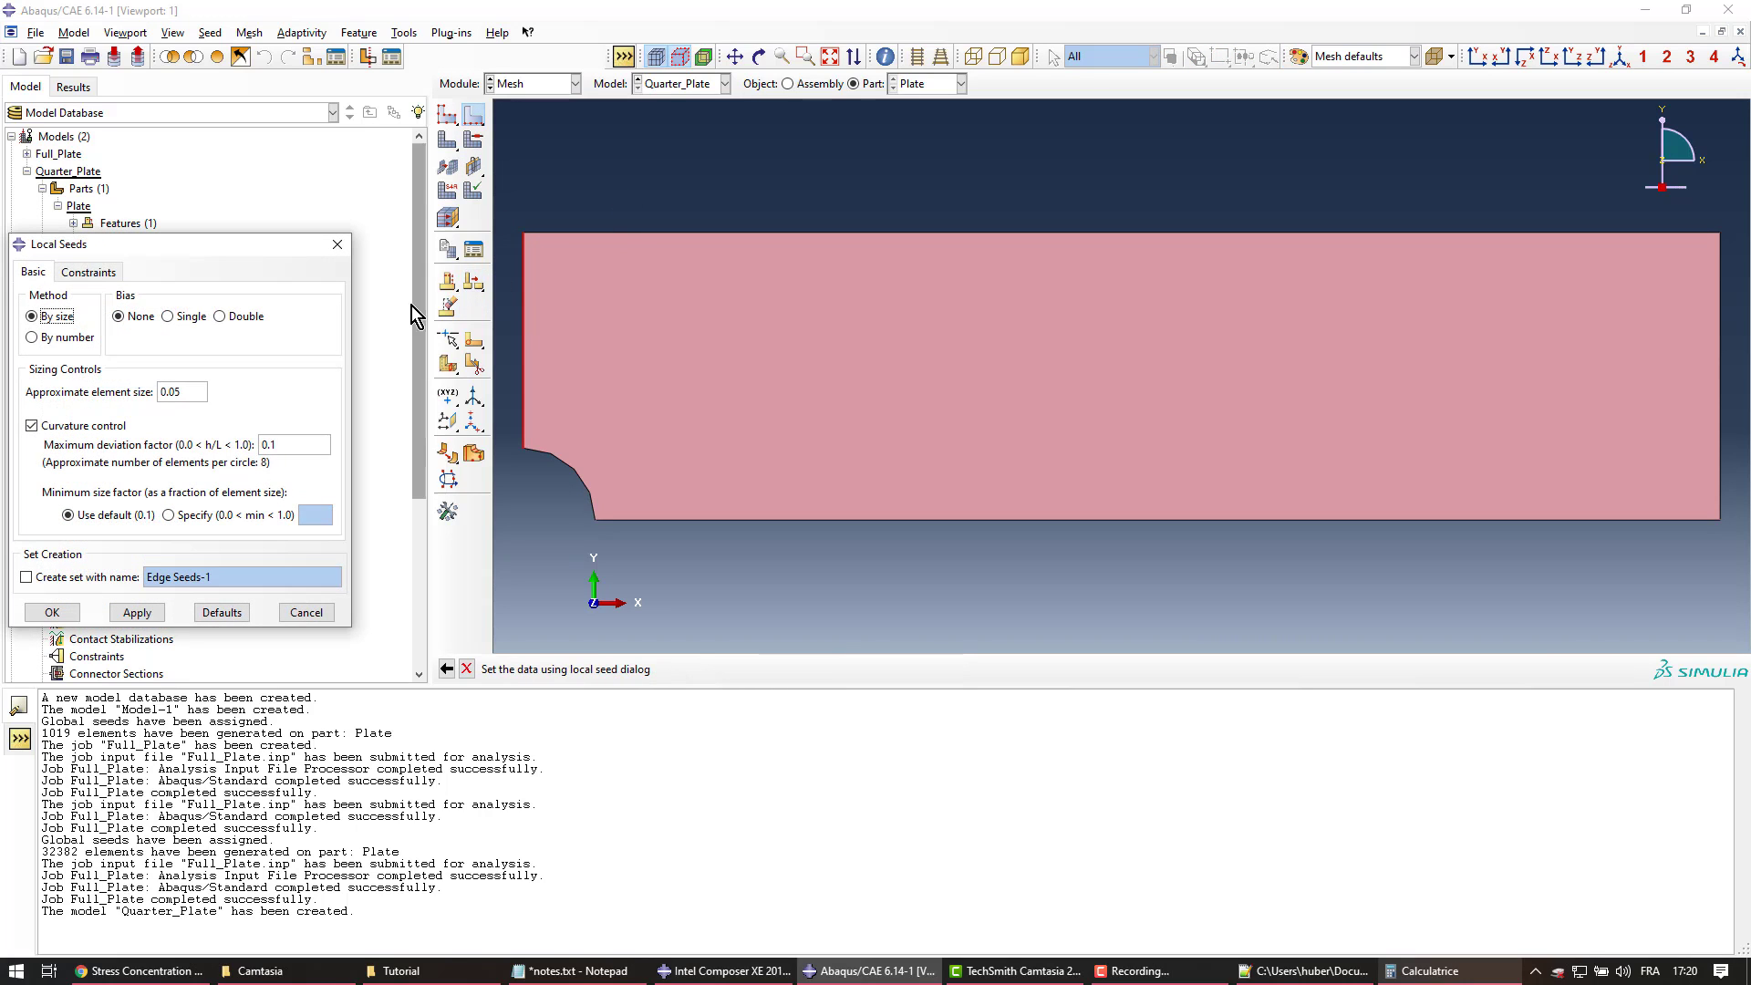
click(177, 317)
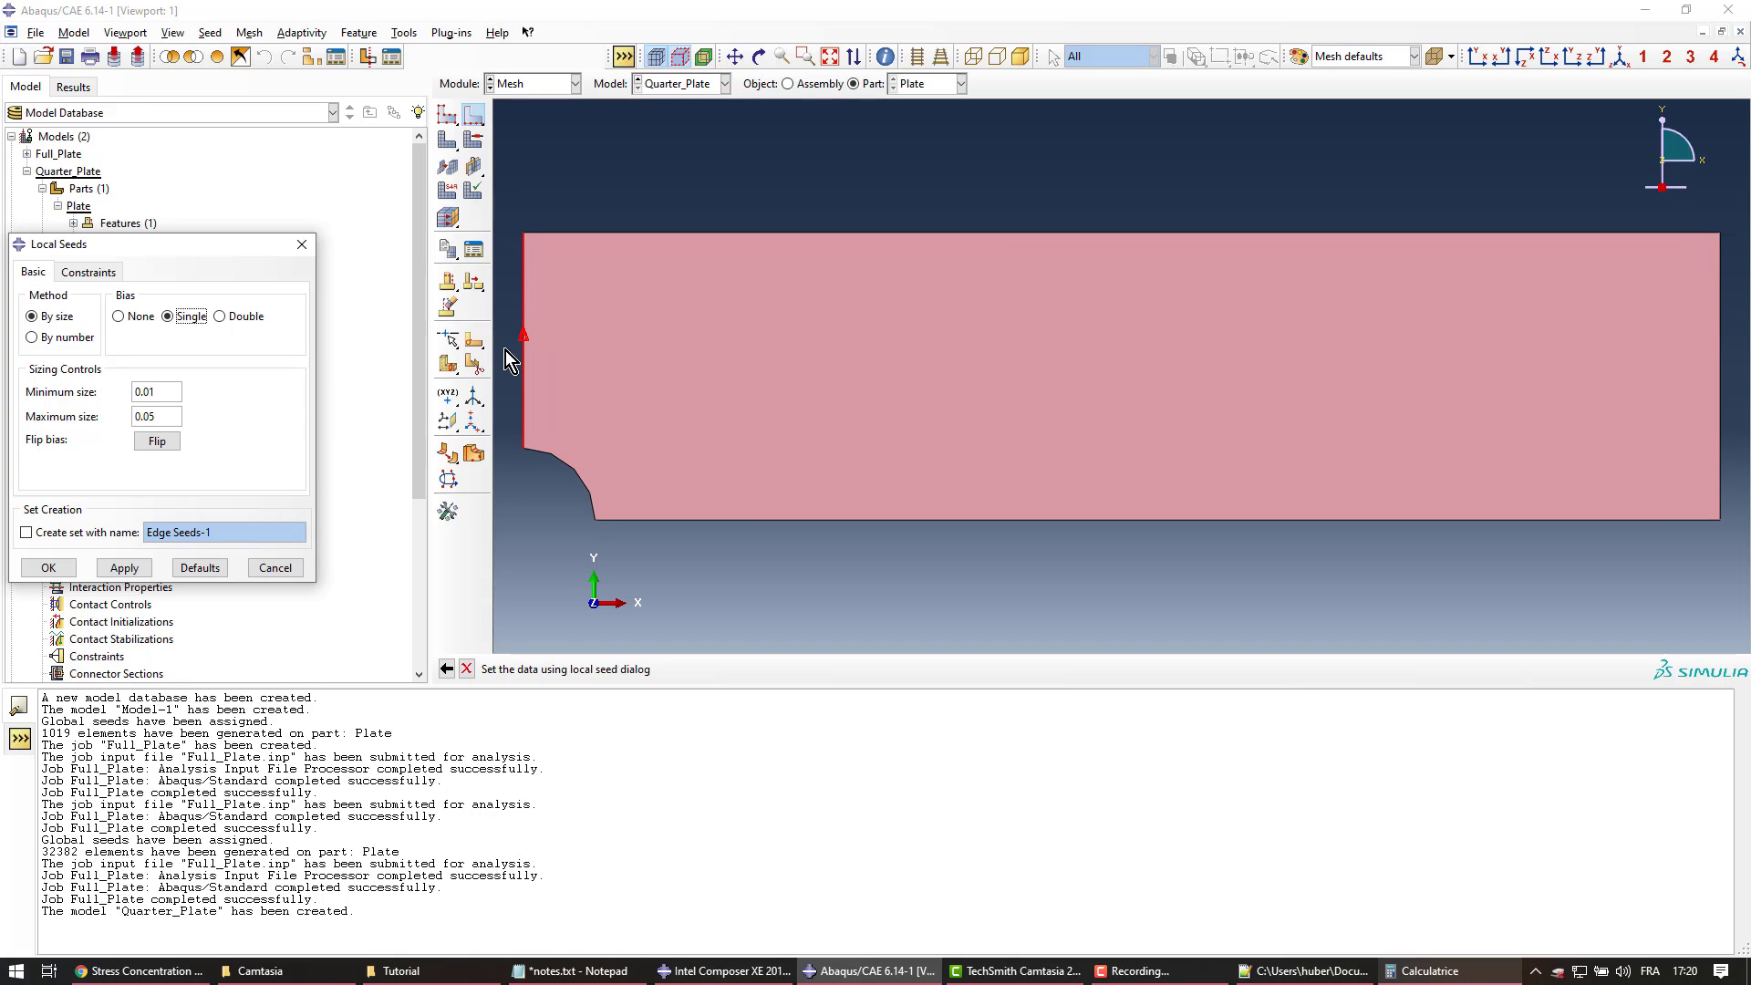
click(125, 569)
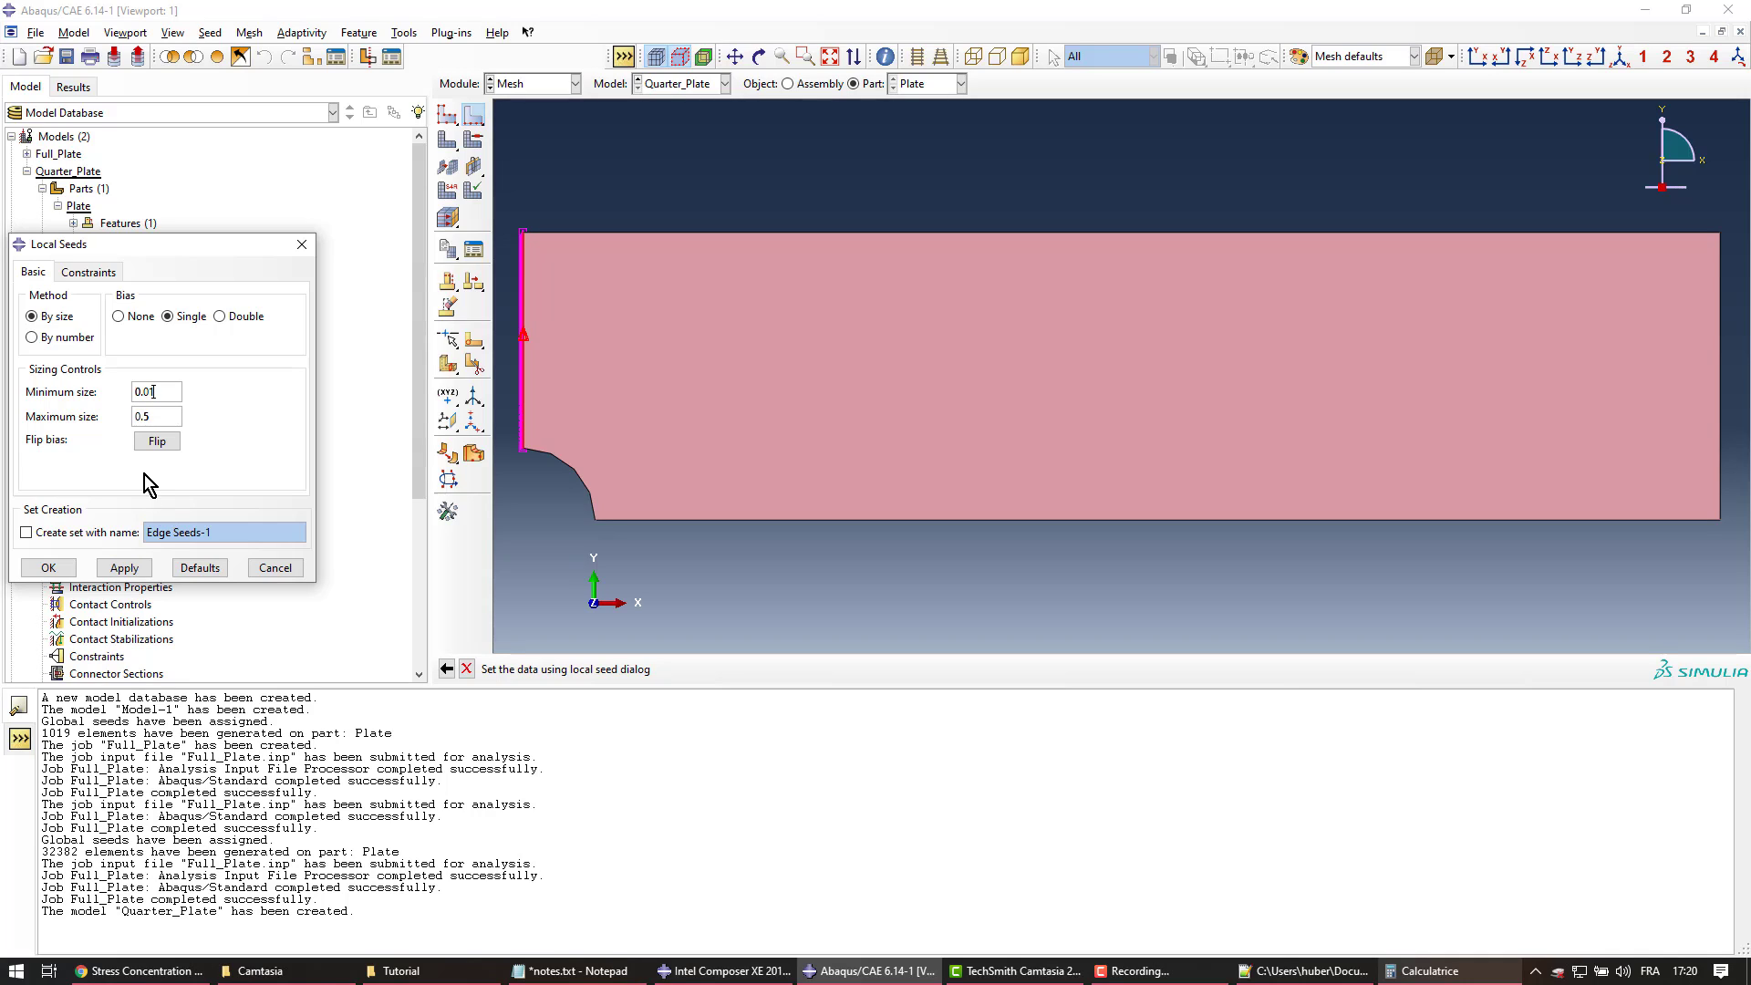
key(BackSpace)
click(124, 568)
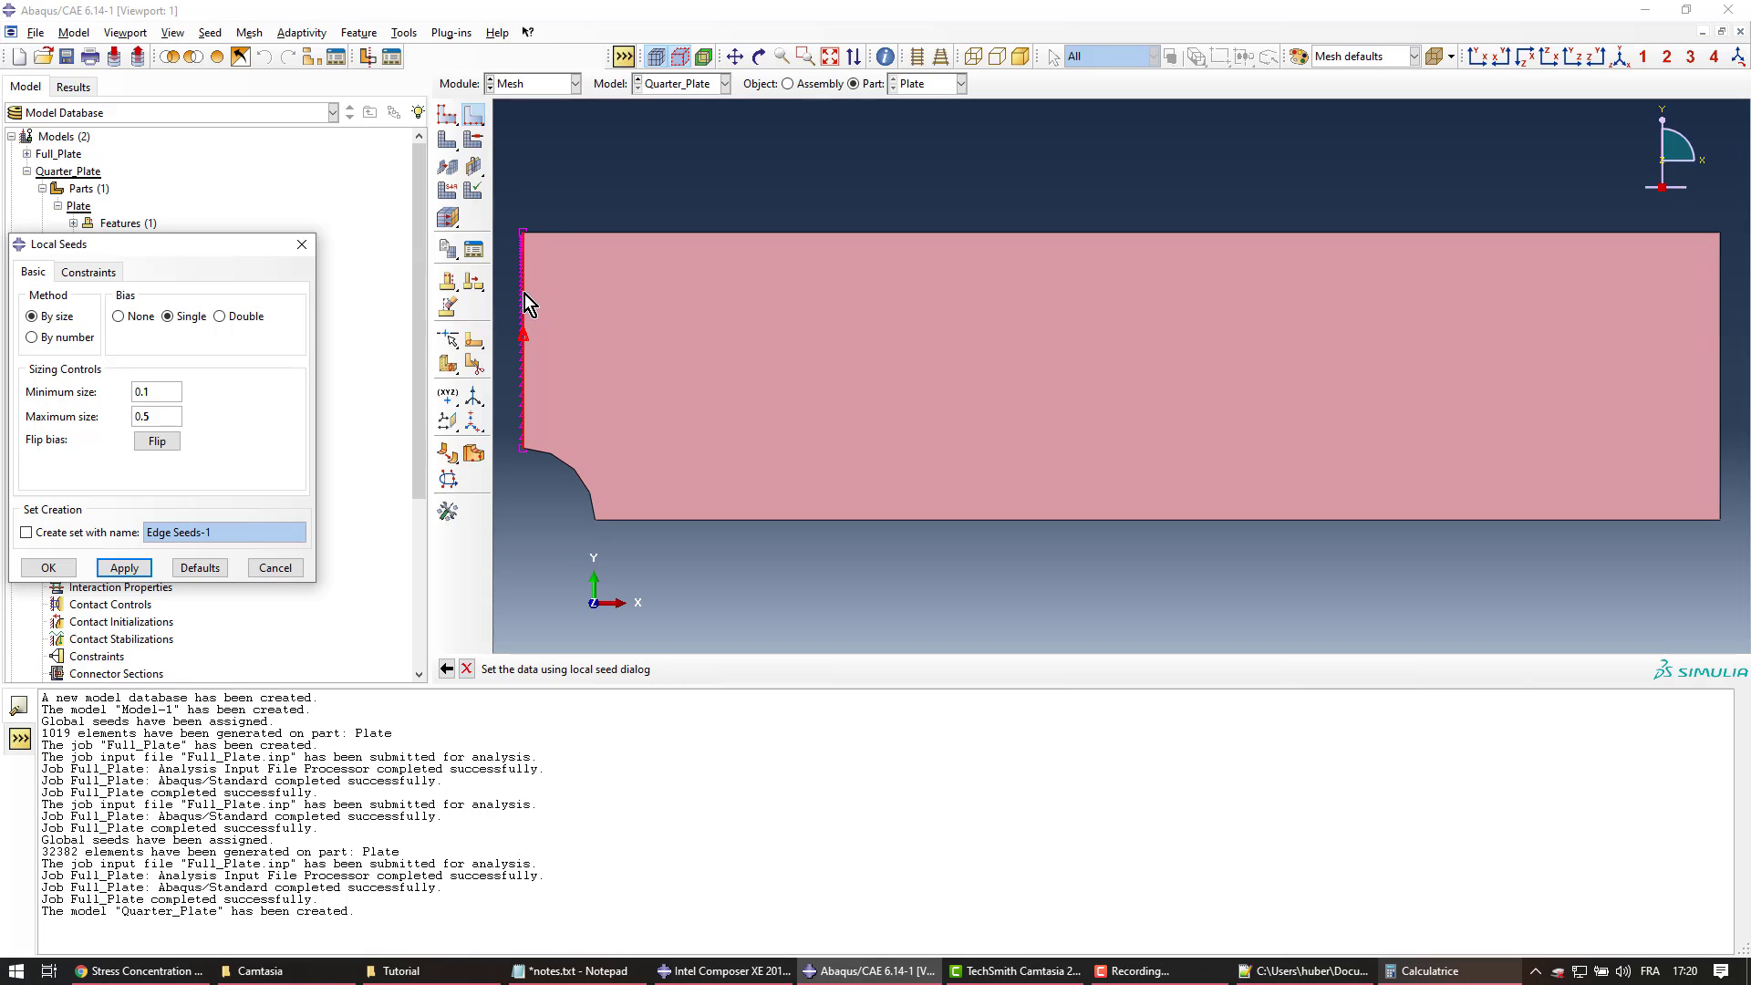
click(157, 440)
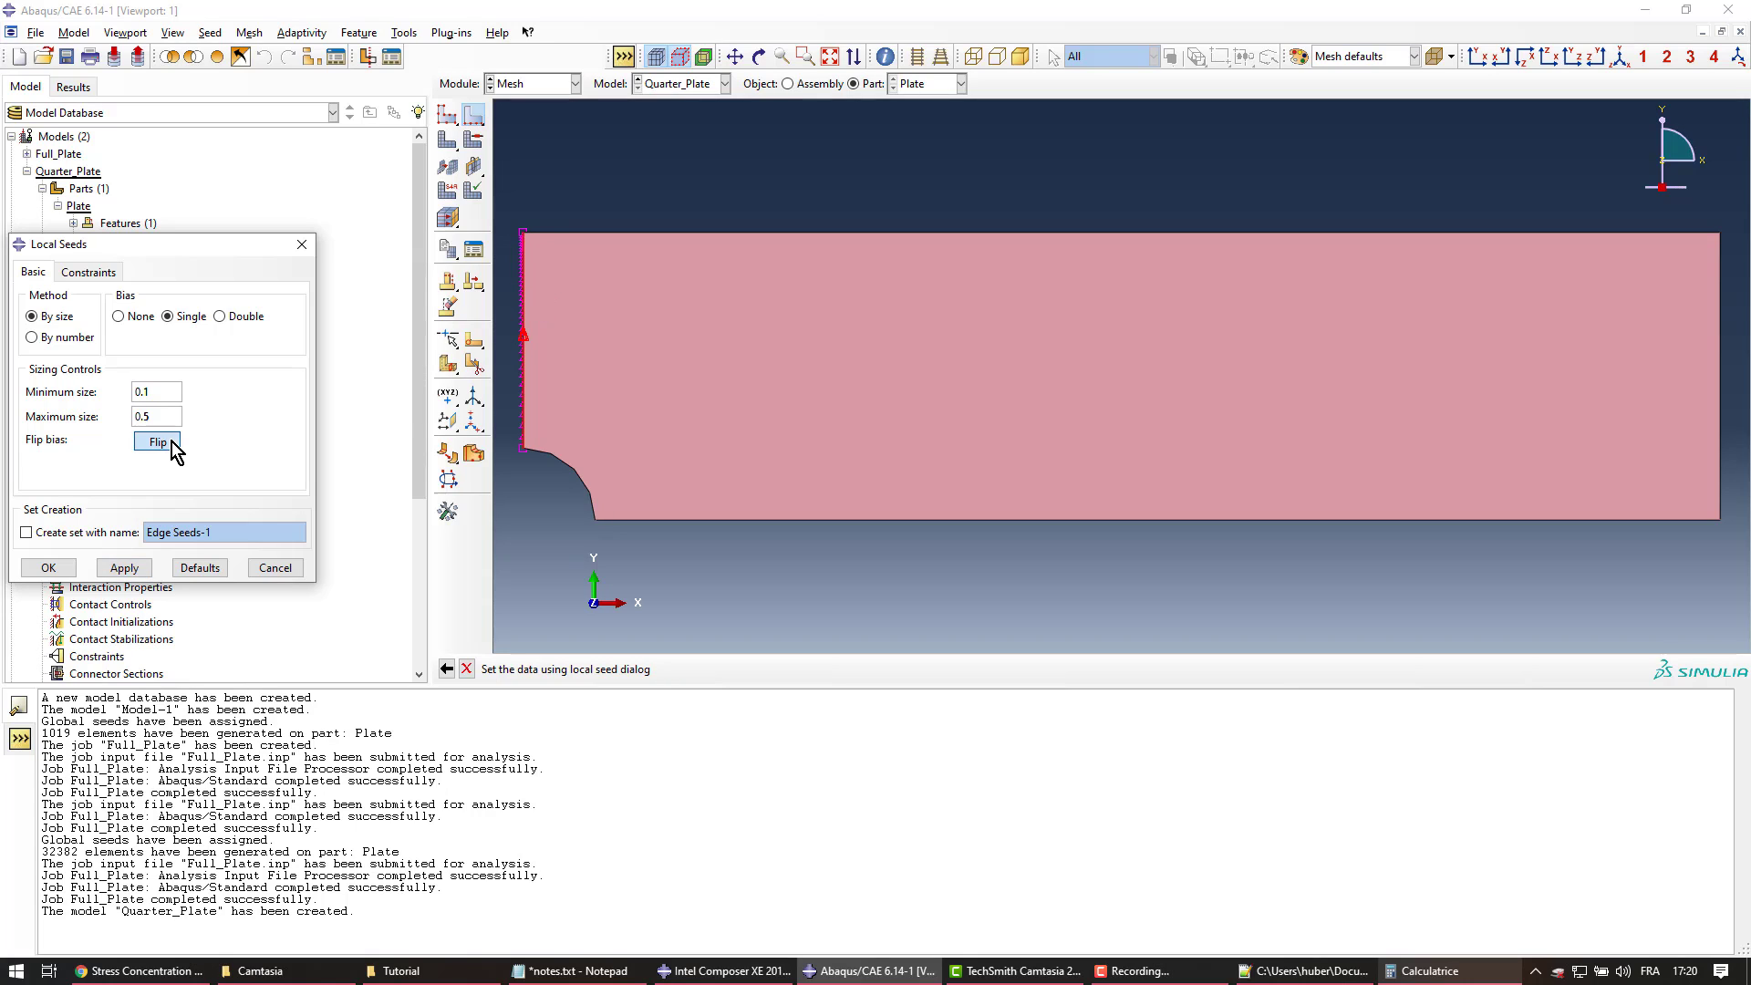
click(128, 565)
Set the minimum seed size to 0.05 with maximum 0.5 and accept the edge seeds
click(160, 394)
key(BackSpace)
key(BackSpace)
text(.05)
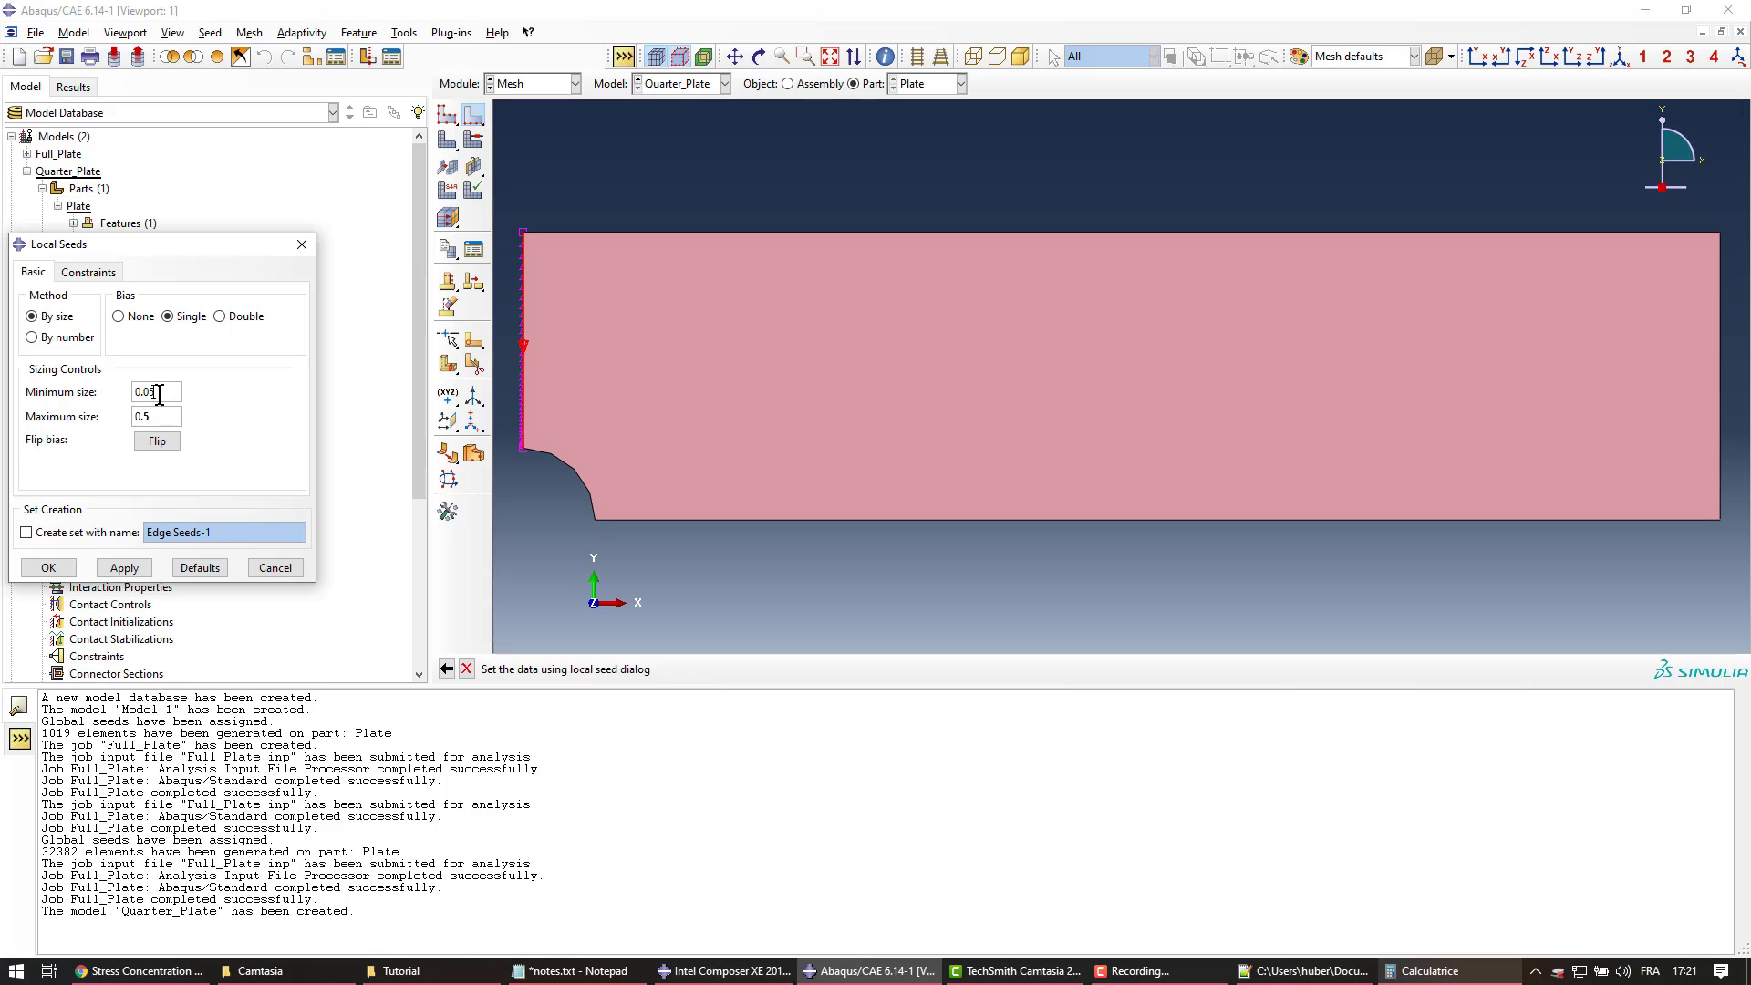
click(123, 569)
click(50, 569)
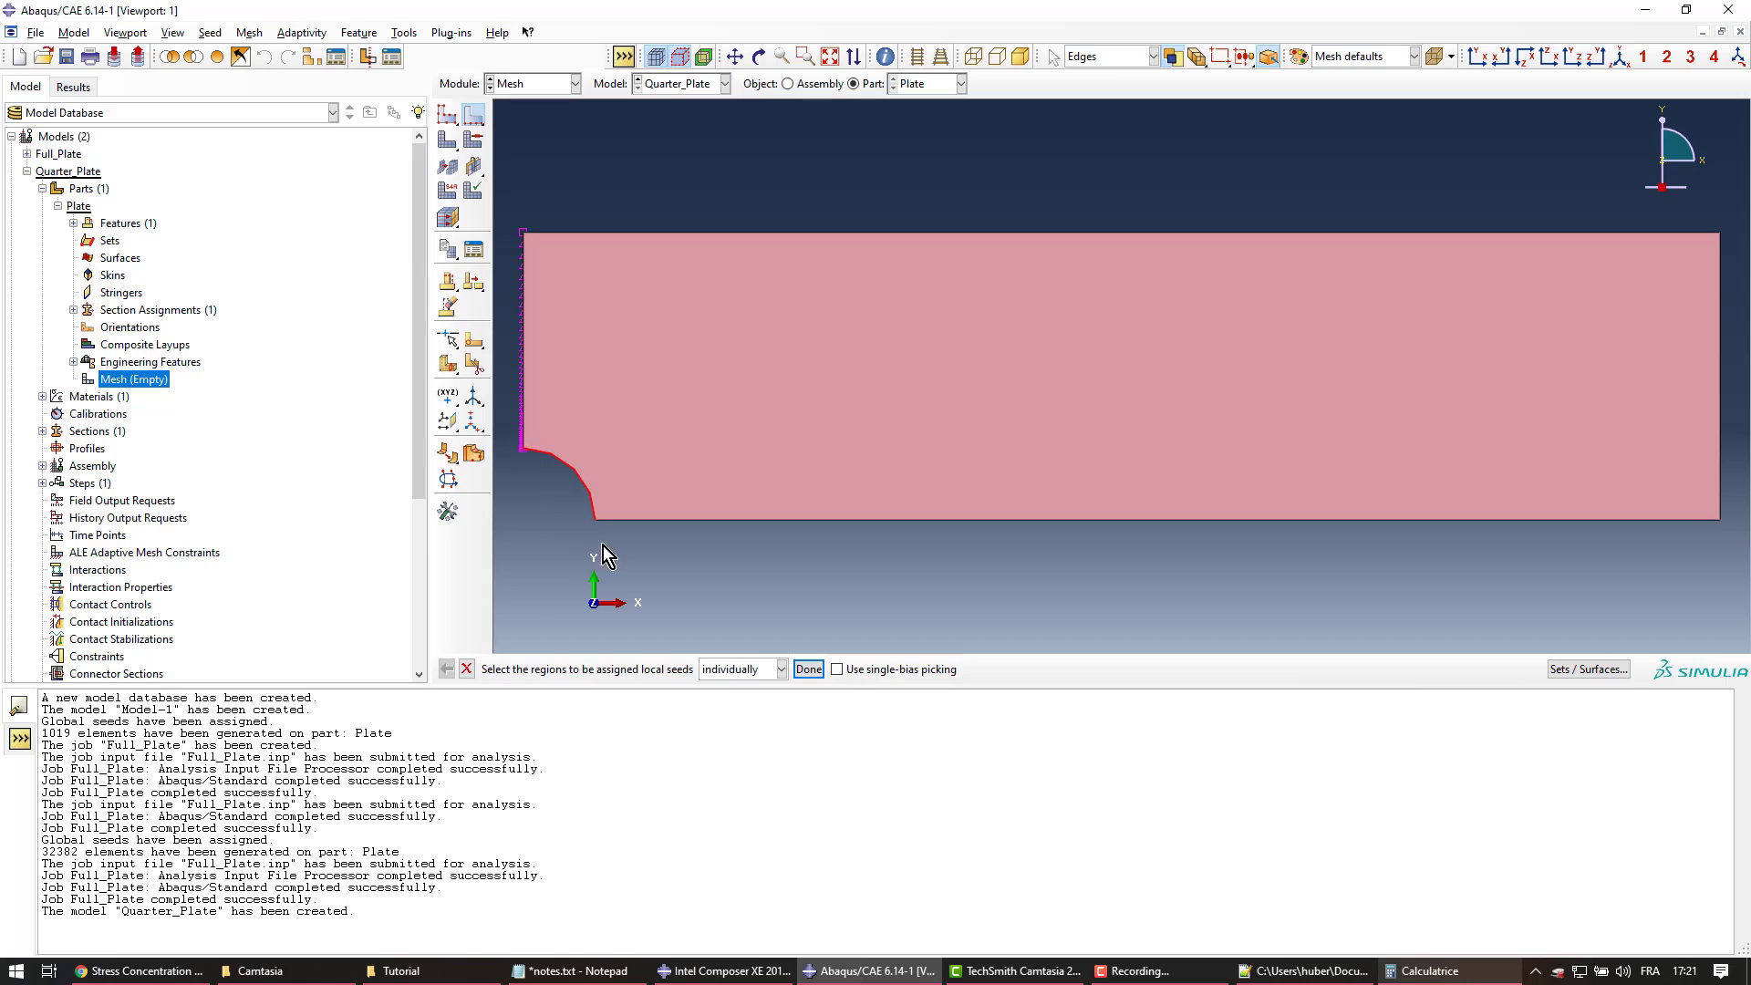
Apply biased seeds from 0.05 to 0.5 along the hole's curved edge
click(809, 669)
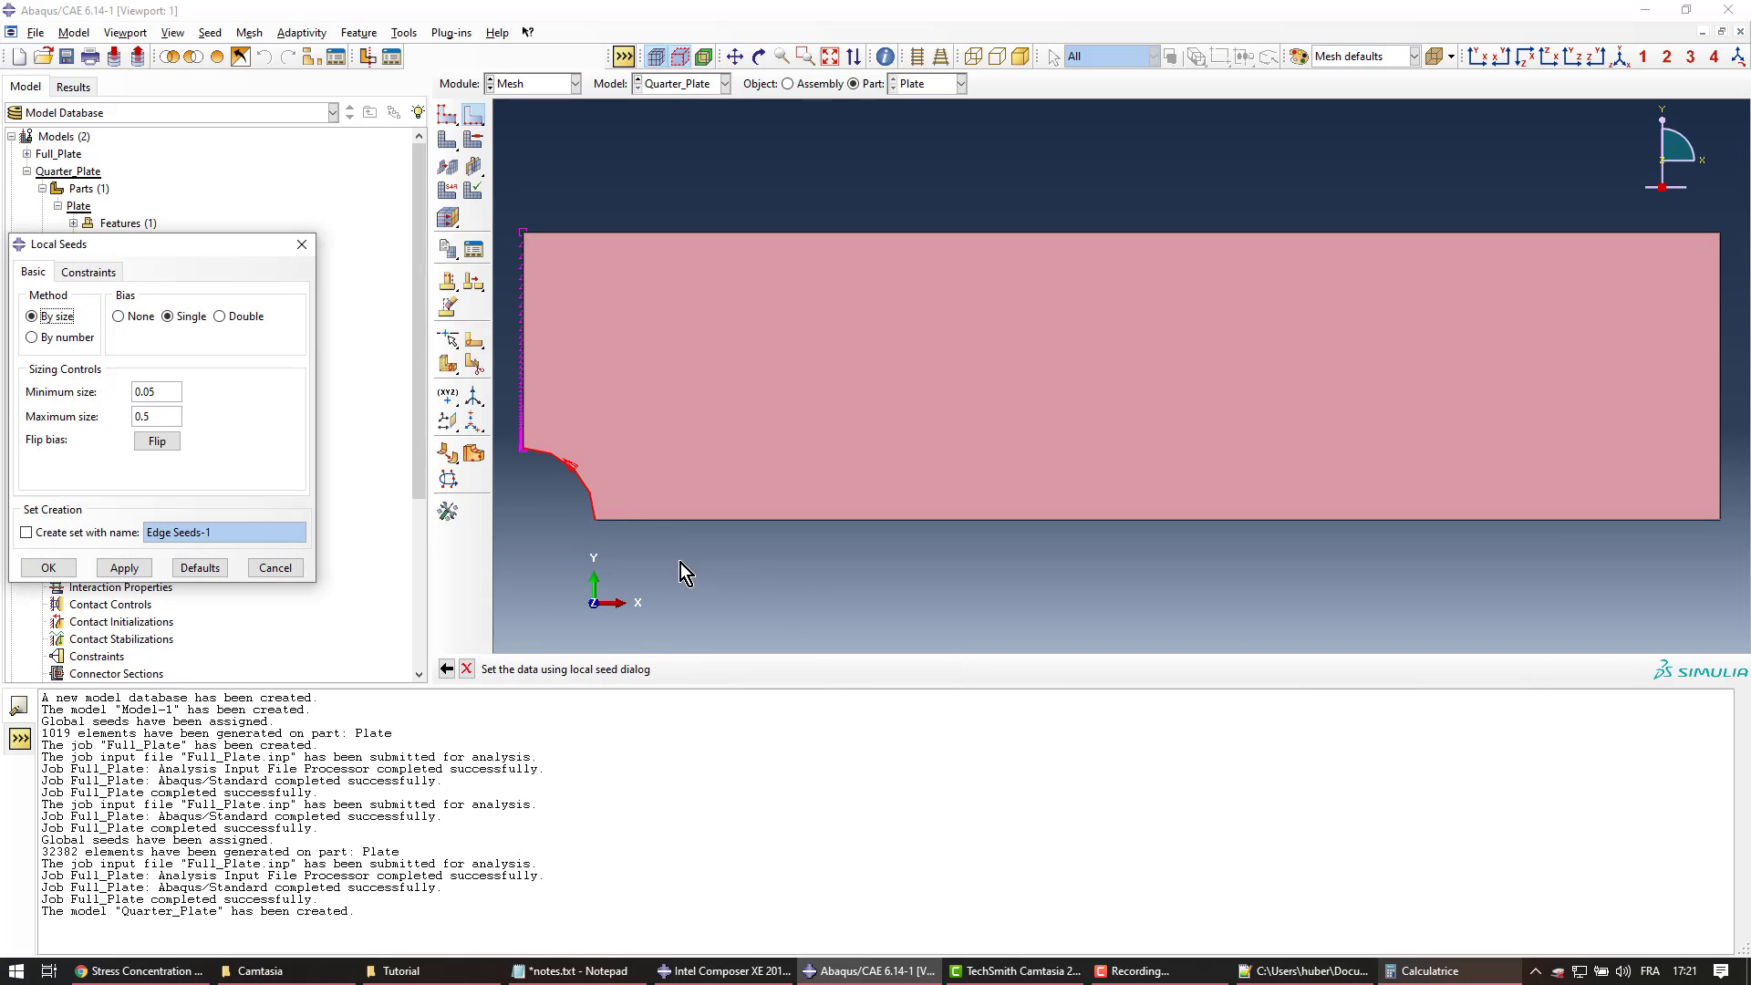
click(133, 569)
click(48, 567)
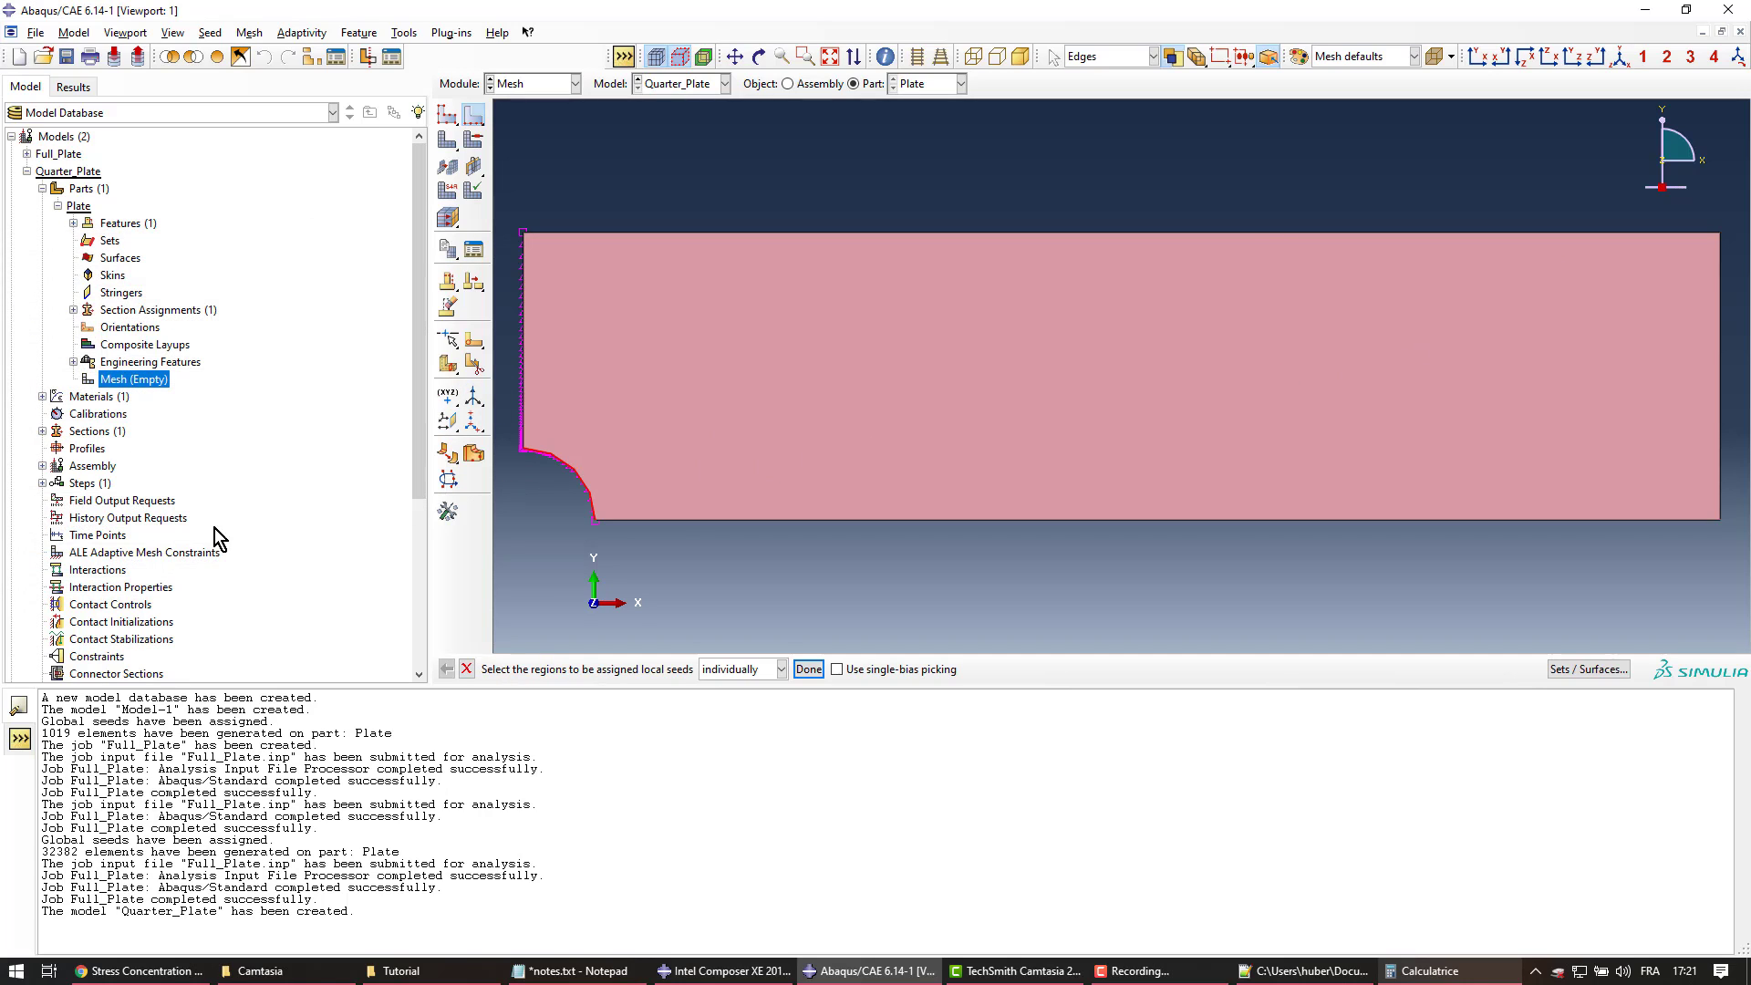
Seed the top edge with single bias, minimum 0.5 and maximum 3, flipped to be finest near the hole
click(607, 228)
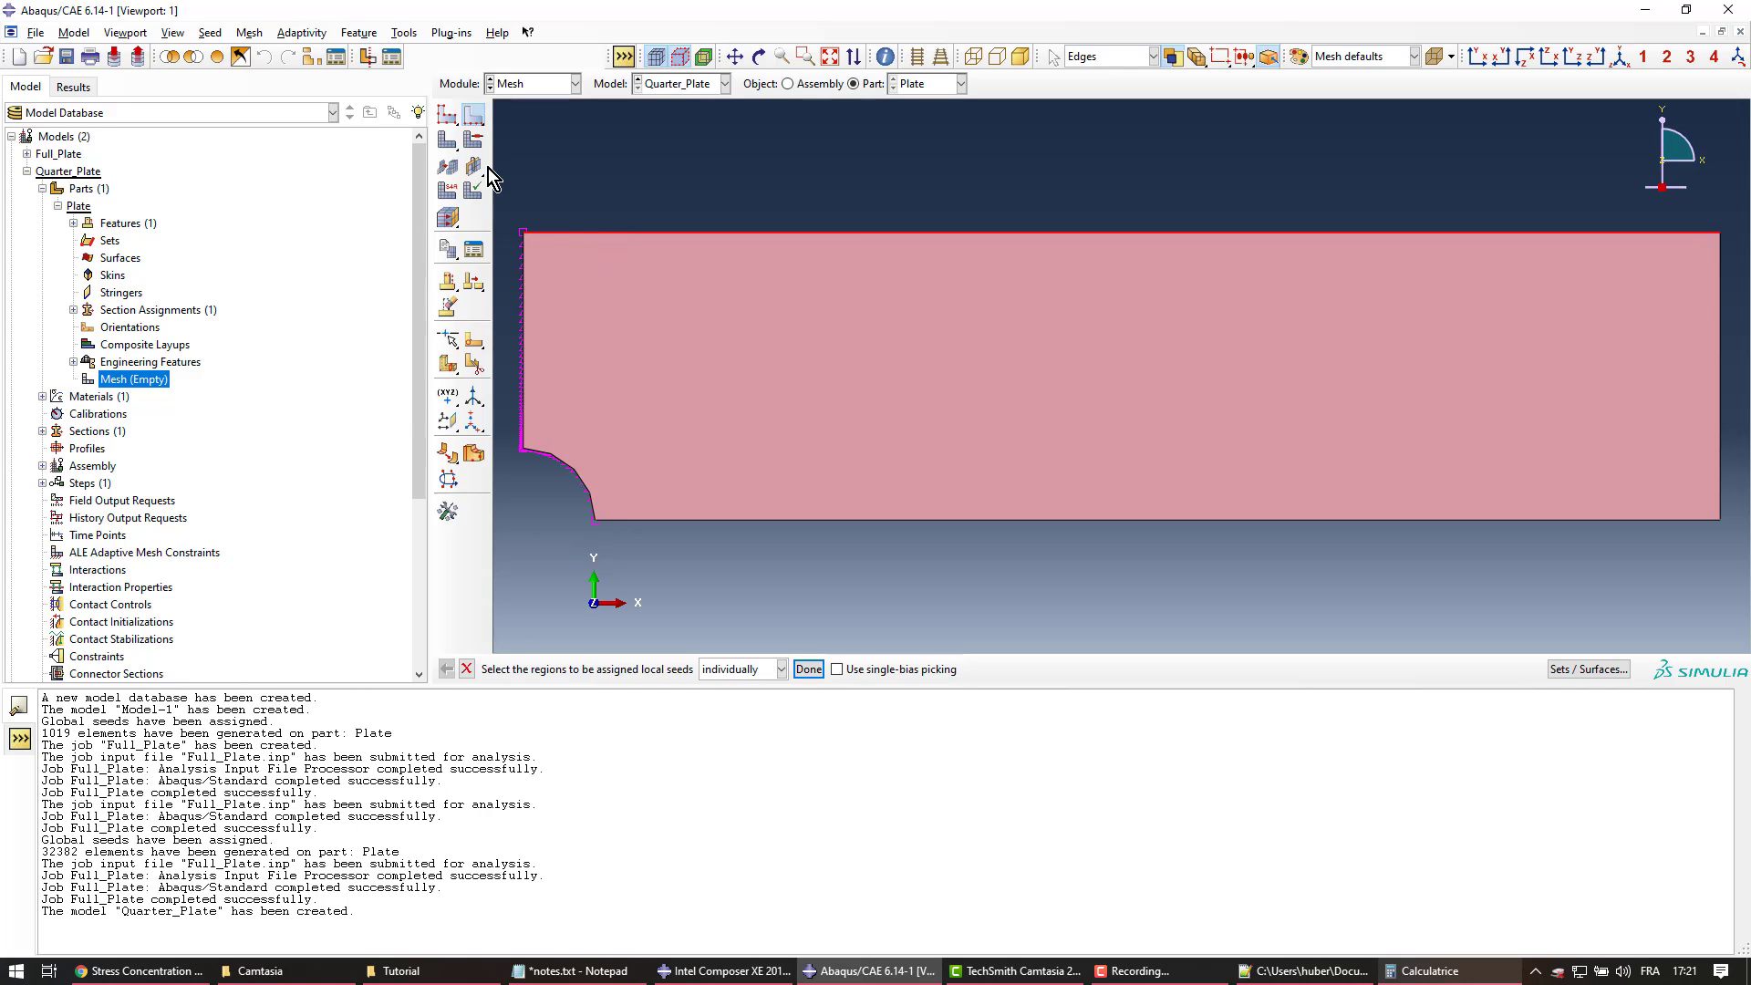
middle_click(587, 173)
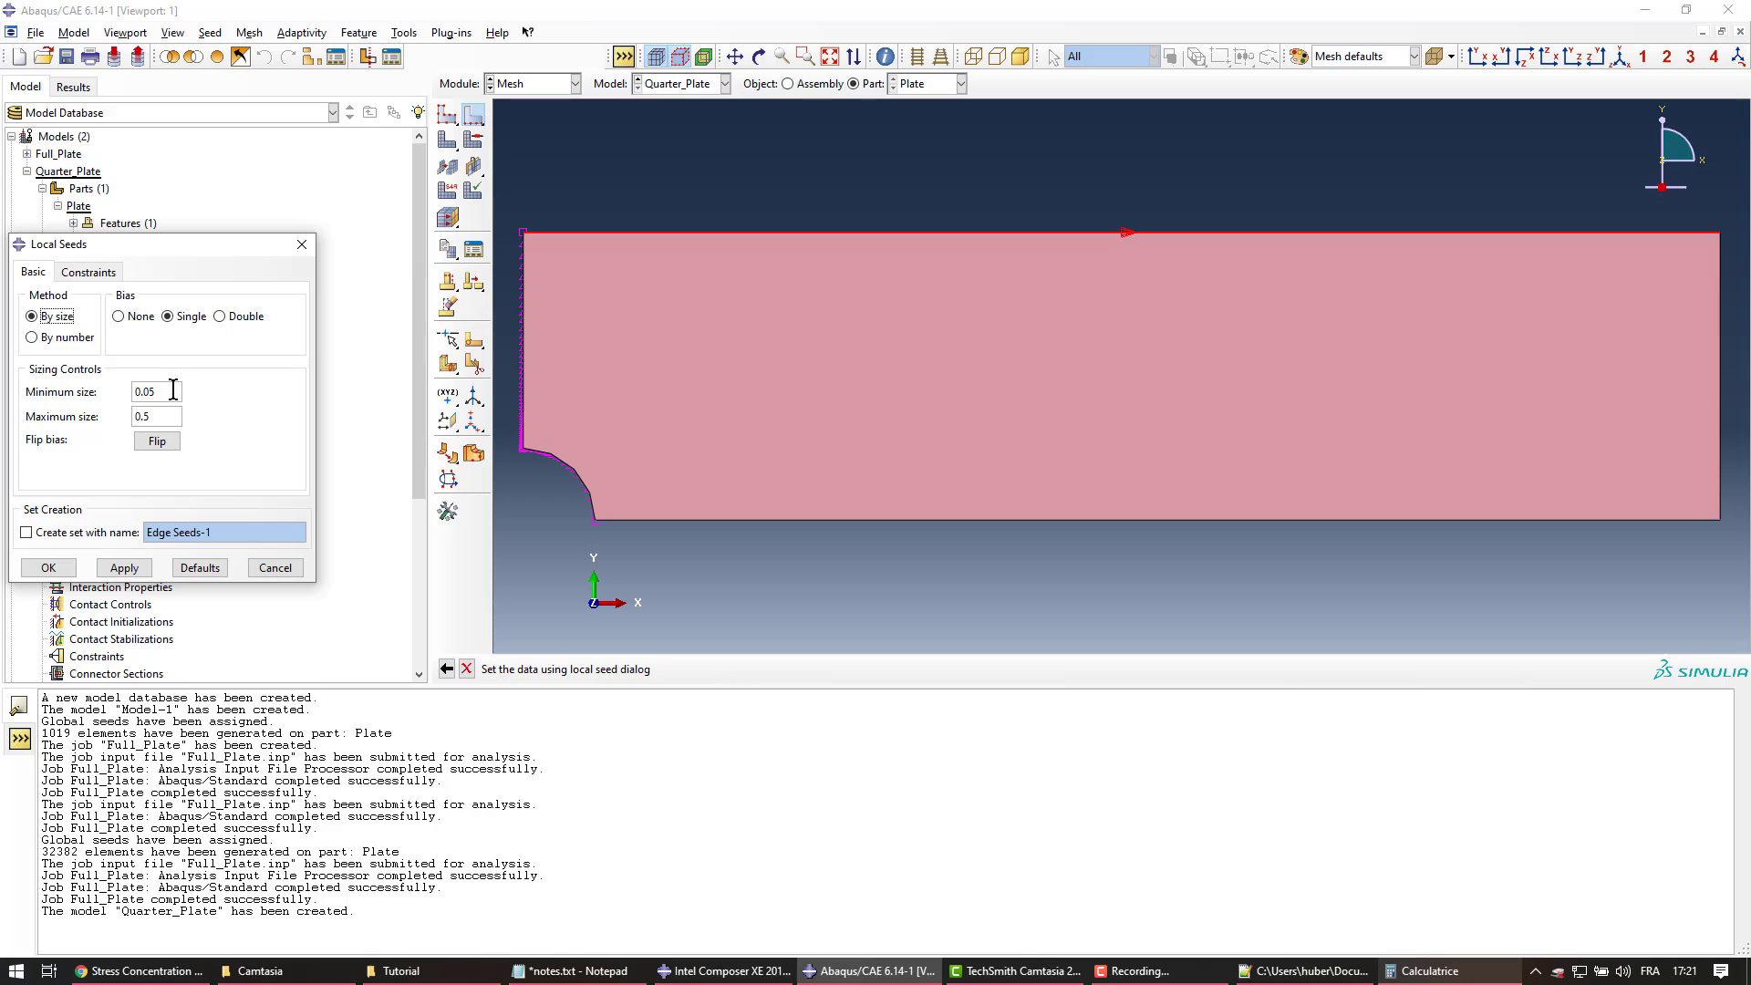
click(170, 392)
drag(128, 392, 159, 418)
text(0.5)
drag(159, 417, 134, 418)
text(3)
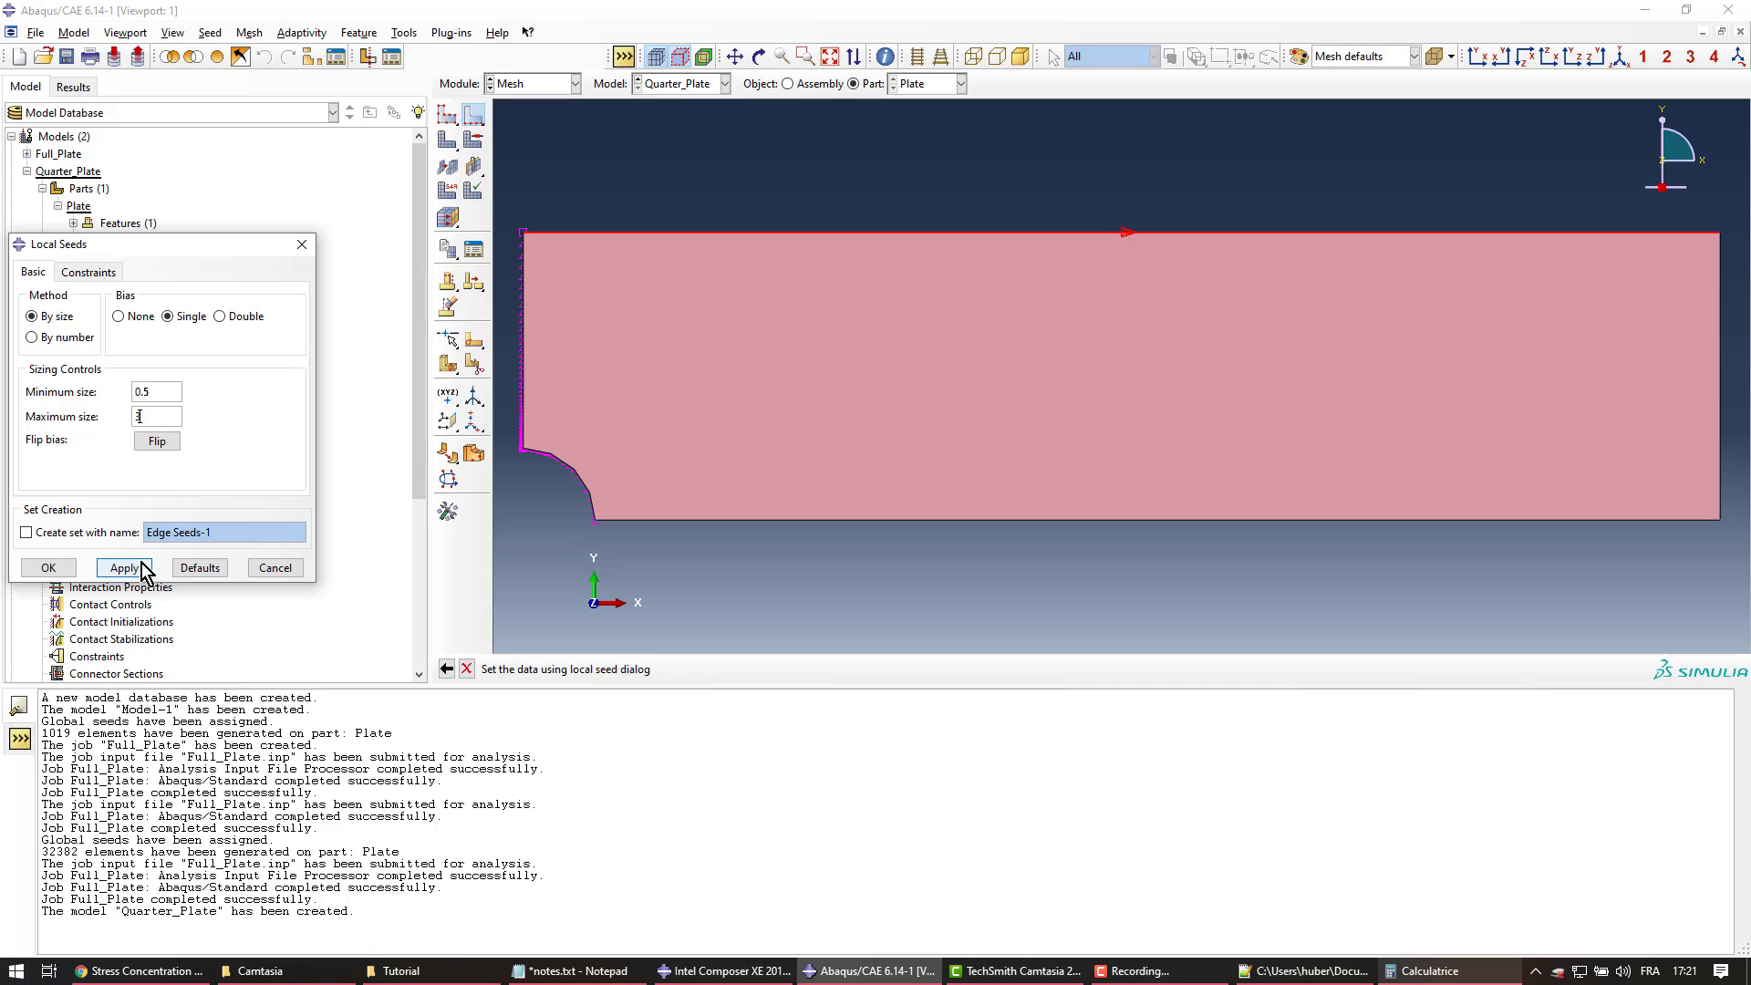
click(126, 569)
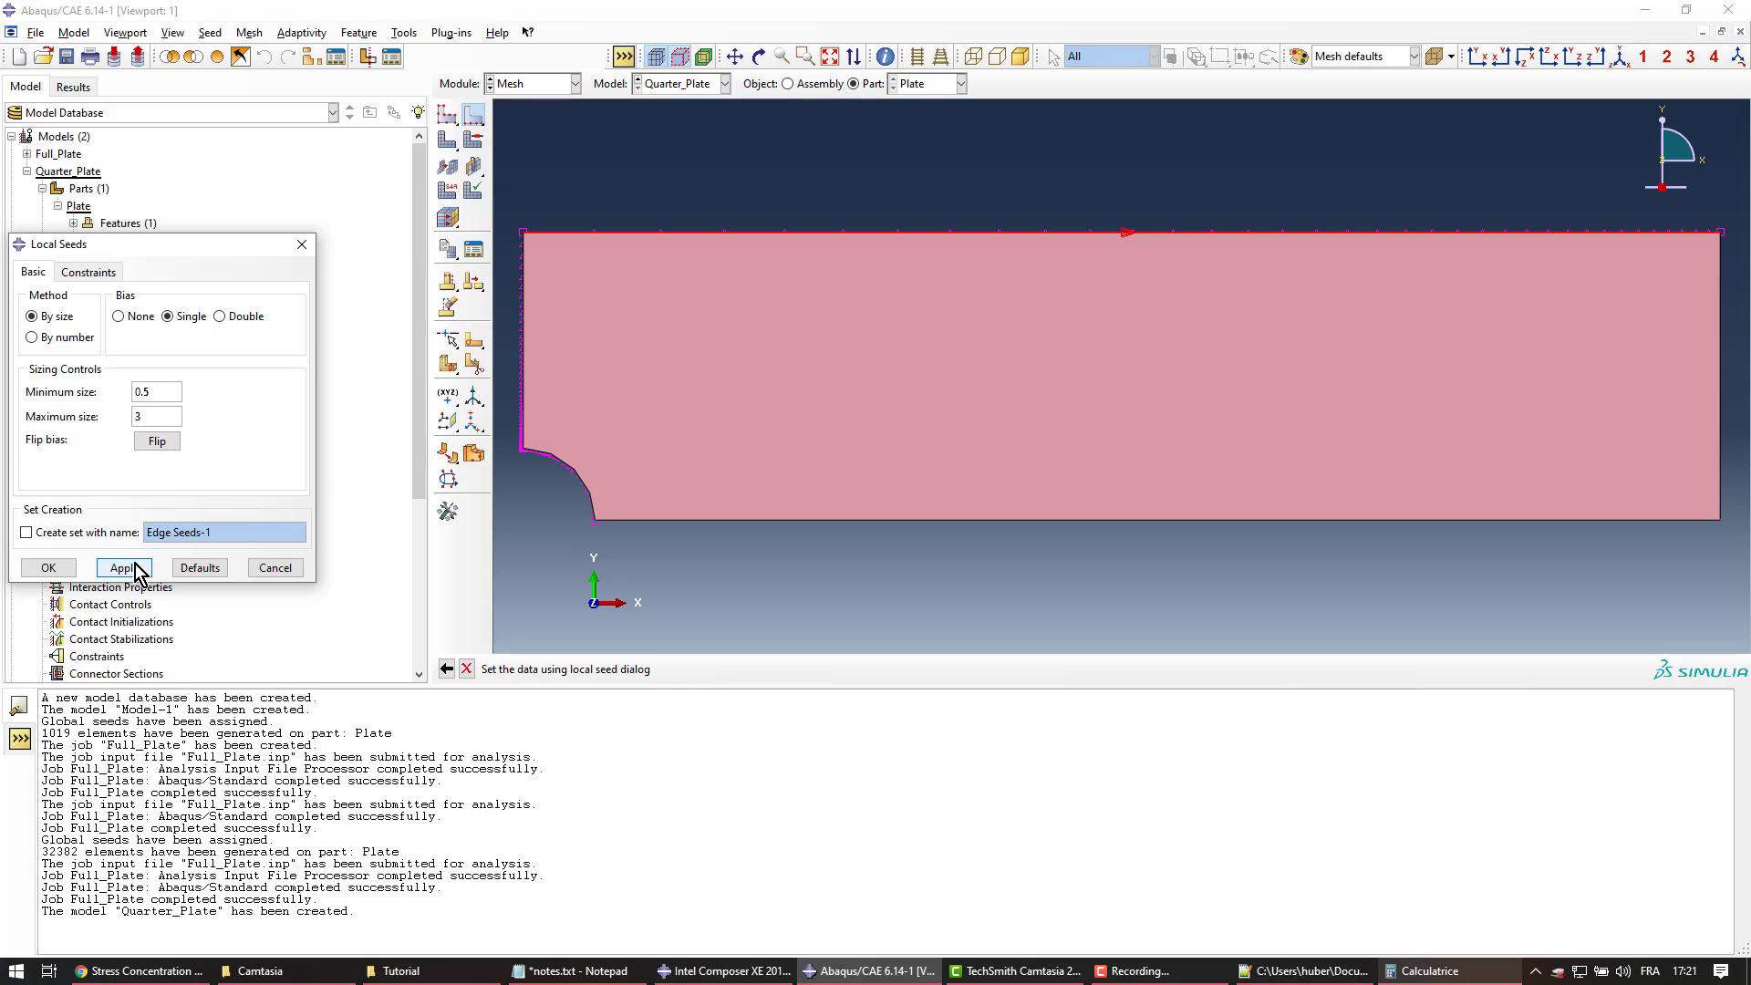
click(162, 444)
click(126, 570)
click(50, 569)
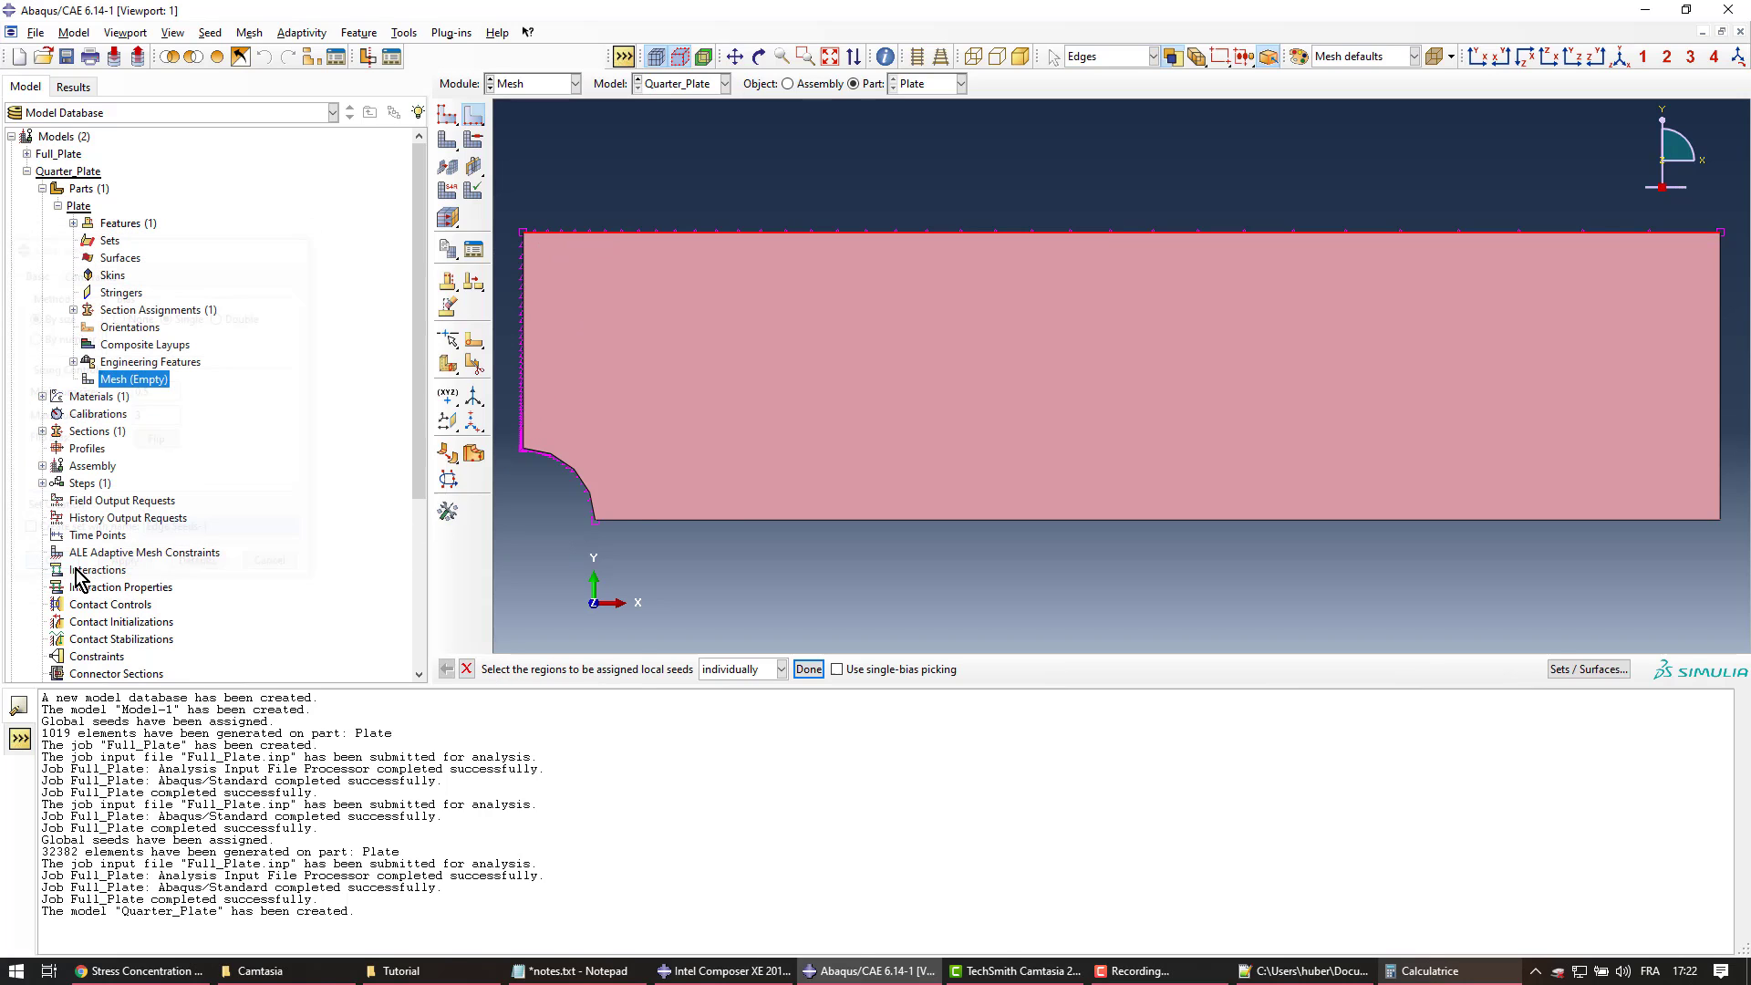
Apply the same 0.5–3 biased seeds to the bottom edge, then mesh the part
click(626, 521)
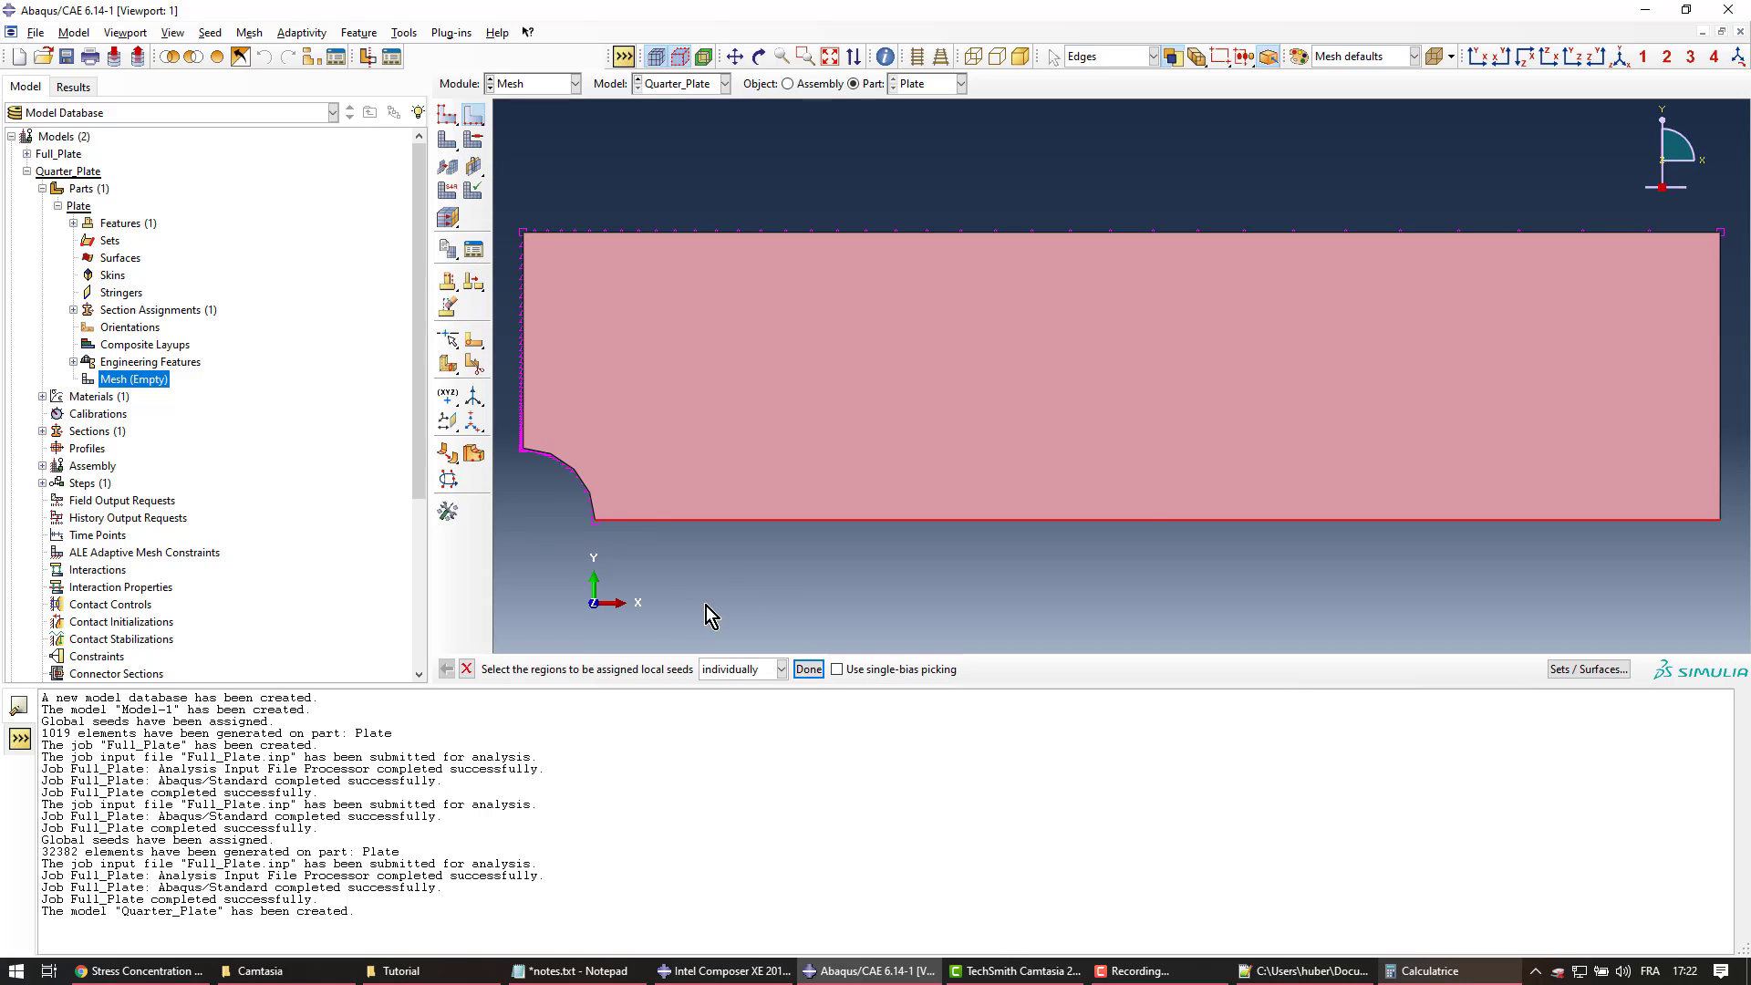
middle_click(759, 577)
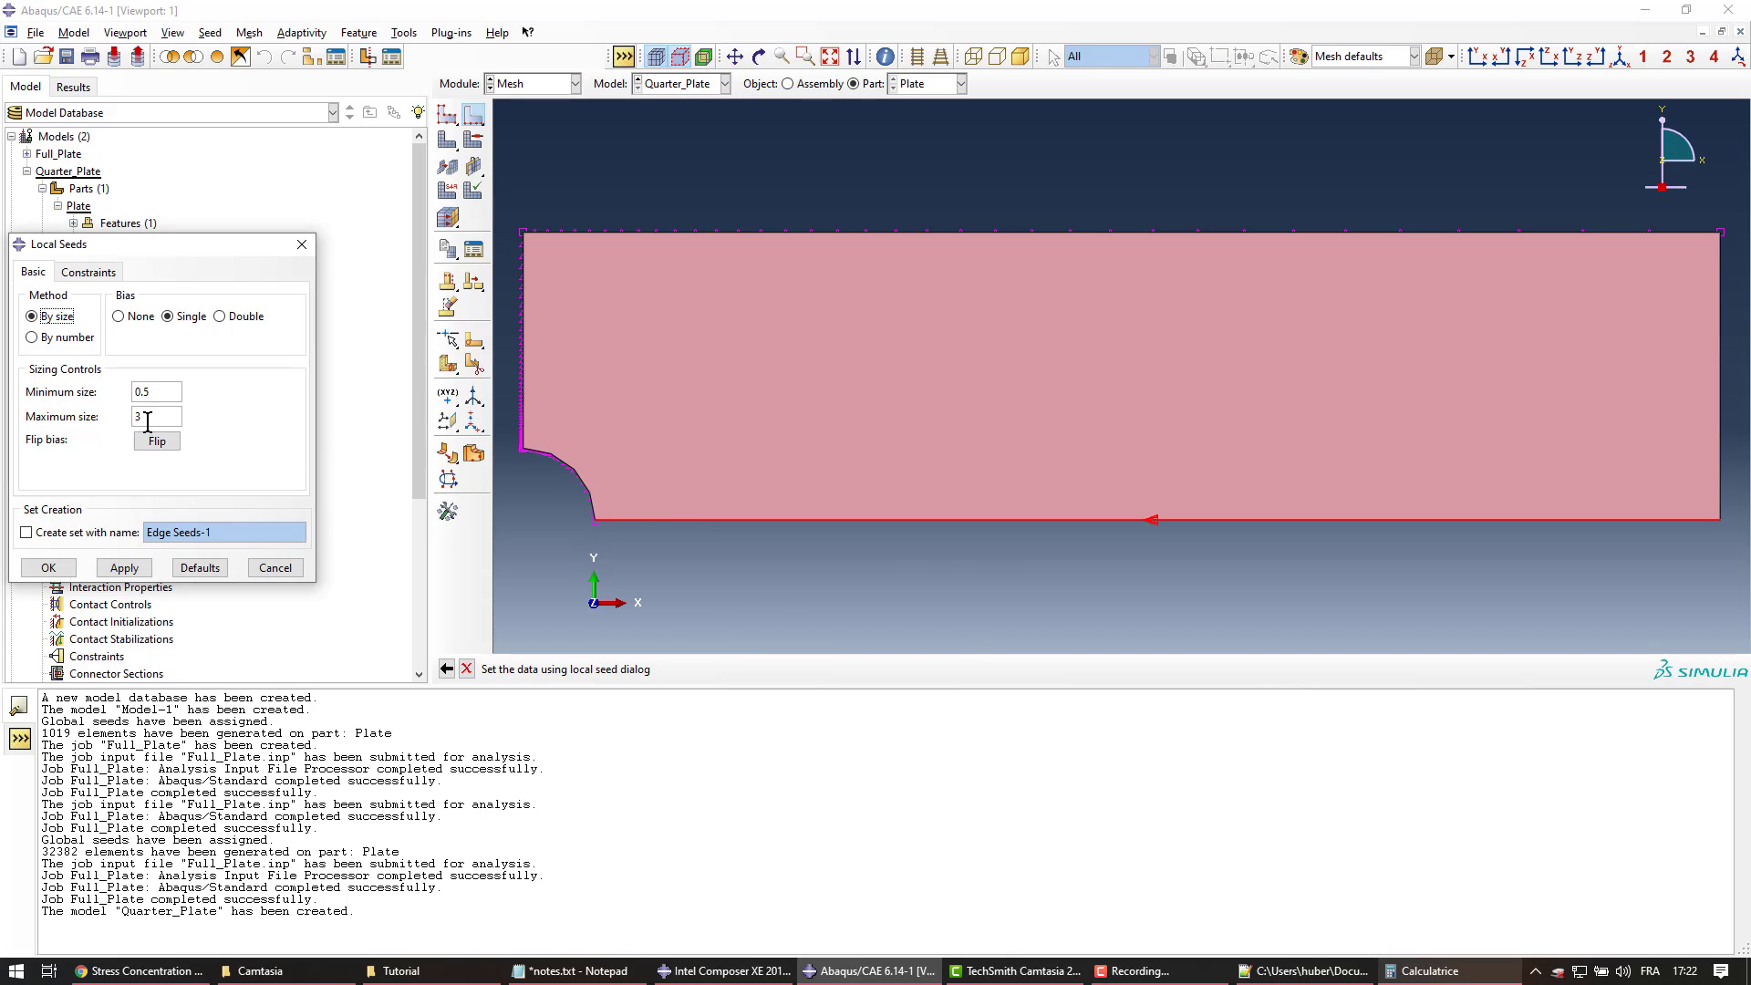
click(137, 568)
click(49, 567)
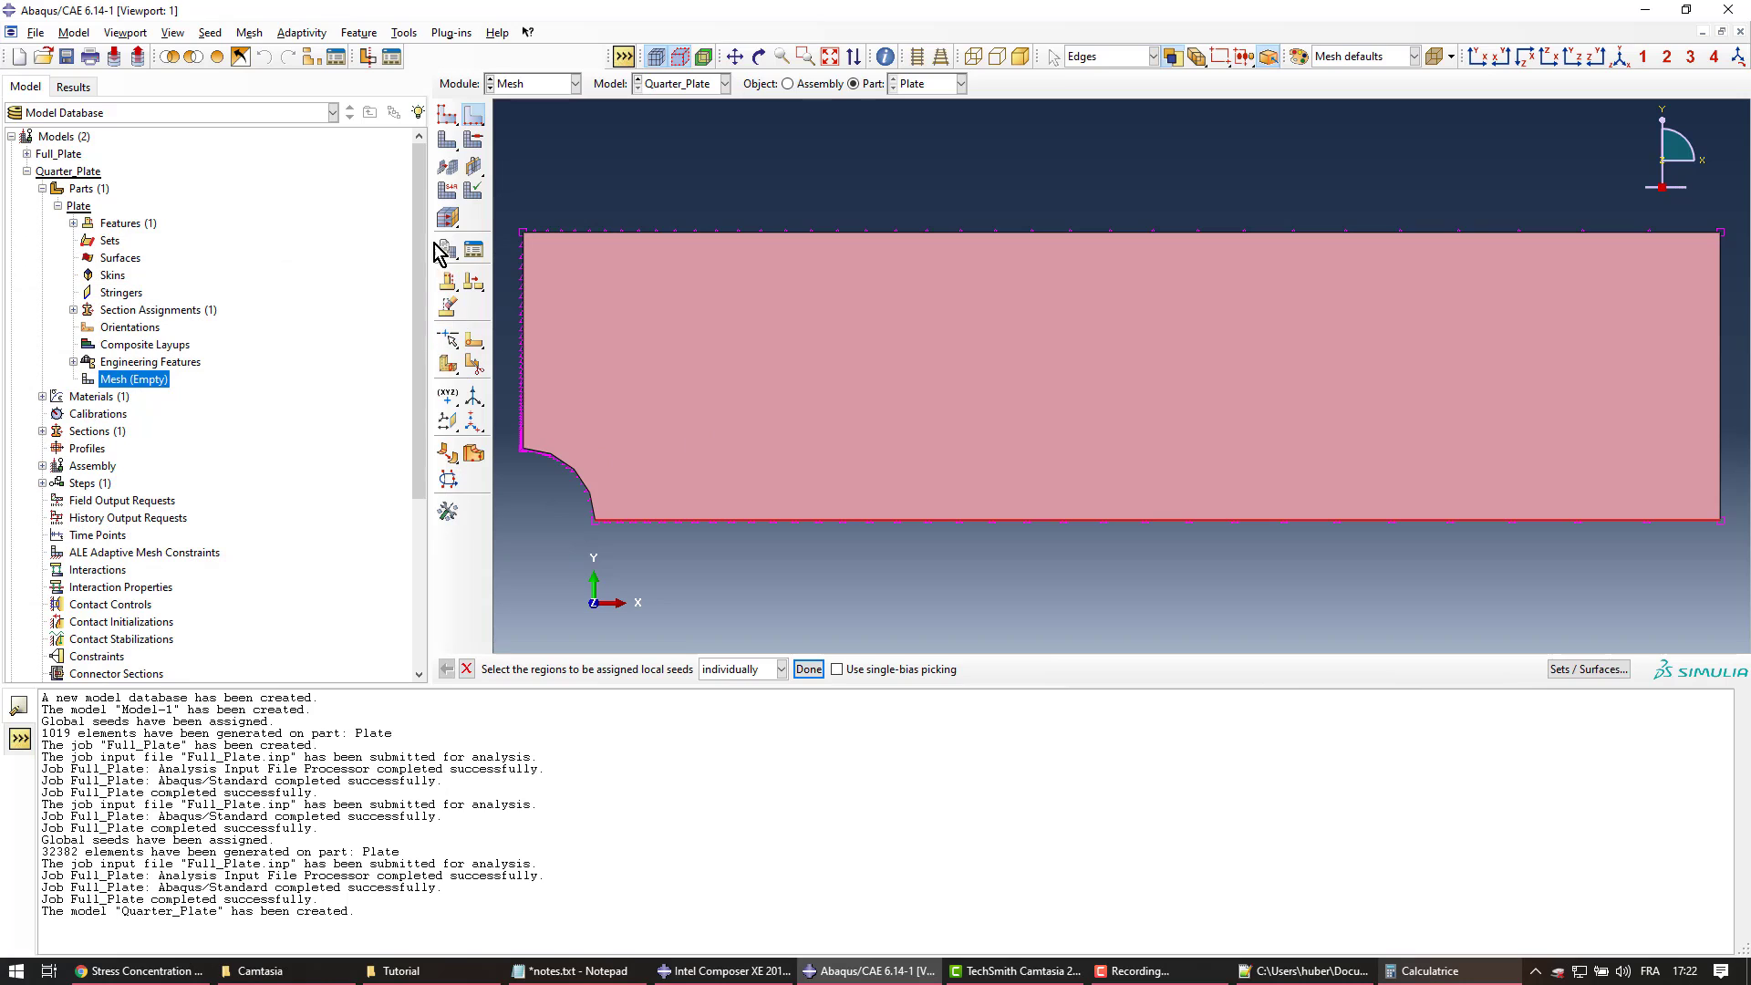
click(446, 147)
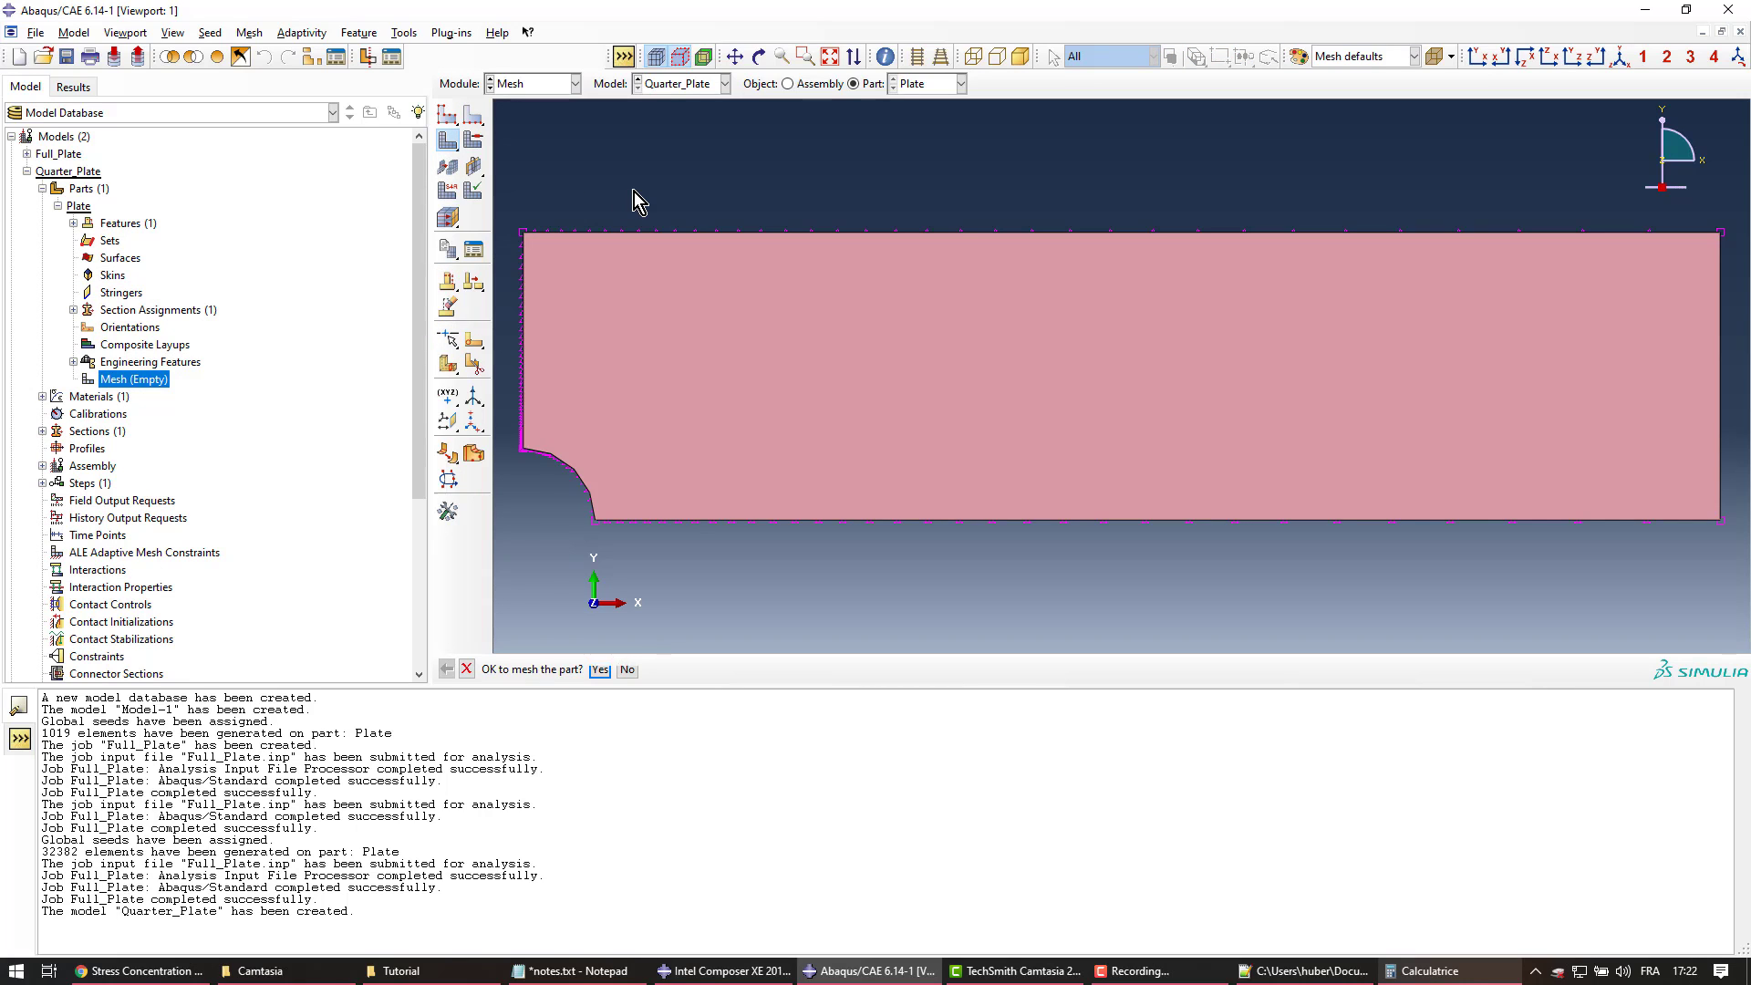
Mesh the plate into 1004 elements and set the element type to plane-stress CPS4R
middle_click(633, 192)
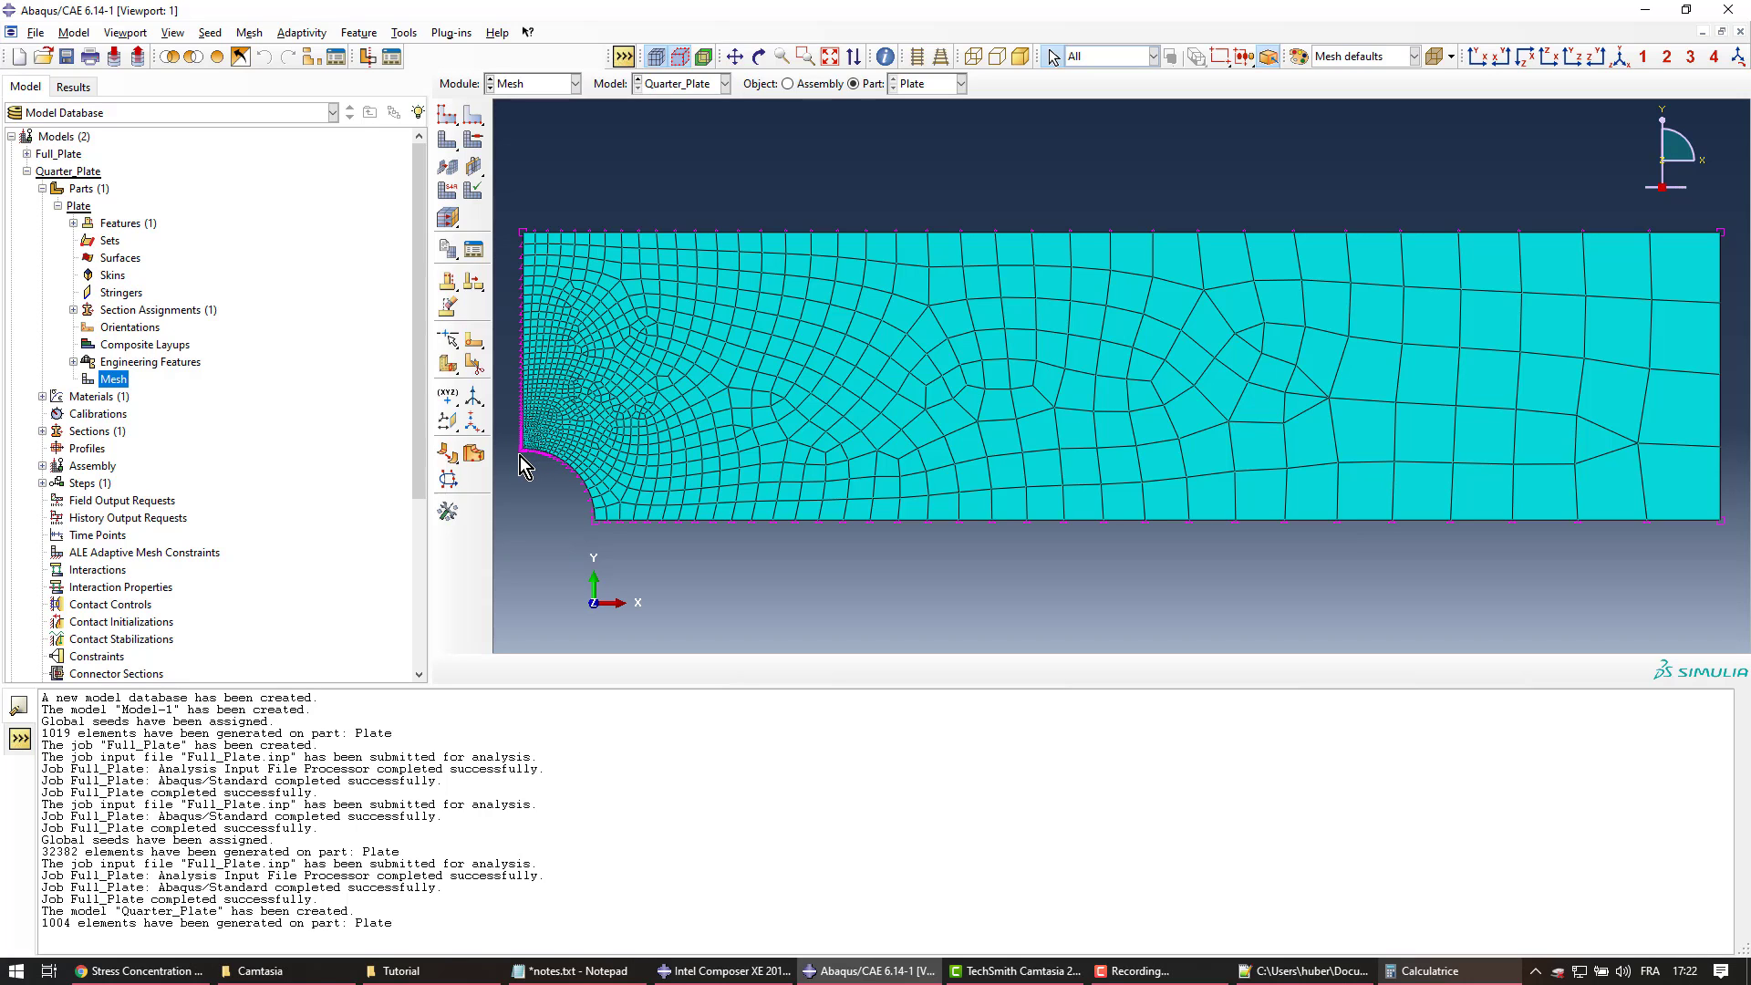
click(476, 451)
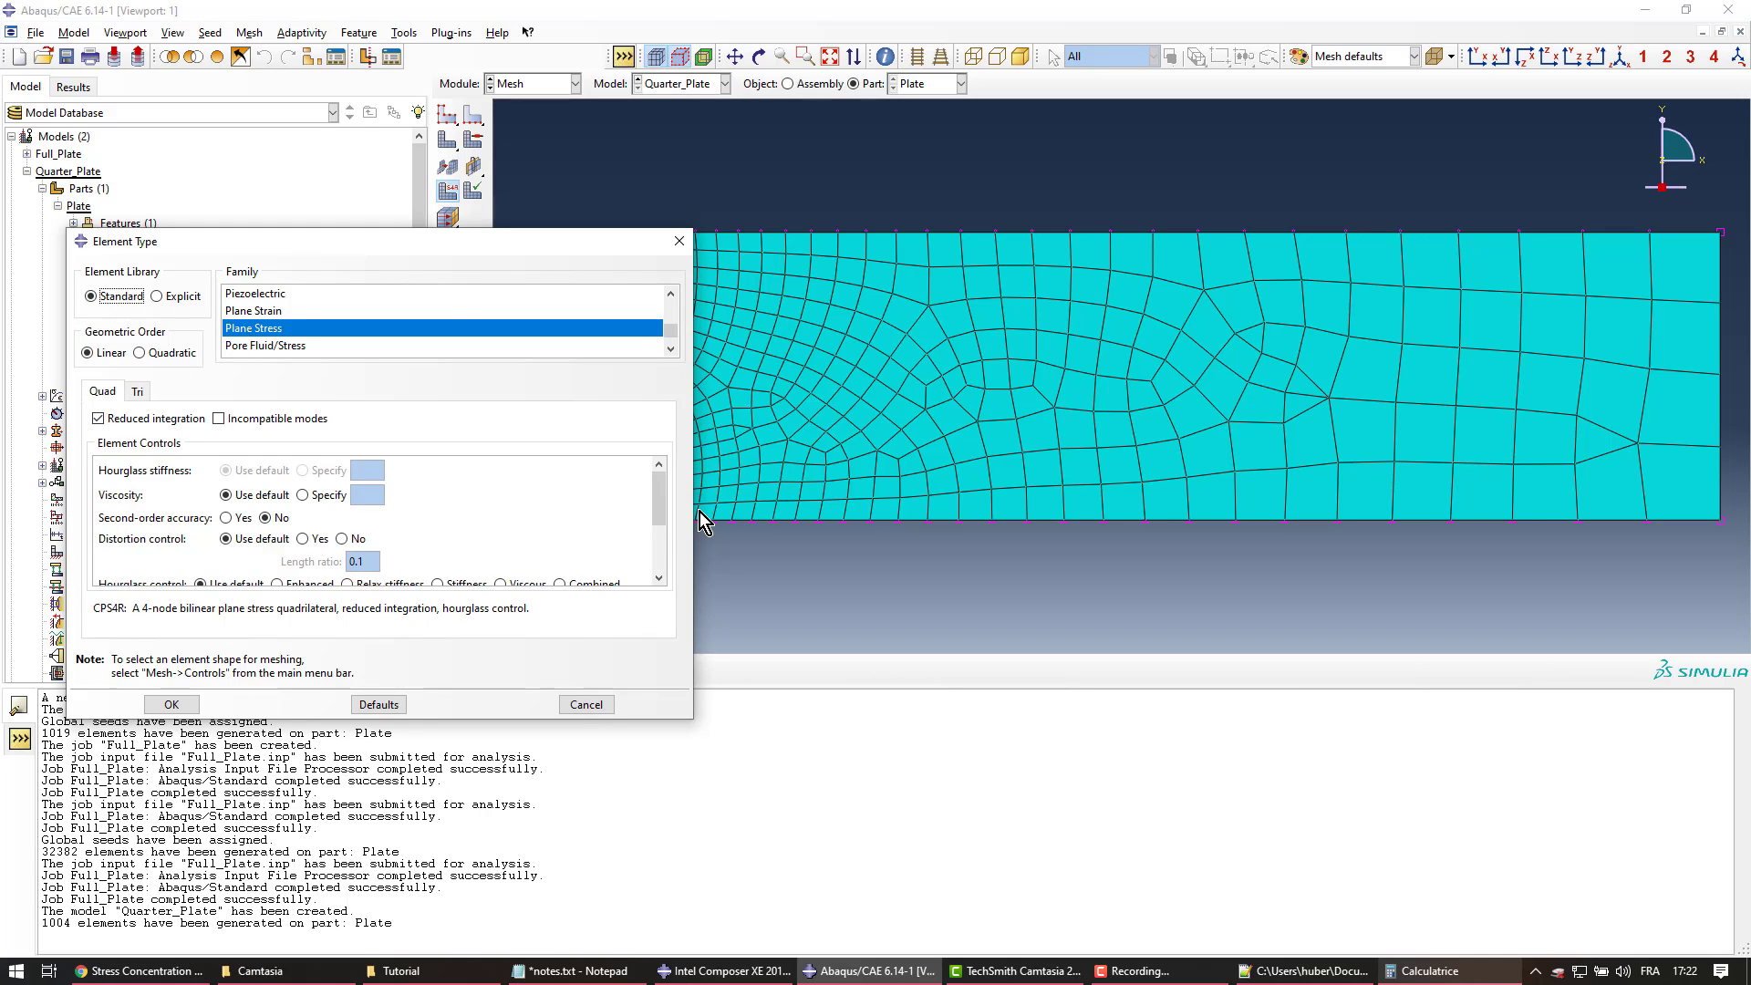
click(172, 704)
Add a Quarter_Plate instance to the assembly and begin creating an analysis step
click(27, 171)
click(28, 171)
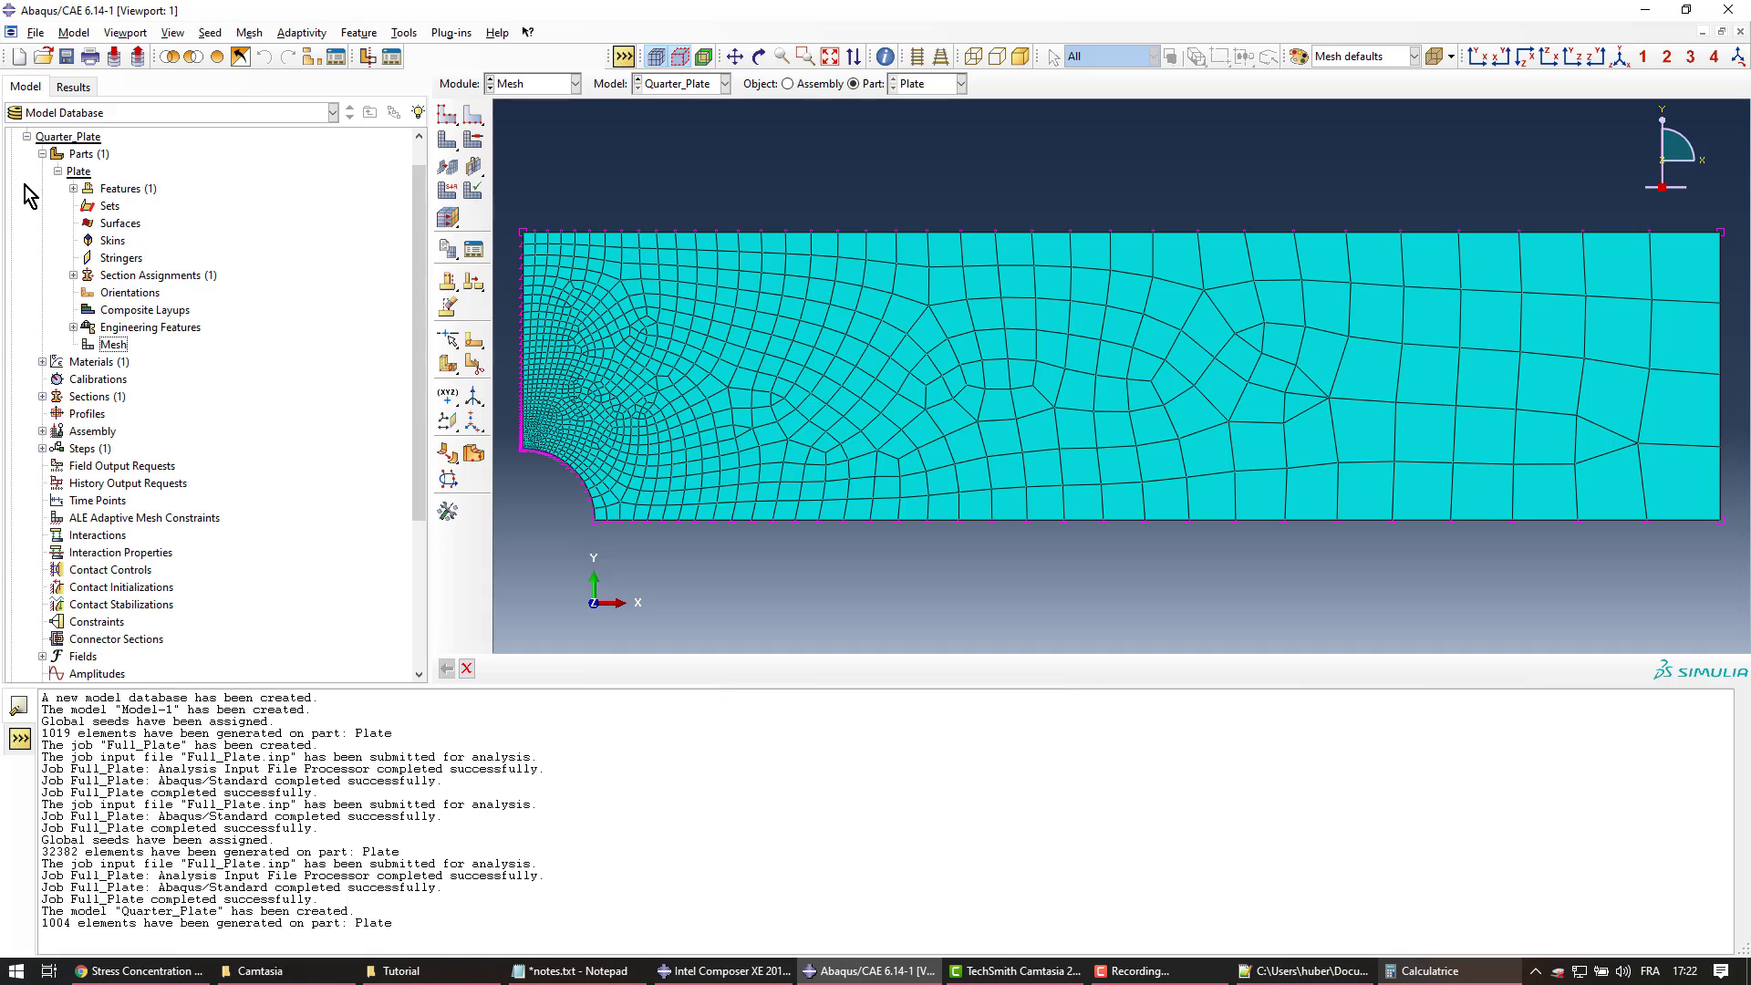
click(42, 154)
click(42, 241)
double_click(105, 258)
click(200, 517)
double_click(81, 381)
Create a static analysis step named 'Static'
drag(430, 148, 352, 146)
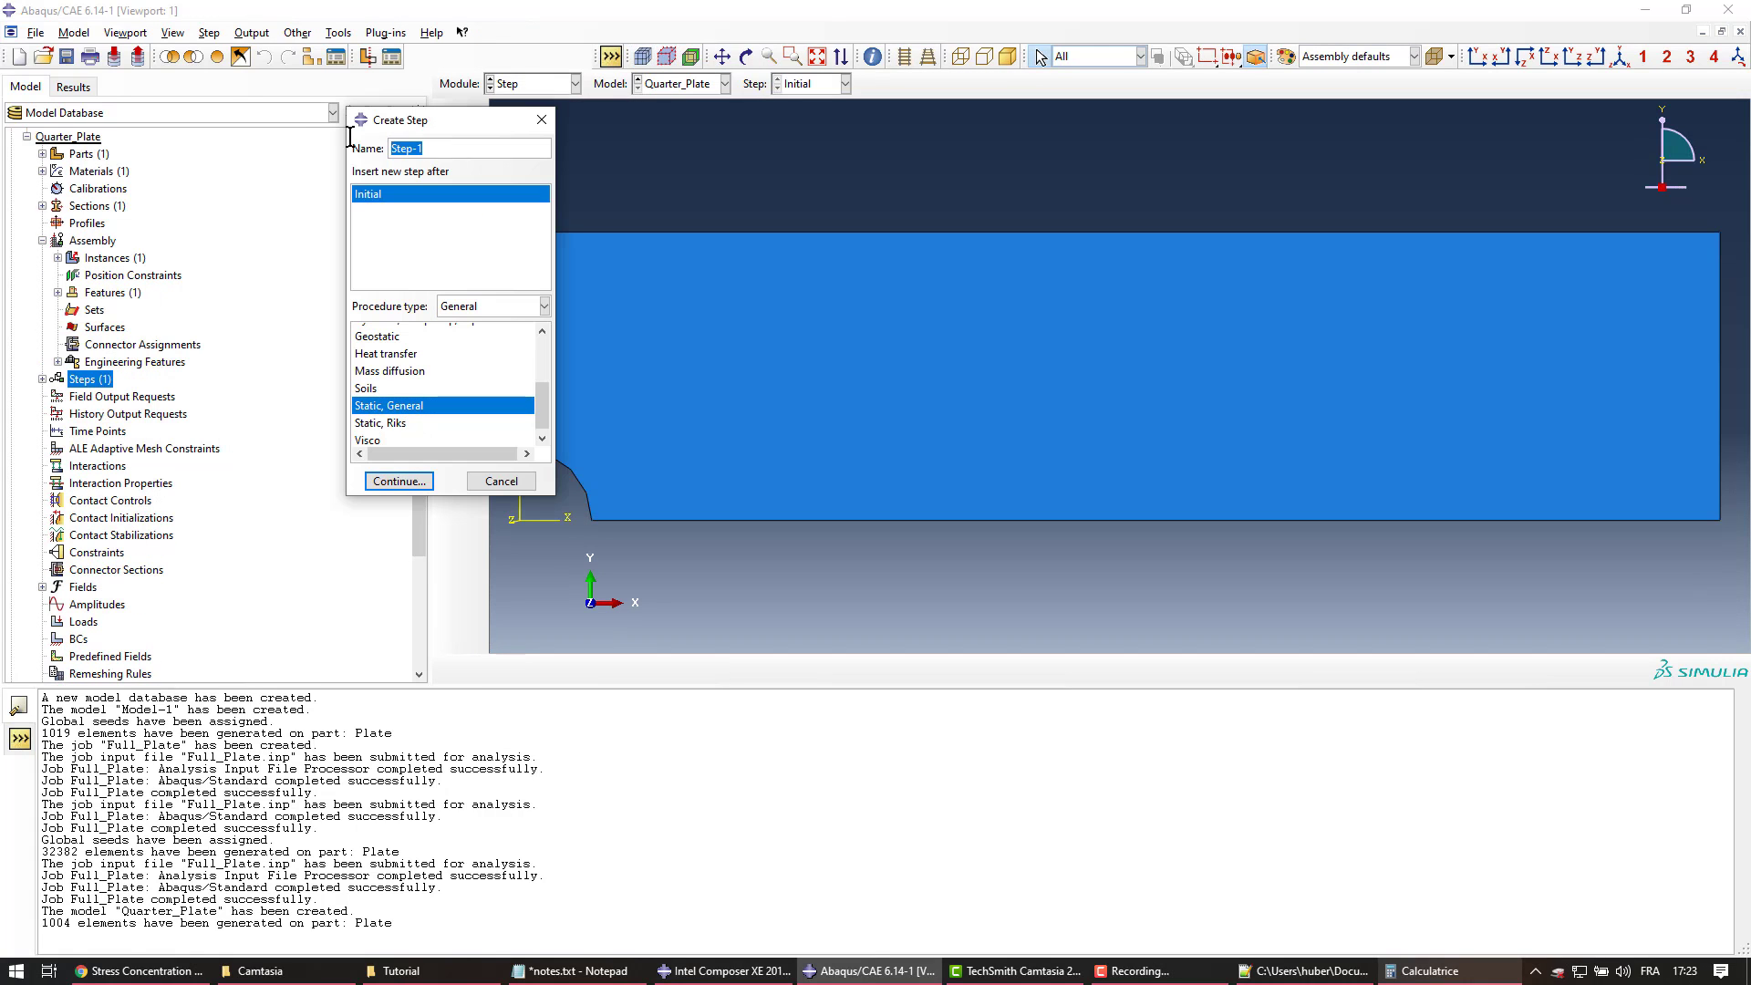
text(Static)
click(409, 485)
click(321, 540)
Apply the 'Pull' pressure load of magnitude -500 to the plate's right edge
double_click(83, 621)
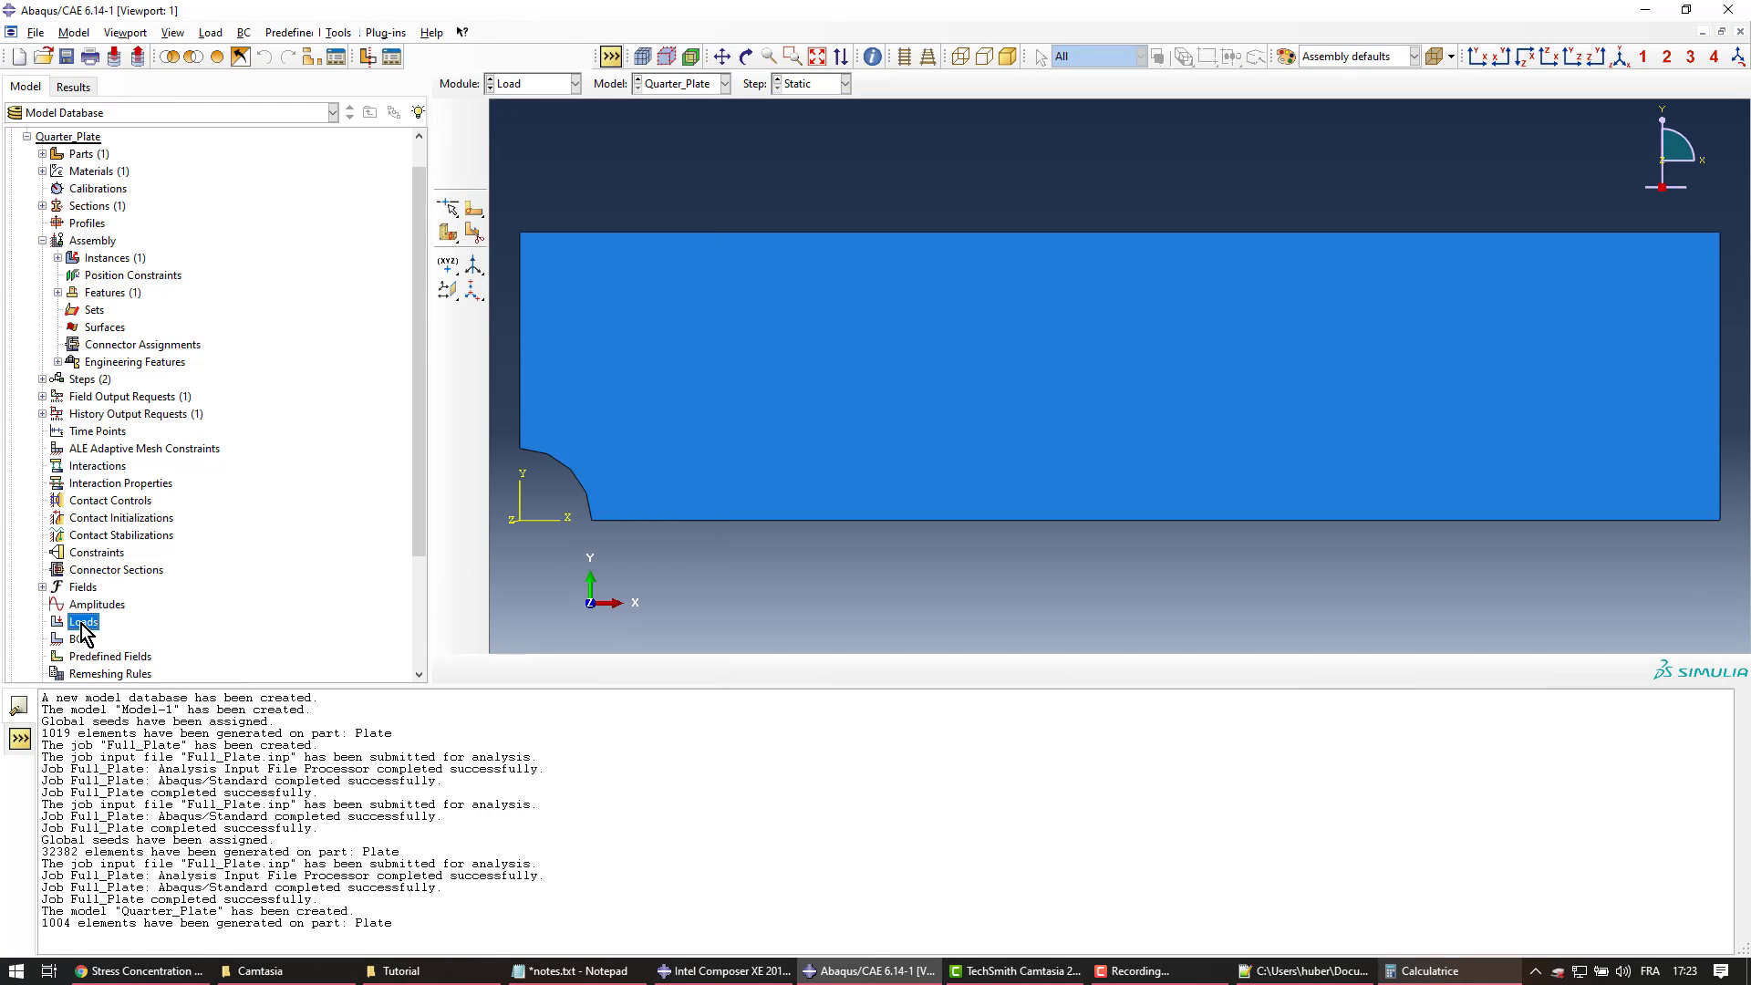
click(132, 536)
click(1720, 337)
middle_click(1421, 248)
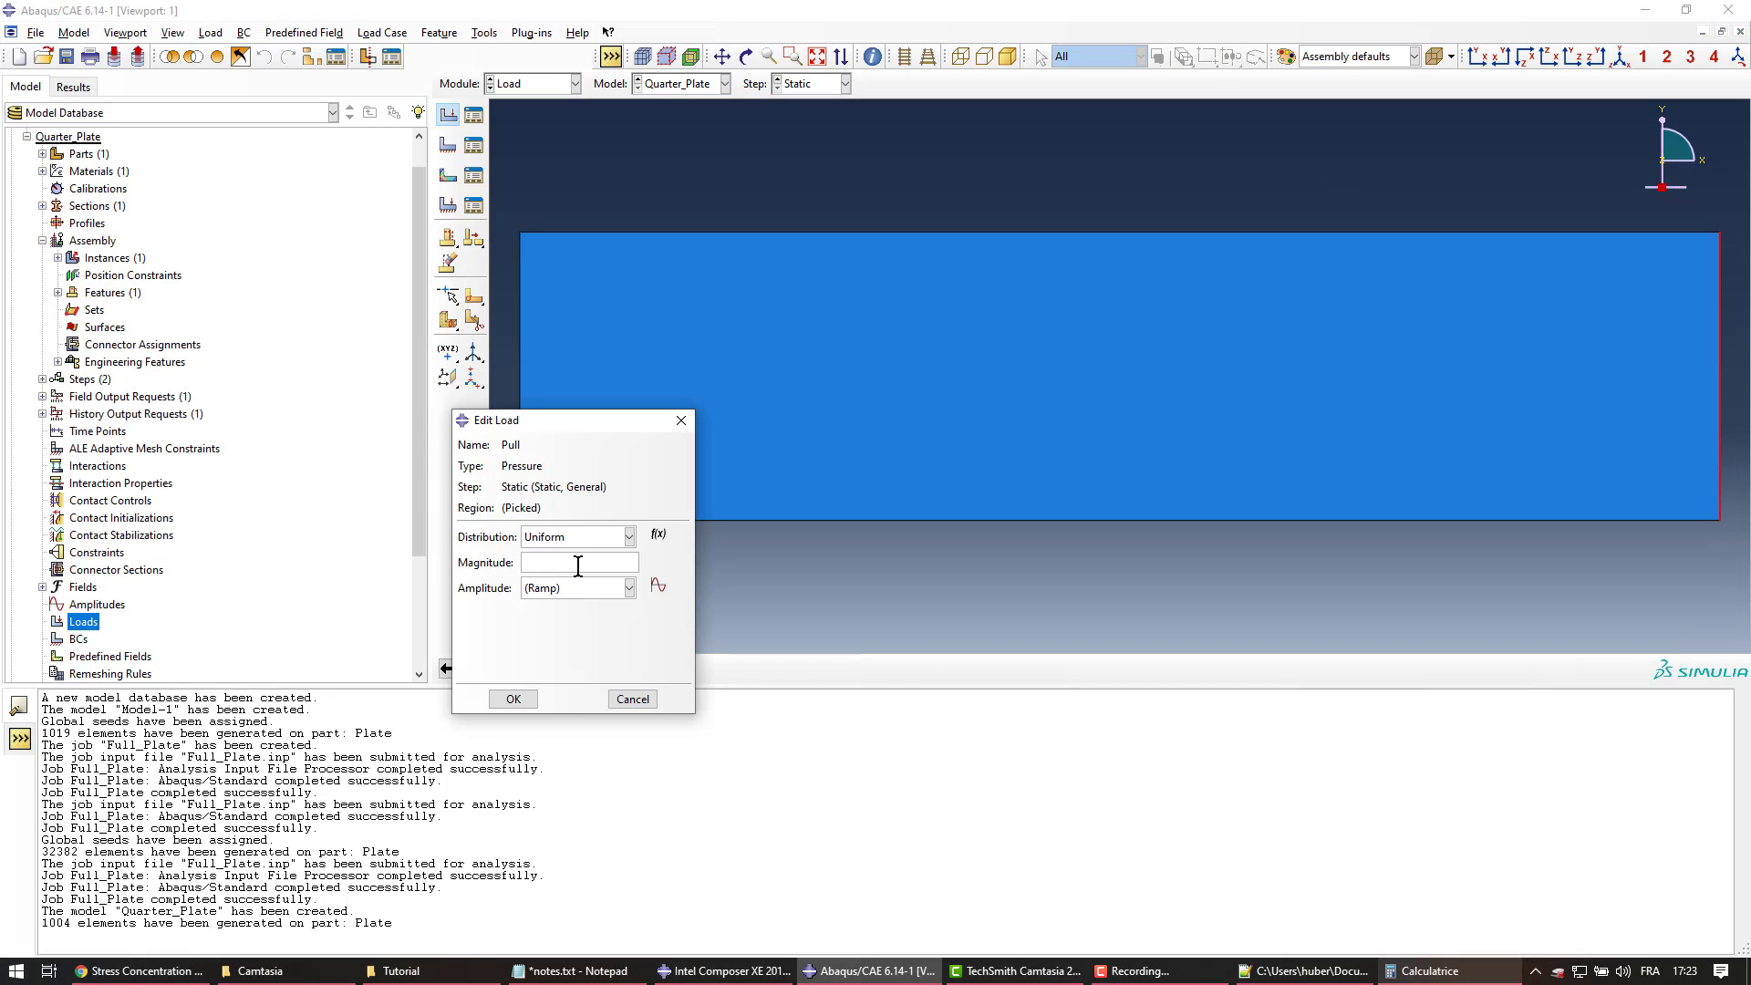
click(578, 566)
text(-500)
click(514, 705)
Create the XSYMM symmetry condition 'SymmX' on the left edge in the Initial step
click(79, 639)
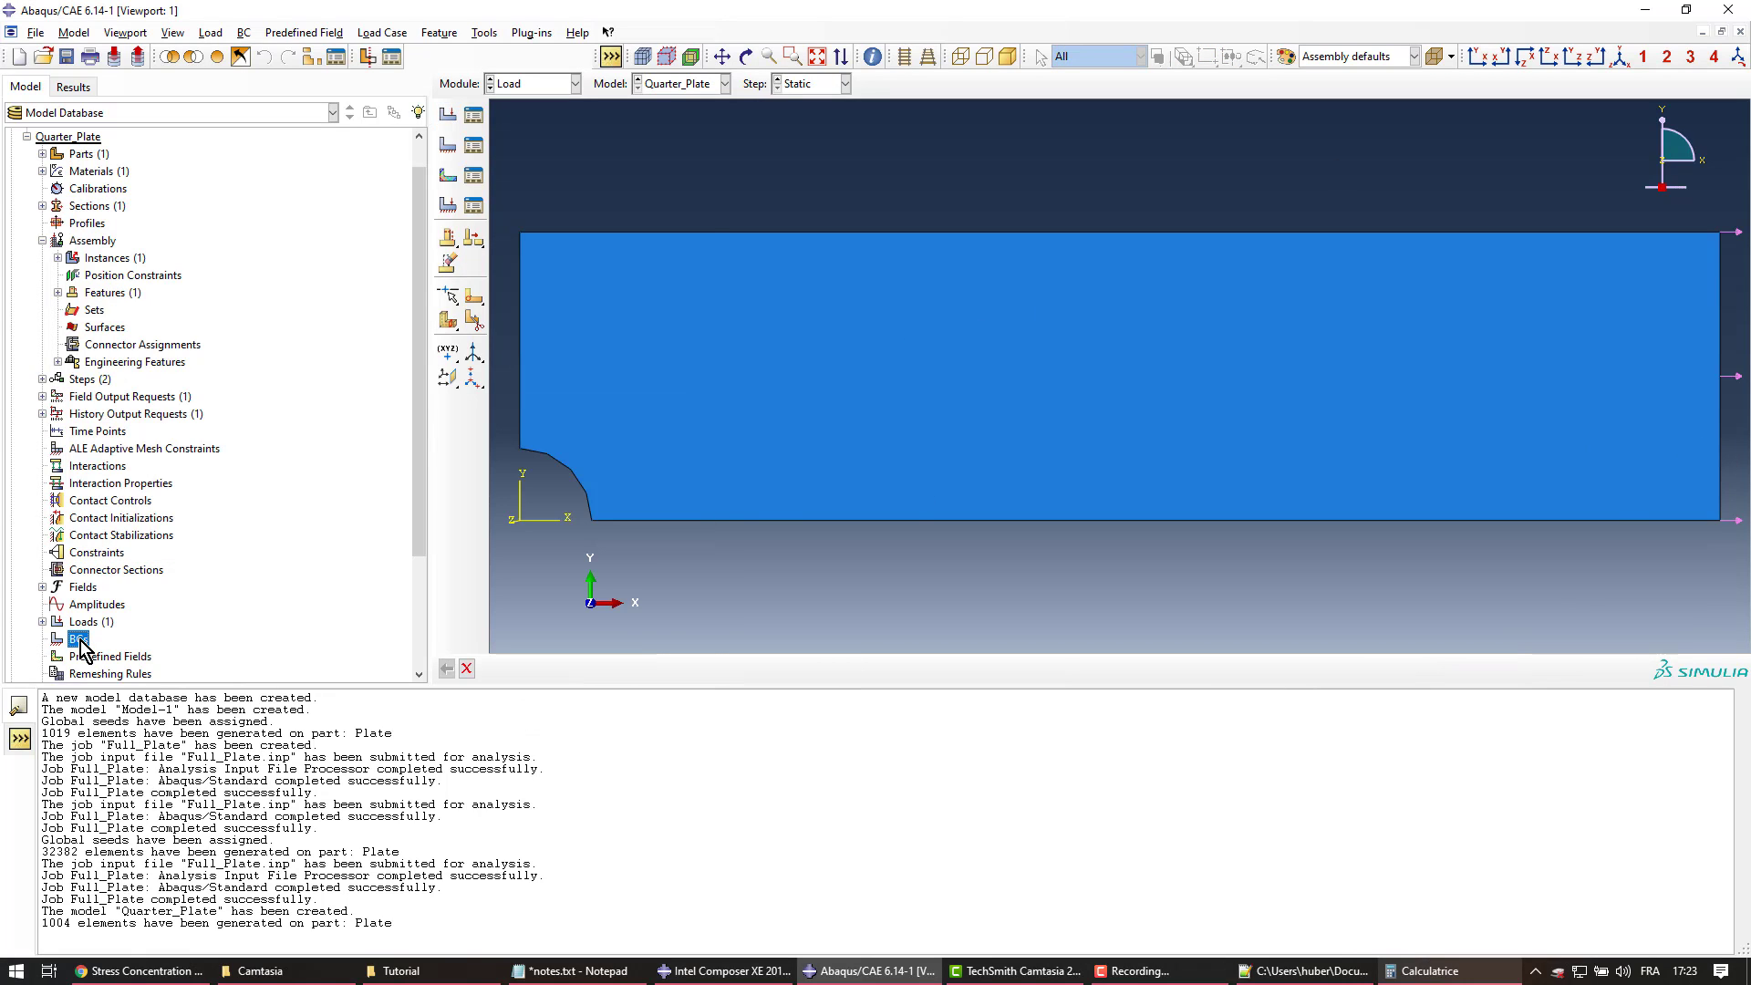
double_click(80, 639)
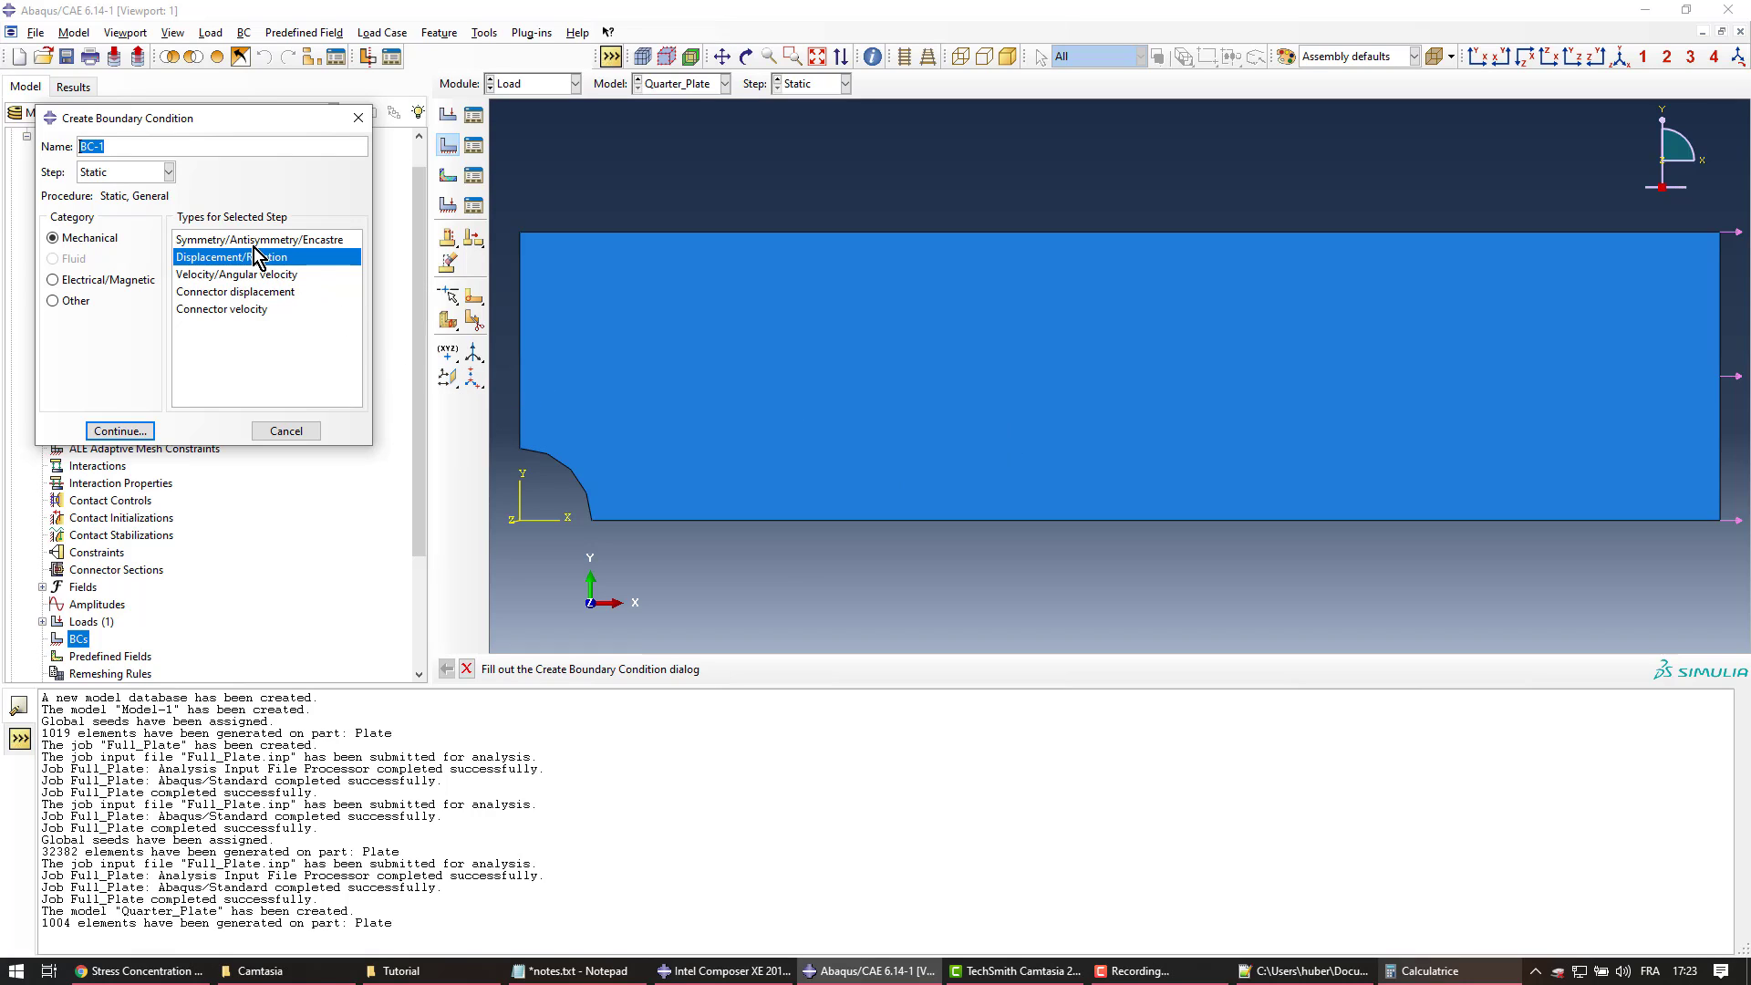
click(169, 171)
click(100, 188)
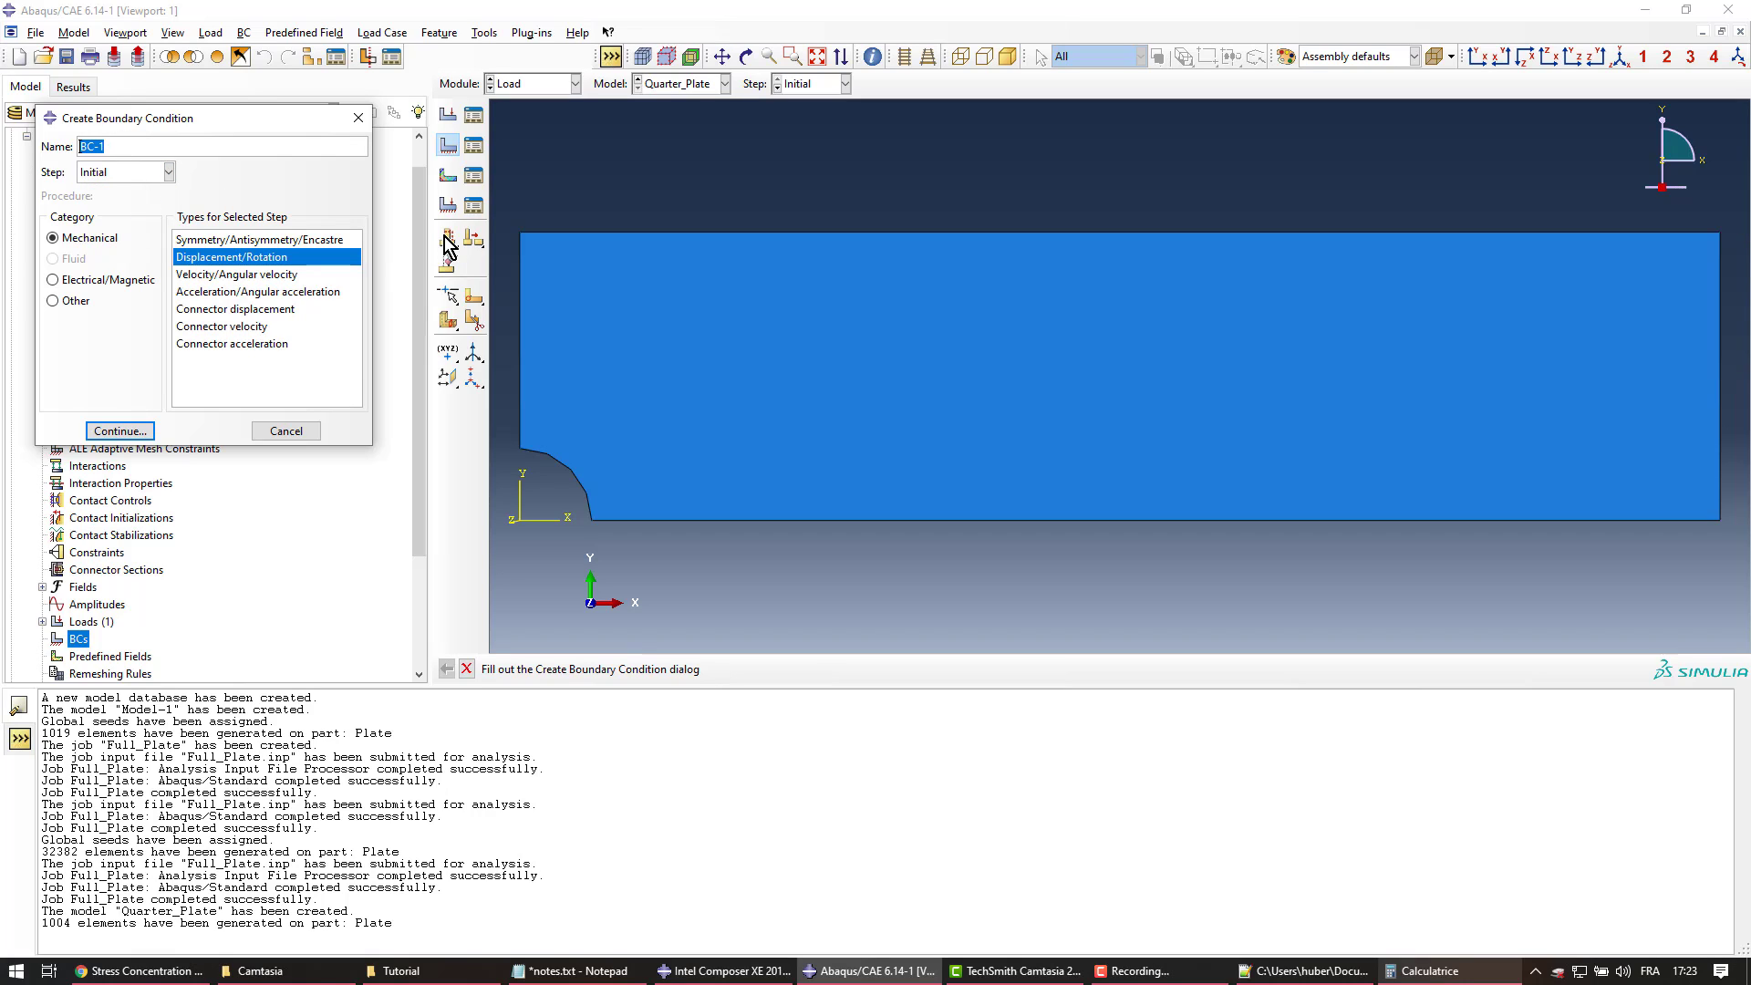
text(SymmX)
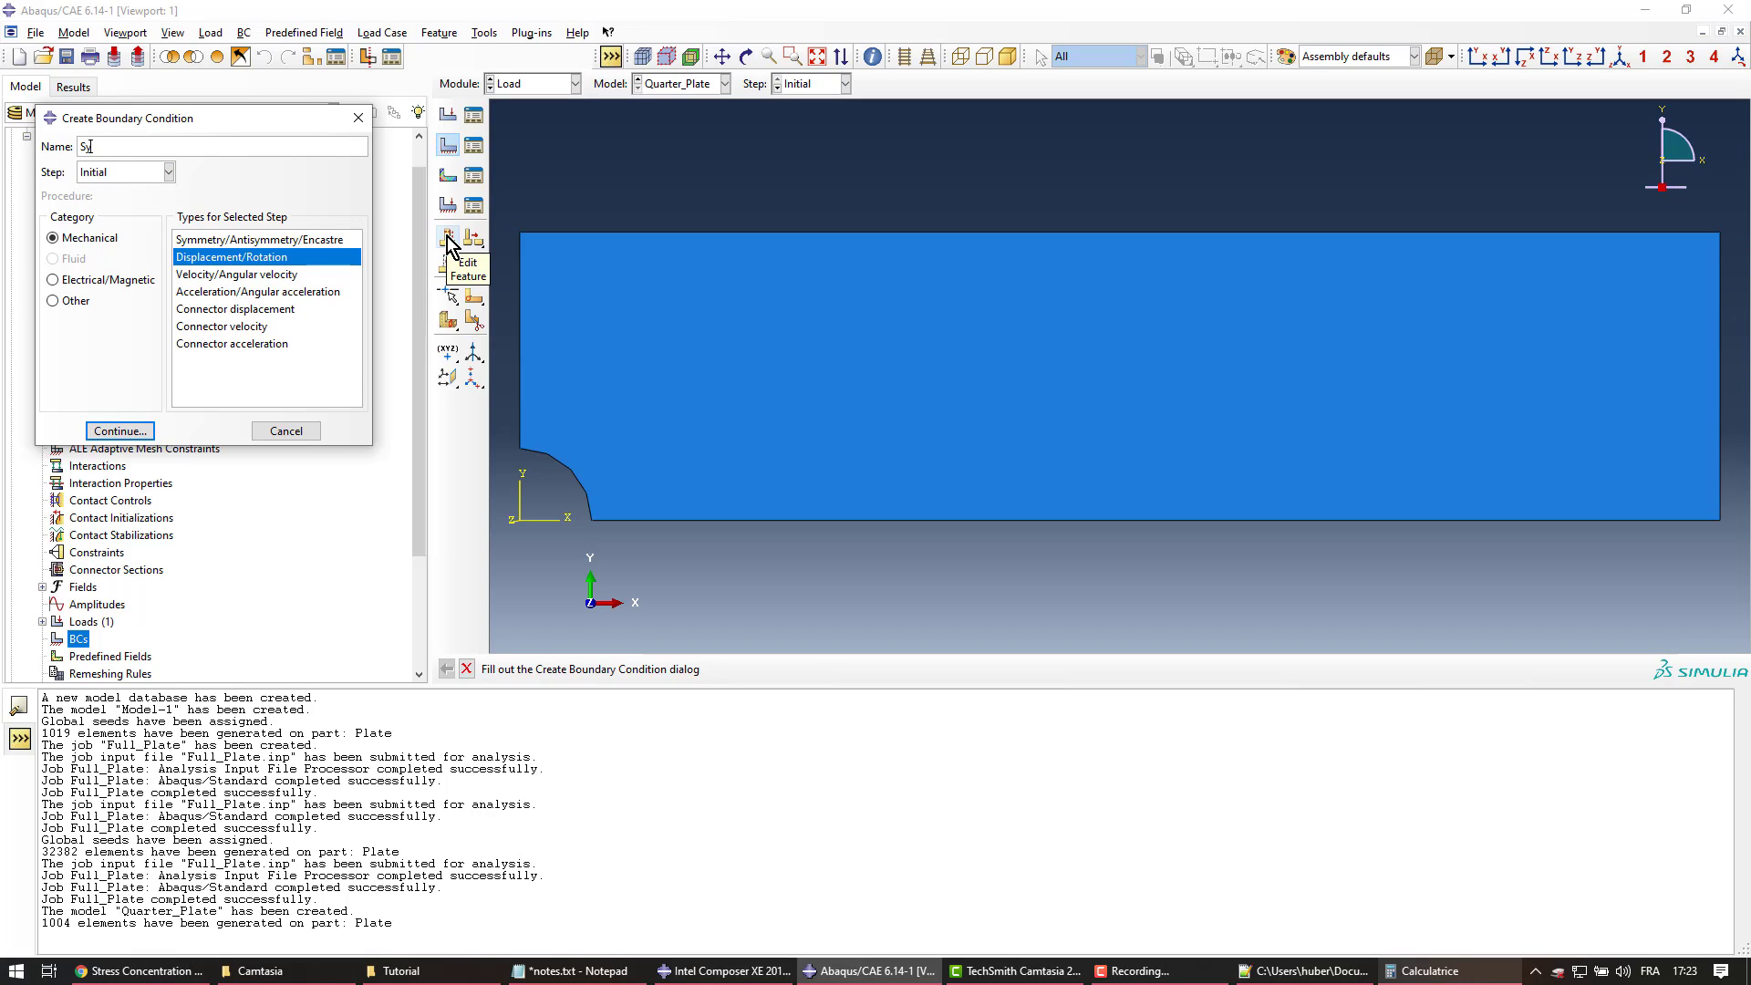
click(245, 239)
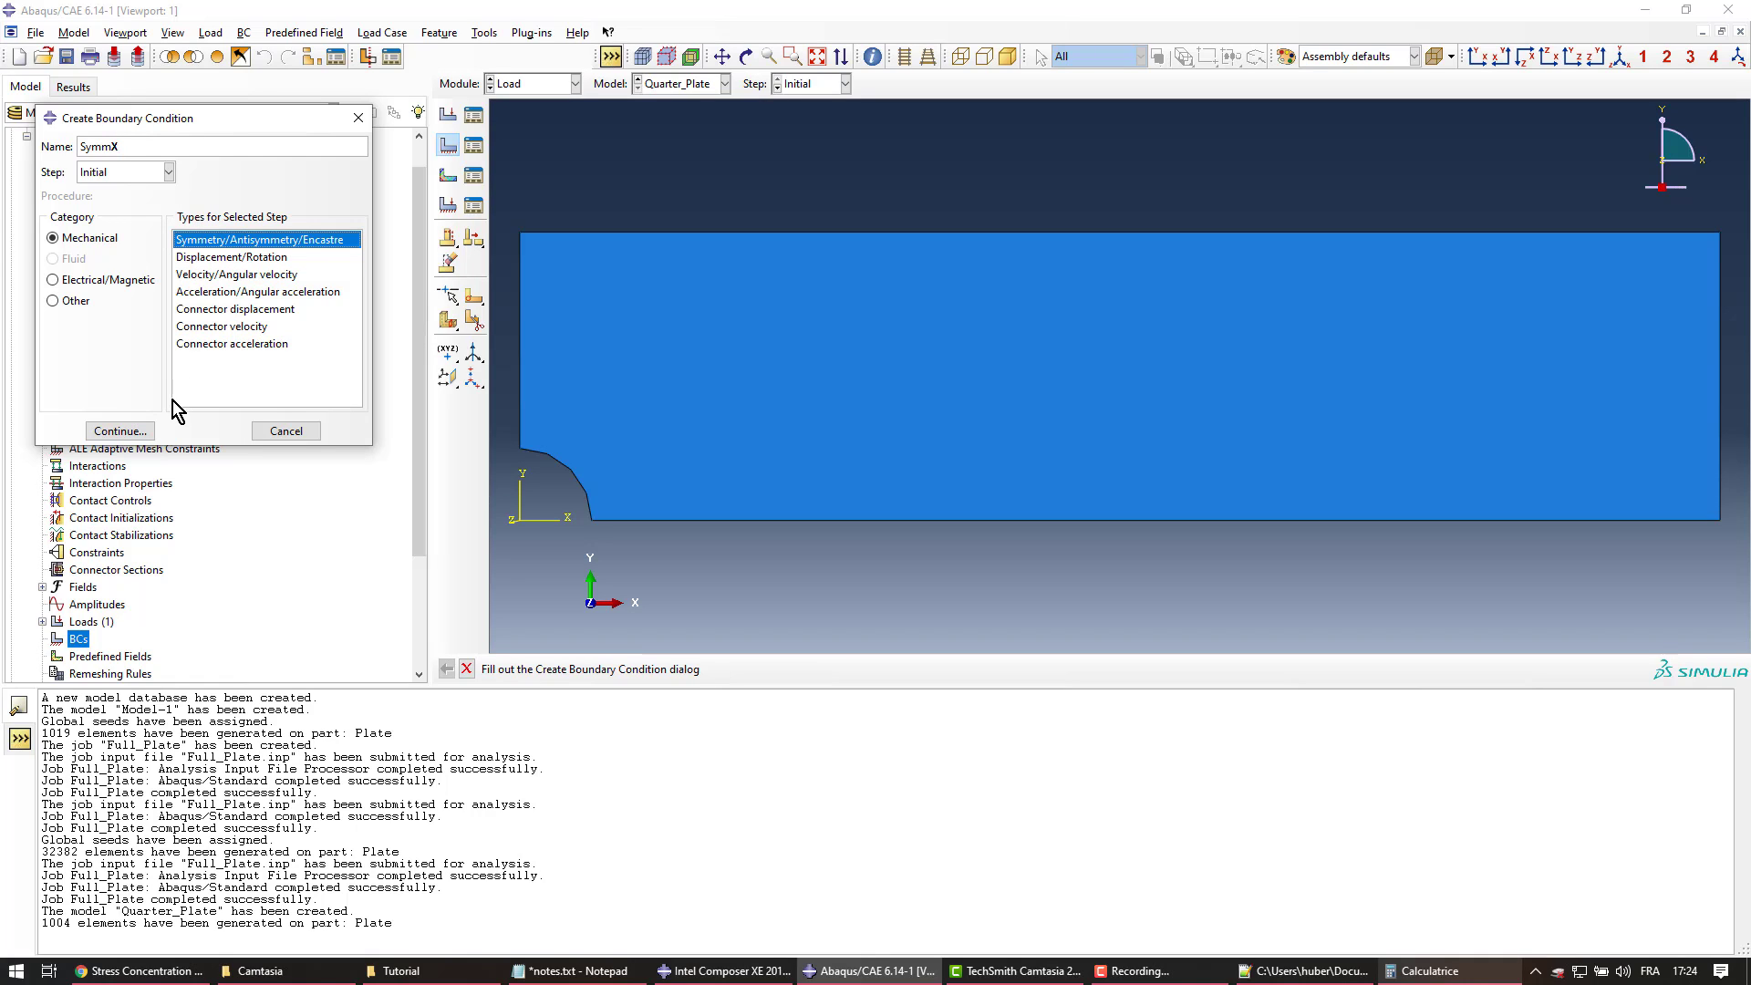
click(138, 433)
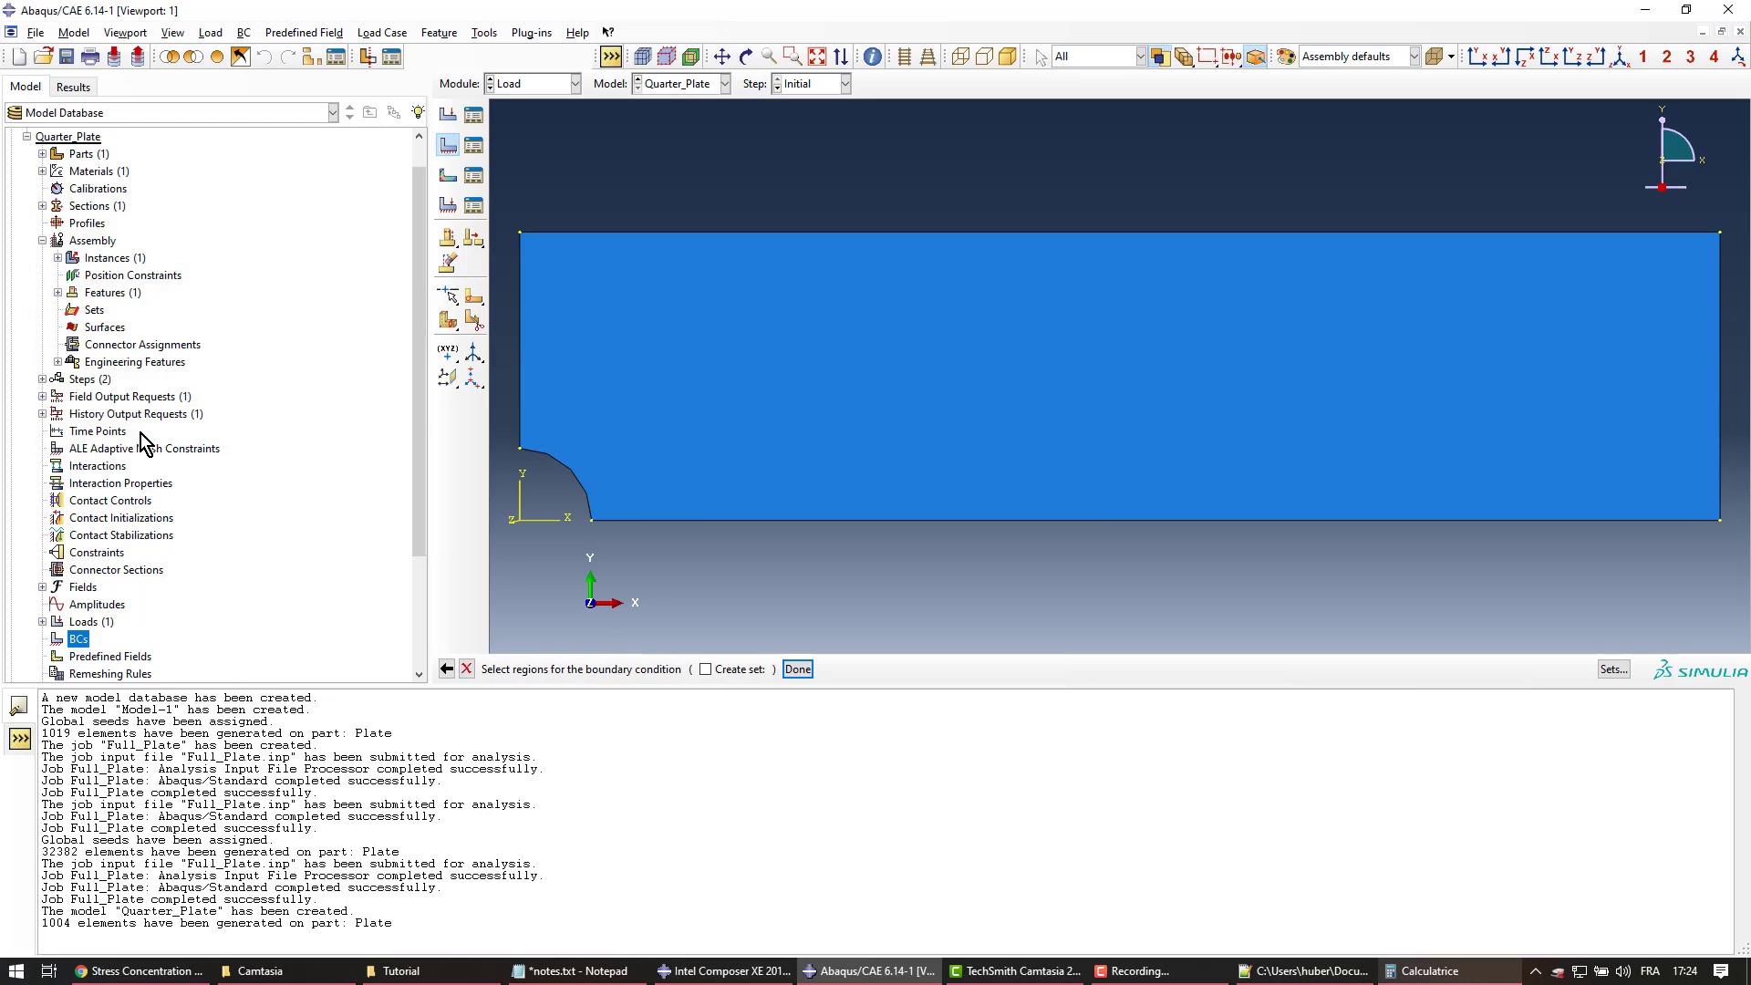
click(522, 379)
click(796, 670)
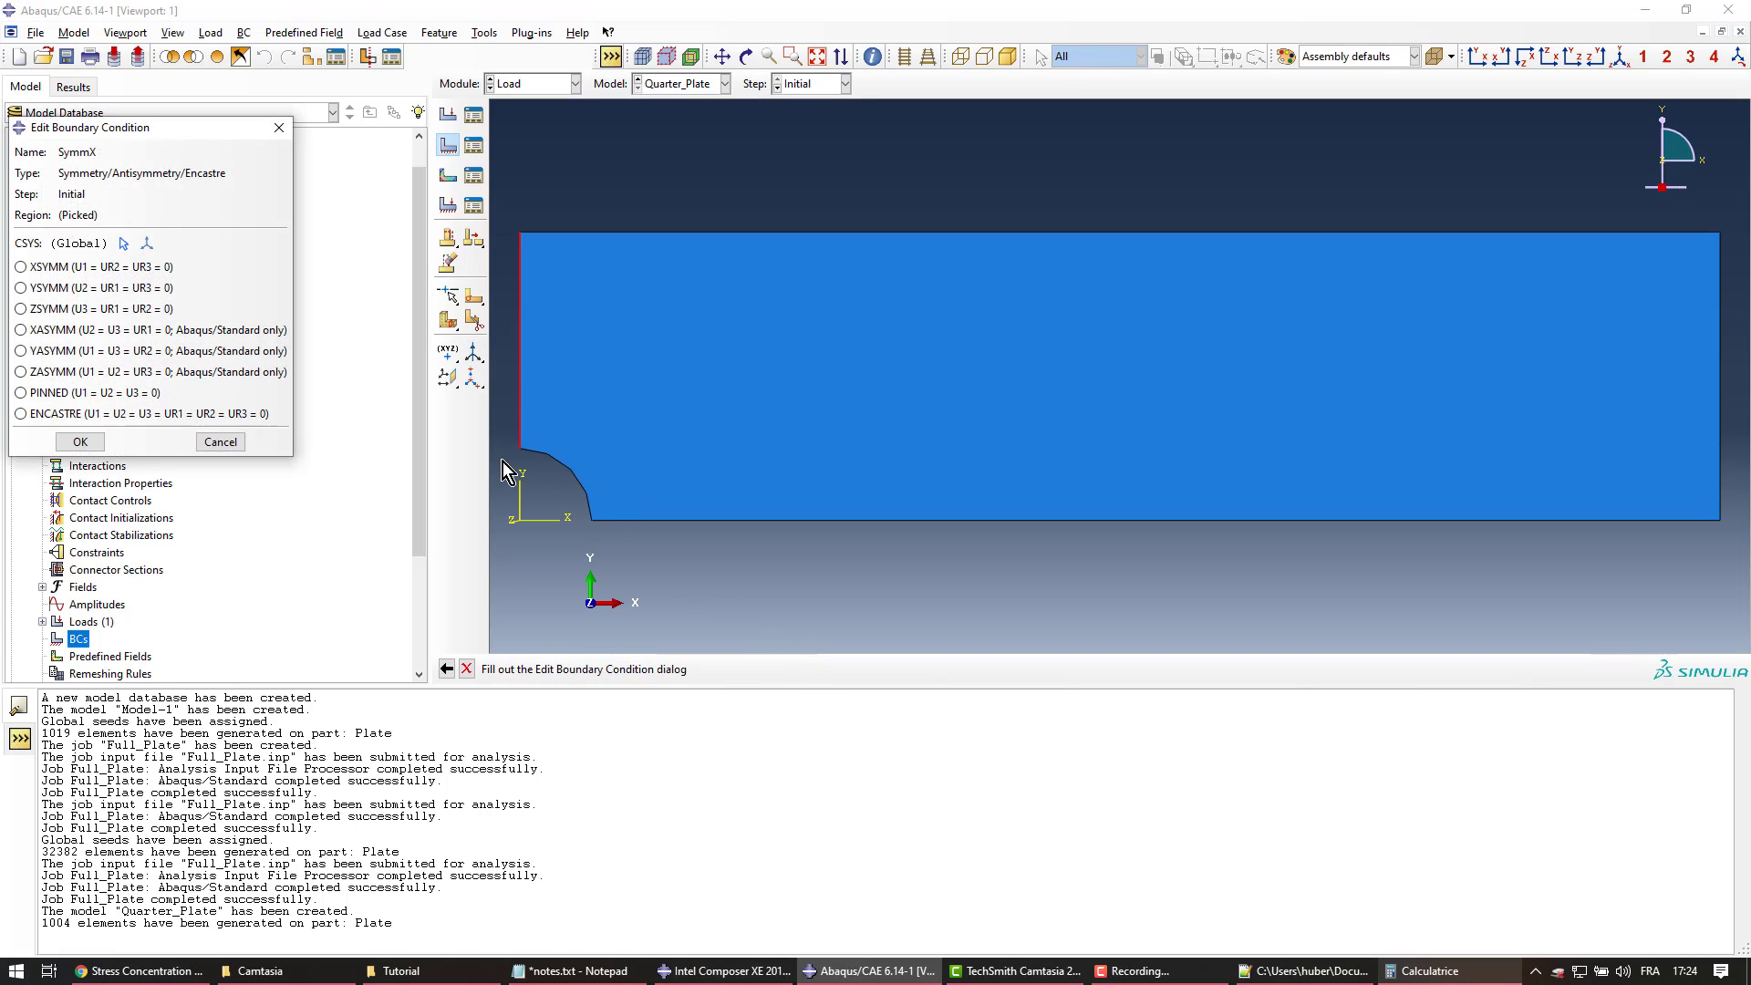
click(21, 270)
click(78, 443)
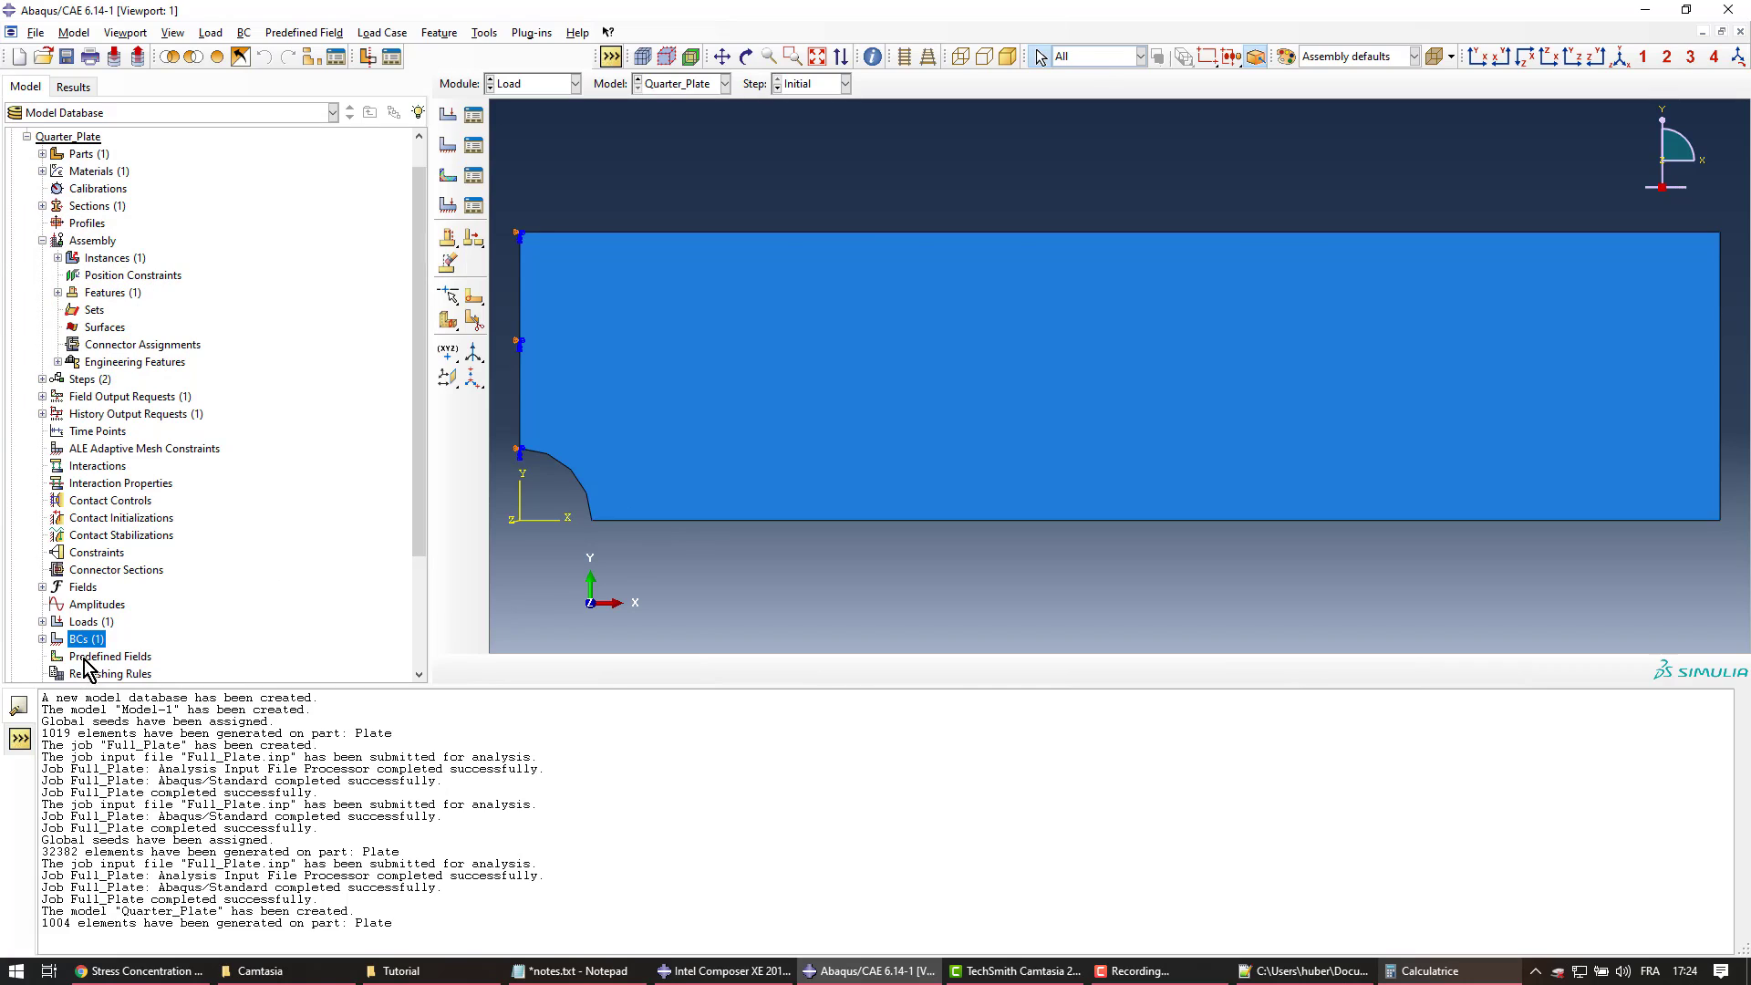
Create the YSYMM symmetry condition 'SymmY' on the plate's bottom edge
double_click(82, 640)
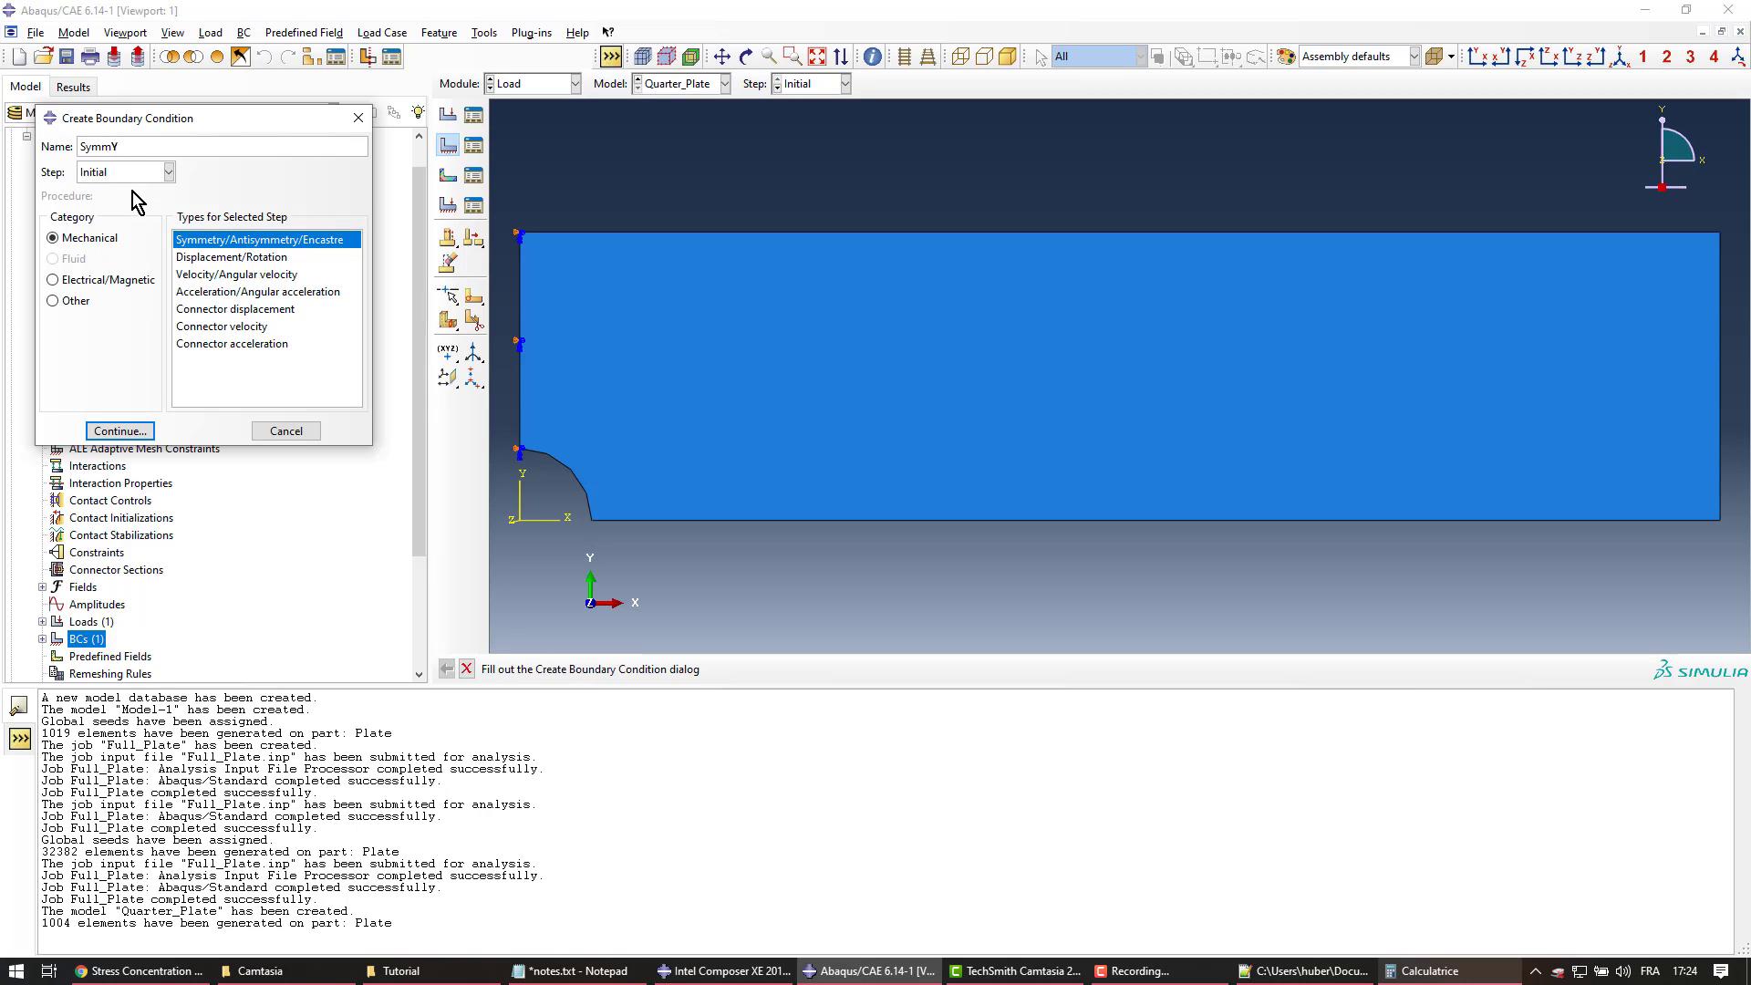
click(119, 434)
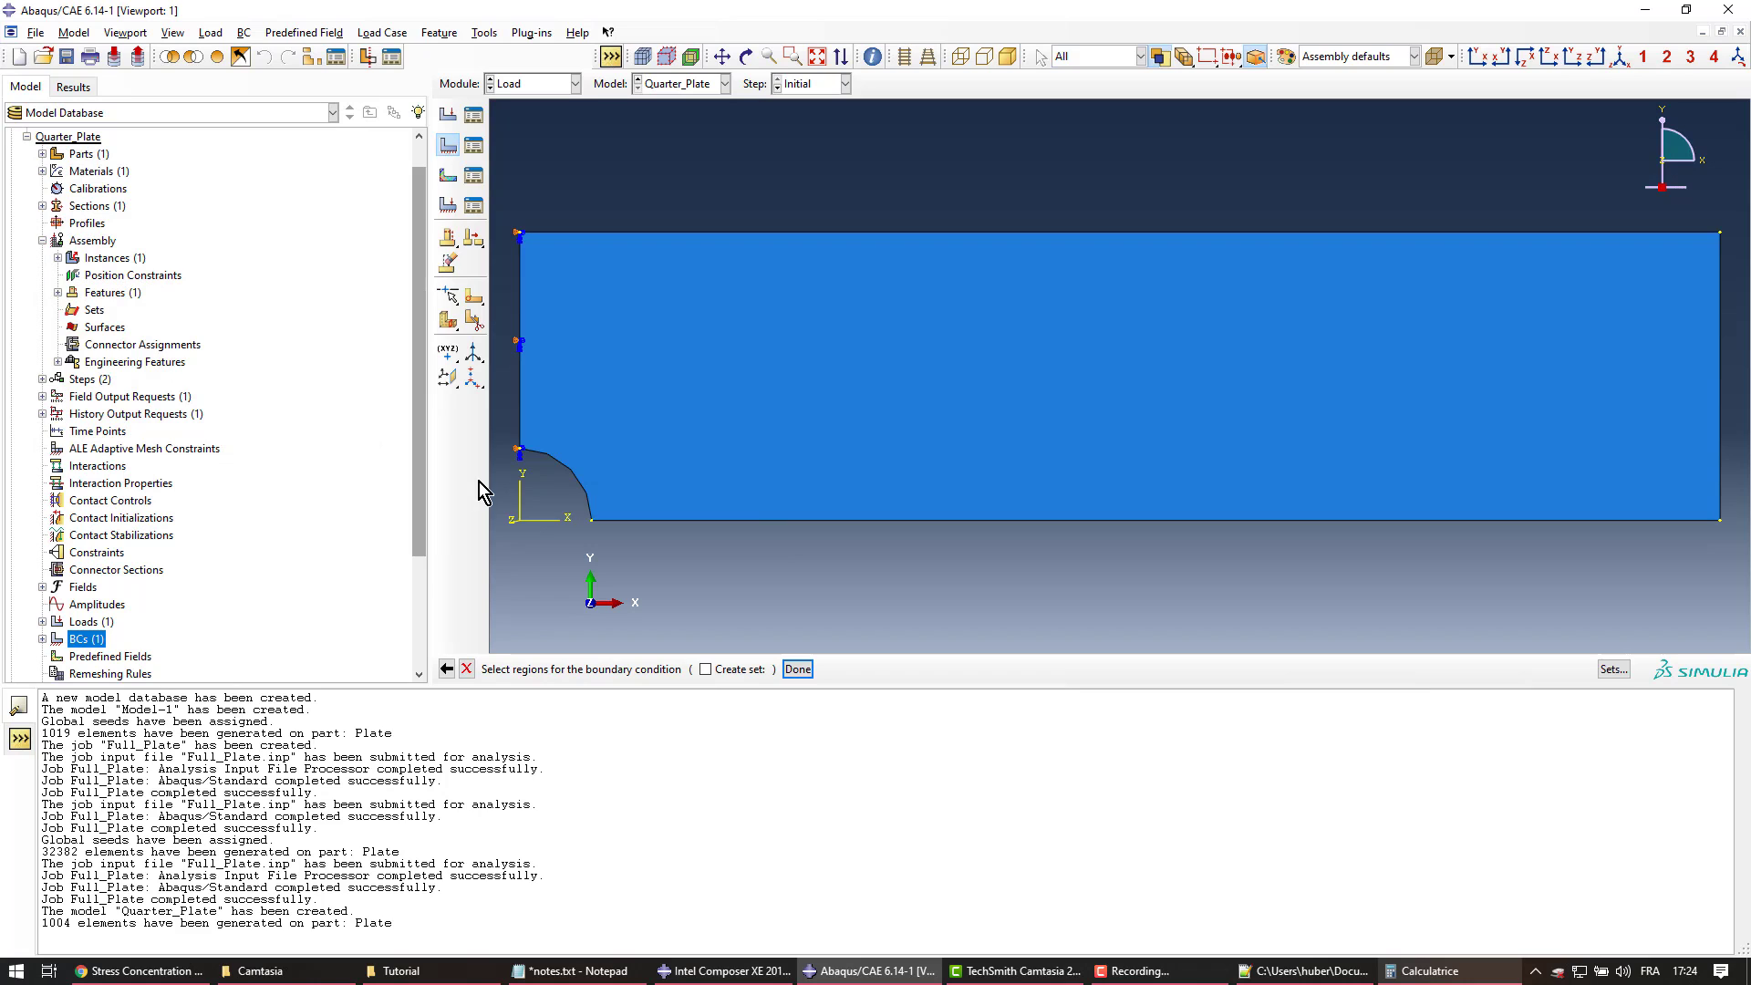
click(763, 526)
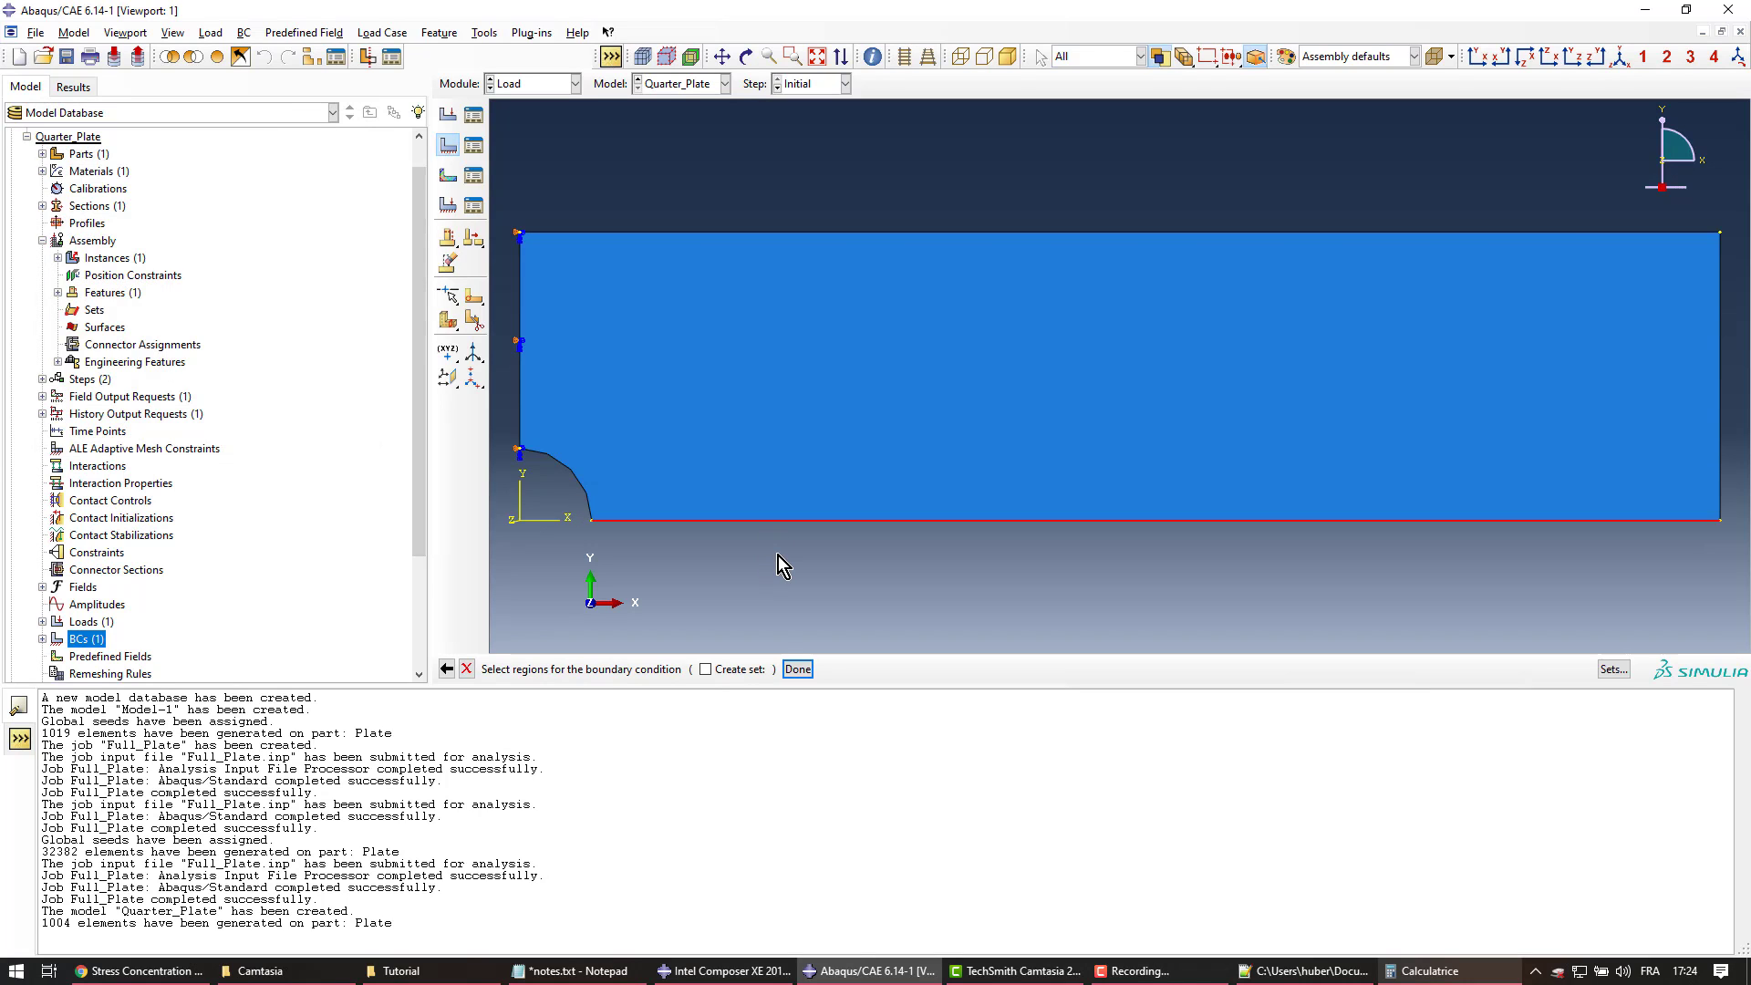
middle_click(779, 556)
click(68, 292)
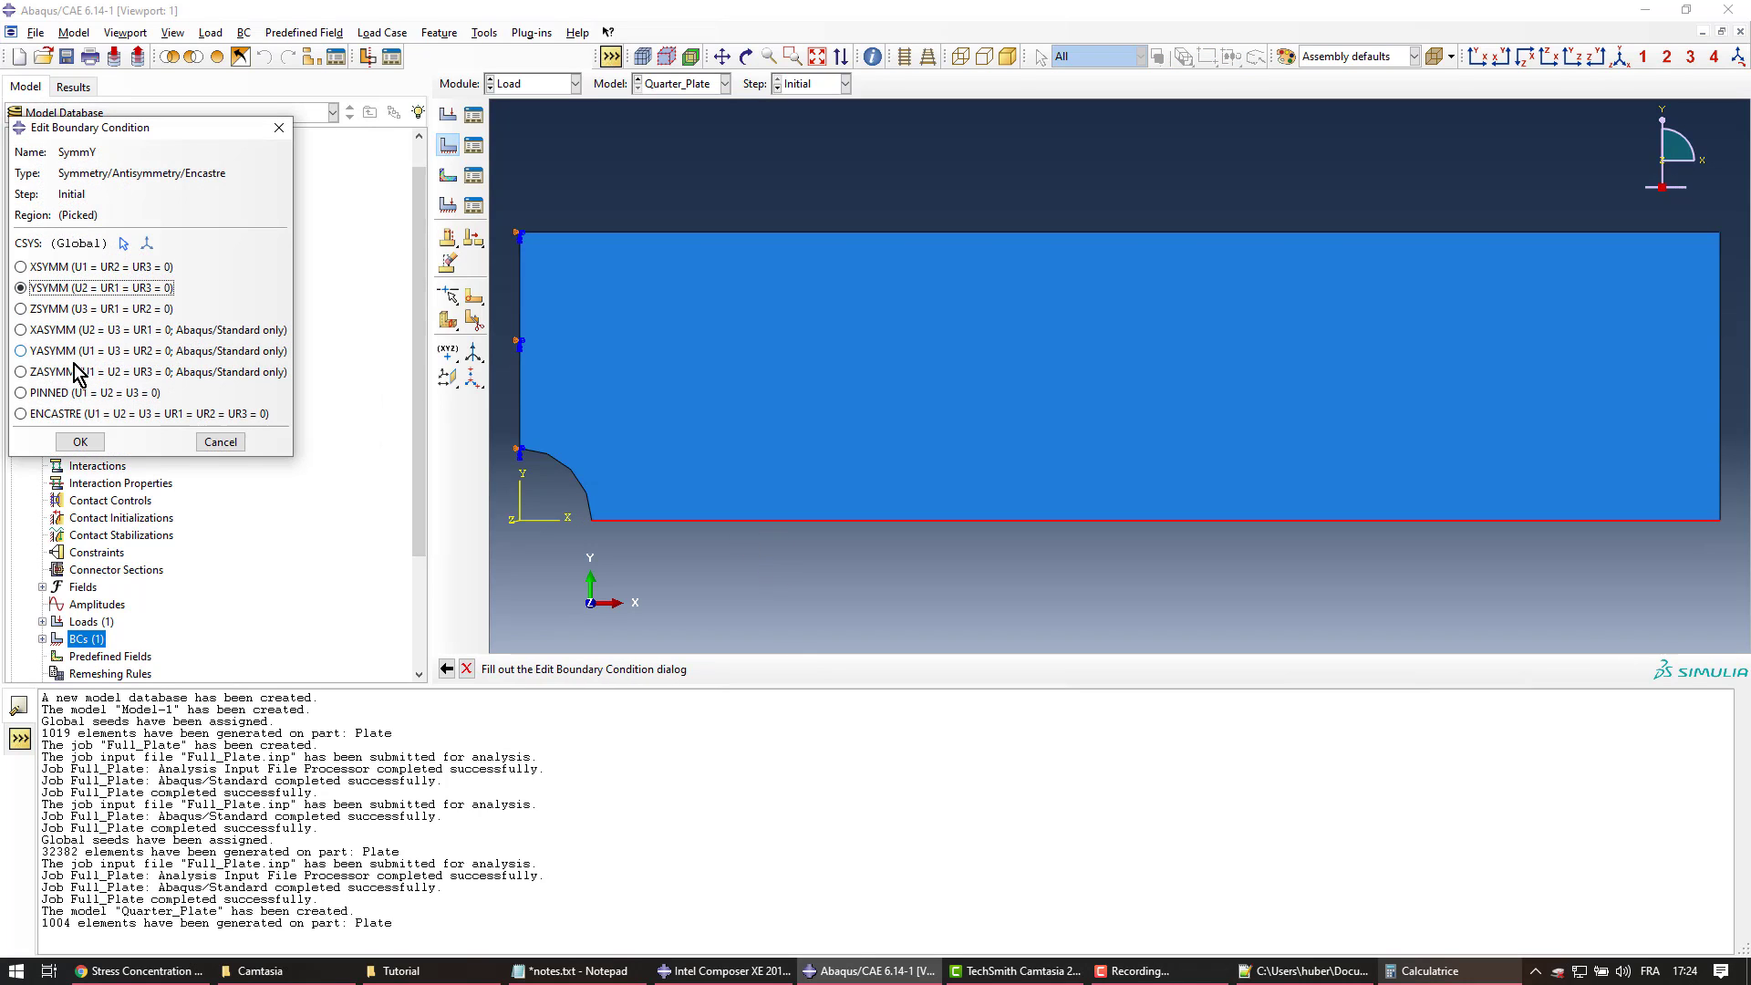
click(81, 441)
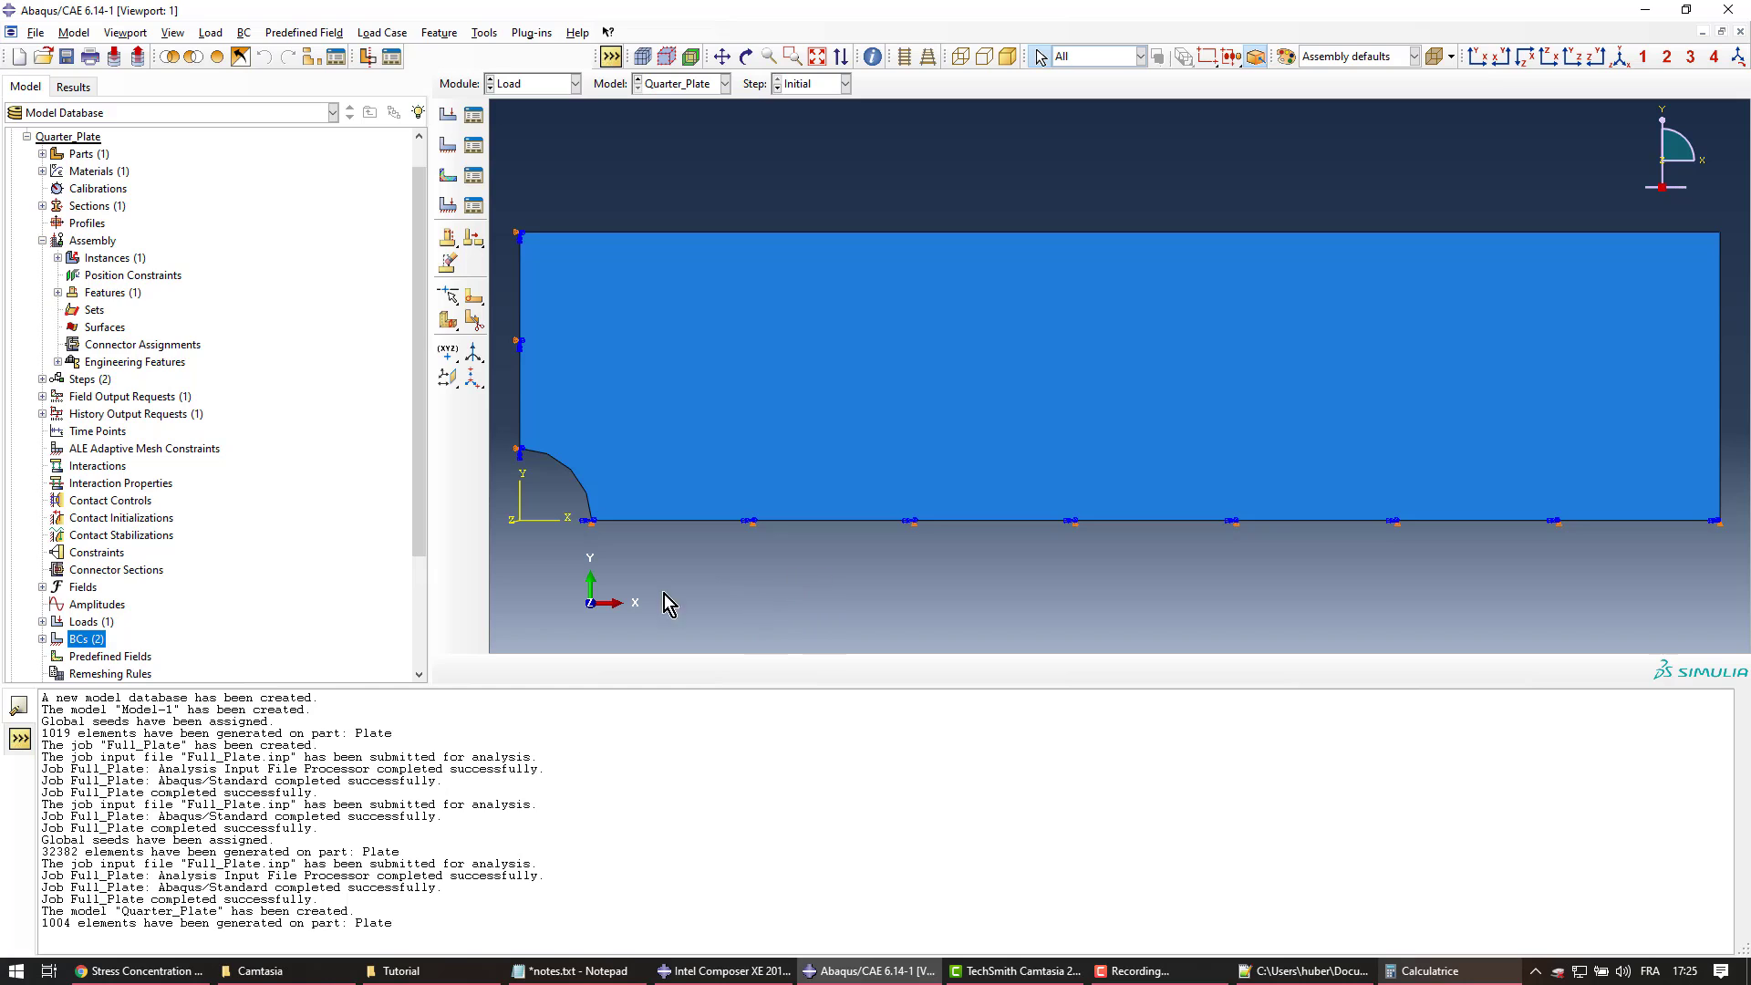
scroll(148, 547, down, 3)
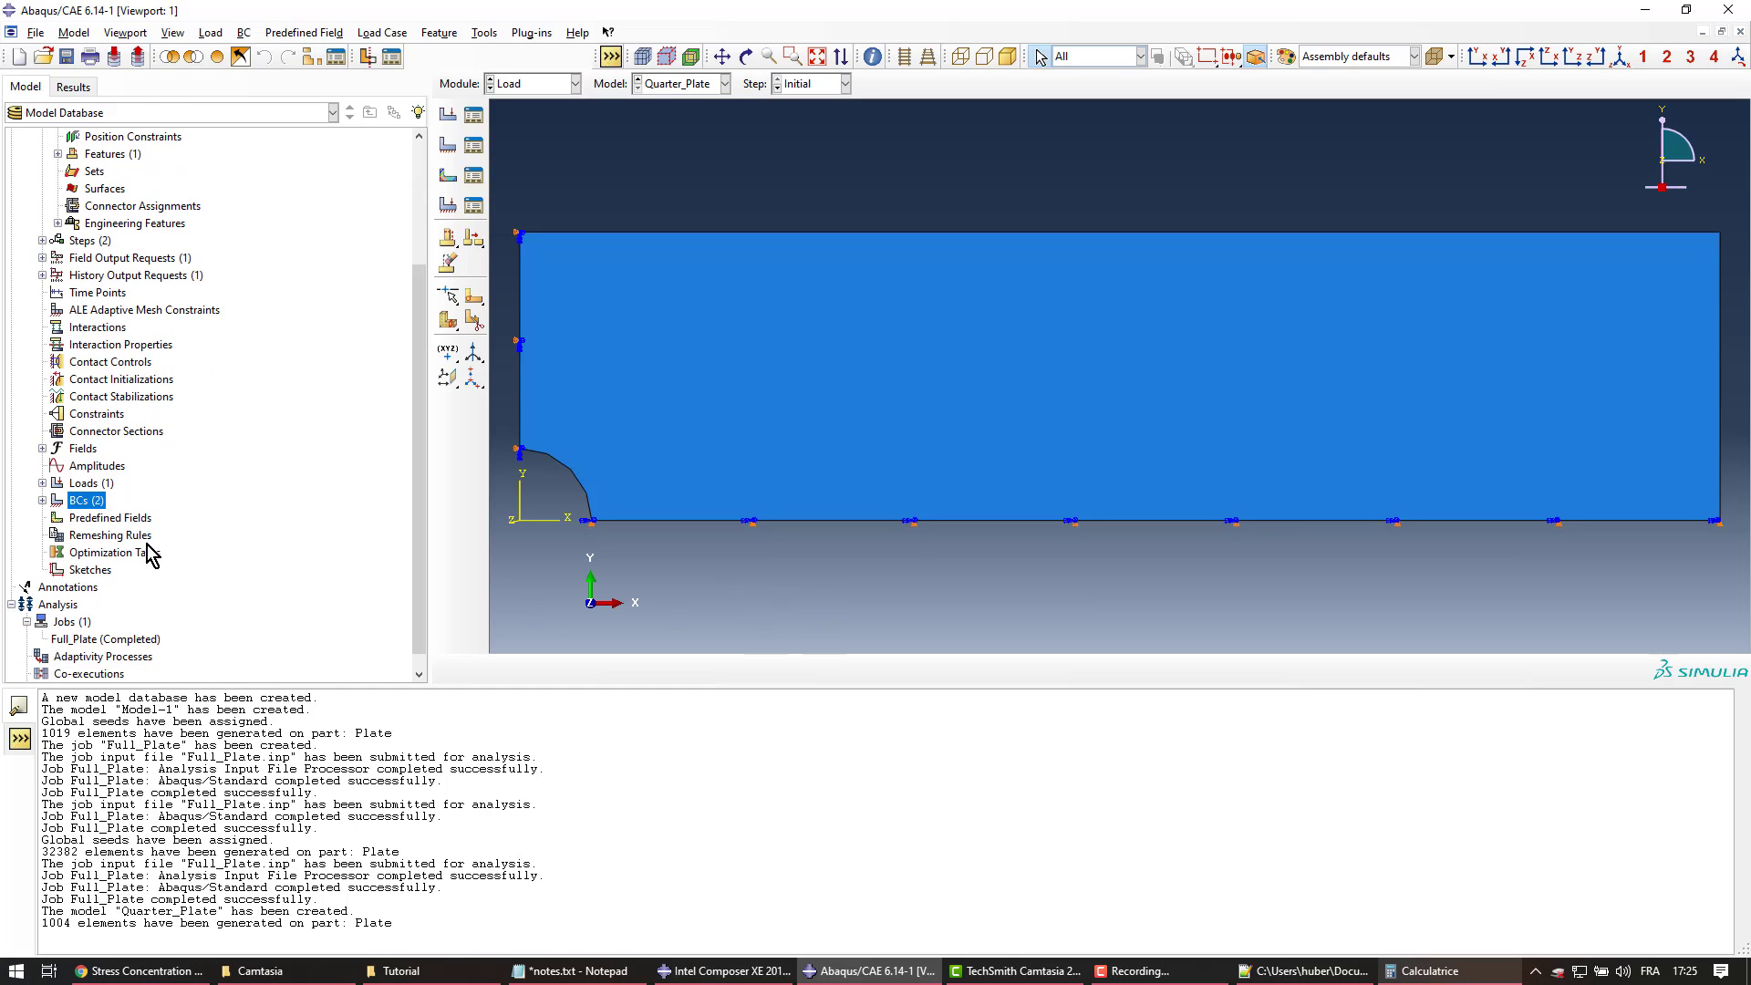
Create an analysis job named 'Quarter_Plate' with default settings
click(81, 624)
double_click(80, 621)
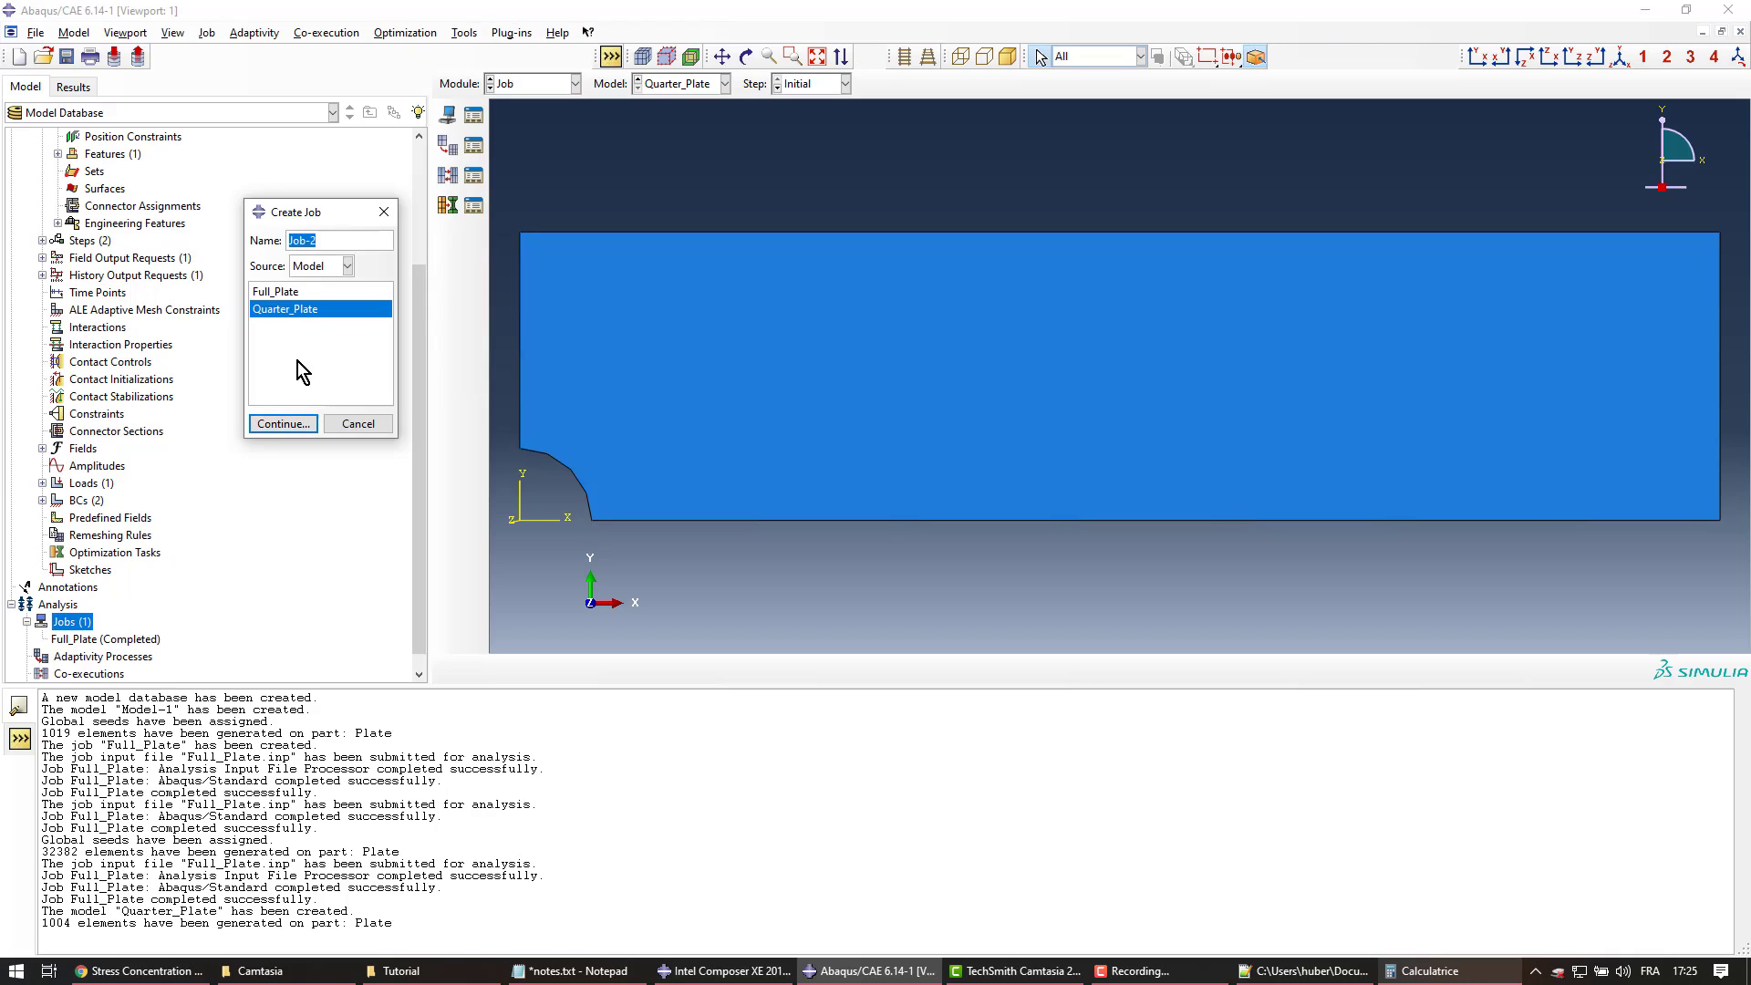
text(Quarter_plate)
key(BackSpace)
key(BackSpace)
key(BackSpace)
key(BackSpace)
key(BackSpace)
text(Plate)
click(297, 425)
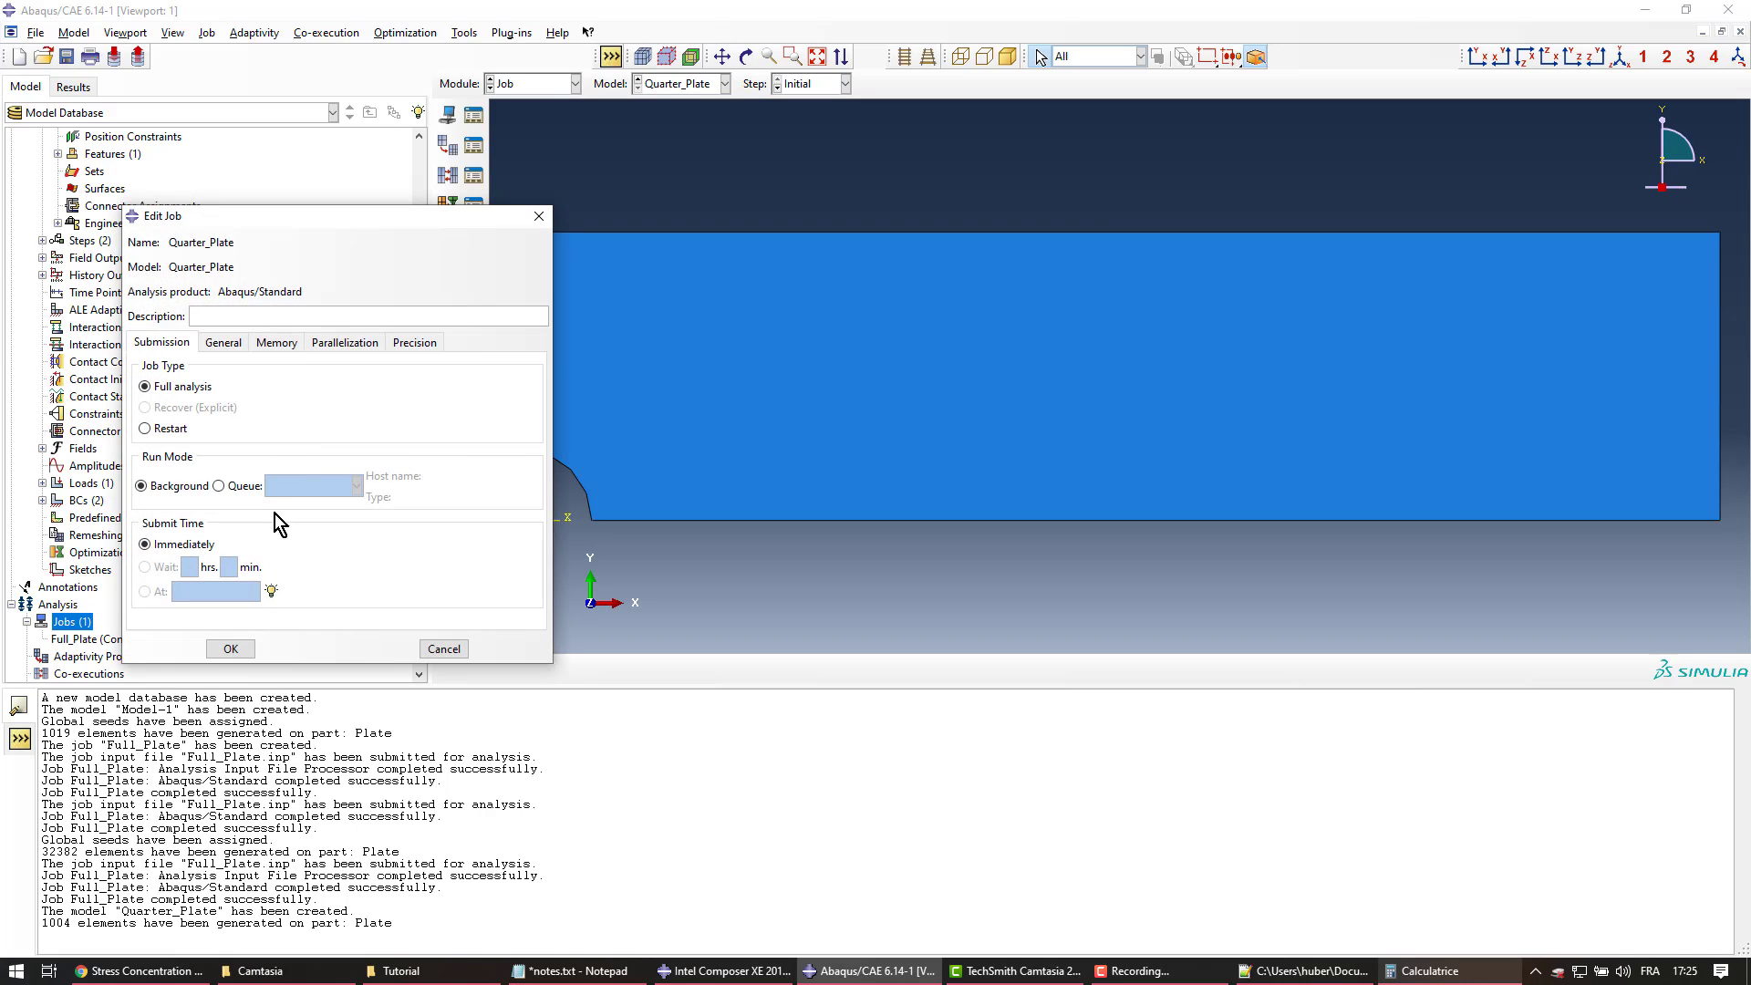
click(230, 648)
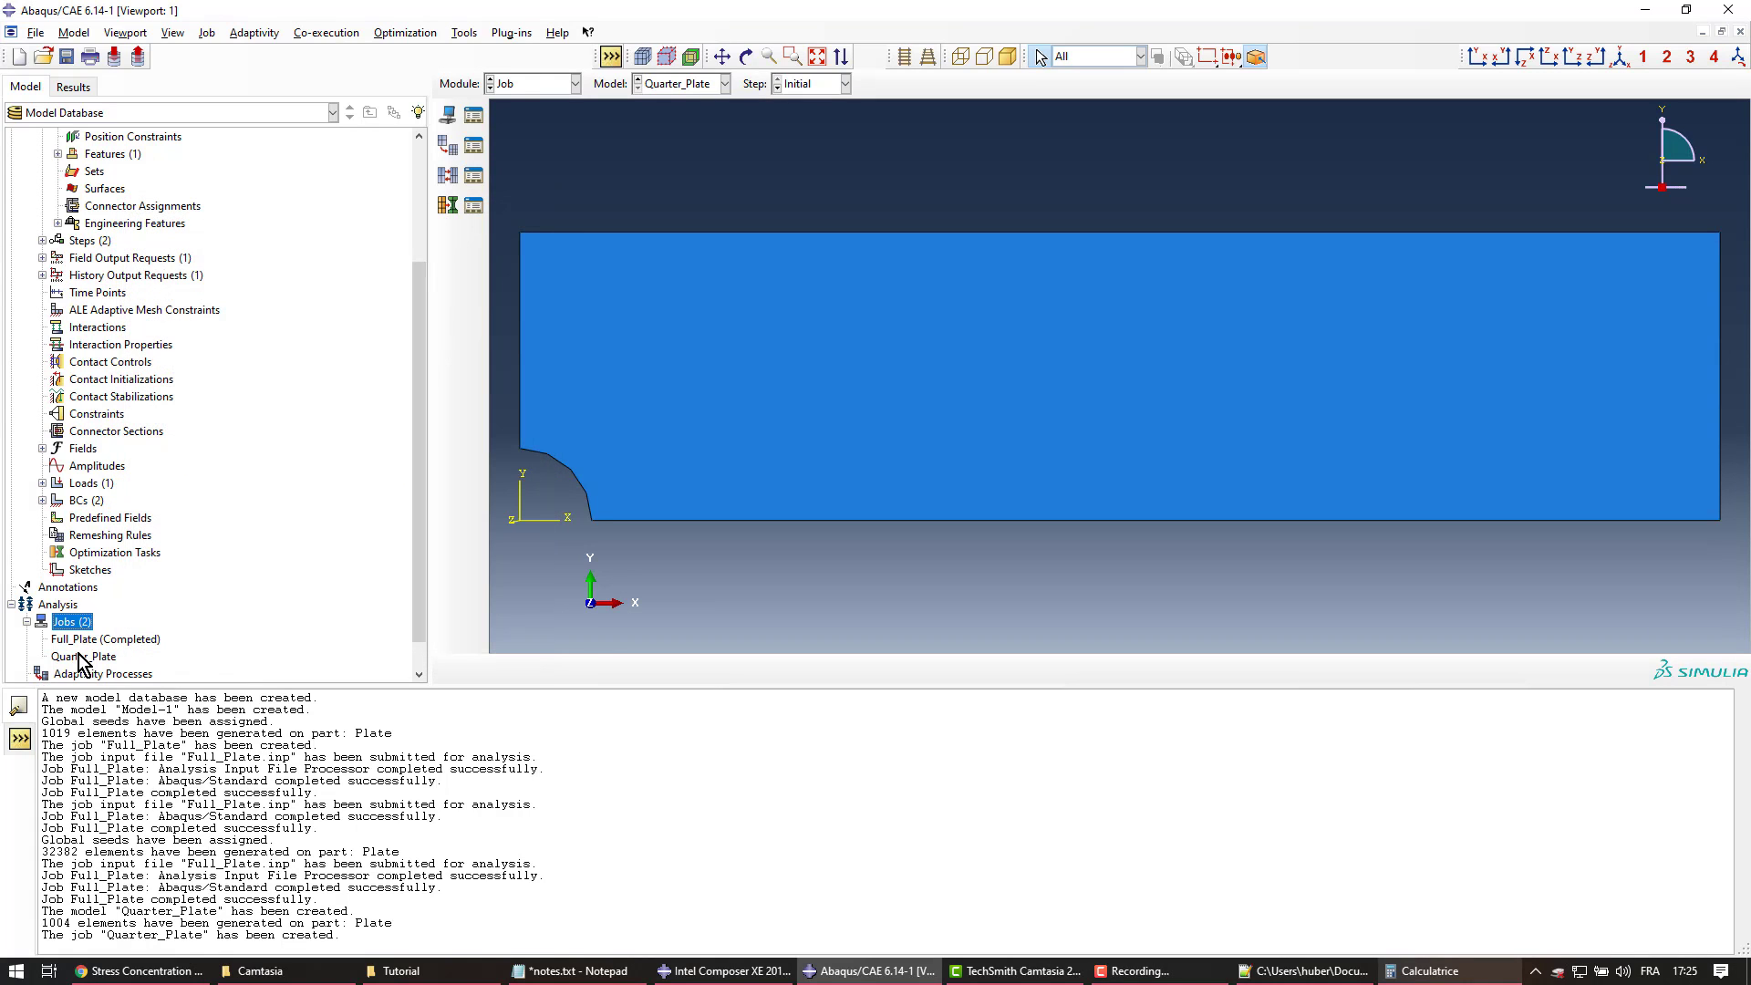
Submit the Quarter_Plate job and open its results once it completes
click(73, 657)
right_click(73, 657)
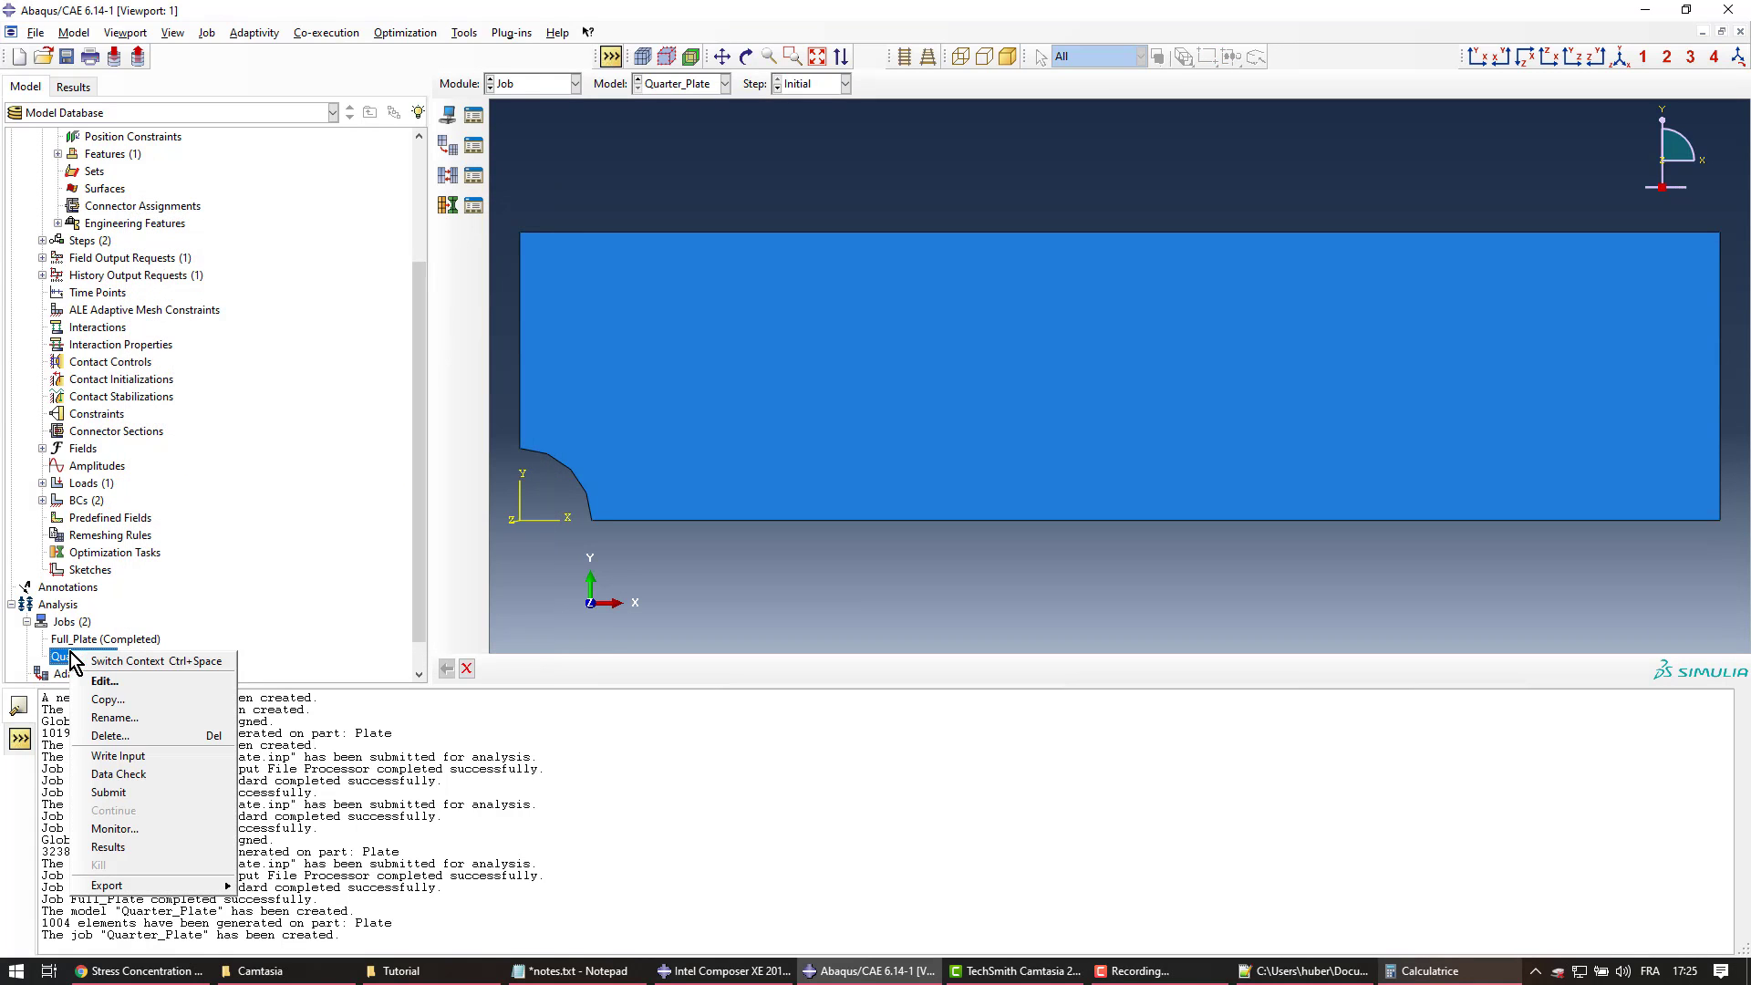
click(124, 795)
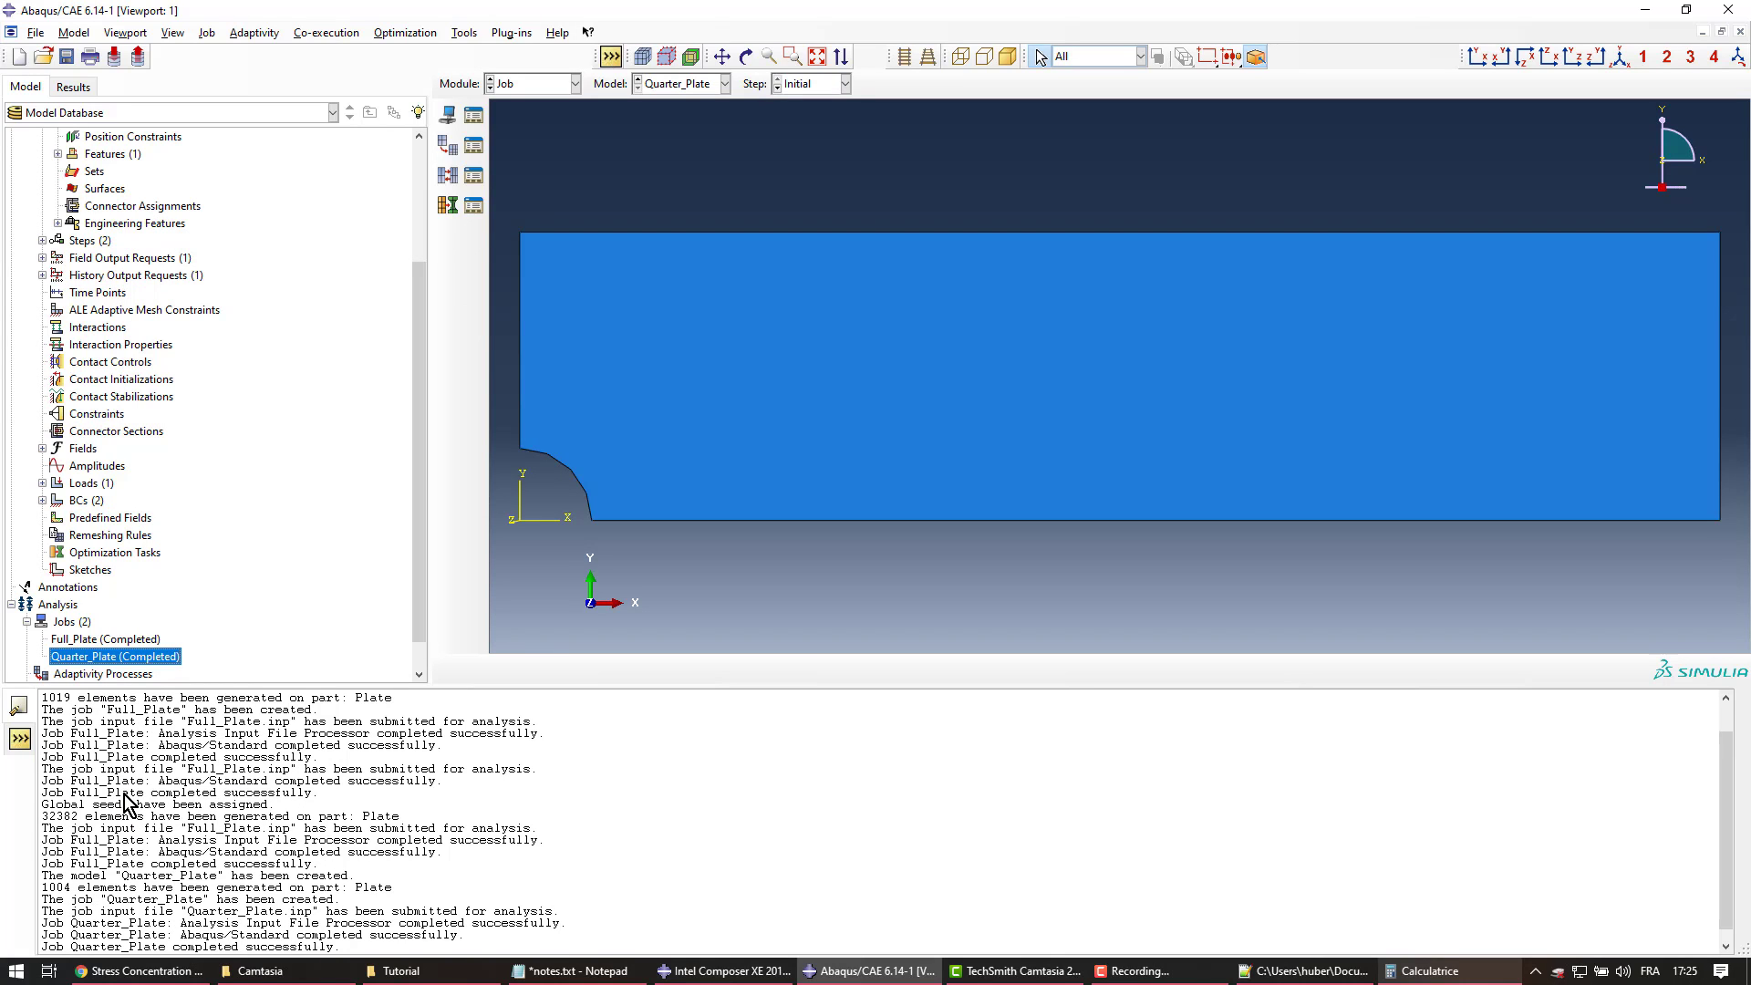
right_click(169, 657)
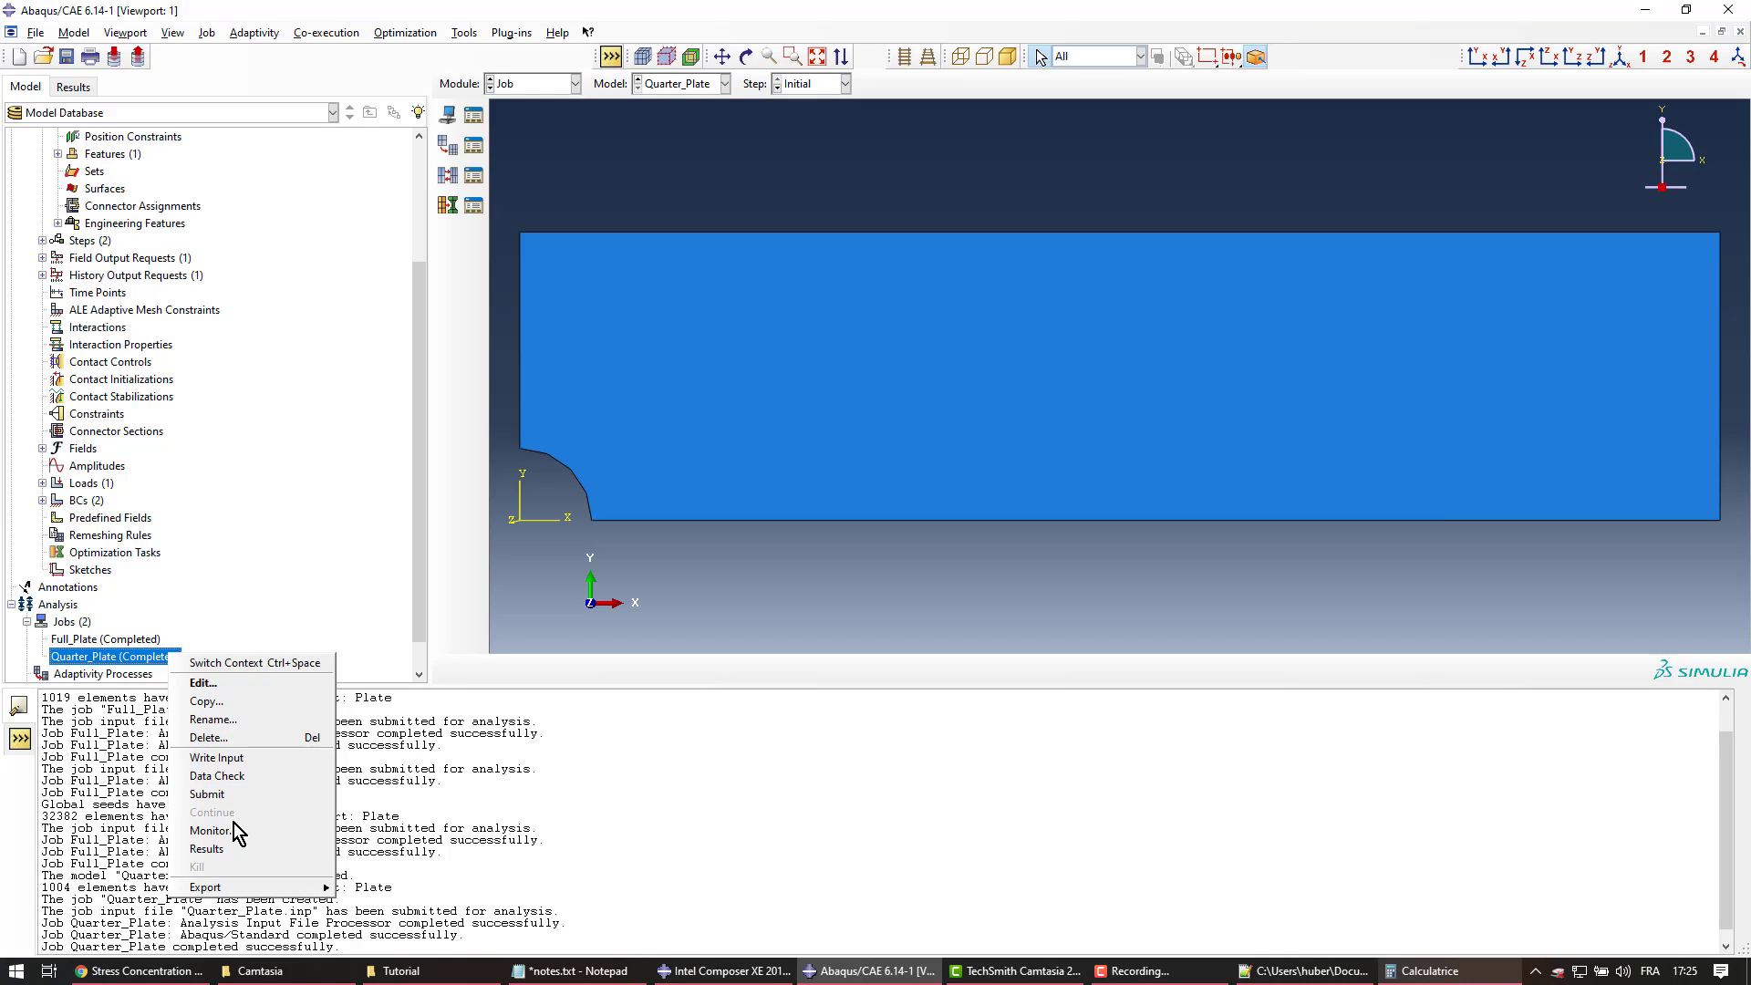
click(232, 847)
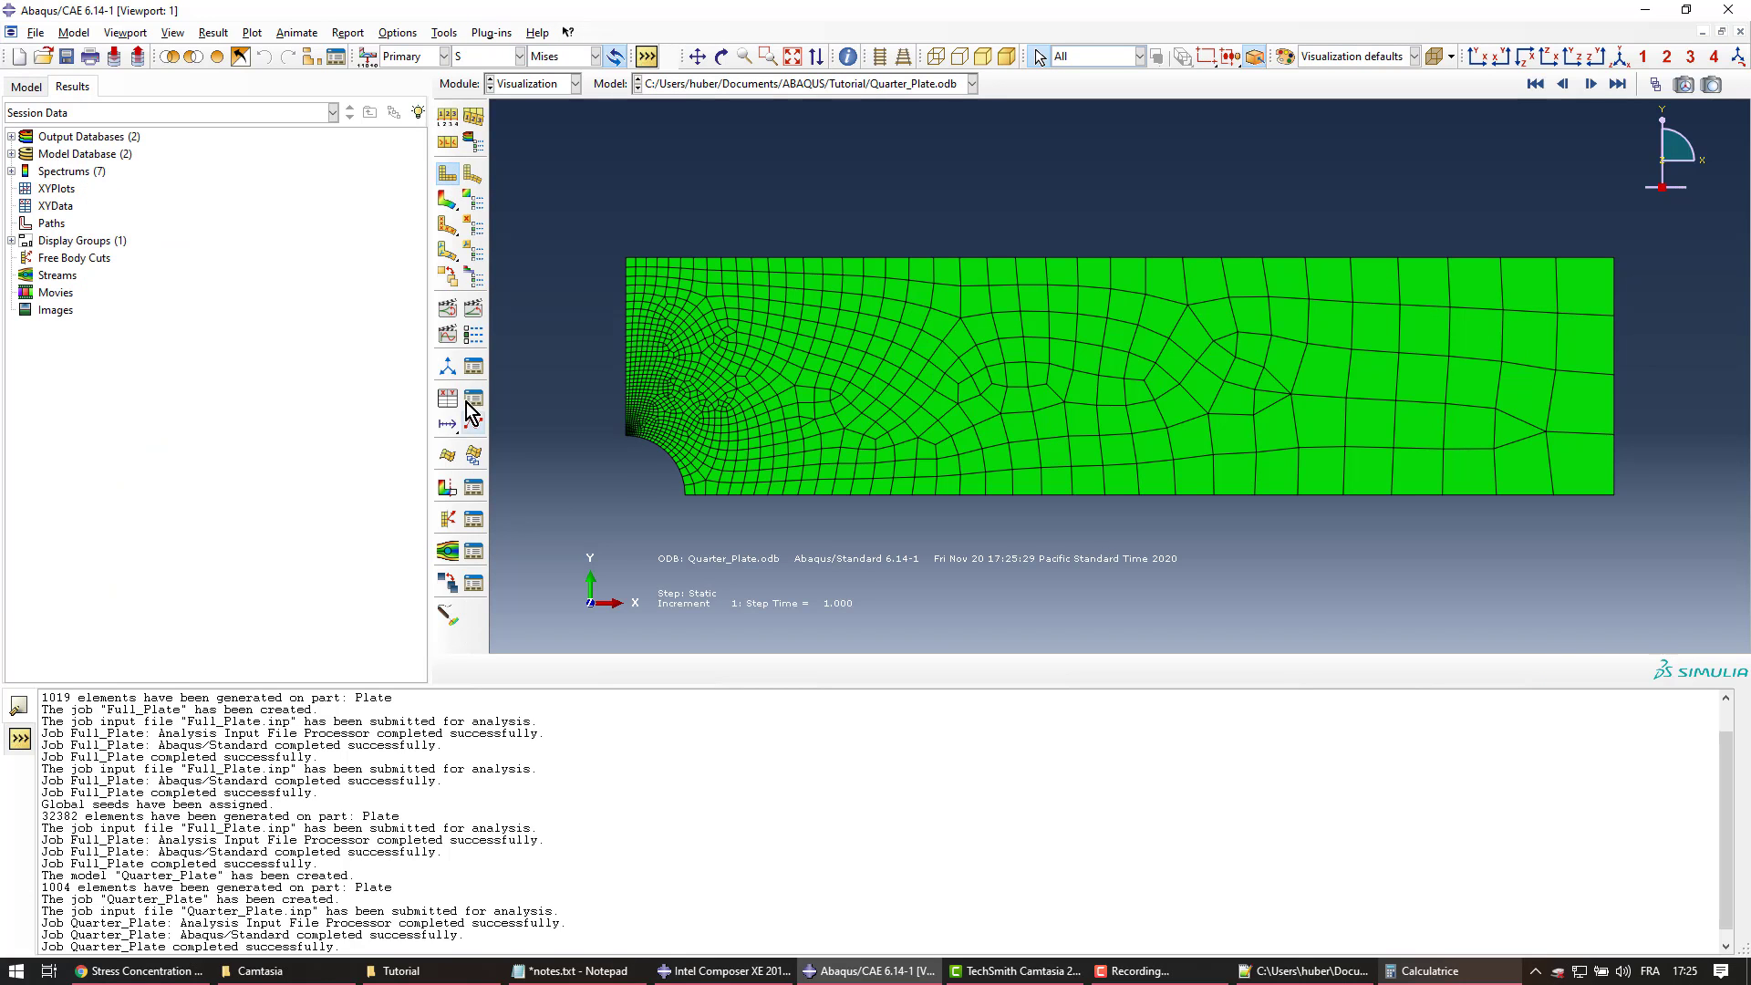
Plot Mises contours, zoom onto the hole, and compare the 1.616e+03 peak with 1613.33
click(447, 202)
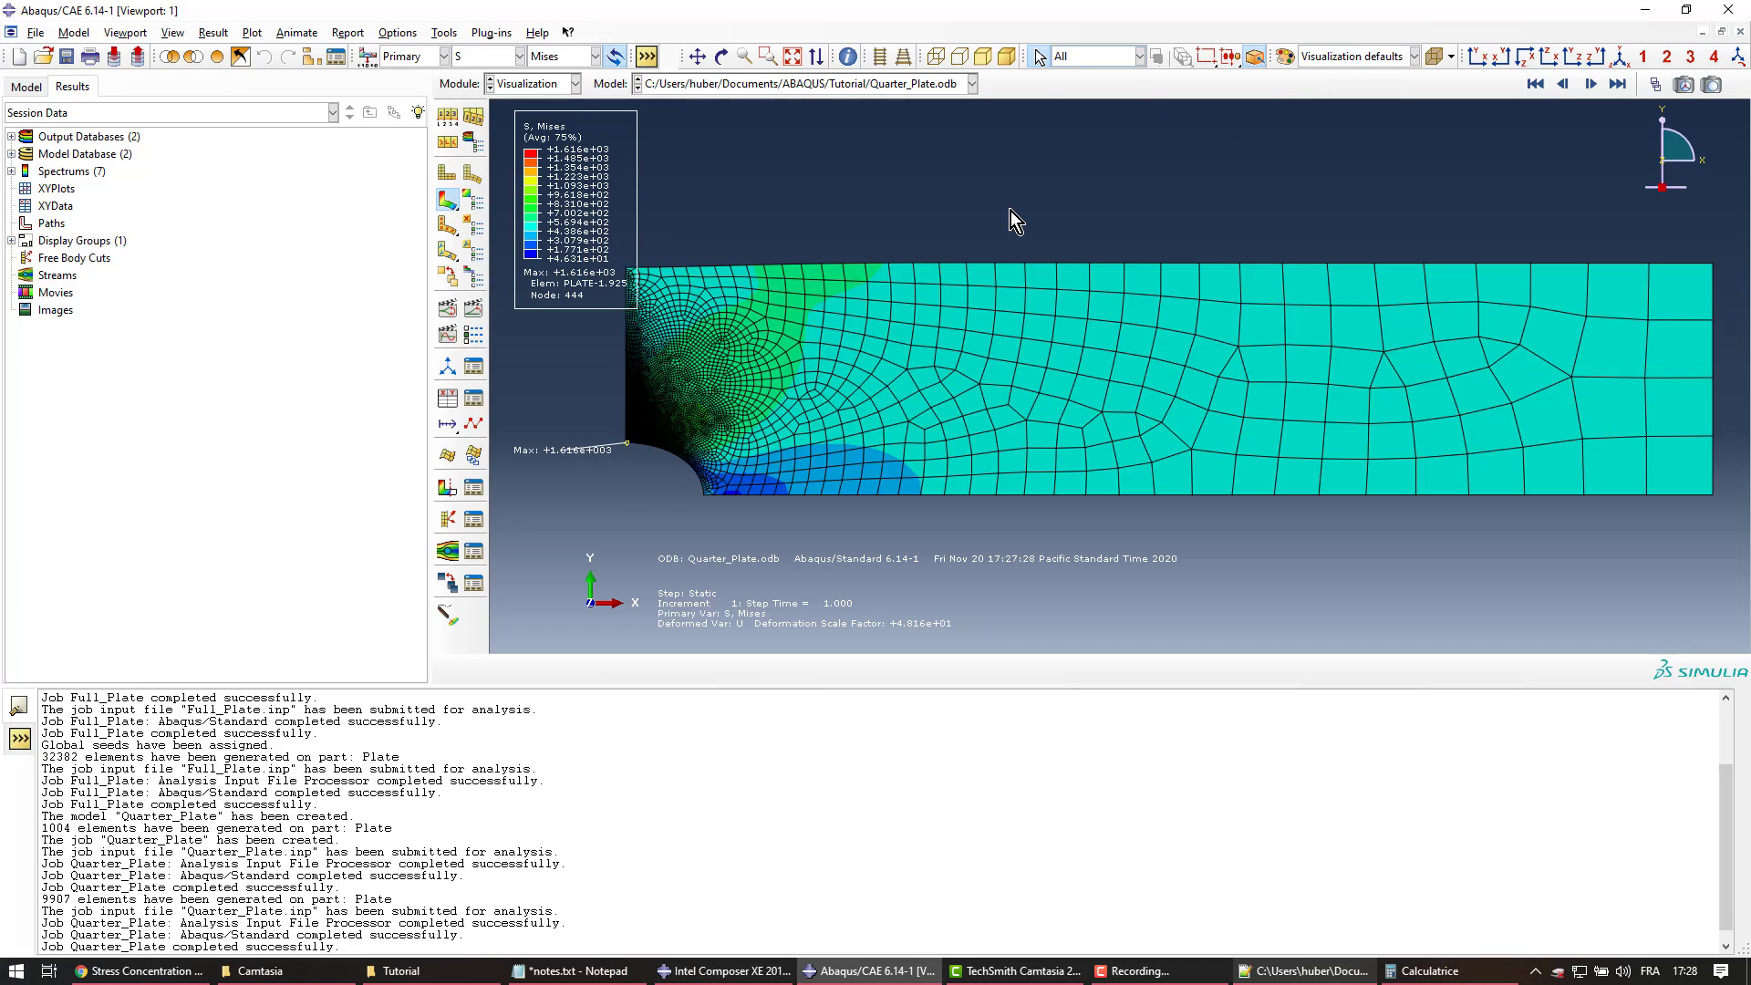
click(768, 57)
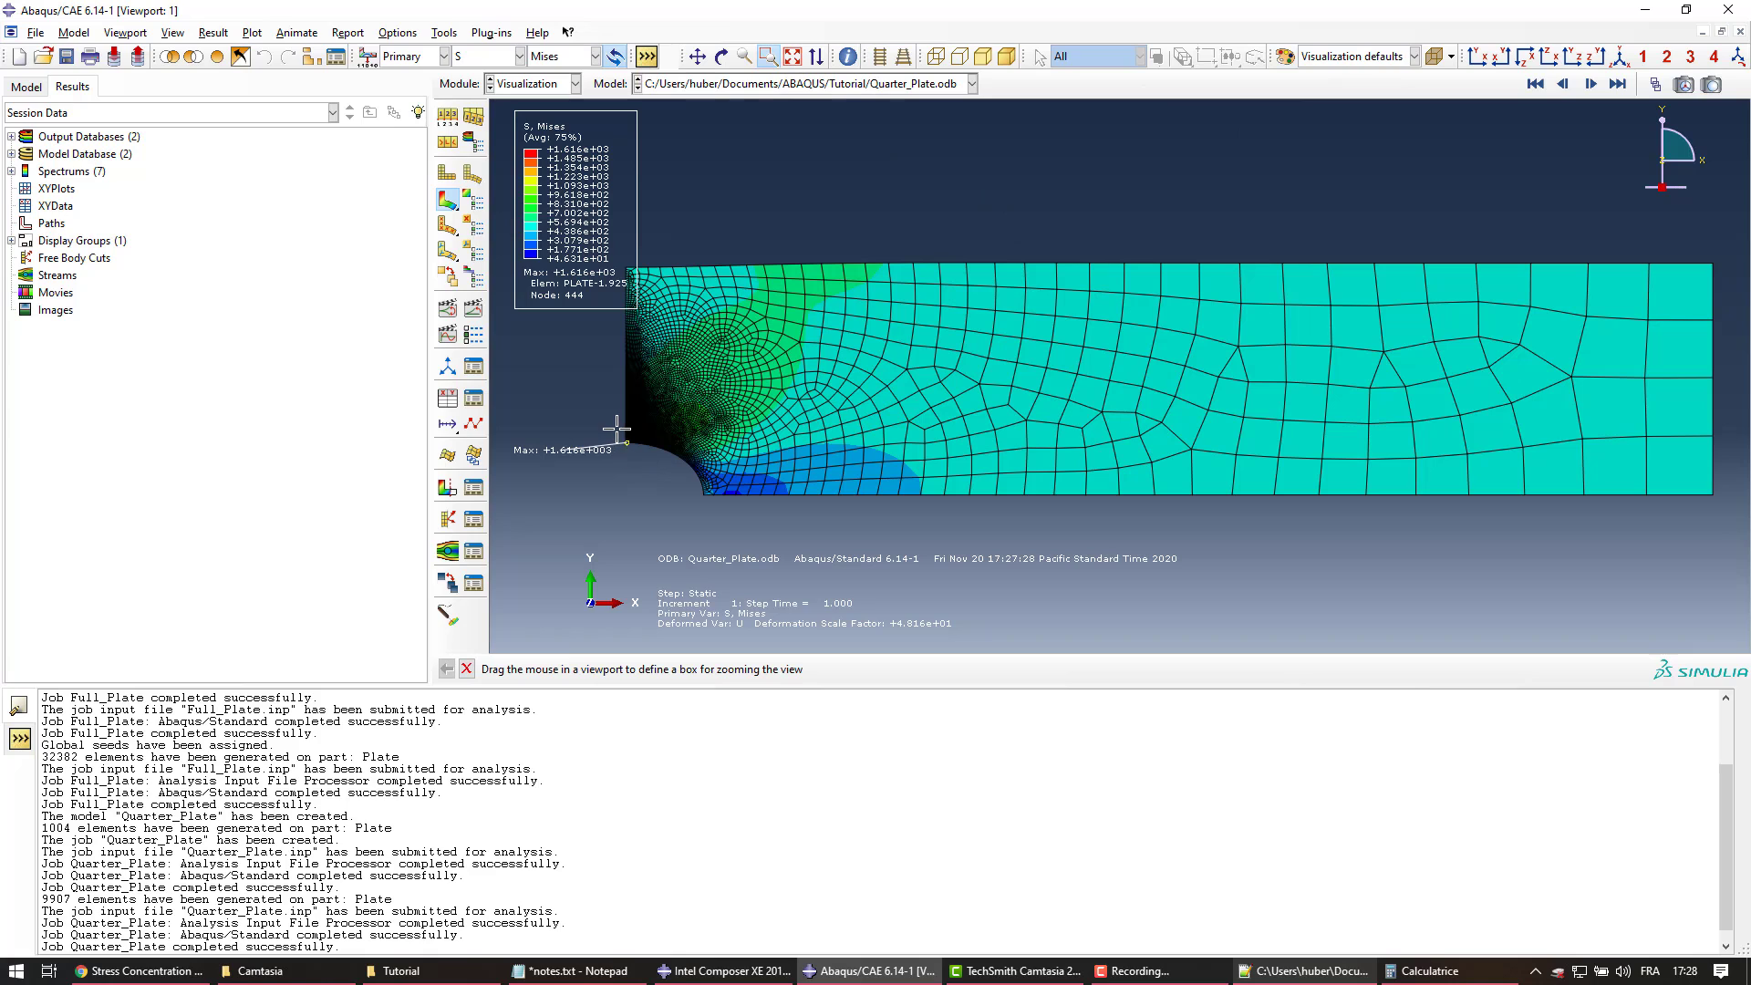
drag(629, 441, 634, 444)
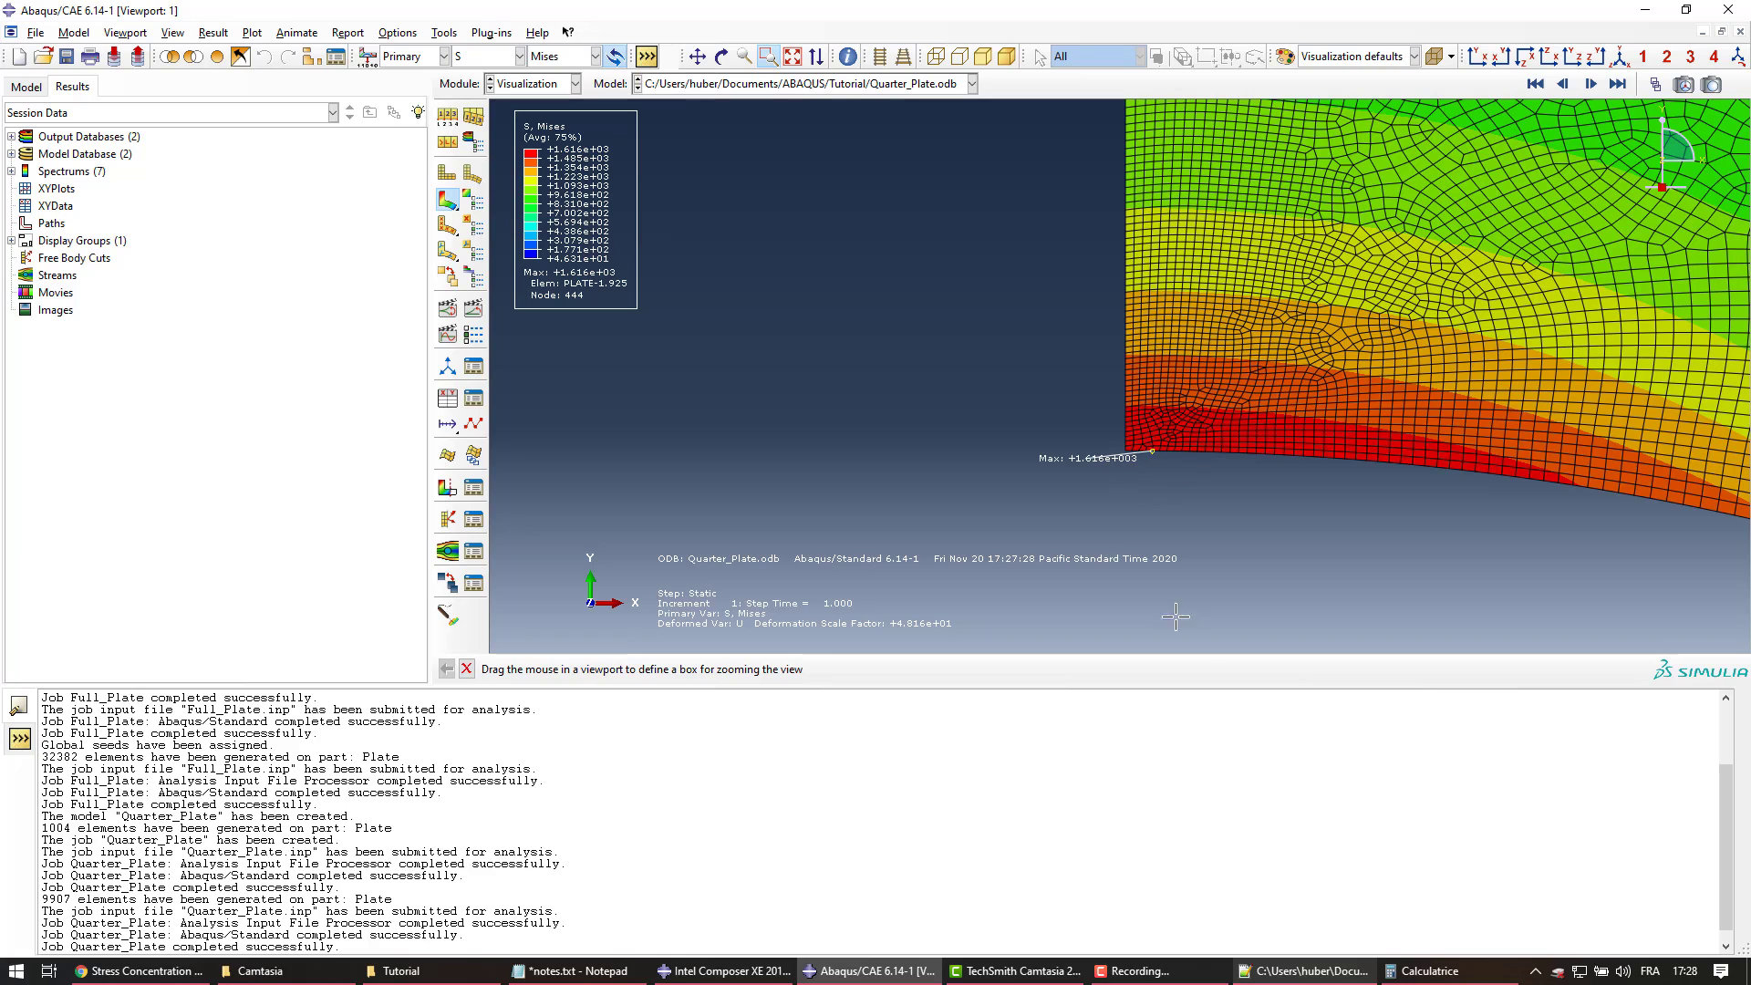
key(alt+Tab)
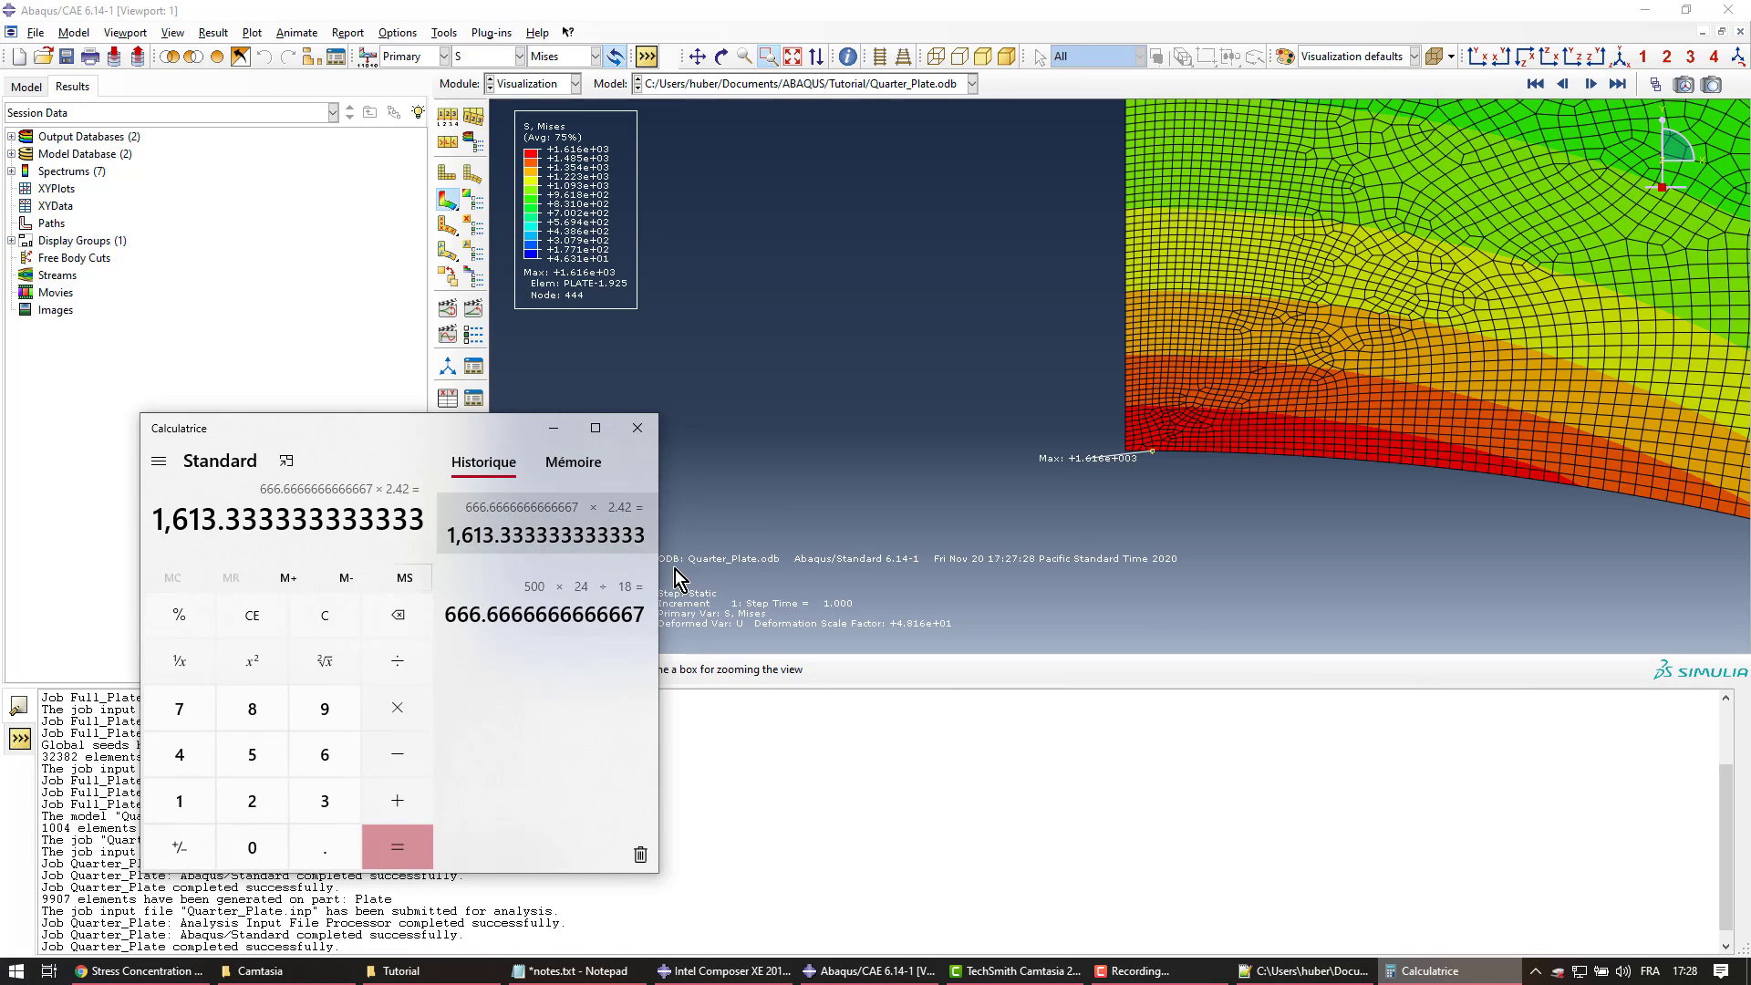